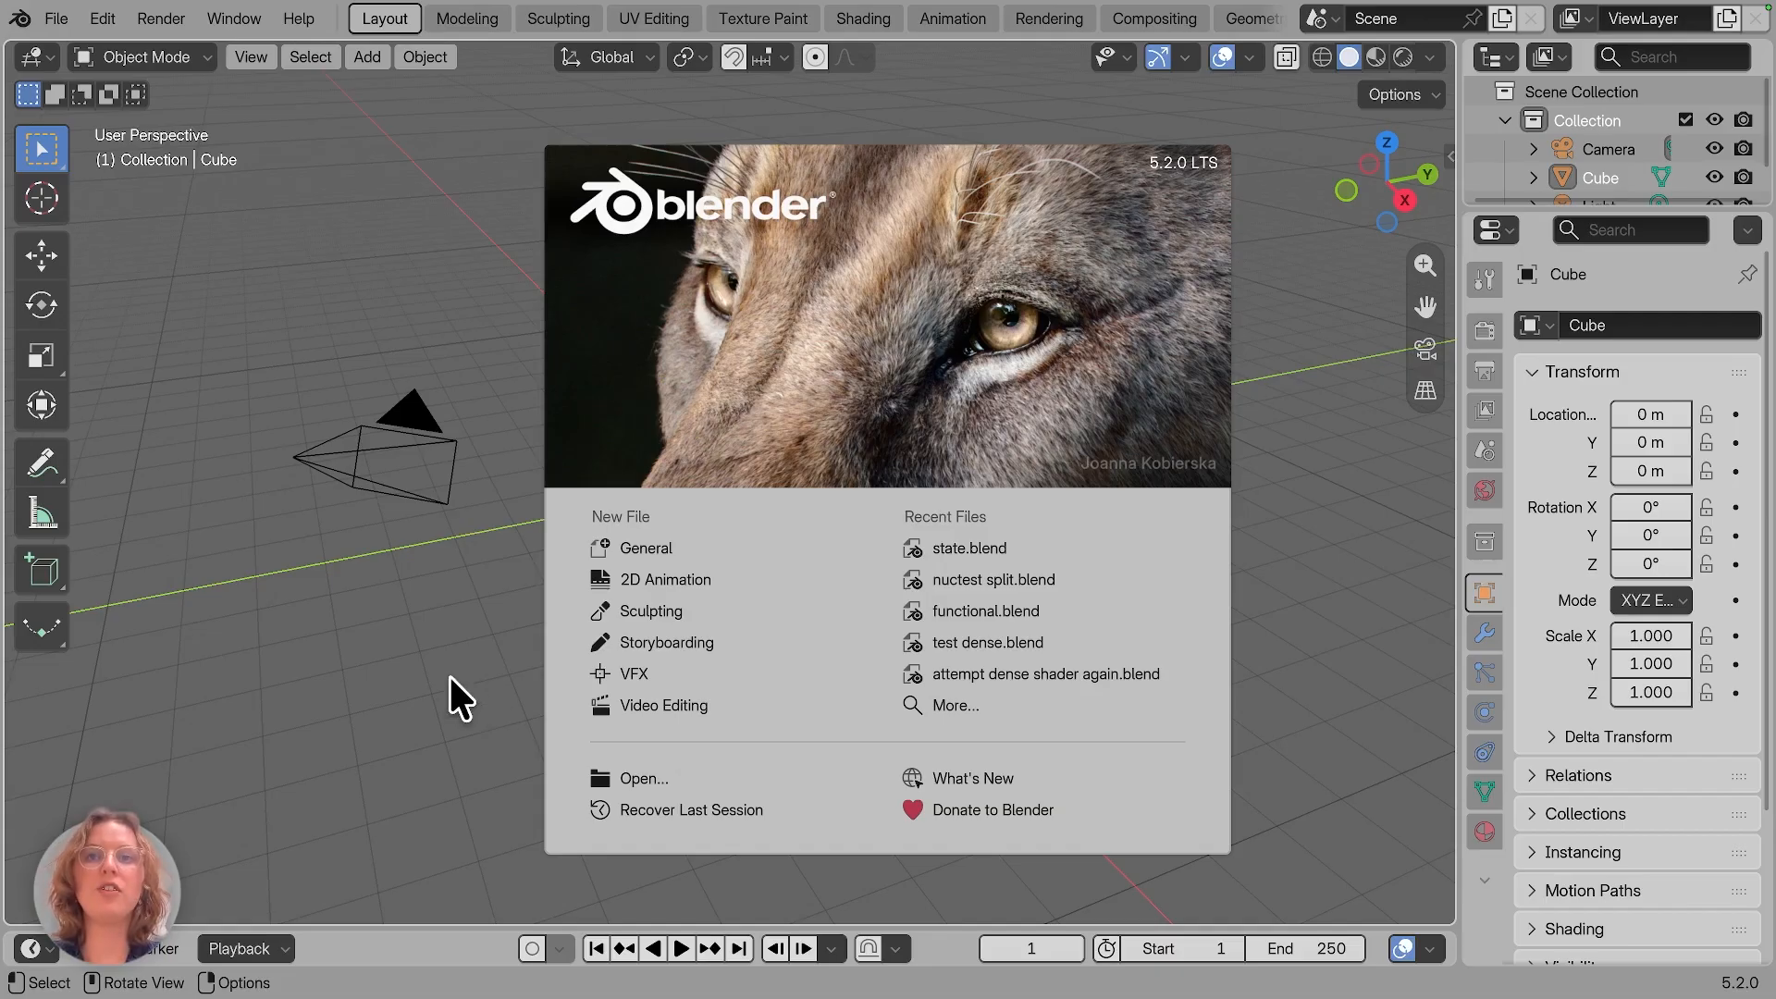
Step: Open the preferences and search the available extensions for "microscopy"
{"action": "left_click", "coordinate": [375, 728]}
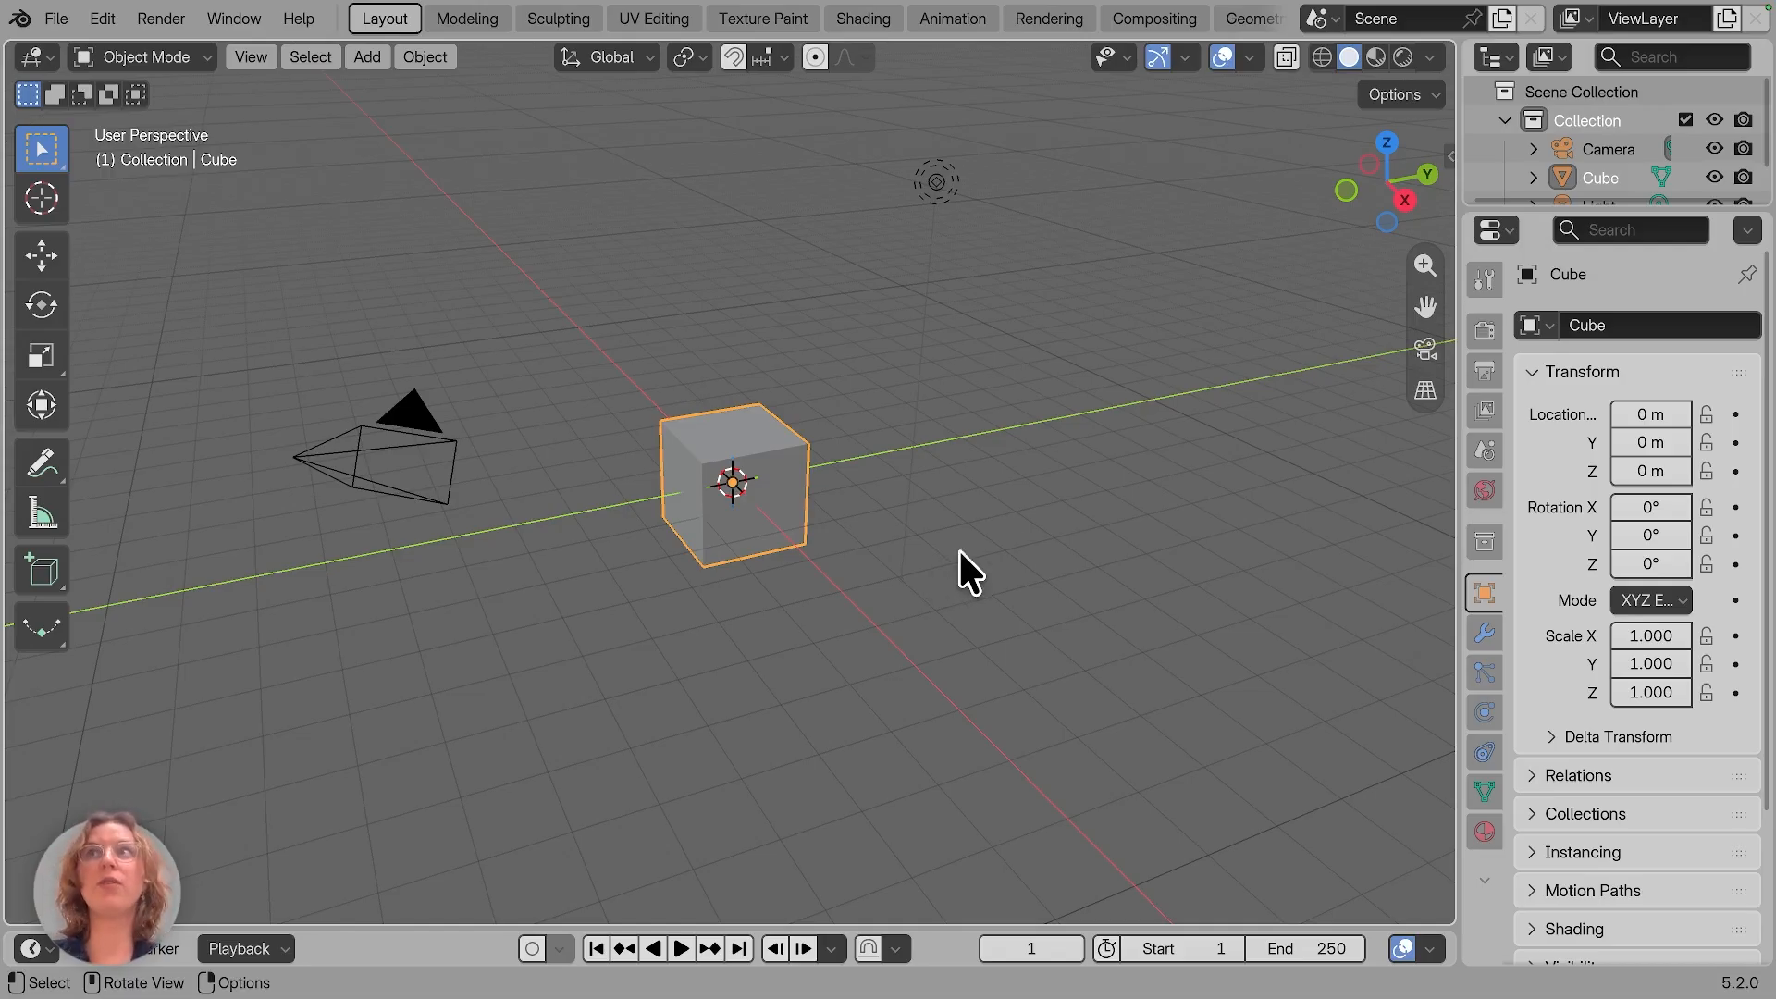
{"action": "left_click", "coordinate": [101, 21]}
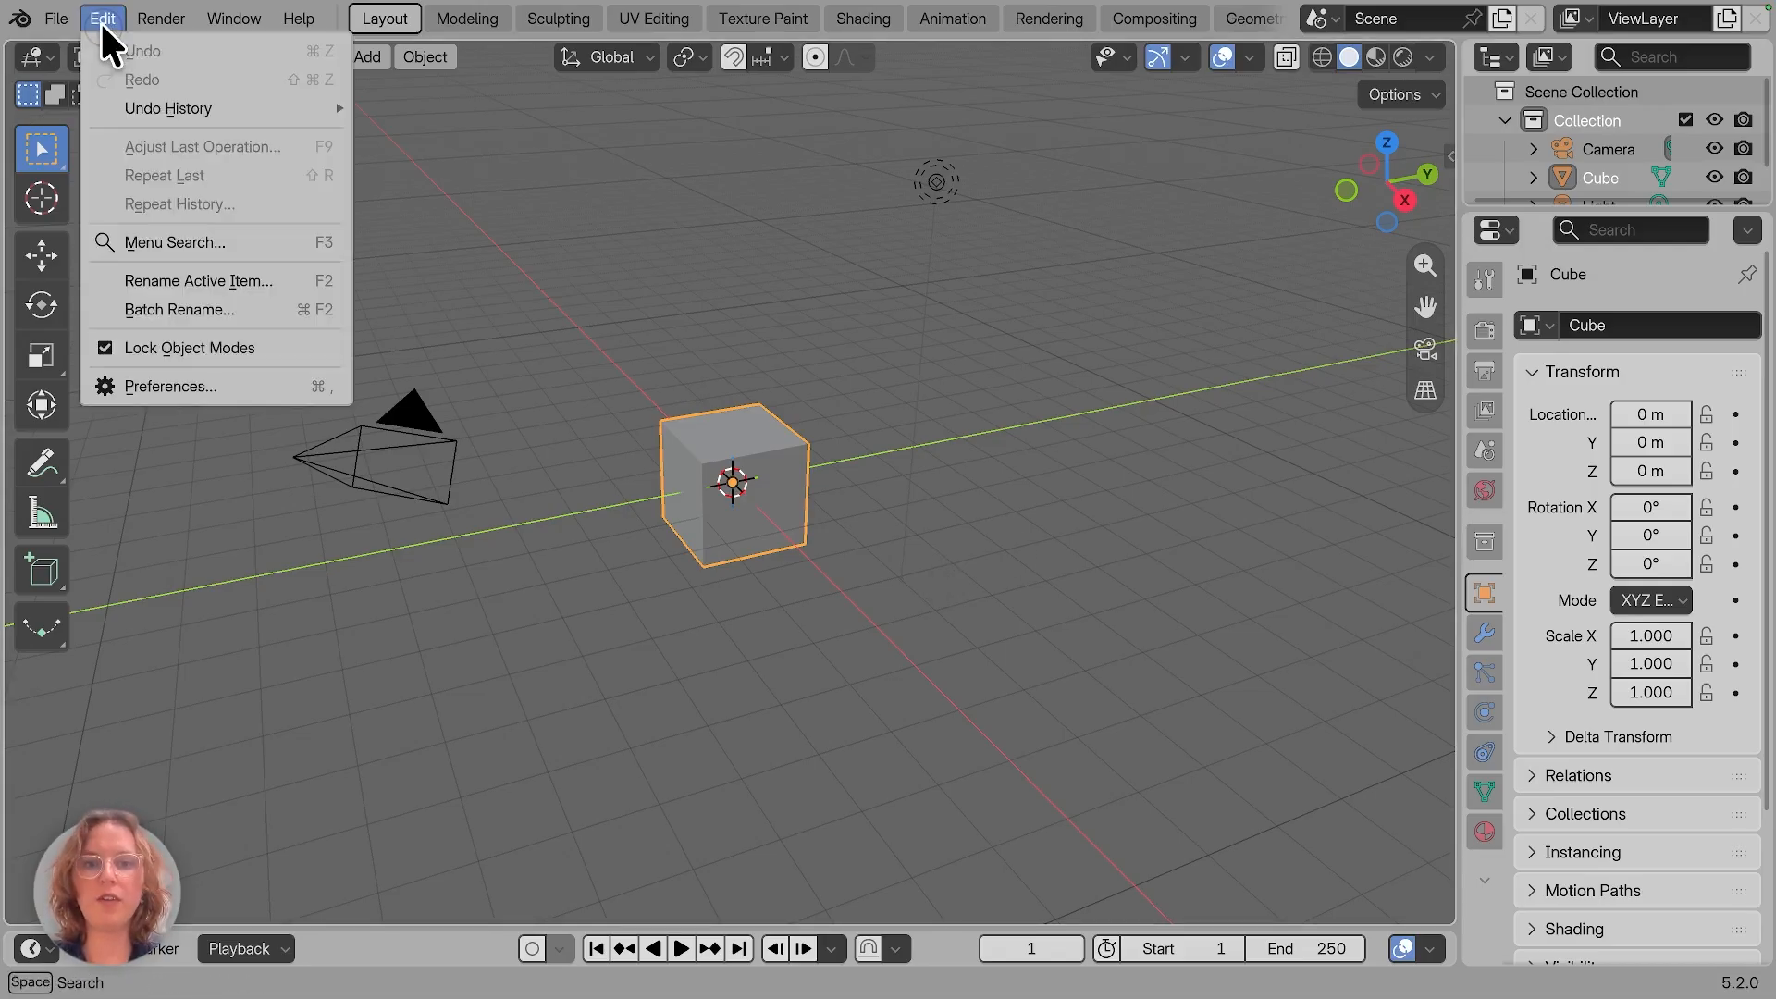
{"action": "left_click", "coordinate": [191, 387]}
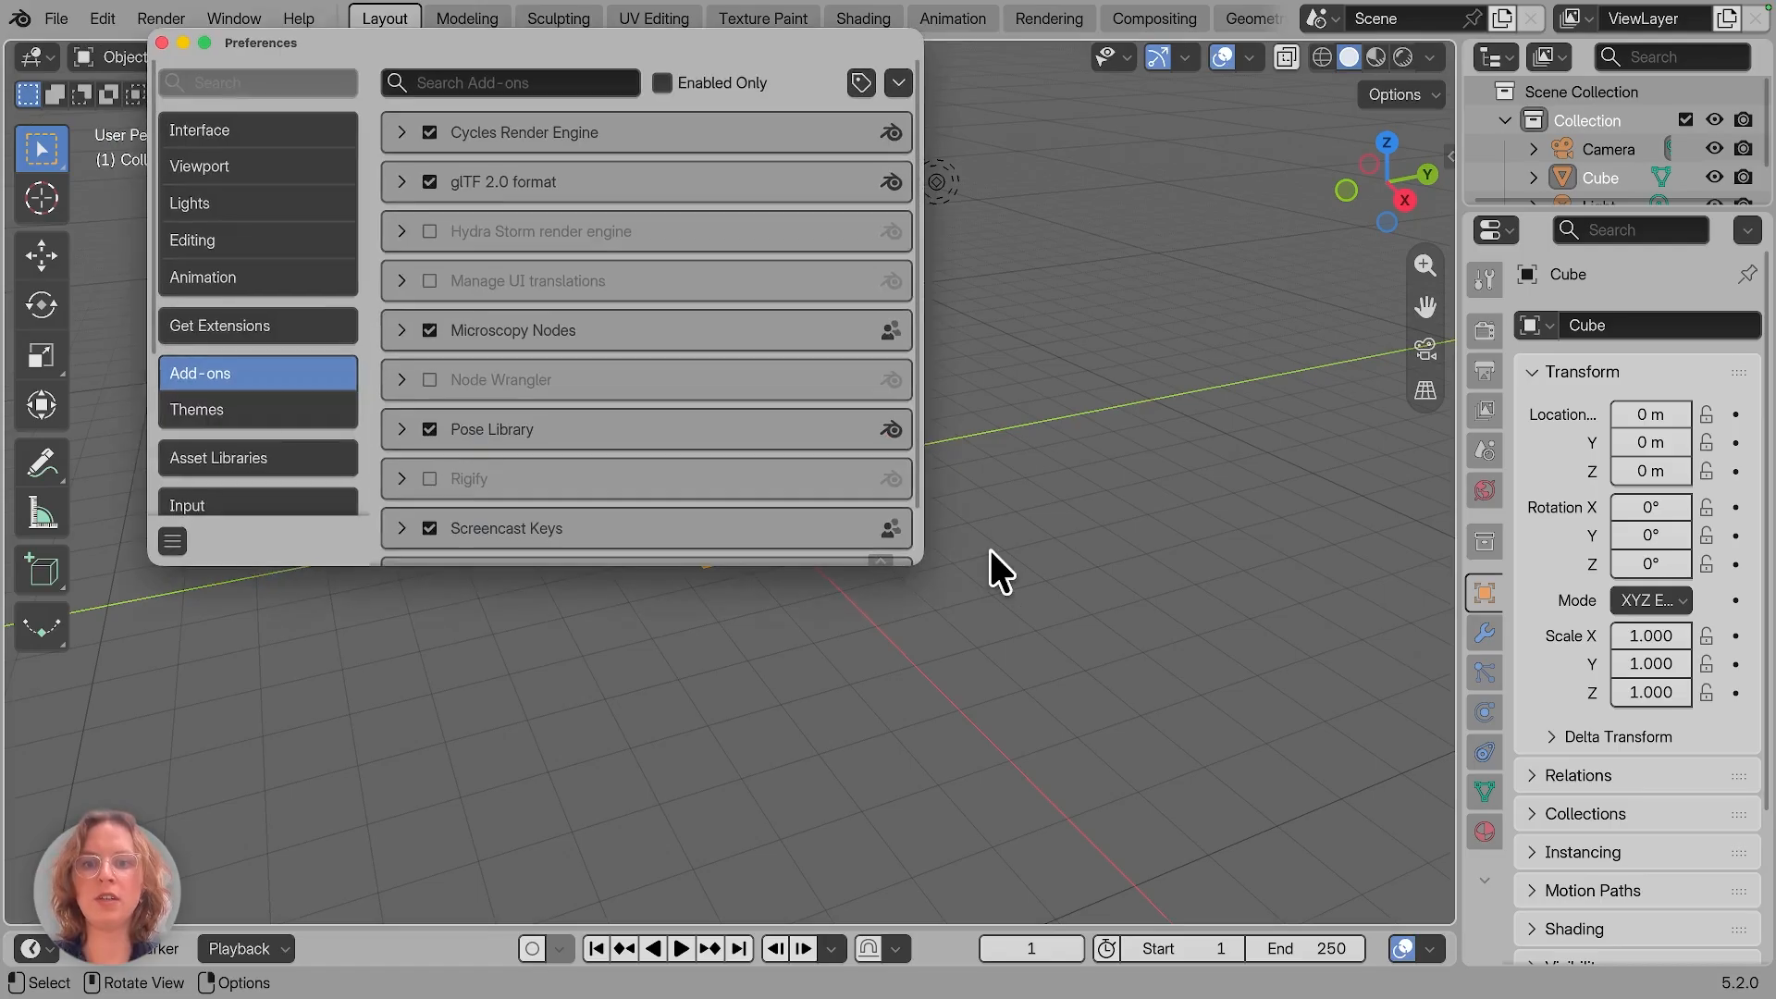
{"action": "left_click", "coordinate": [261, 329]}
{"action": "left_click", "coordinate": [509, 83]}
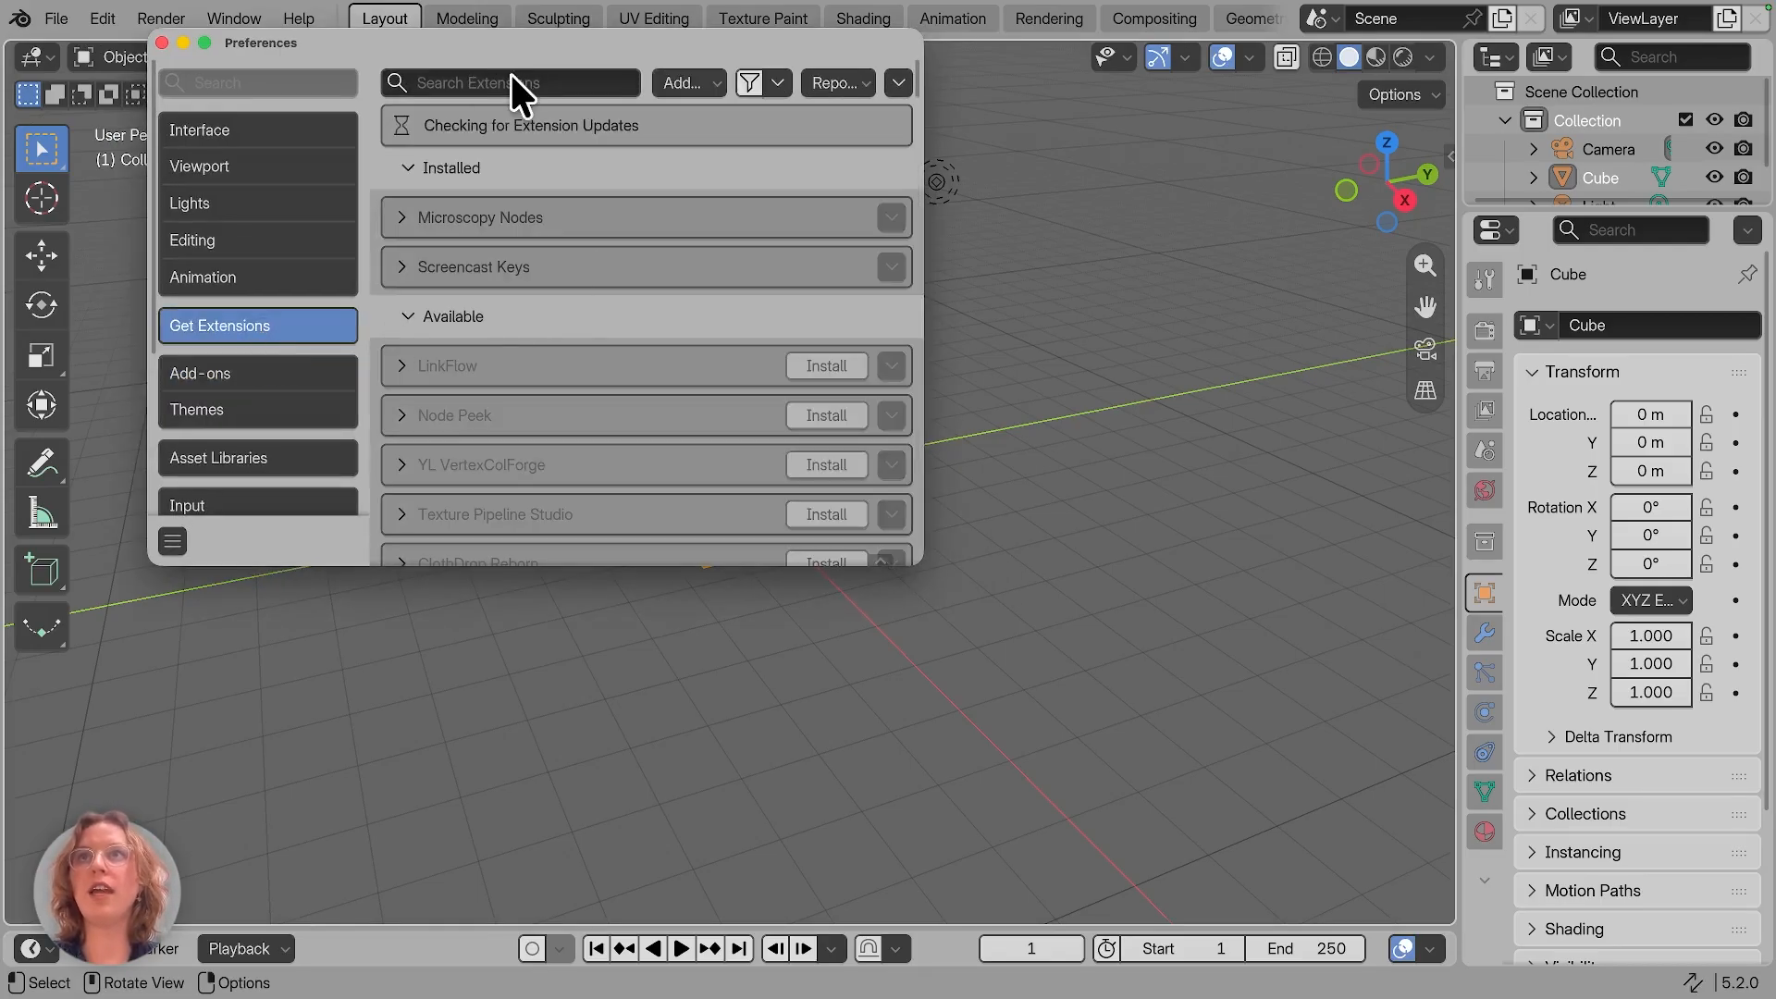
{"action": "type", "text": "microscopy"}
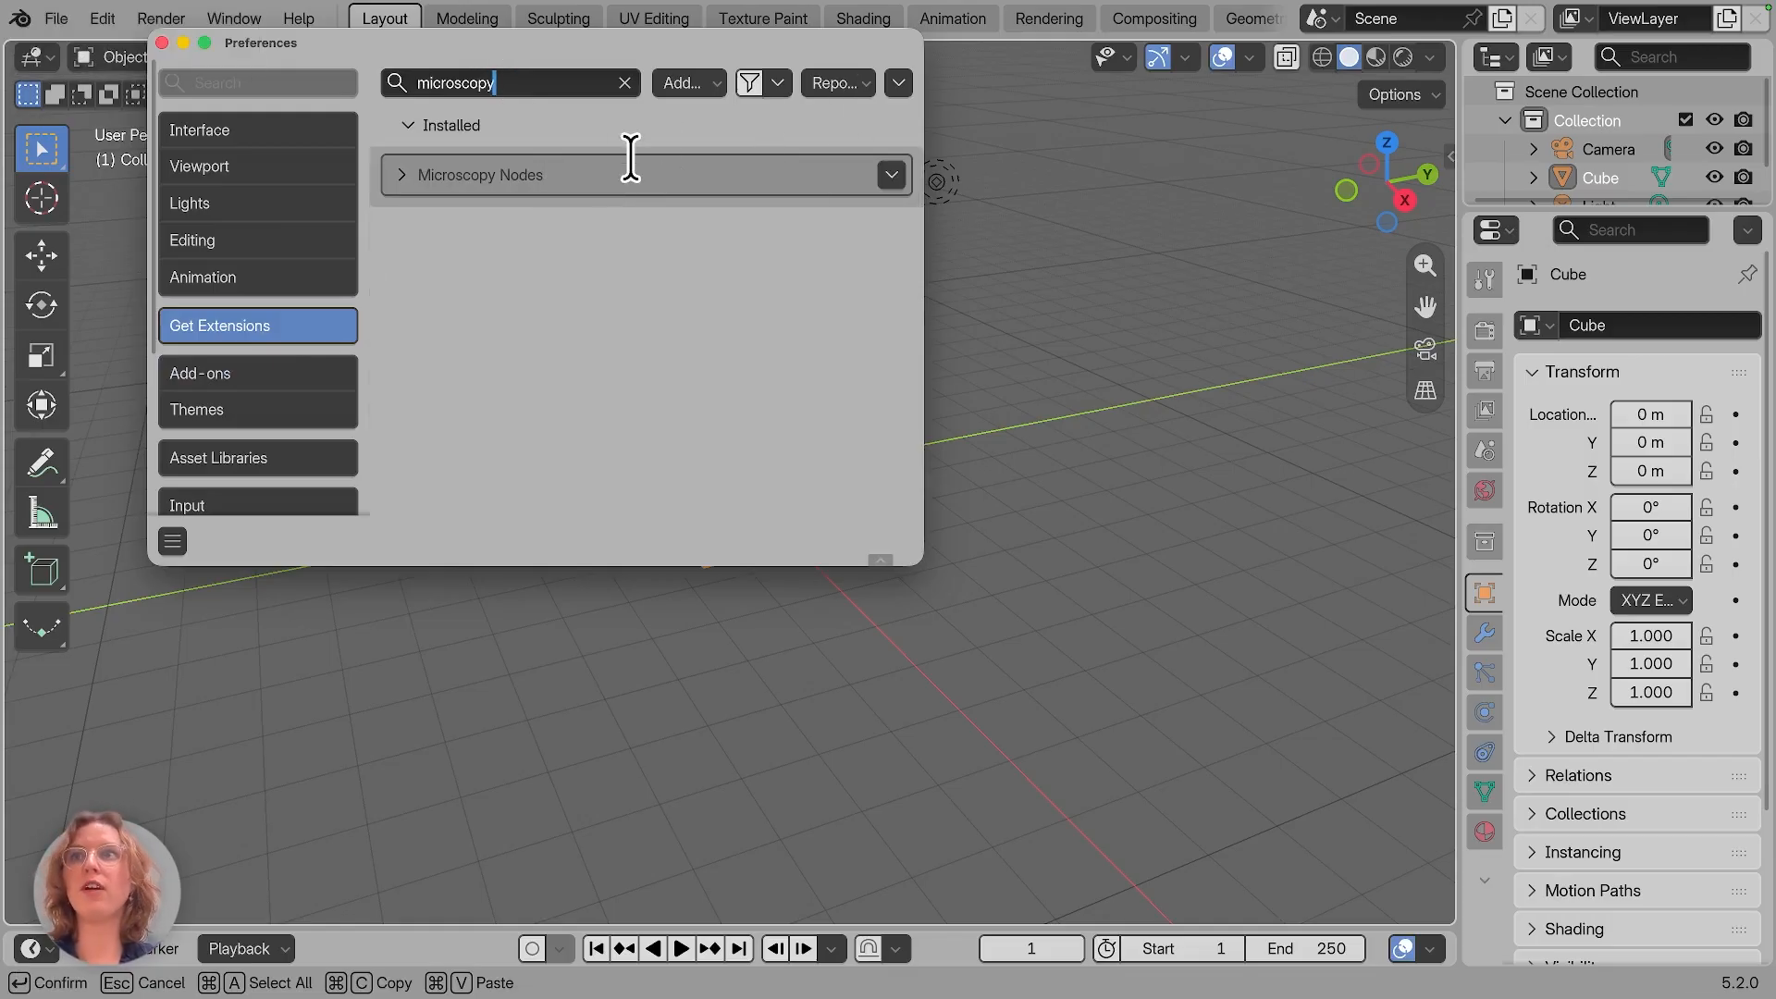
Step: Check that the Microscopy Nodes add-on is enabled, look through its details and preferences, and close the preferences
{"action": "left_click", "coordinate": [292, 376]}
{"action": "left_click", "coordinate": [292, 376]}
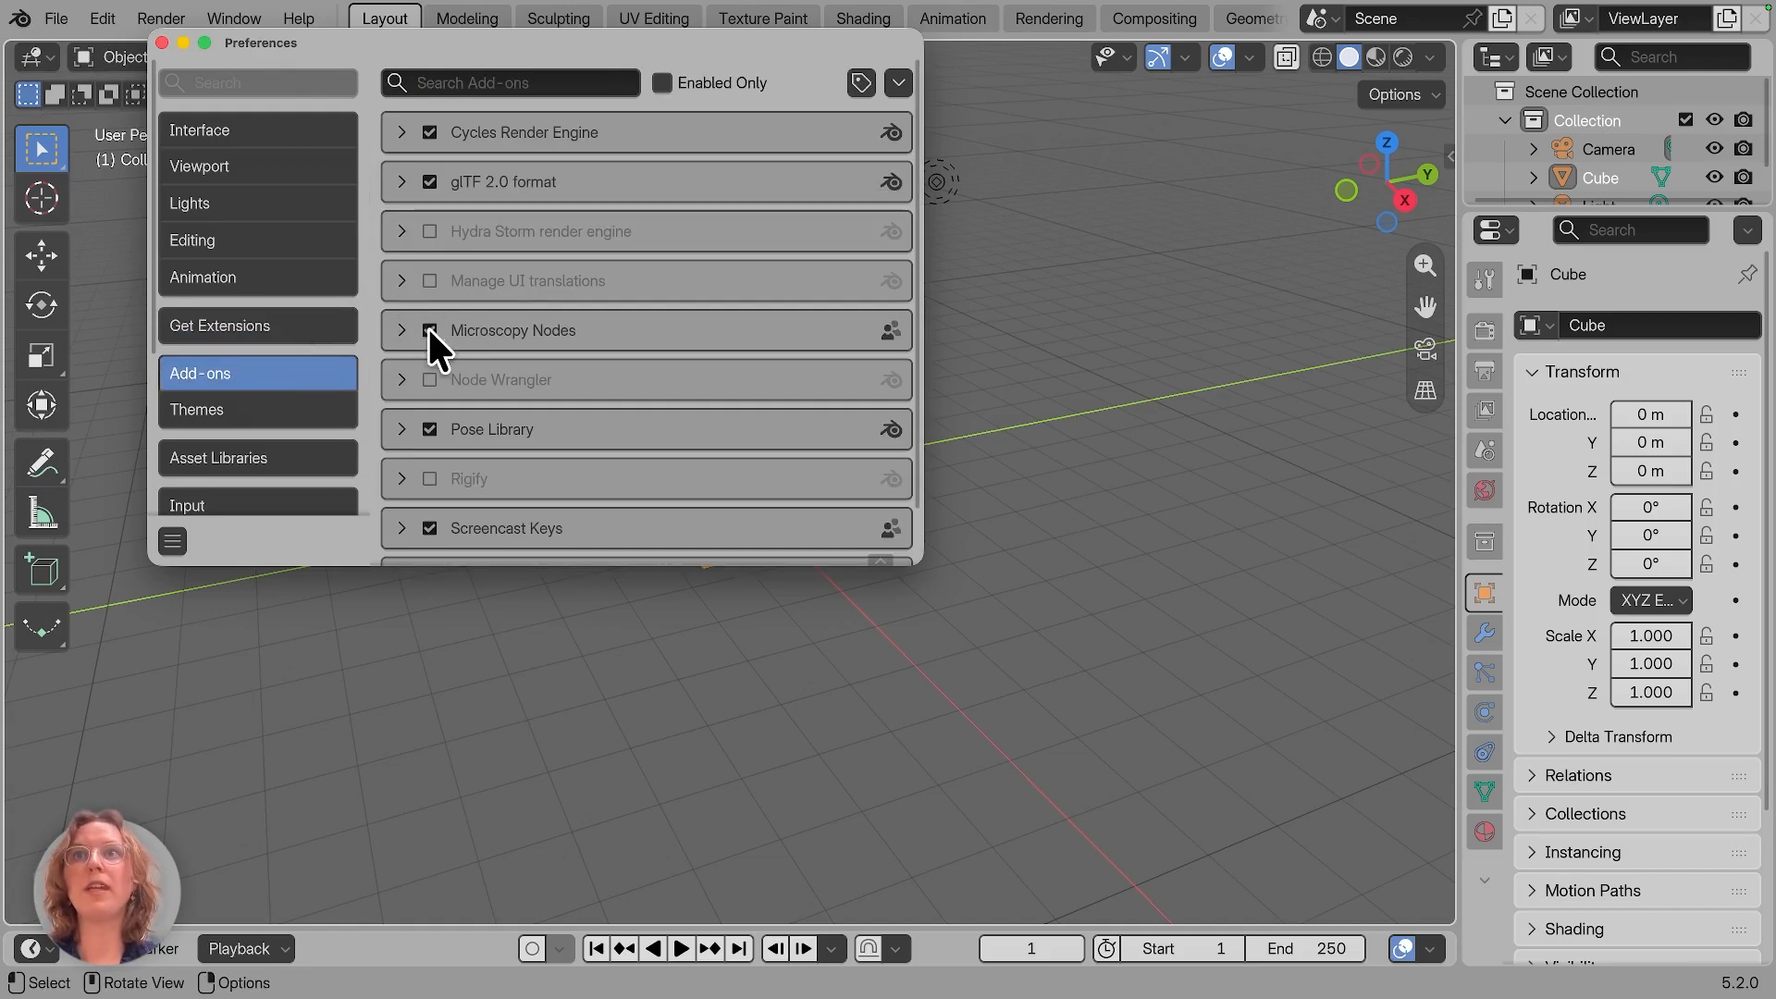
{"action": "left_click", "coordinate": [401, 330]}
{"action": "scroll", "coordinate": [507, 398], "scroll_direction": "down", "scroll_amount": 6}
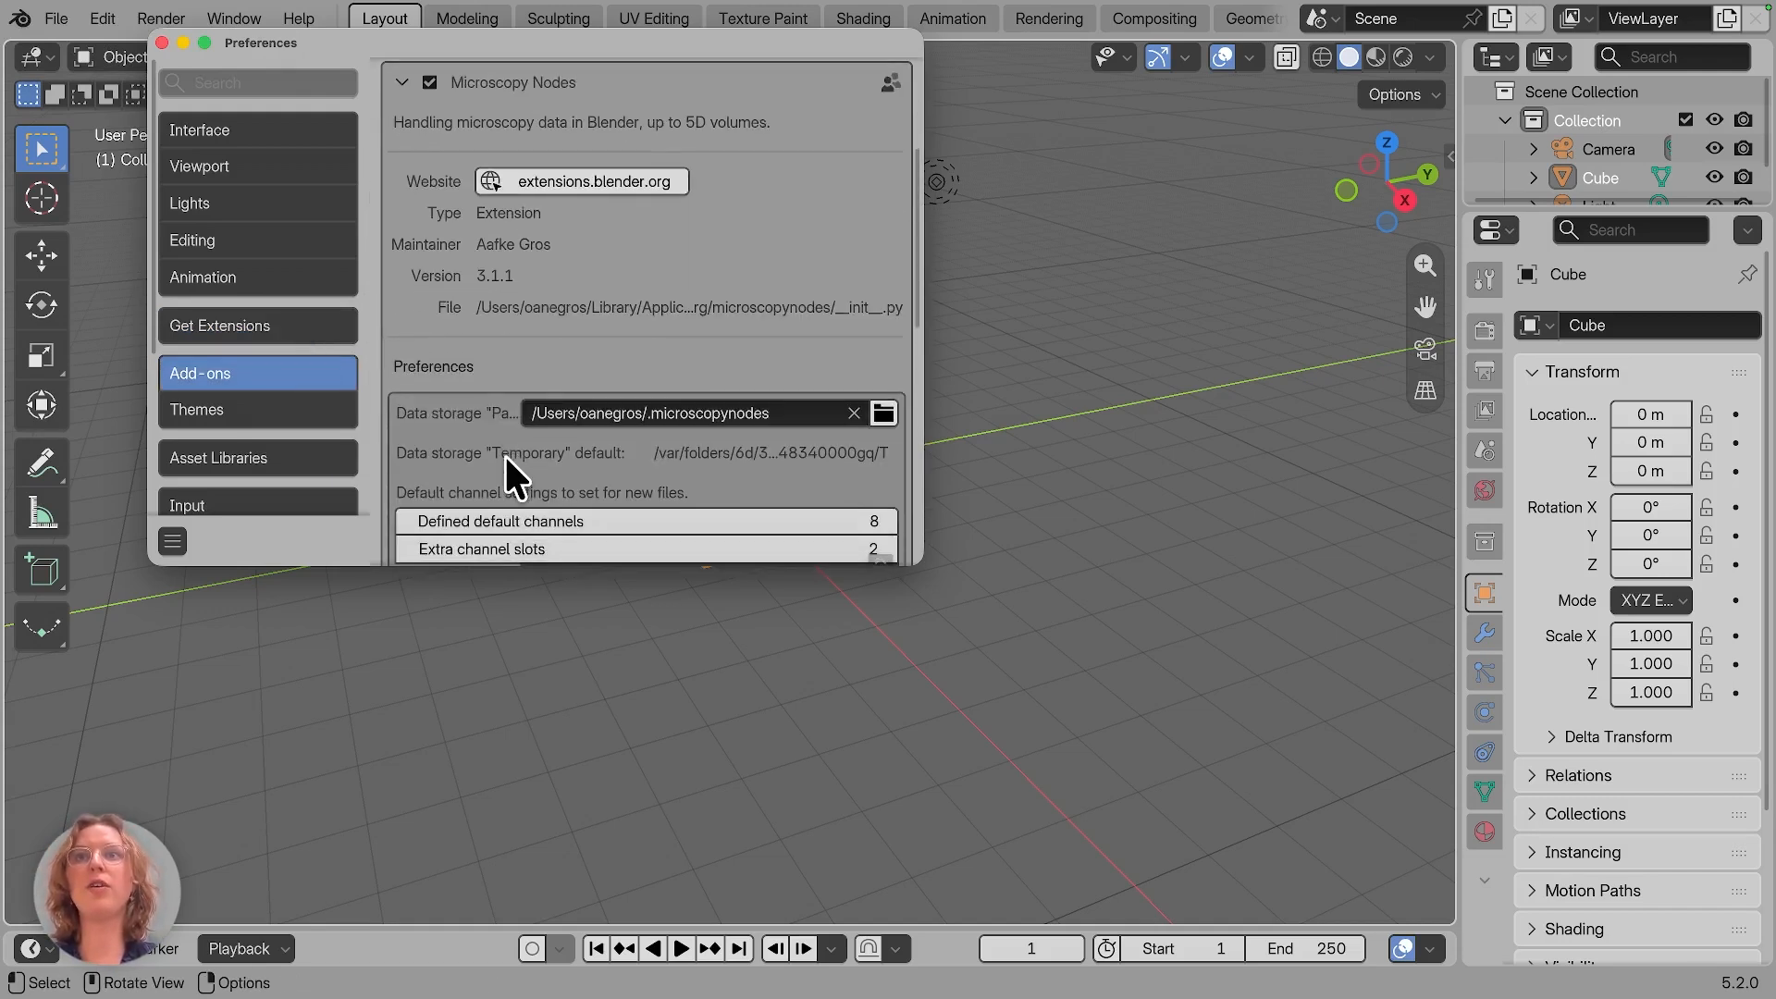
{"action": "scroll", "coordinate": [597, 298], "scroll_direction": "up", "scroll_amount": 6}
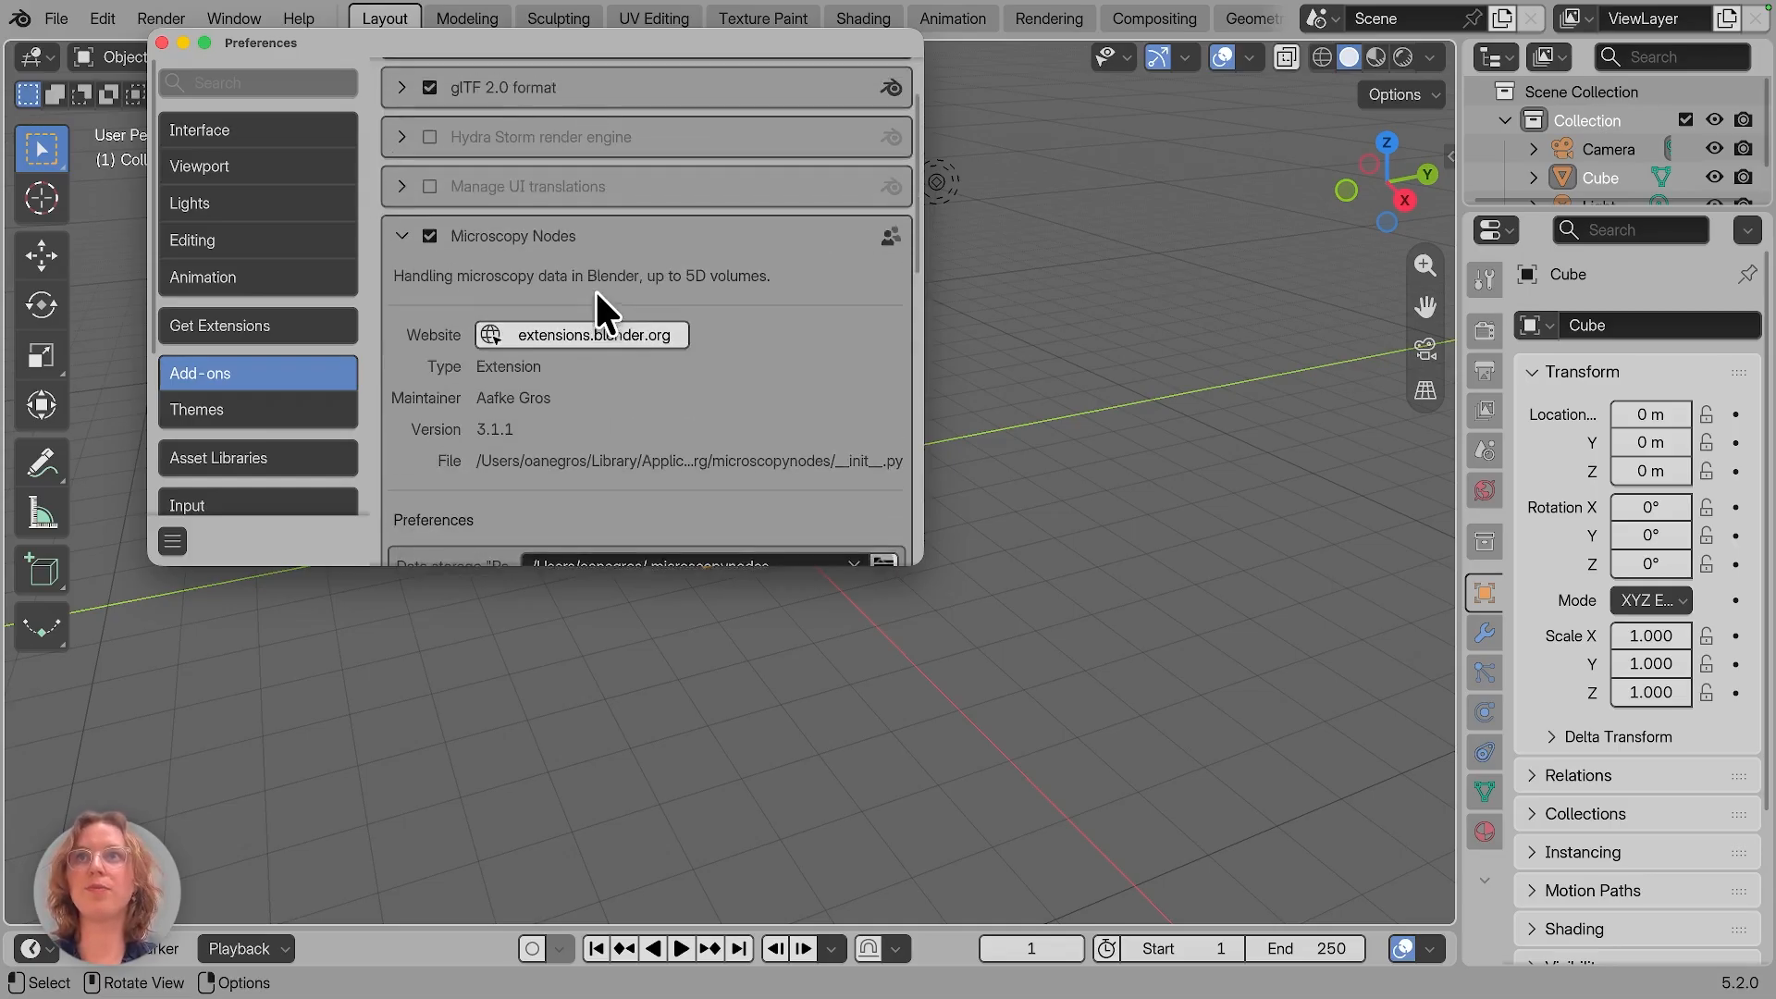
{"action": "left_click", "coordinate": [163, 42]}
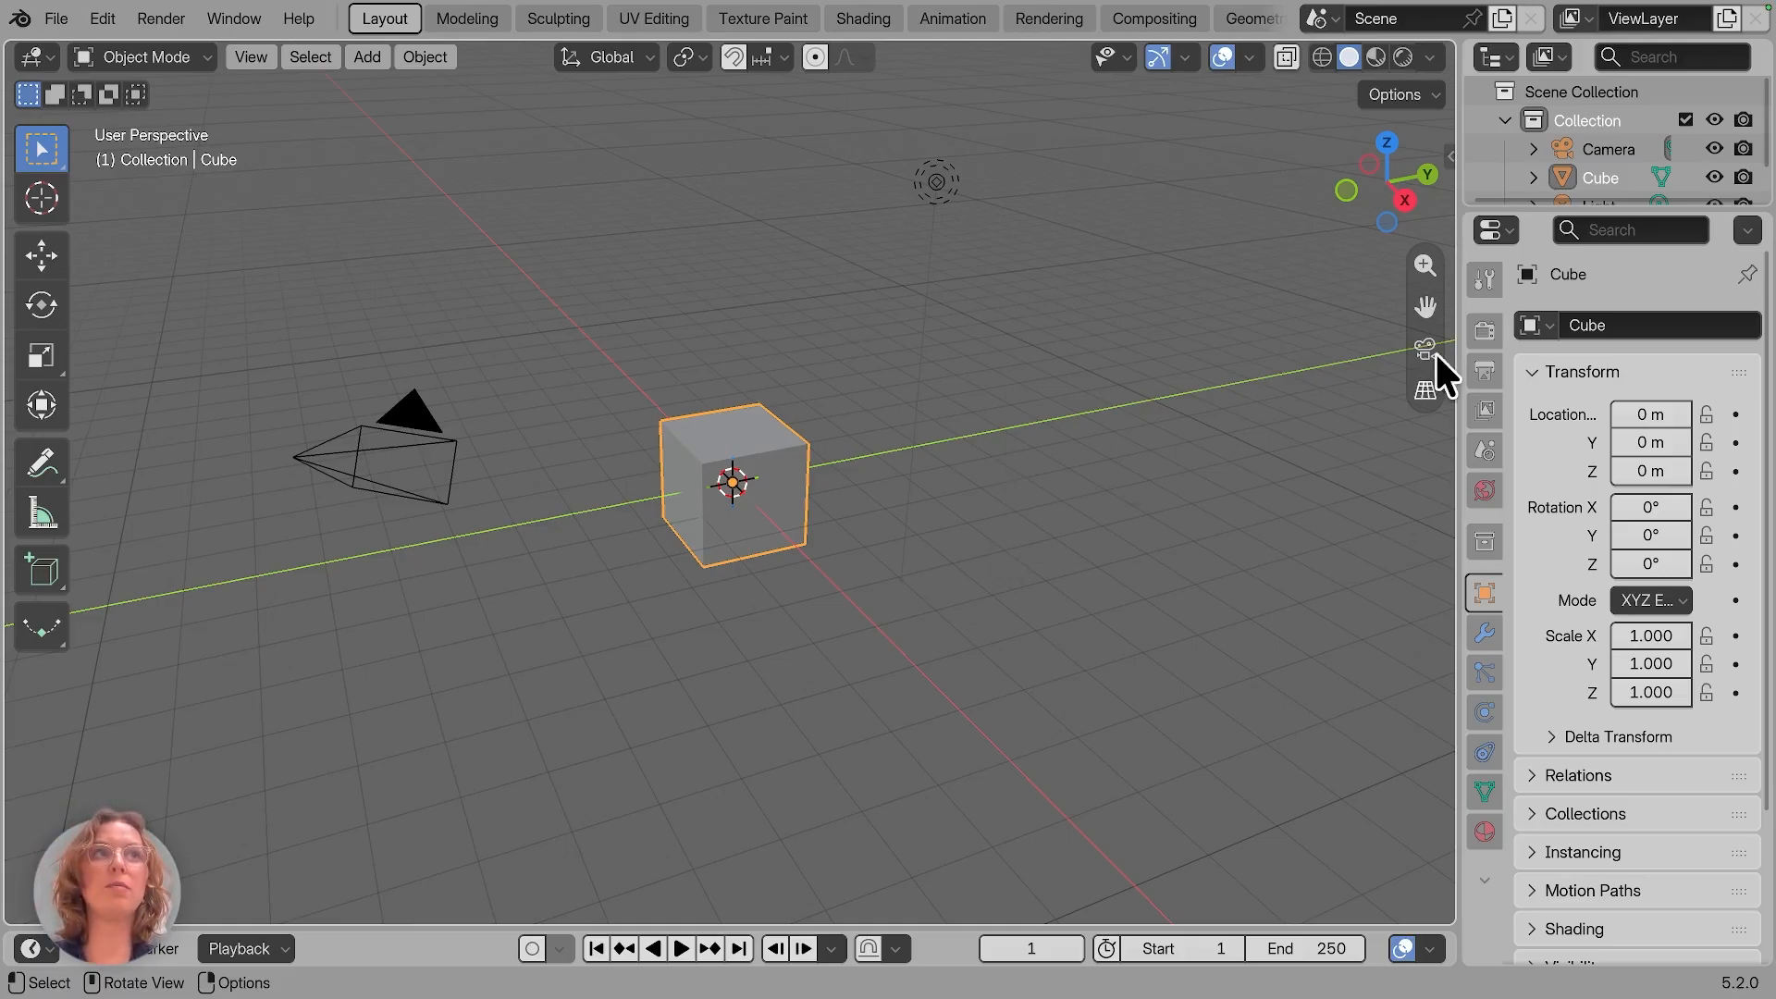
Step: Delete all default objects from the scene
{"action": "key", "text": "a"}
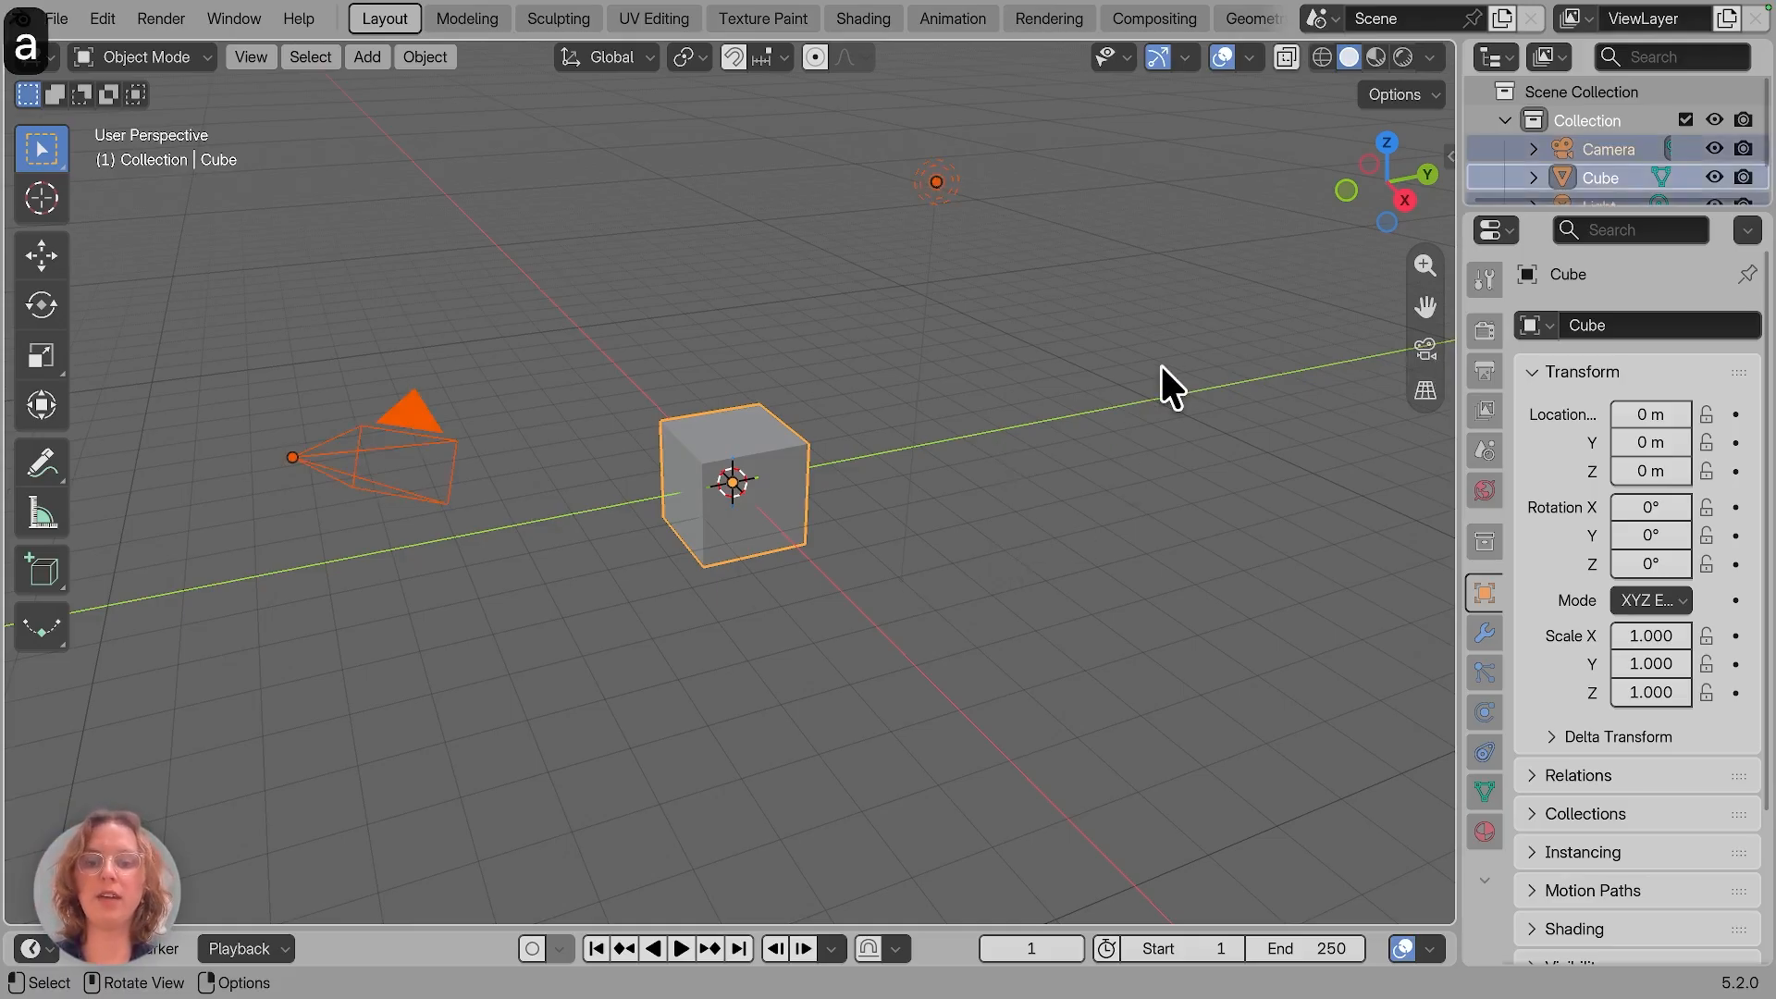
{"action": "key", "text": "x"}
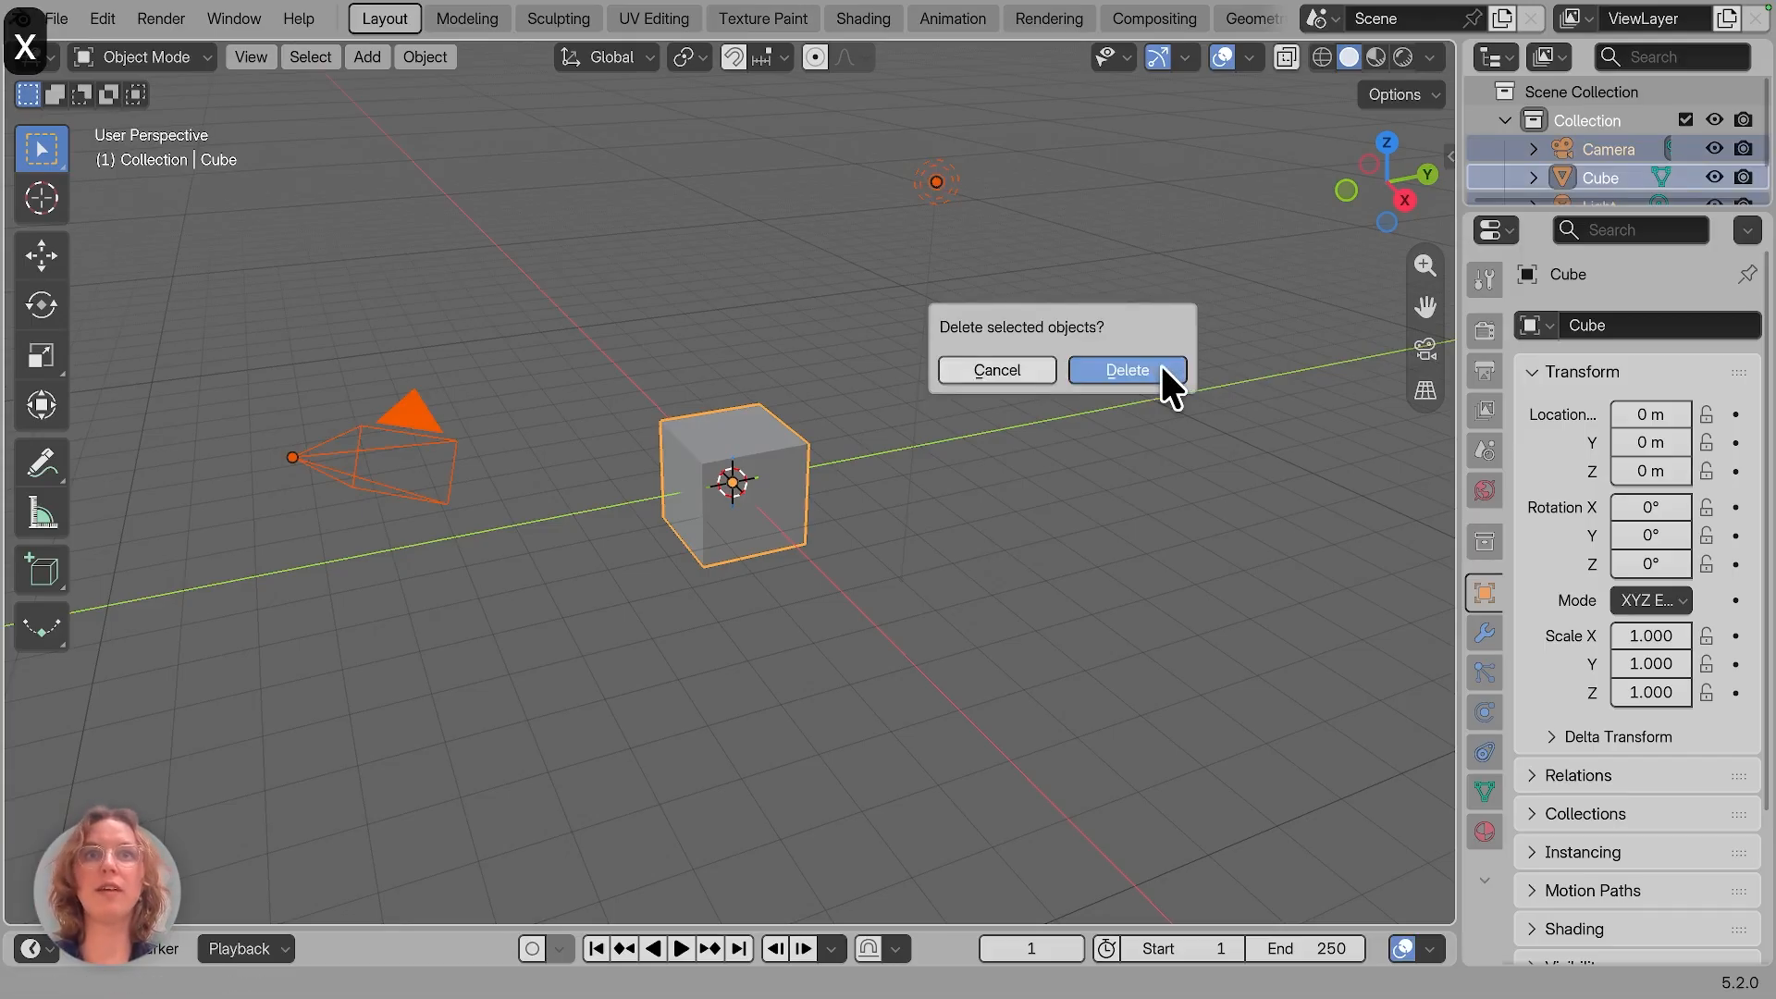
{"action": "left_click", "coordinate": [1162, 369]}
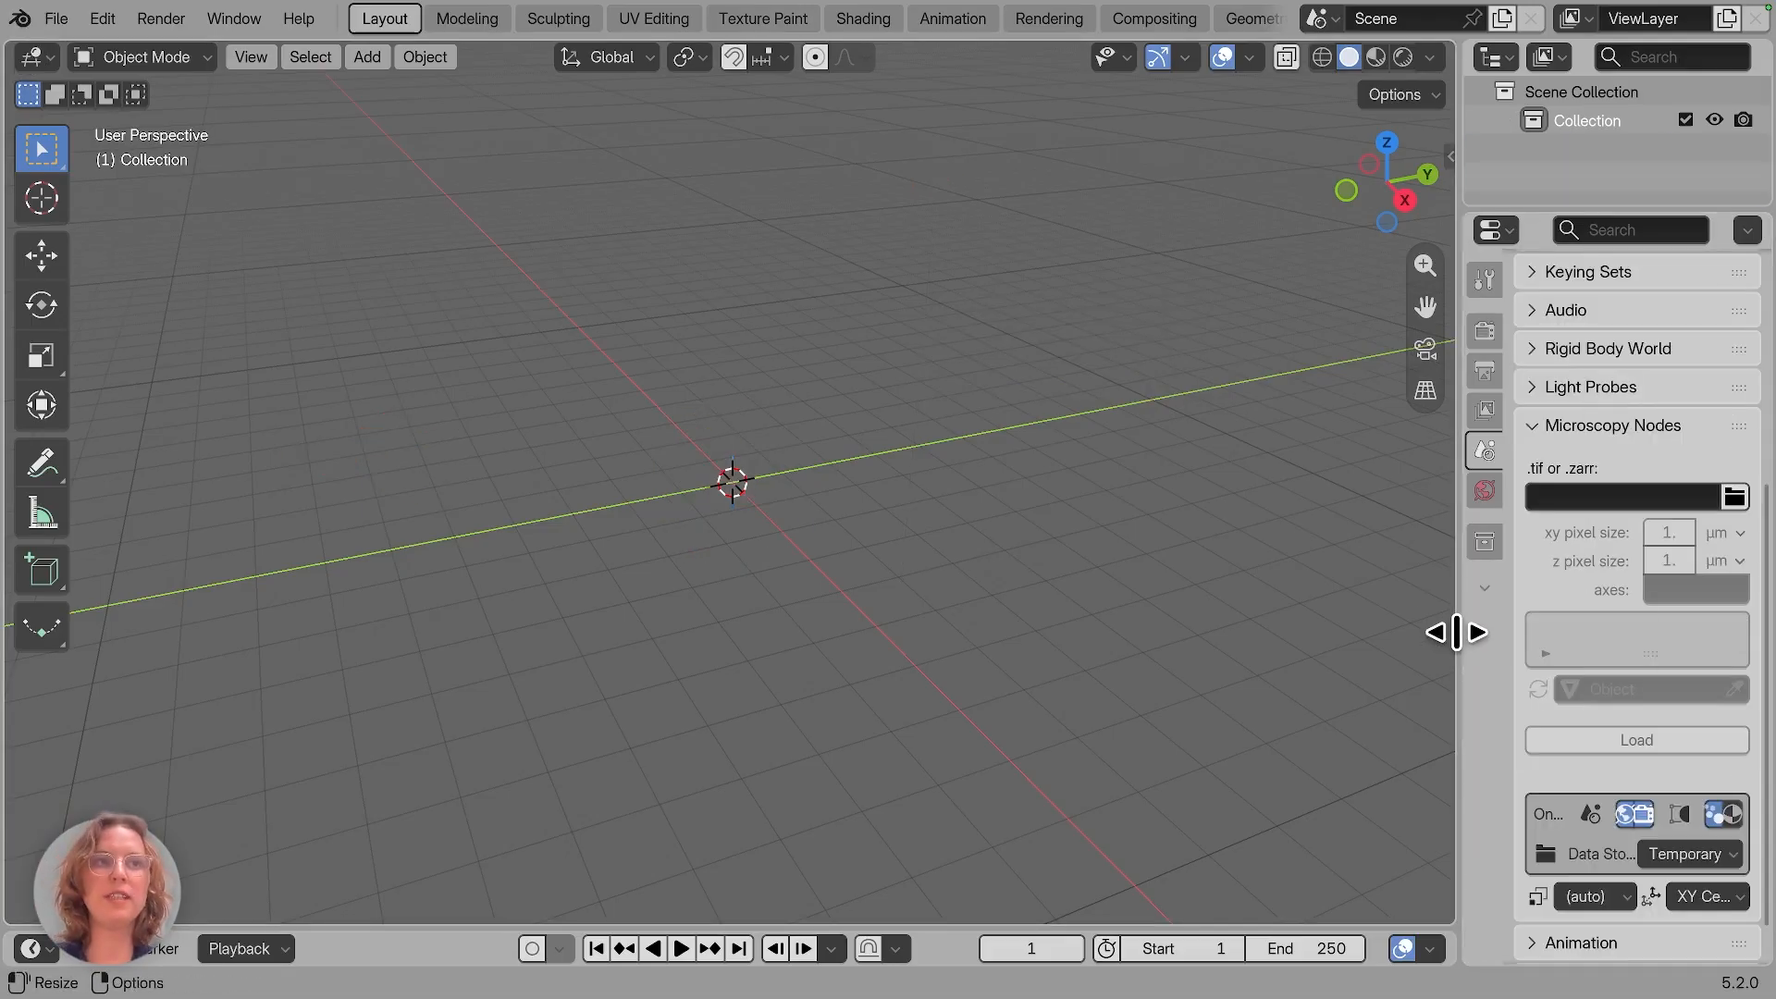
{"action": "left_click_drag", "start_coordinate": [1452, 629], "coordinate": [1324, 632]}
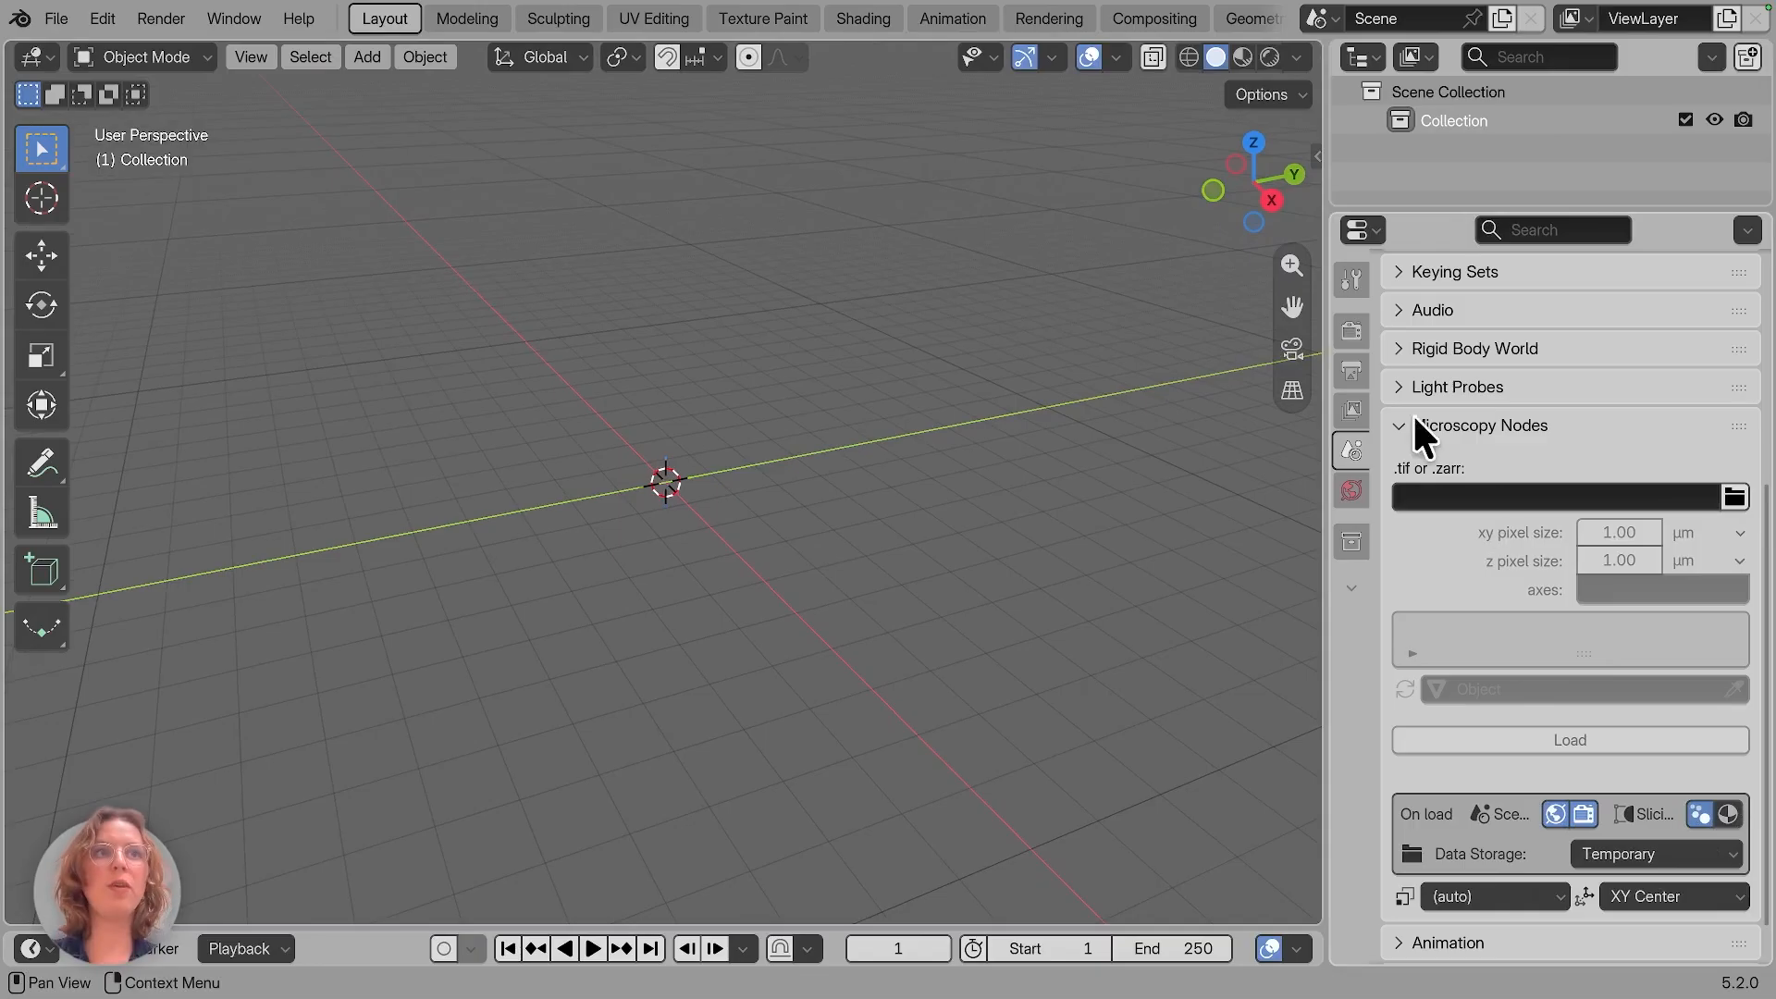
{"action": "left_click", "coordinate": [1511, 496]}
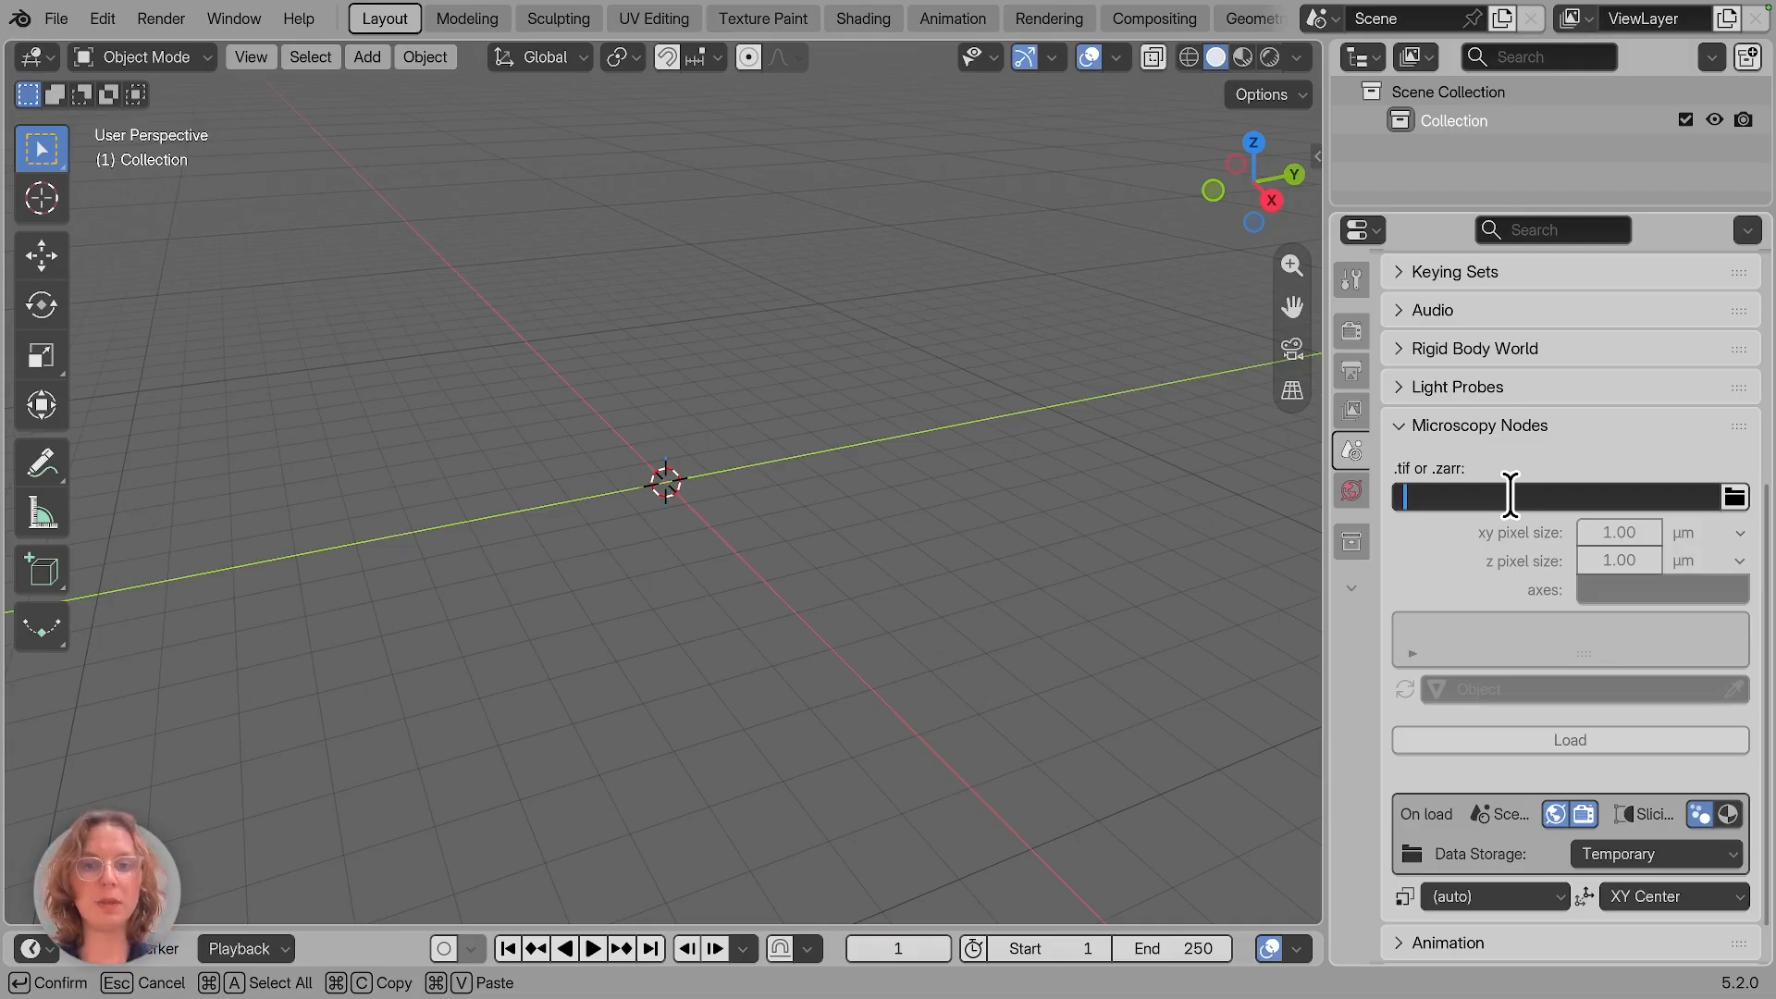
{"action": "type", "text": "https://s3.embl.de/microscopynodes/RPE1_4x.zarr"}
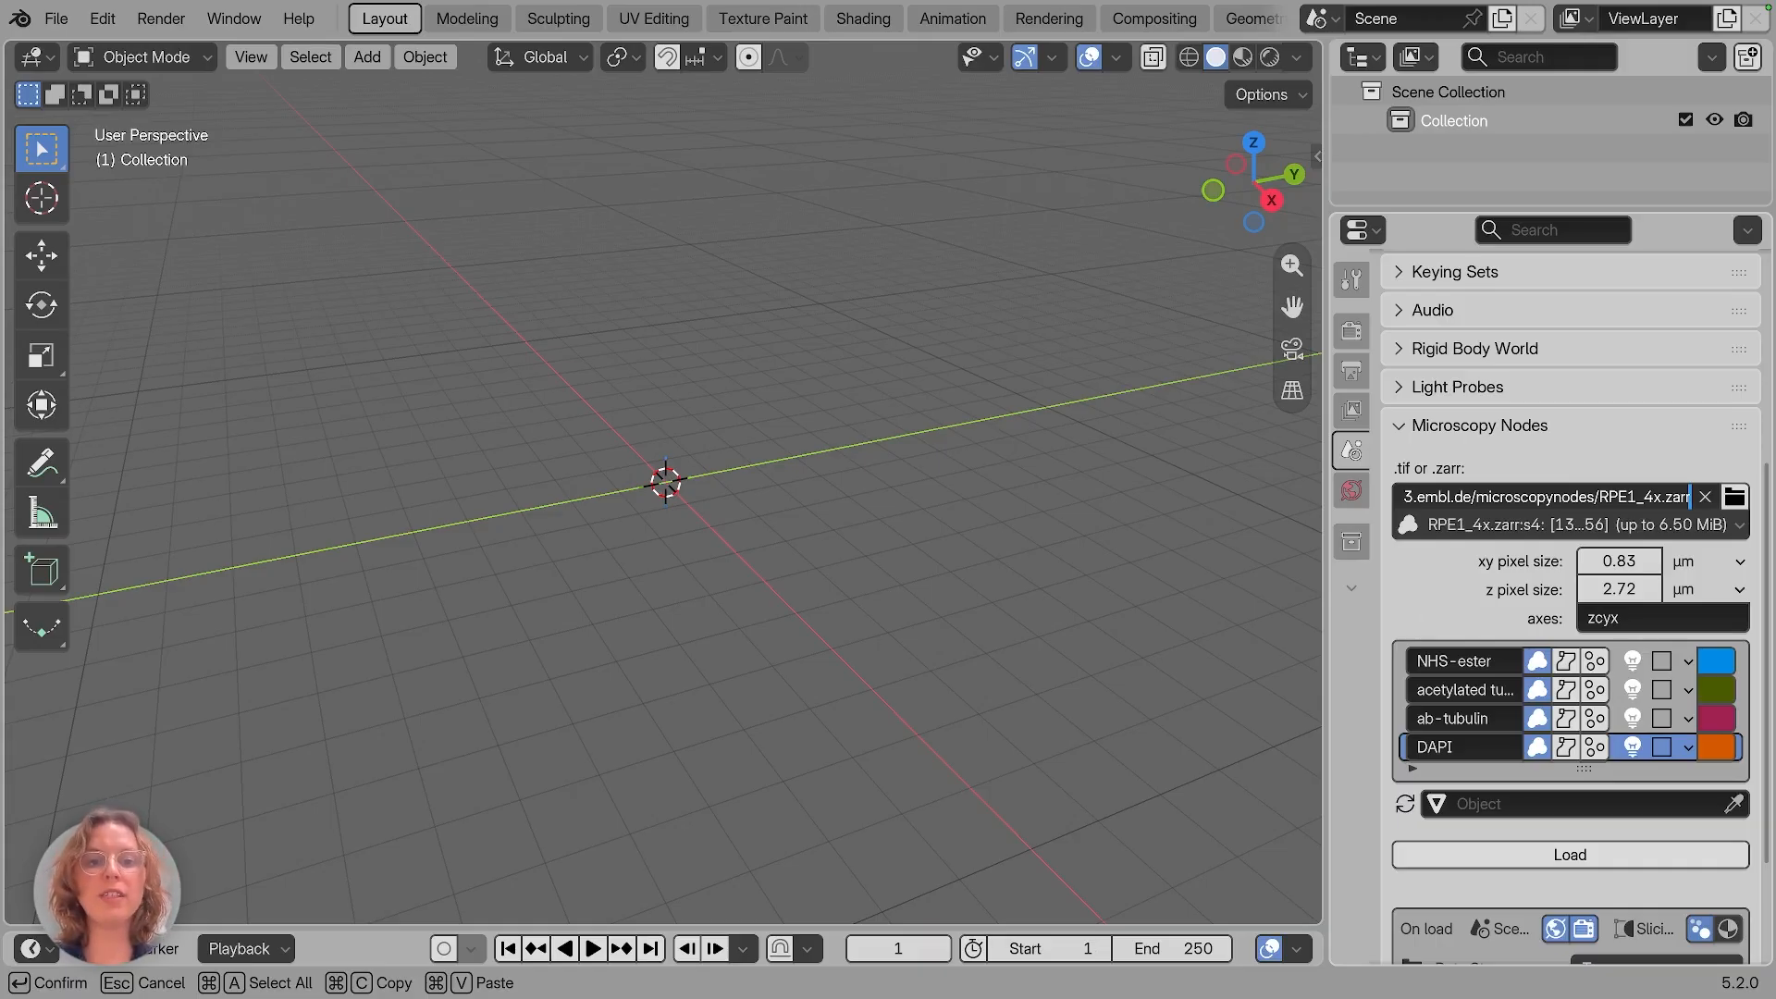
{"action": "left_click", "coordinate": [1490, 524]}
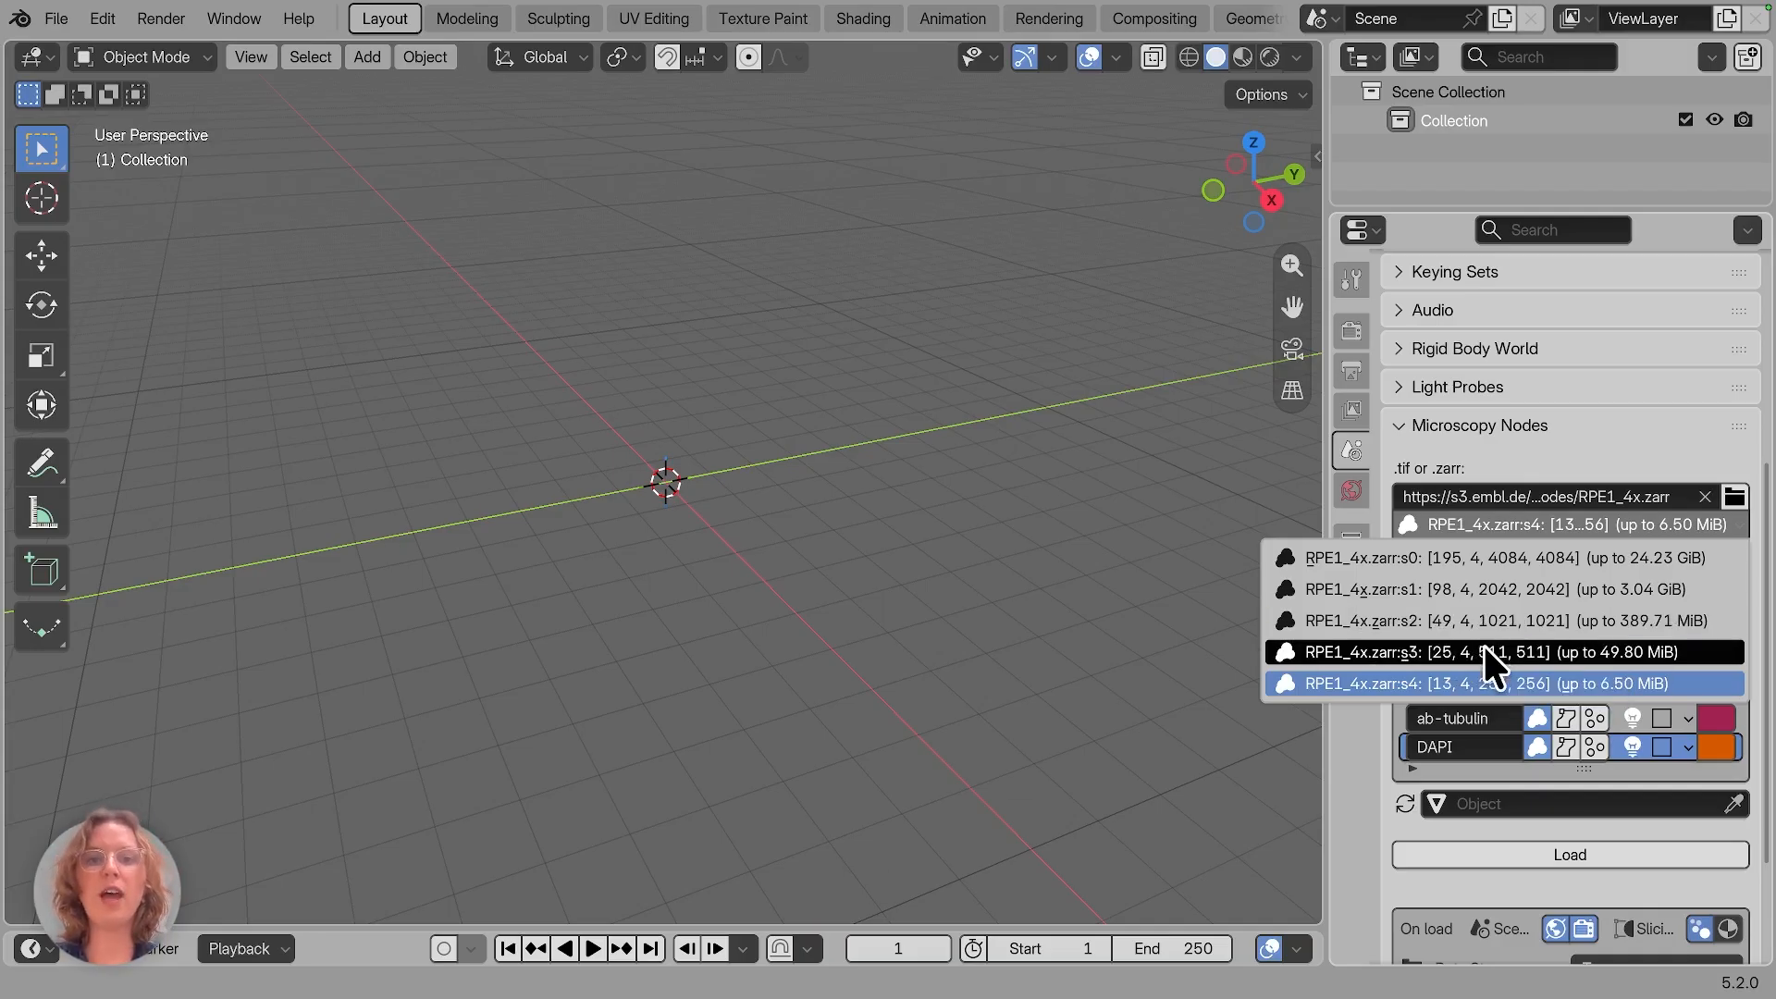
{"action": "left_click", "coordinate": [1490, 649]}
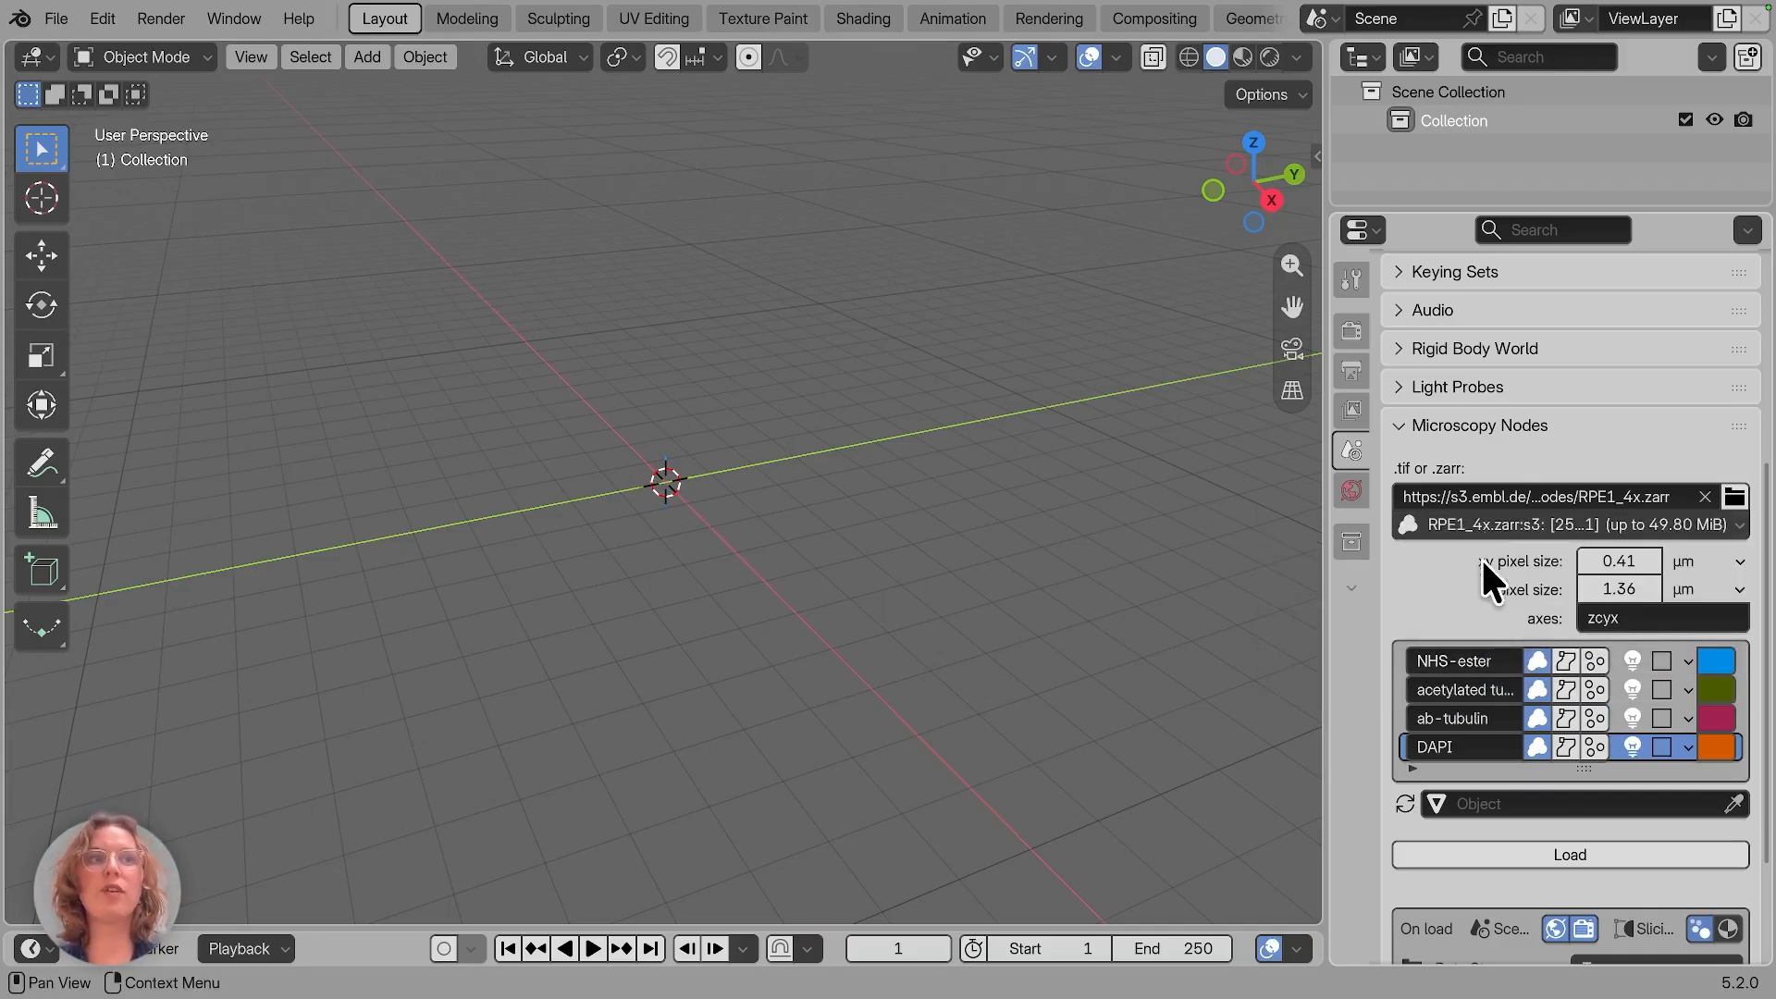
Step: Review the dataset's resolution levels and the data storage options without changing them
{"action": "scroll", "coordinate": [1551, 474], "scroll_direction": "down", "scroll_amount": 2}
{"action": "left_click", "coordinate": [1550, 466]}
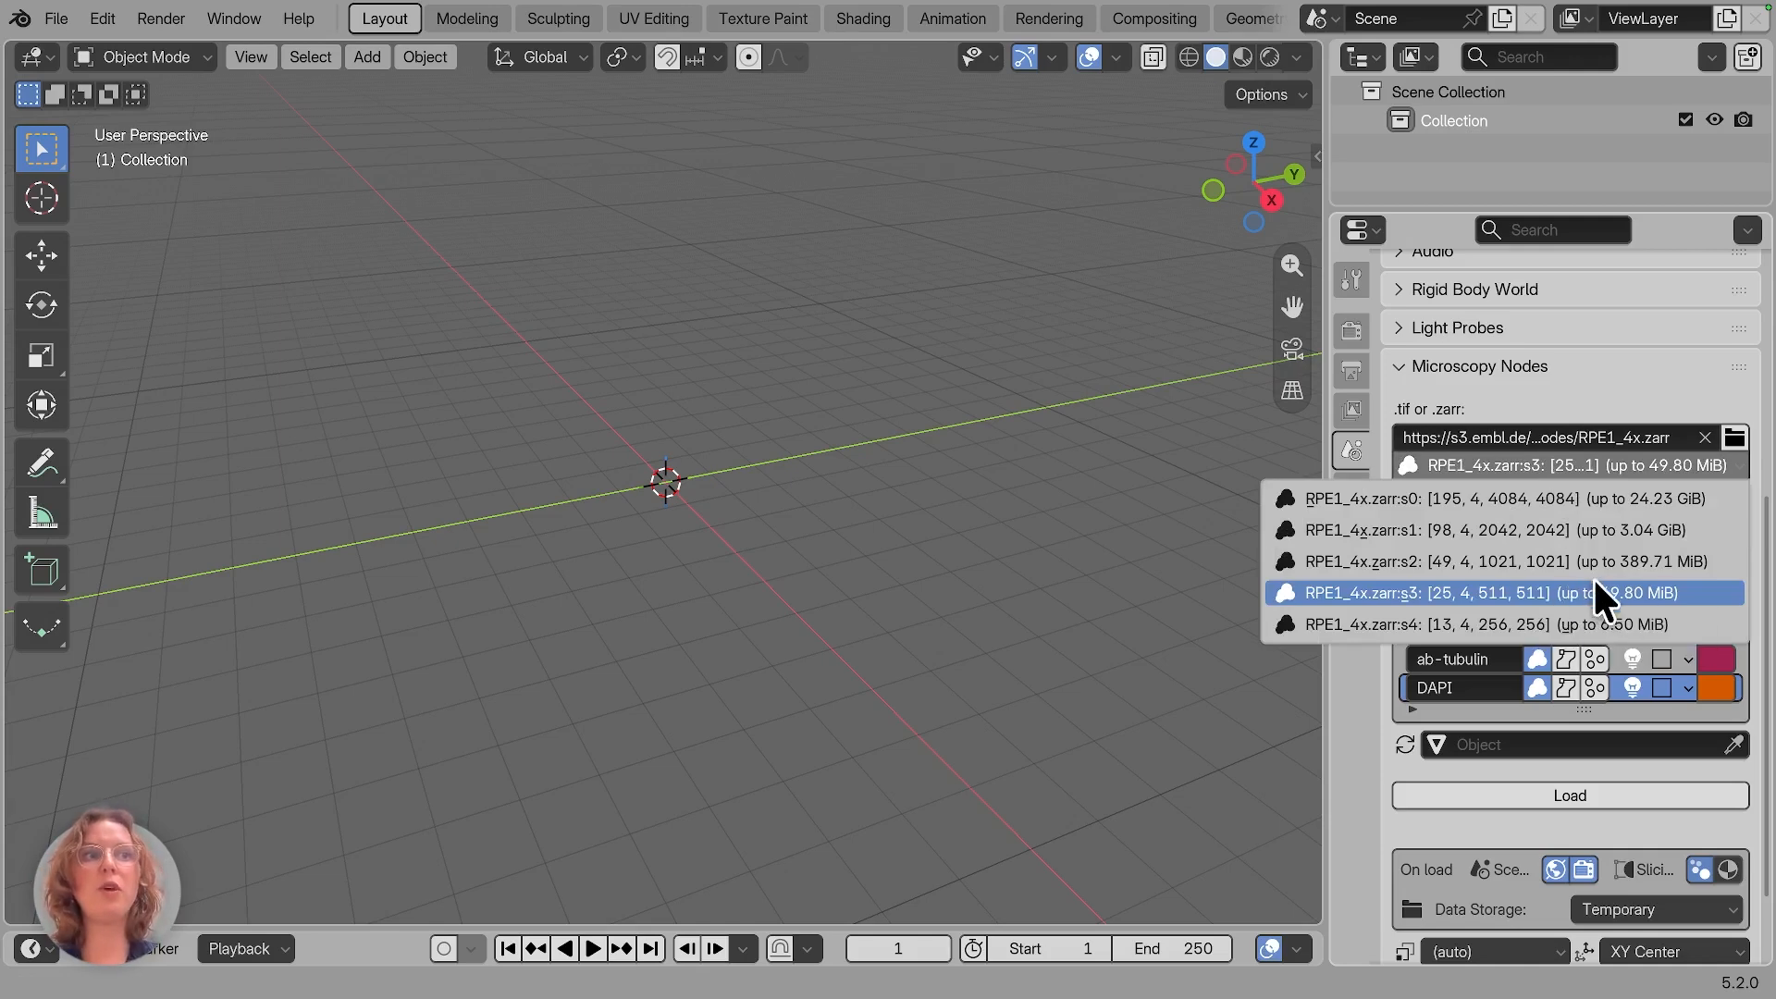
{"action": "left_click", "coordinate": [1574, 465]}
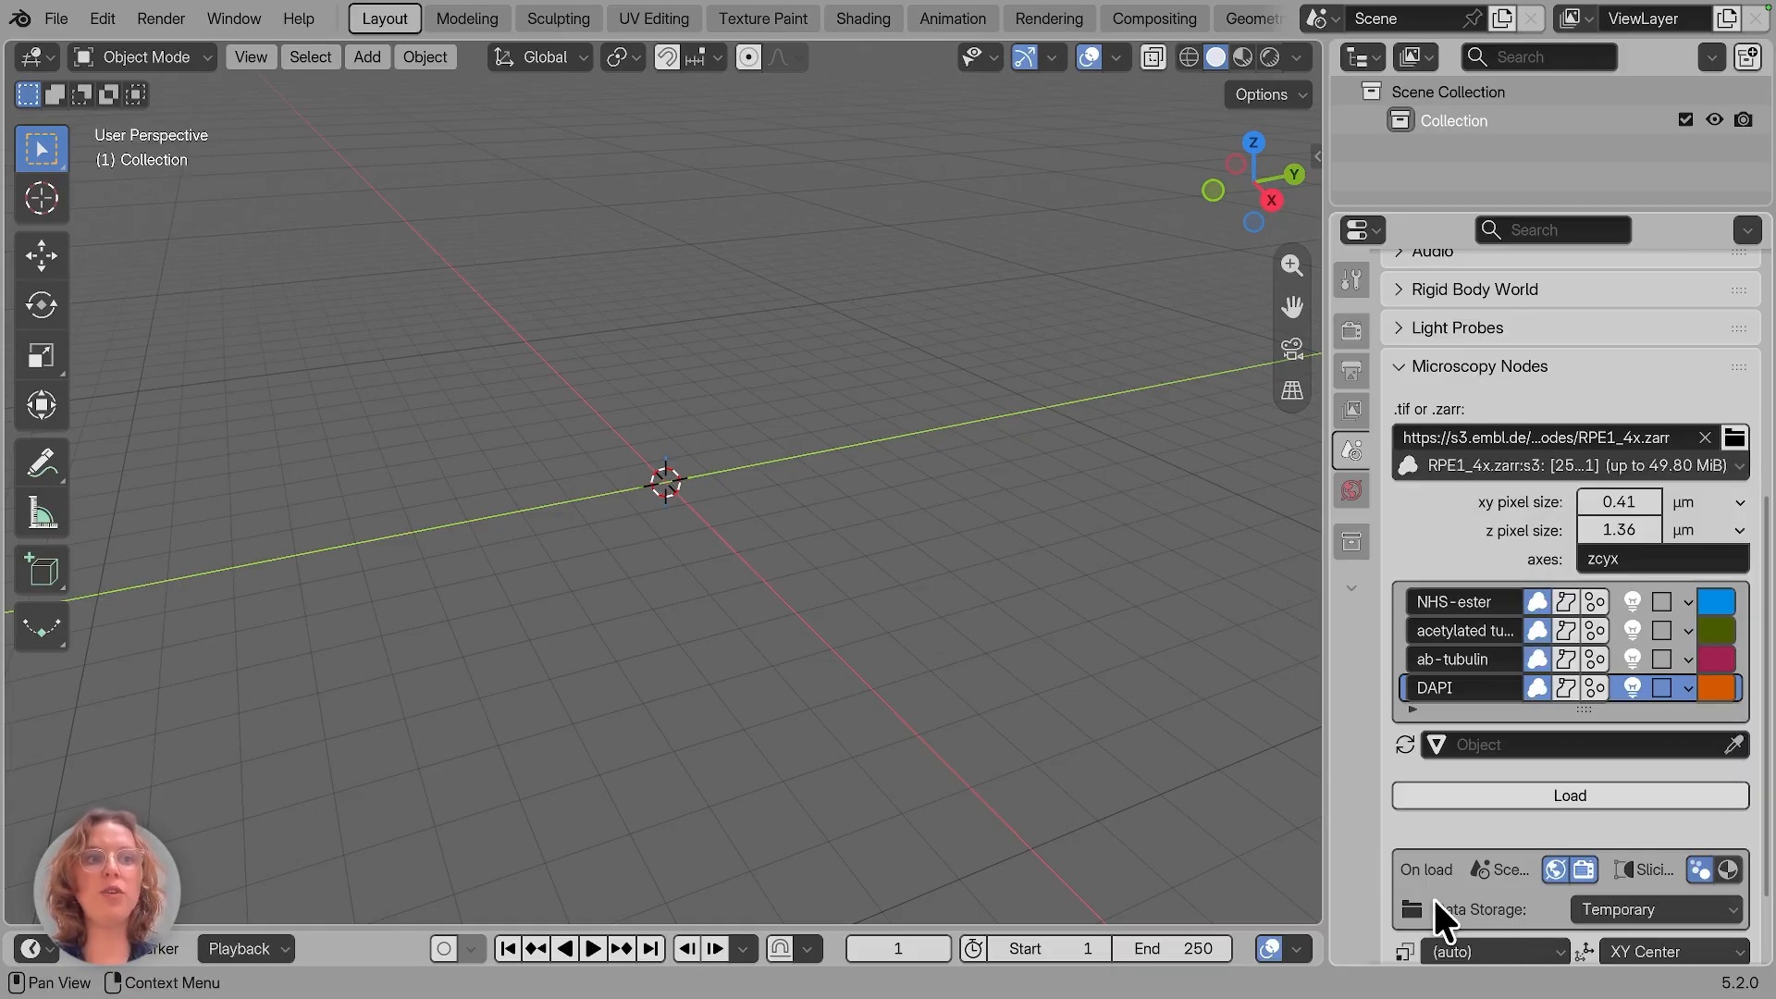
{"action": "left_click", "coordinate": [1628, 914]}
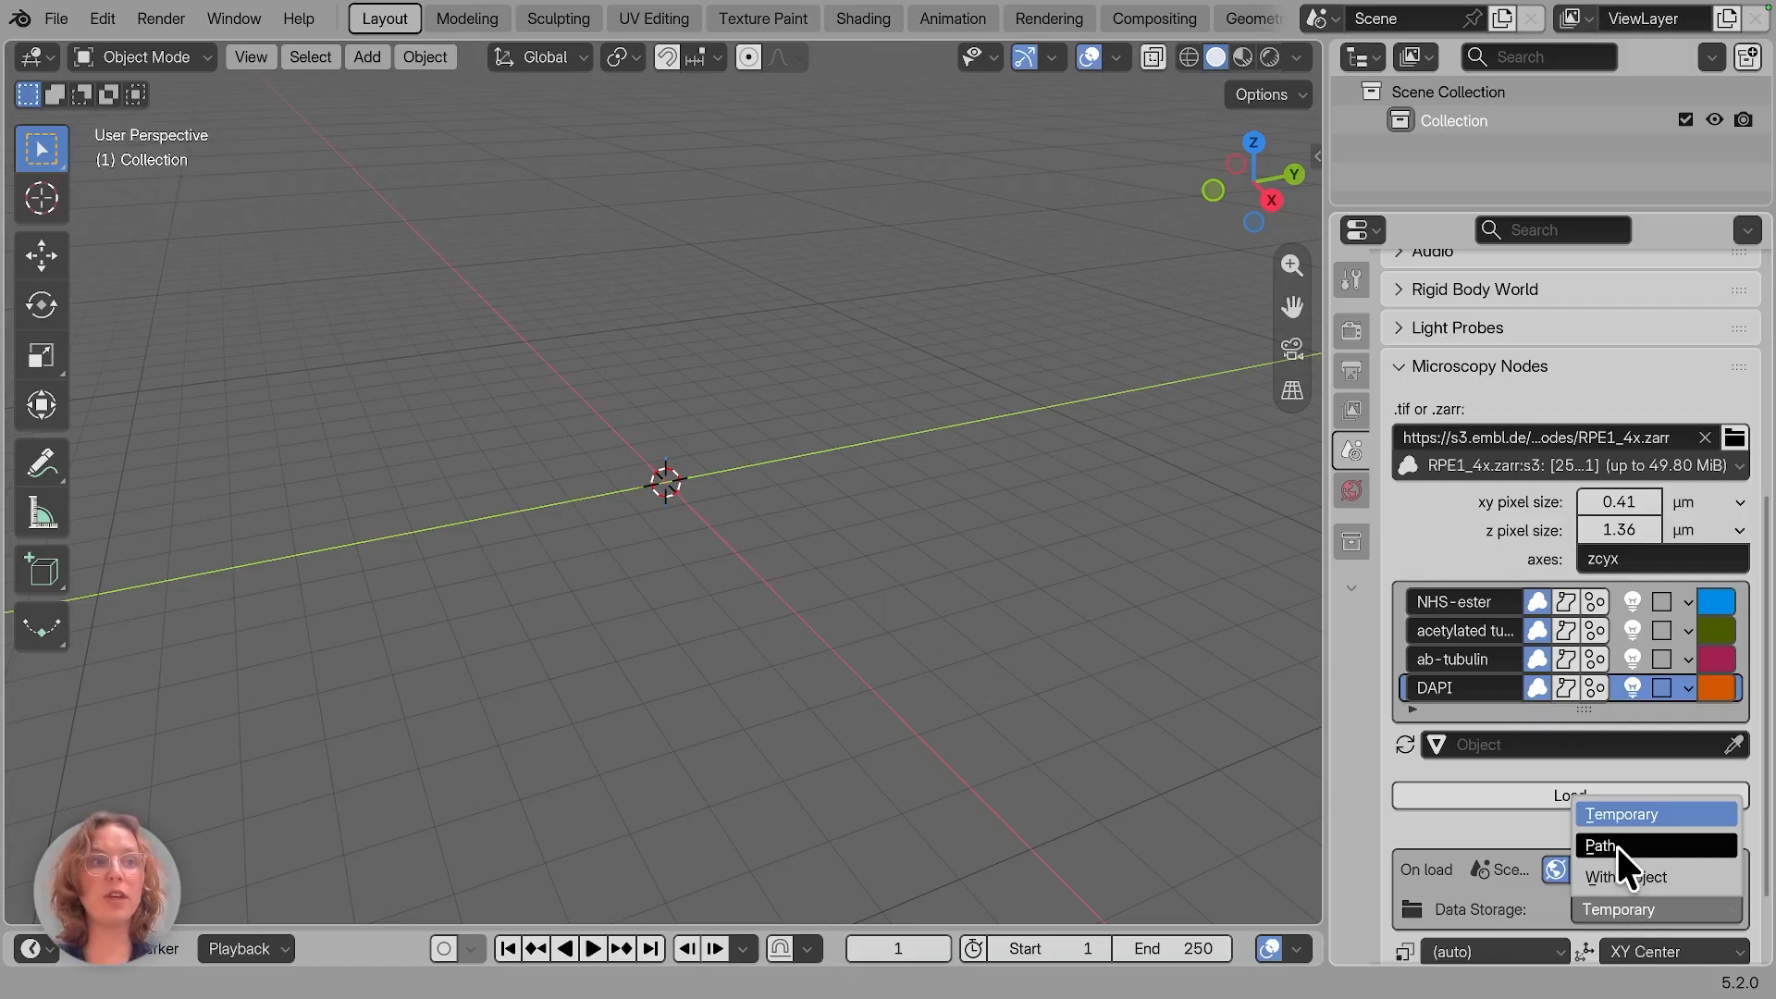
{"action": "left_click", "coordinate": [1623, 912]}
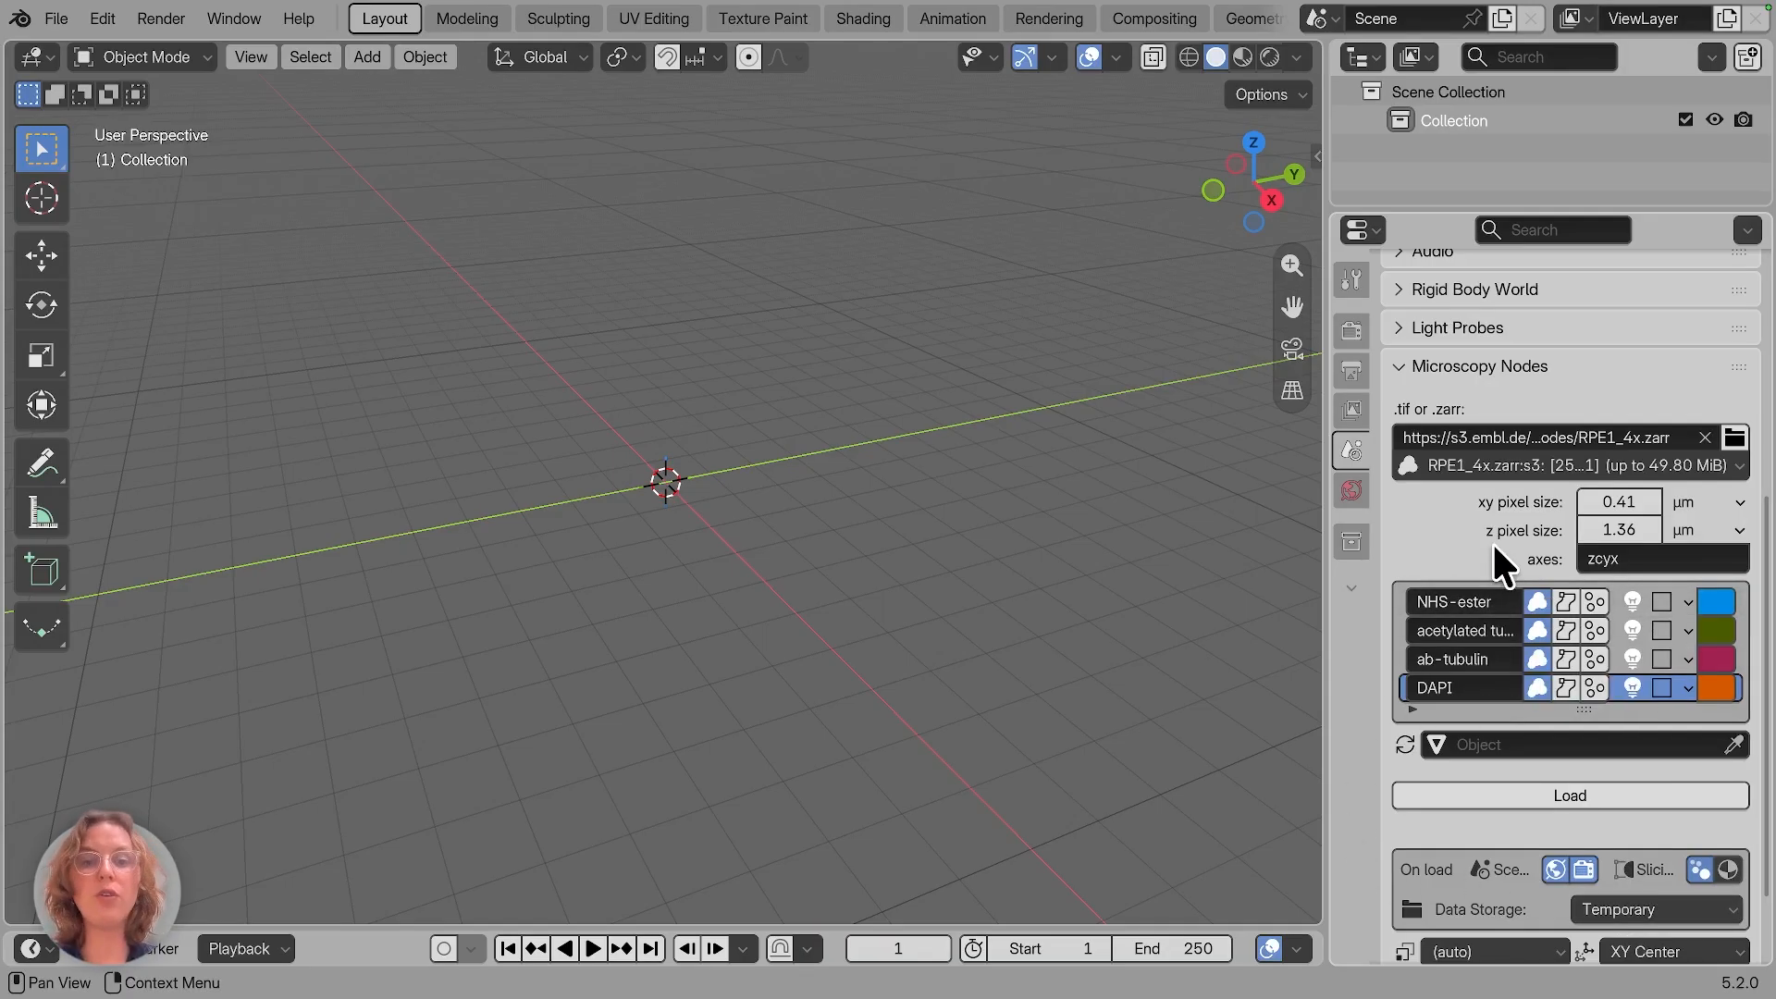
Step: Examine the NHS-ester channel's name, volume, emission, color and default colormap options
{"action": "scroll", "coordinate": [1492, 542], "scroll_direction": "down", "scroll_amount": 1}
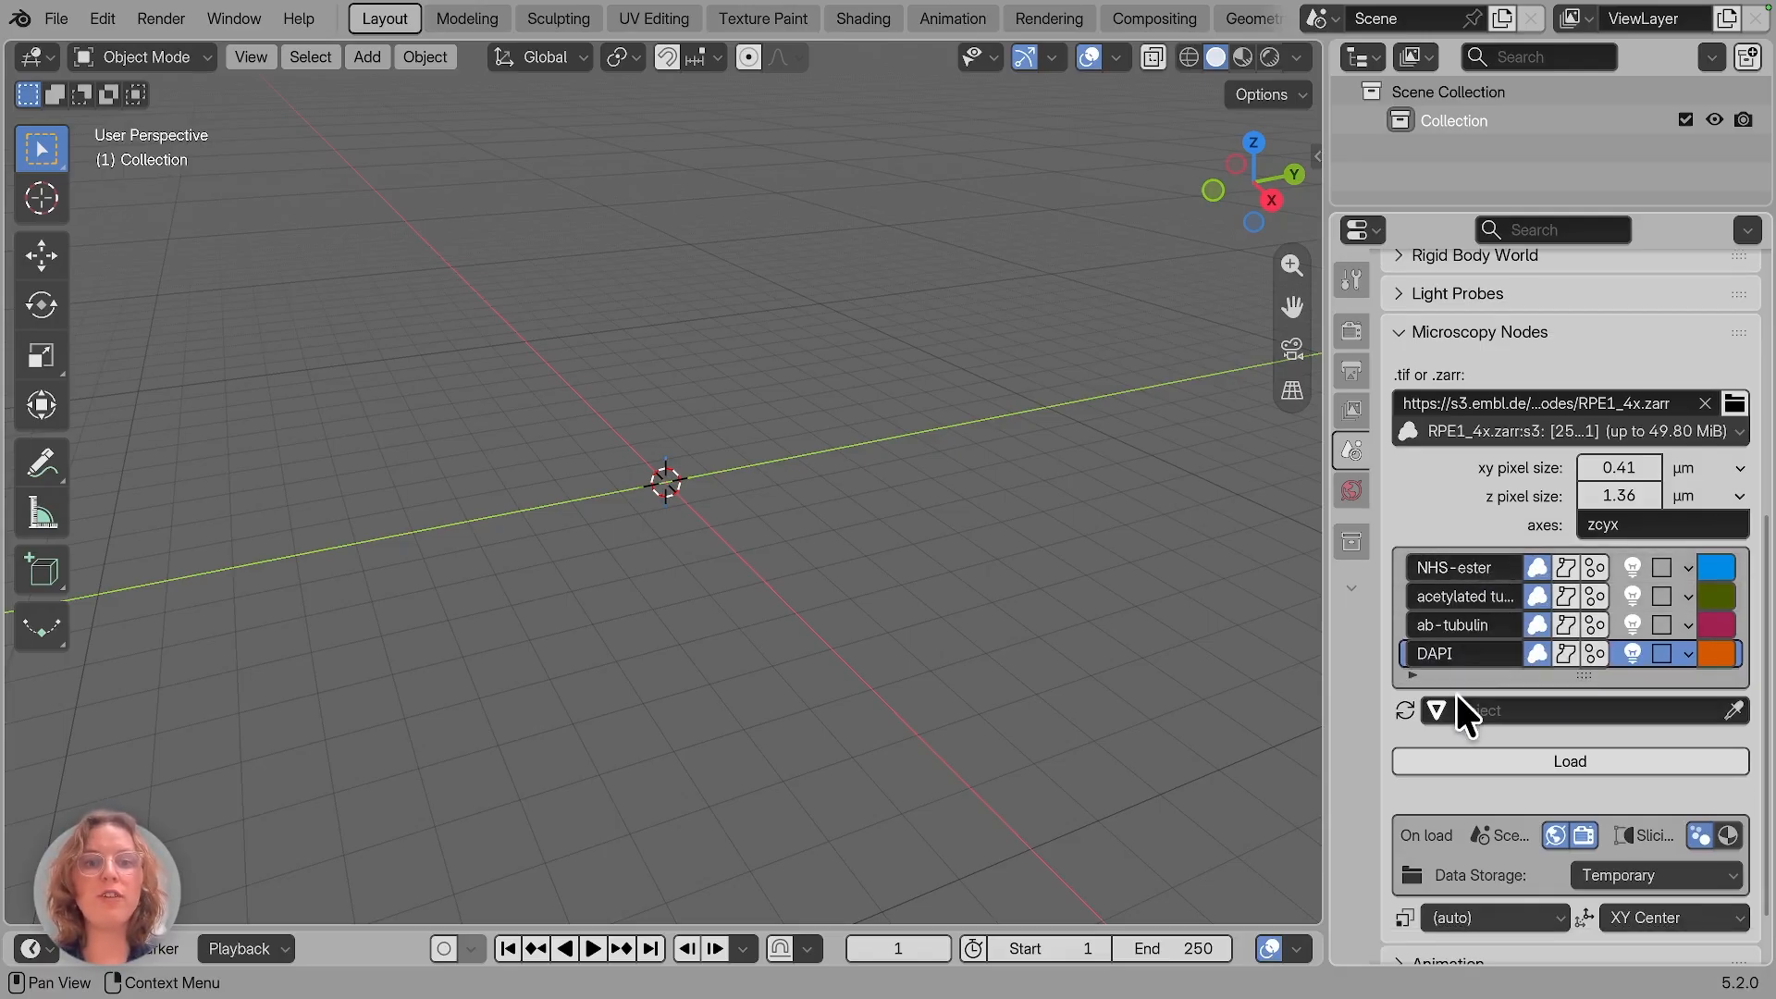
{"action": "left_click", "coordinate": [1486, 567]}
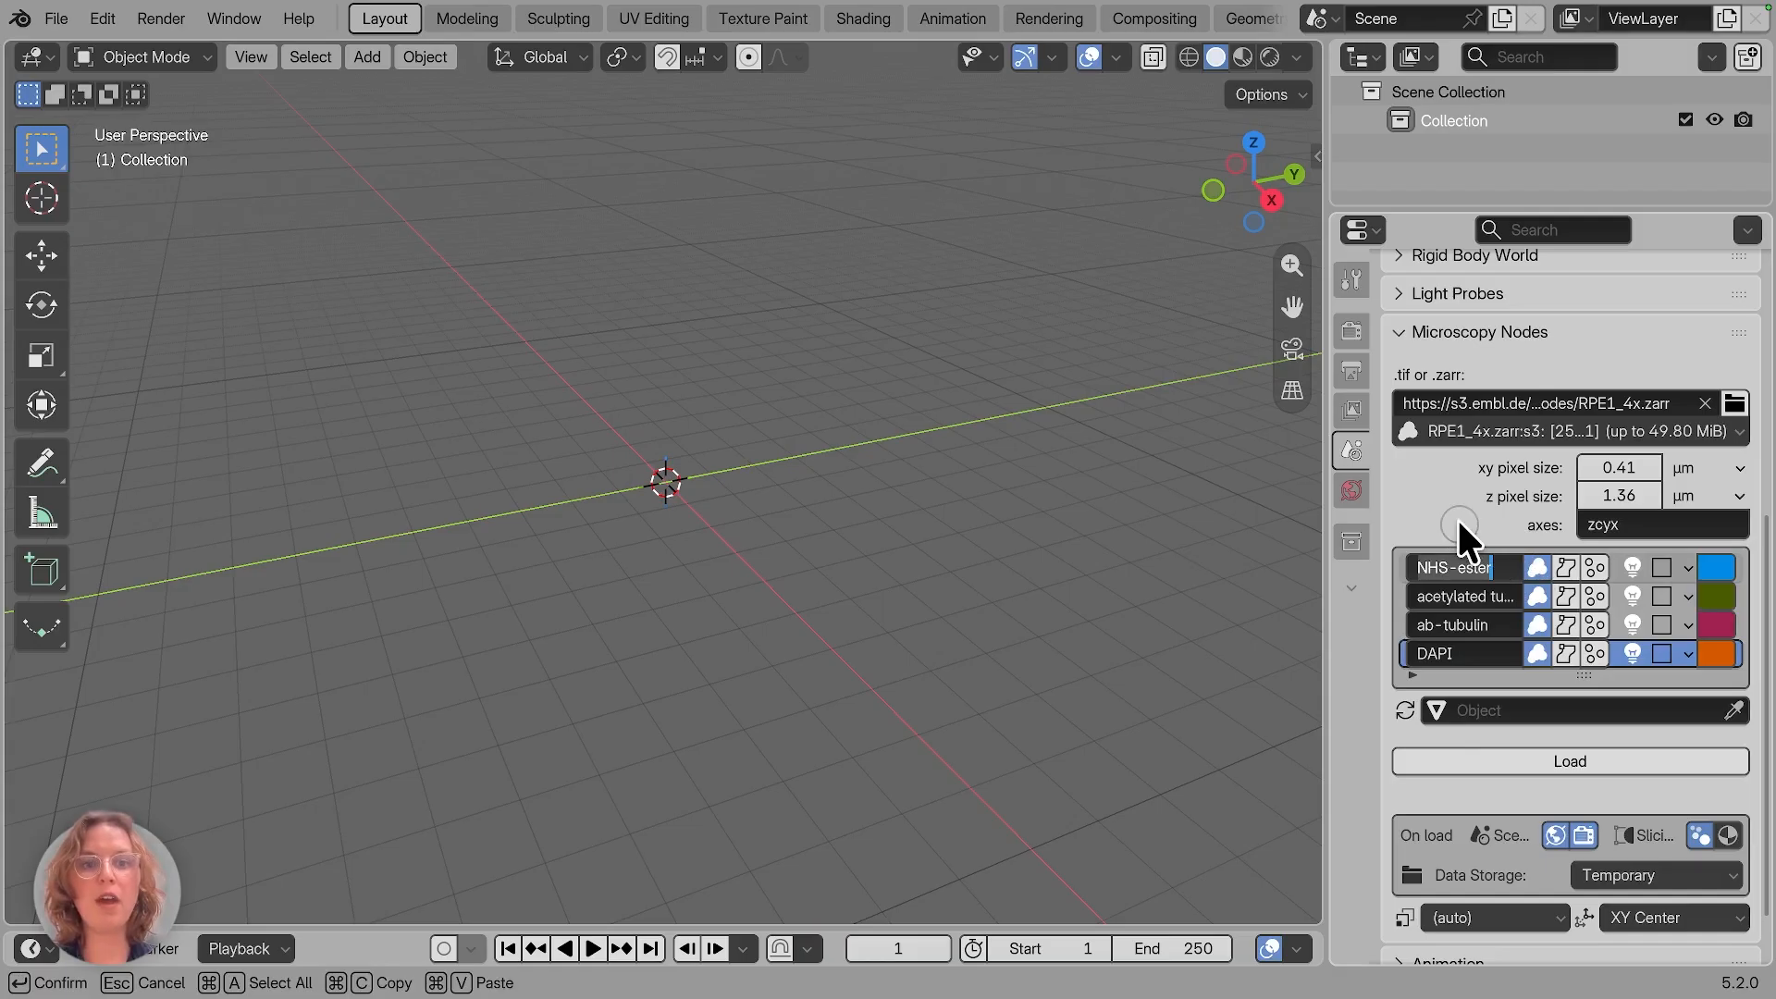
{"action": "key", "text": "Return"}
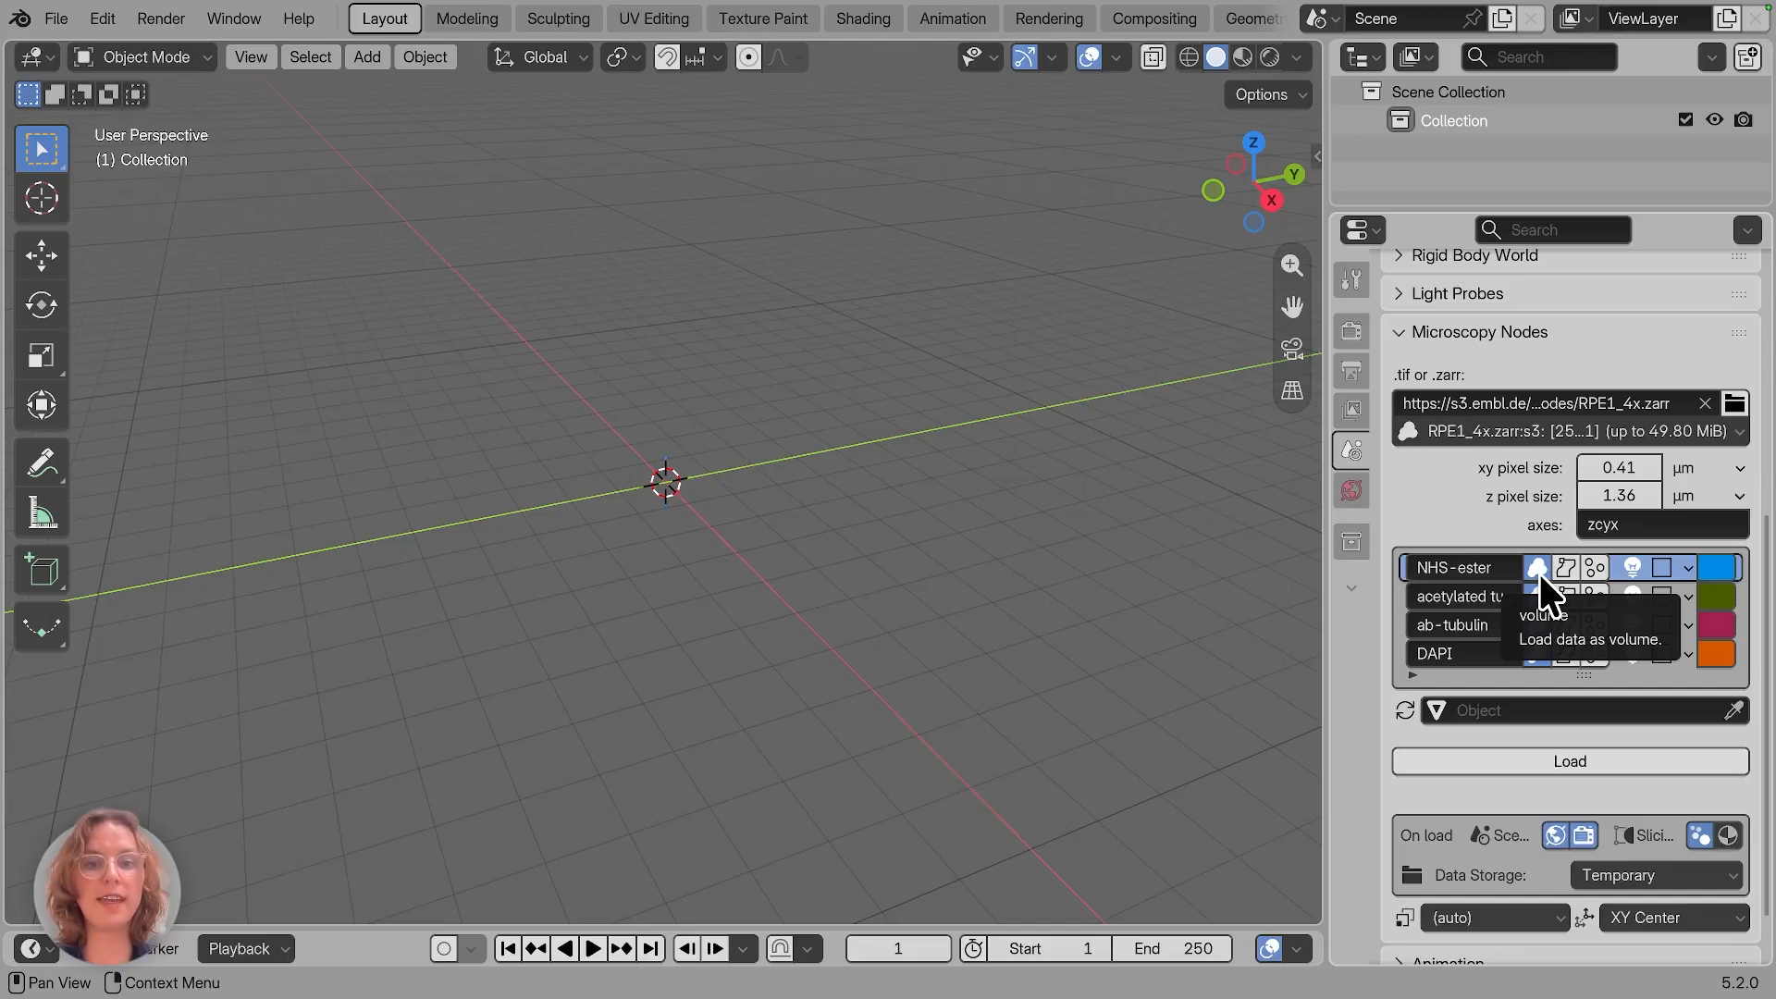
{"action": "left_click", "coordinate": [1632, 566]}
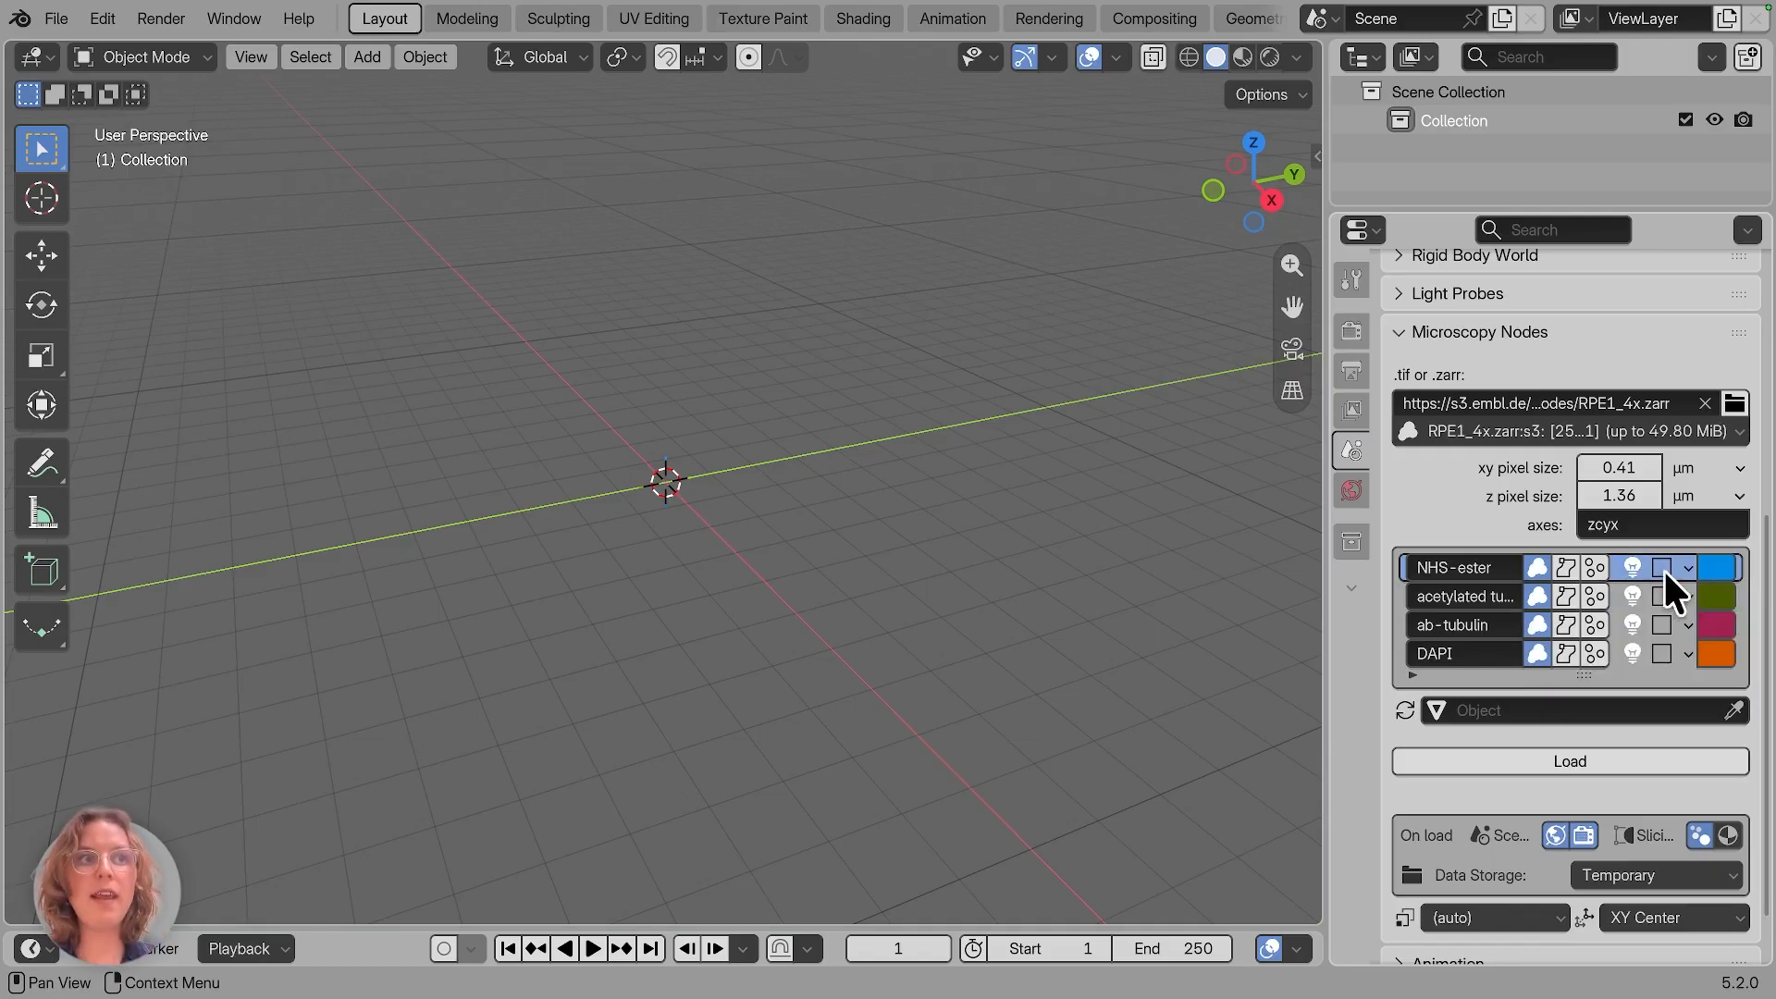
{"action": "left_click", "coordinate": [1722, 567]}
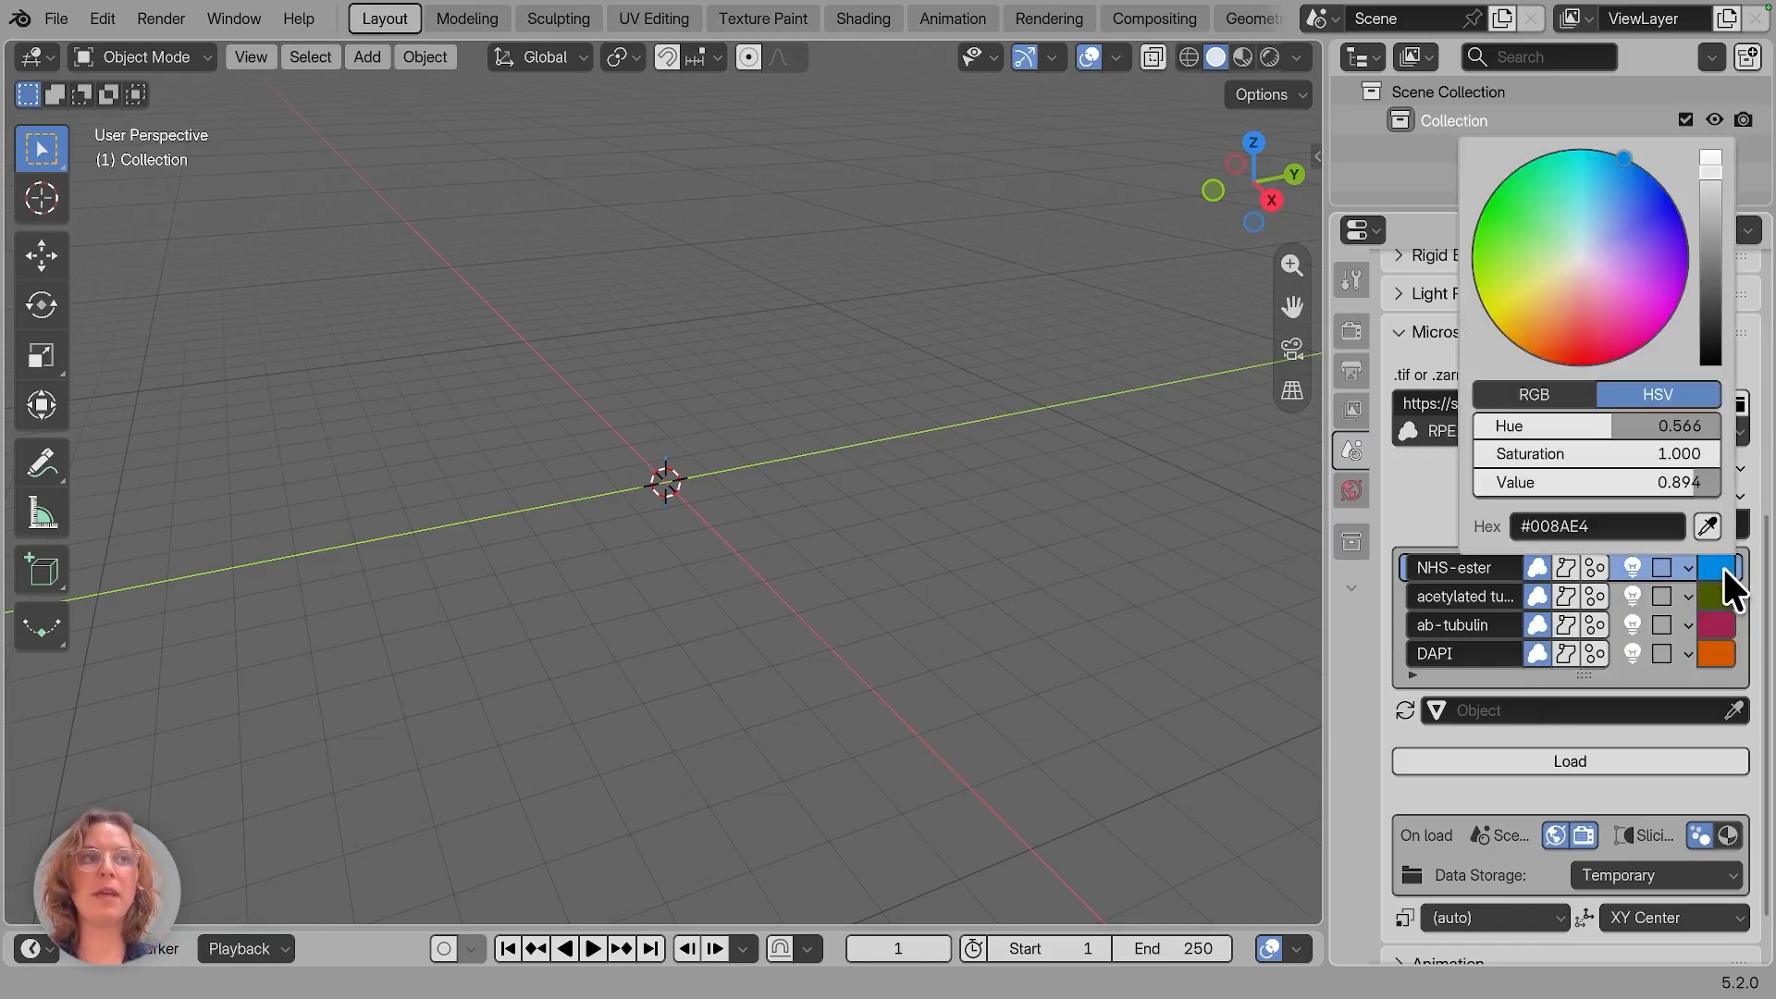
{"action": "left_click", "coordinate": [1671, 568]}
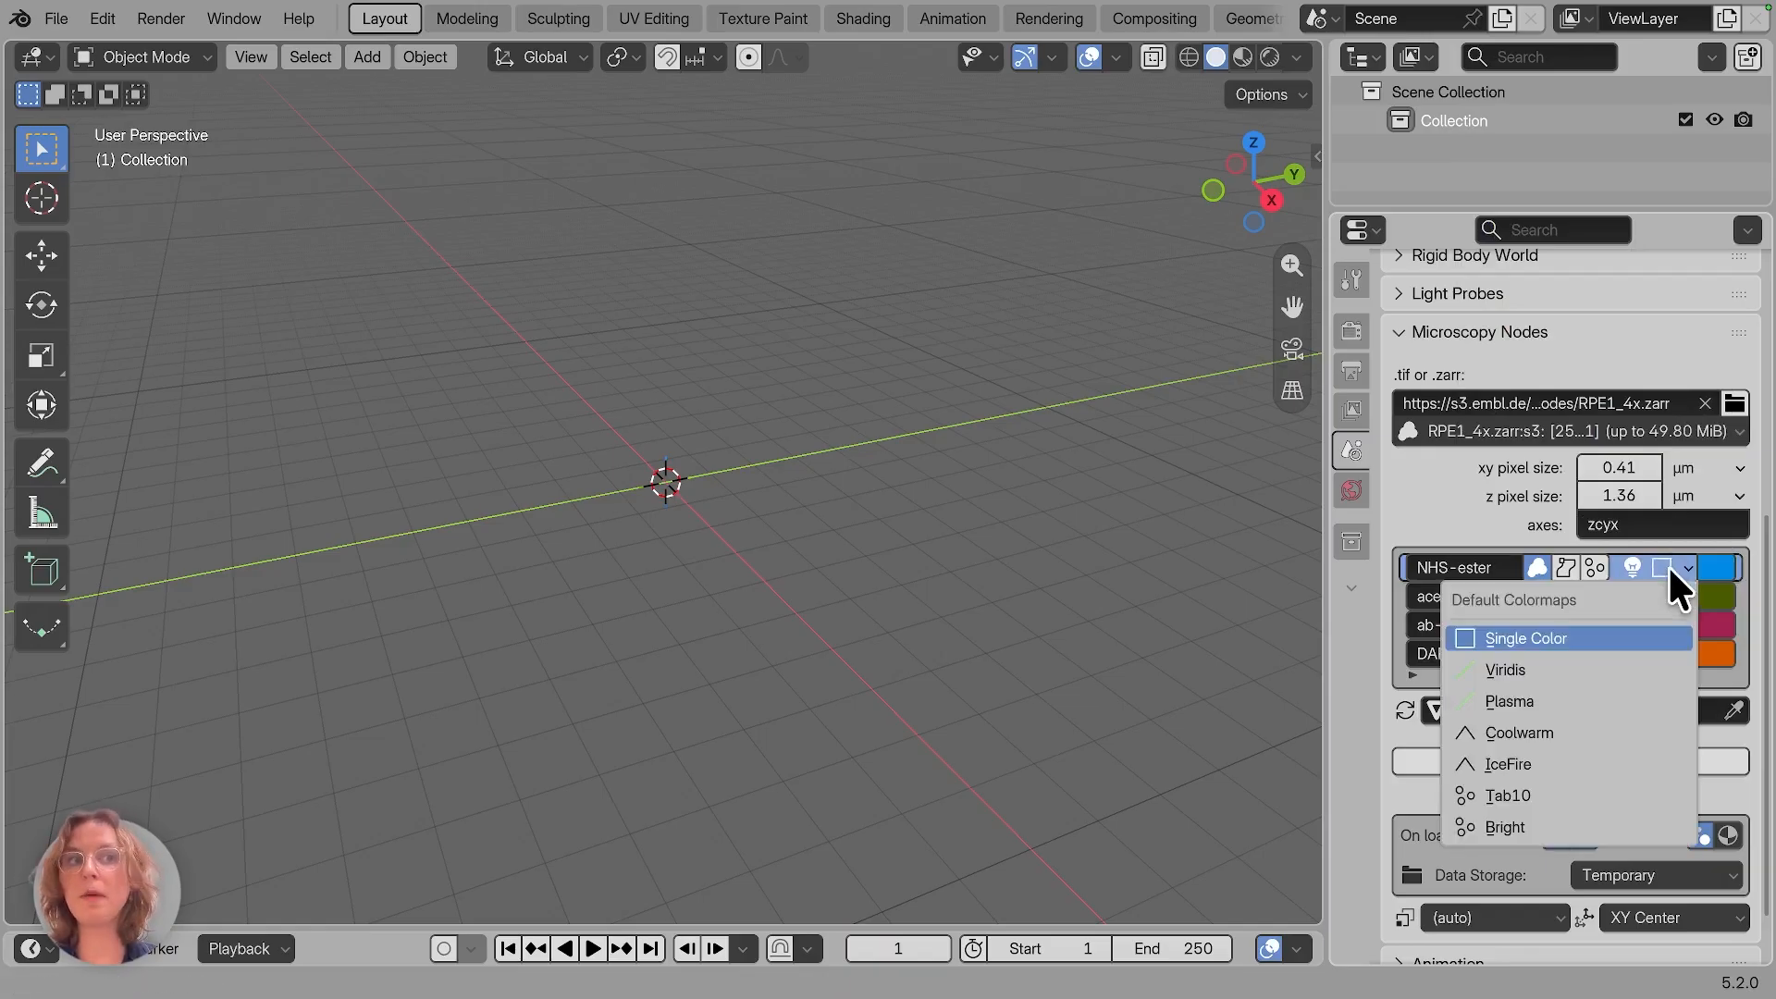
{"action": "left_click", "coordinate": [1668, 565]}
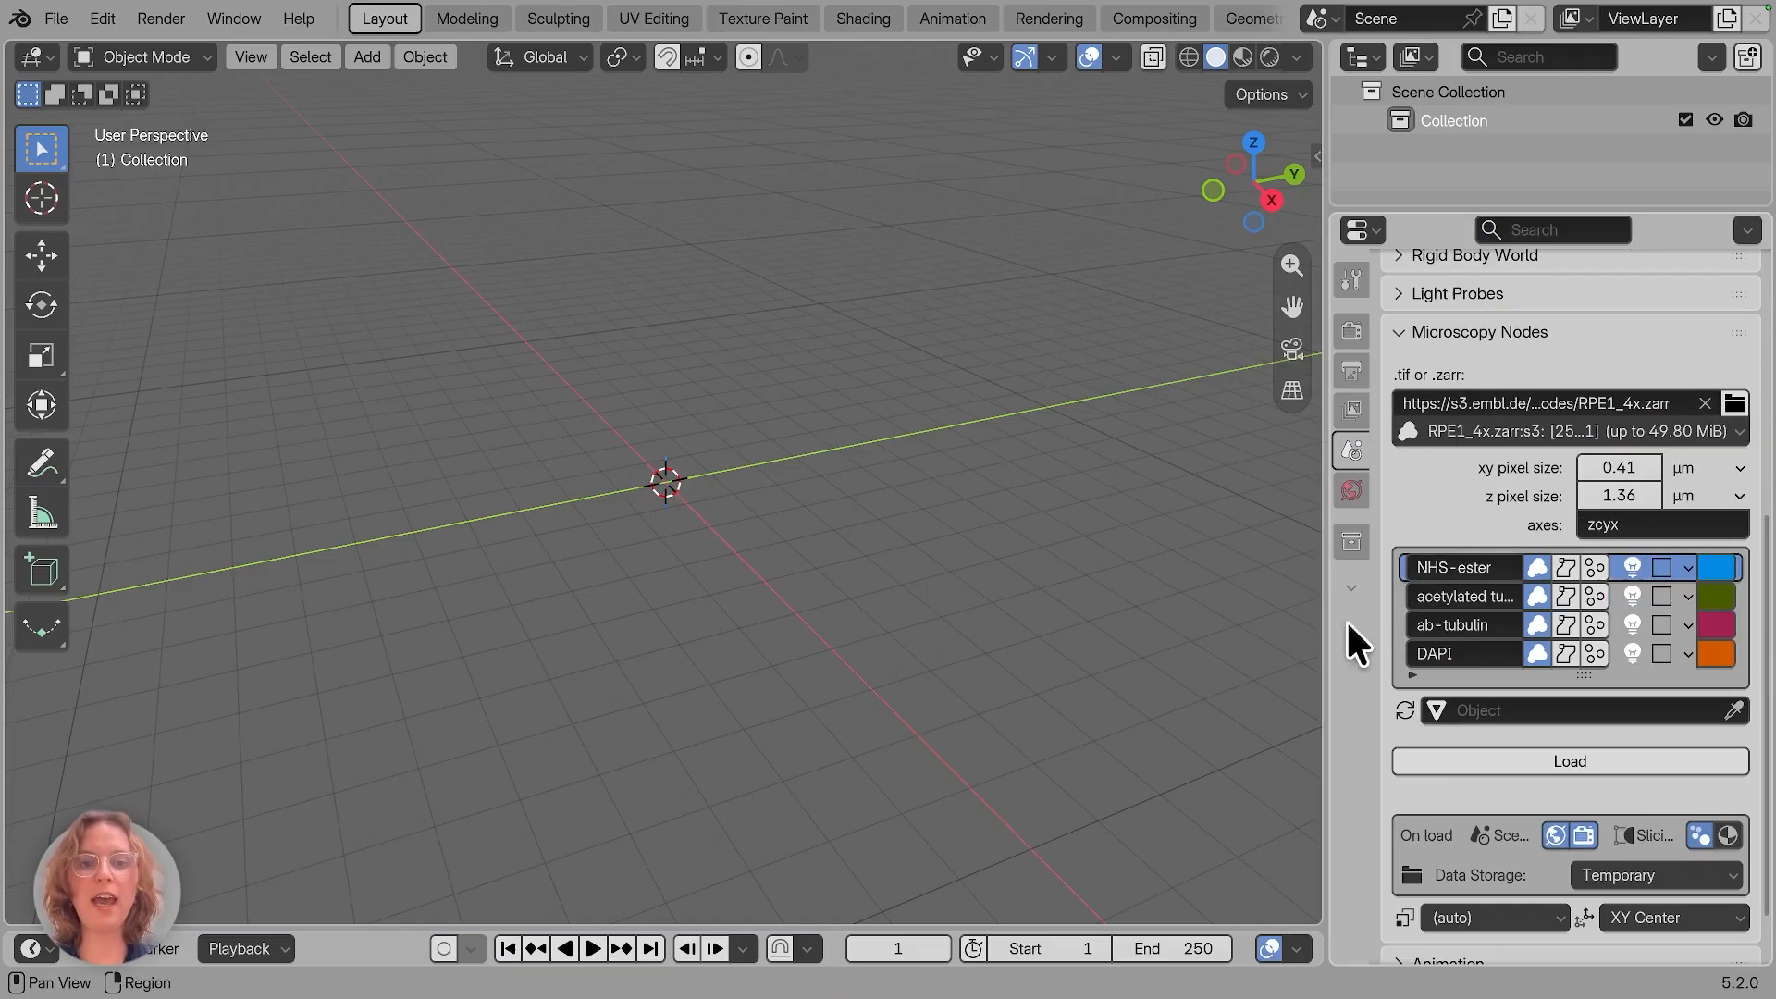
Step: Load the dataset with Microscopy Nodes, then enlarge the outliner and expand the RPE1_4x.zarr object to show its children
{"action": "left_click", "coordinate": [1573, 761]}
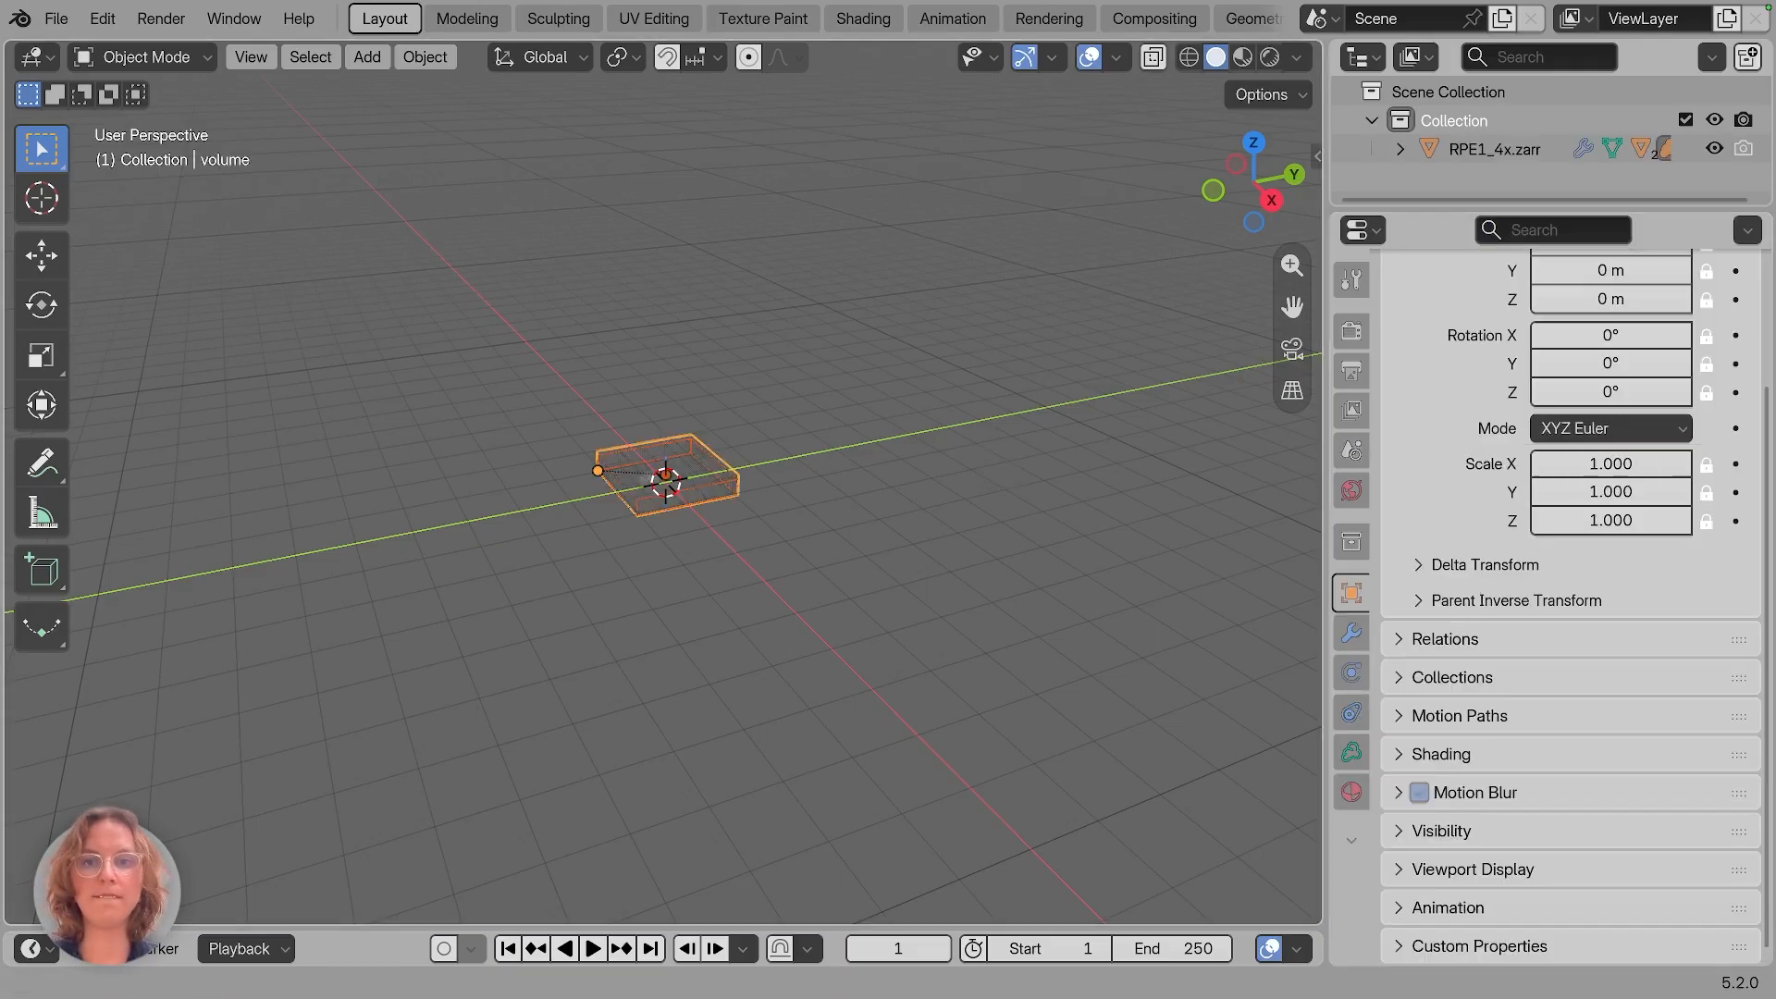
{"action": "left_click_drag", "start_coordinate": [1408, 213], "coordinate": [1420, 335]}
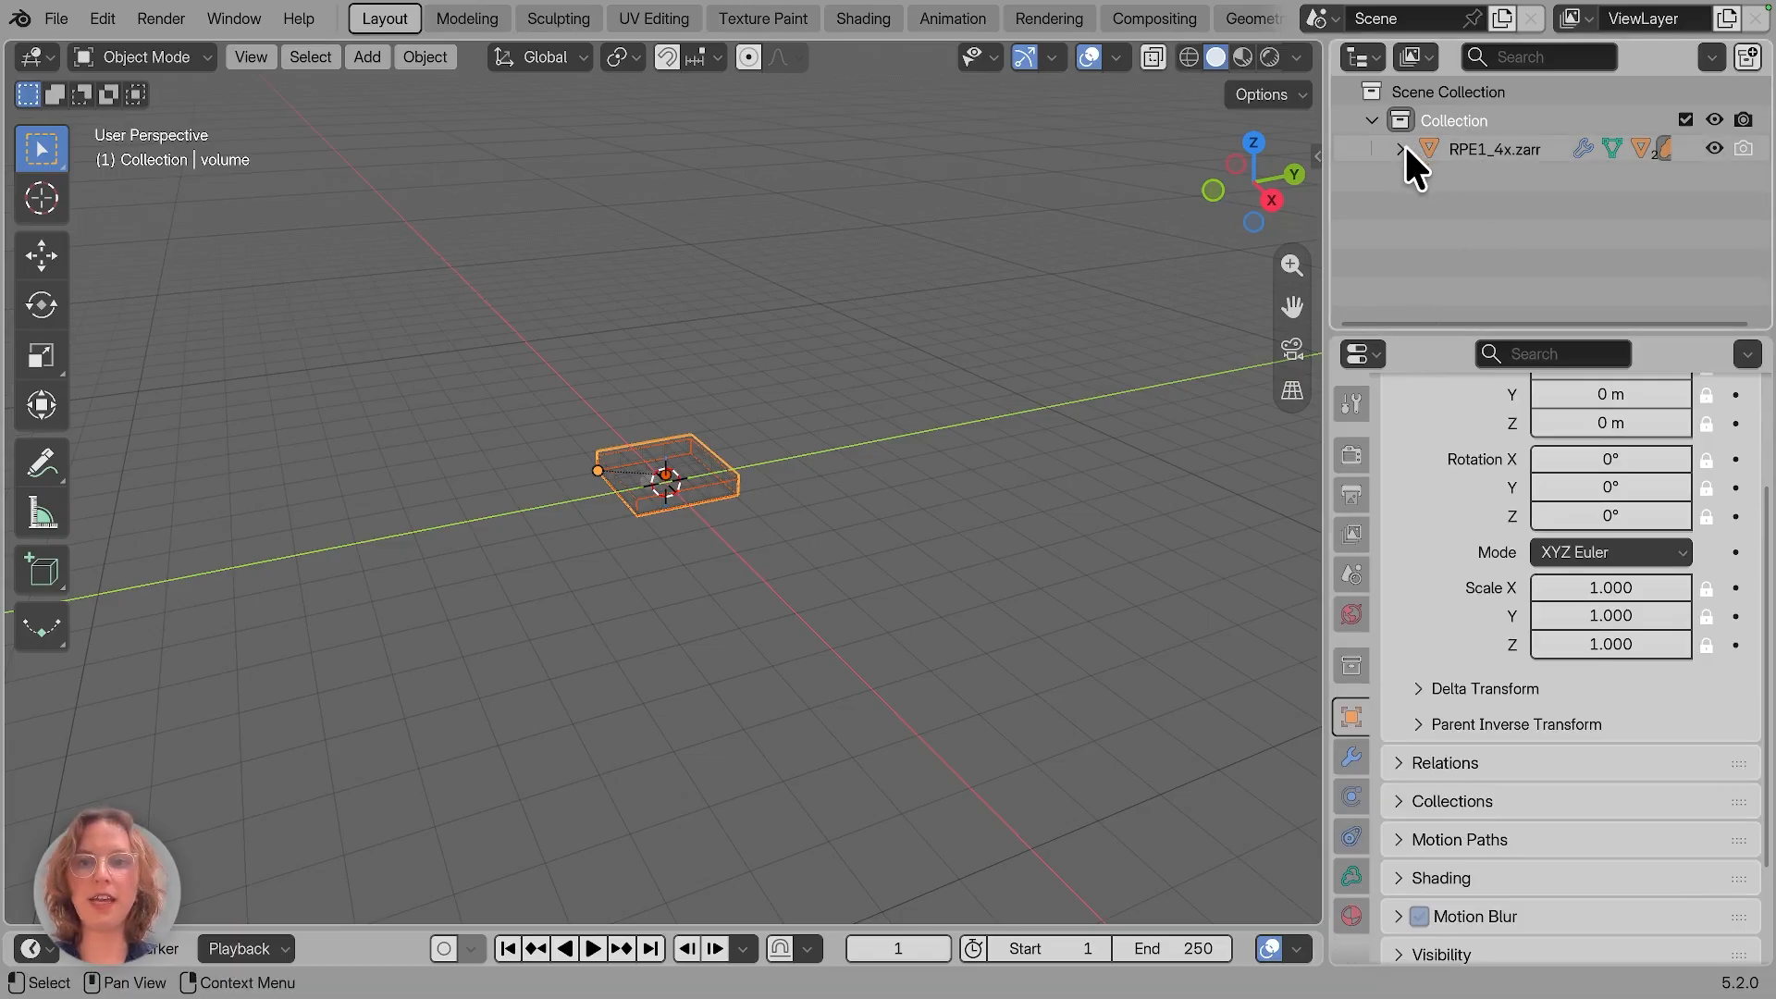
{"action": "left_click", "coordinate": [1402, 149]}
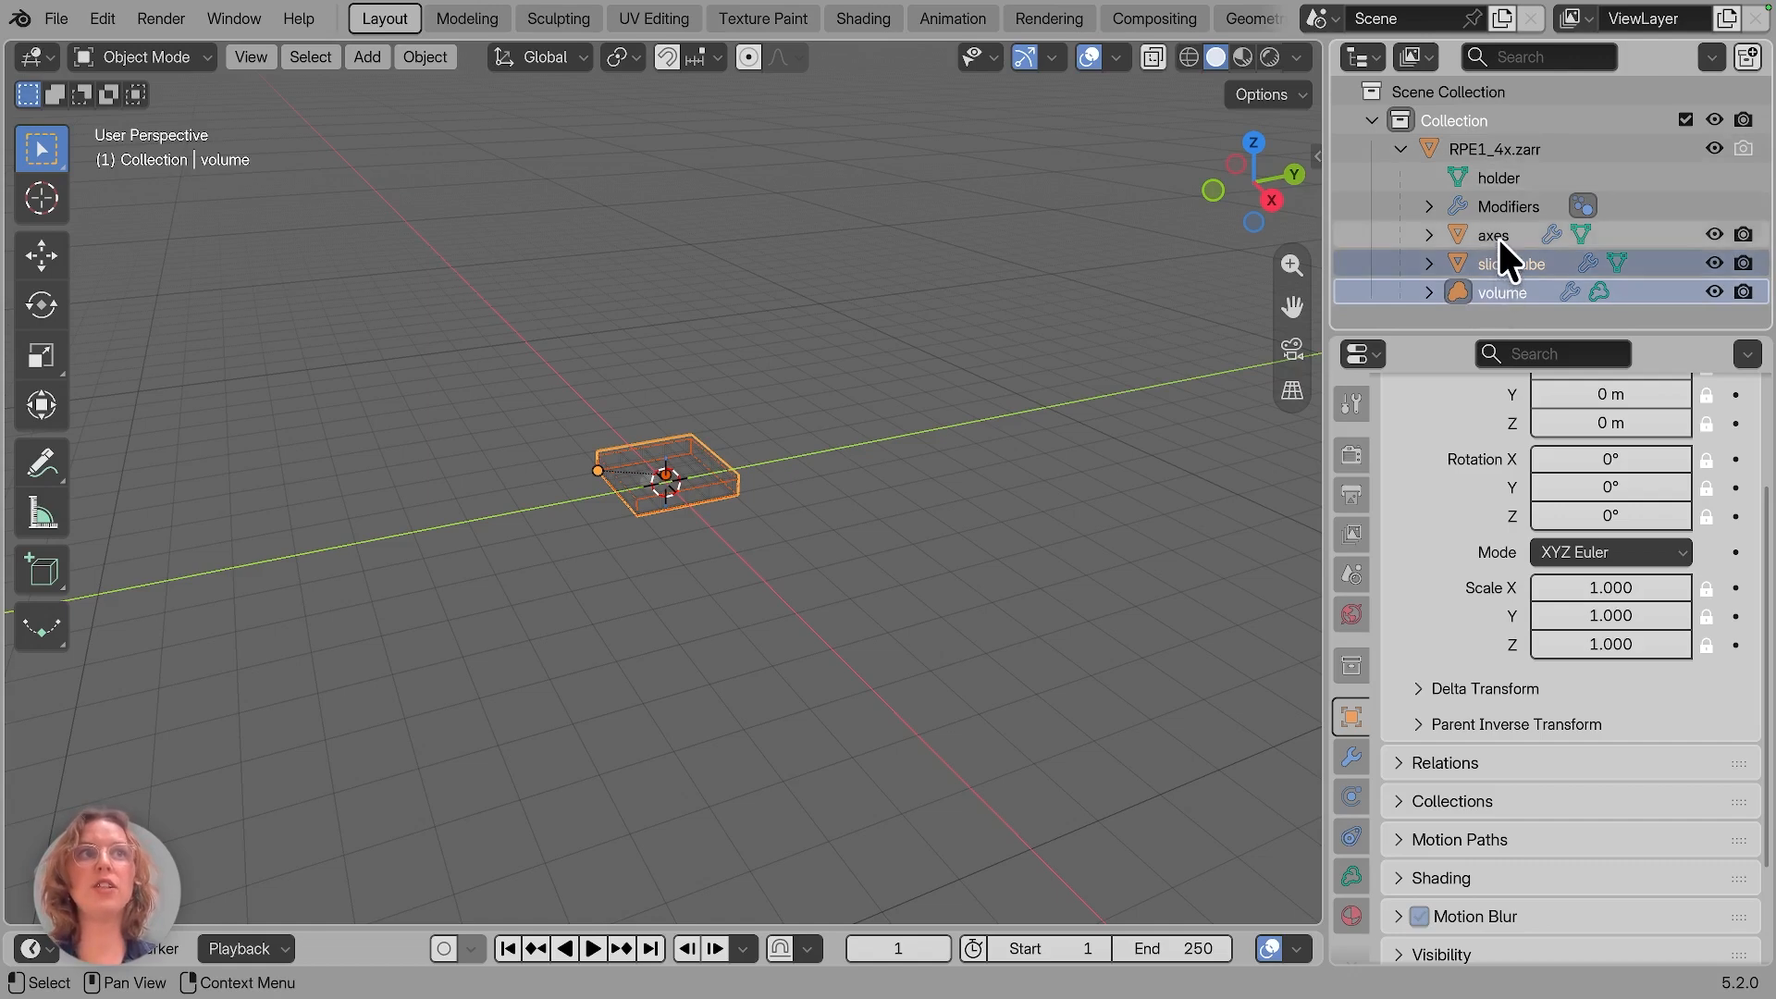
Step: Deselect the loaded objects and display the volume up close in Material Preview shading
{"action": "left_click", "coordinate": [634, 607]}
{"action": "scroll", "coordinate": [698, 448], "scroll_direction": "up", "scroll_amount": 7}
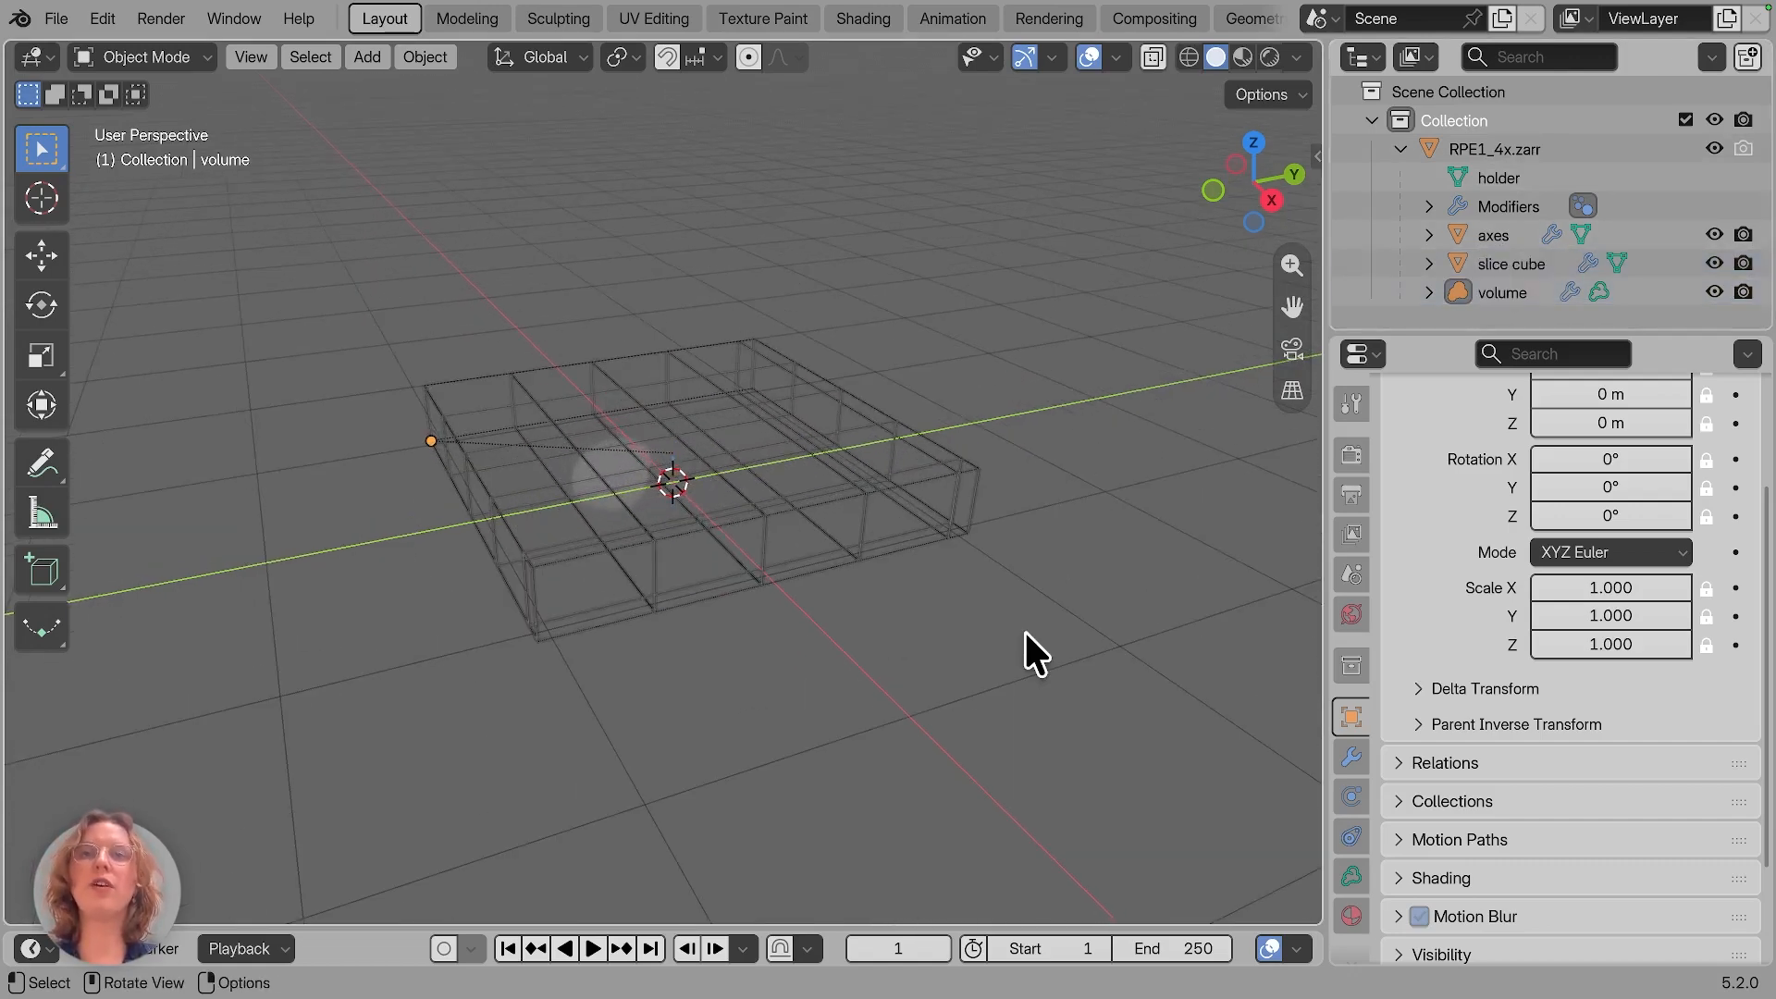
{"action": "middle_click_drag", "start_coordinate": [776, 537], "coordinate": [737, 534]}
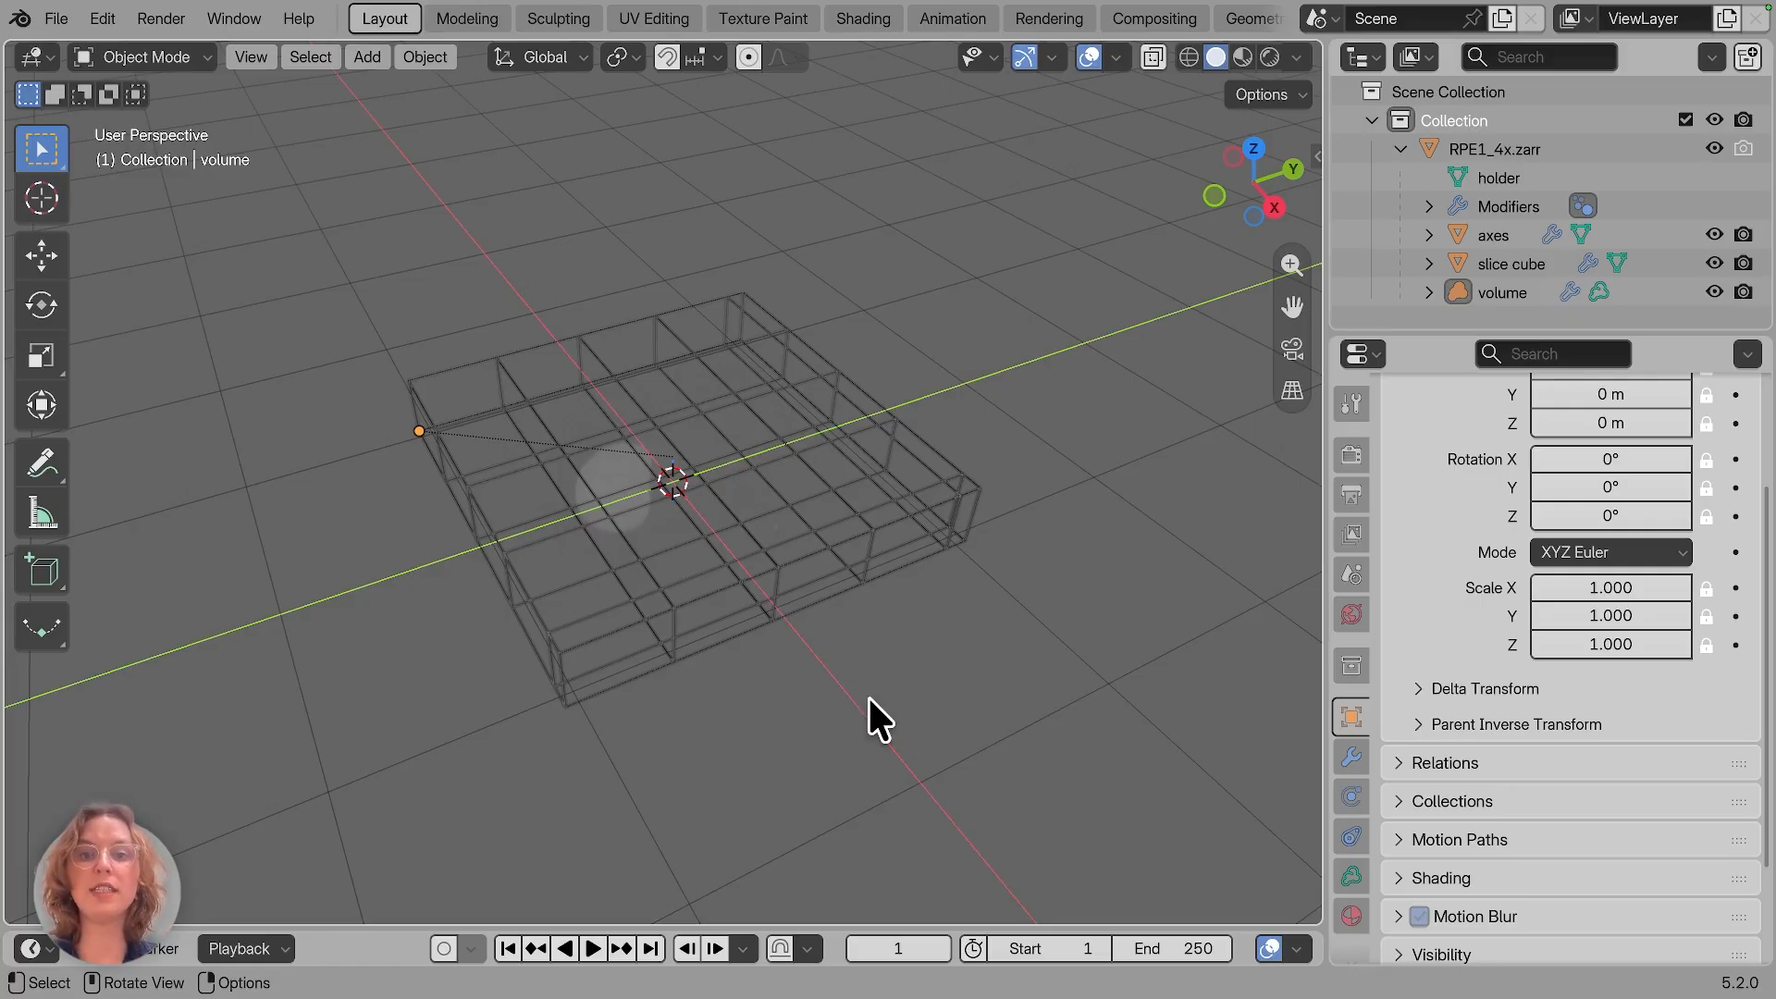
{"action": "left_click", "coordinate": [1243, 57]}
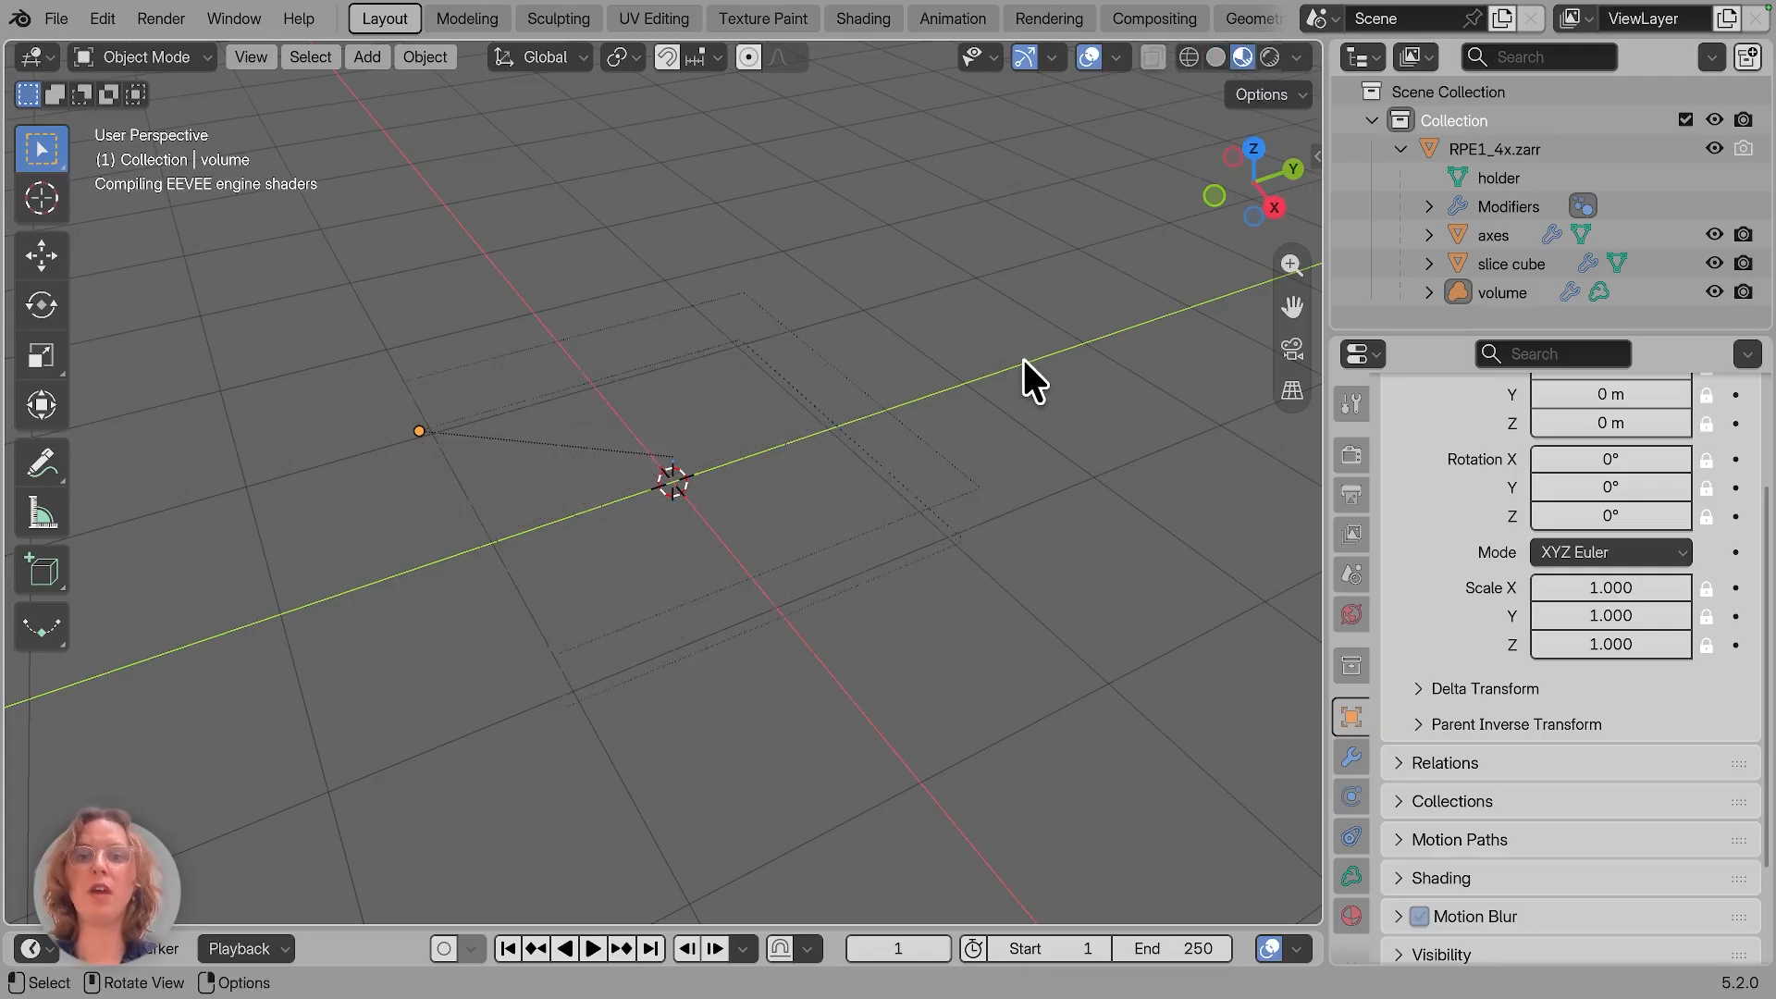
{"action": "left_click", "coordinate": [1273, 57]}
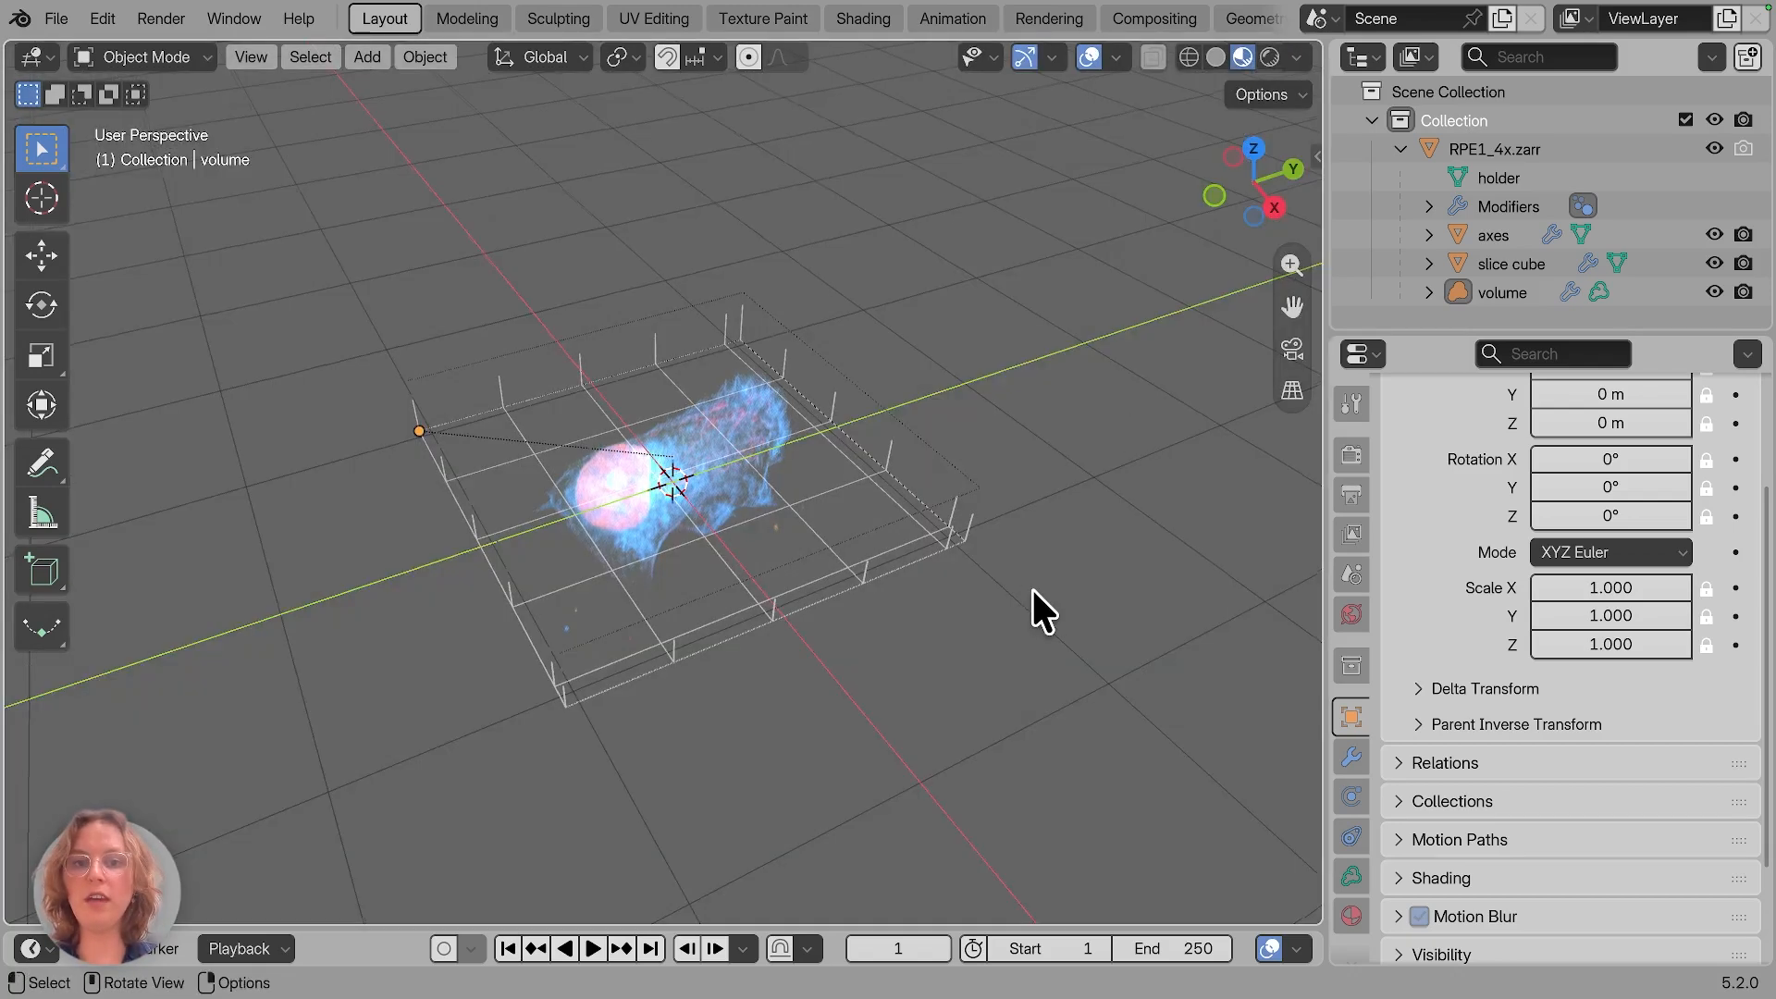
Step: Inspect the loaded volume from several angles and review the Microscopy Nodes settings in the scene properties
{"action": "scroll", "coordinate": [1032, 588], "scroll_direction": "left", "scroll_amount": 5}
{"action": "scroll", "coordinate": [1030, 587], "scroll_direction": "down", "scroll_amount": 5}
{"action": "scroll", "coordinate": [1030, 587], "scroll_direction": "right", "scroll_amount": 5}
{"action": "scroll", "coordinate": [1030, 586], "scroll_direction": "up", "scroll_amount": 5}
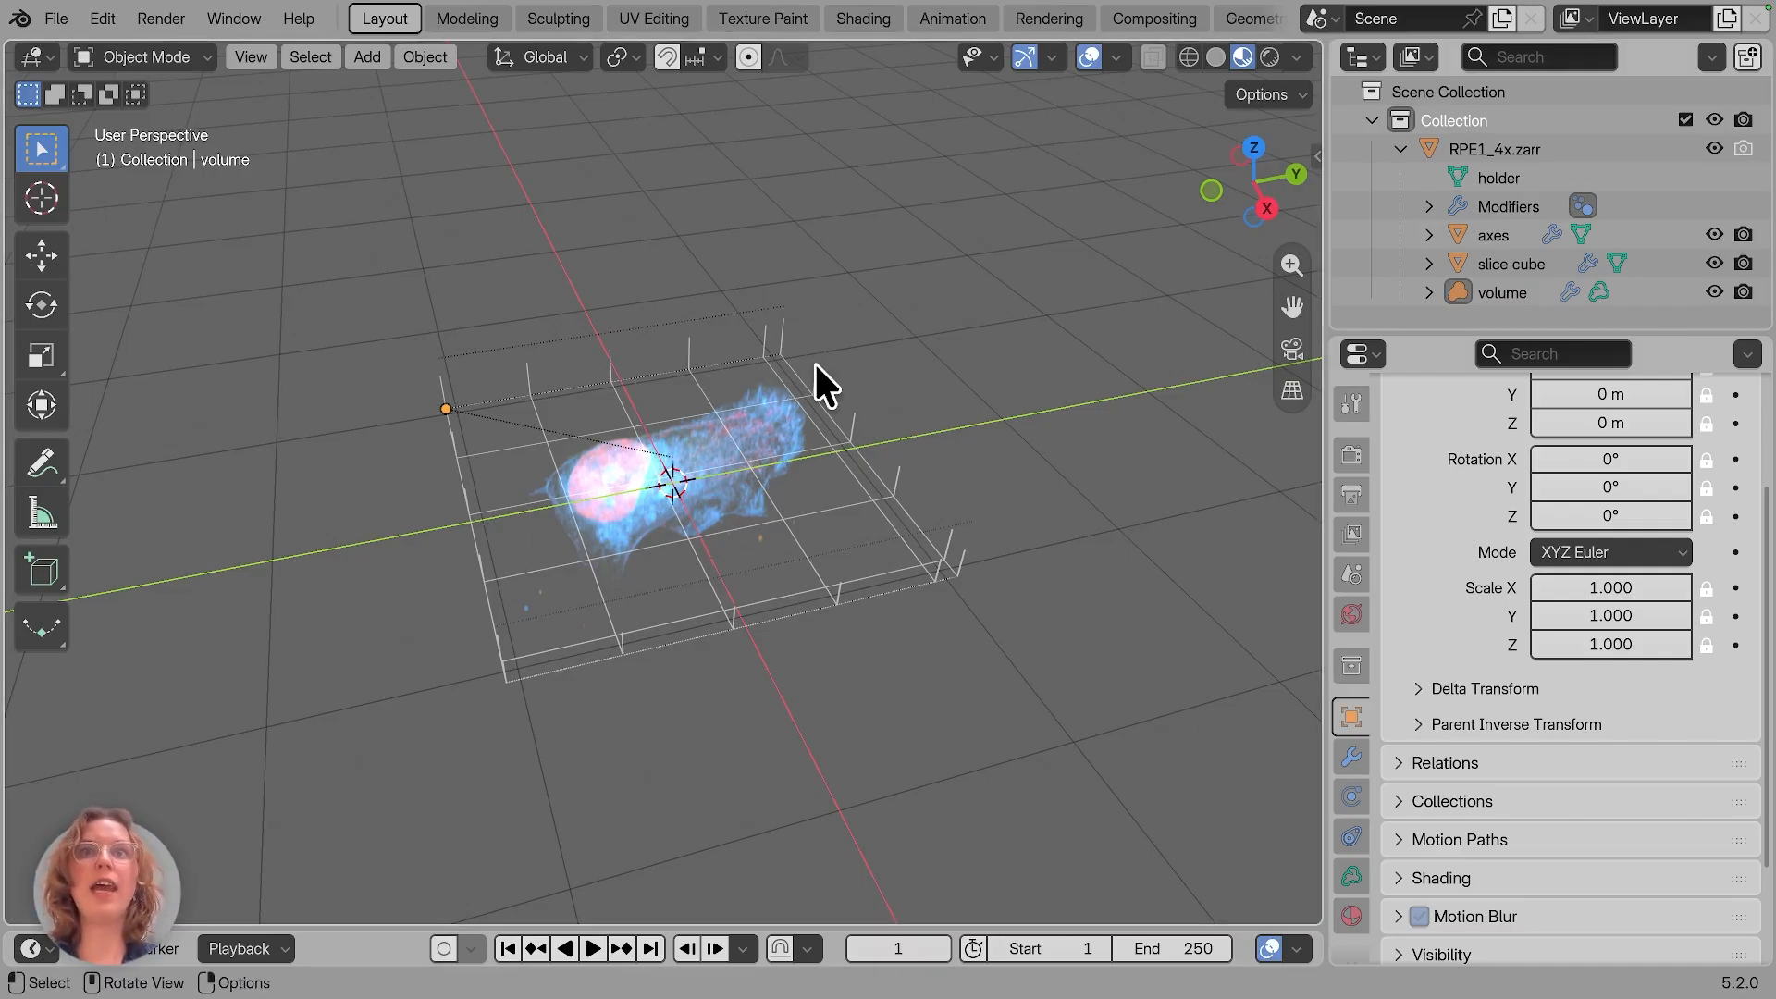
{"action": "middle_click_drag", "start_coordinate": [817, 384], "coordinate": [903, 462]}
{"action": "left_click", "coordinate": [1351, 577]}
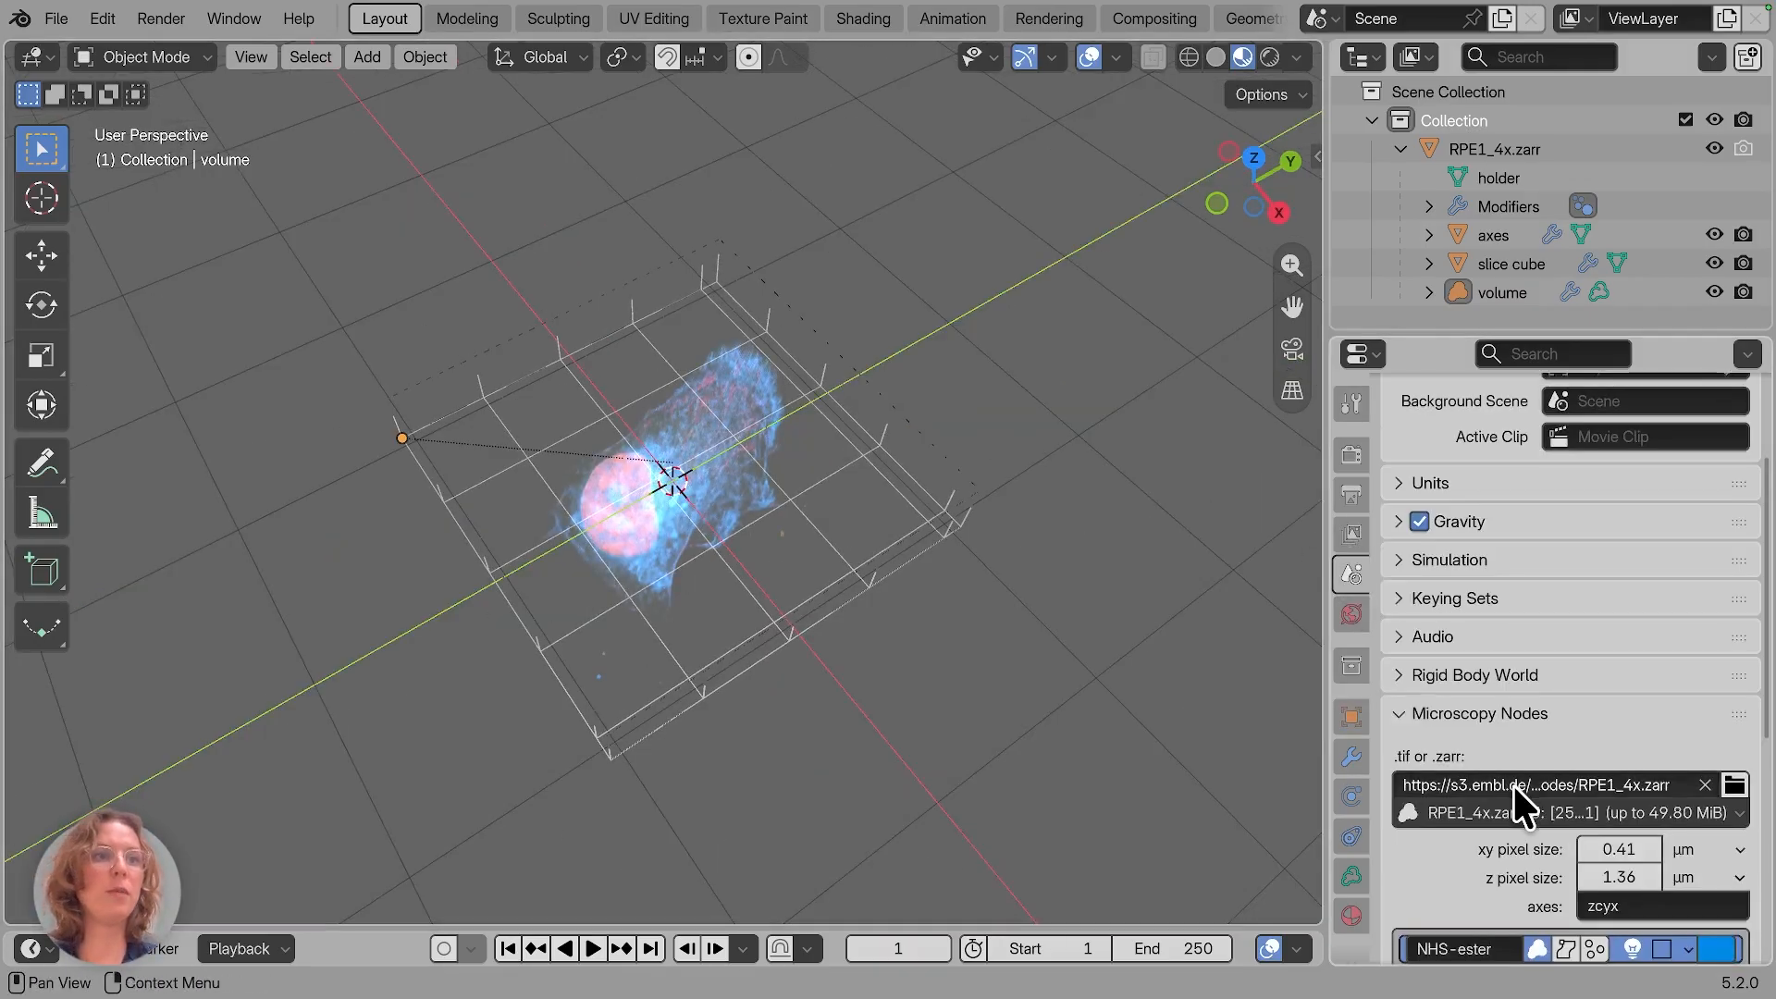
{"action": "scroll", "coordinate": [1514, 784], "scroll_direction": "down", "scroll_amount": 5}
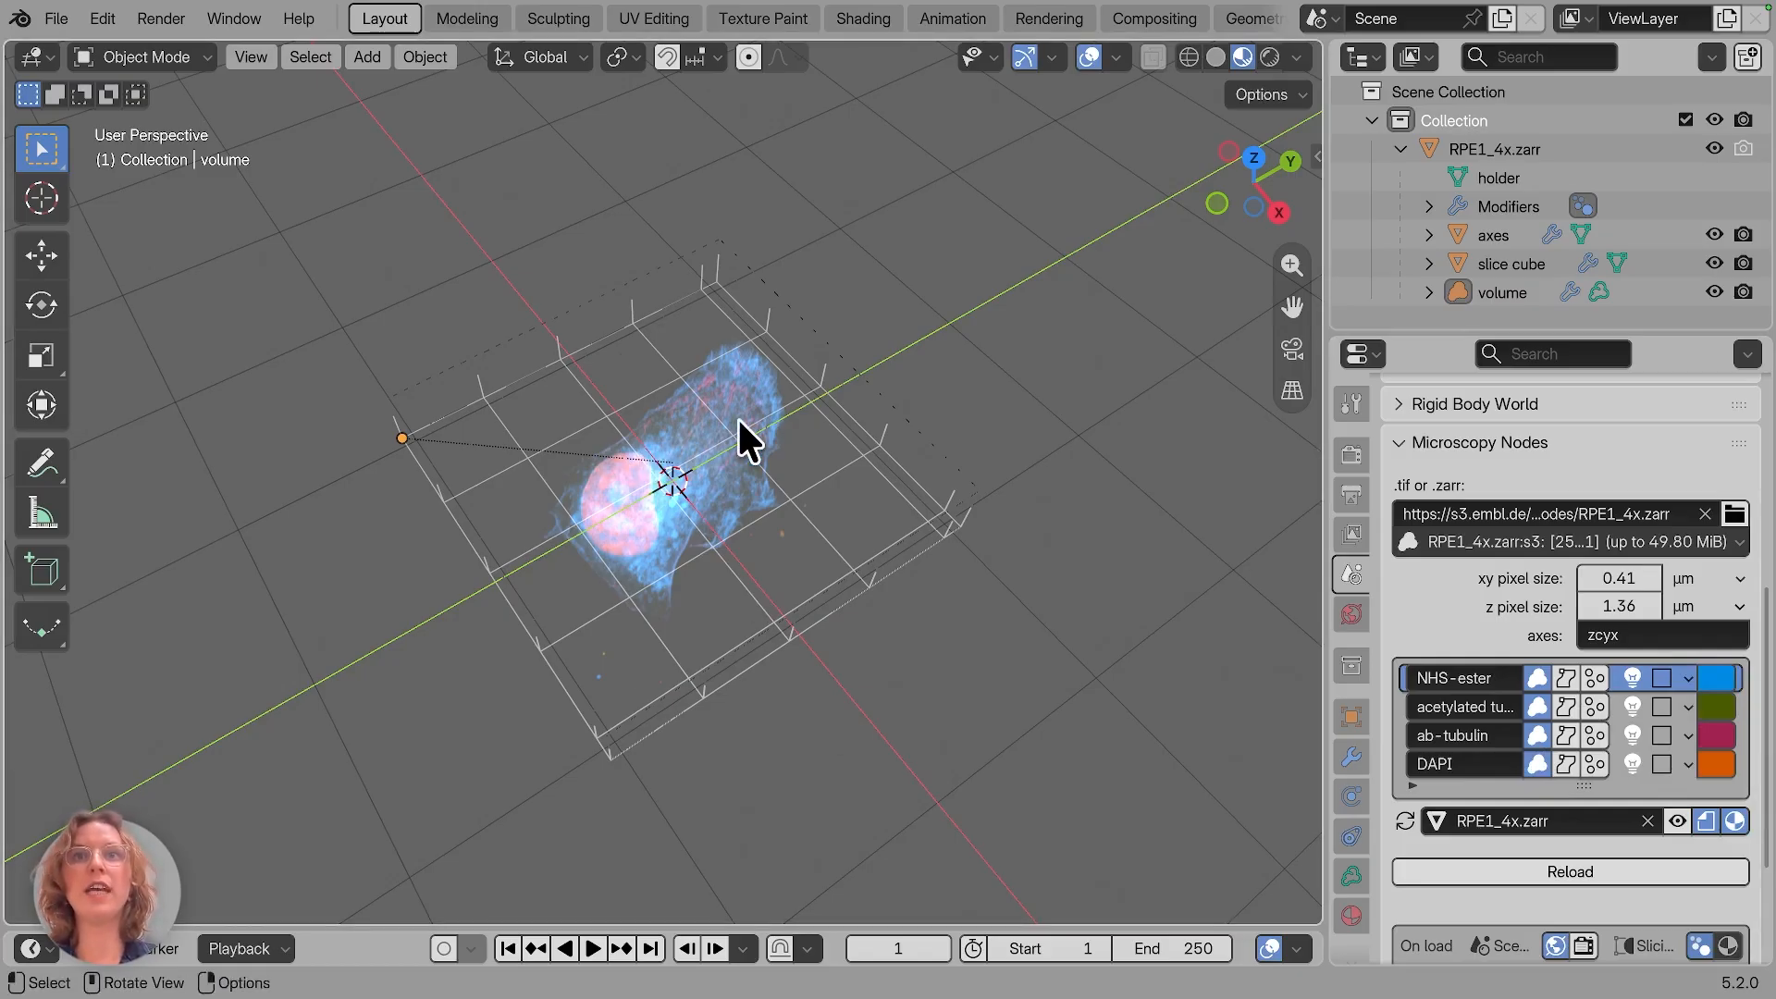
{"action": "middle_click_drag", "start_coordinate": [736, 416], "coordinate": [762, 364]}
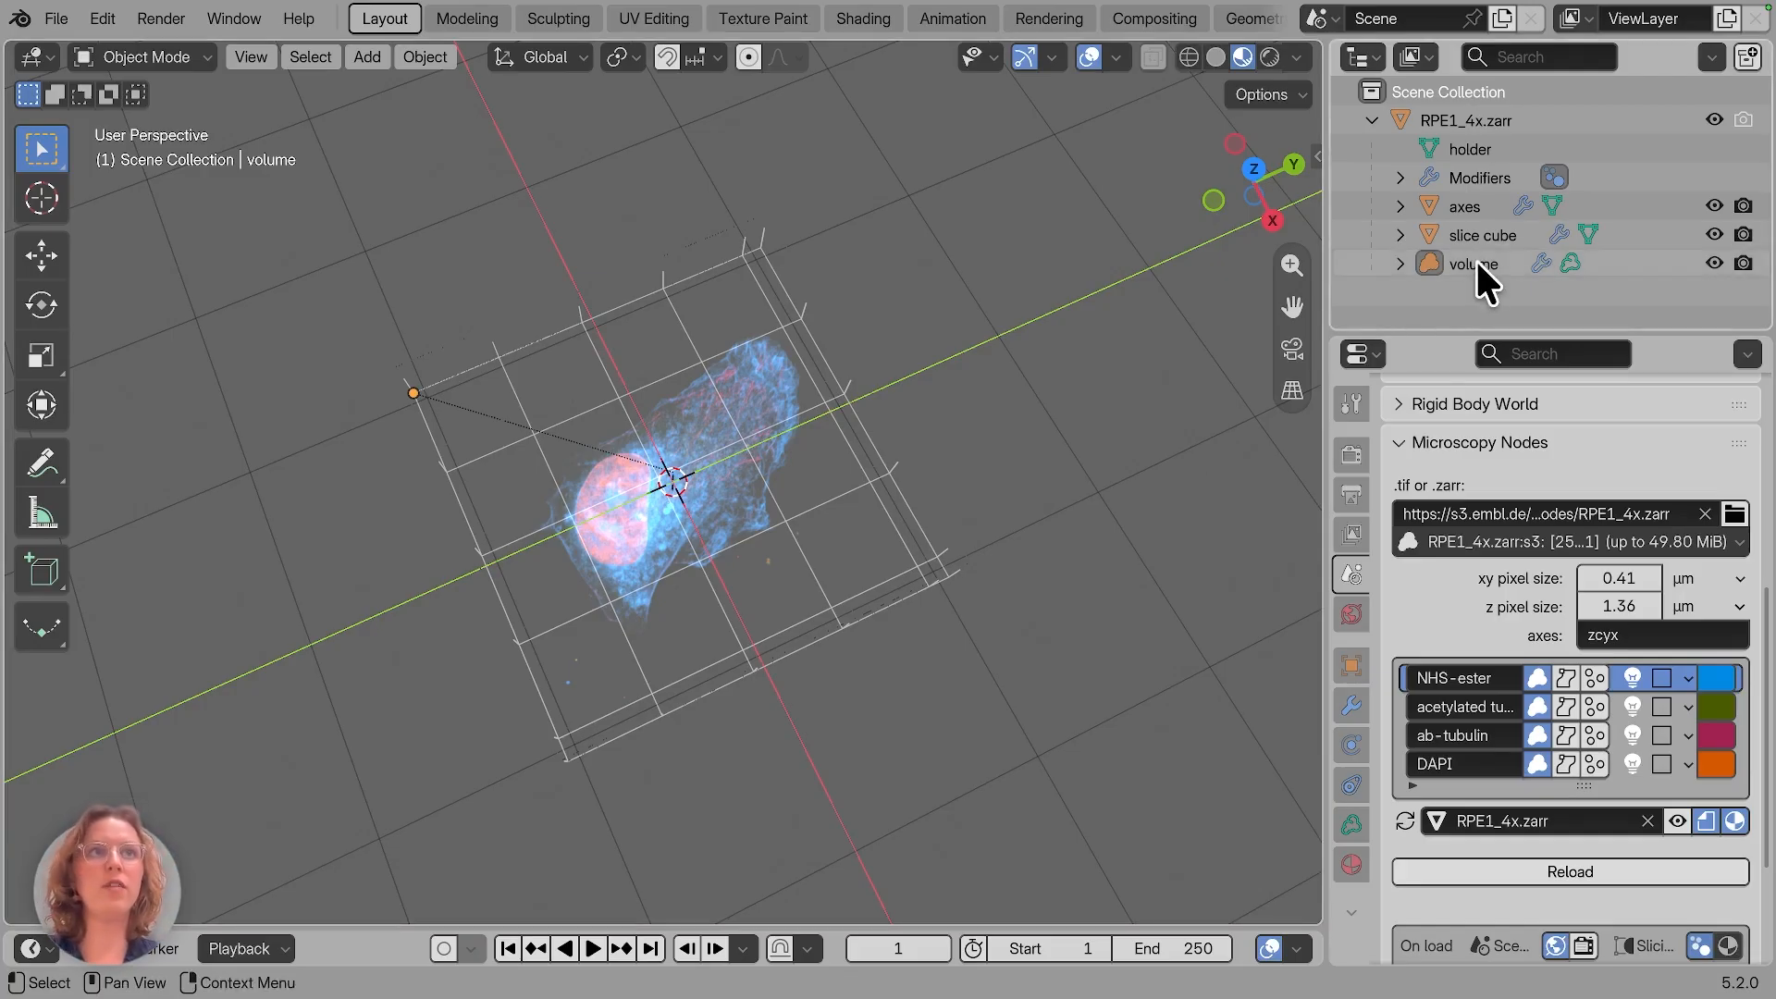
Step: Select the volume object, open its material in the Shading workspace and display it in Material Preview shading
{"action": "left_click", "coordinate": [798, 280]}
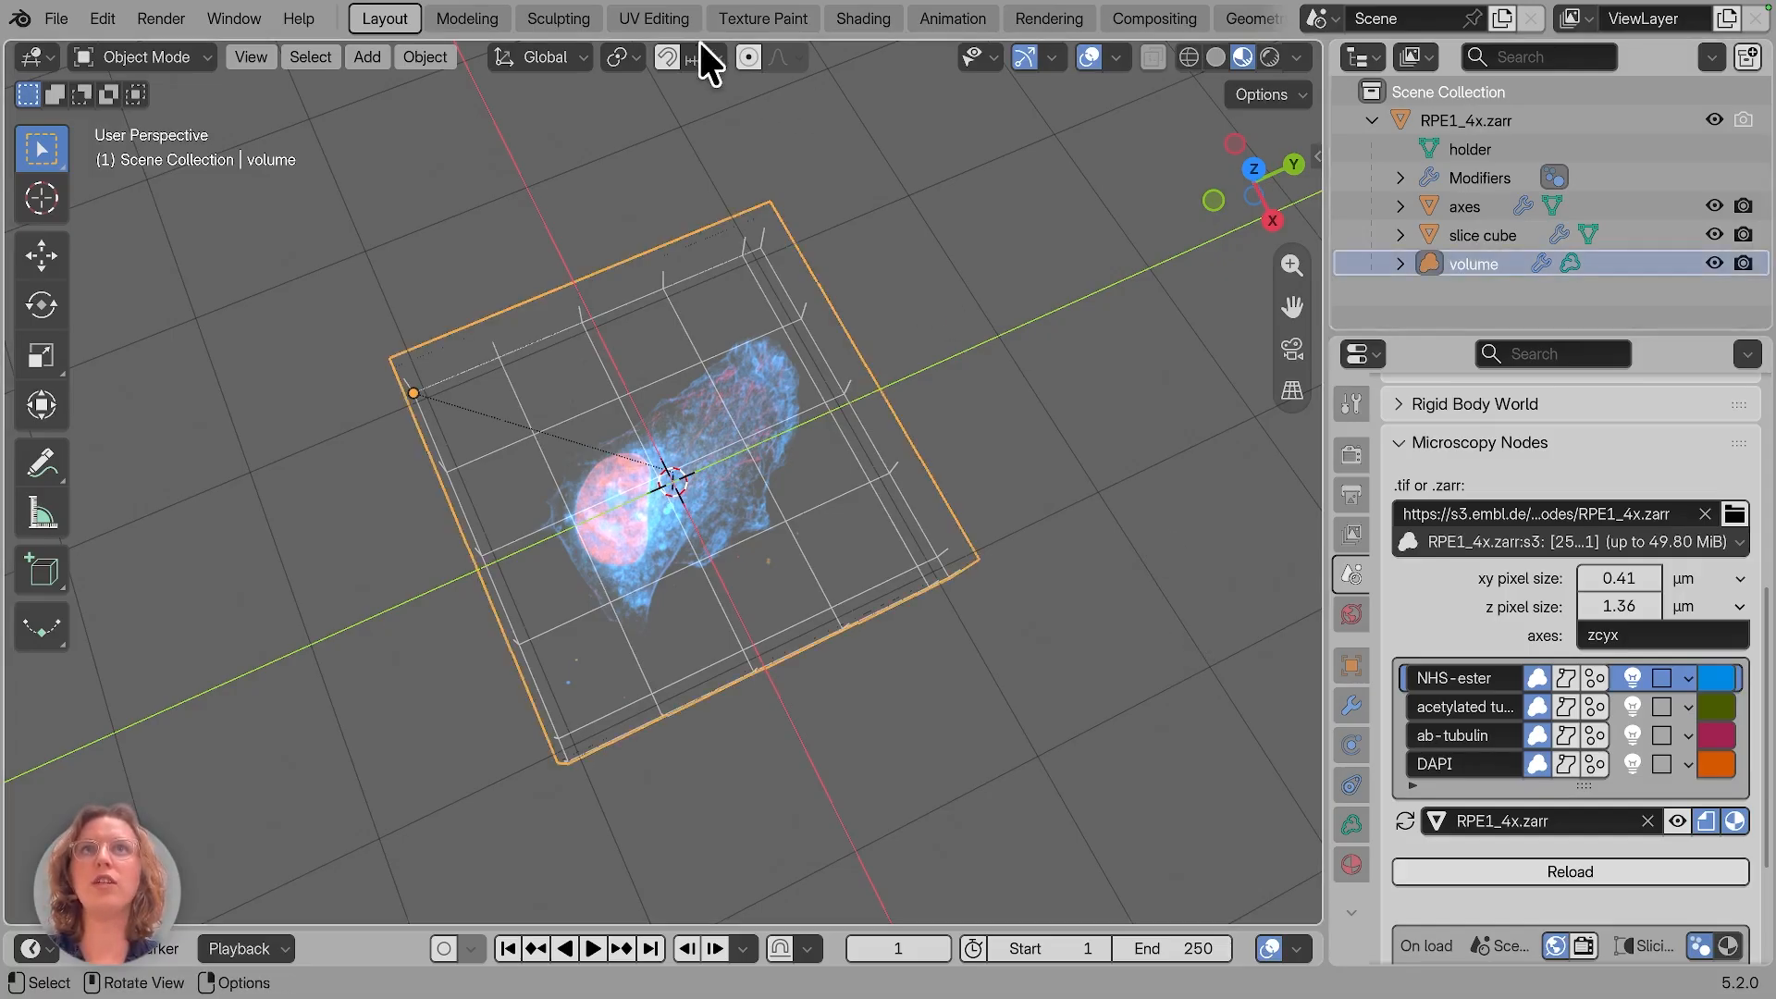
{"action": "left_click", "coordinate": [862, 13]}
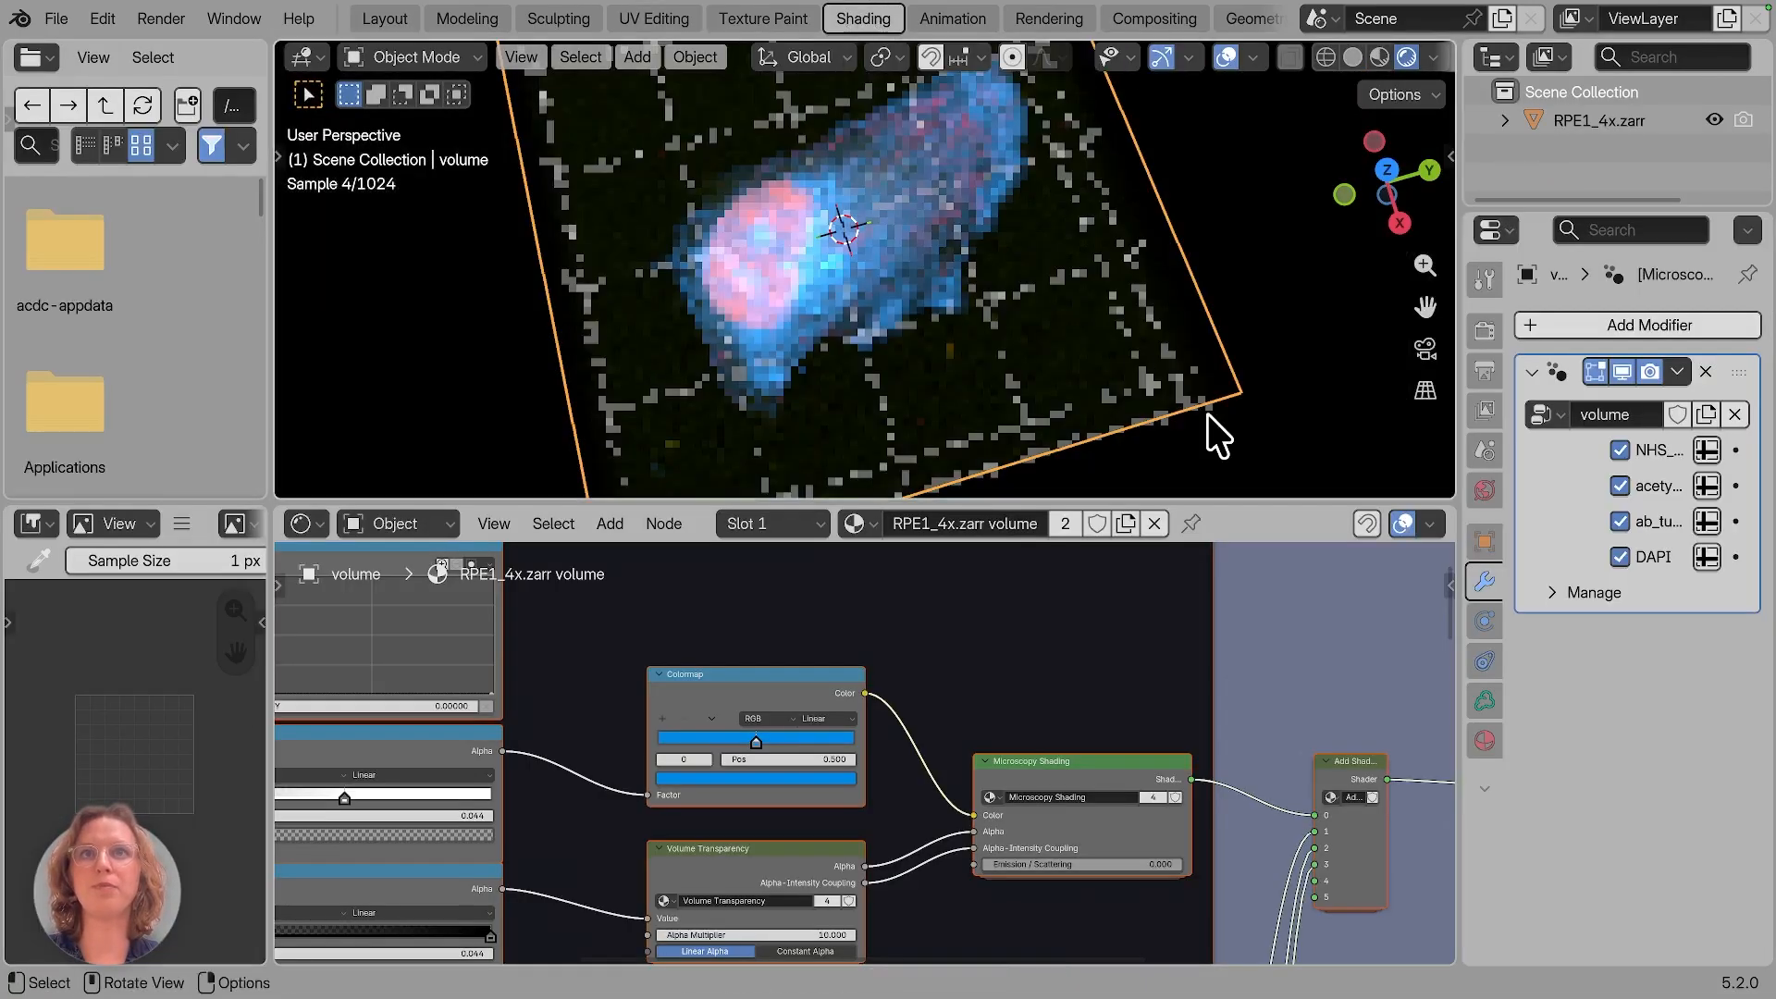
{"action": "scroll", "coordinate": [1127, 261], "scroll_direction": "down", "scroll_amount": 2}
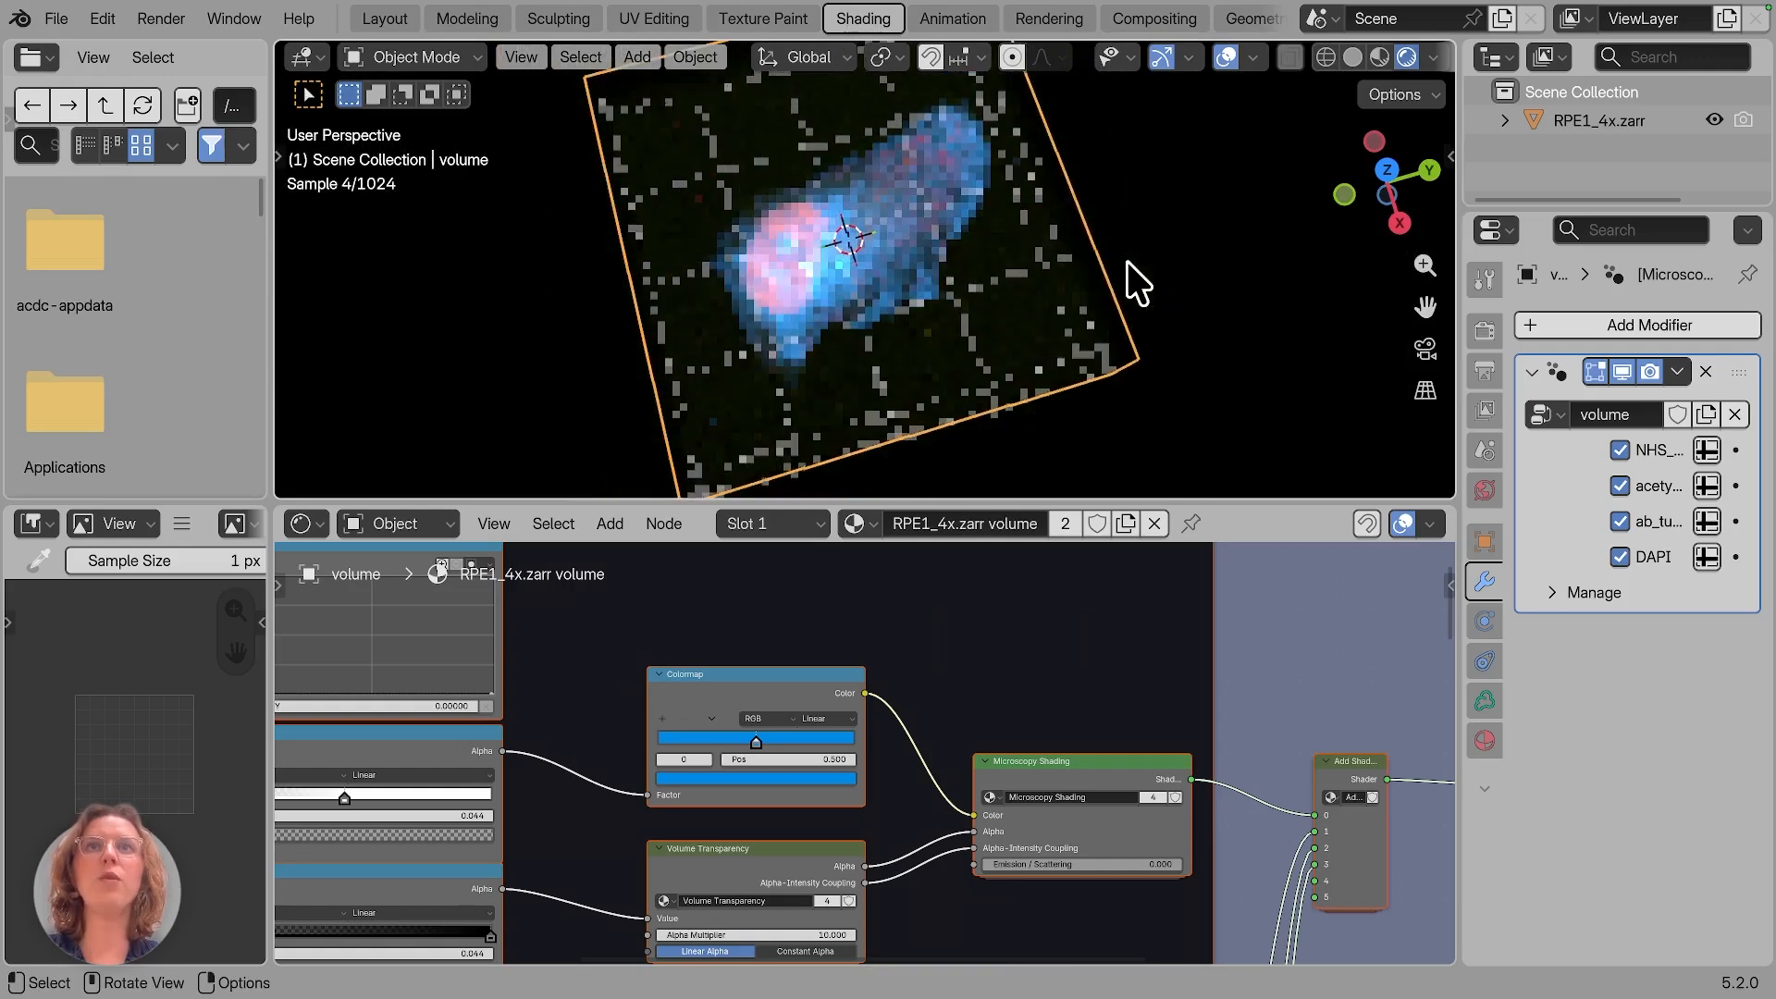
{"action": "middle_click_drag", "start_coordinate": [1127, 261], "coordinate": [1168, 193]}
{"action": "left_click", "coordinate": [1383, 53]}
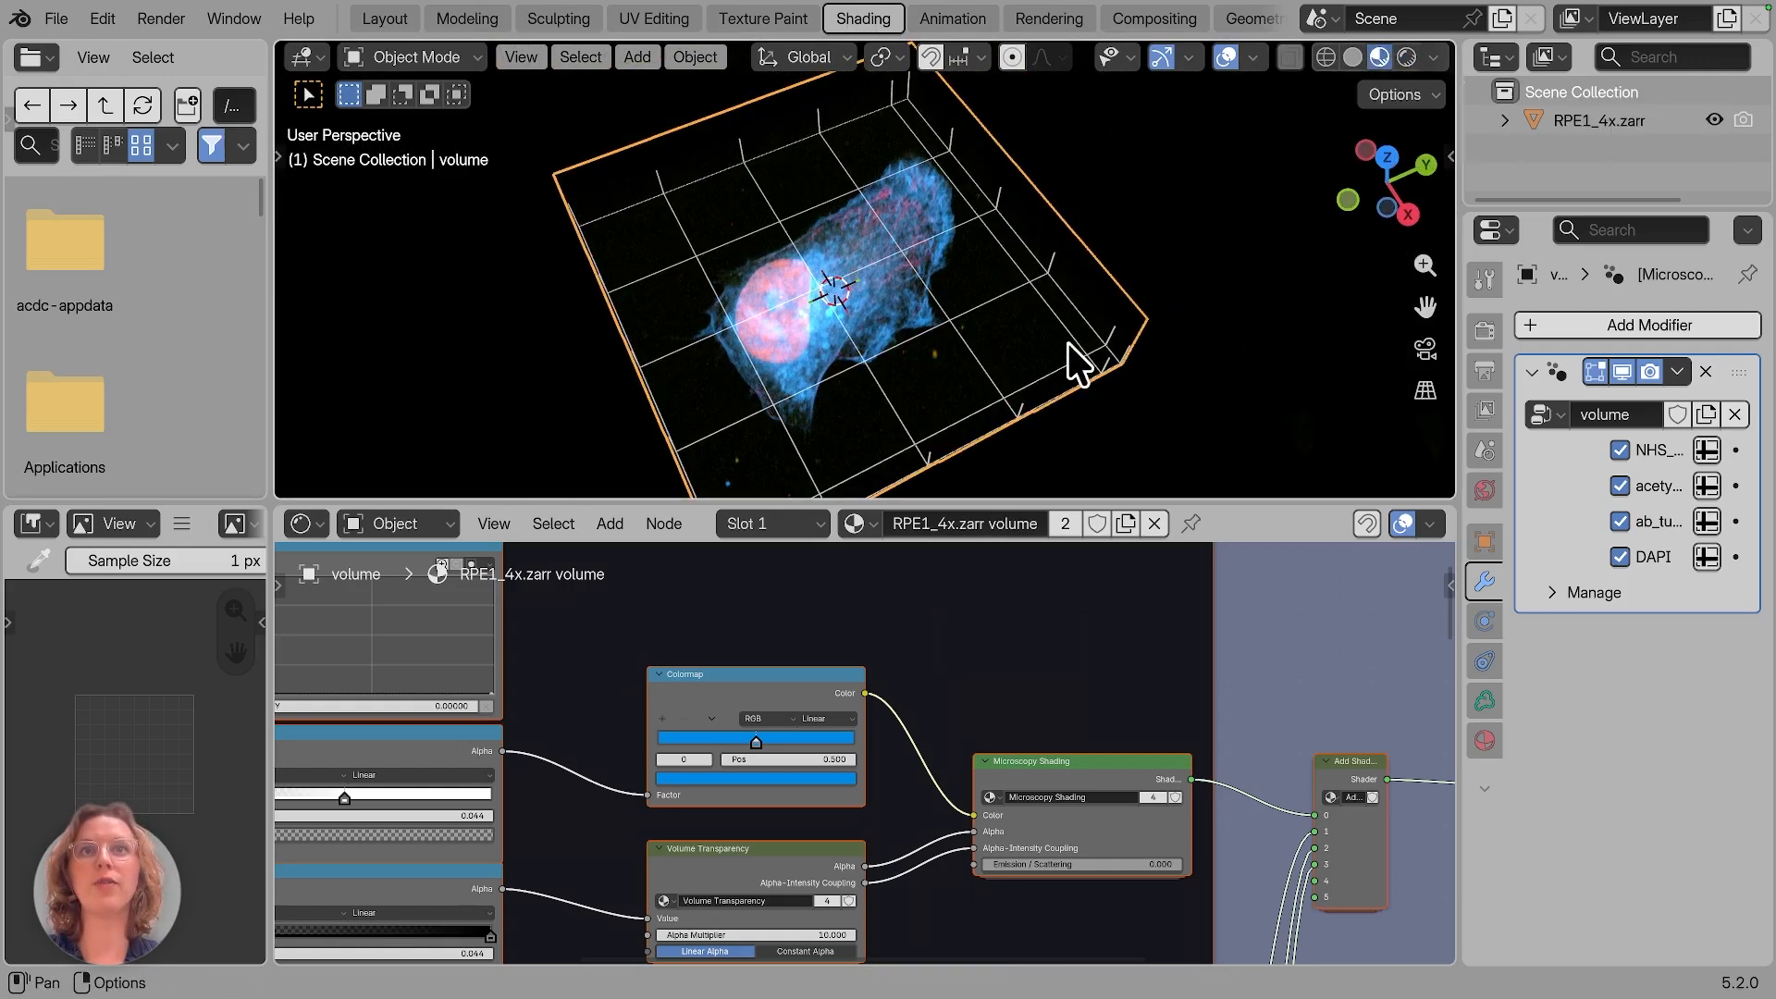
{"action": "scroll", "coordinate": [1068, 343], "scroll_direction": "down", "scroll_amount": 3}
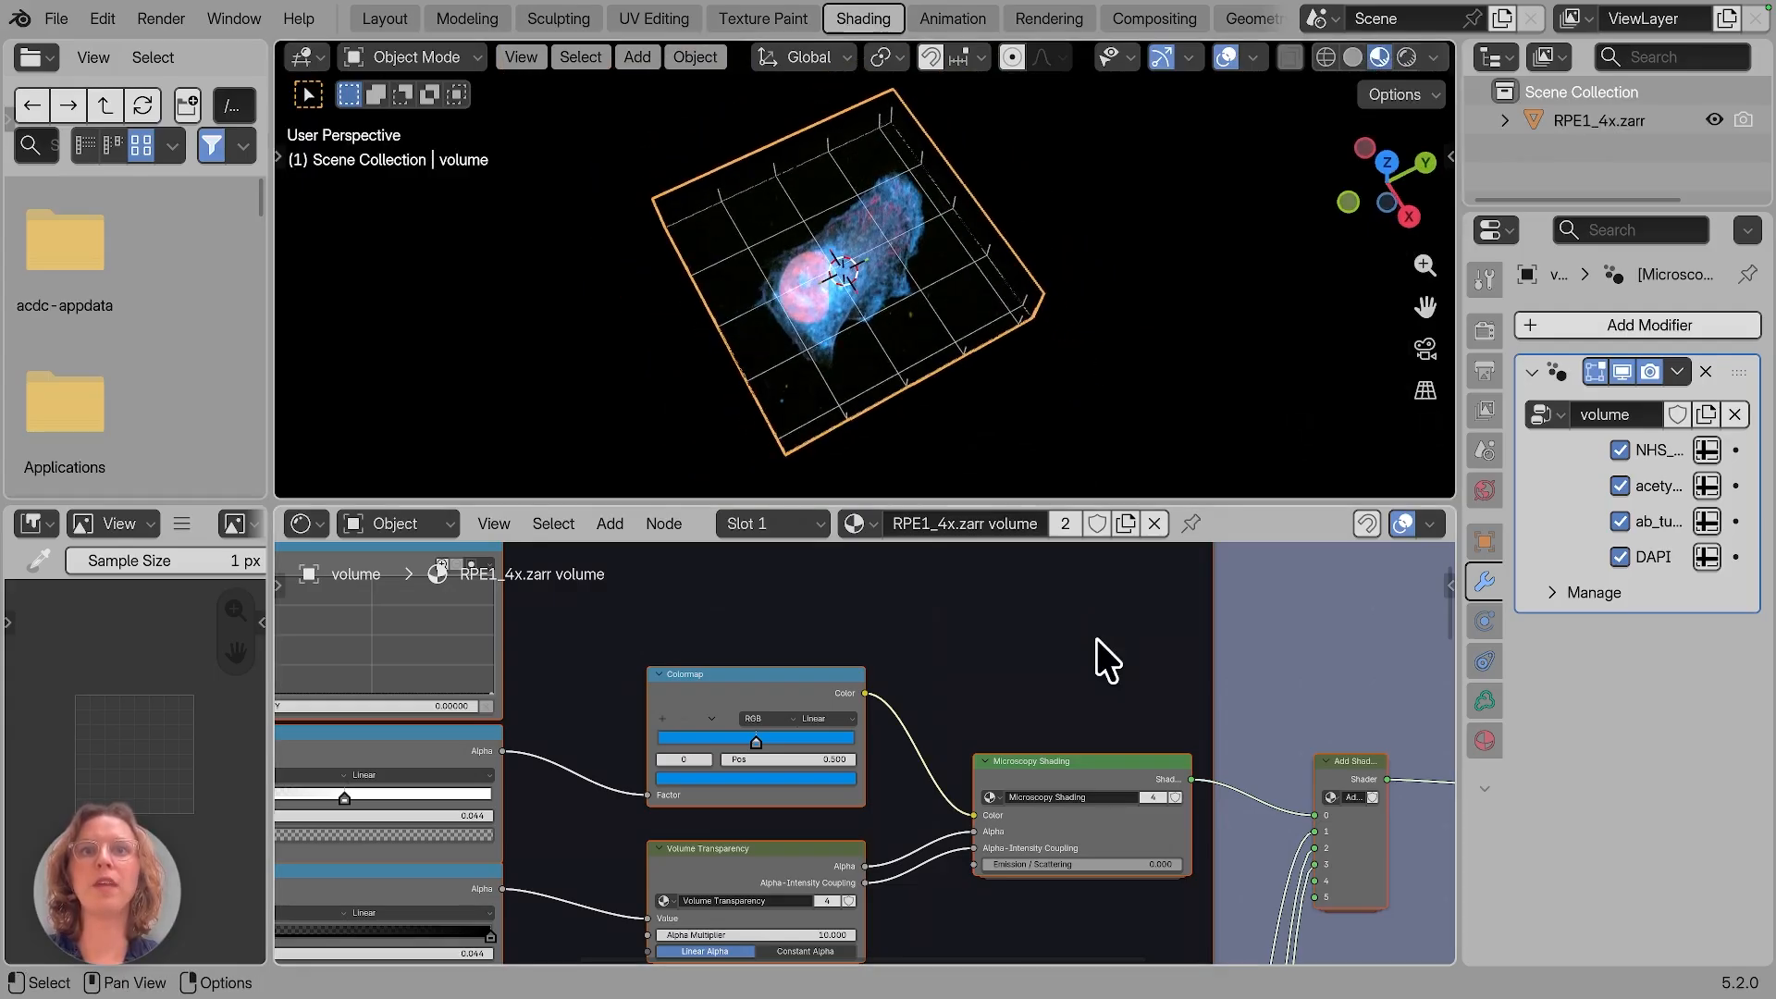
Step: Examine the volume material's node tree and its frames for the NHS-ester, acetylated tubulin, ab-tubulin and DAPI channels
{"action": "scroll", "coordinate": [1097, 638], "scroll_direction": "up", "scroll_amount": 2}
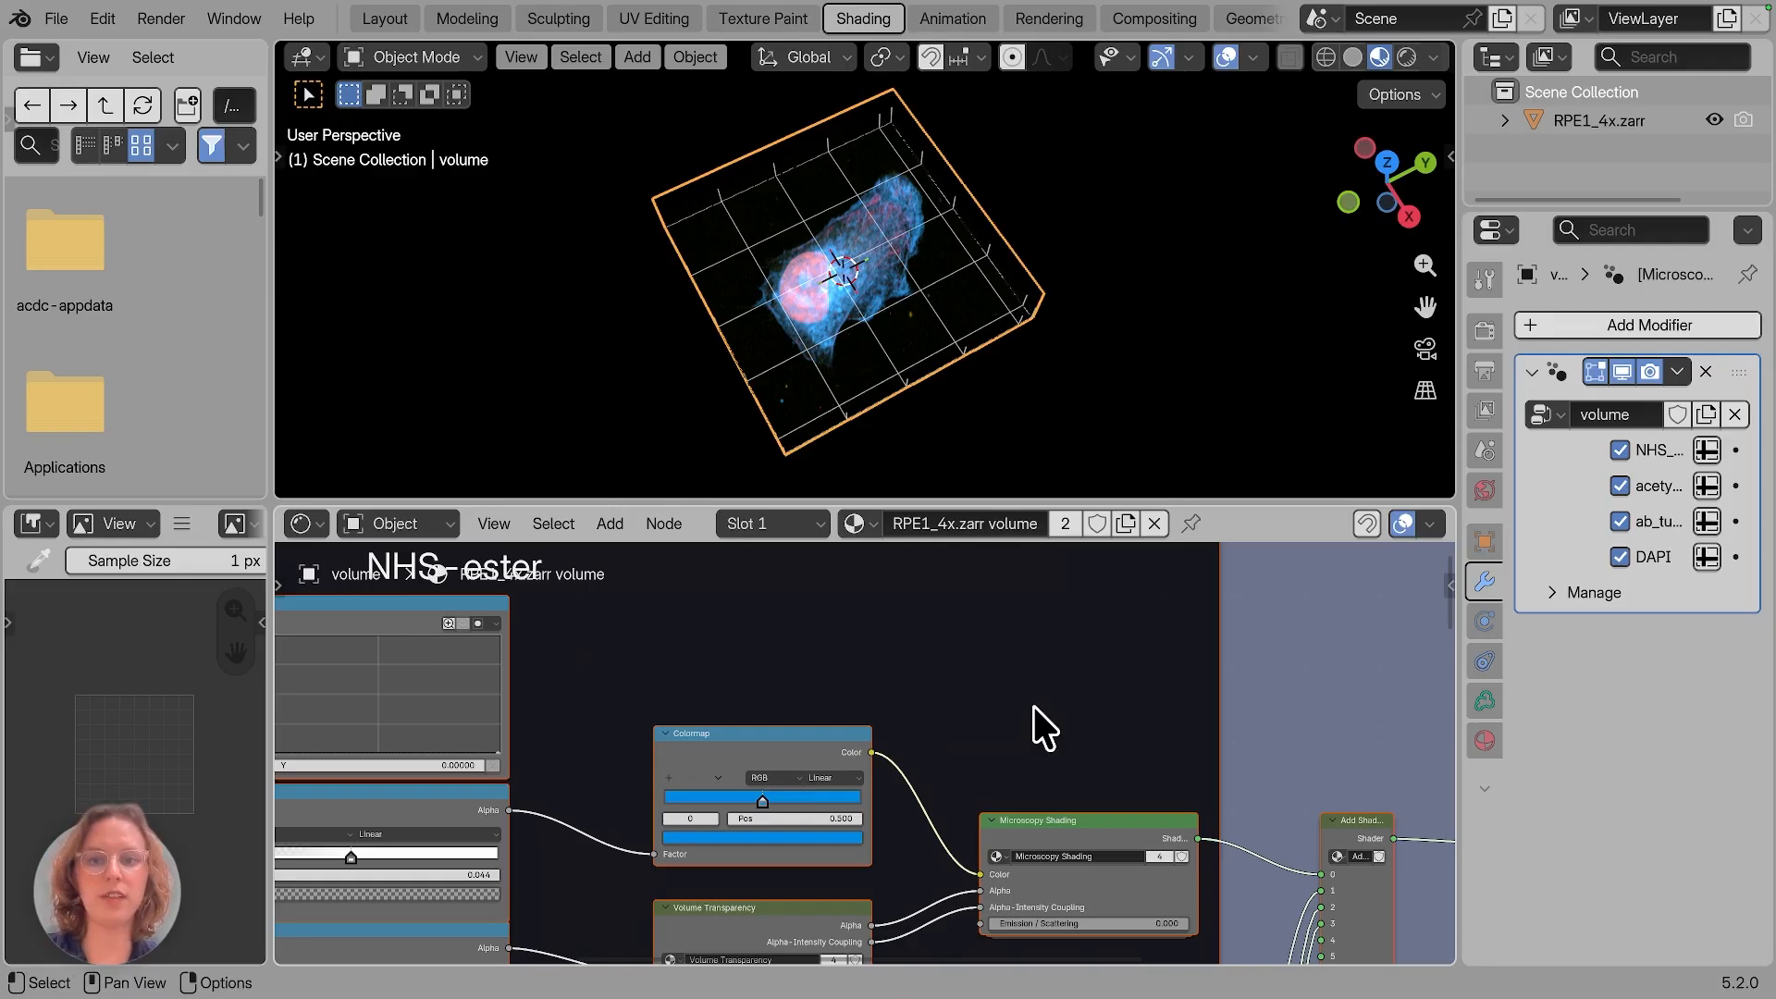
{"action": "scroll", "coordinate": [1034, 707], "scroll_direction": "down", "scroll_amount": 4}
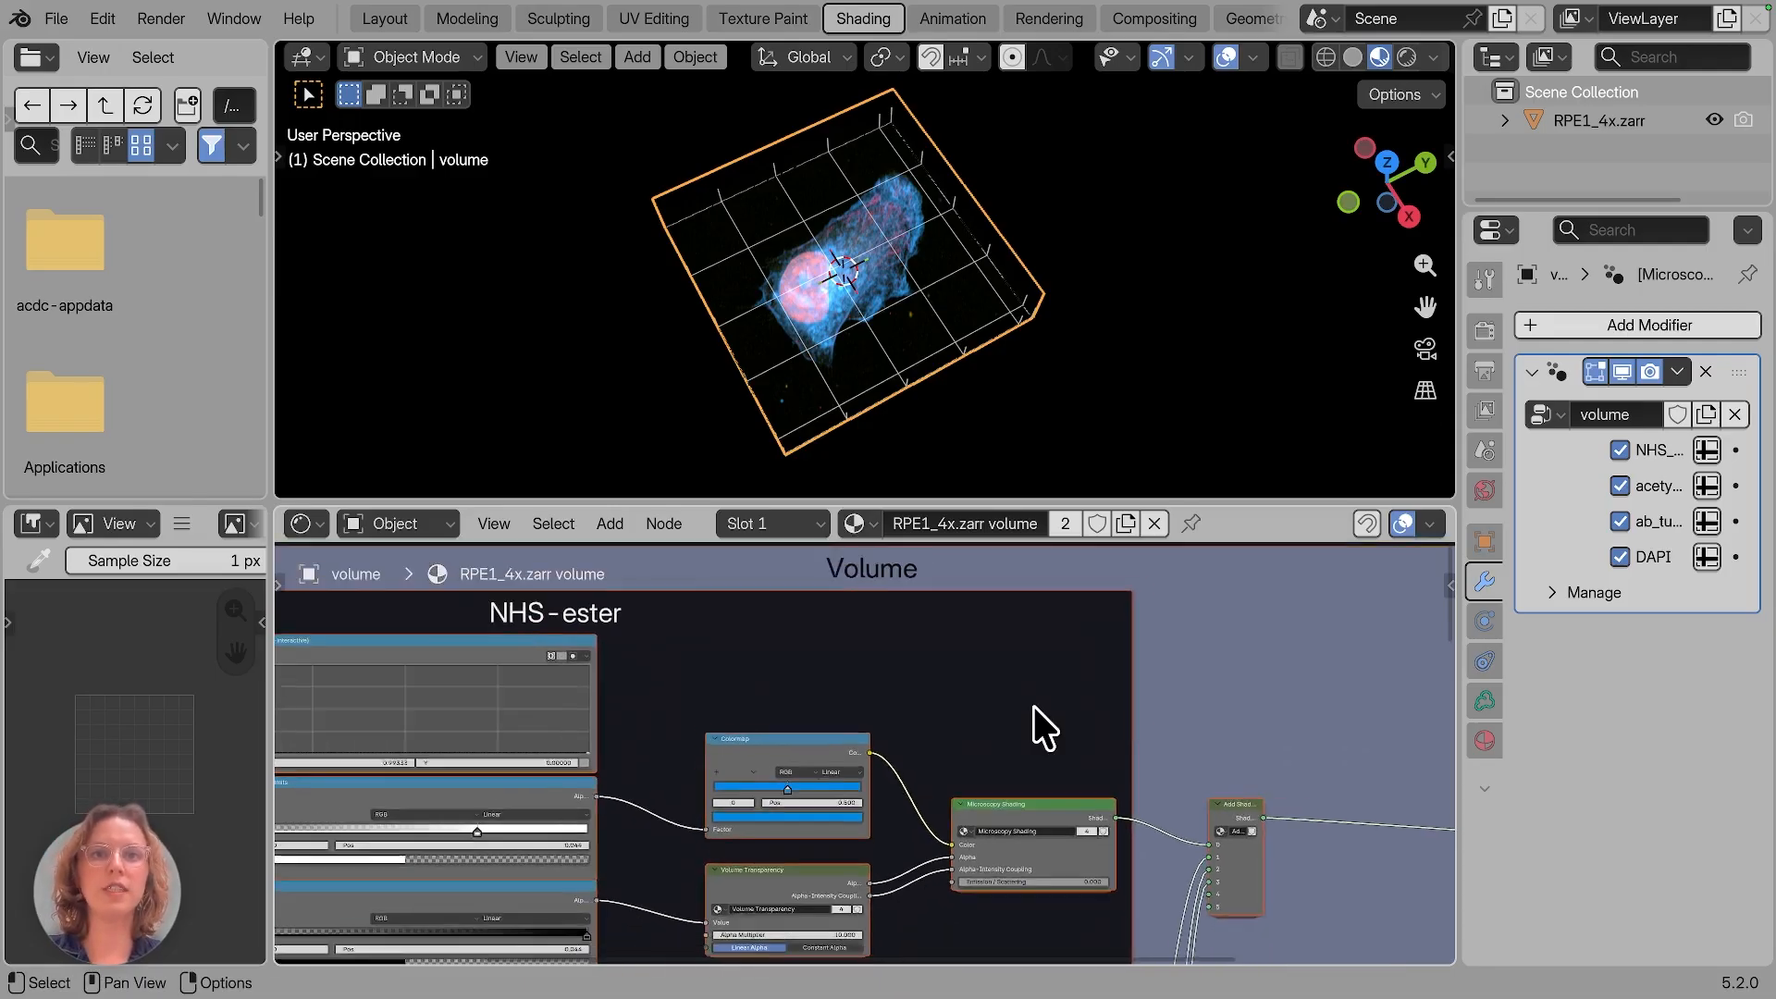
{"action": "scroll", "coordinate": [1032, 703], "scroll_direction": "right", "scroll_amount": 4}
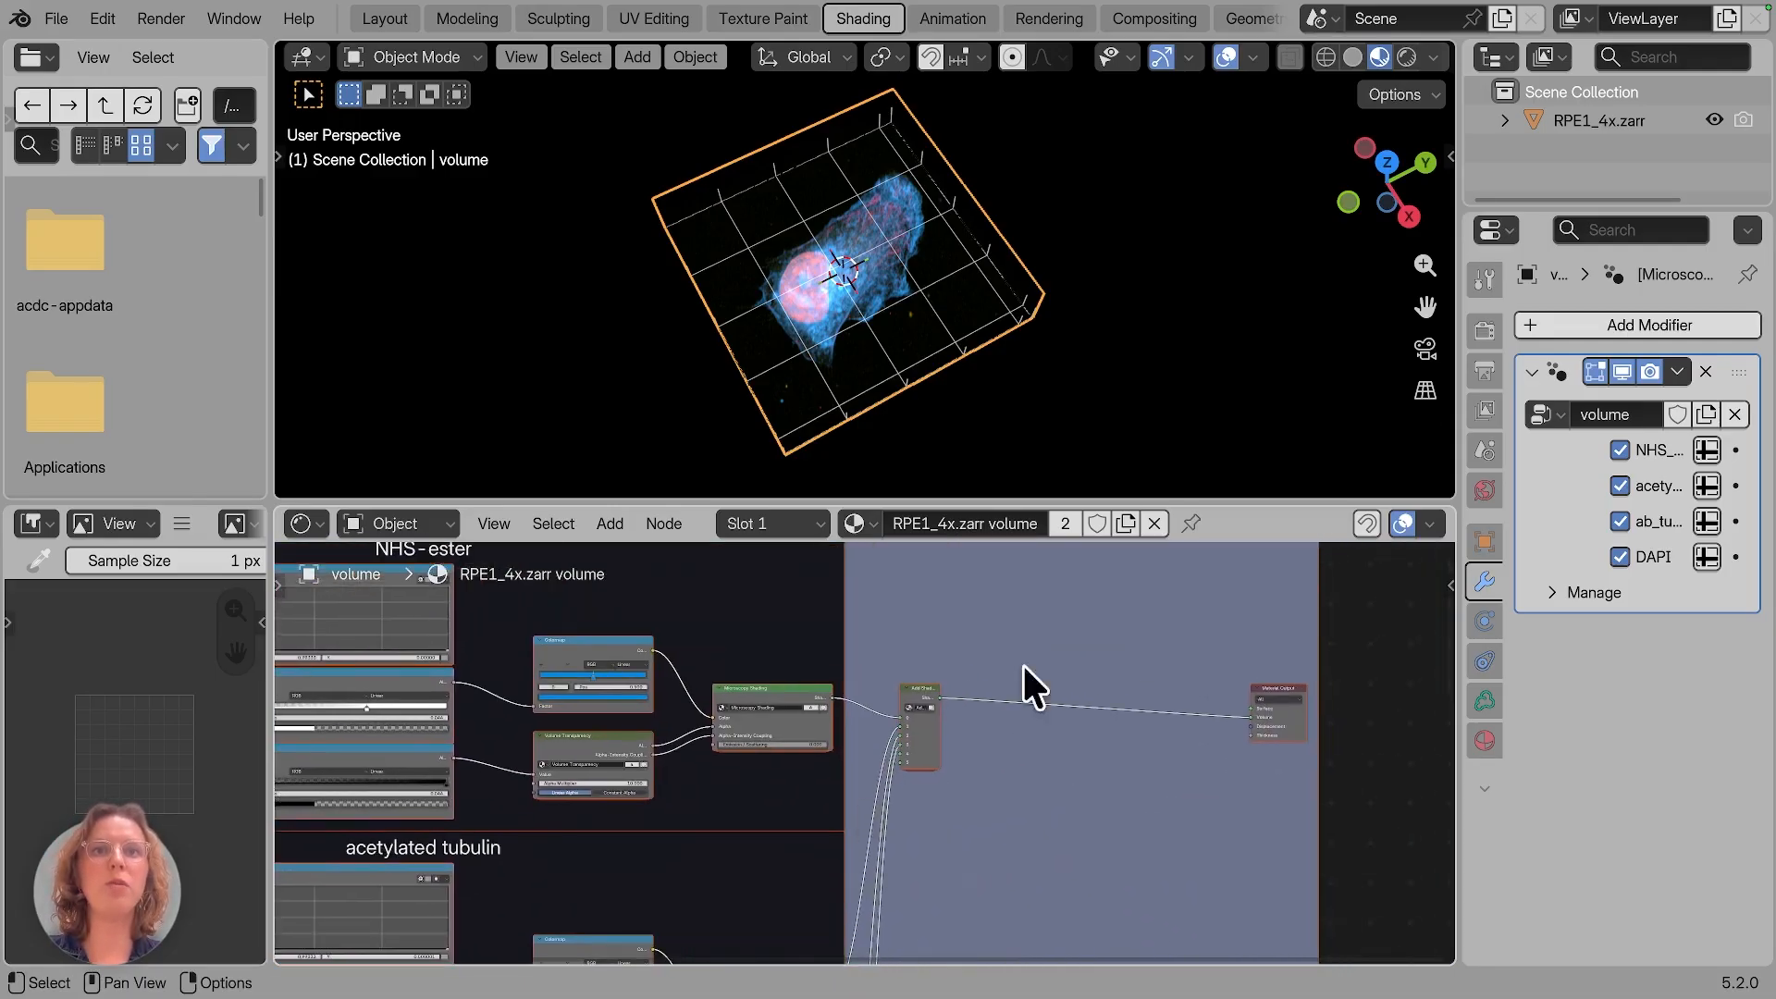
{"action": "scroll", "coordinate": [880, 730], "scroll_direction": "left", "scroll_amount": 6}
{"action": "scroll", "coordinate": [880, 730], "scroll_direction": "down", "scroll_amount": 10}
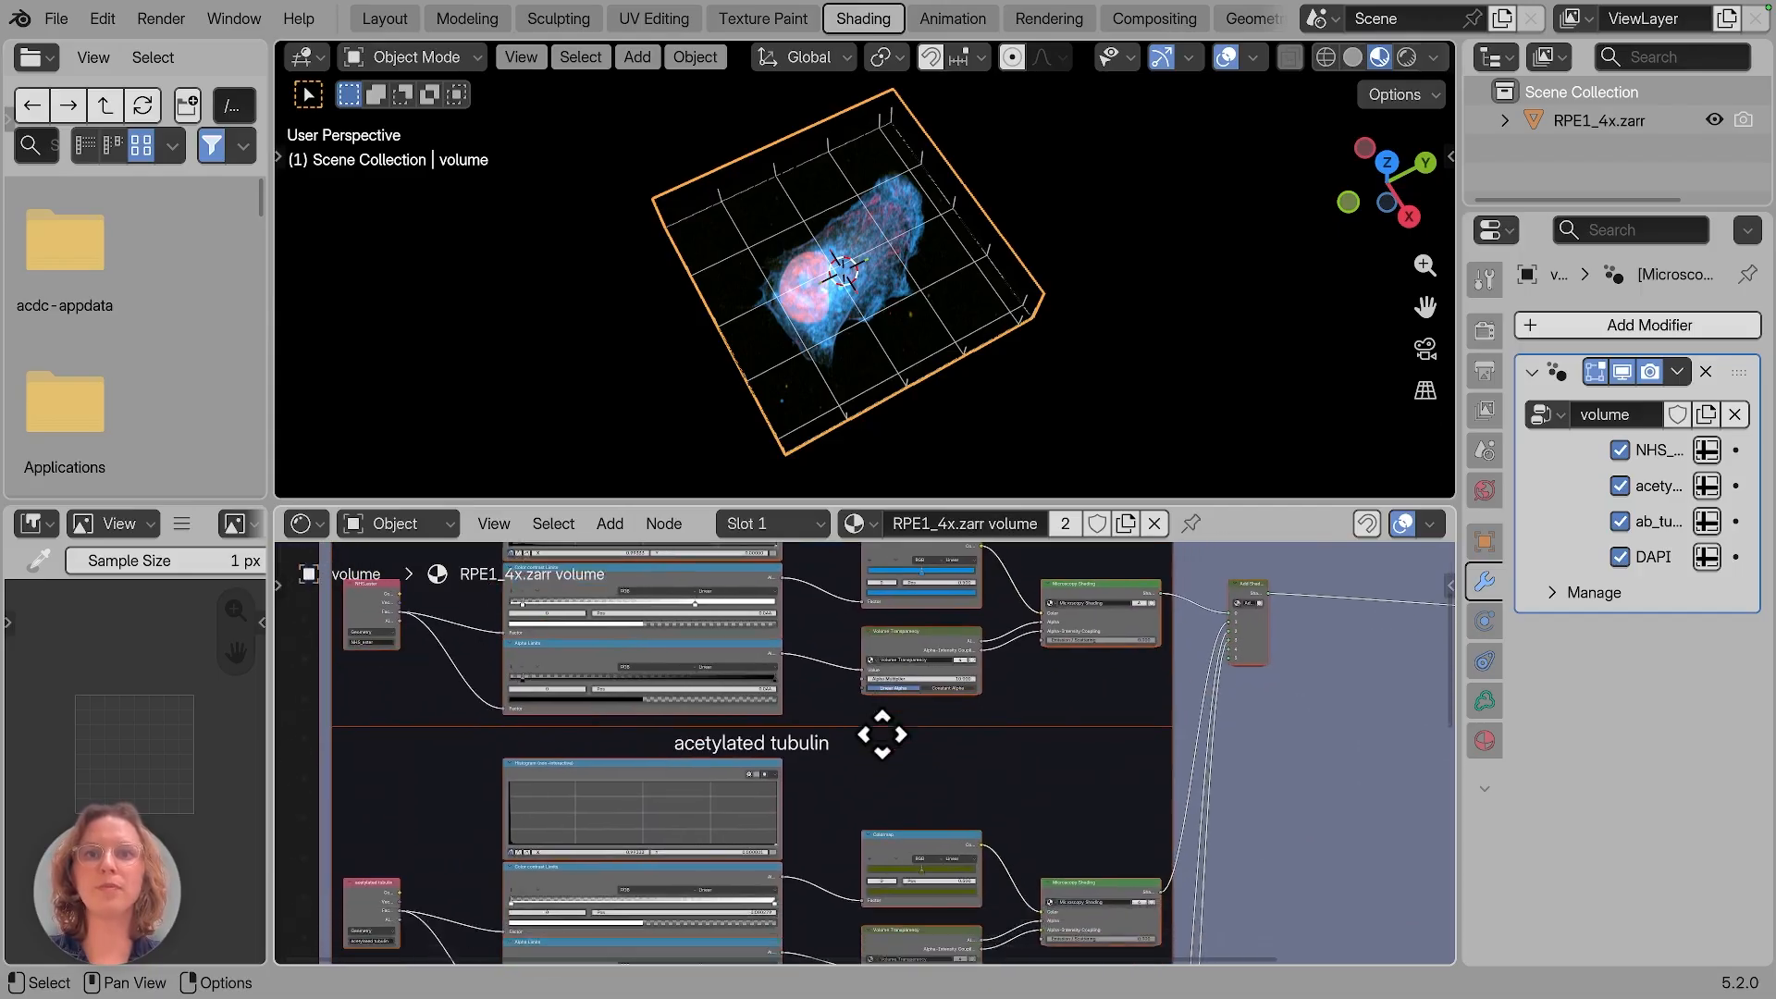
{"action": "scroll", "coordinate": [1070, 808], "scroll_direction": "up", "scroll_amount": 1}
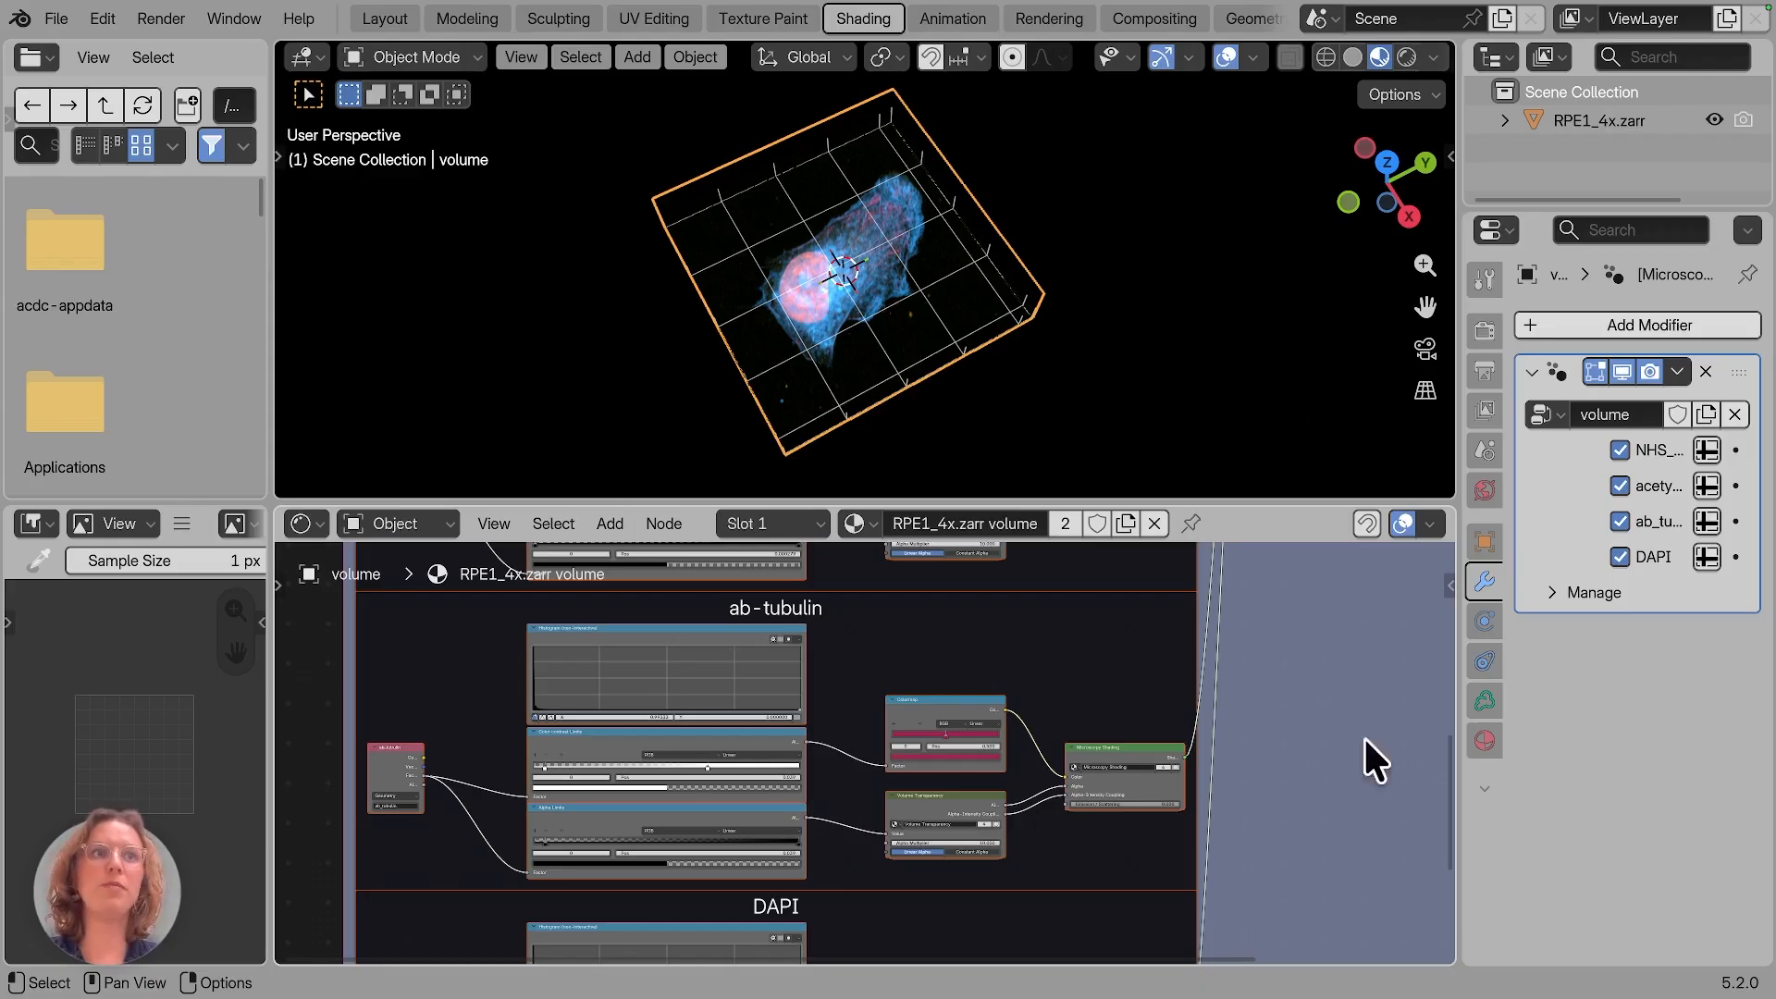
Step: Expand RPE1_4x.zarr and disable the NHS-ester, acetylated tubulin and DAPI channels in the volume's modifier, leaving only ab-tubulin enabled
{"action": "left_click", "coordinate": [1512, 115]}
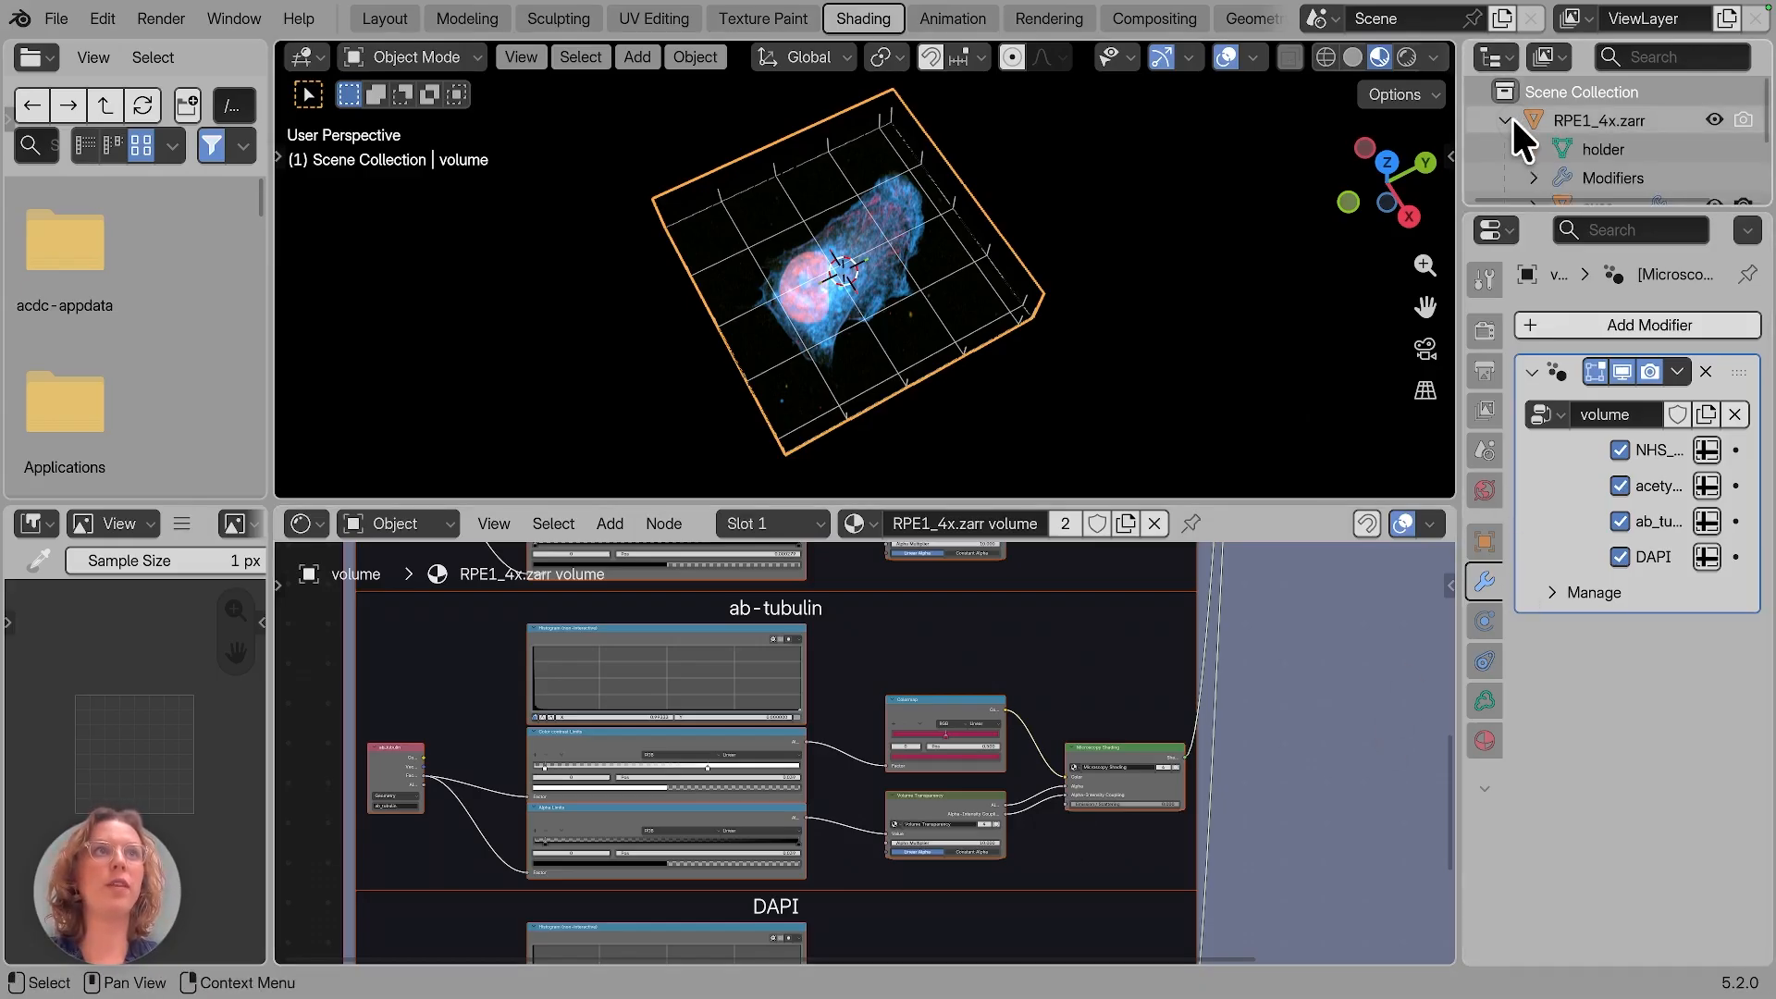
{"action": "scroll", "coordinate": [1513, 115], "scroll_direction": "down", "scroll_amount": 2}
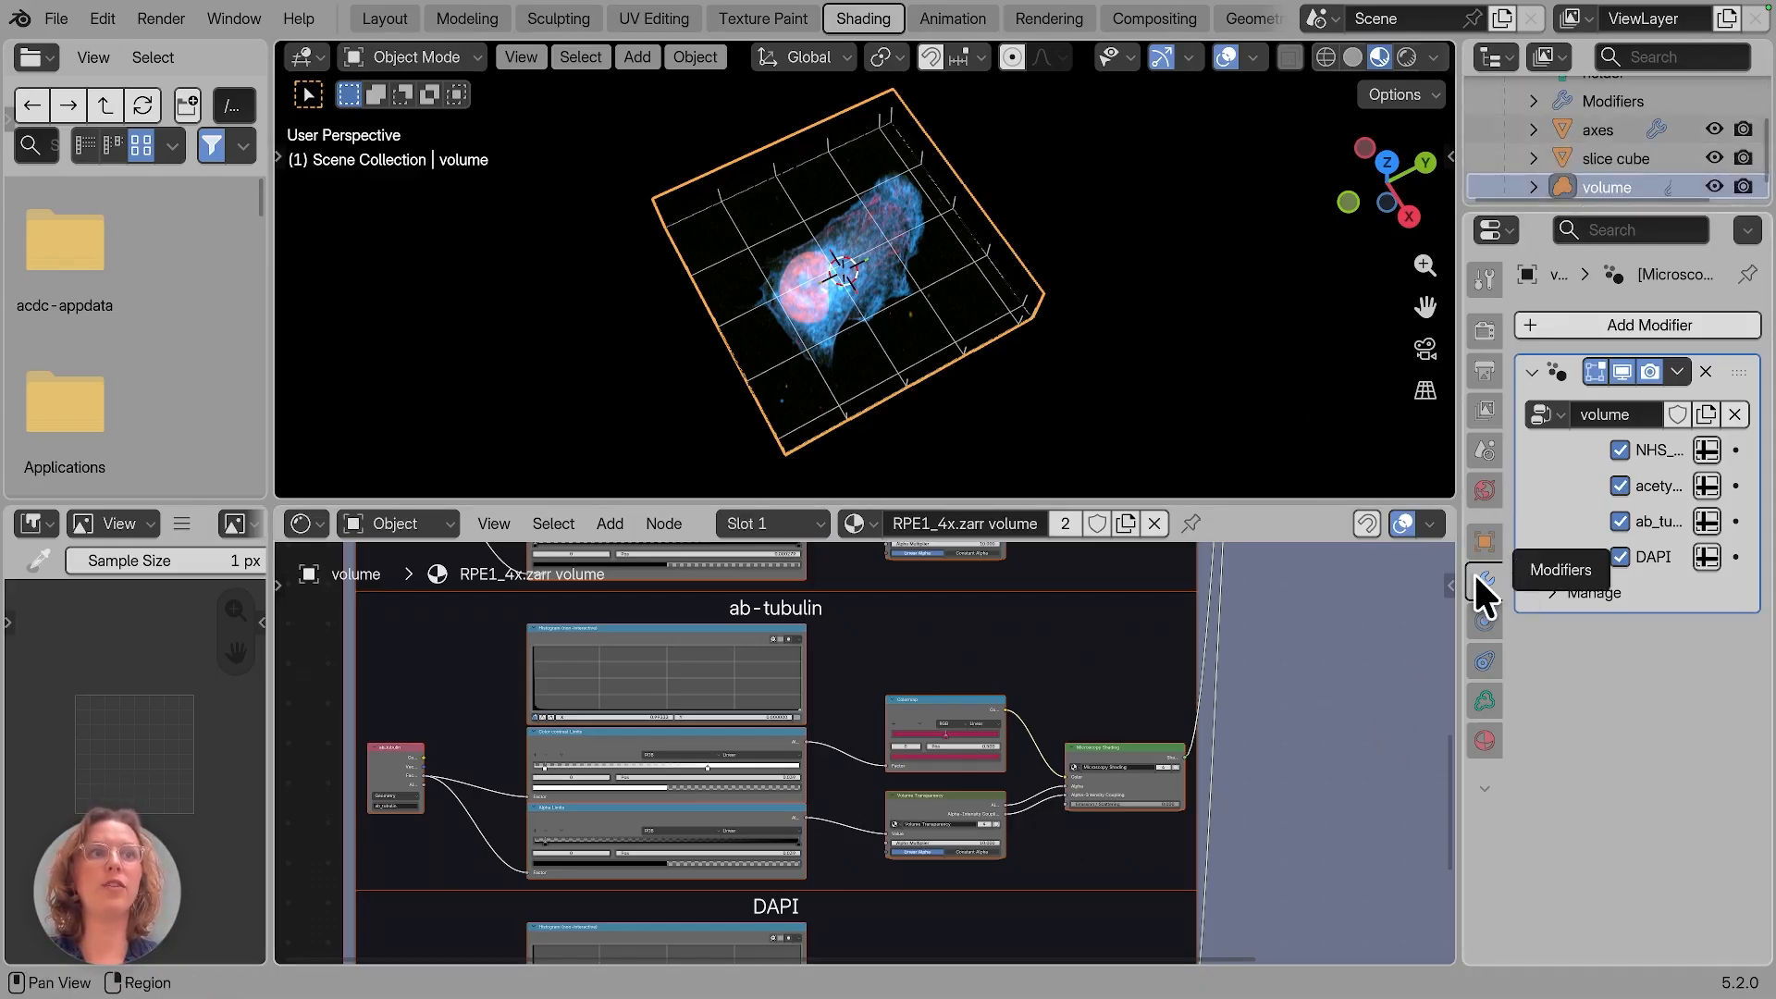
{"action": "left_click", "coordinate": [1621, 485]}
{"action": "left_click", "coordinate": [1620, 450]}
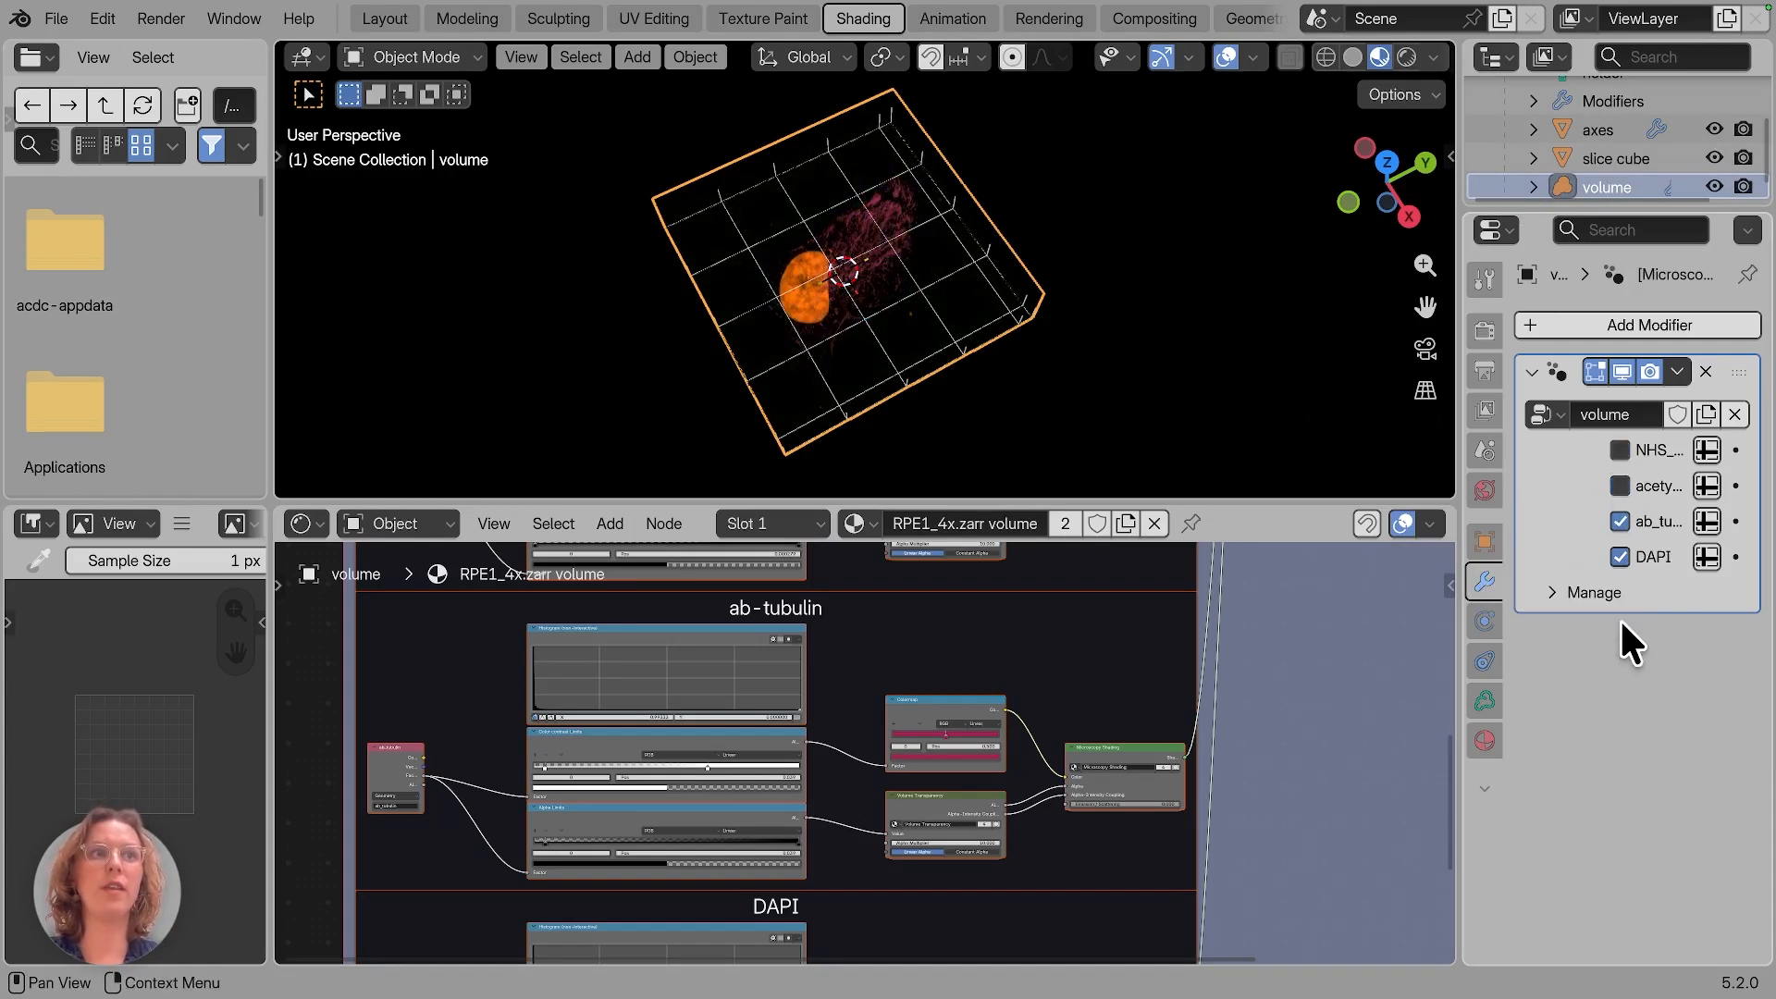
{"action": "left_click", "coordinate": [1620, 556]}
{"action": "middle_click_drag", "start_coordinate": [1012, 285], "coordinate": [1012, 285]}
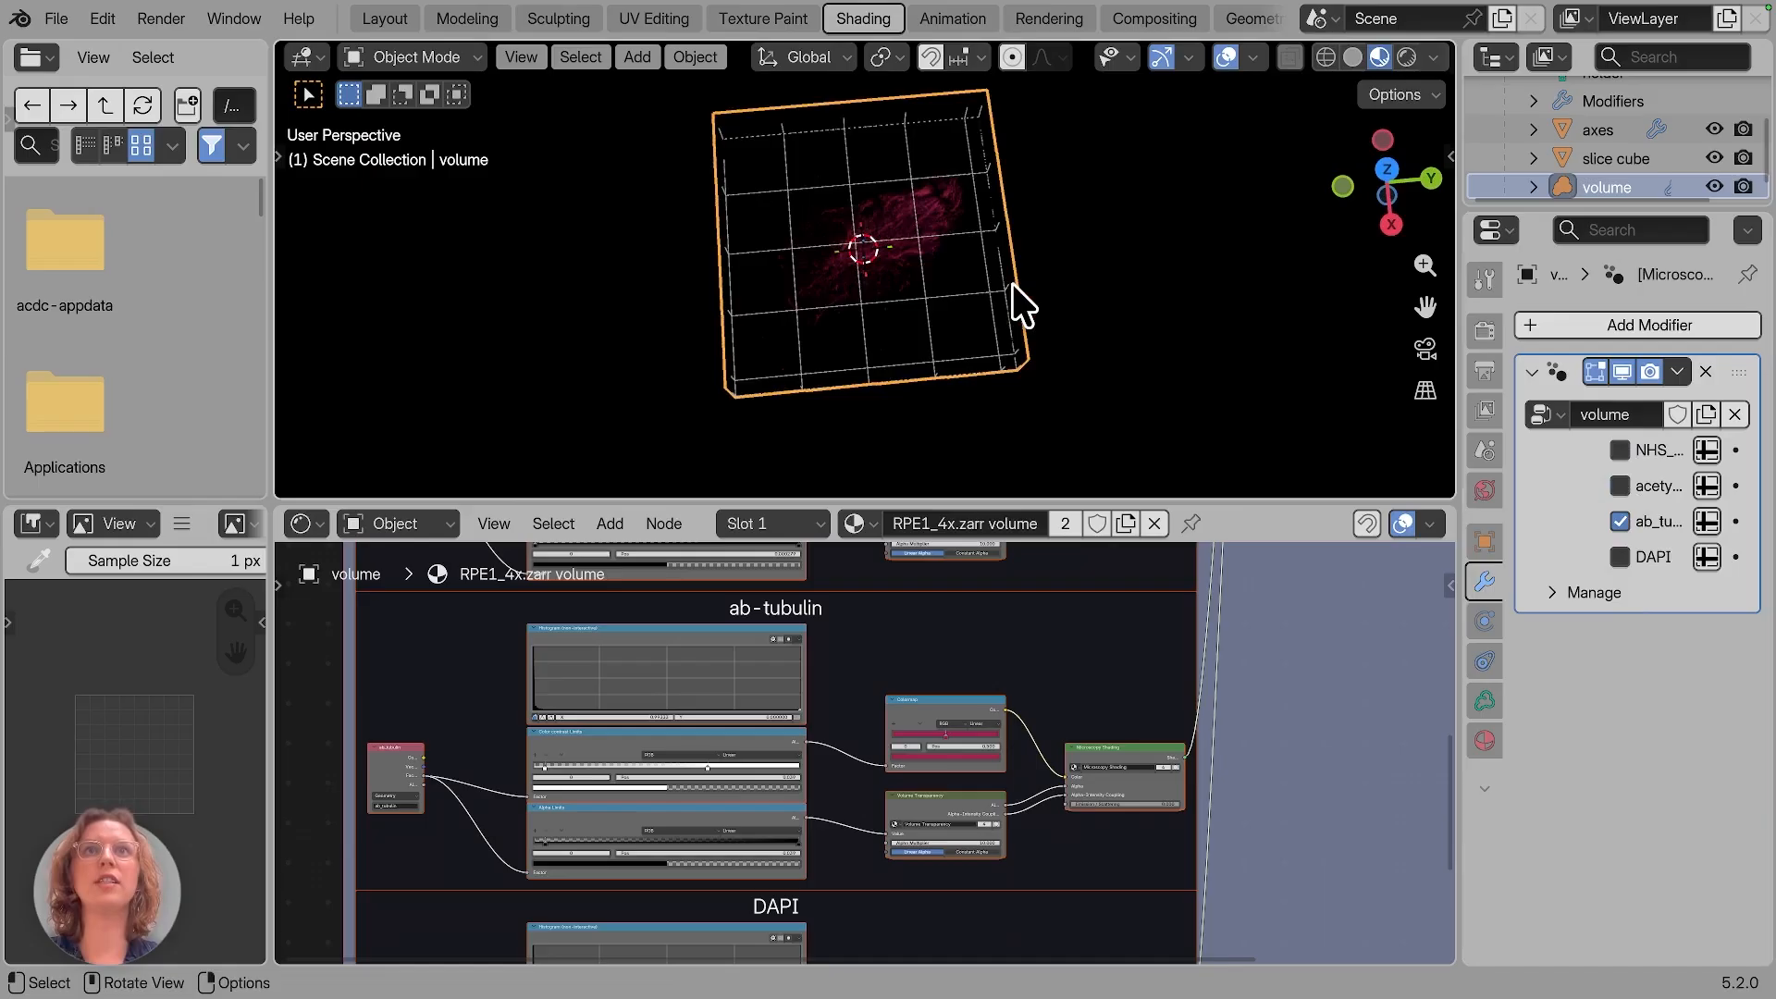
{"action": "scroll", "coordinate": [1012, 283], "scroll_direction": "up", "scroll_amount": 3}
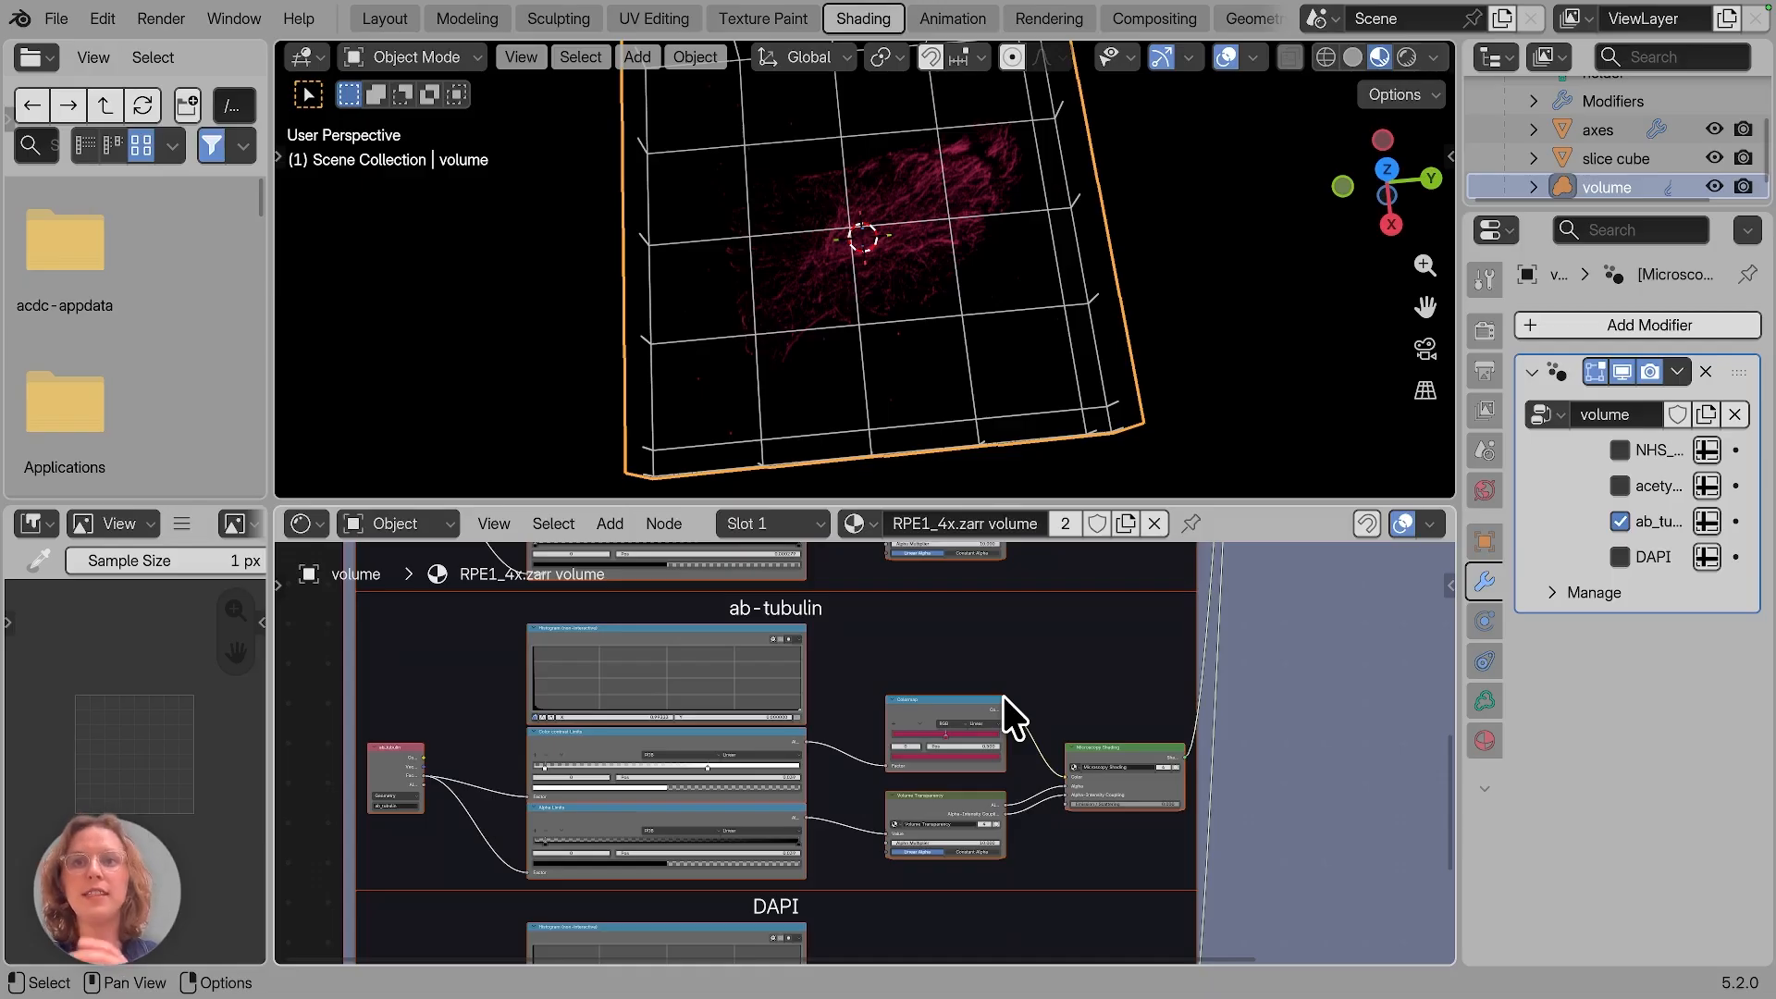
Step: Review the ab-tubulin channel's input, color contrast limits, alpha limits and histogram nodes
{"action": "left_click", "coordinate": [404, 766]}
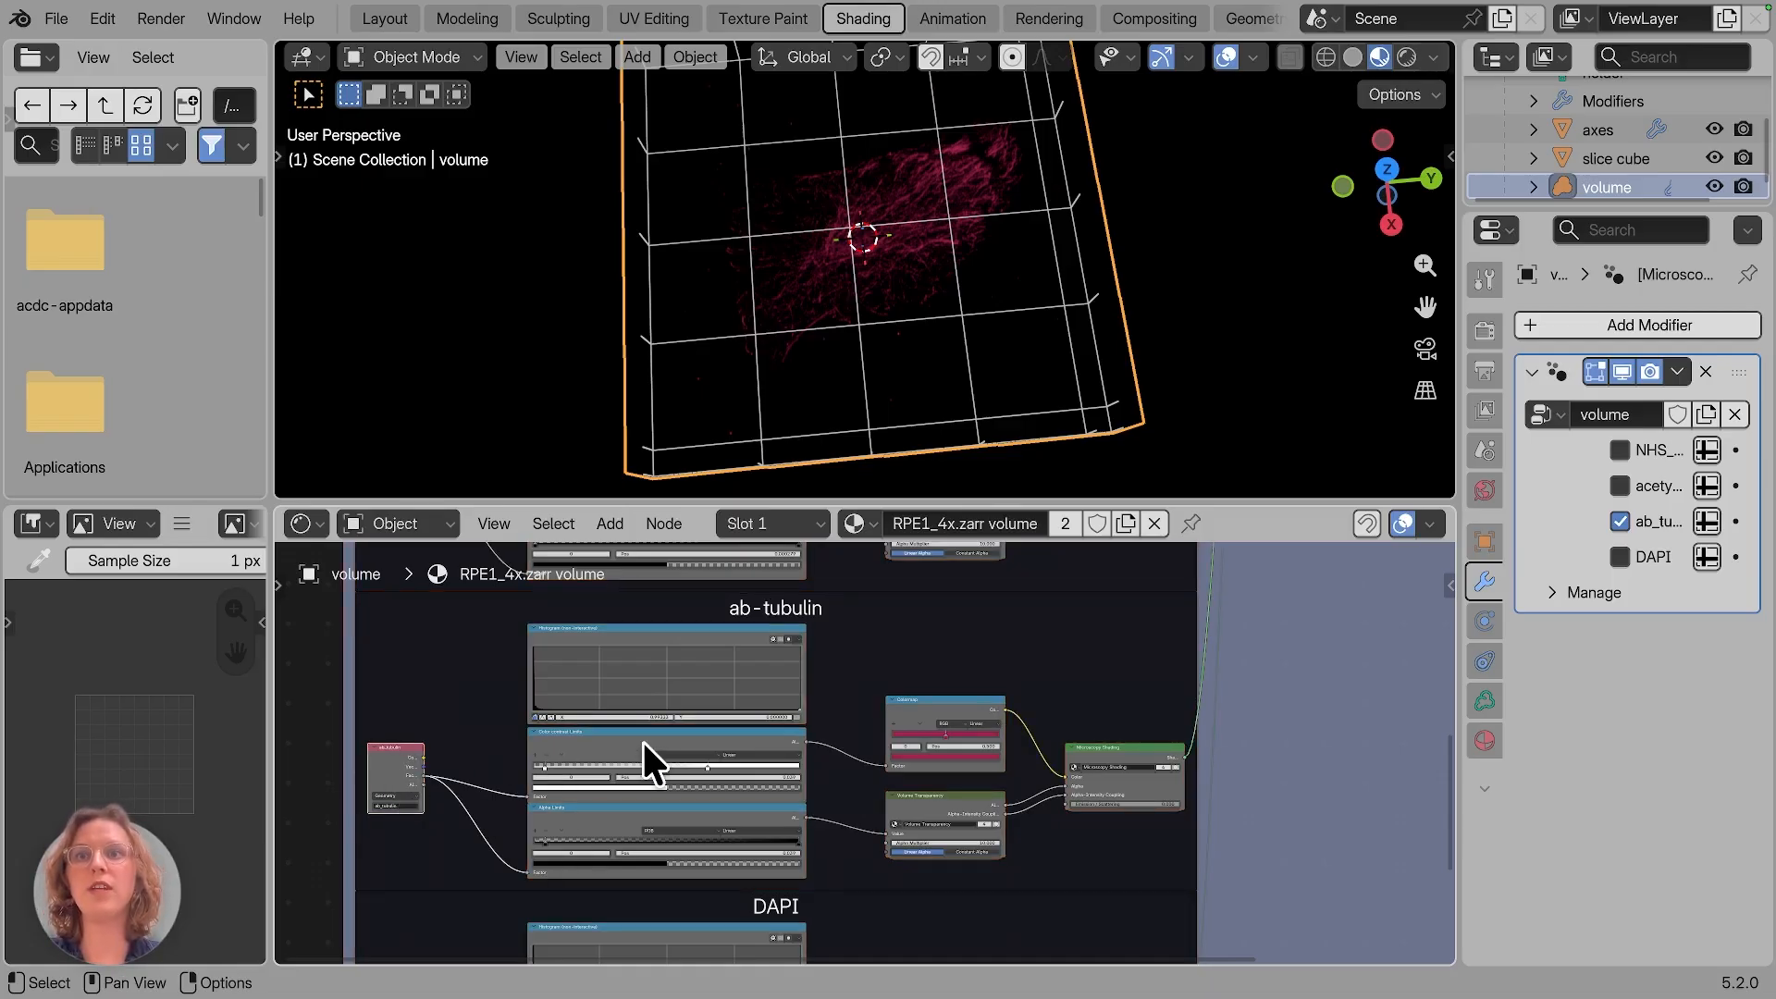
{"action": "left_click", "coordinate": [594, 753]}
{"action": "left_click", "coordinate": [588, 816]}
{"action": "left_click", "coordinate": [564, 630]}
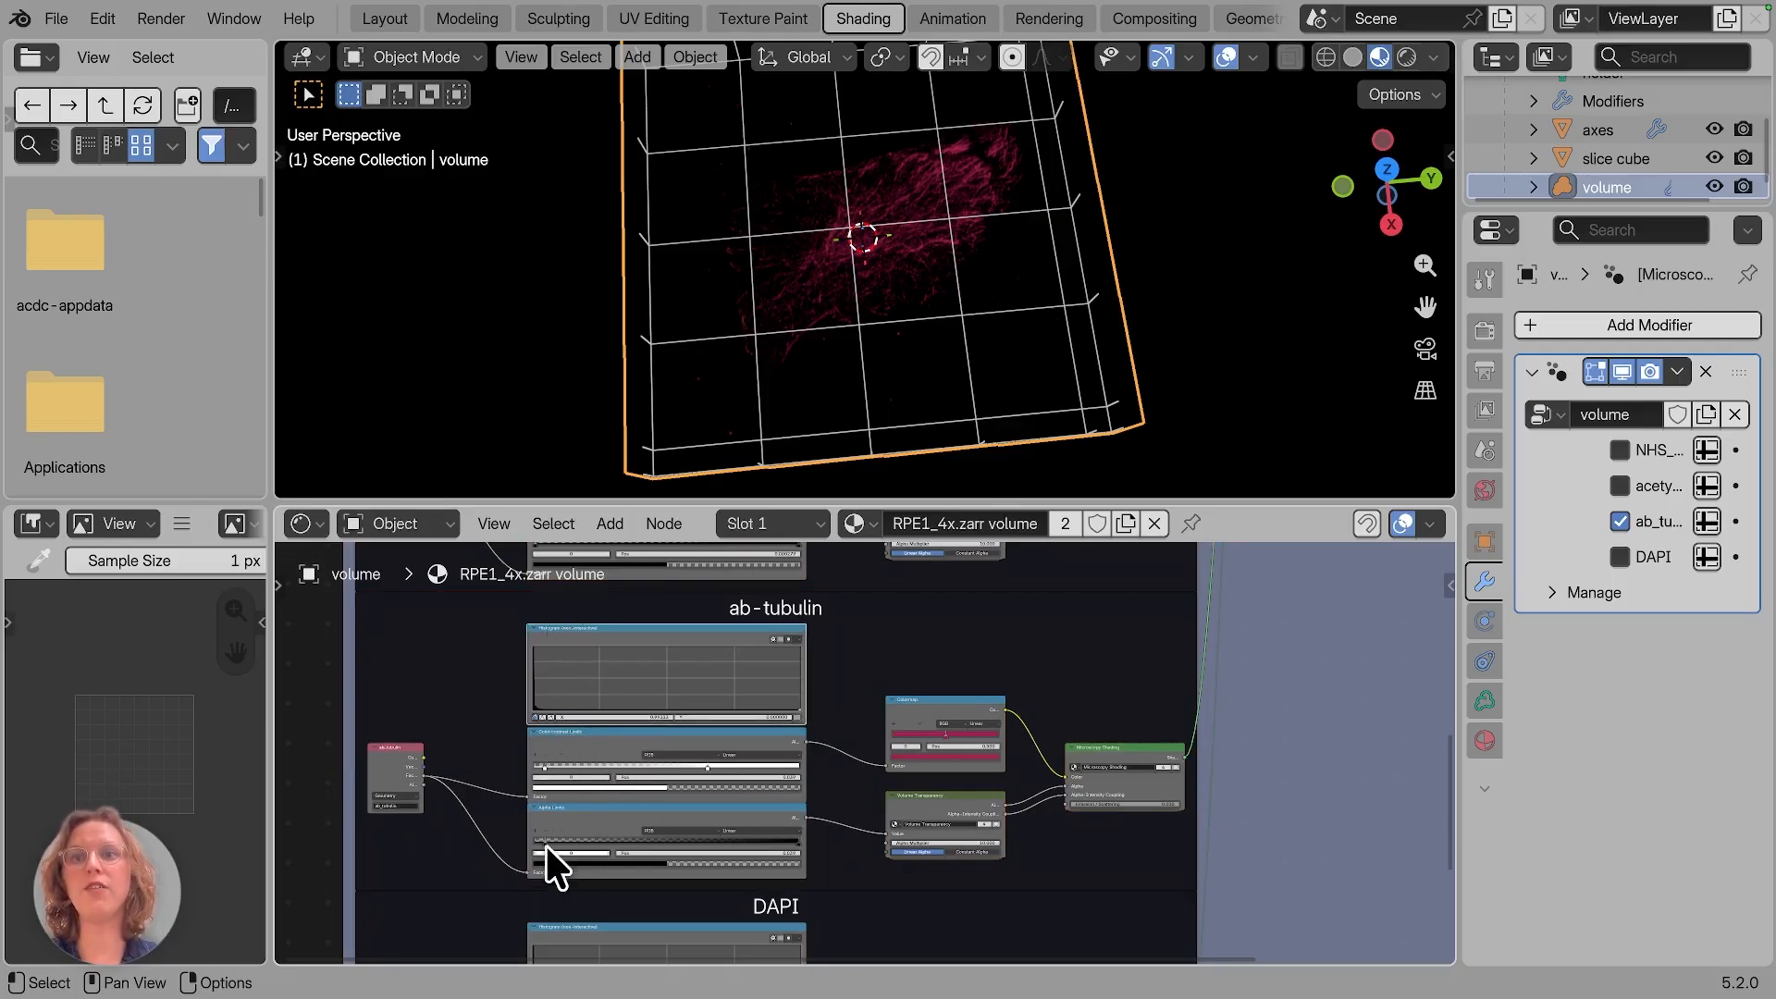
Step: Lower the ab-tubulin Alpha Limits ramp's first stop towards zero and its color contrast limits' upper stop to about a quarter of the ramp
{"action": "left_click_drag", "start_coordinate": [546, 838], "coordinate": [540, 841]}
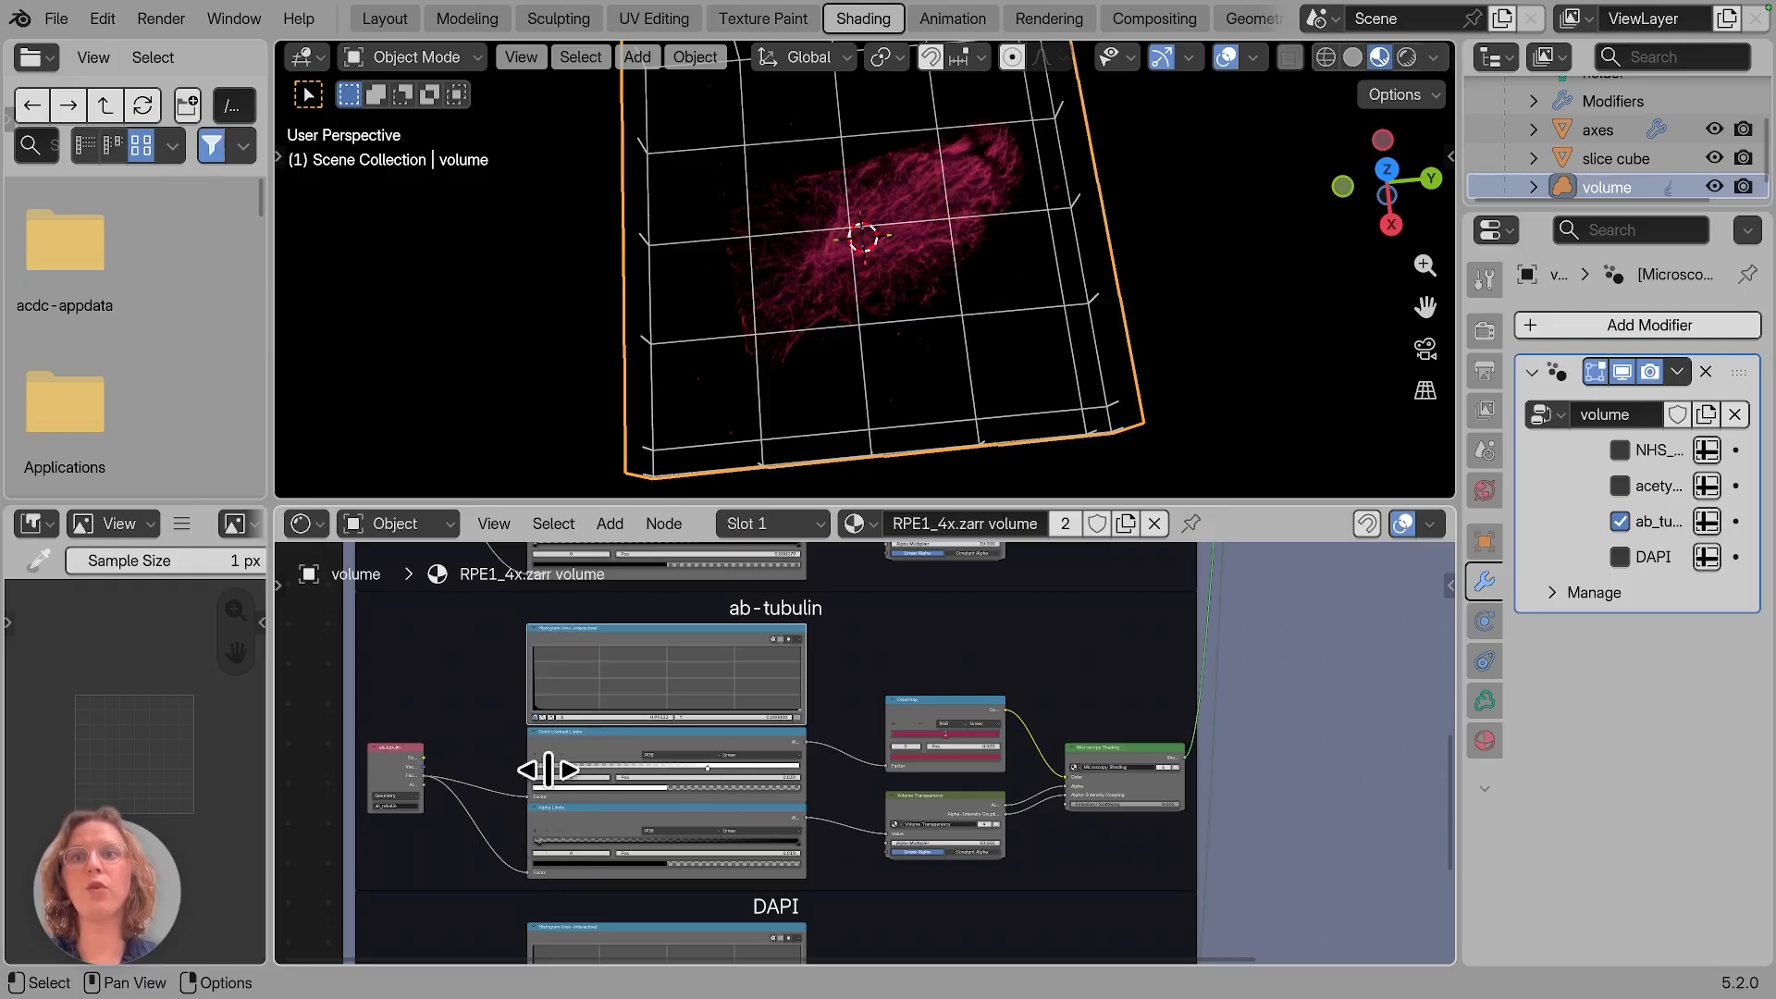
{"action": "left_click", "coordinate": [592, 812]}
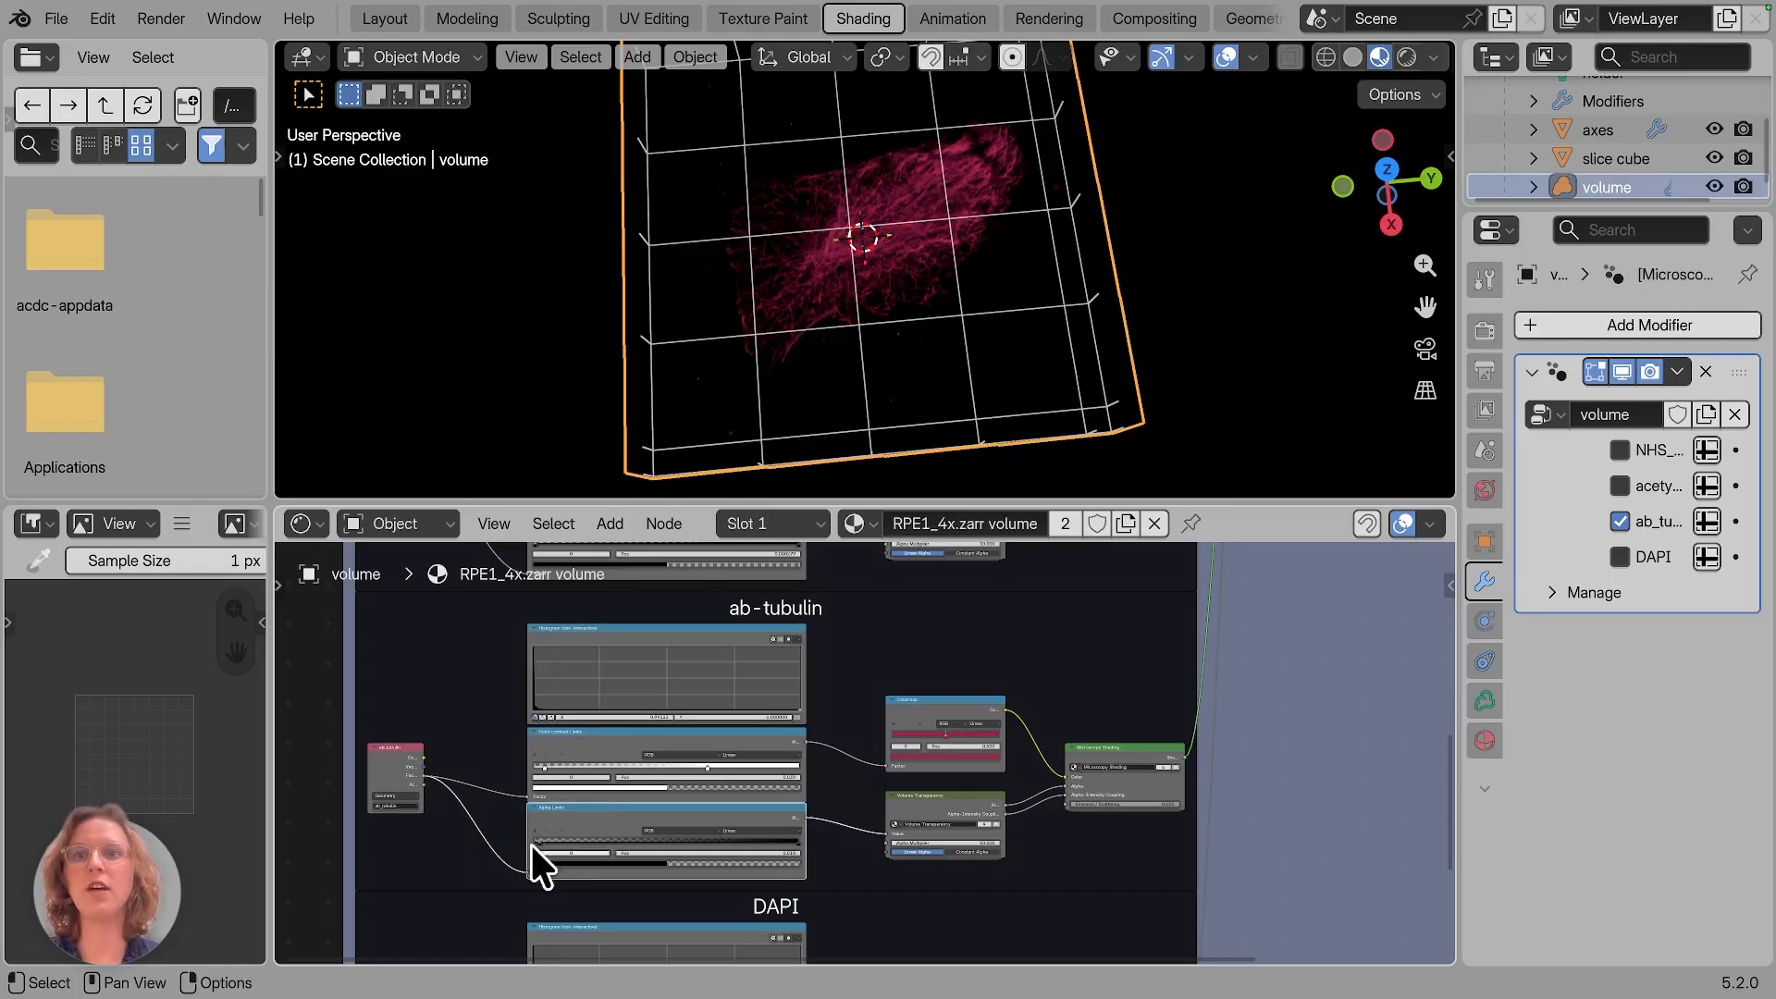
{"action": "mouse_move", "coordinate": [544, 837]}
{"action": "left_mouse_down"}
{"action": "mouse_move", "coordinate": [576, 841]}
{"action": "mouse_move", "coordinate": [543, 842]}
{"action": "left_mouse_up"}
{"action": "scroll", "coordinate": [543, 842], "scroll_direction": "up", "scroll_amount": 4}
{"action": "scroll", "coordinate": [543, 842], "scroll_direction": "down", "scroll_amount": 1}
{"action": "scroll", "coordinate": [543, 842], "scroll_direction": "left", "scroll_amount": 1}
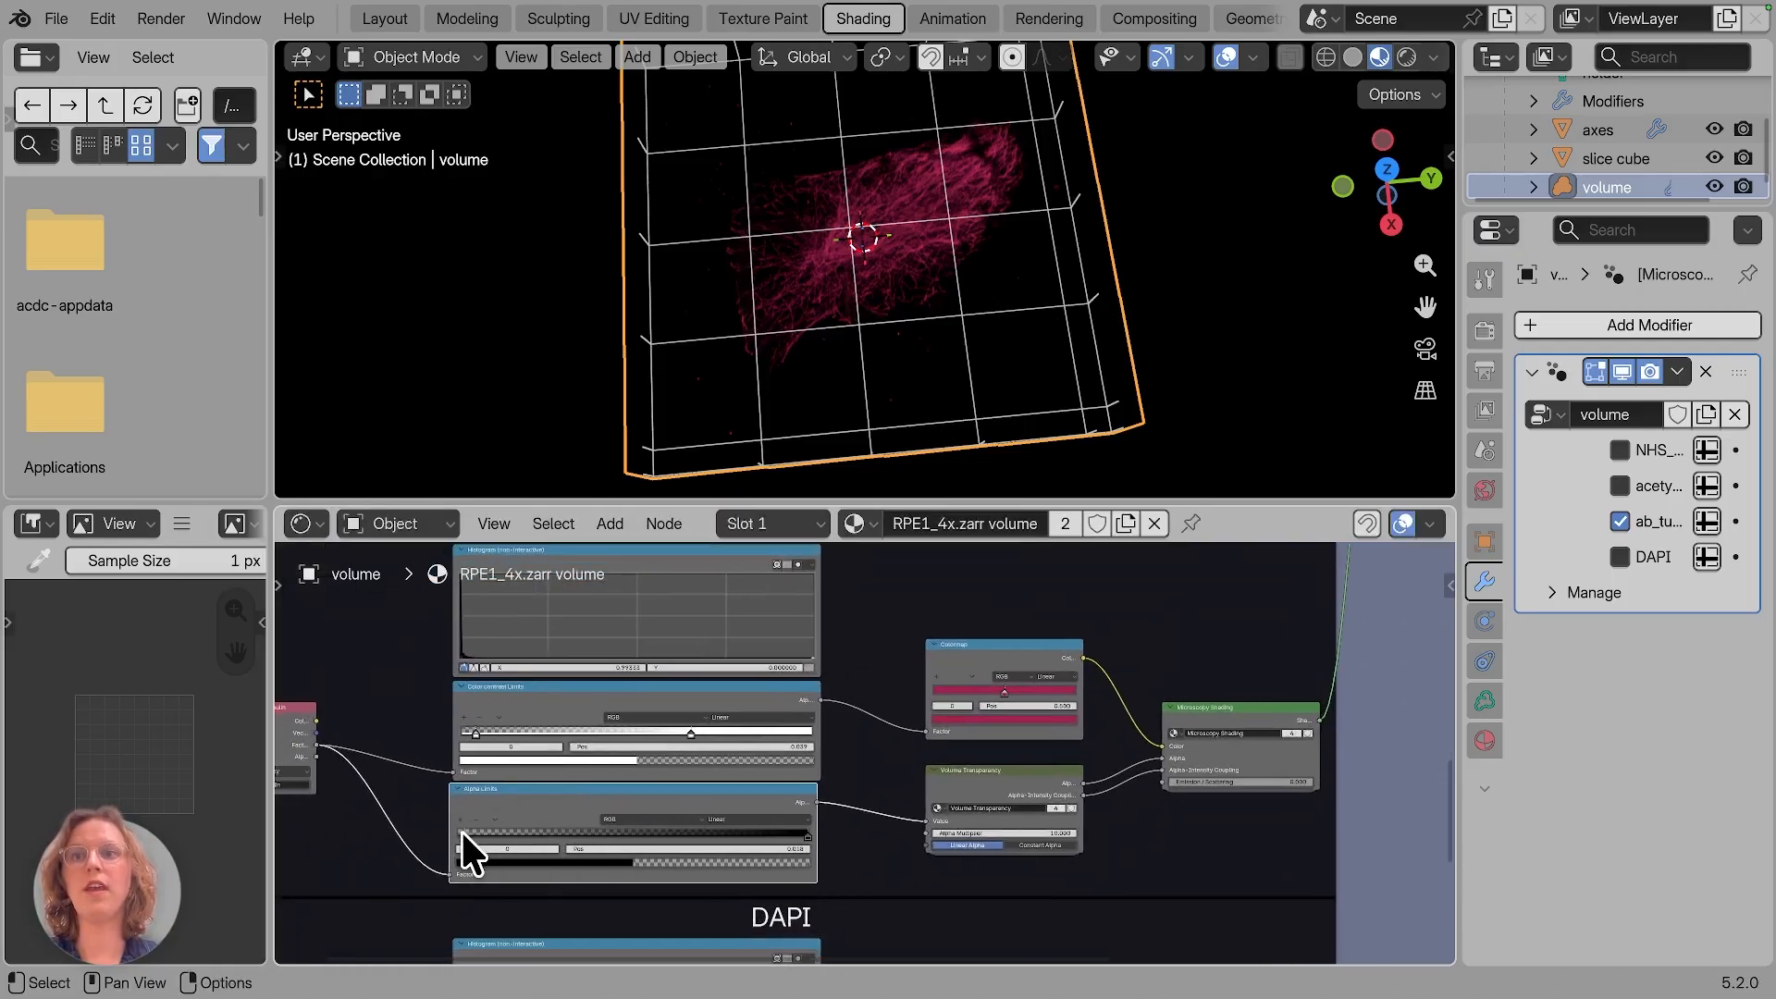
{"action": "mouse_move", "coordinate": [464, 831]}
{"action": "left_mouse_down"}
{"action": "mouse_move", "coordinate": [512, 831]}
{"action": "mouse_move", "coordinate": [446, 840]}
{"action": "left_mouse_up"}
{"action": "left_click", "coordinate": [572, 798]}
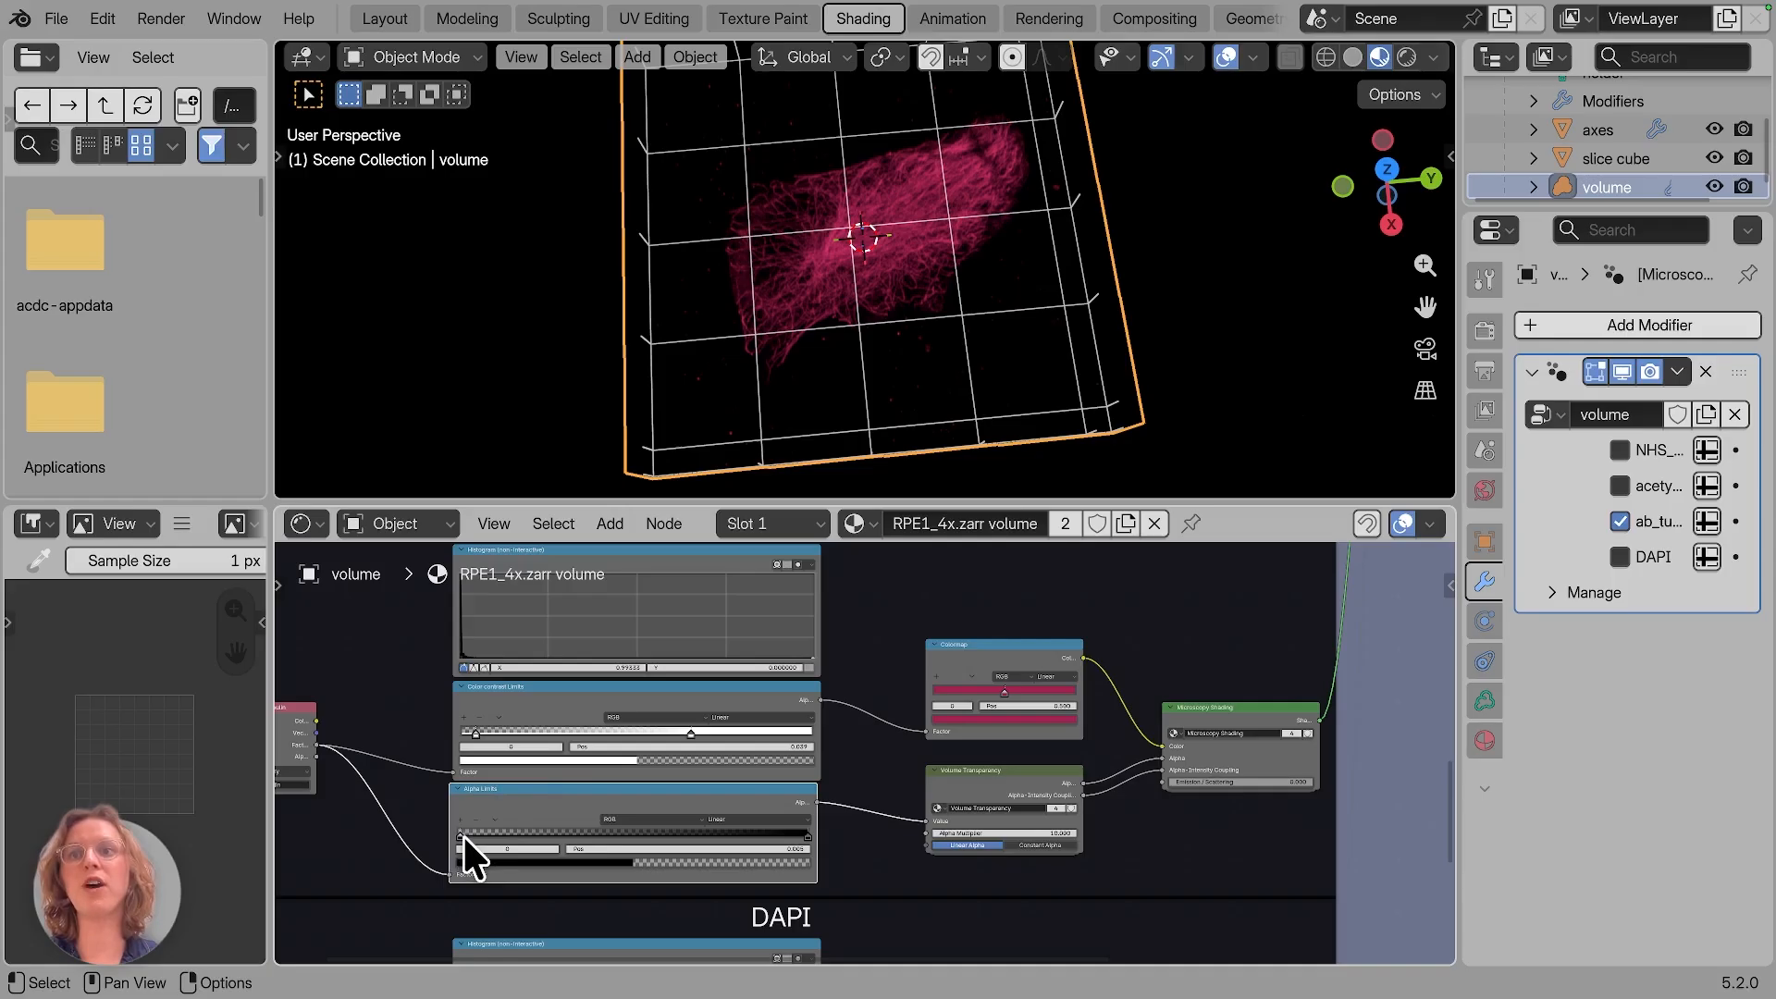
{"action": "left_click", "coordinate": [691, 733]}
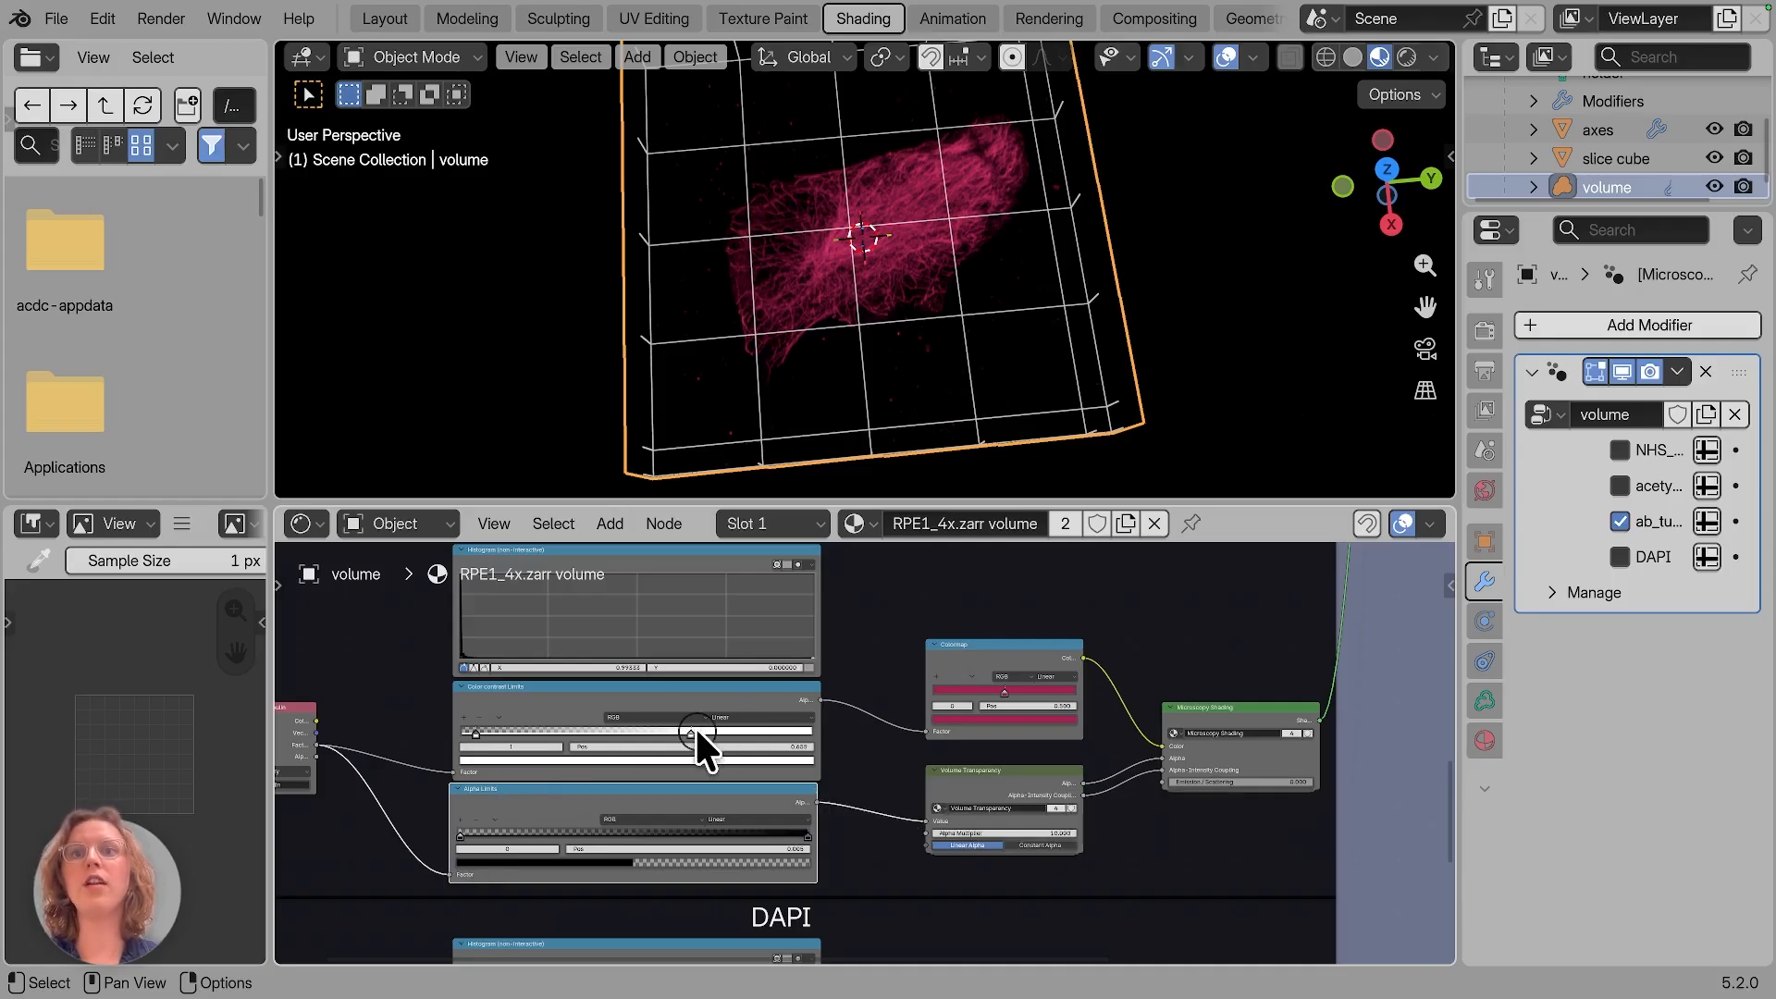
{"action": "left_click_drag", "start_coordinate": [550, 737], "coordinate": [553, 736]}
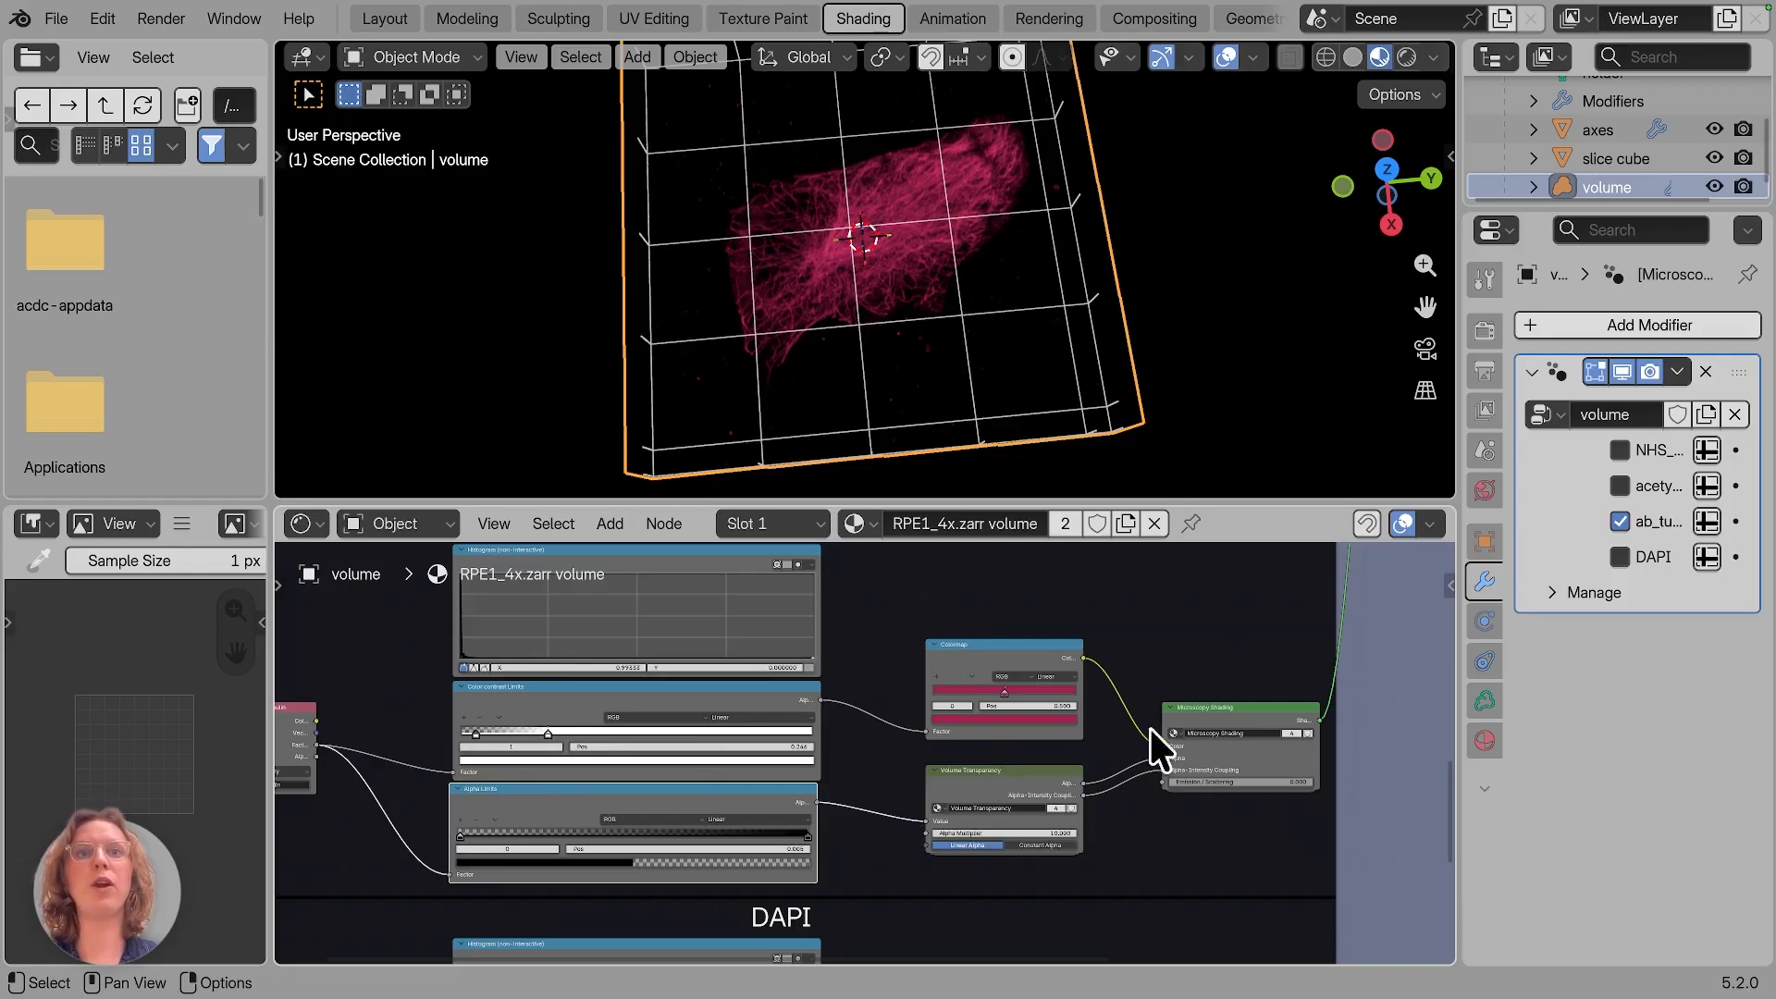
Step: Trace how the ab-tubulin contrast limits feed the Colormap, and the alpha limits feed Volume Transparency, into Microscopy Shading
{"action": "left_click", "coordinate": [1060, 652]}
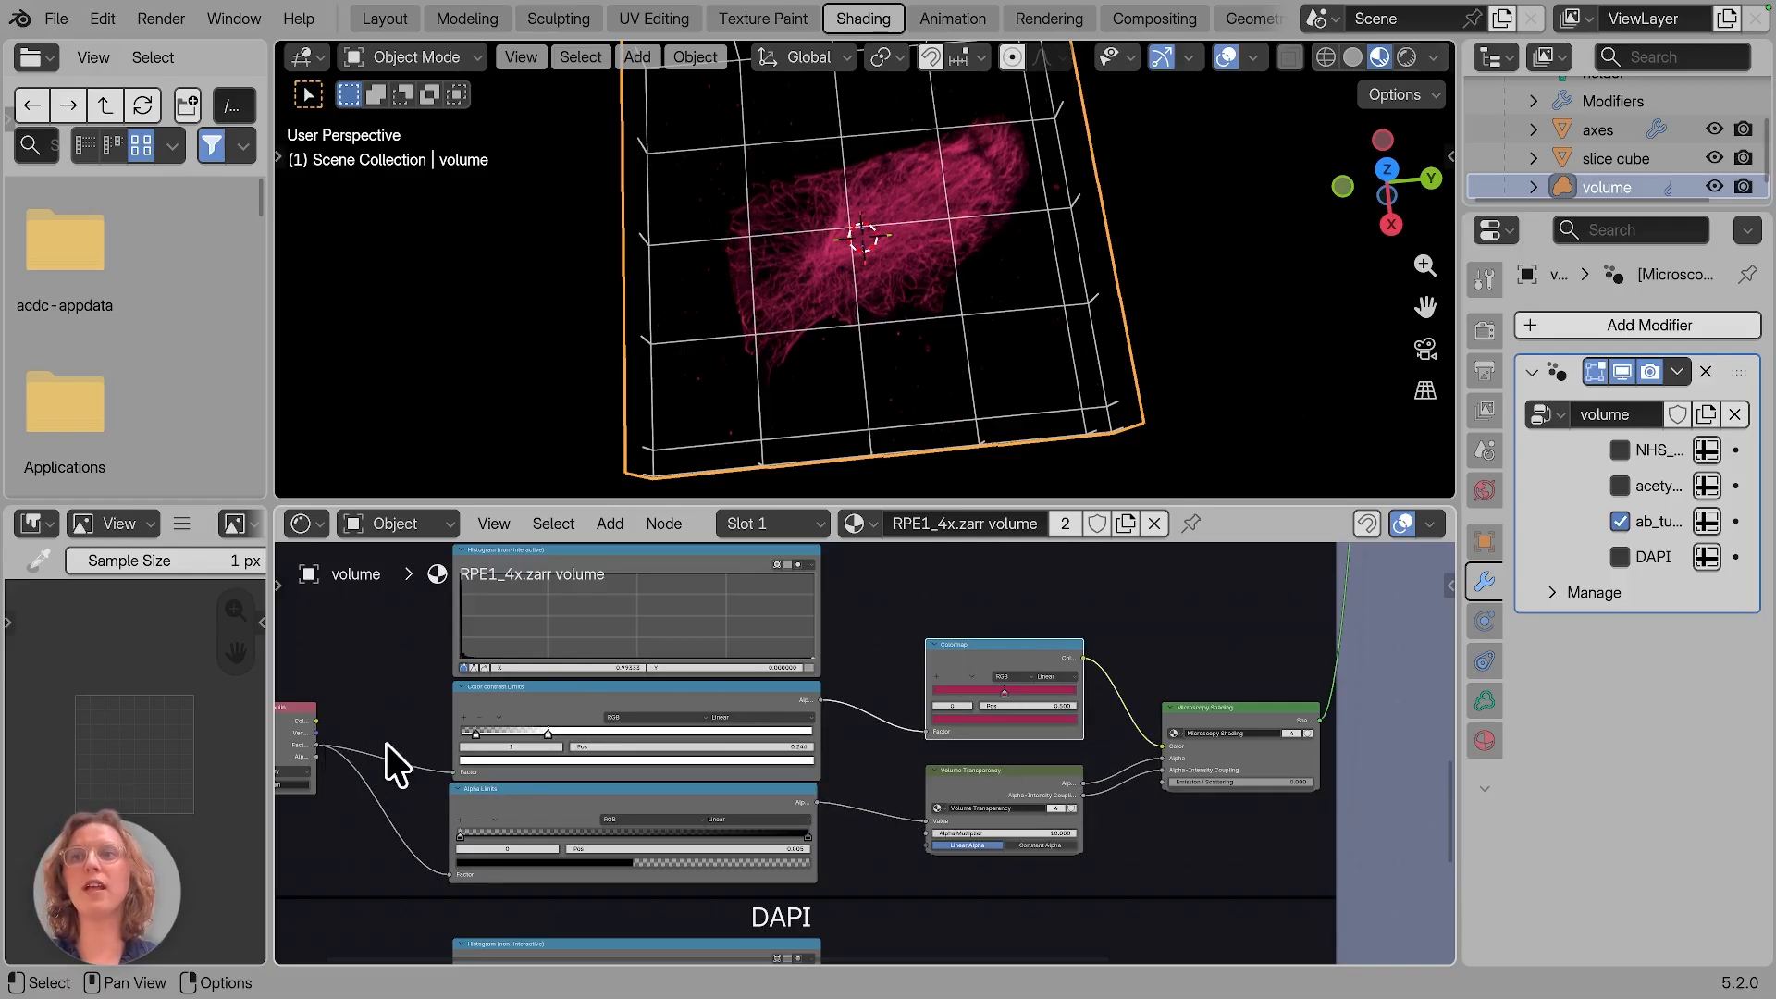
{"action": "left_click", "coordinate": [726, 687]}
{"action": "left_click", "coordinate": [996, 646]}
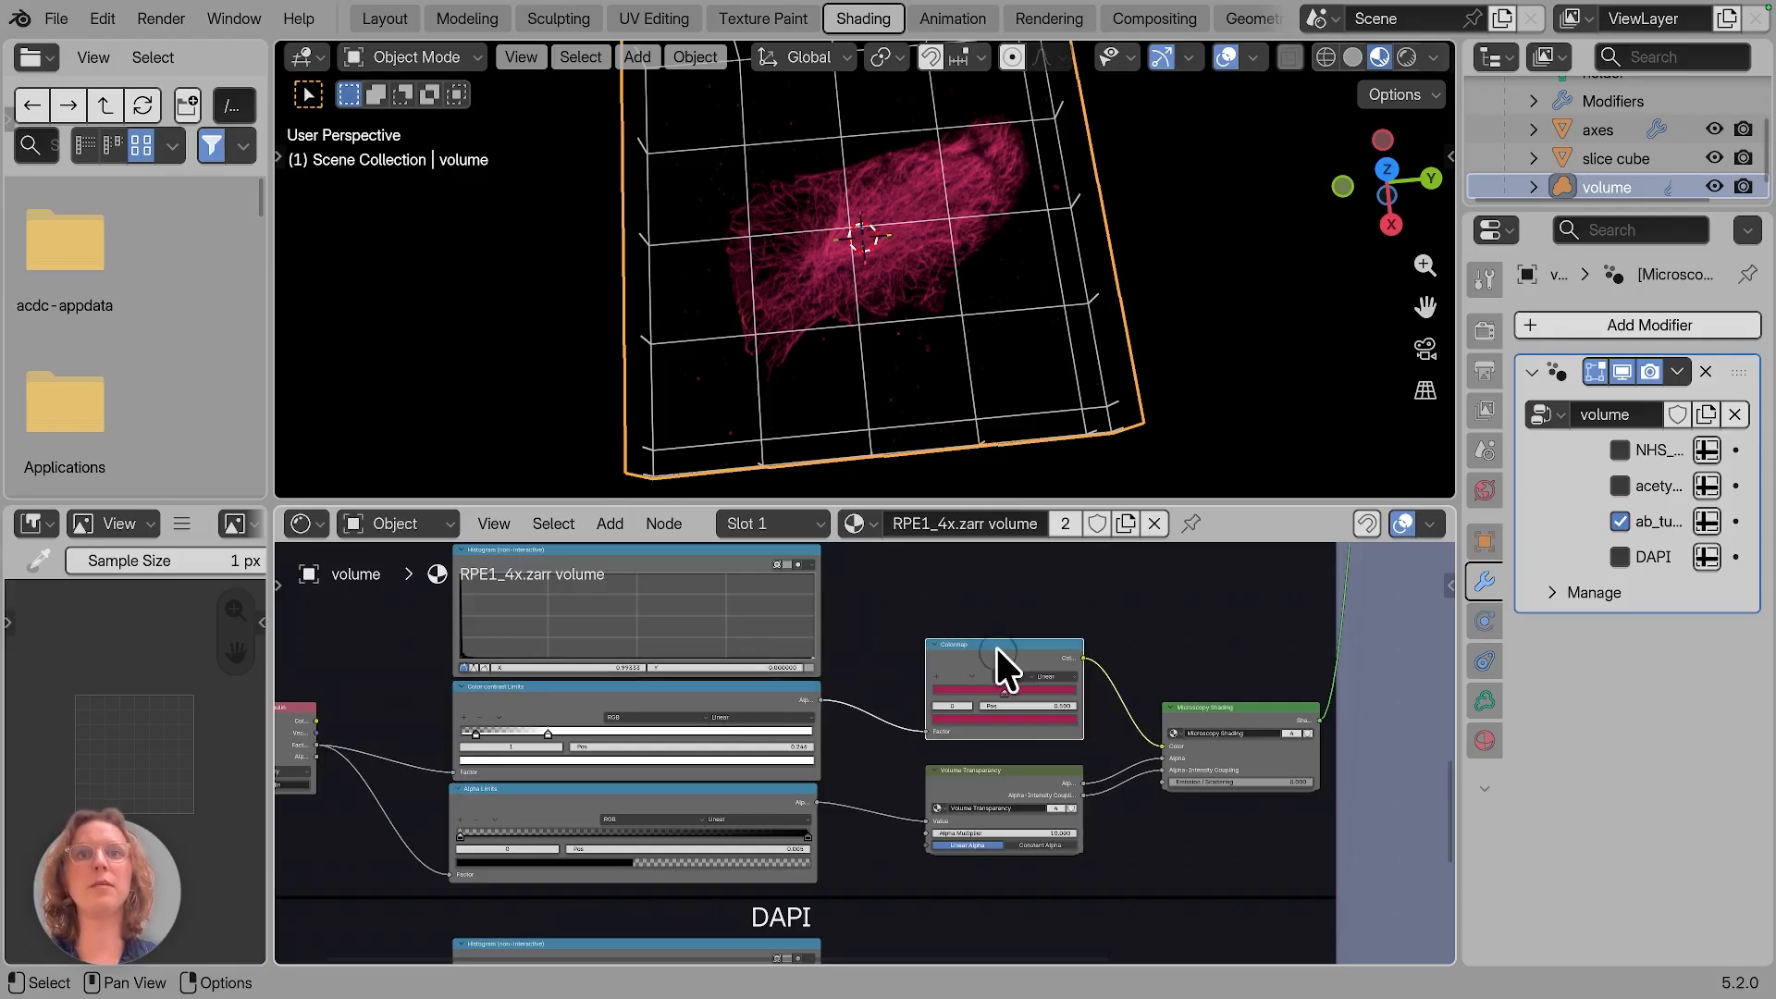
{"action": "left_click", "coordinate": [1283, 707]}
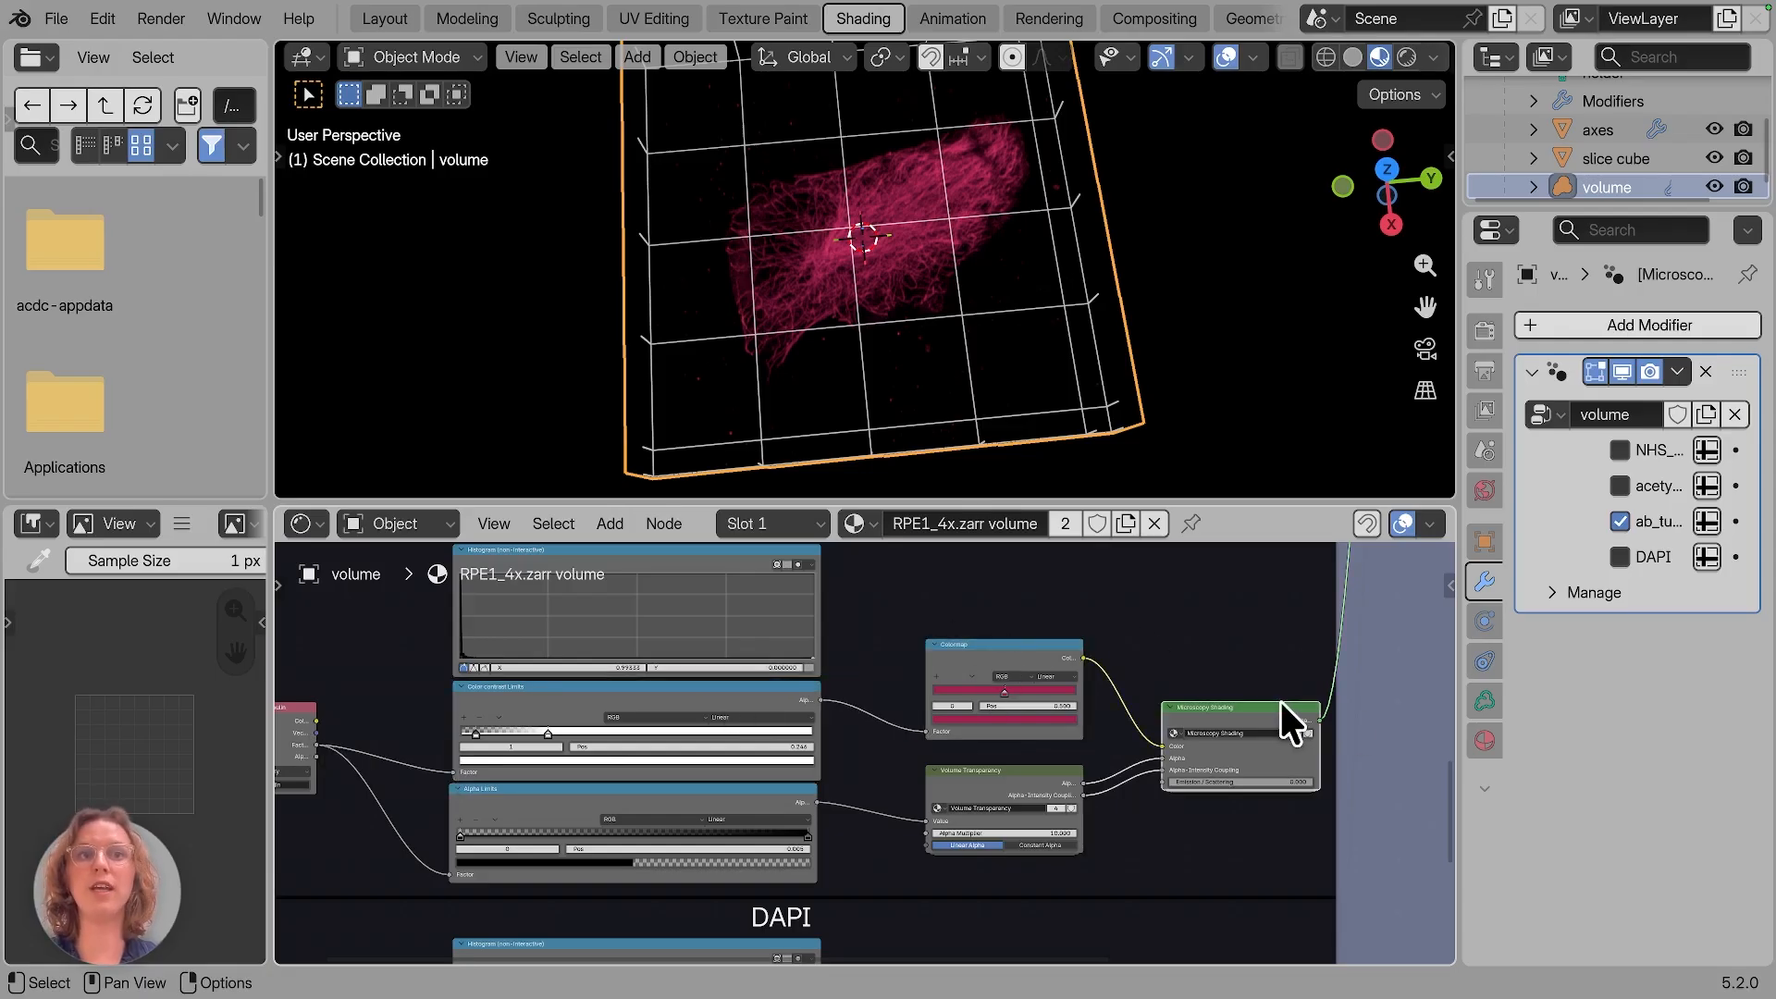
{"action": "left_click", "coordinate": [671, 800]}
{"action": "left_click", "coordinate": [1043, 768]}
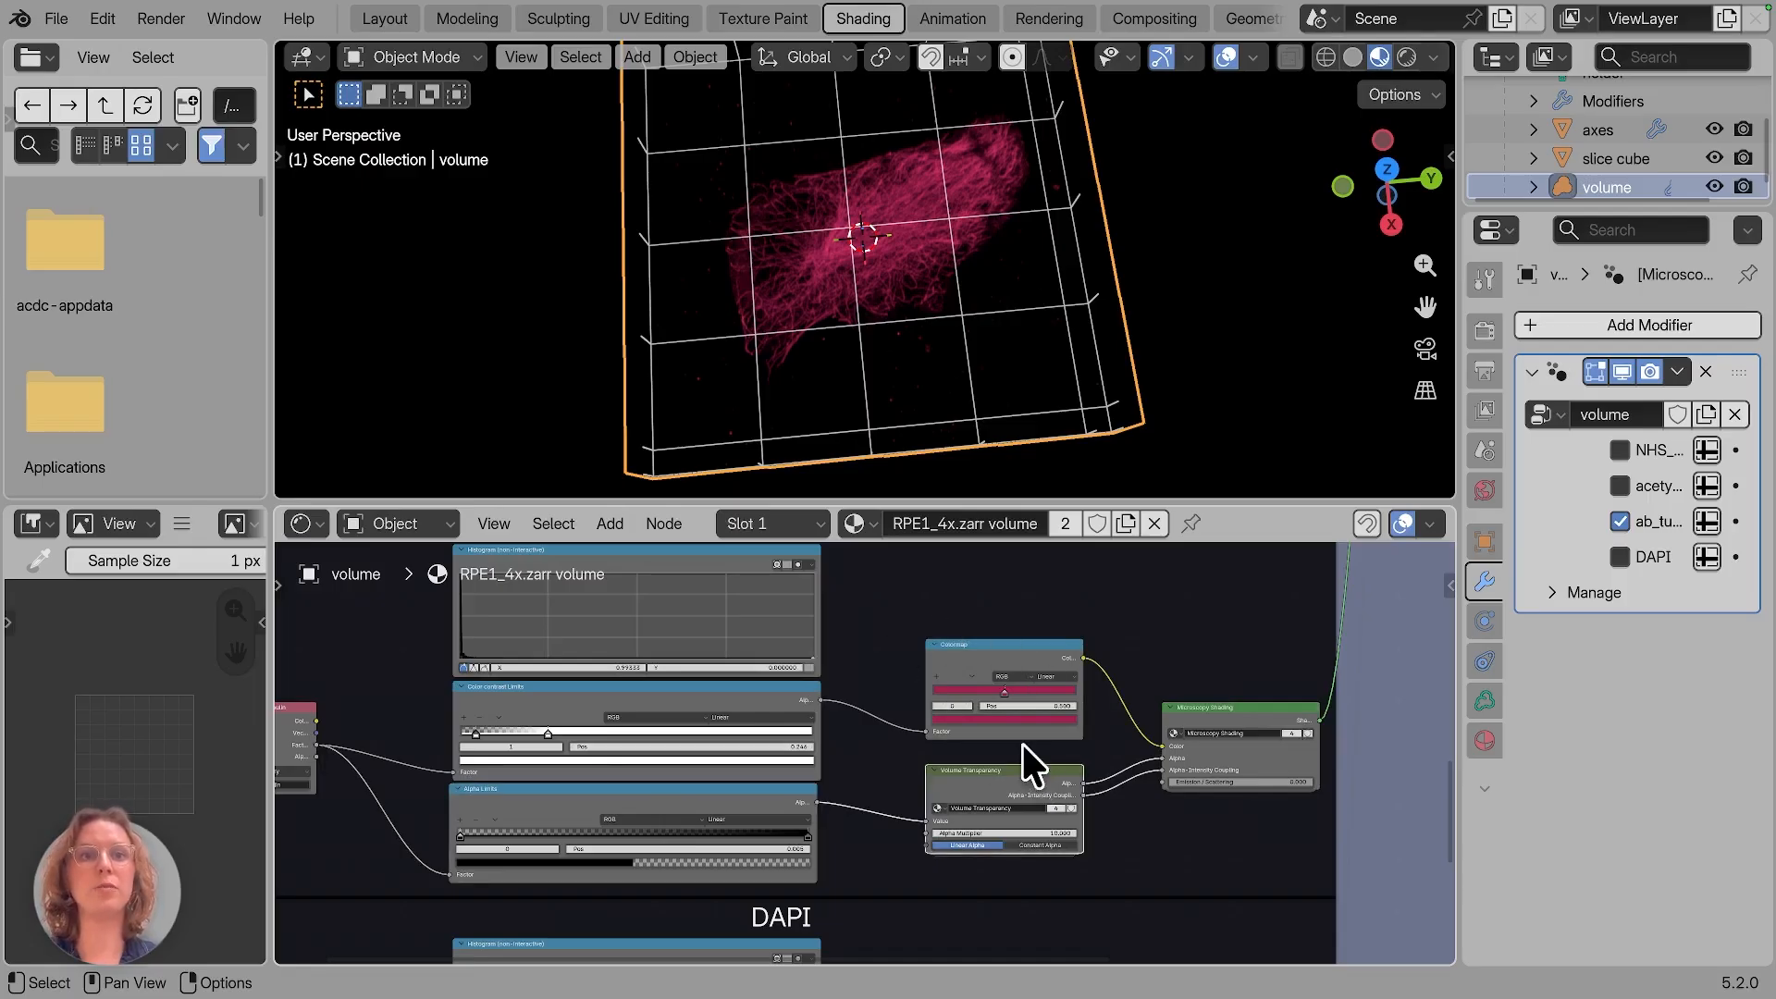
{"action": "left_click", "coordinate": [1255, 714]}
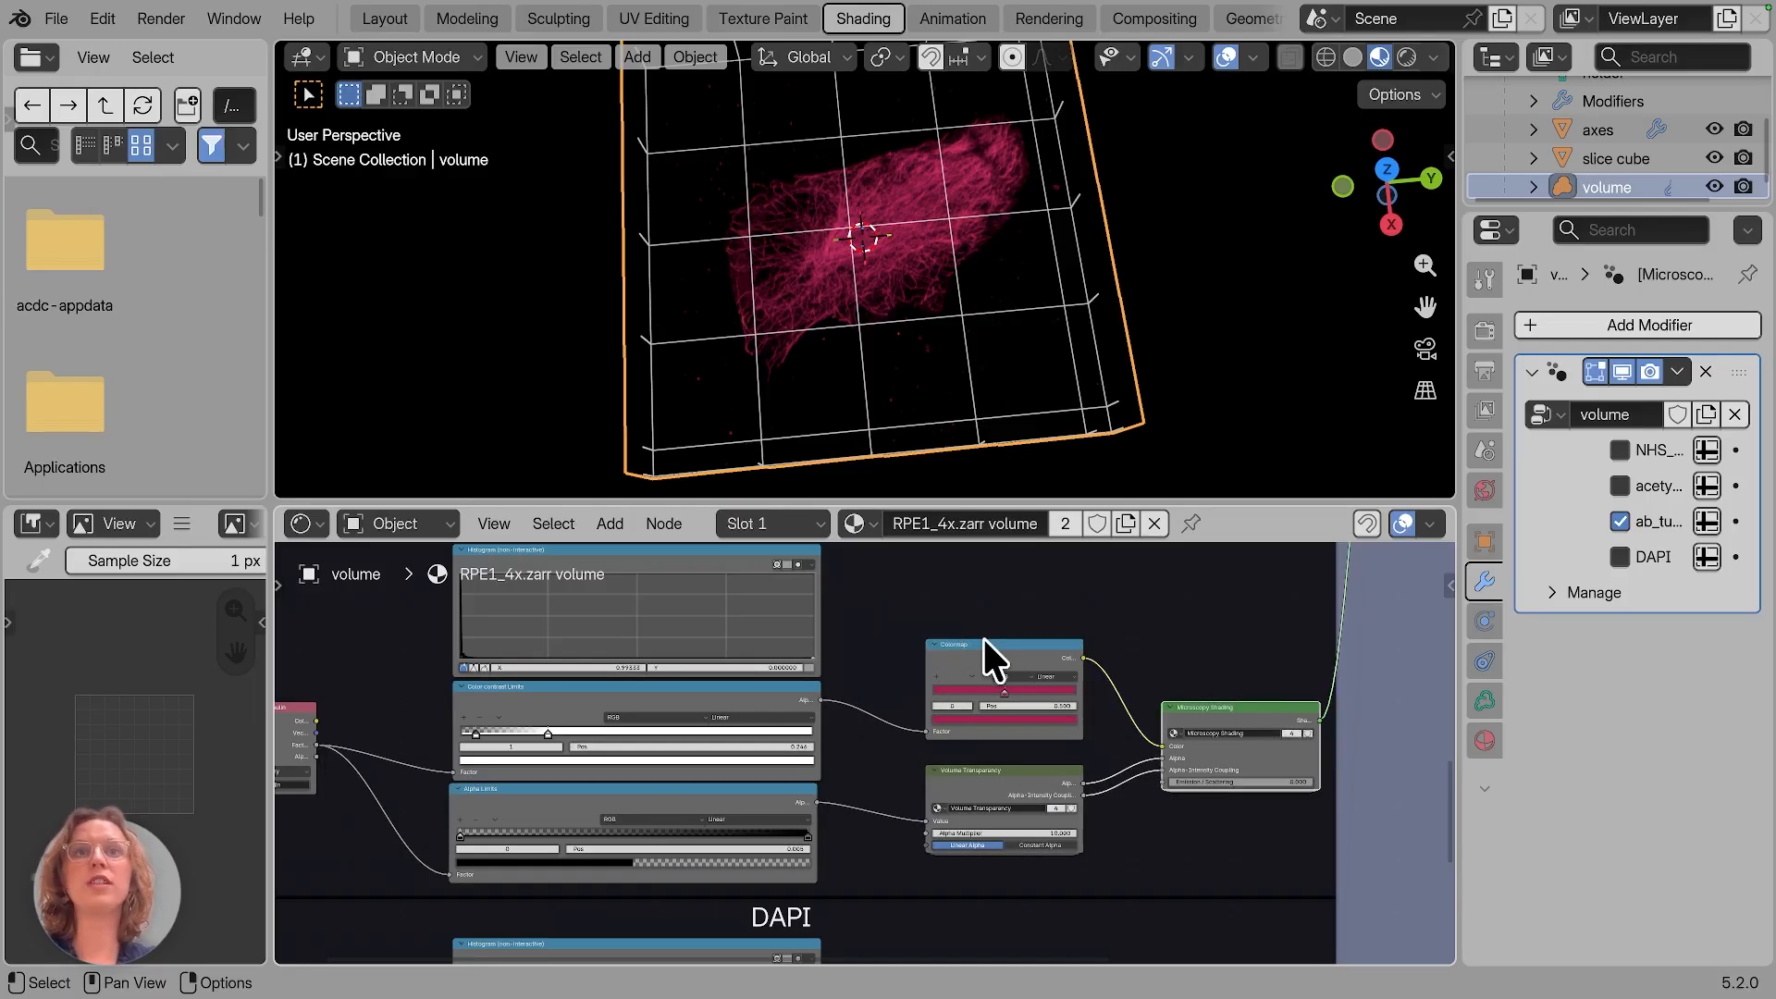
Step: Add a second color stop to the ab-tubulin Colormap, place it towards the ramp's high end and darken its color
{"action": "left_click", "coordinate": [935, 673]}
{"action": "left_click_drag", "start_coordinate": [1006, 688], "coordinate": [1053, 688]}
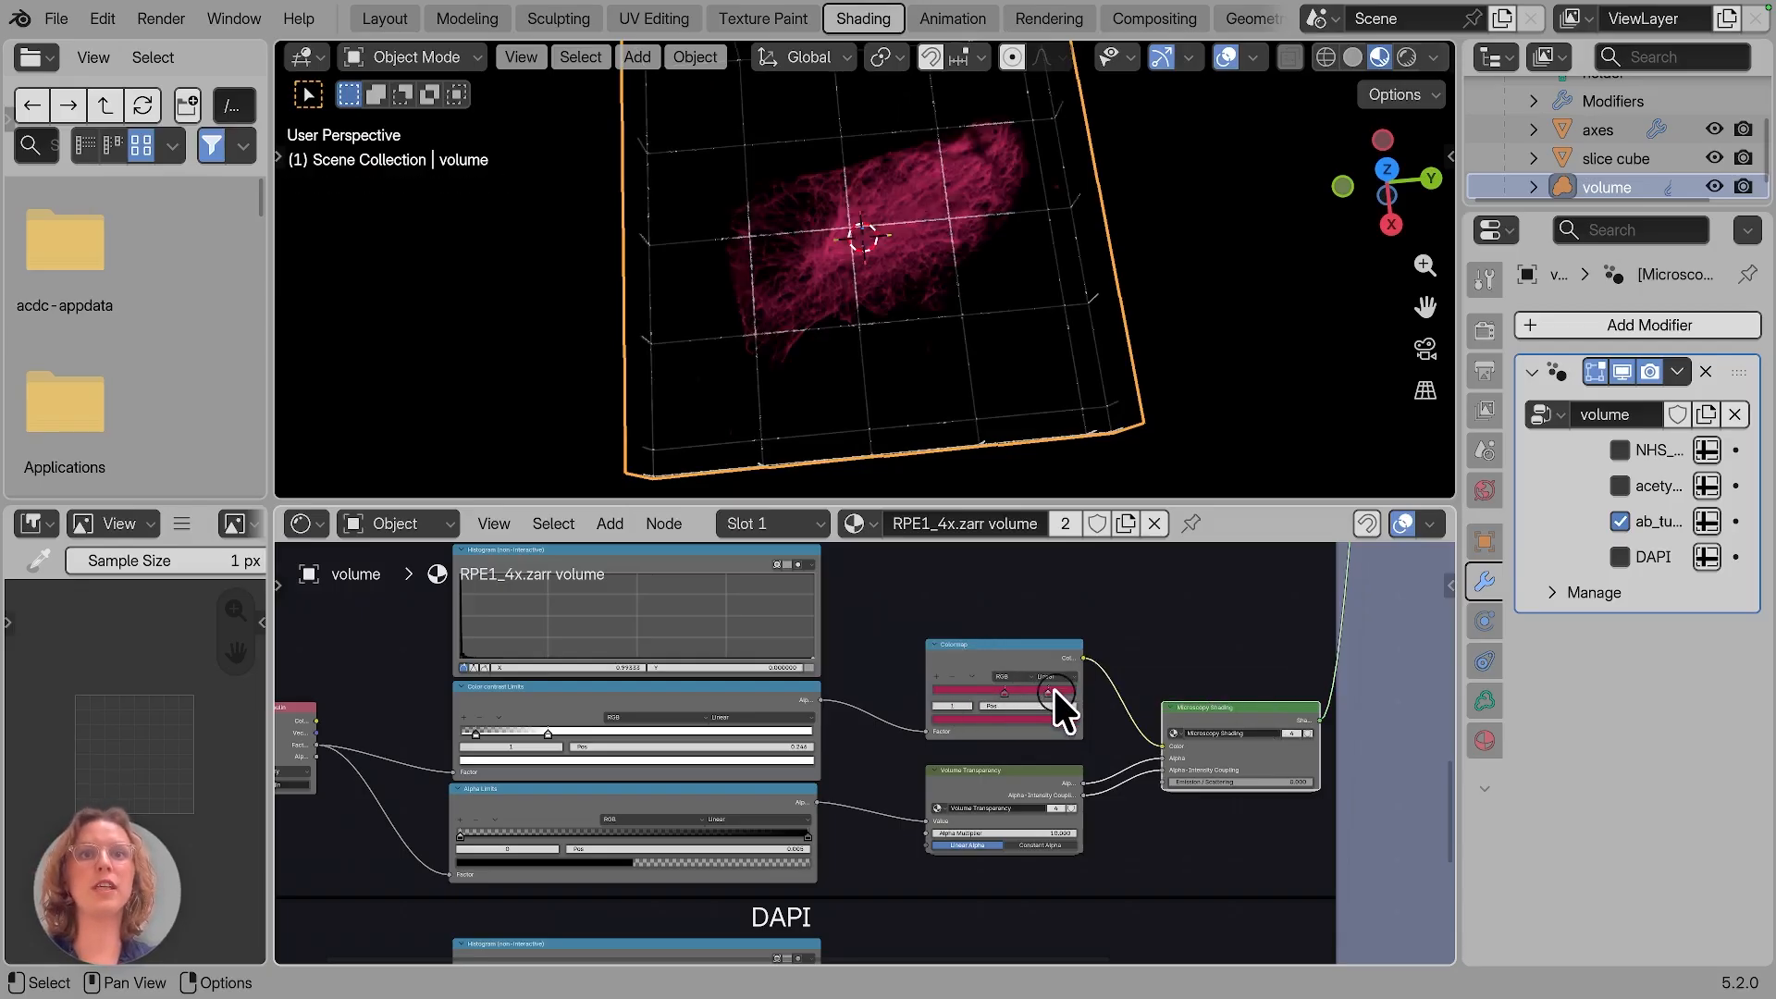
{"action": "left_click", "coordinate": [1007, 692]}
{"action": "left_click", "coordinate": [1000, 718]}
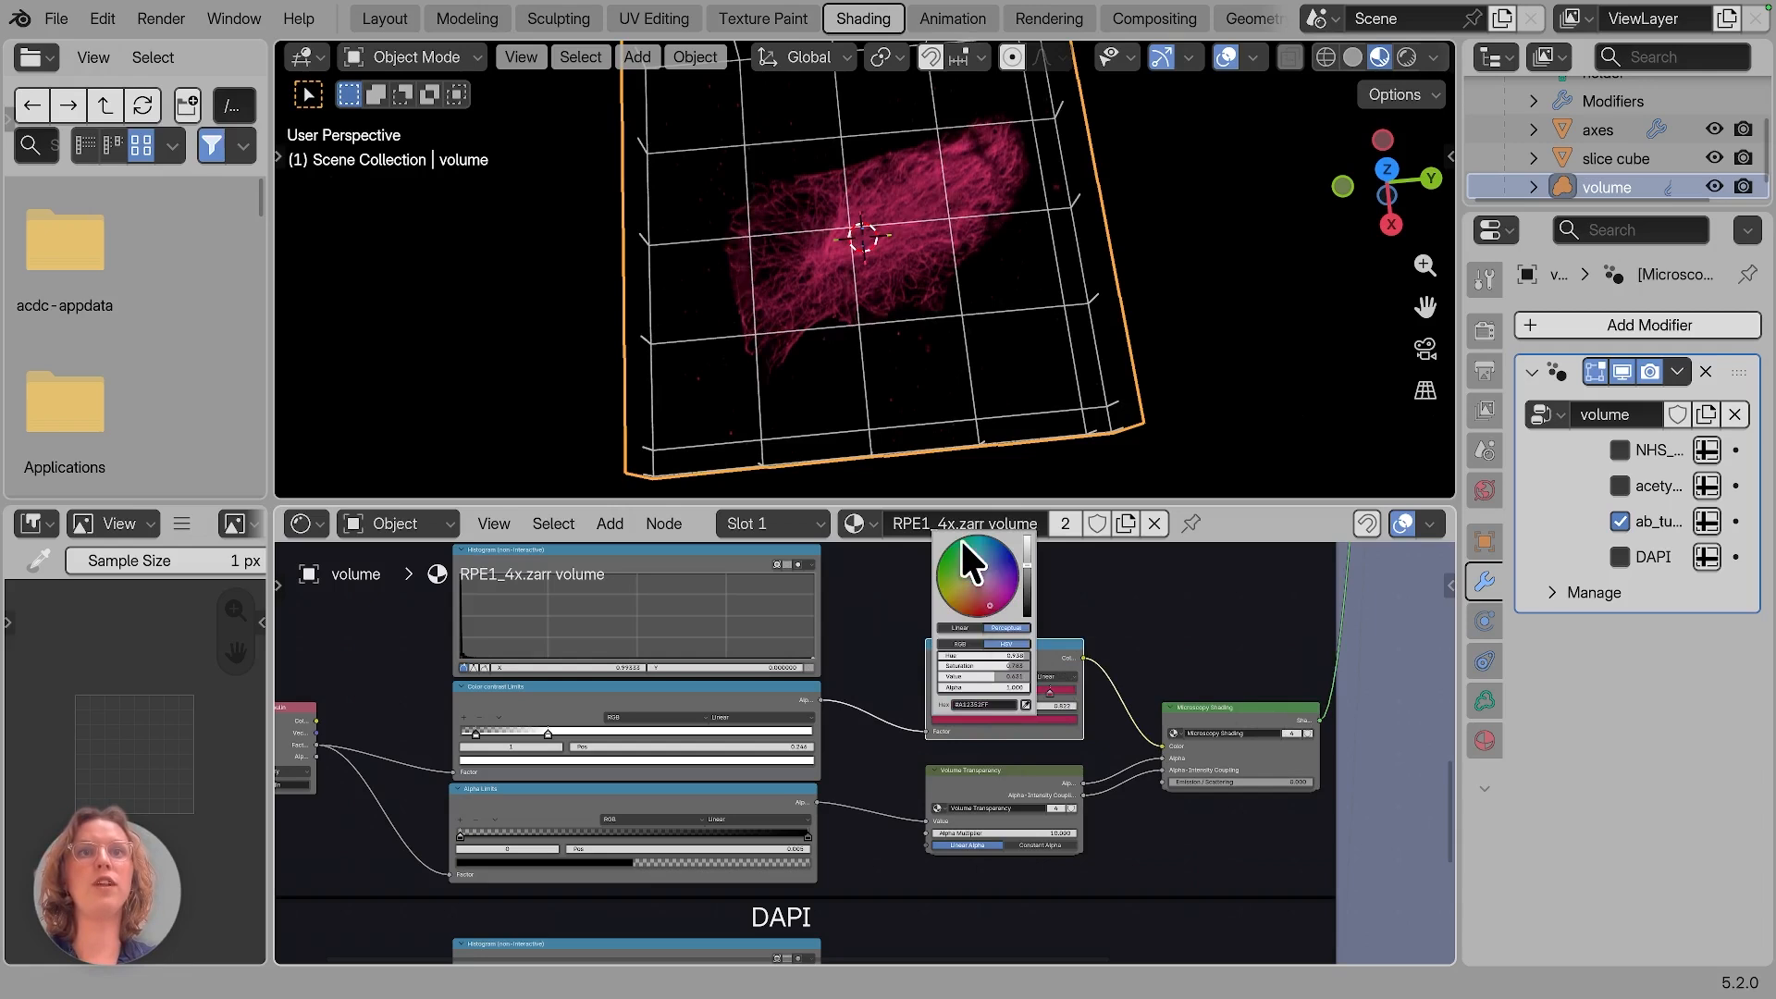
{"action": "left_click", "coordinate": [1025, 584]}
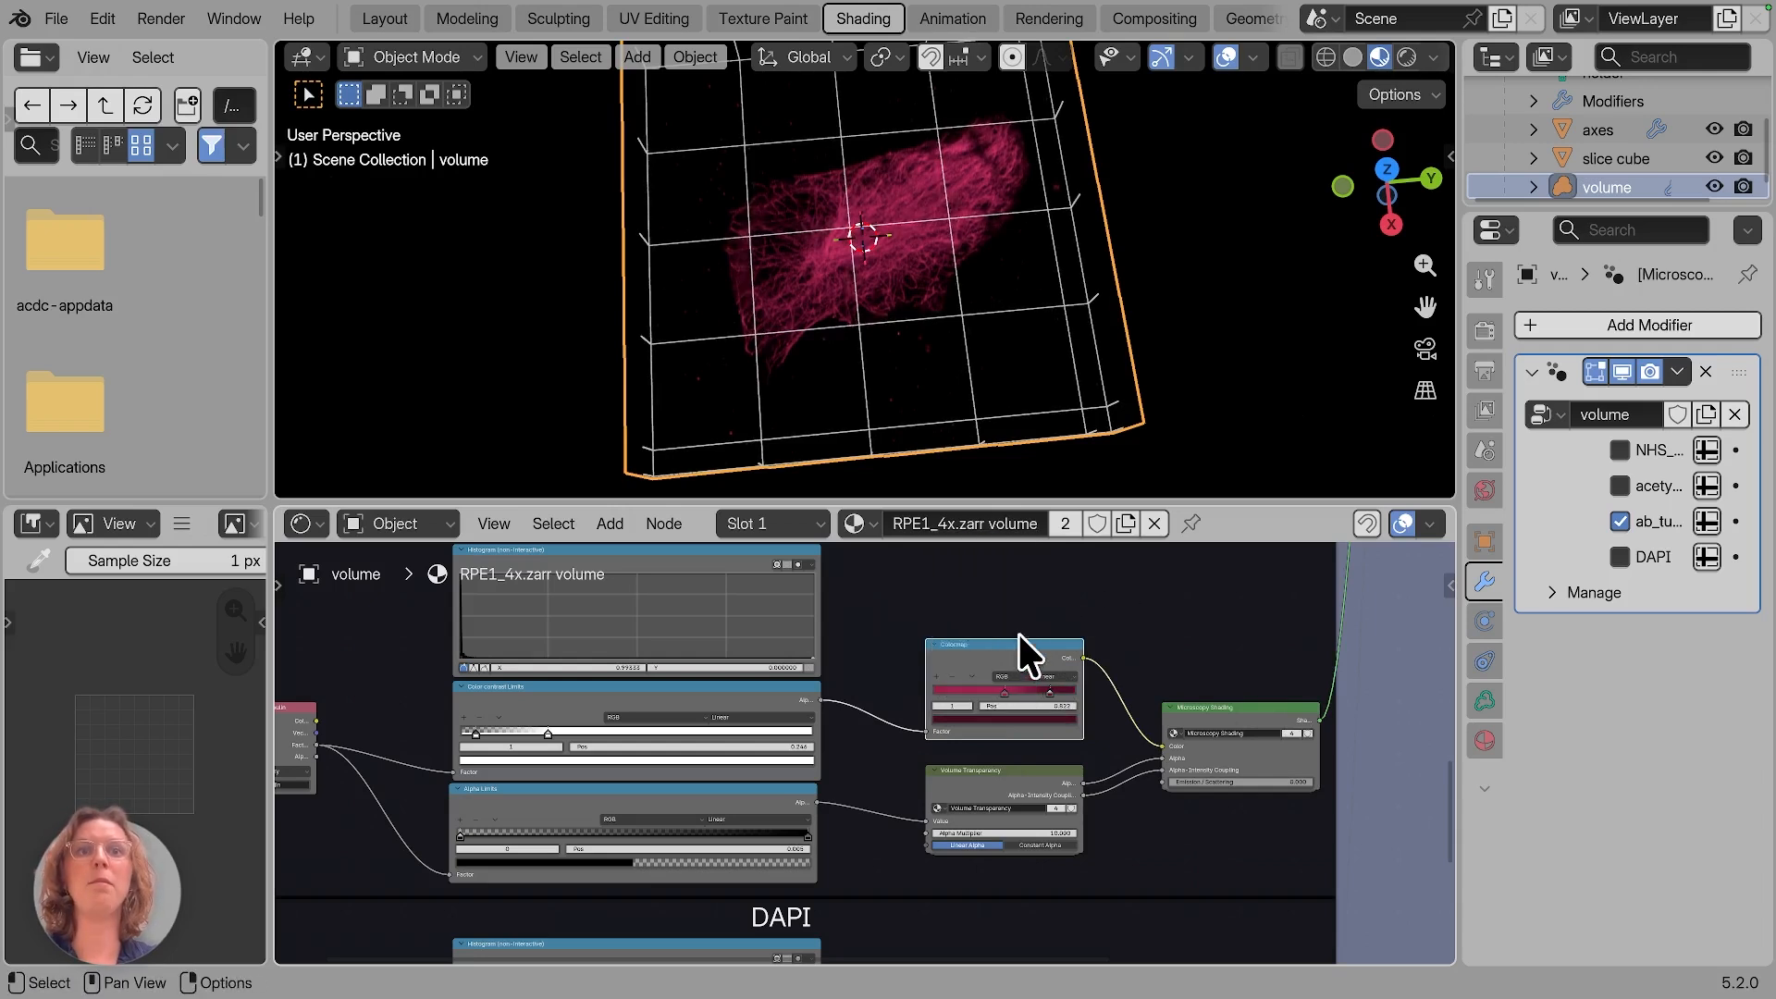
Step: Replace the ab-tubulin Colormap's LUT with the sequential plasma colormap
{"action": "right_click", "coordinate": [1016, 647]}
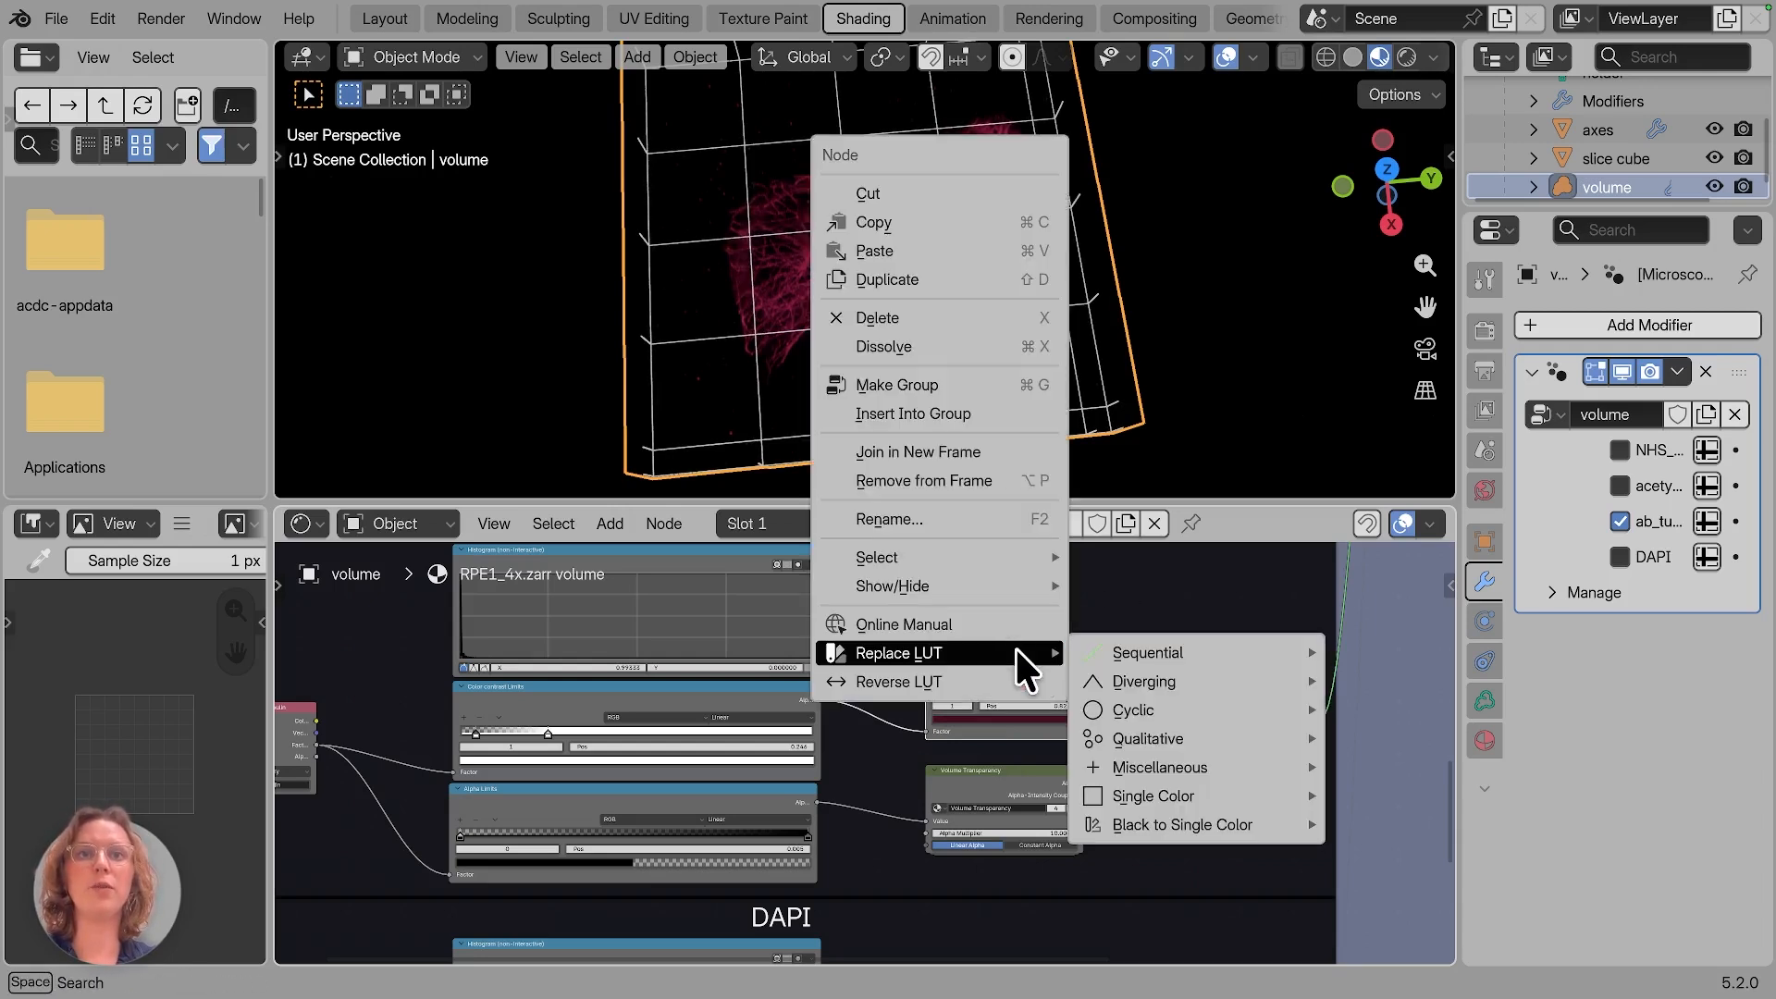
{"action": "key", "text": "Escape"}
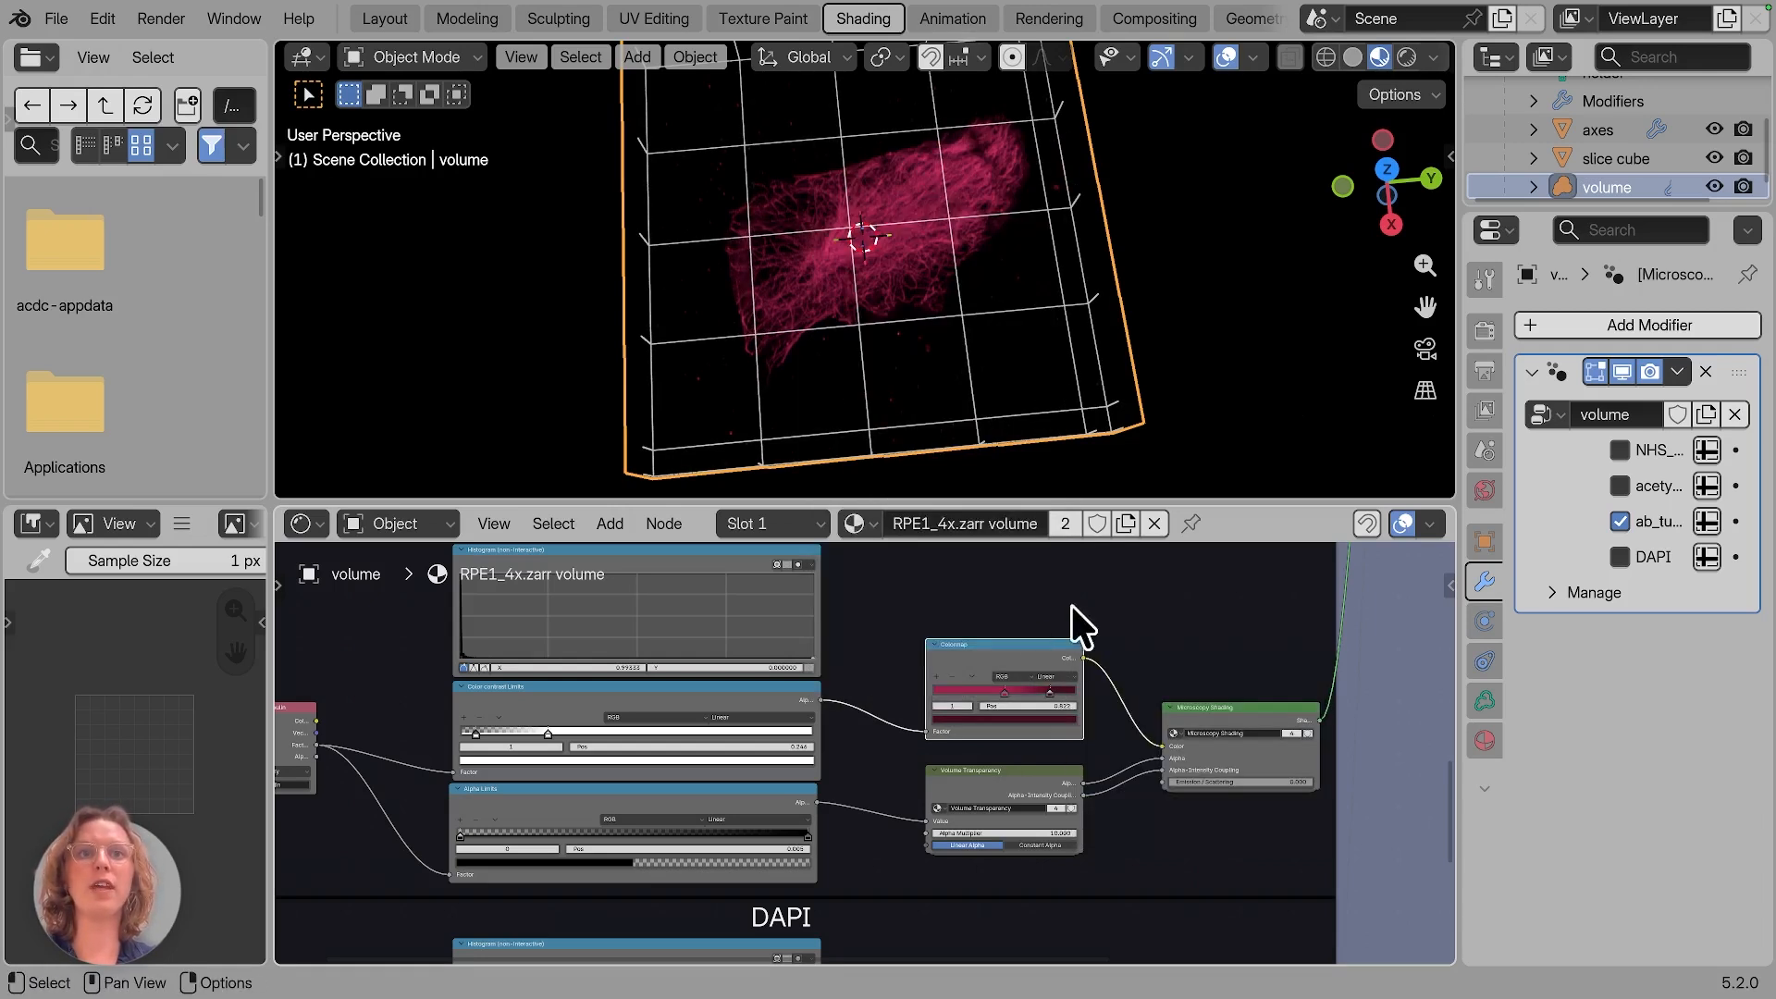
{"action": "right_click", "coordinate": [1029, 642]}
{"action": "mouse_move", "coordinate": [1027, 648]}
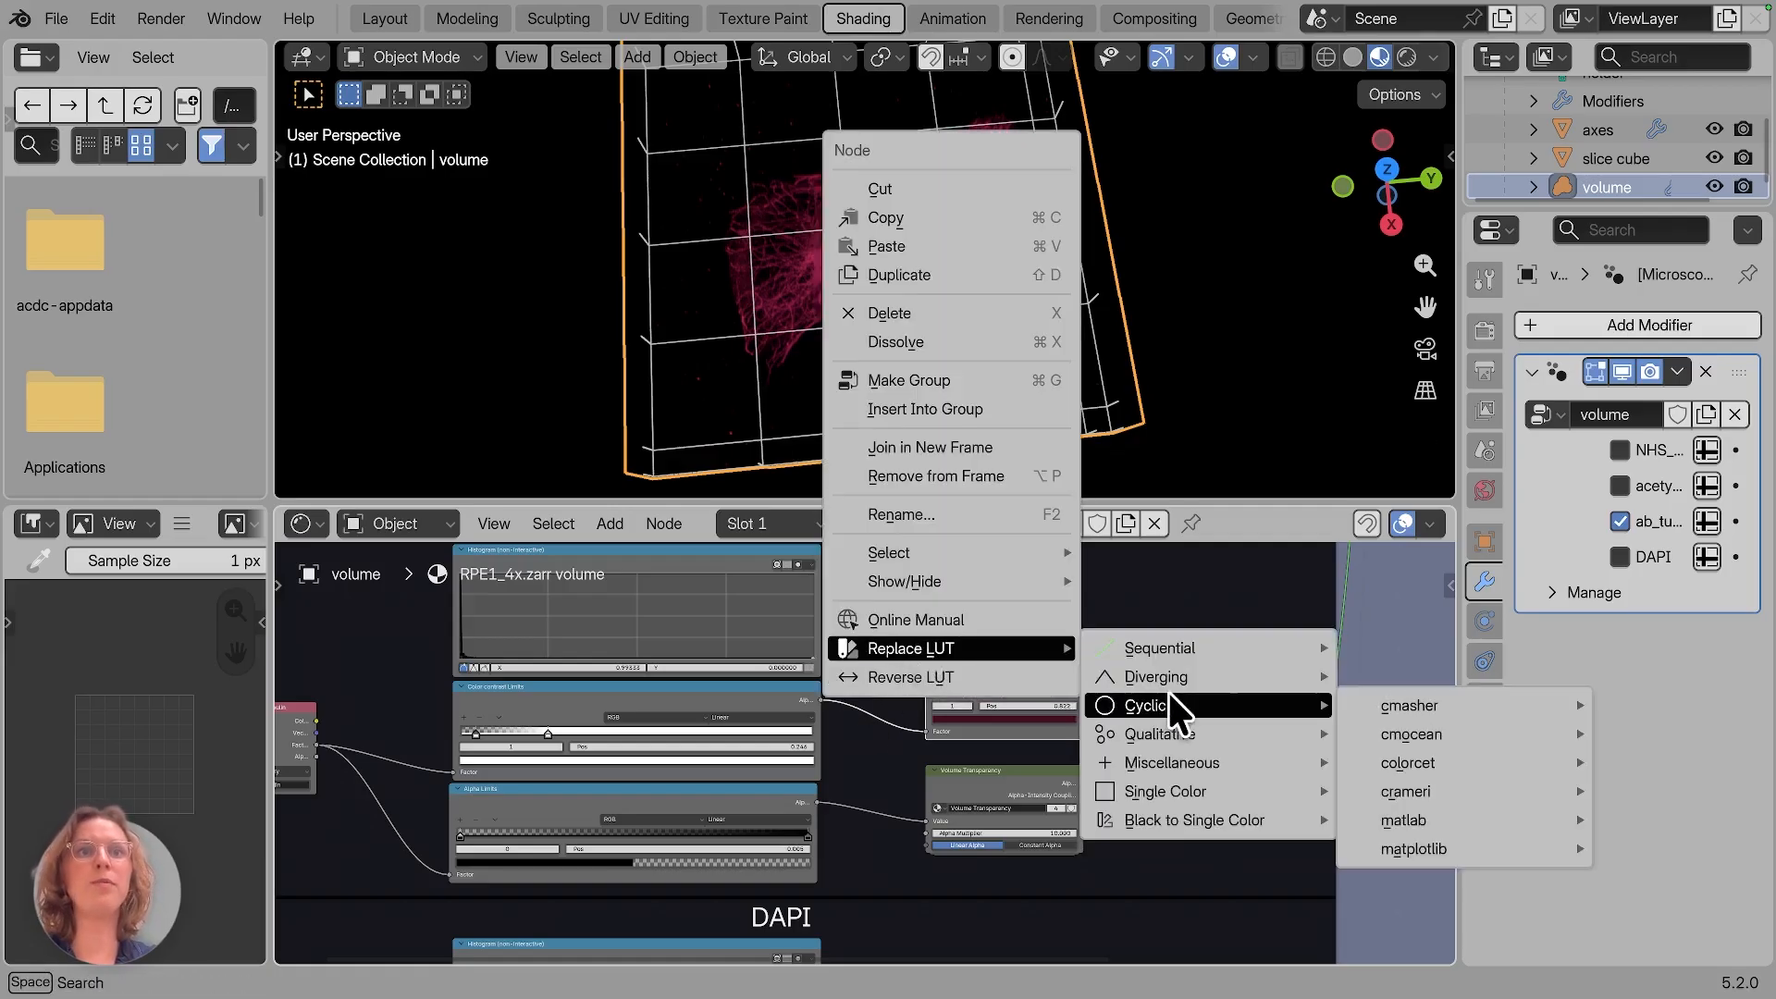
{"action": "mouse_move", "coordinate": [1164, 678]}
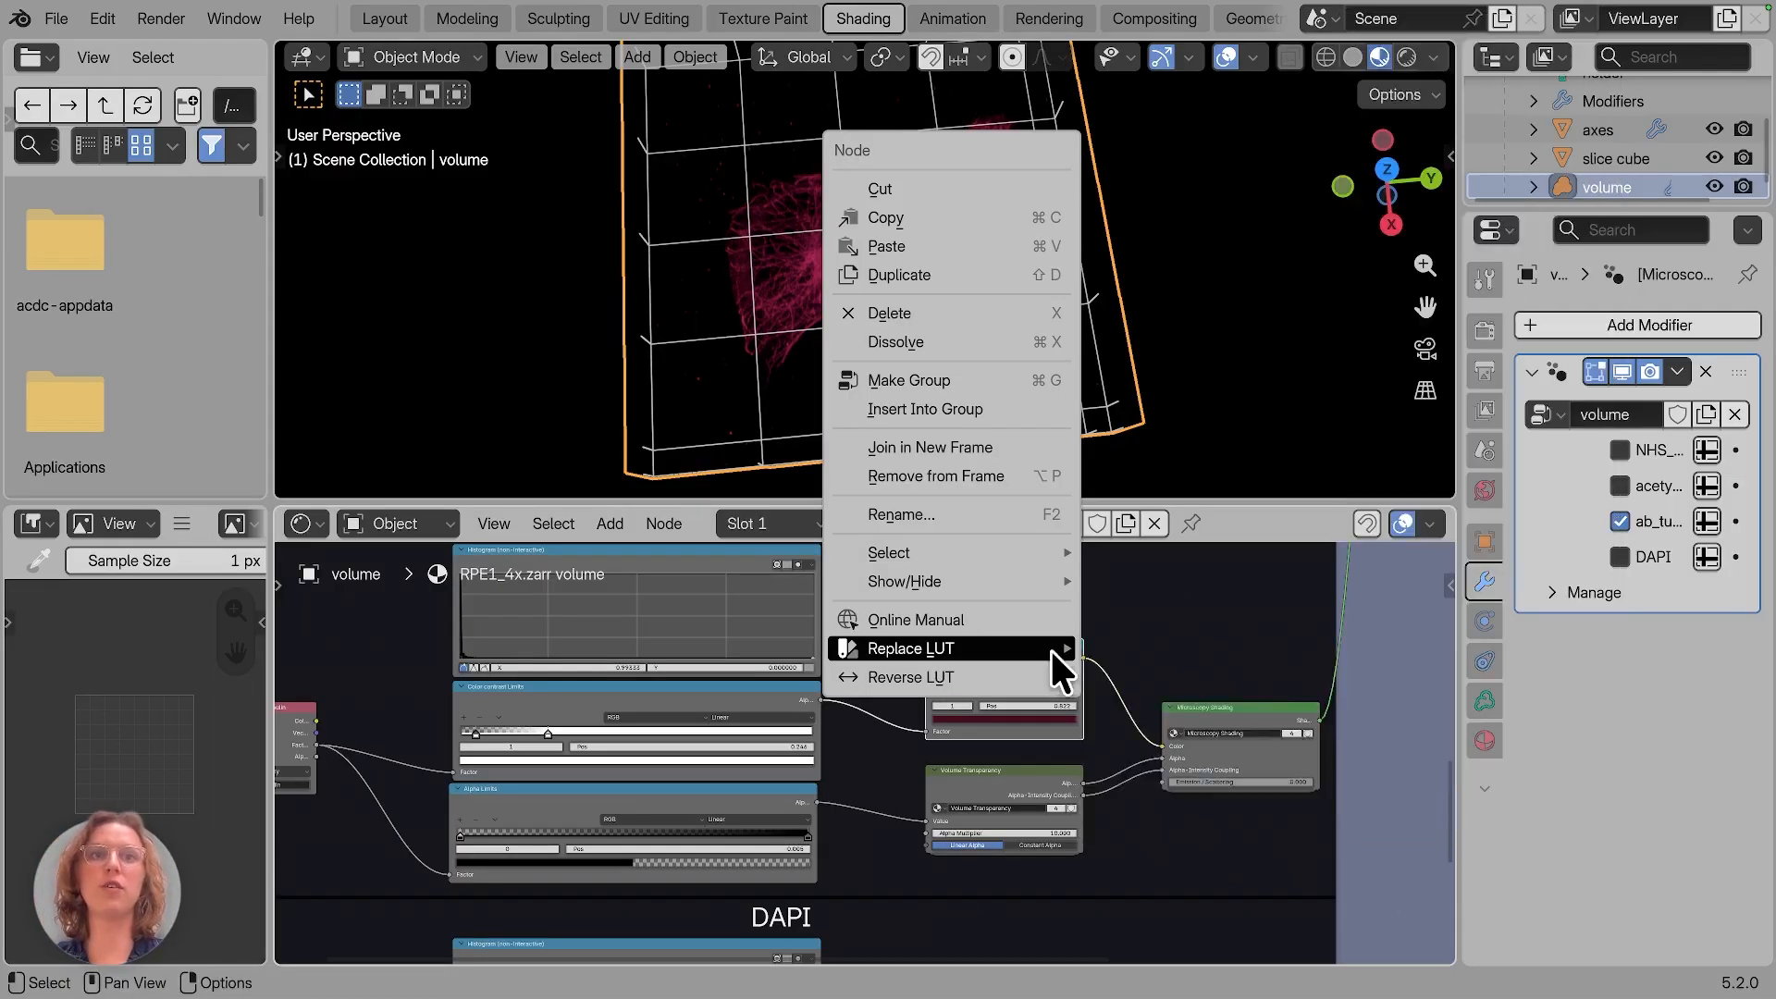
{"action": "mouse_move", "coordinate": [1173, 647]}
{"action": "mouse_move", "coordinate": [1379, 131]}
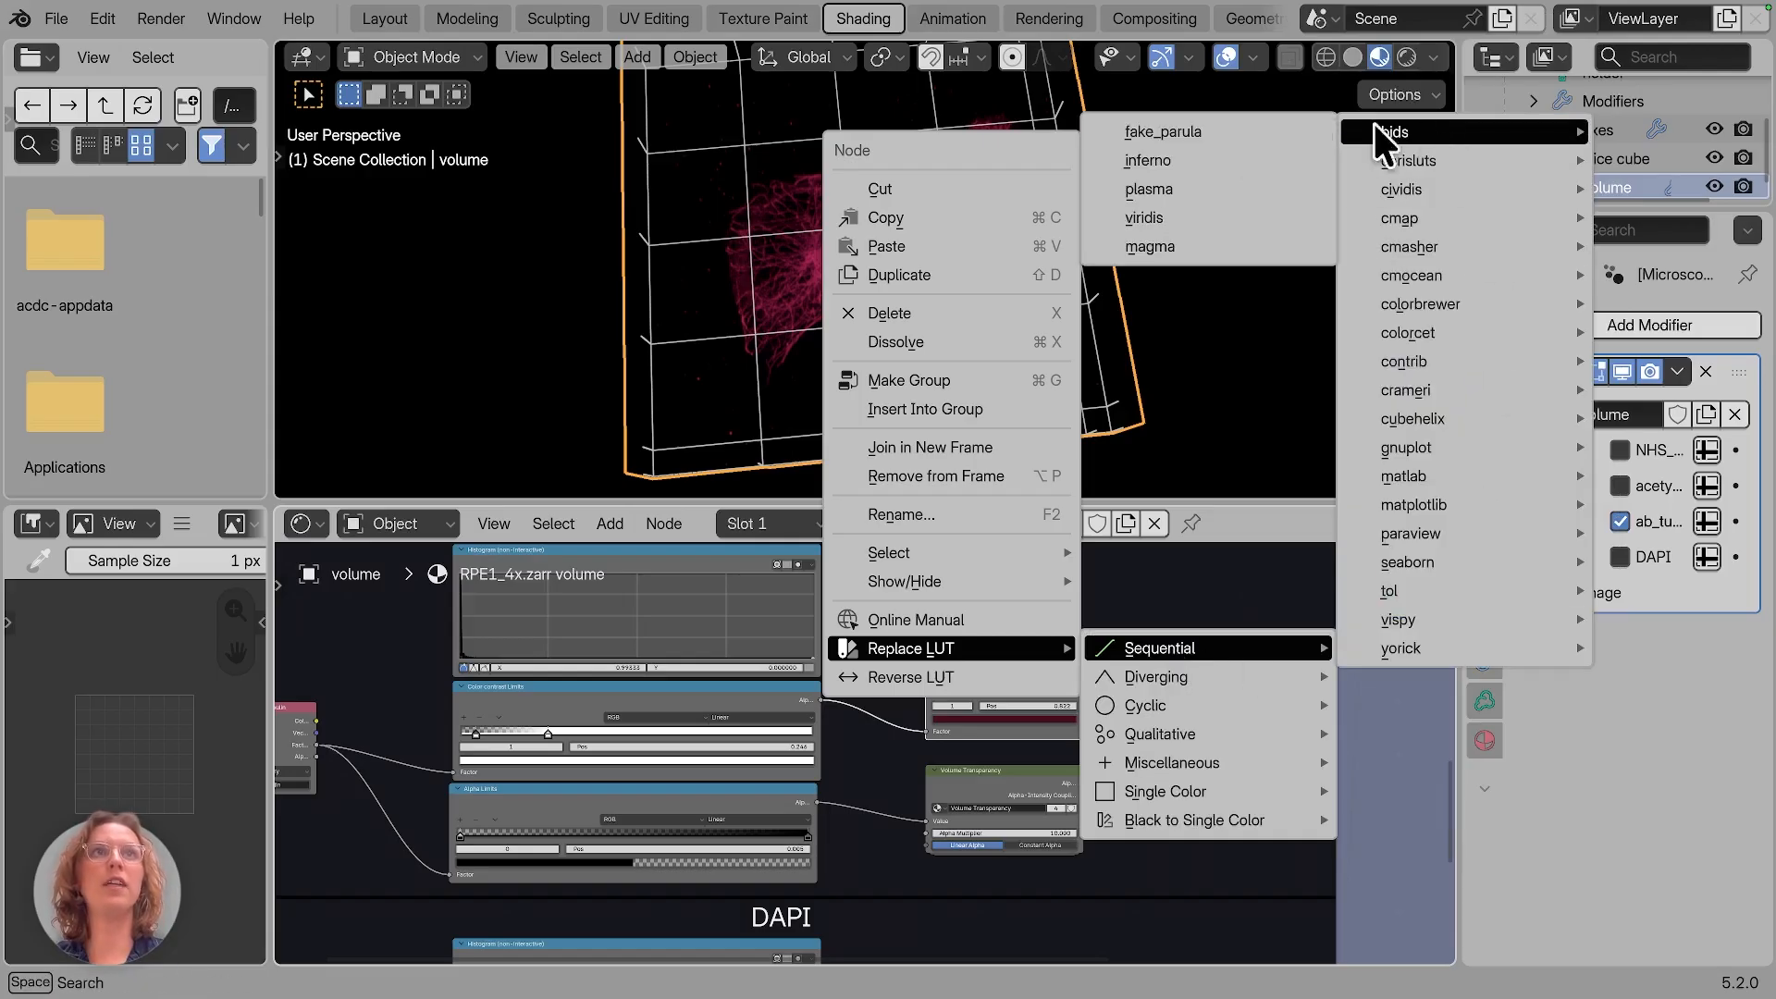
{"action": "left_click", "coordinate": [1242, 186]}
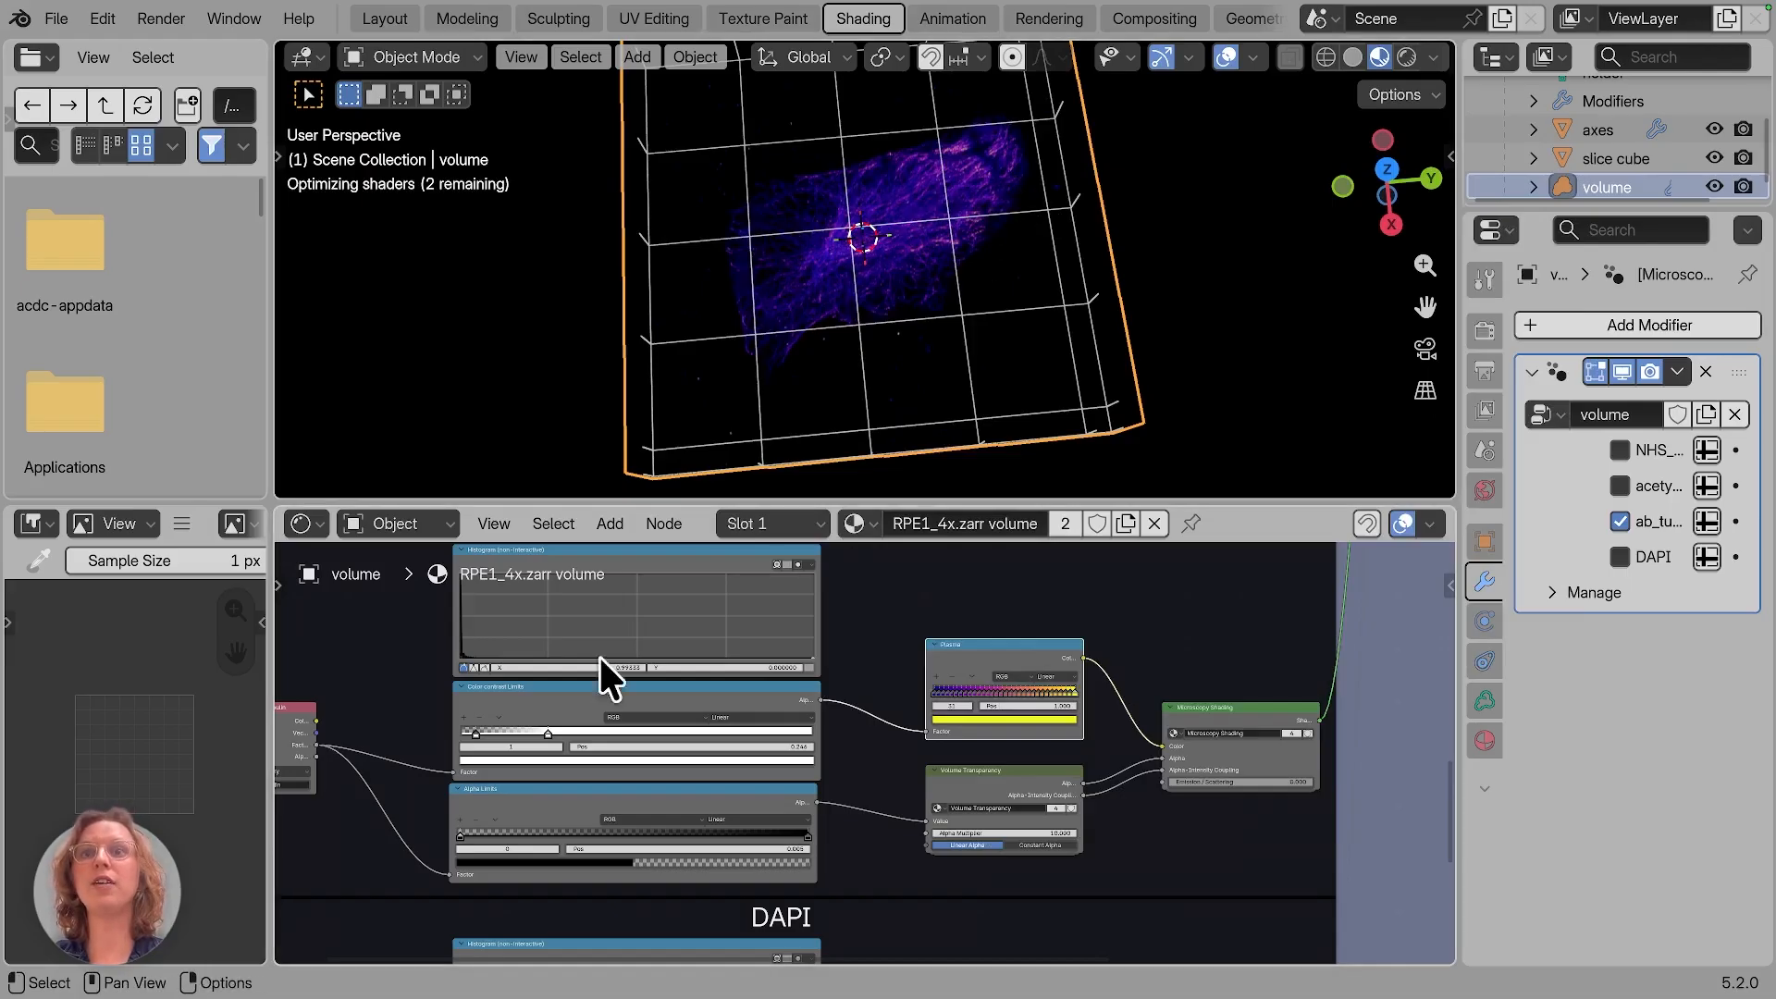
Step: Tighten the ab-tubulin color contrast limits towards the ramp's low end and keep the Alpha Limits' upper stop at 1.000
{"action": "left_click", "coordinate": [475, 732]}
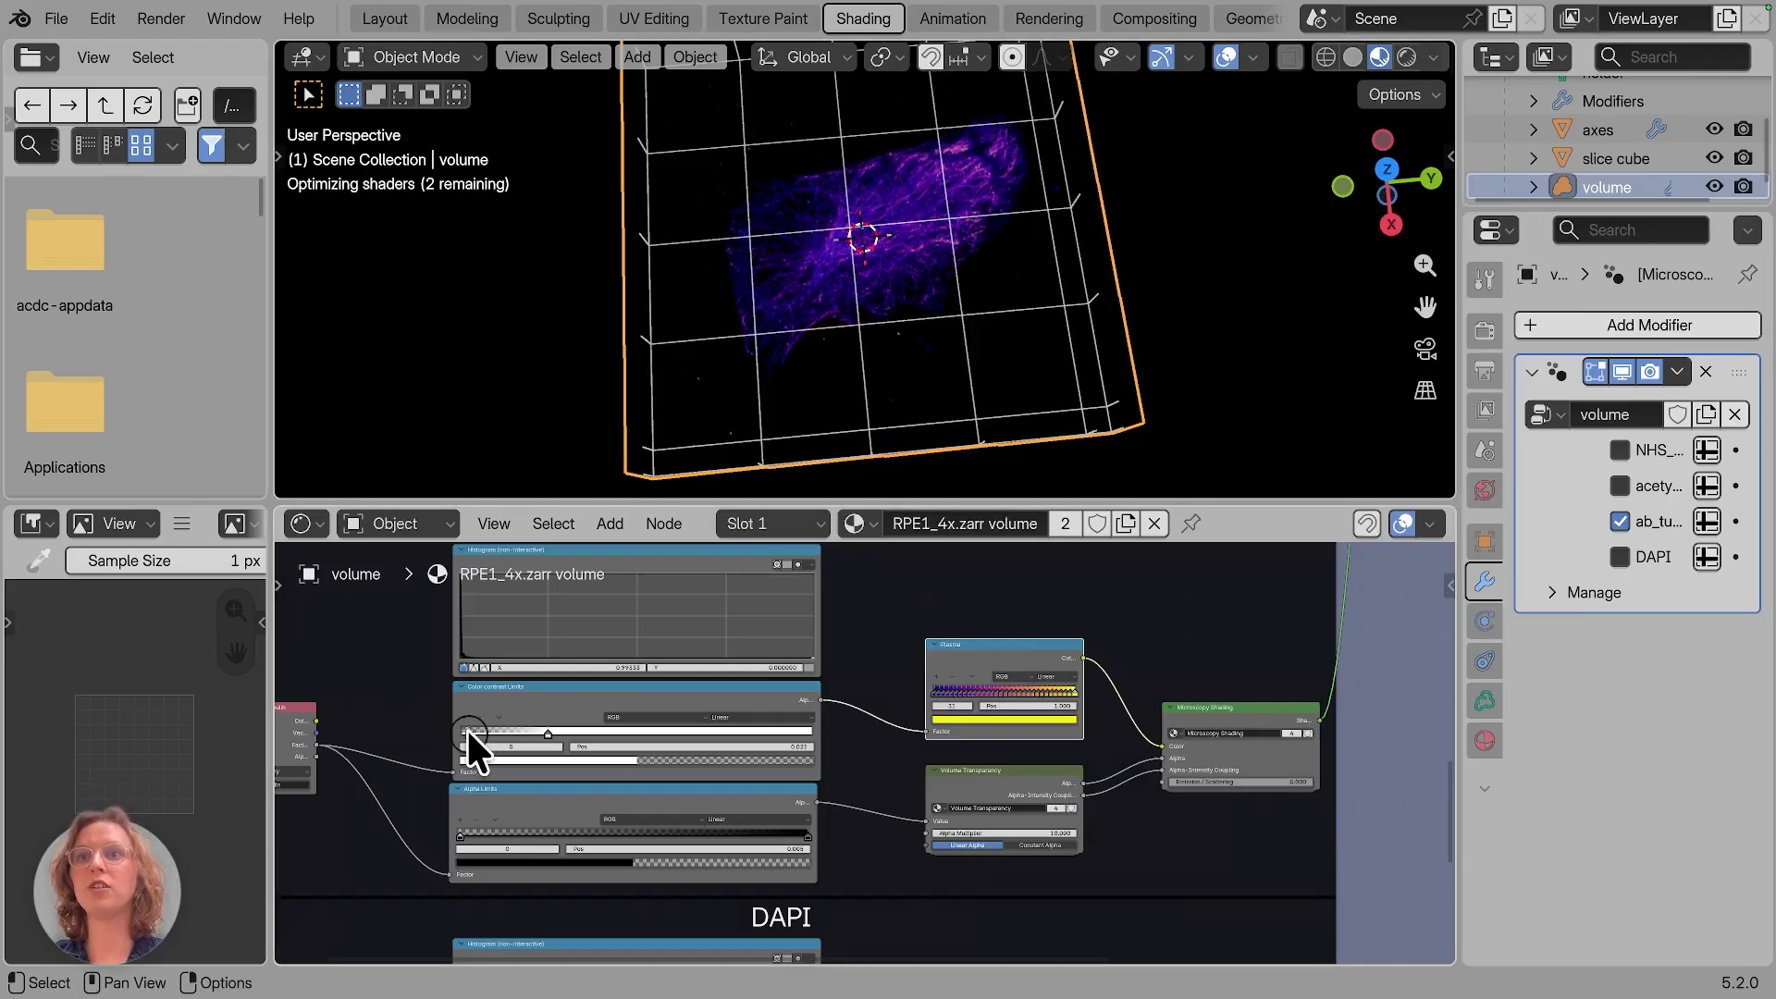
{"action": "left_click_drag", "start_coordinate": [549, 730], "coordinate": [490, 725]}
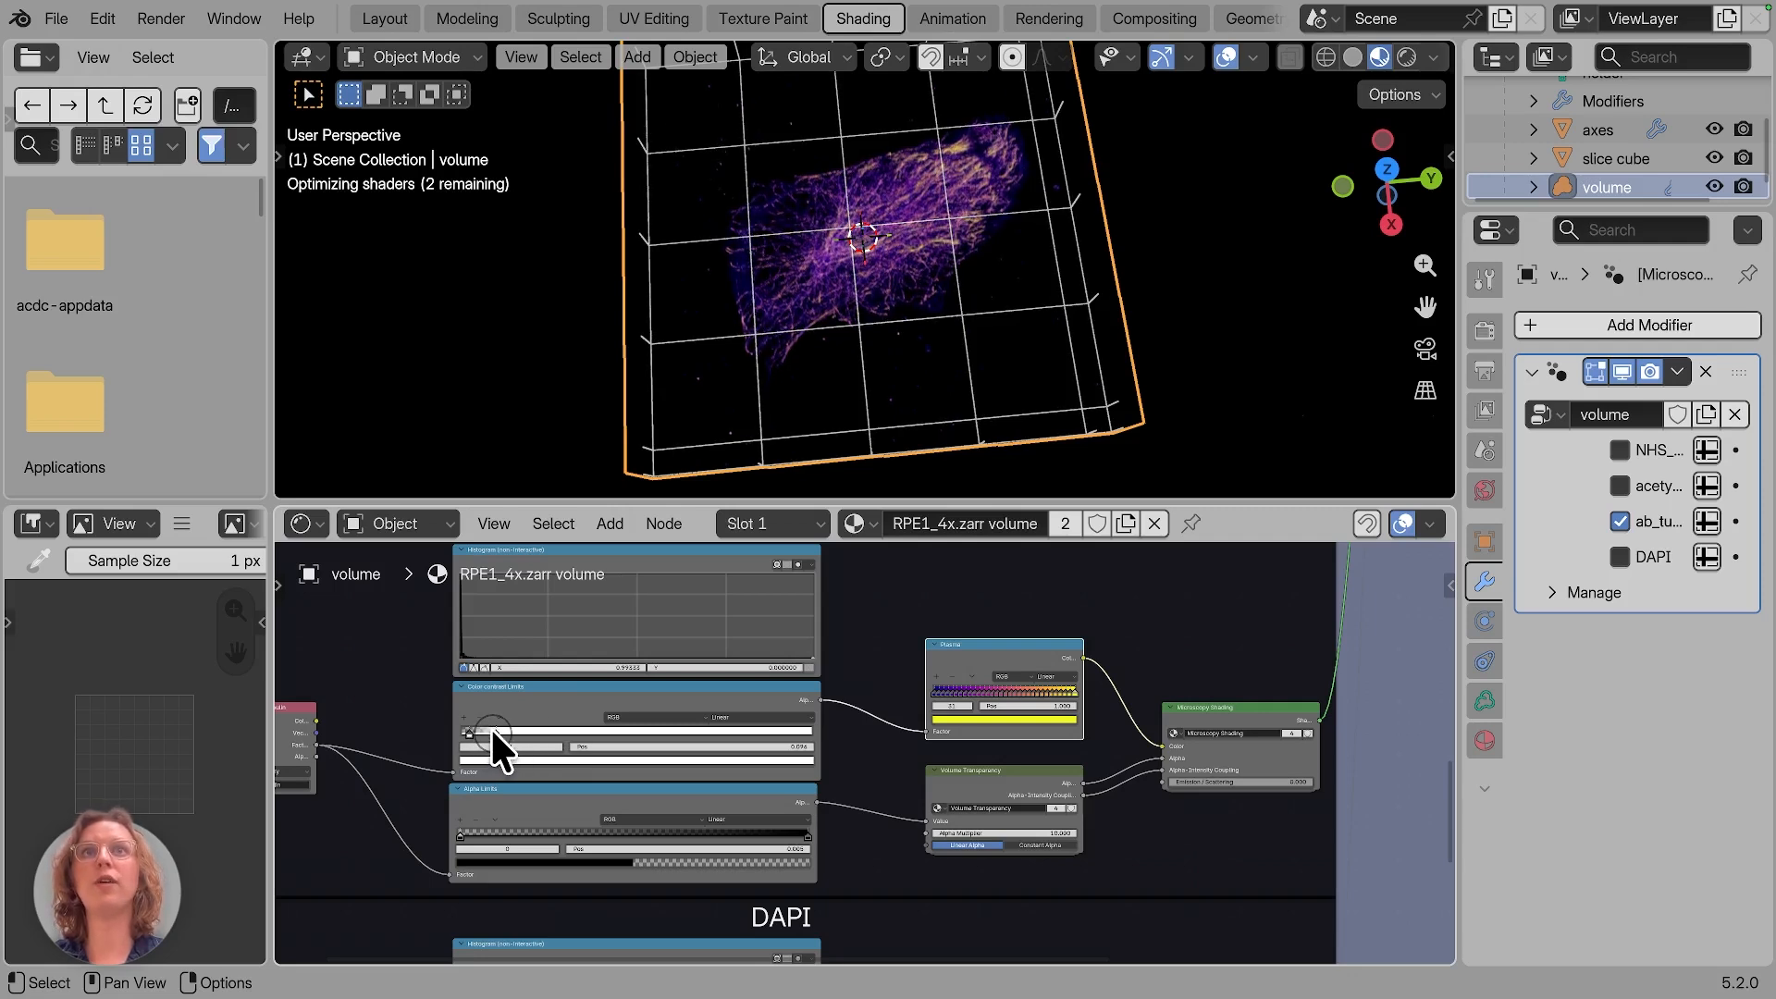
{"action": "left_click", "coordinate": [669, 801]}
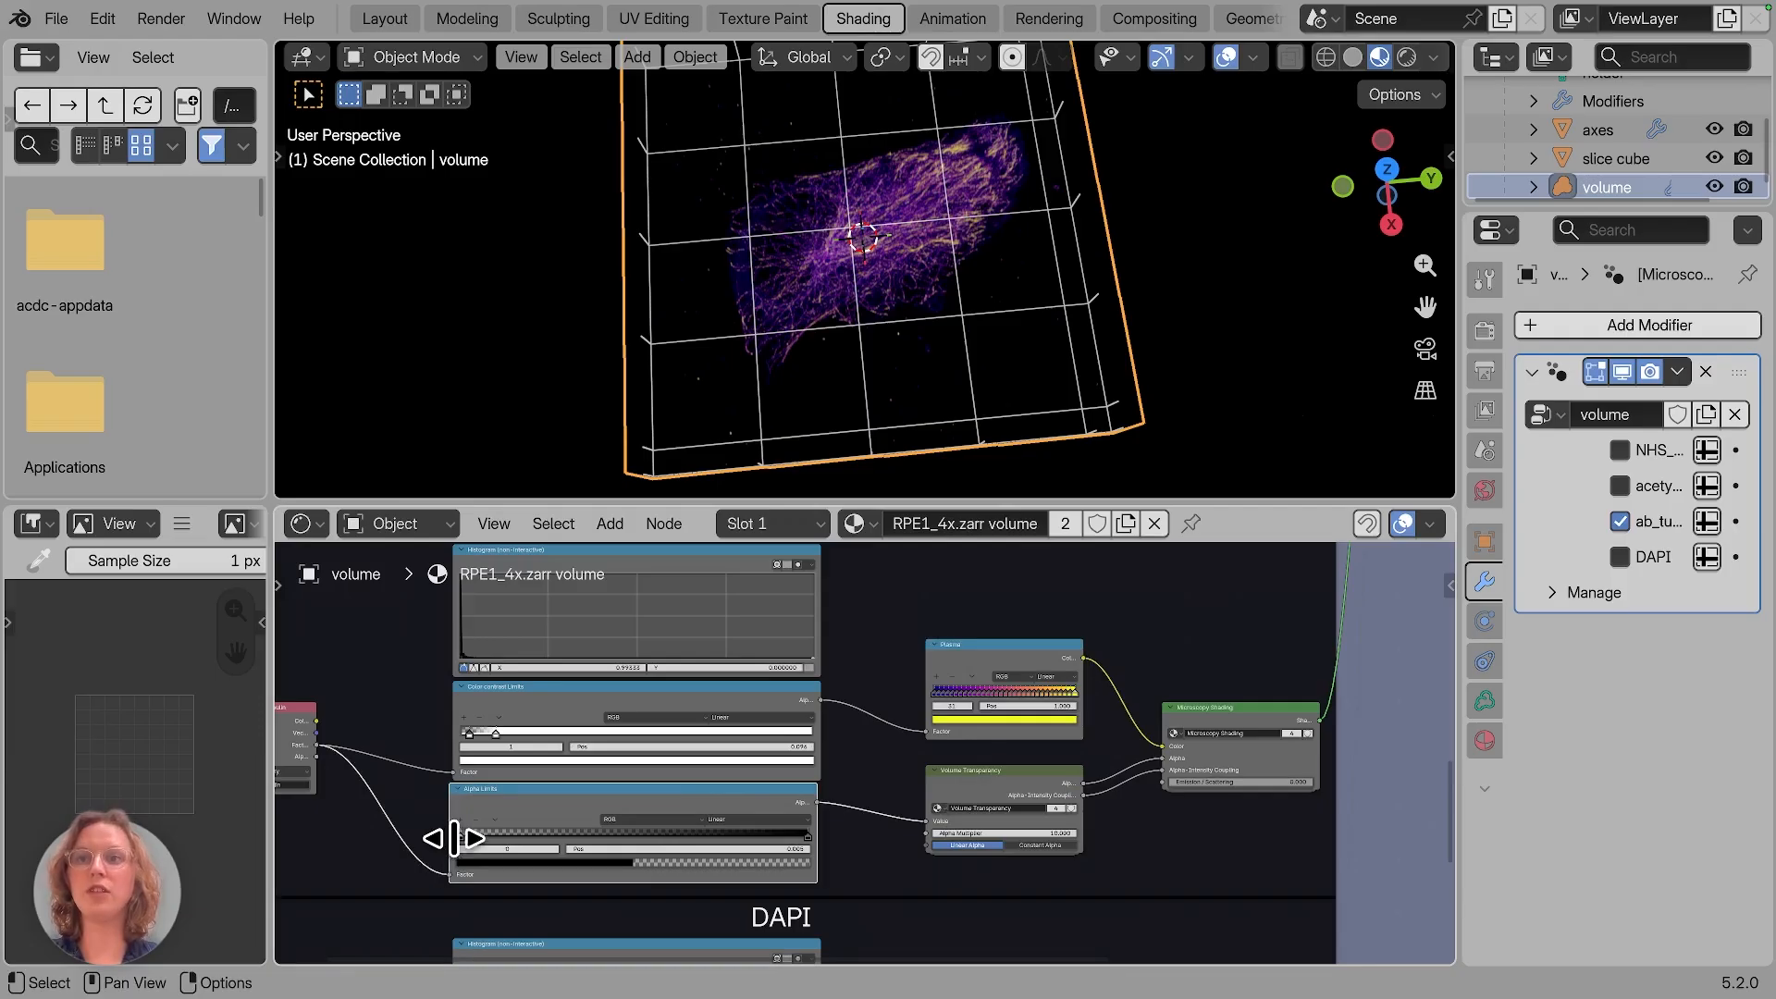
{"action": "left_click", "coordinate": [779, 833]}
{"action": "left_click_drag", "start_coordinate": [779, 830], "coordinate": [856, 872]}
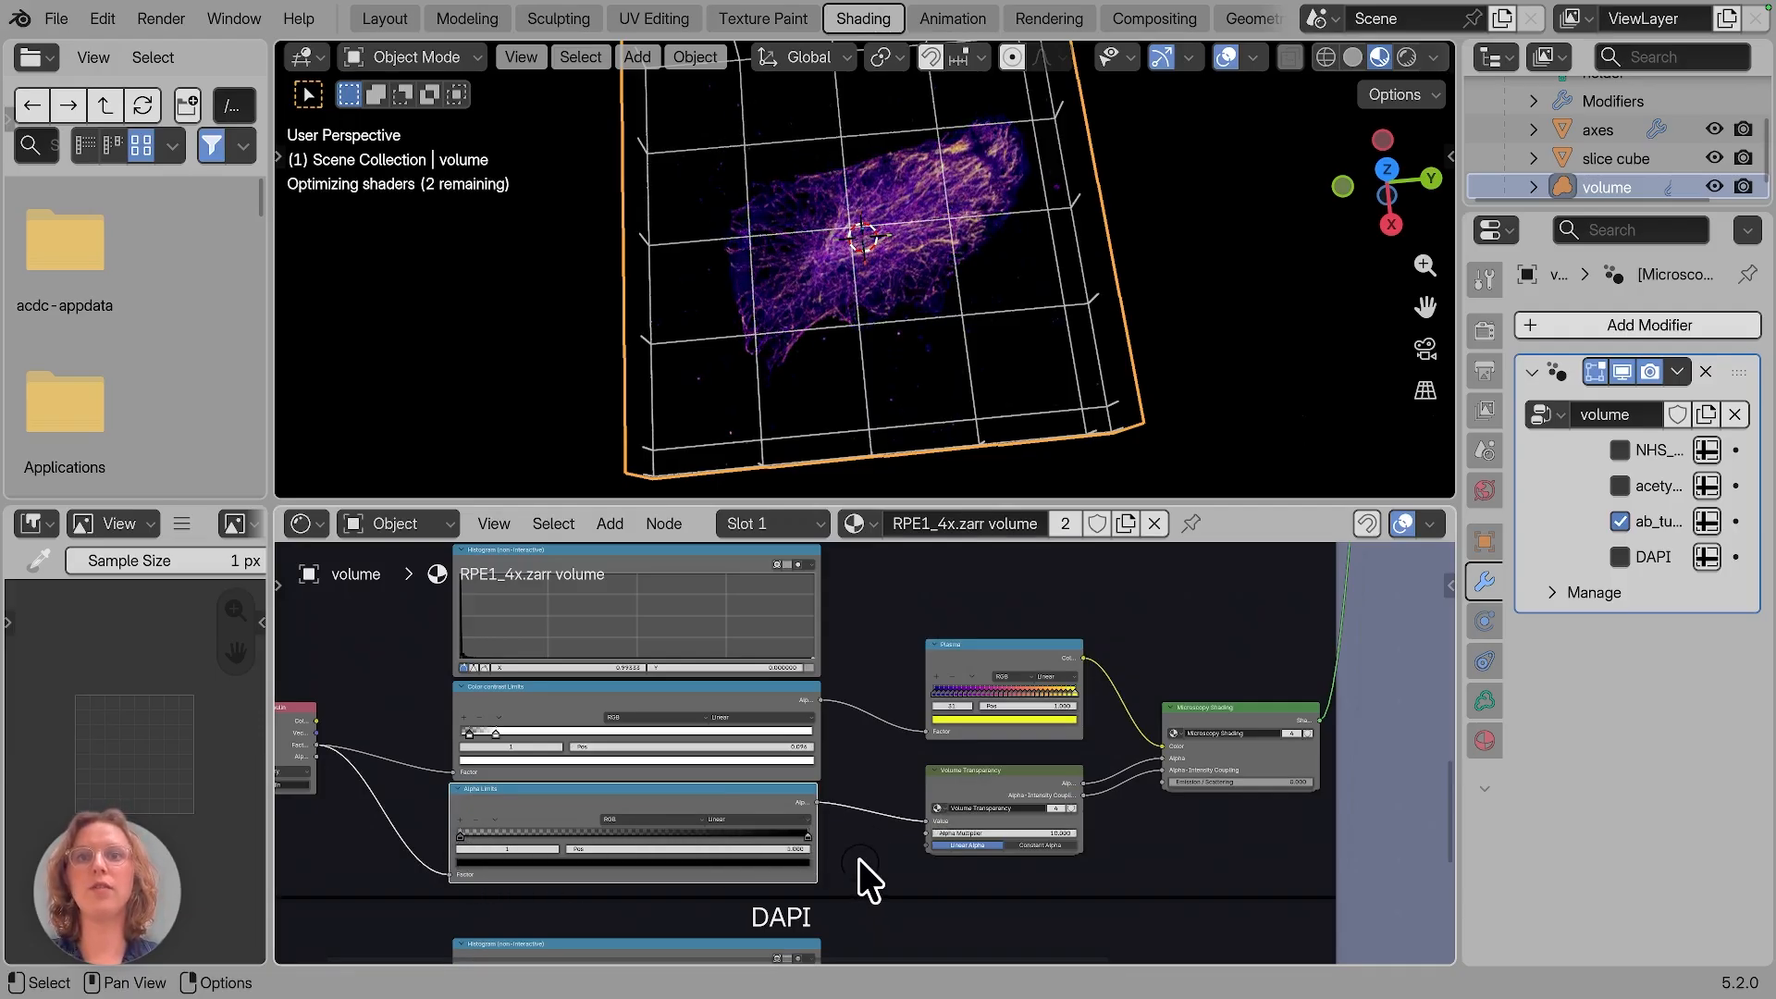
Step: Try Constant Alpha in the ab-tubulin Volume Transparency and raise the lower stops of its alpha and color contrast limits slightly
{"action": "left_click", "coordinate": [956, 773]}
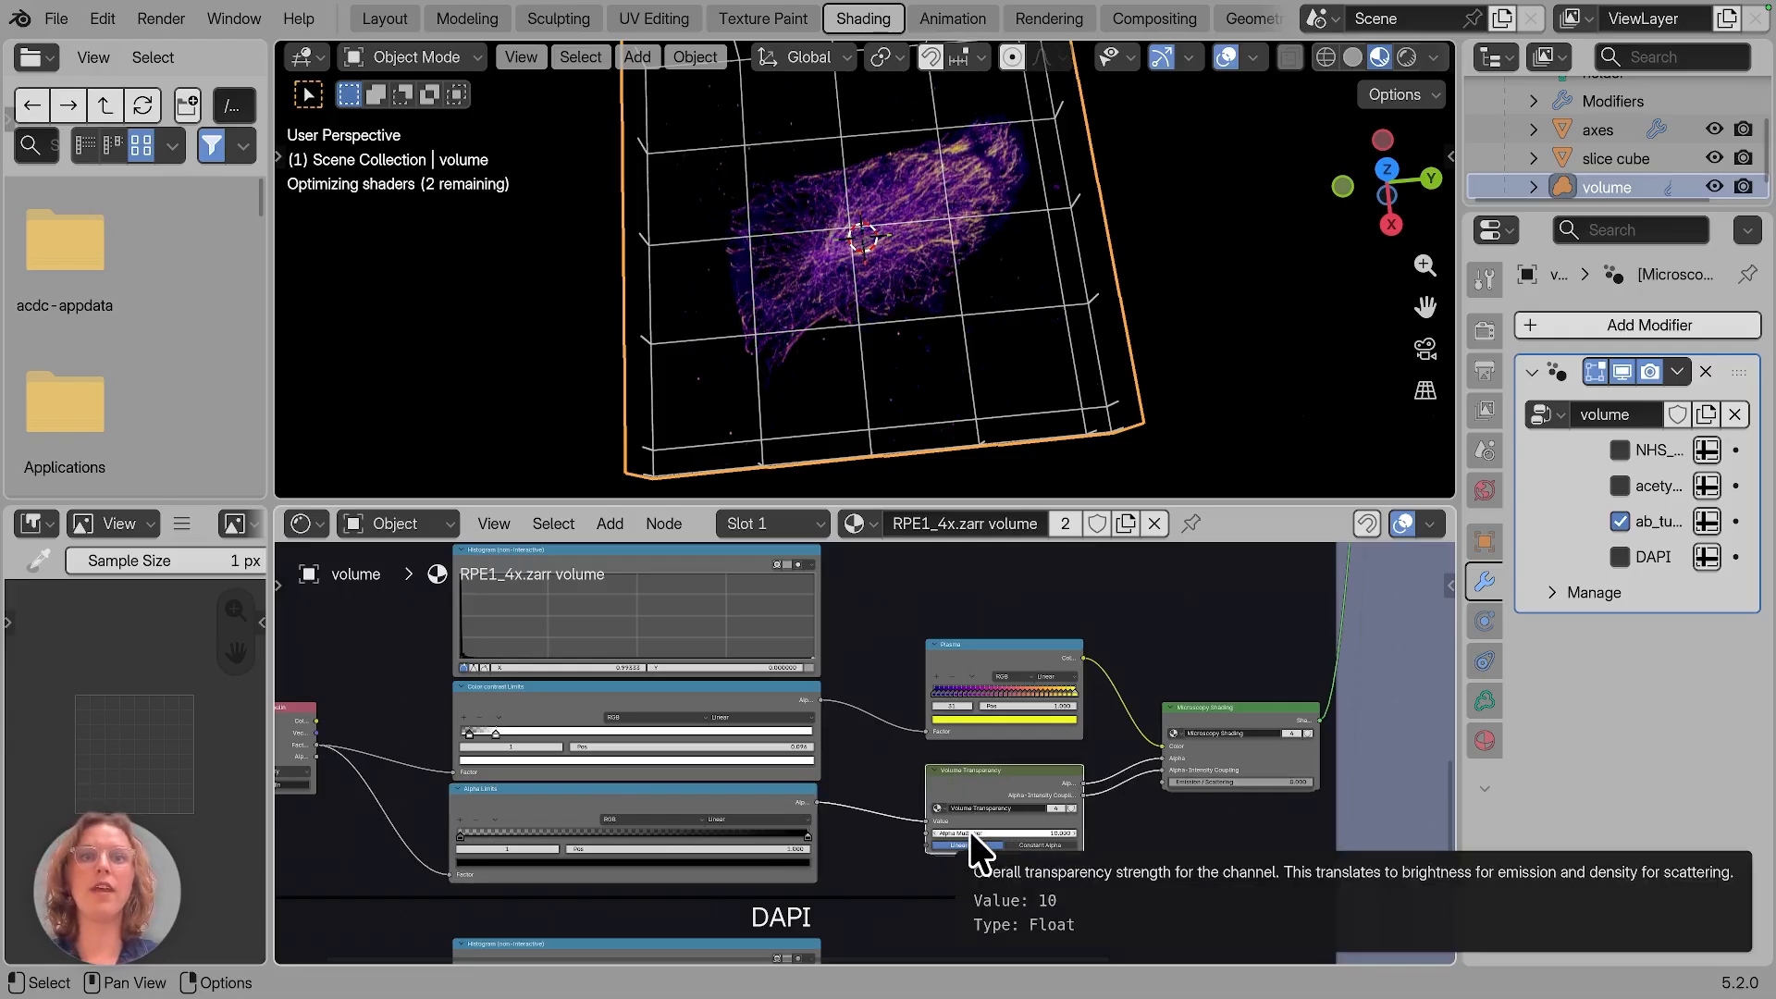
{"action": "mouse_move", "coordinate": [969, 831]}
{"action": "left_mouse_down"}
{"action": "mouse_move", "coordinate": [937, 837]}
{"action": "mouse_move", "coordinate": [1058, 844]}
{"action": "mouse_move", "coordinate": [958, 846]}
{"action": "mouse_move", "coordinate": [971, 835]}
{"action": "left_mouse_up"}
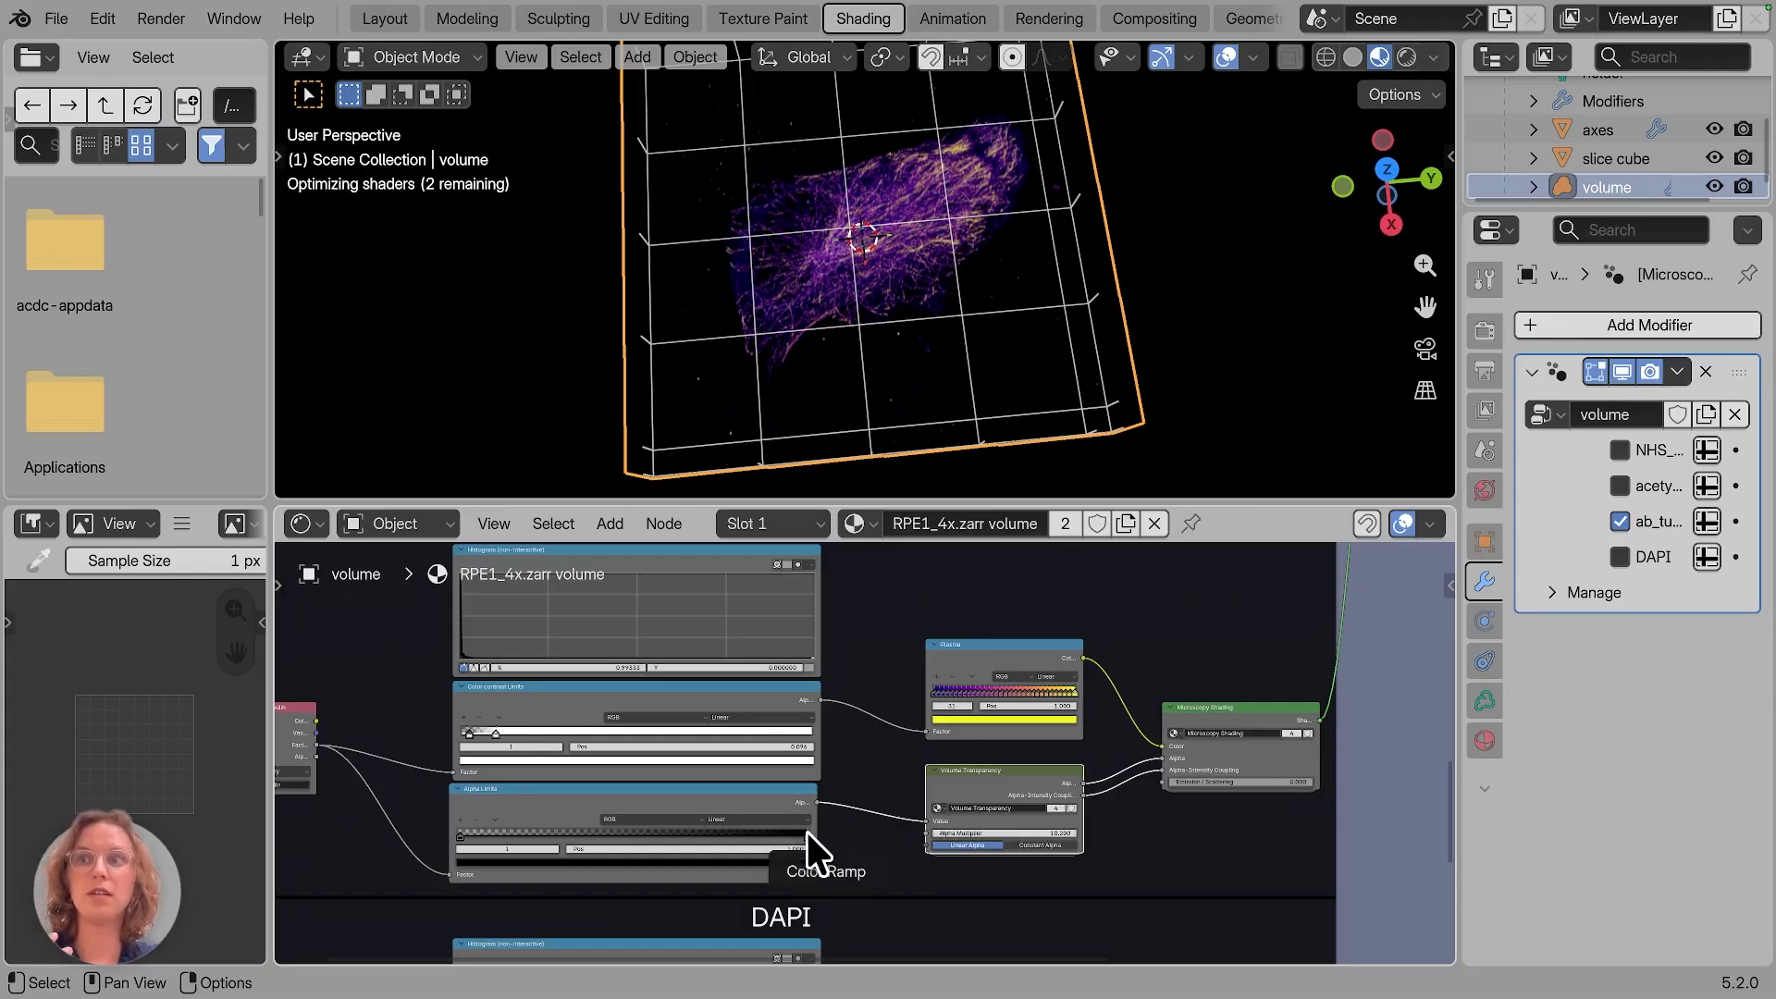
{"action": "left_click", "coordinate": [1048, 846]}
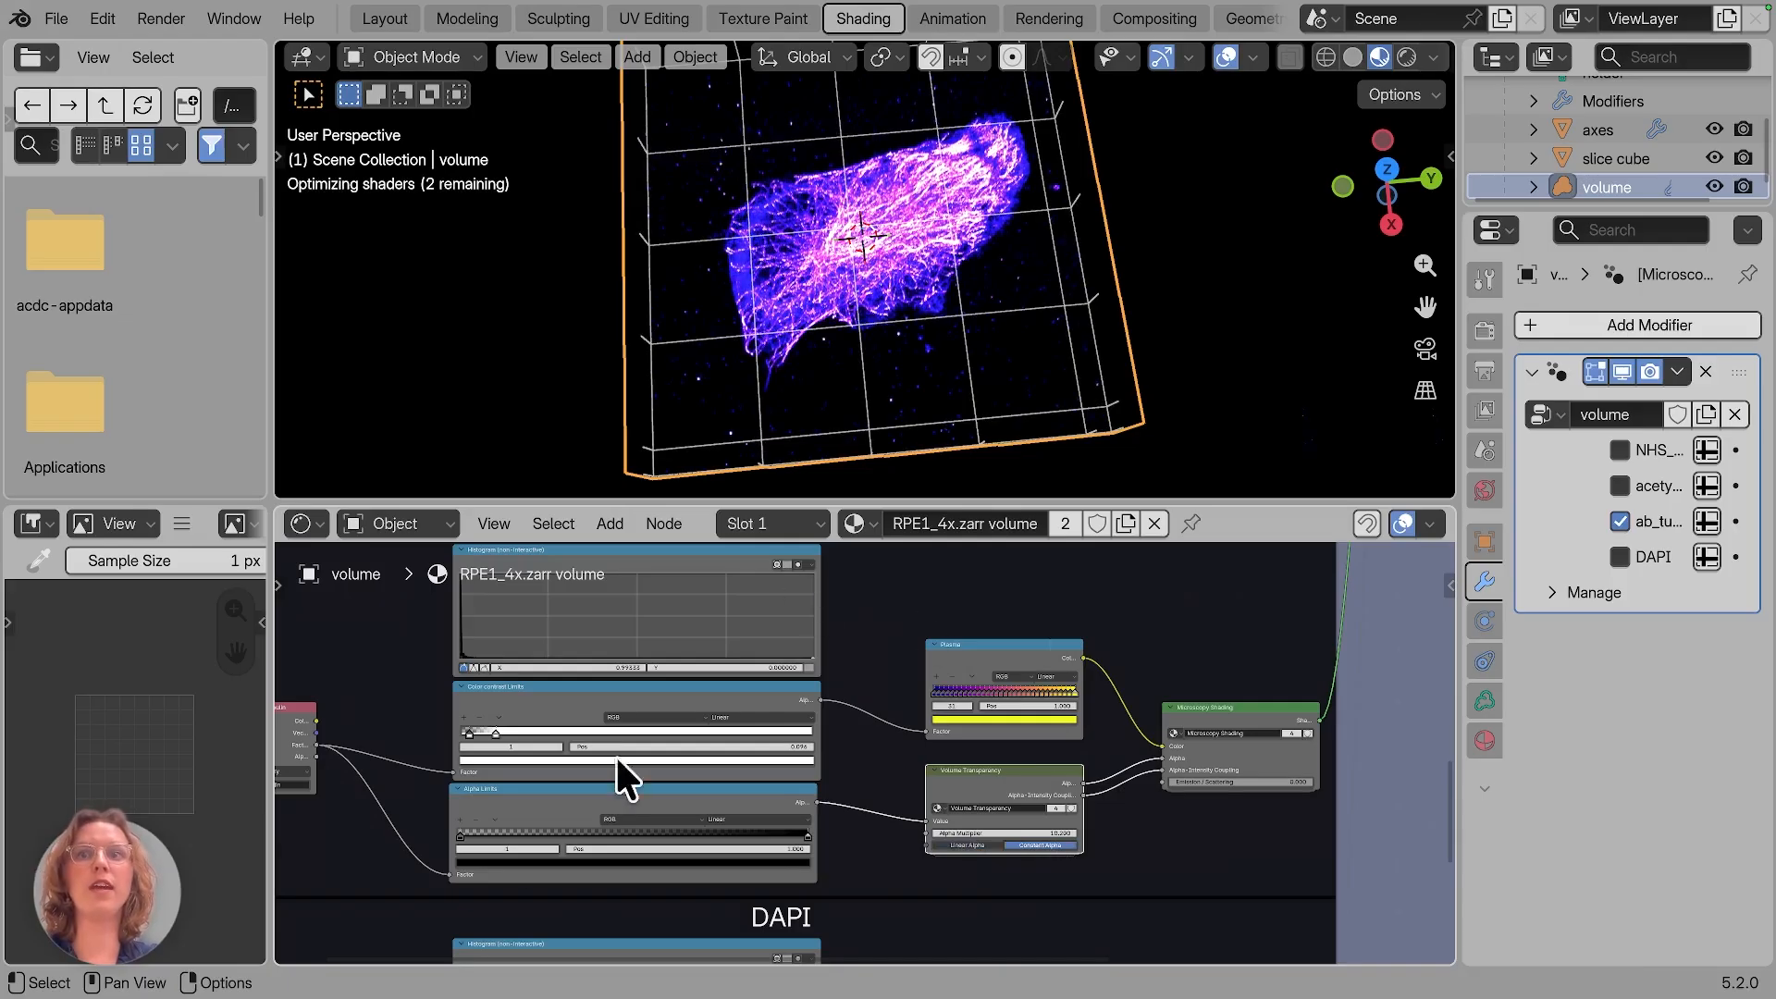
{"action": "left_click_drag", "start_coordinate": [464, 829], "coordinate": [475, 830]}
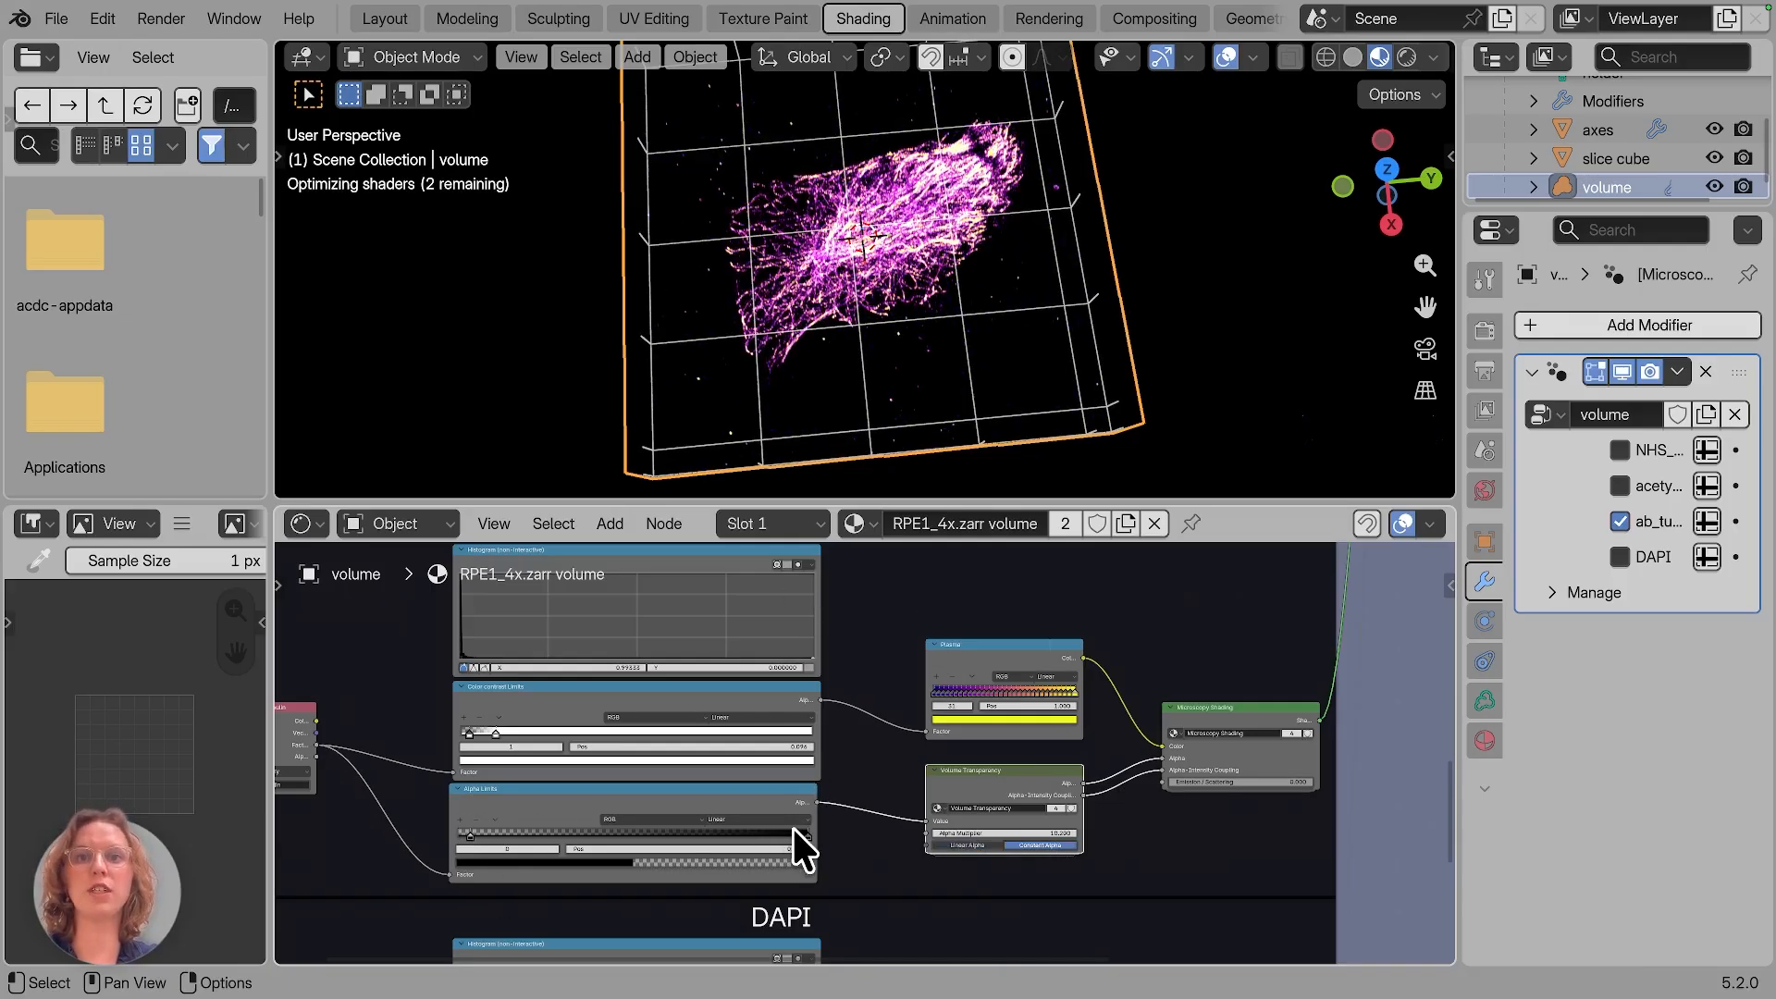
{"action": "left_click_drag", "start_coordinate": [792, 829], "coordinate": [802, 830]}
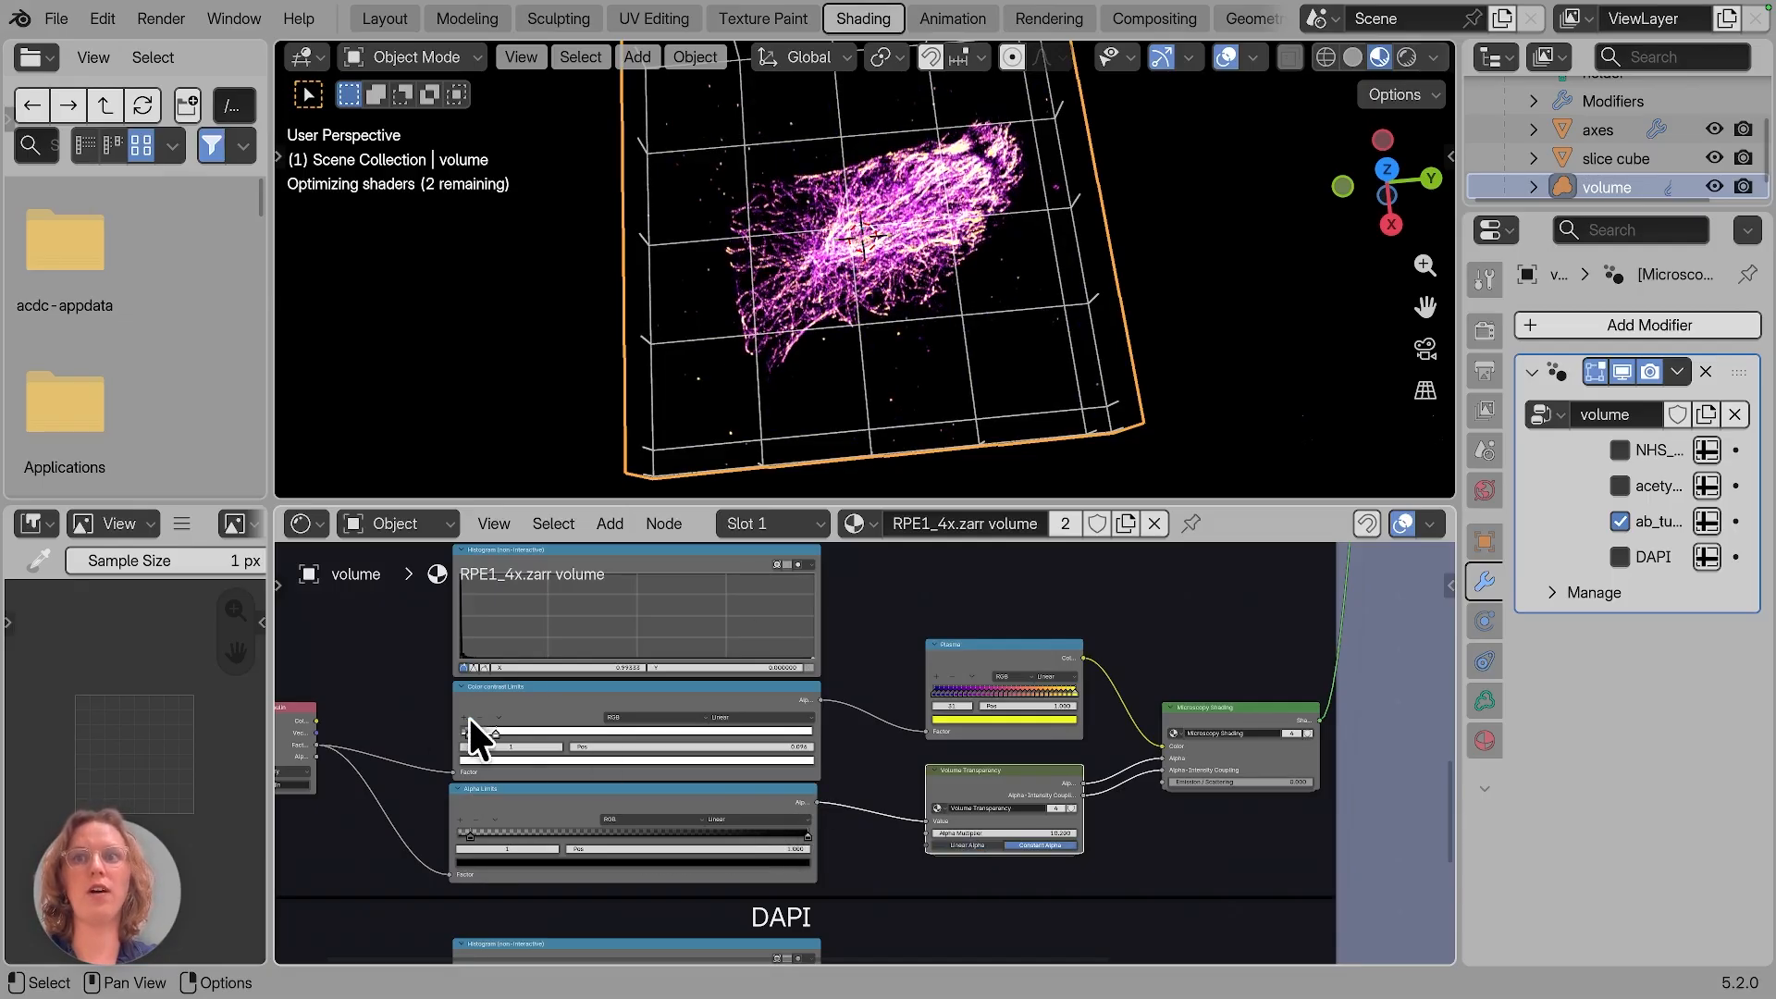
{"action": "left_click_drag", "start_coordinate": [474, 730], "coordinate": [478, 730]}
Step: Return ab-tubulin to Linear Alpha with a higher Alpha Multiplier, and readjust its color contrast stops and the Alpha Limits' first stop
{"action": "left_click", "coordinate": [992, 847]}
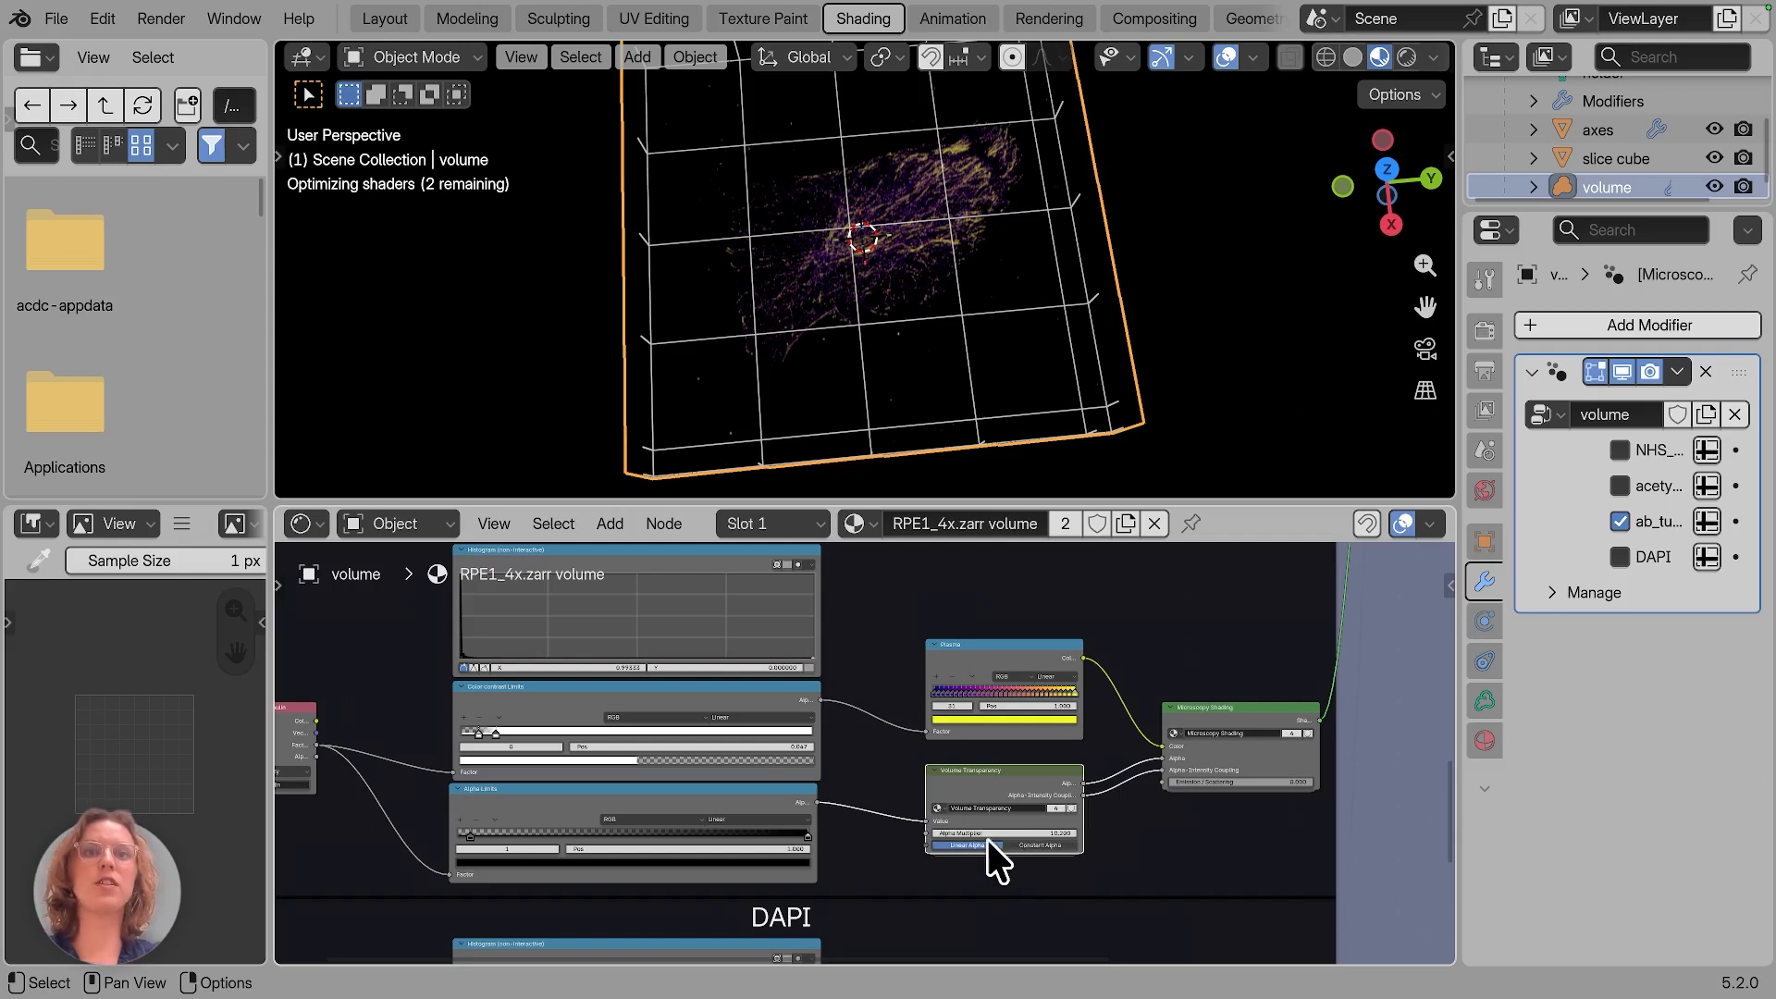
{"action": "mouse_move", "coordinate": [979, 831]}
{"action": "left_mouse_down"}
{"action": "mouse_move", "coordinate": [1041, 837]}
{"action": "mouse_move", "coordinate": [956, 833]}
{"action": "left_mouse_up"}
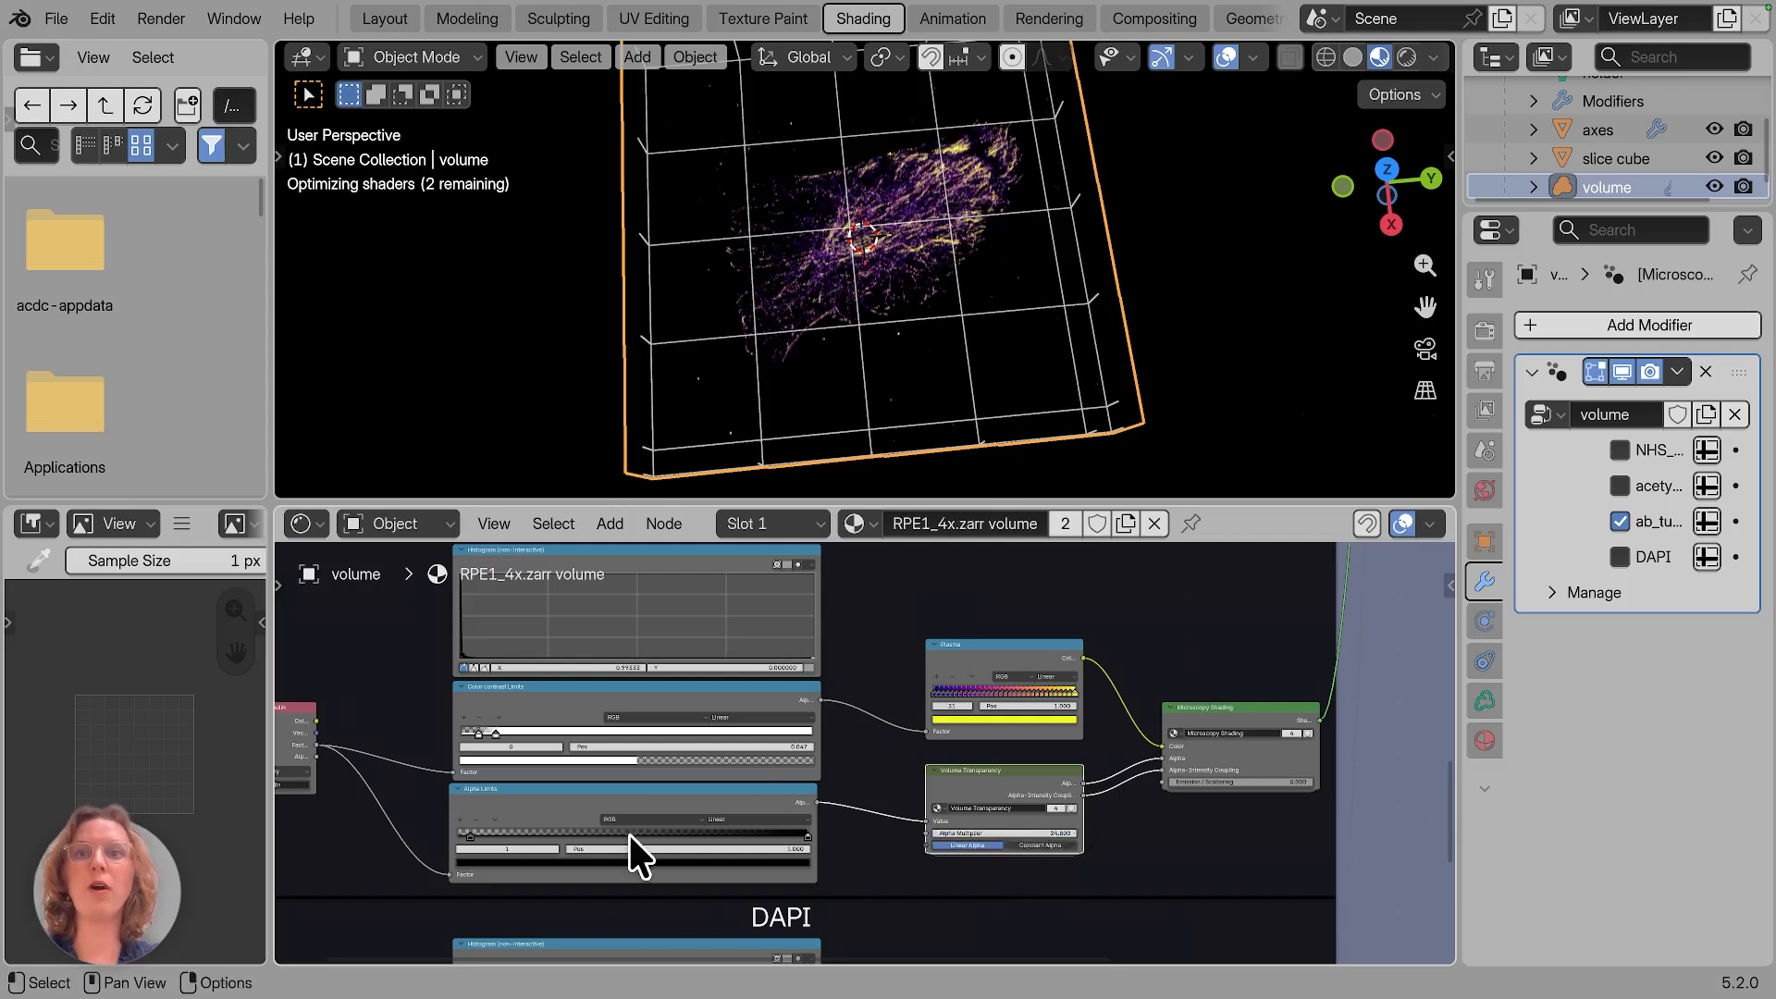
{"action": "left_click_drag", "start_coordinate": [459, 728], "coordinate": [510, 735]}
{"action": "left_click_drag", "start_coordinate": [470, 836], "coordinate": [457, 830]}
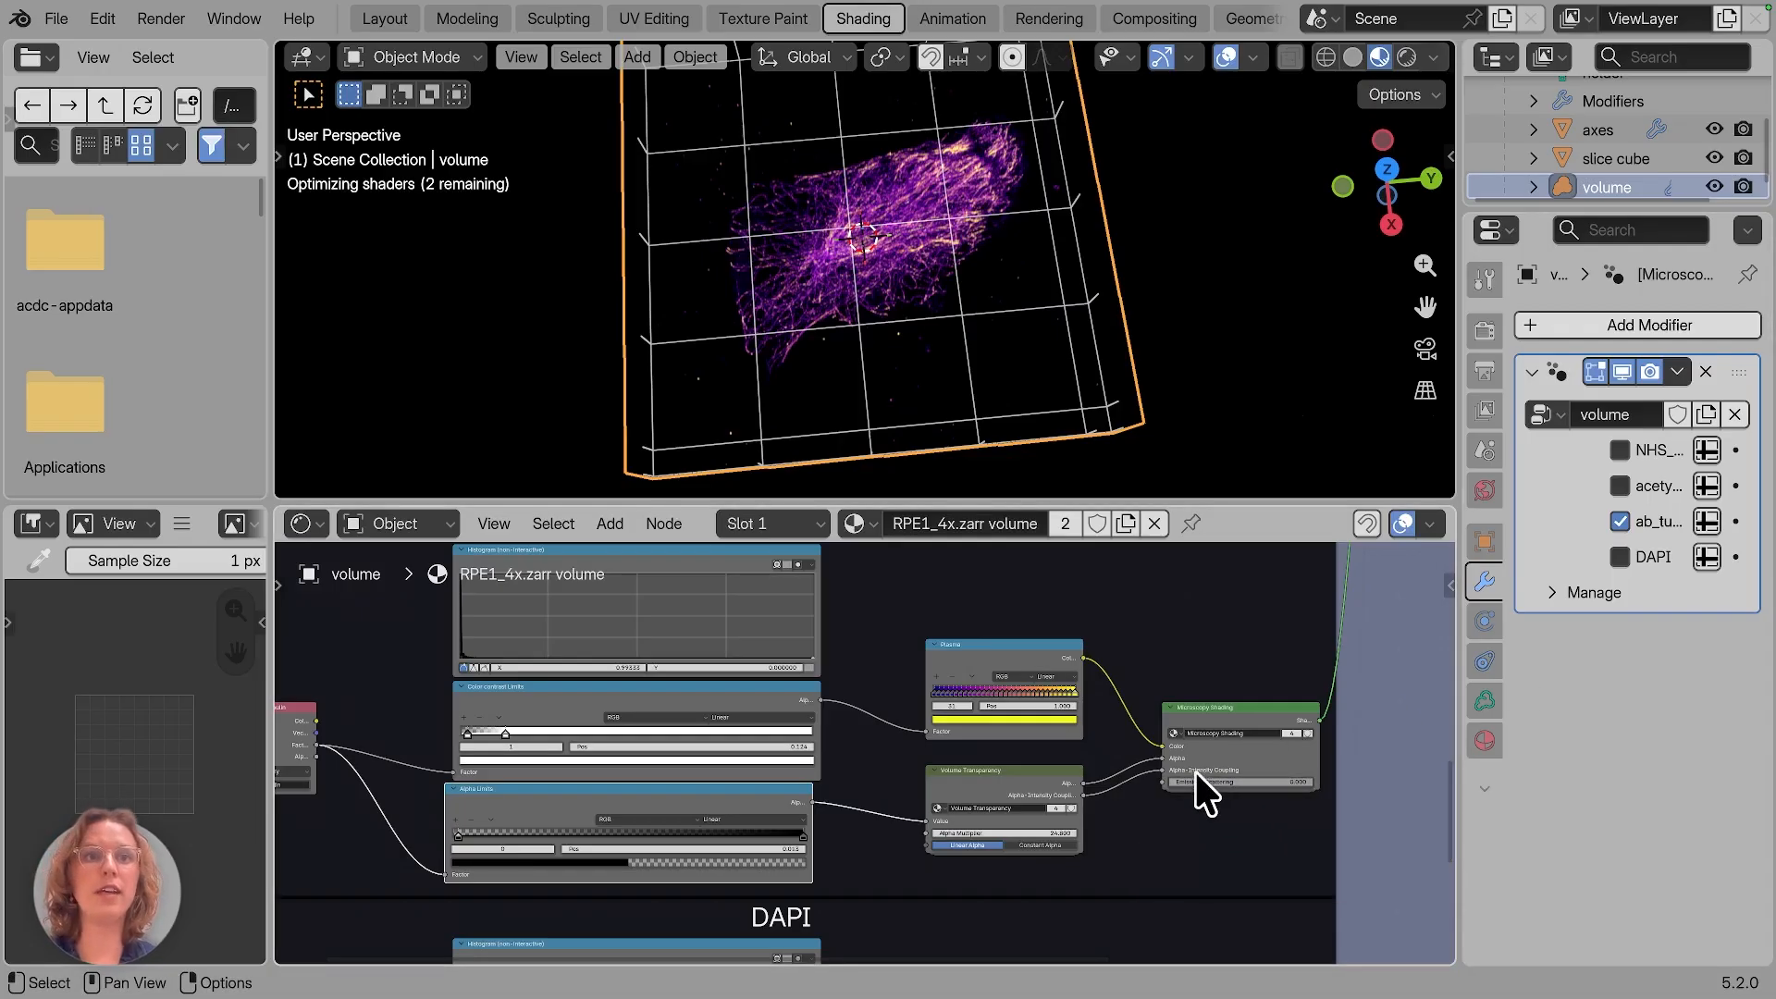
Step: Set the ab-tubulin Microscopy Shading's Emission / Scattering to 1.000 and change the World background color to white
{"action": "left_click_drag", "start_coordinate": [1195, 779], "coordinate": [1555, 808]}
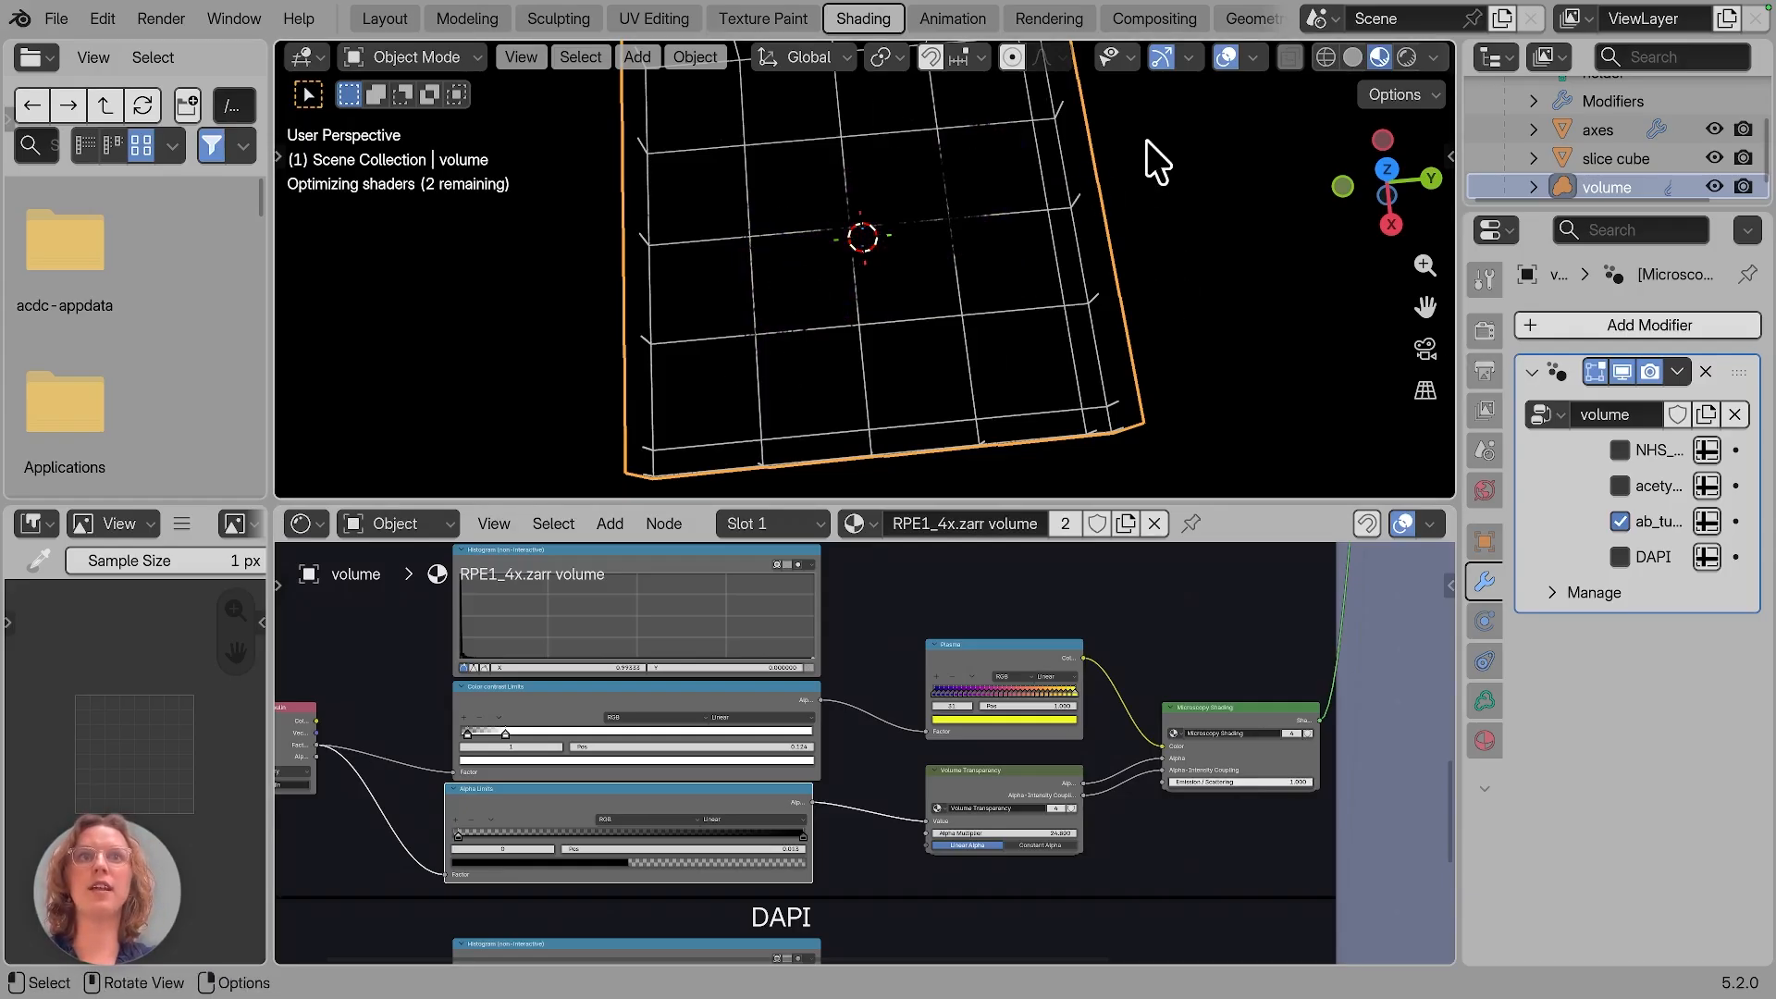
{"action": "left_click", "coordinate": [1481, 483]}
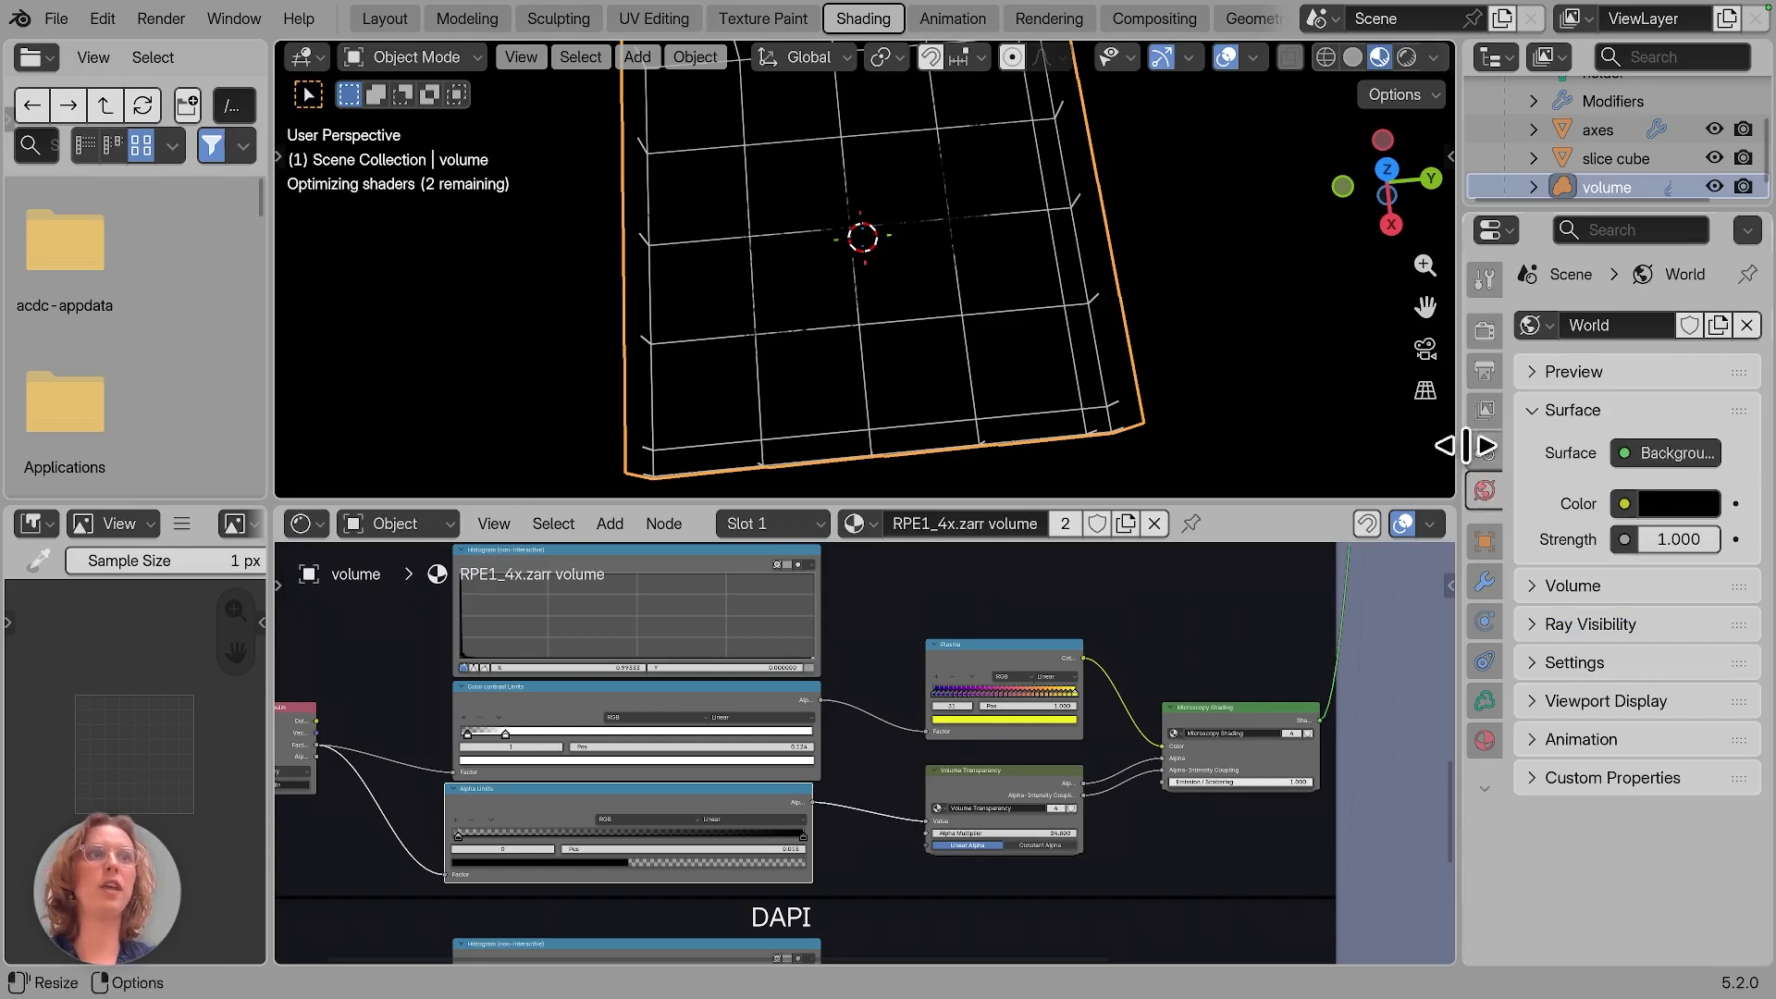
{"action": "left_click", "coordinate": [1682, 503]}
{"action": "left_click_drag", "start_coordinate": [1701, 238], "coordinate": [1058, 134]}
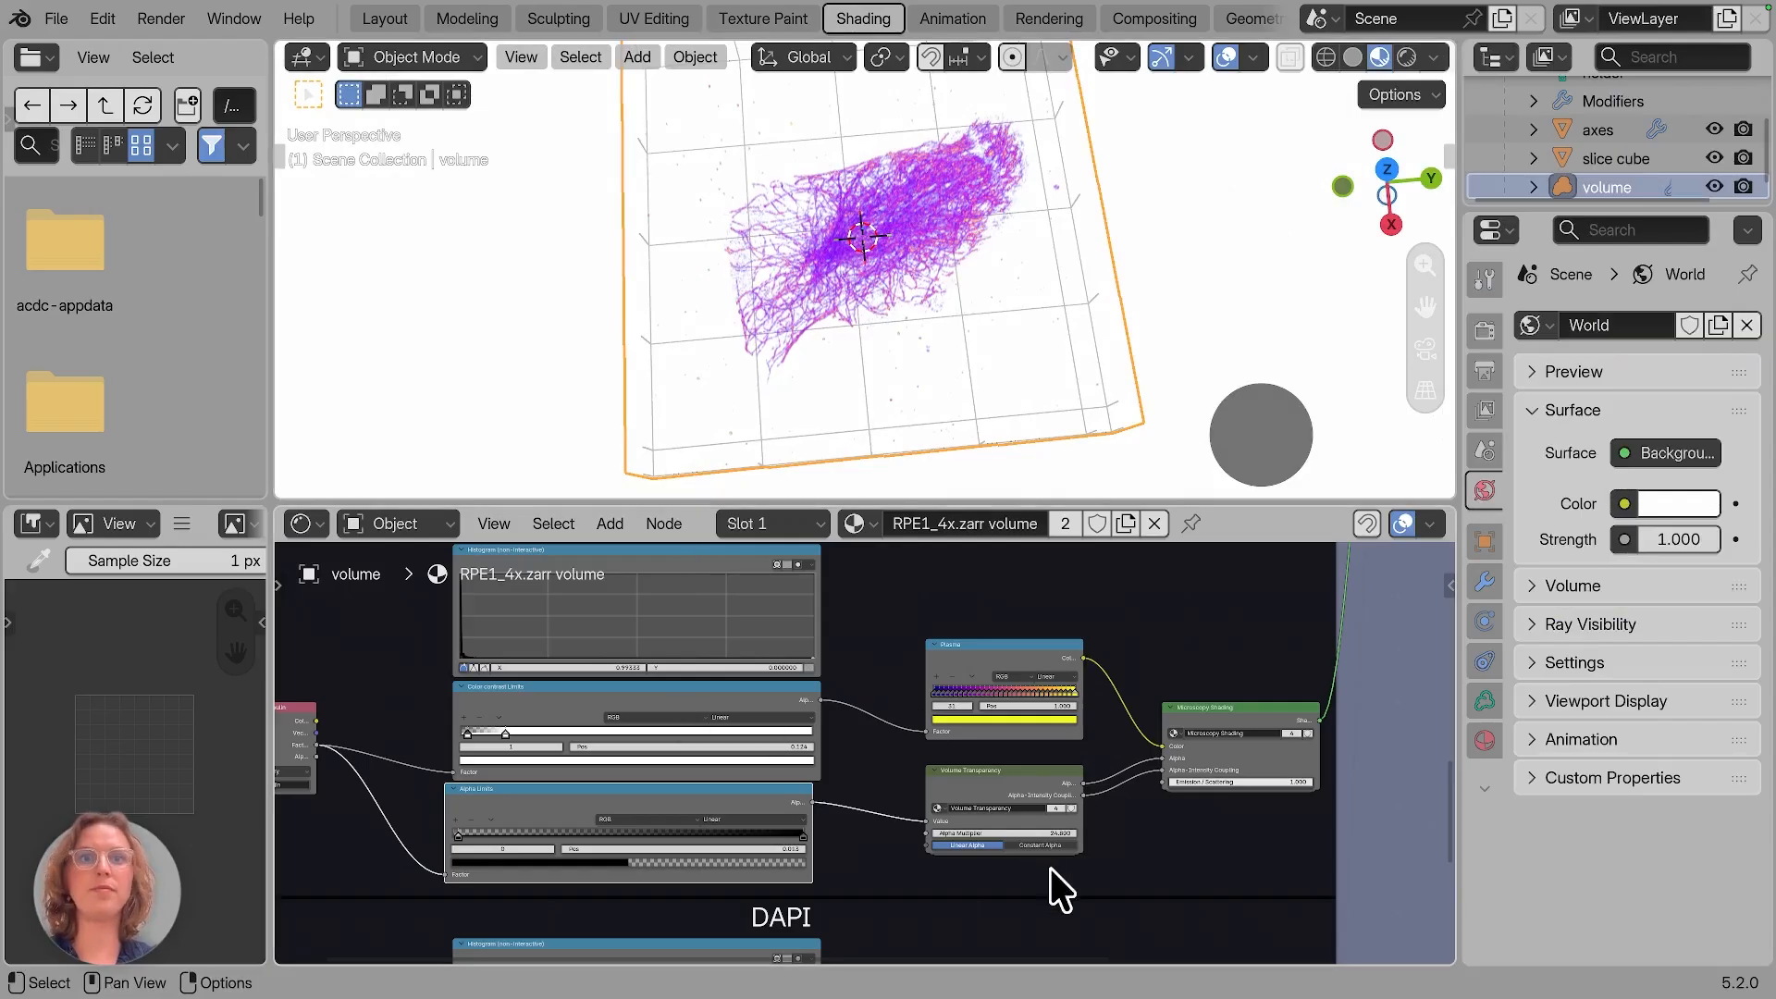
Step: Switch the ab-tubulin Volume Transparency to Constant Alpha and lower its color contrast limits' upper stop towards zero
{"action": "left_click", "coordinate": [1034, 842]}
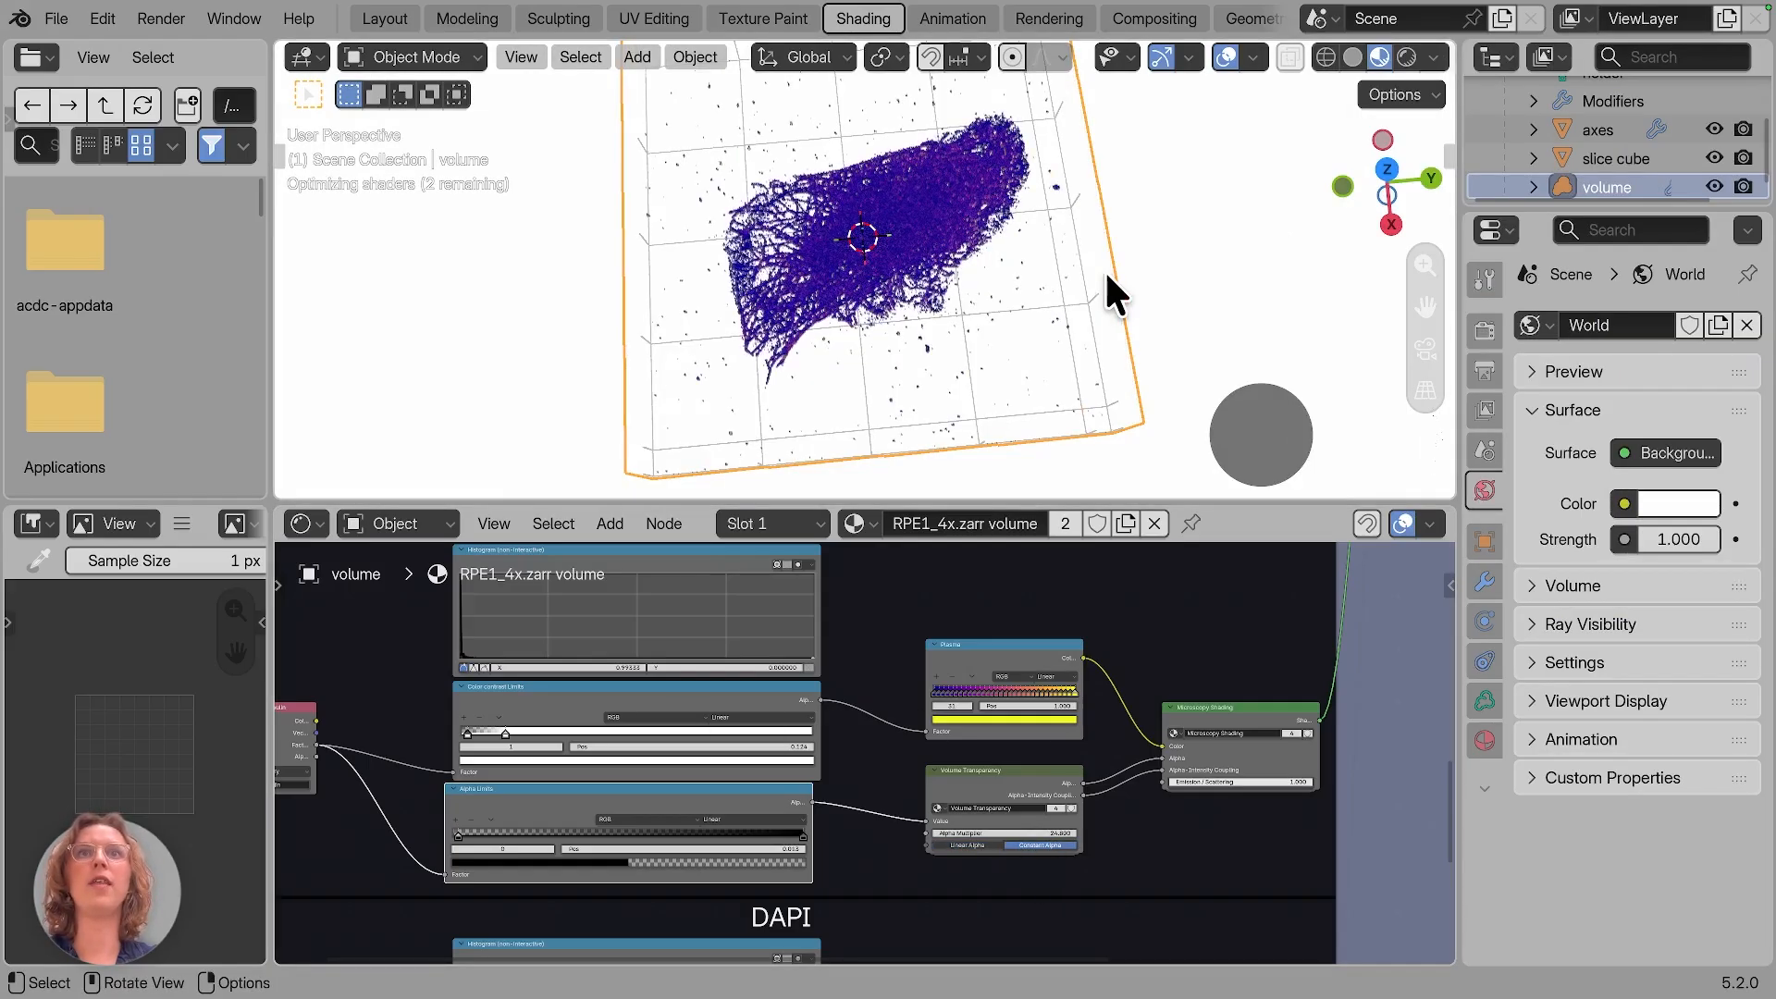
{"action": "scroll", "coordinate": [1104, 269], "scroll_direction": "right", "scroll_amount": 5}
{"action": "scroll", "coordinate": [1105, 269], "scroll_direction": "left", "scroll_amount": 3}
{"action": "left_click_drag", "start_coordinate": [503, 734], "coordinate": [474, 726]}
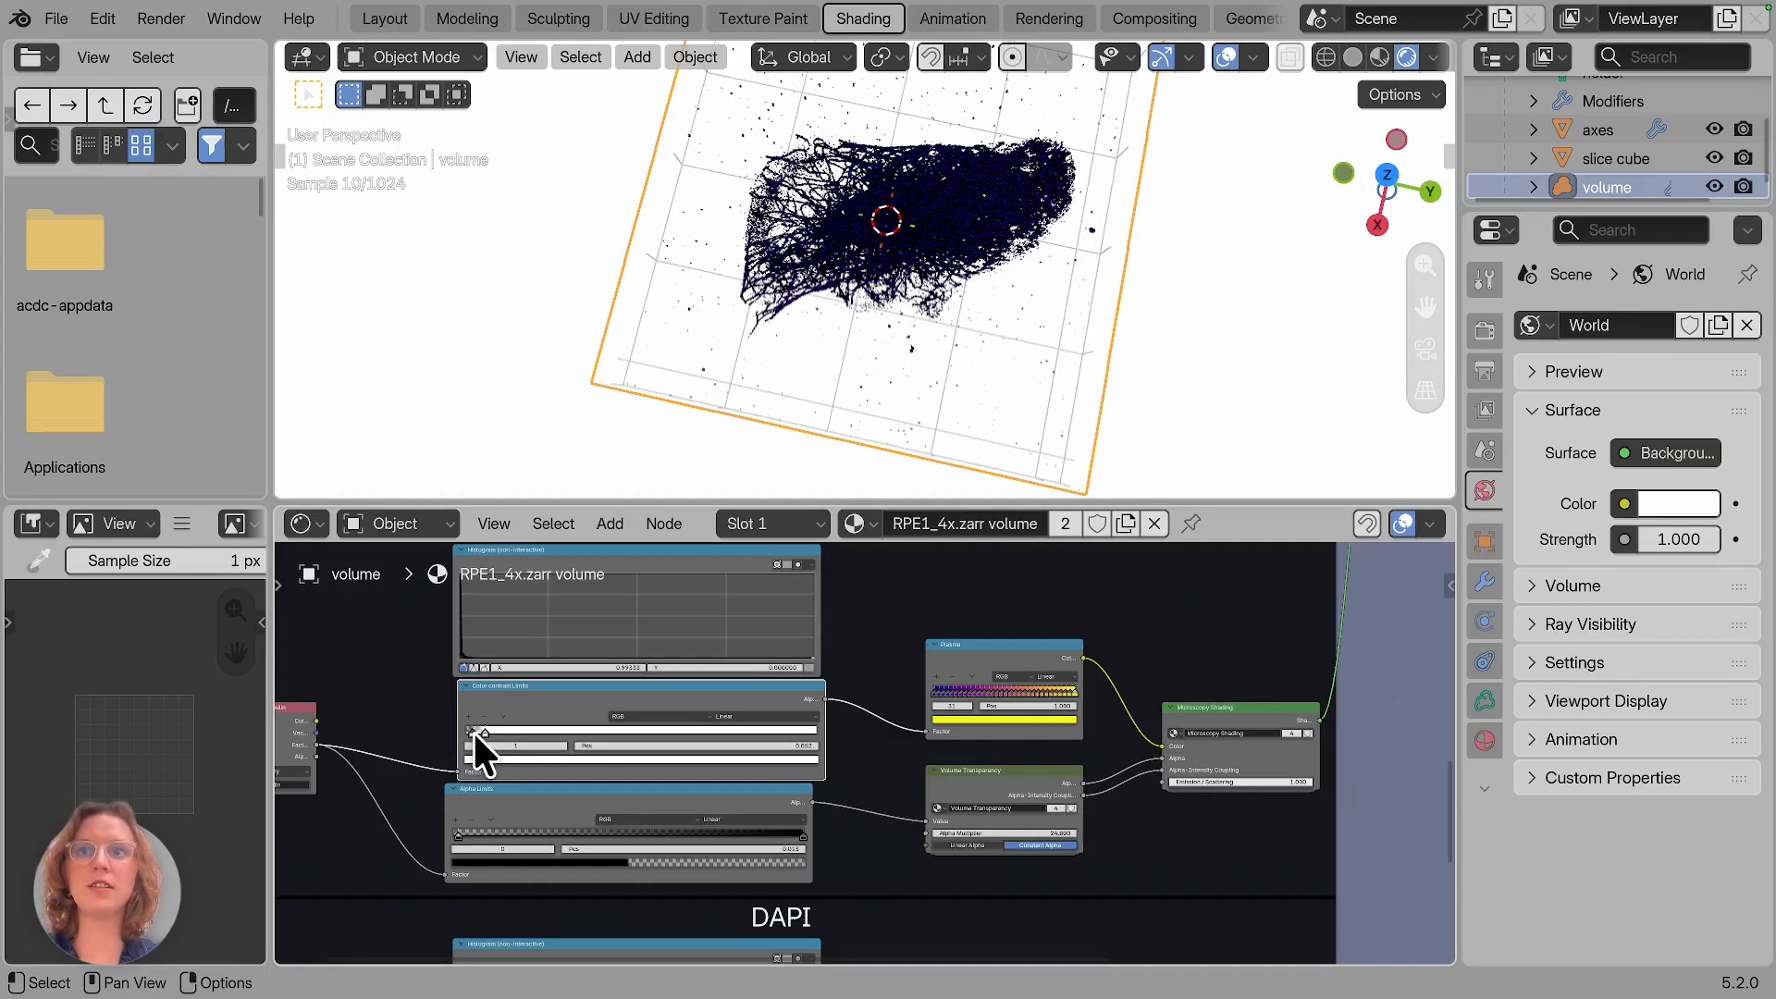
{"action": "left_click_drag", "start_coordinate": [470, 726], "coordinate": [480, 727]}
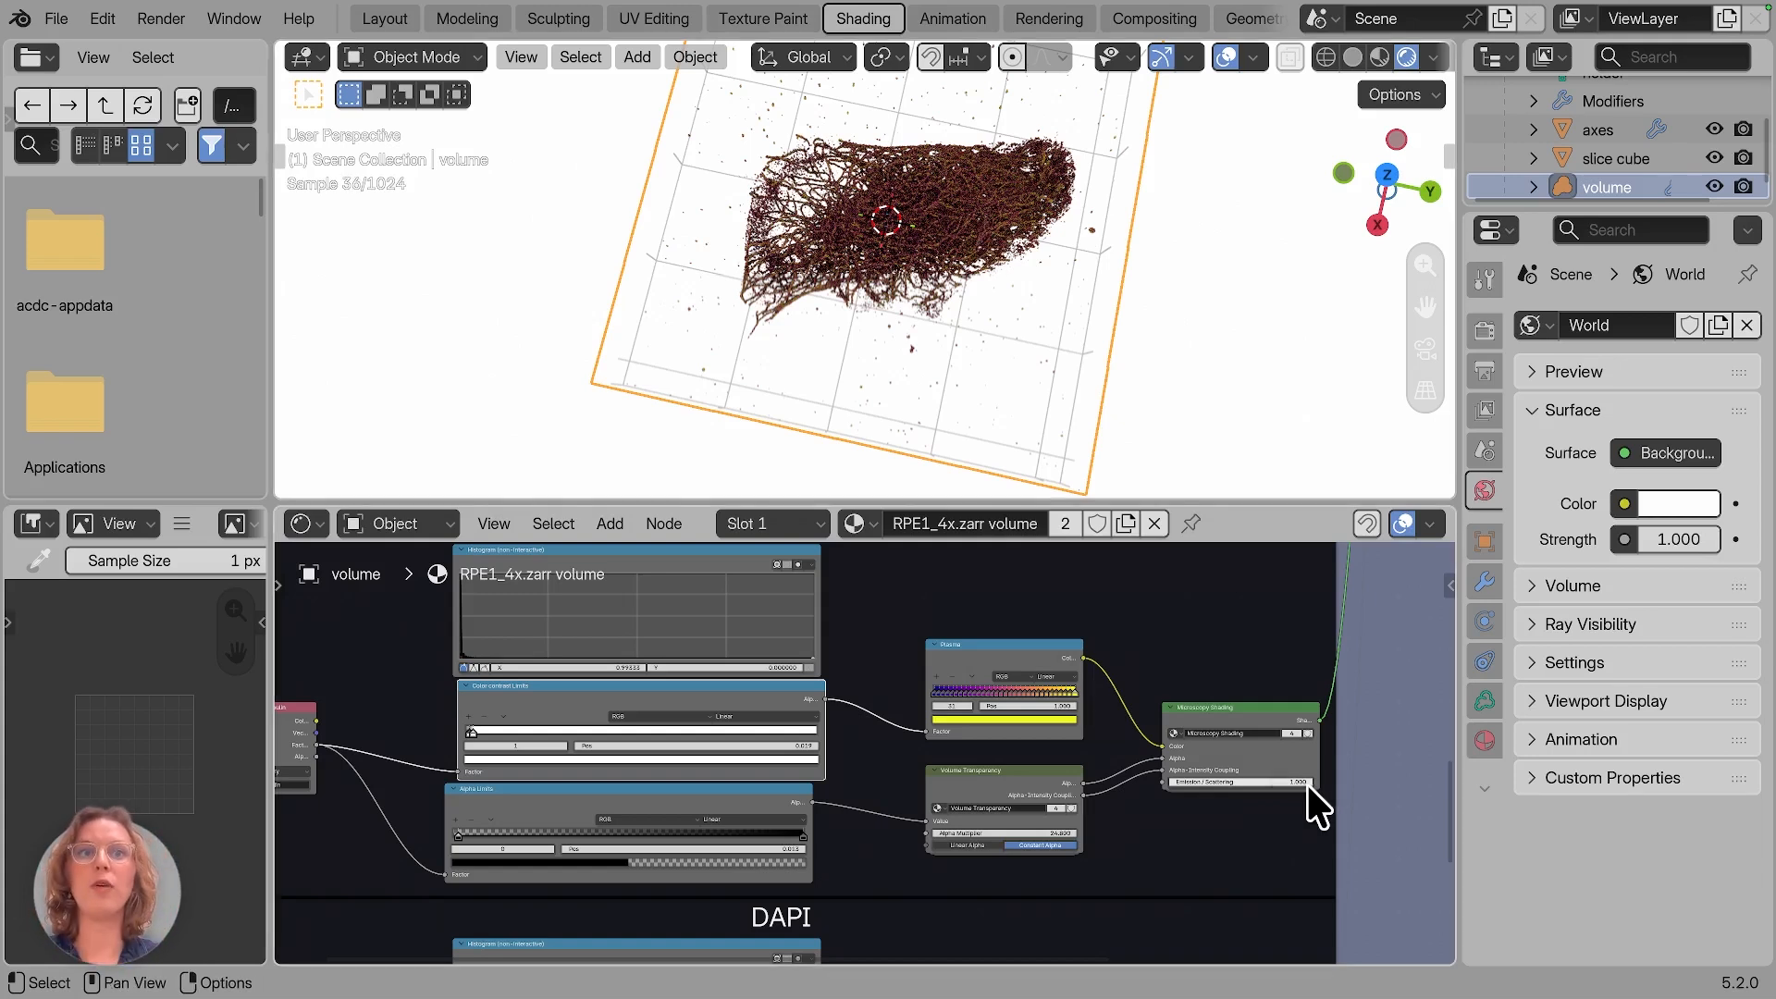
Step: Set the ab-tubulin Emission / Scattering to 0.000 and the World background color to black
{"action": "mouse_move", "coordinate": [1299, 781]}
{"action": "left_mouse_down"}
{"action": "mouse_move", "coordinate": [1203, 787]}
{"action": "mouse_move", "coordinate": [904, 871]}
{"action": "left_mouse_up"}
{"action": "left_click", "coordinate": [1680, 504]}
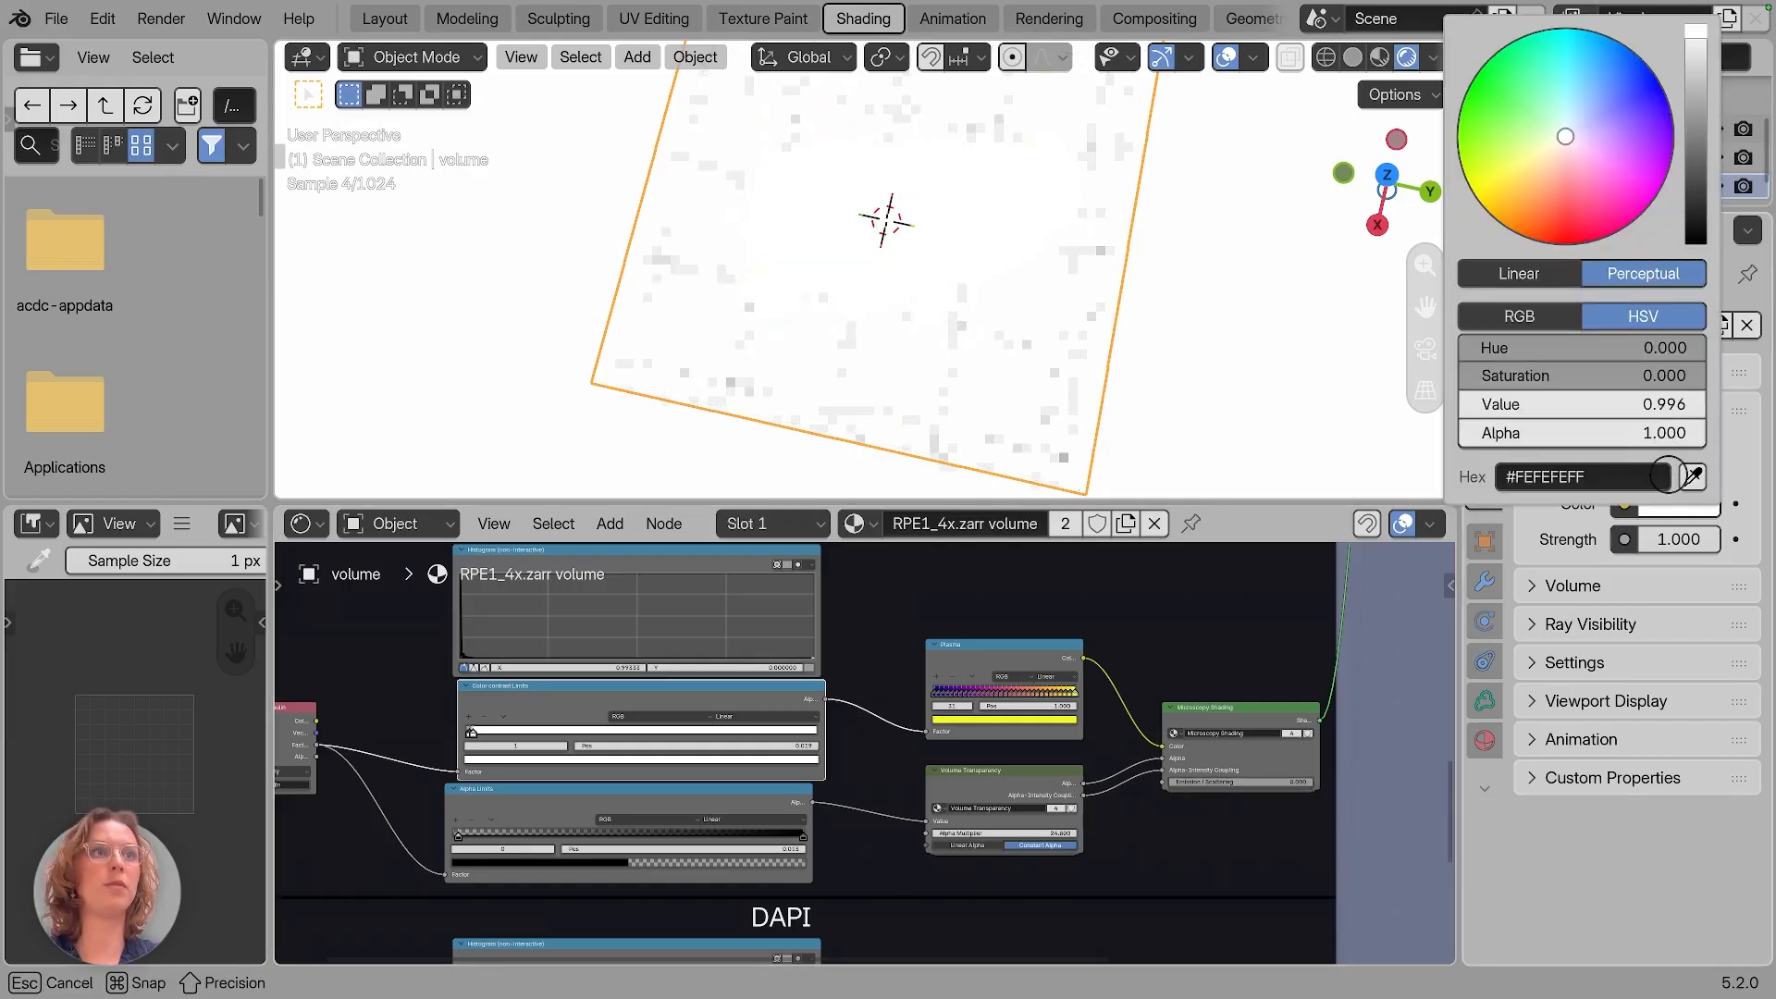
{"action": "left_click_drag", "start_coordinate": [1706, 176], "coordinate": [1697, 243]}
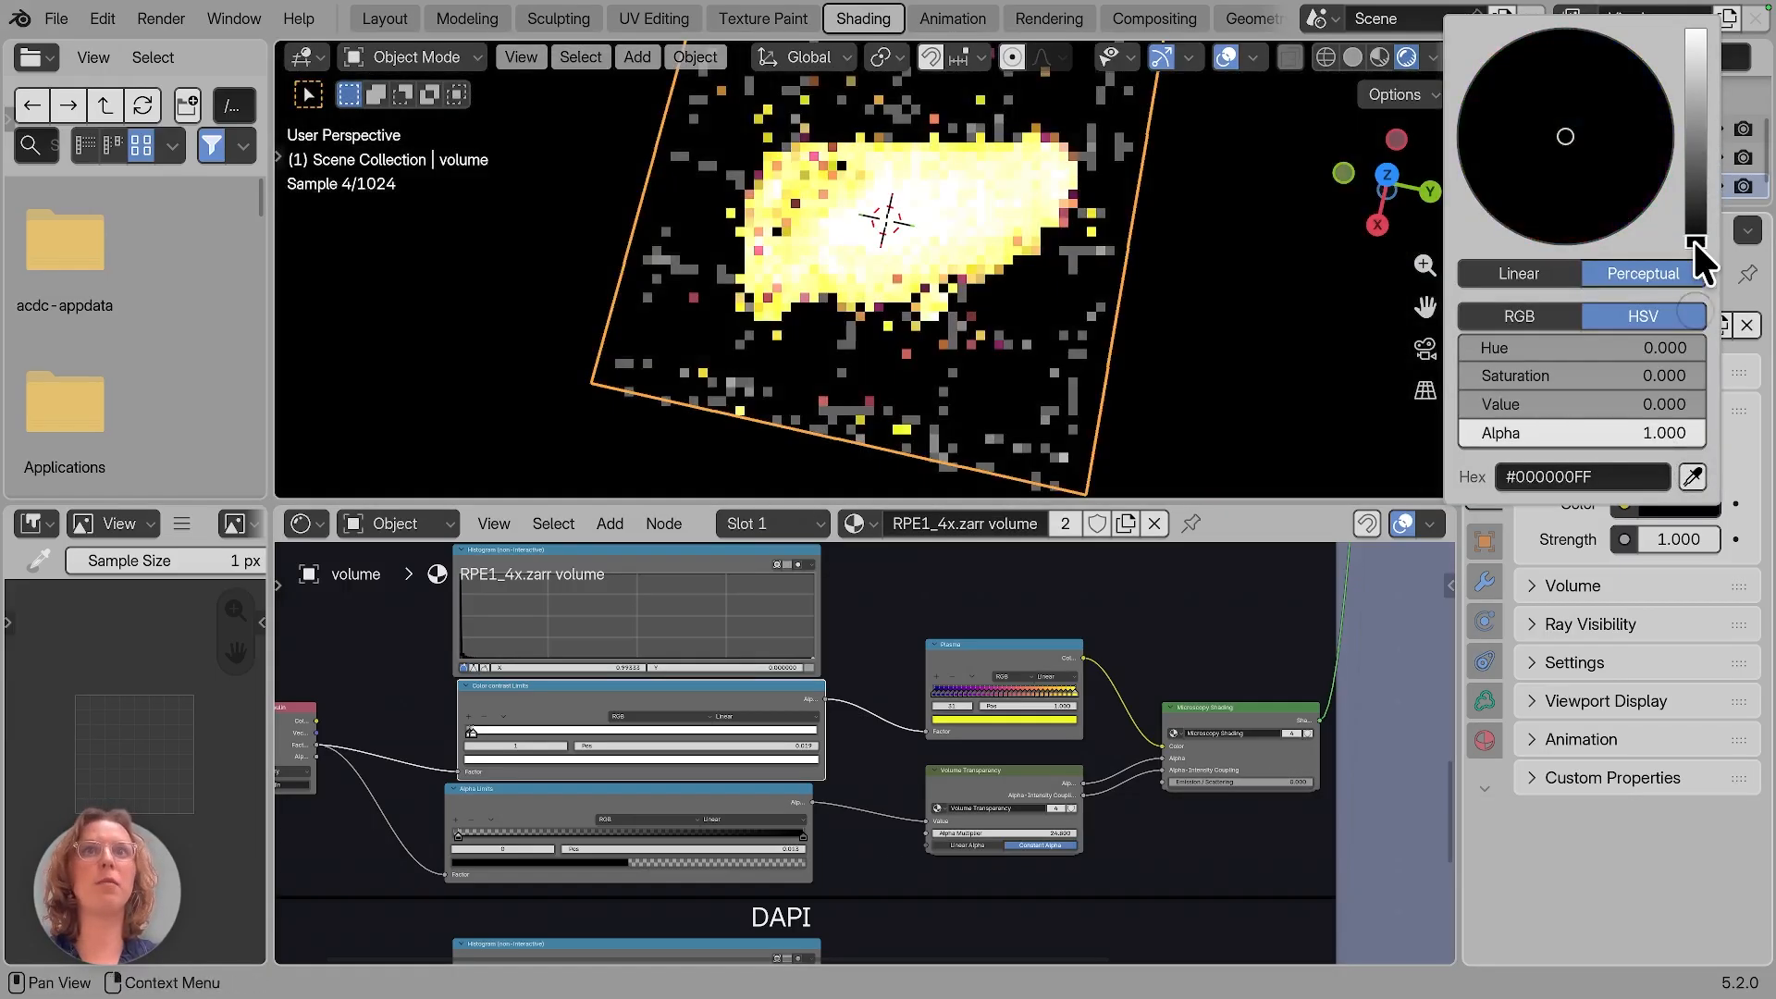
Step: Switch the ab-tubulin Volume Transparency to Linear Alpha and raise its color contrast limits' upper stop to about an eighth of the ramp
{"action": "left_click", "coordinate": [970, 846]}
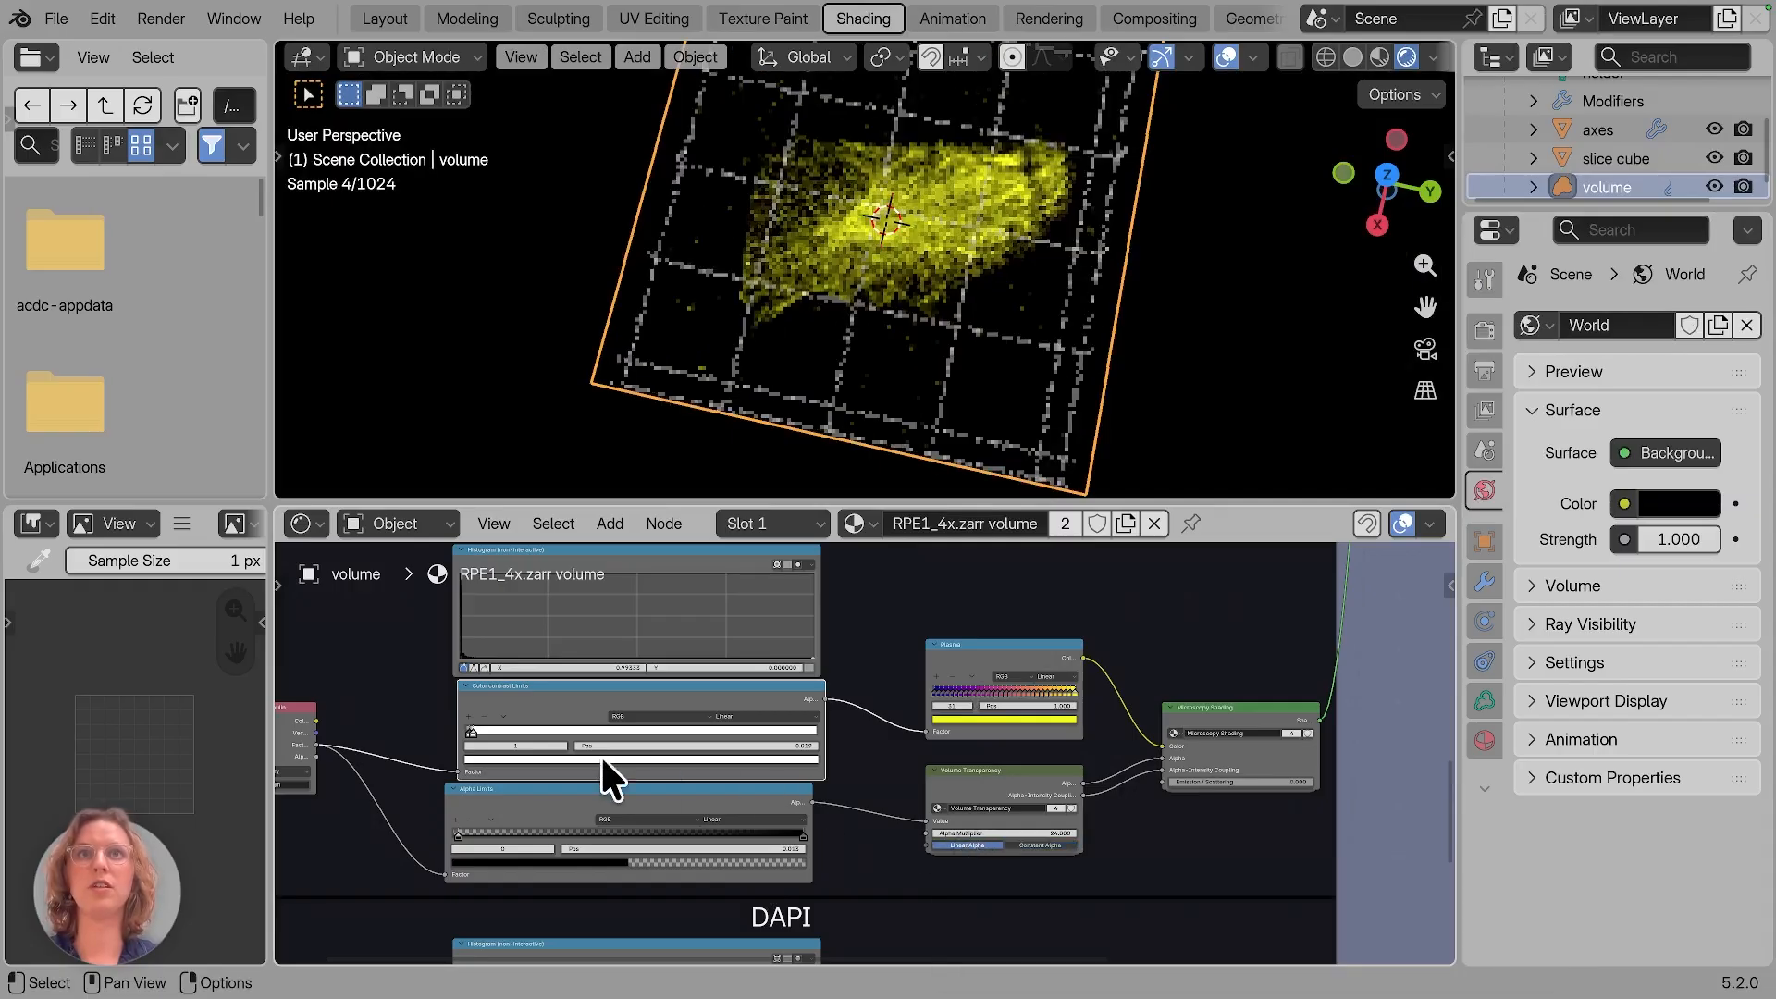
{"action": "left_click_drag", "start_coordinate": [477, 735], "coordinate": [586, 688]}
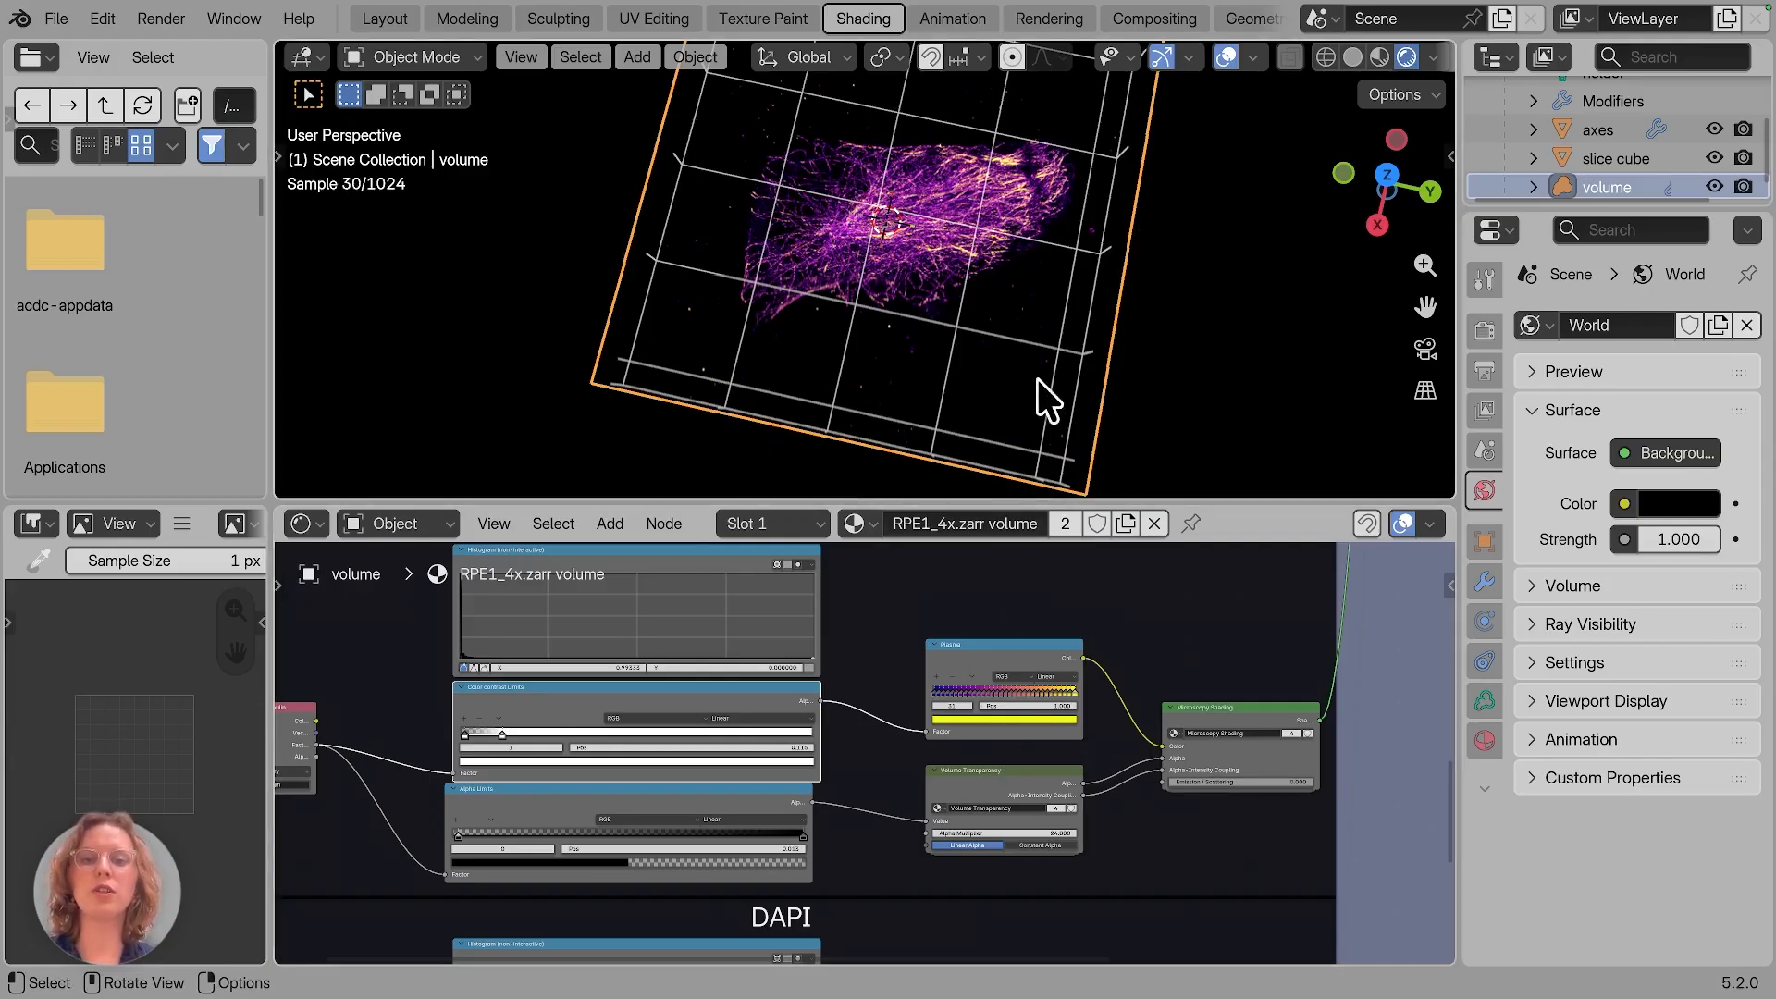
Step: In the Layout workspace, change the NHS-ester channel's color to a lighter blue and reload the RPE1_4x.zarr dataset
{"action": "left_click", "coordinate": [396, 17]}
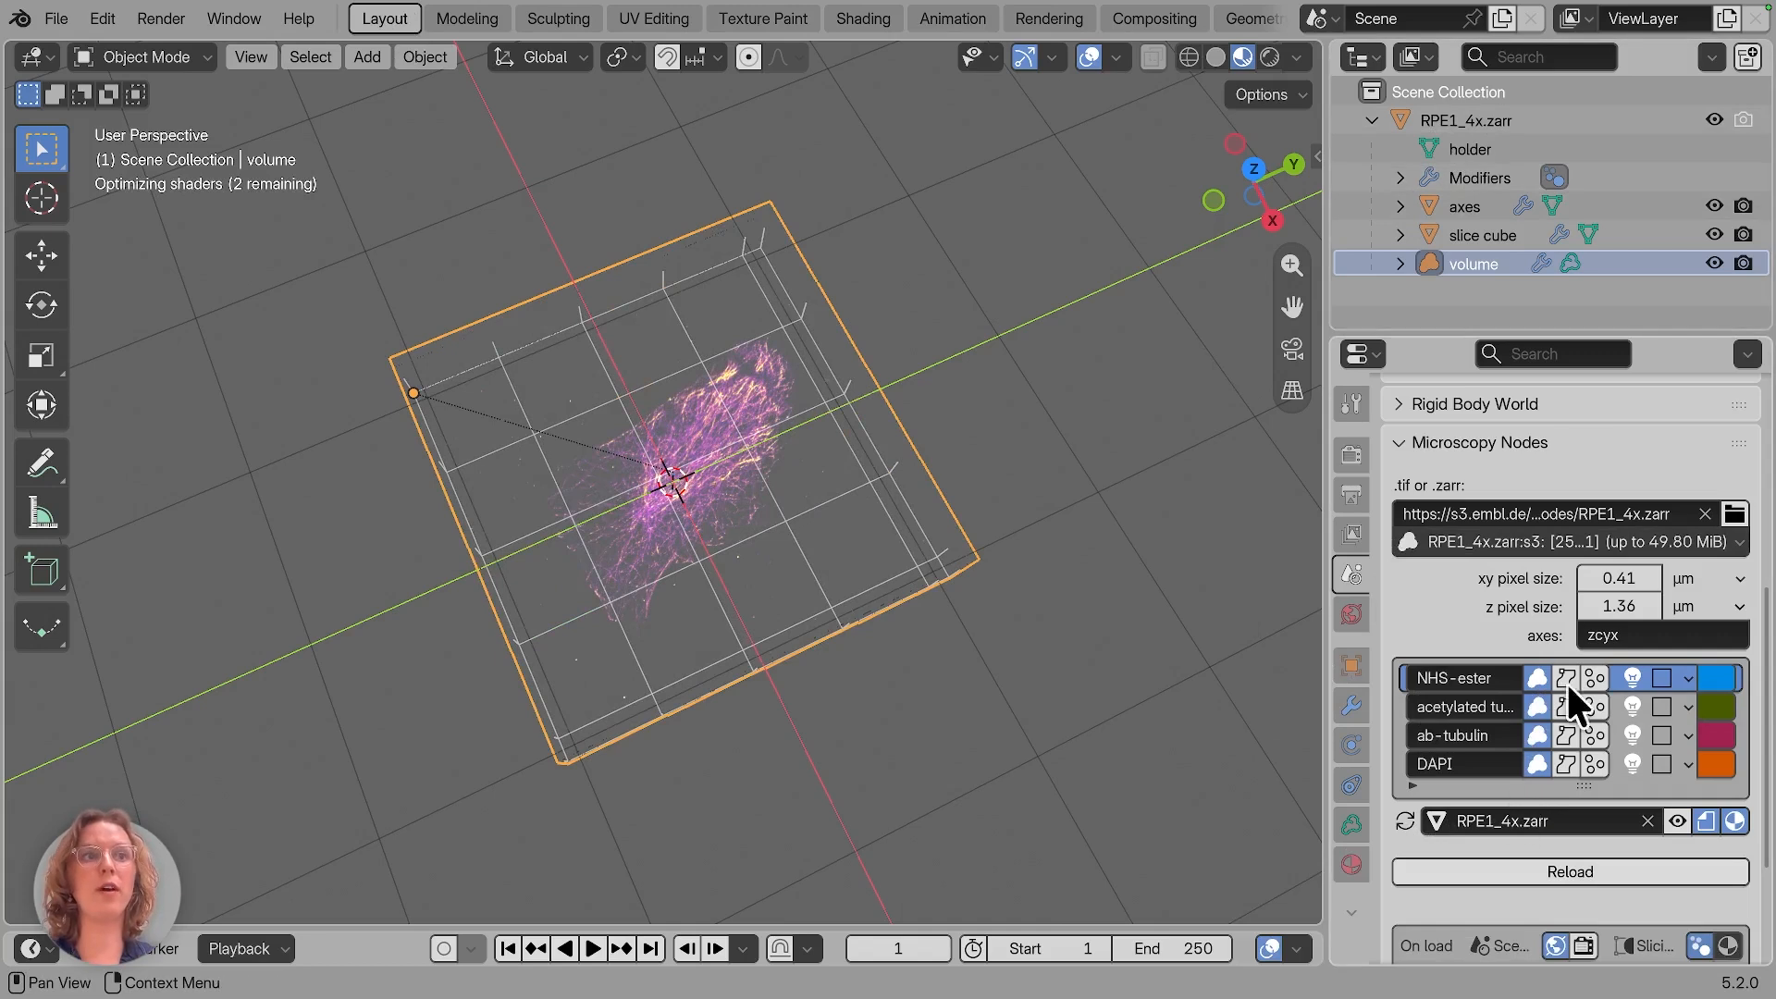
{"action": "left_click", "coordinate": [1715, 680]}
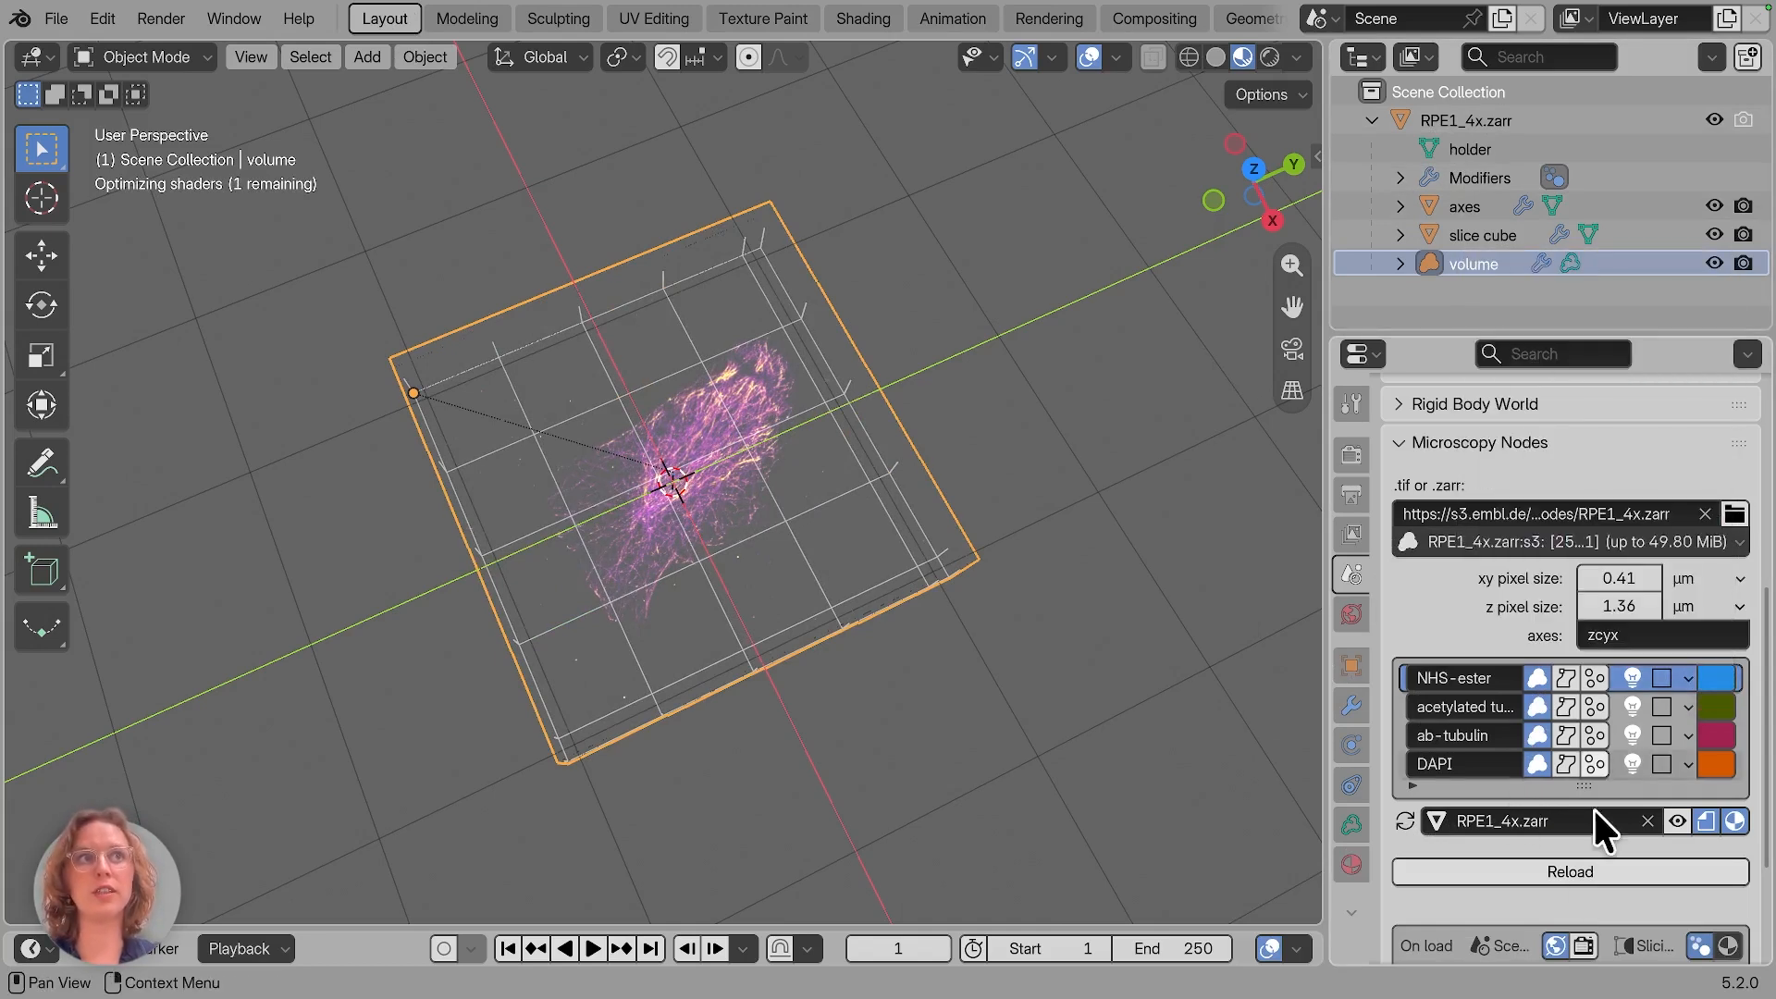
{"action": "left_click", "coordinate": [1574, 870]}
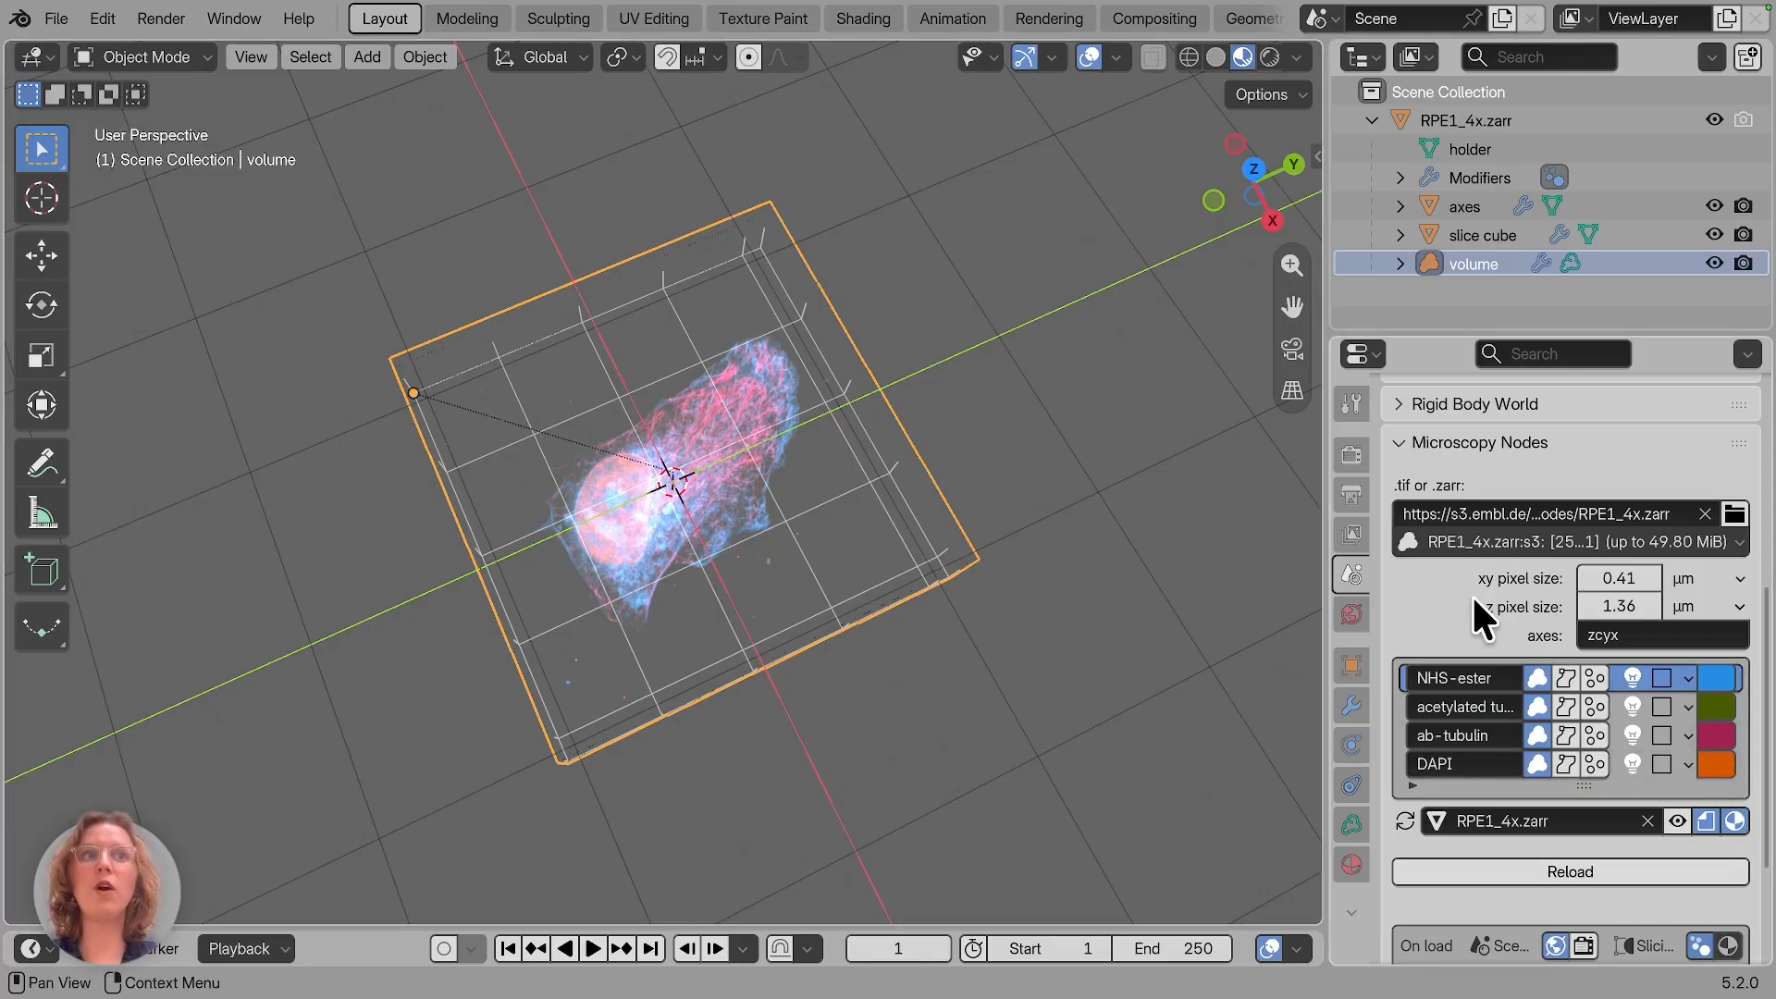
Step: Review the dataset's resolution levels, trying RPE1_4x.zarr:s1 and returning to s3
{"action": "left_click", "coordinate": [1525, 541]}
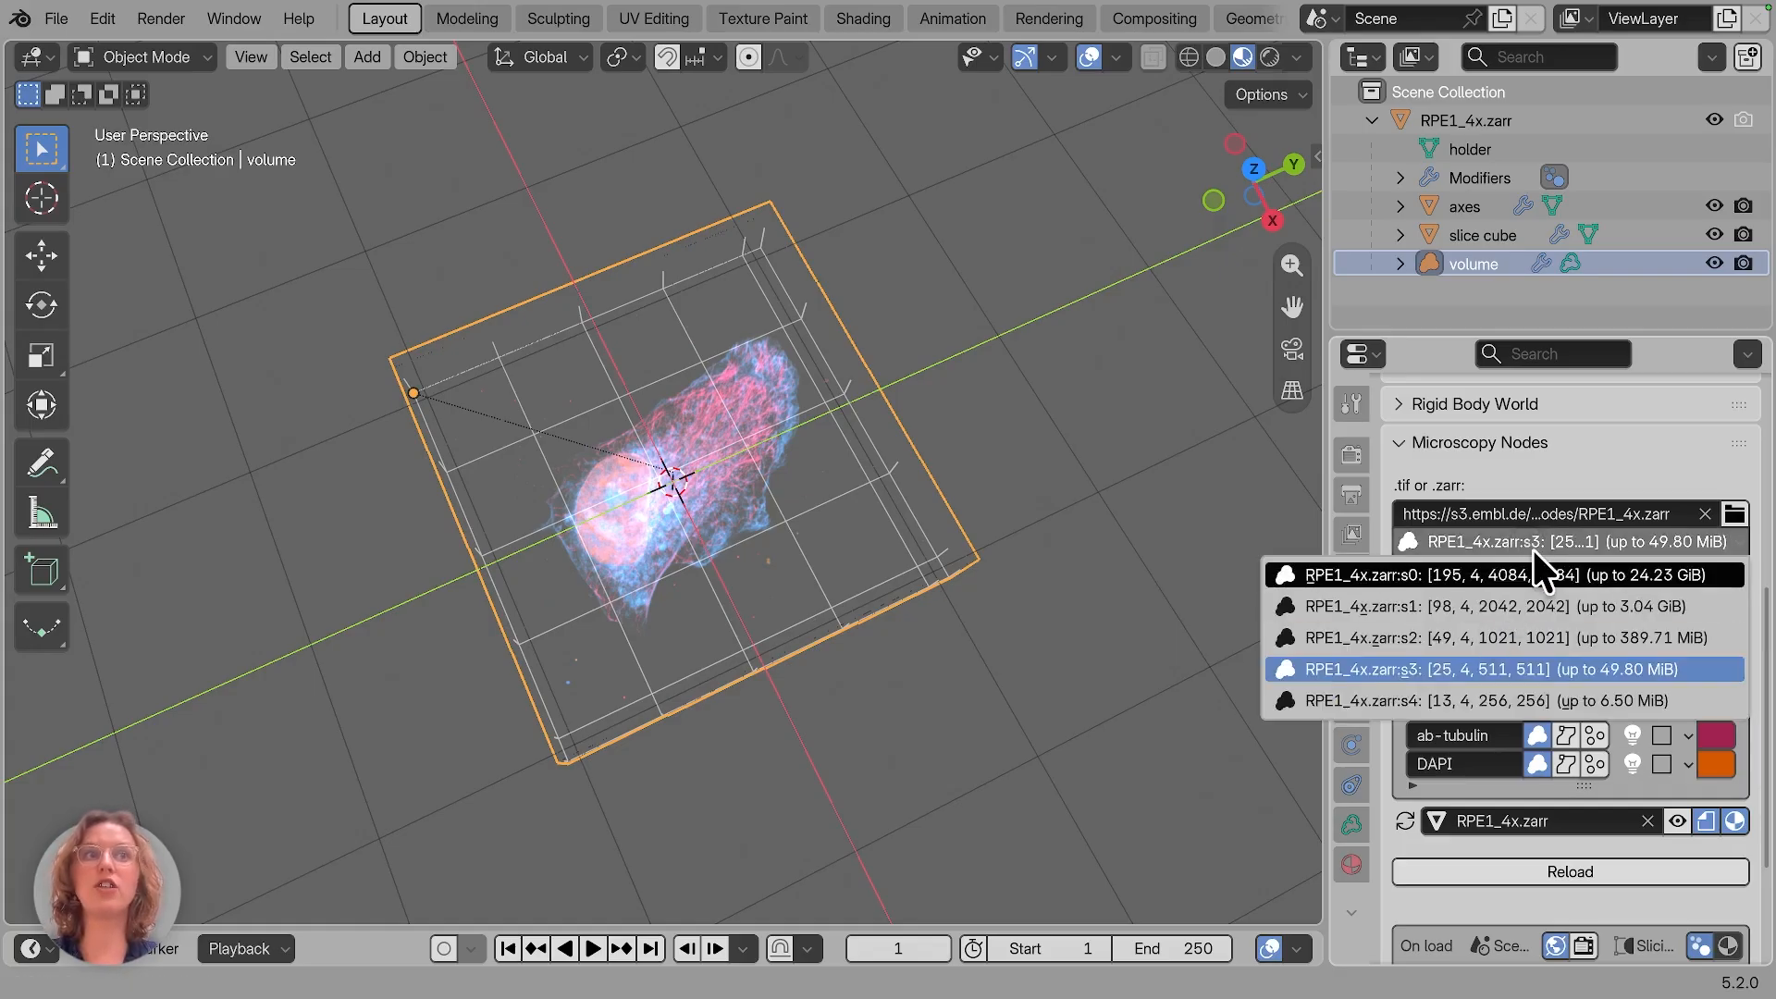
{"action": "left_click", "coordinate": [1571, 541]}
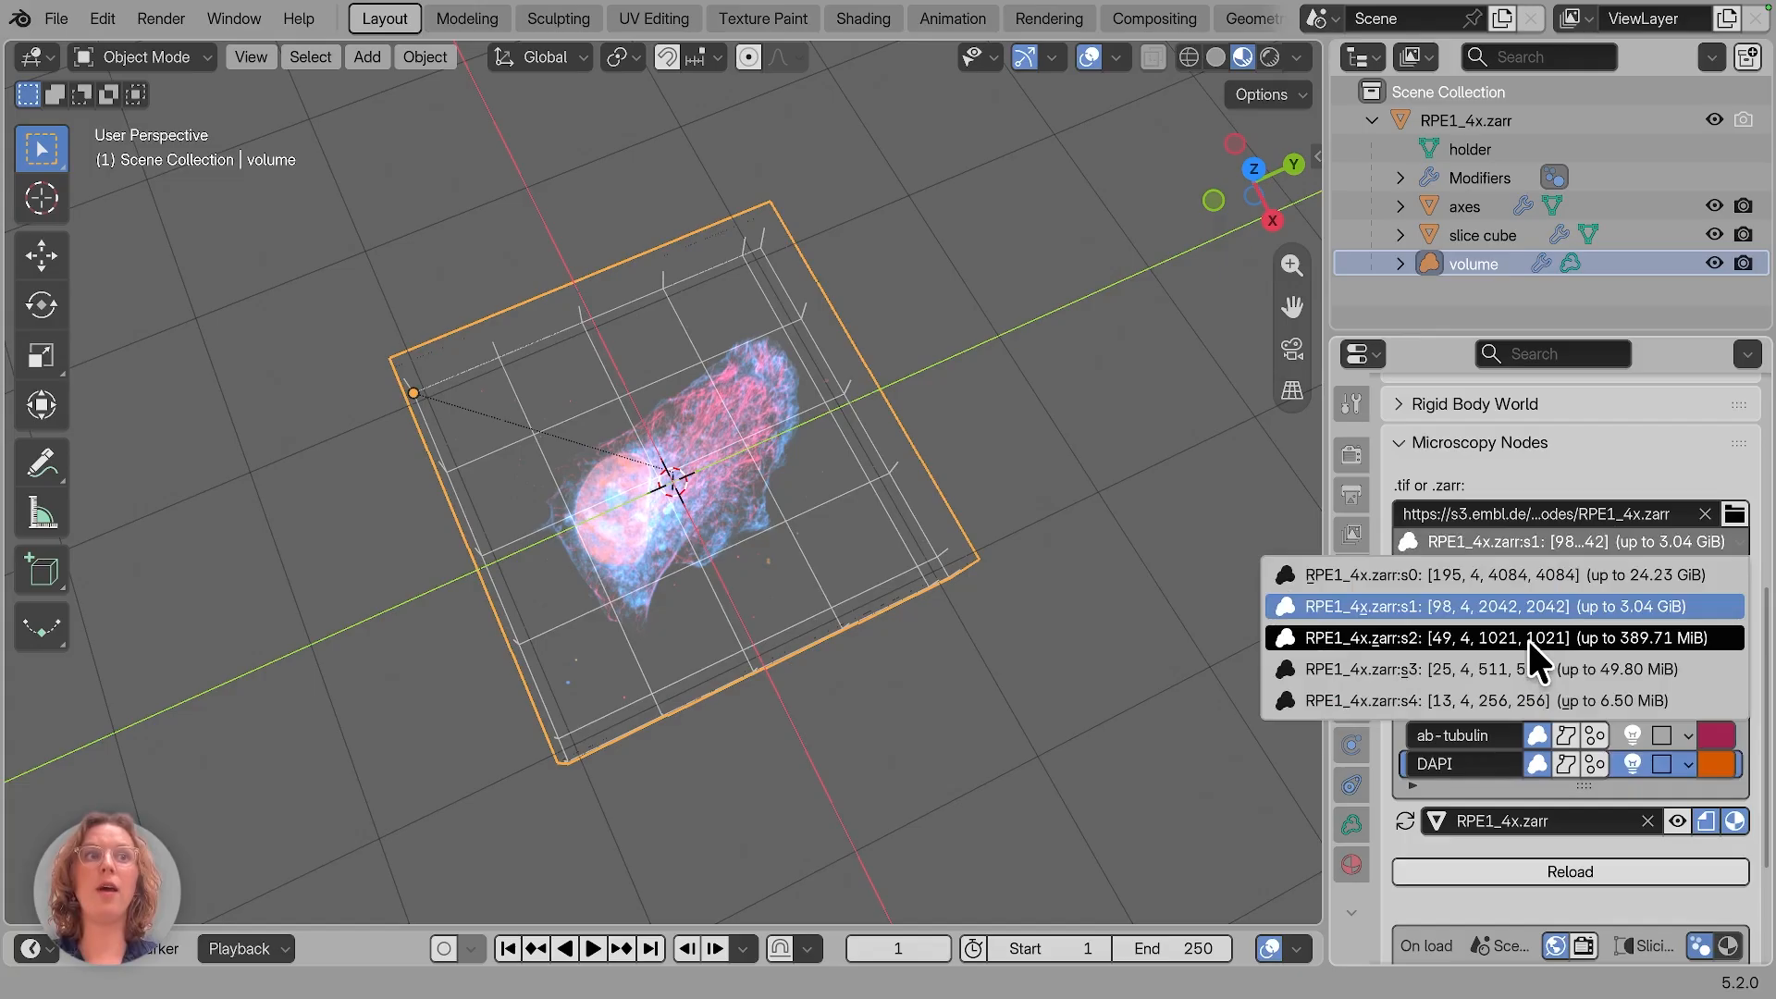
{"action": "left_click", "coordinate": [1528, 667]}
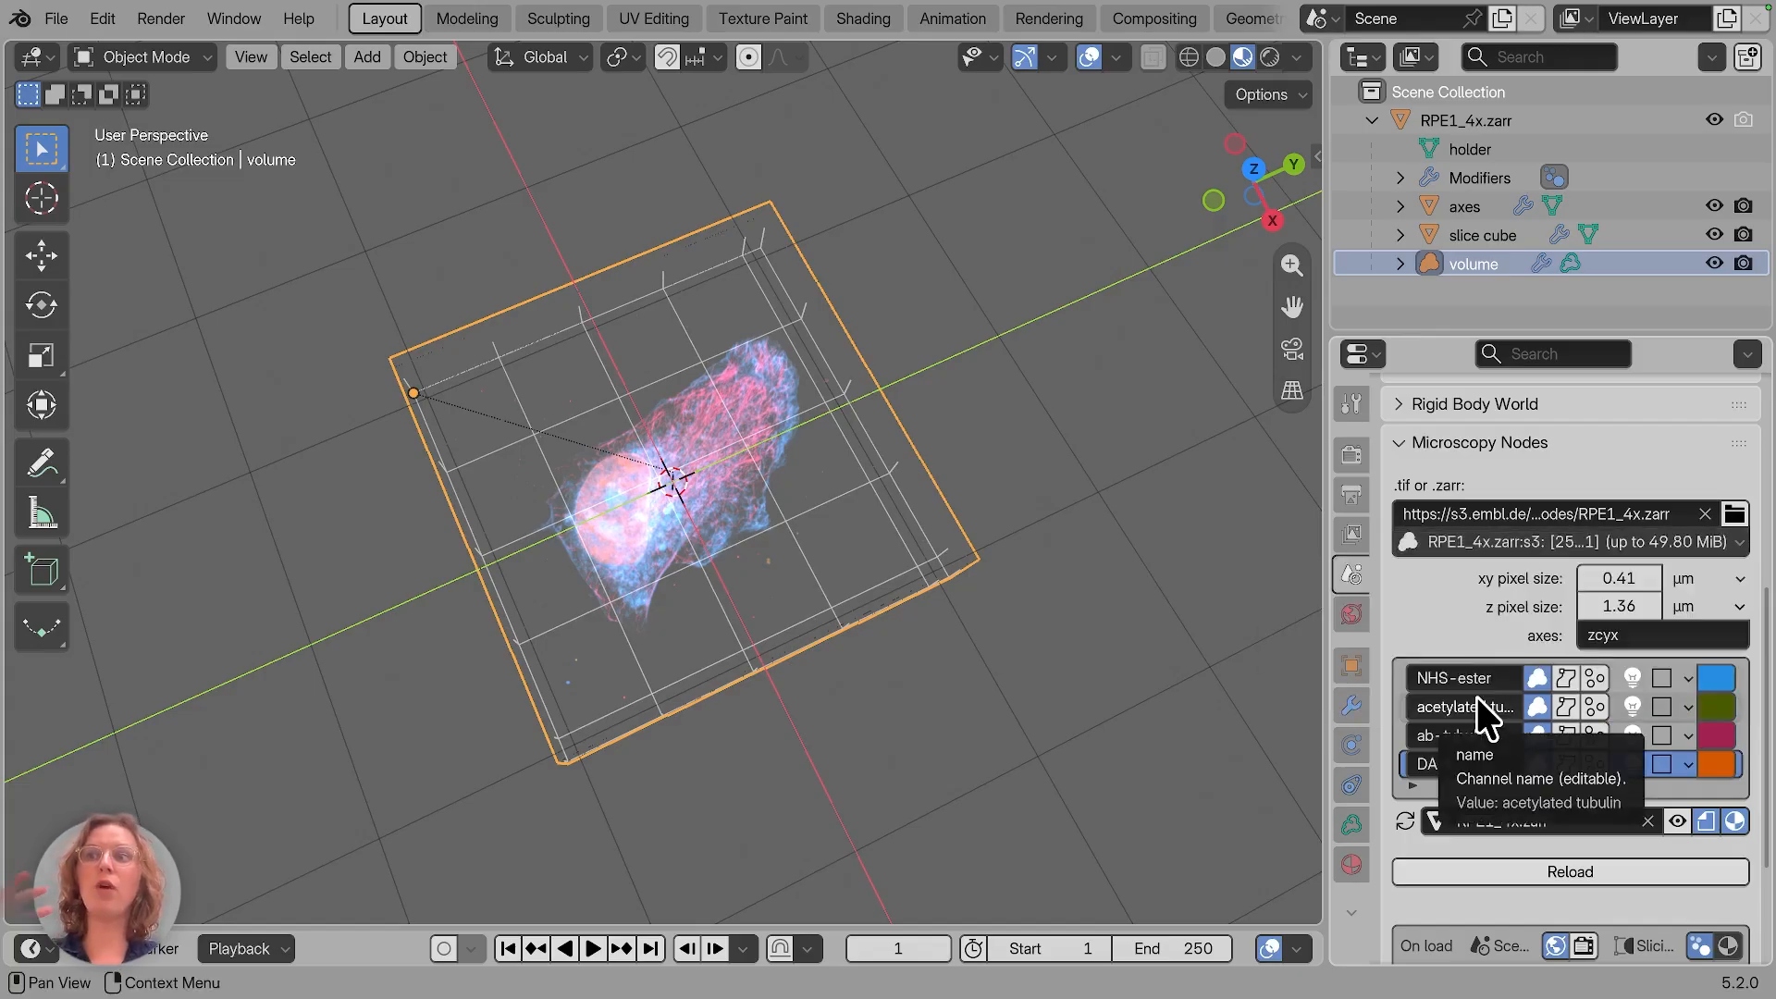
Step: Turn off updating the material settings when reloading RPE1_4x.zarr
{"action": "left_click", "coordinate": [1734, 823]}
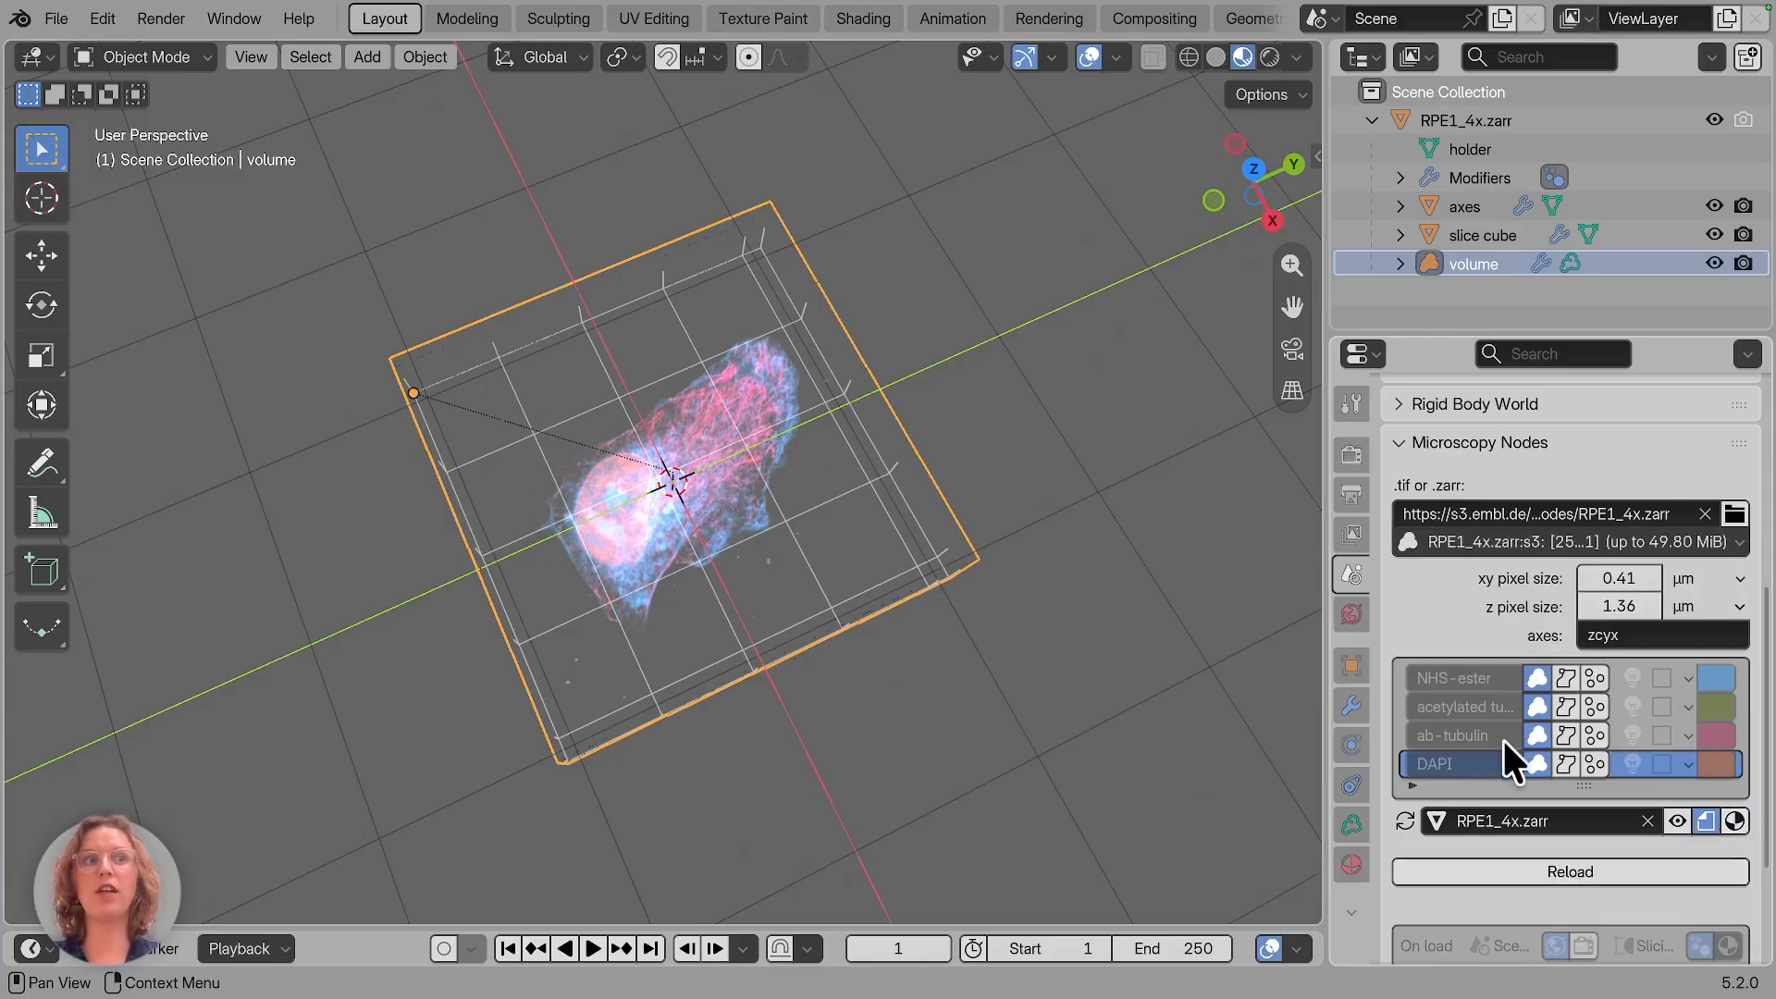
Step: Turn the channel settings update back on, keeping the data update enabled as well, for reloading RPE1_4x.zarr
{"action": "left_click", "coordinate": [1591, 534]}
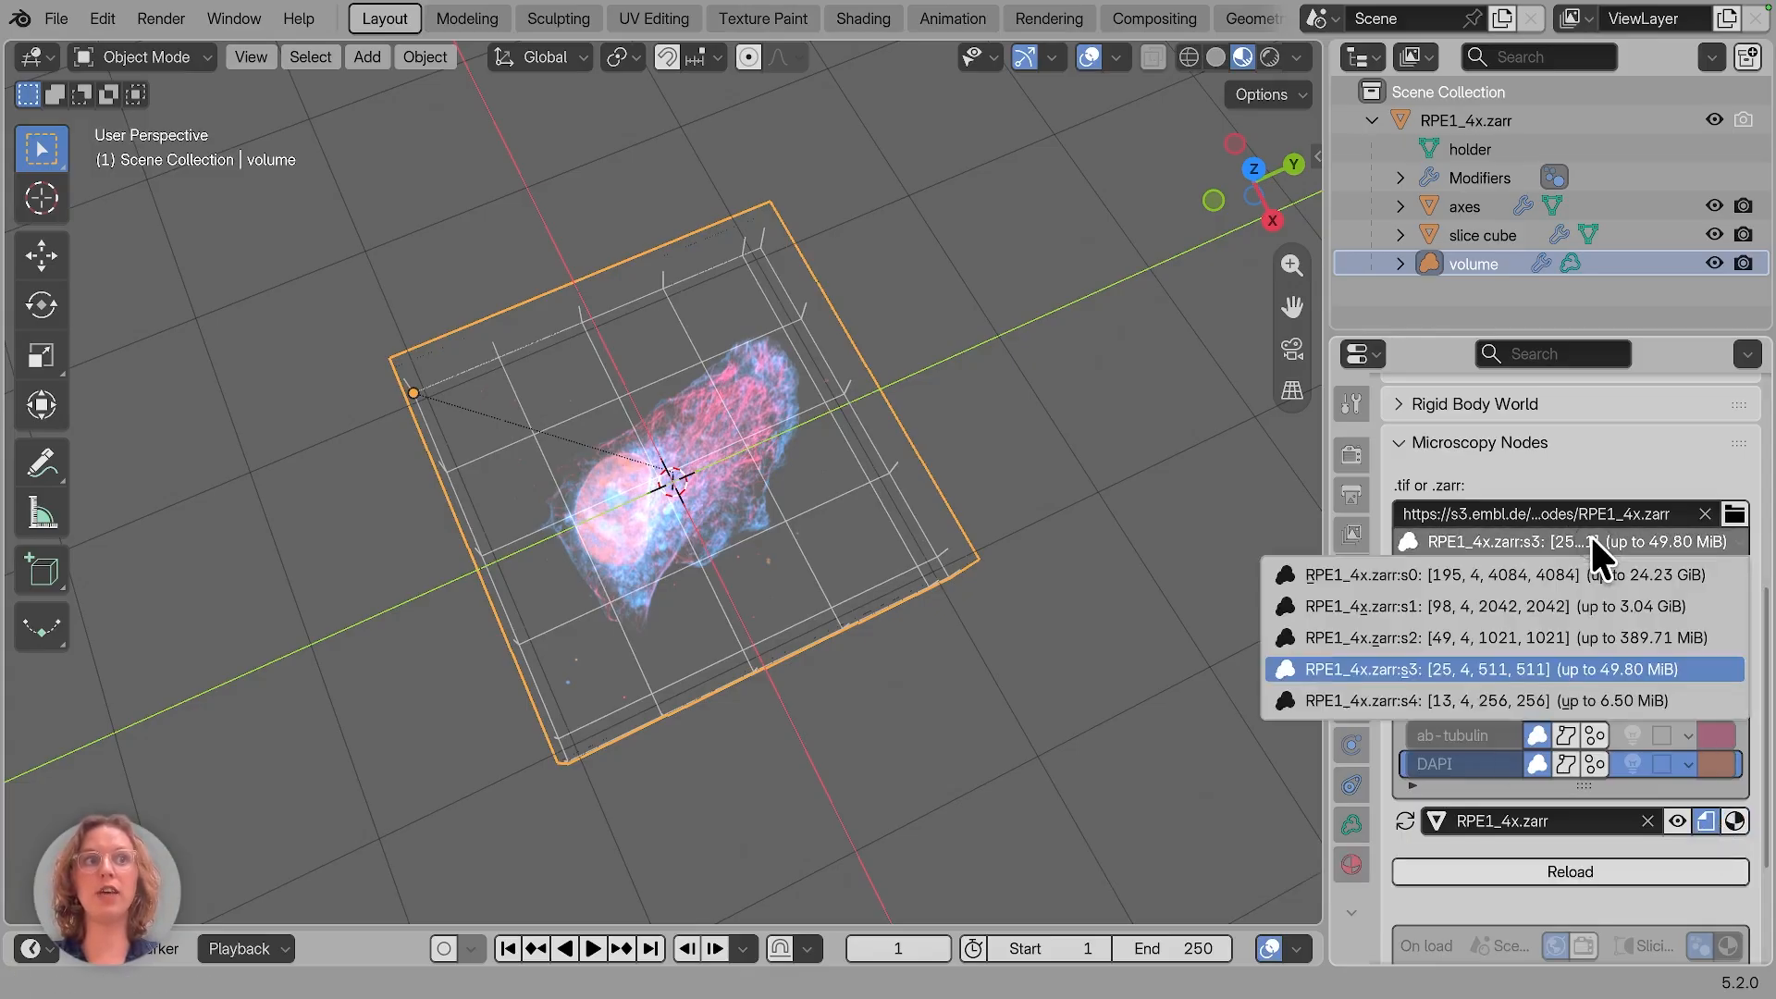
{"action": "left_click", "coordinate": [1705, 820]}
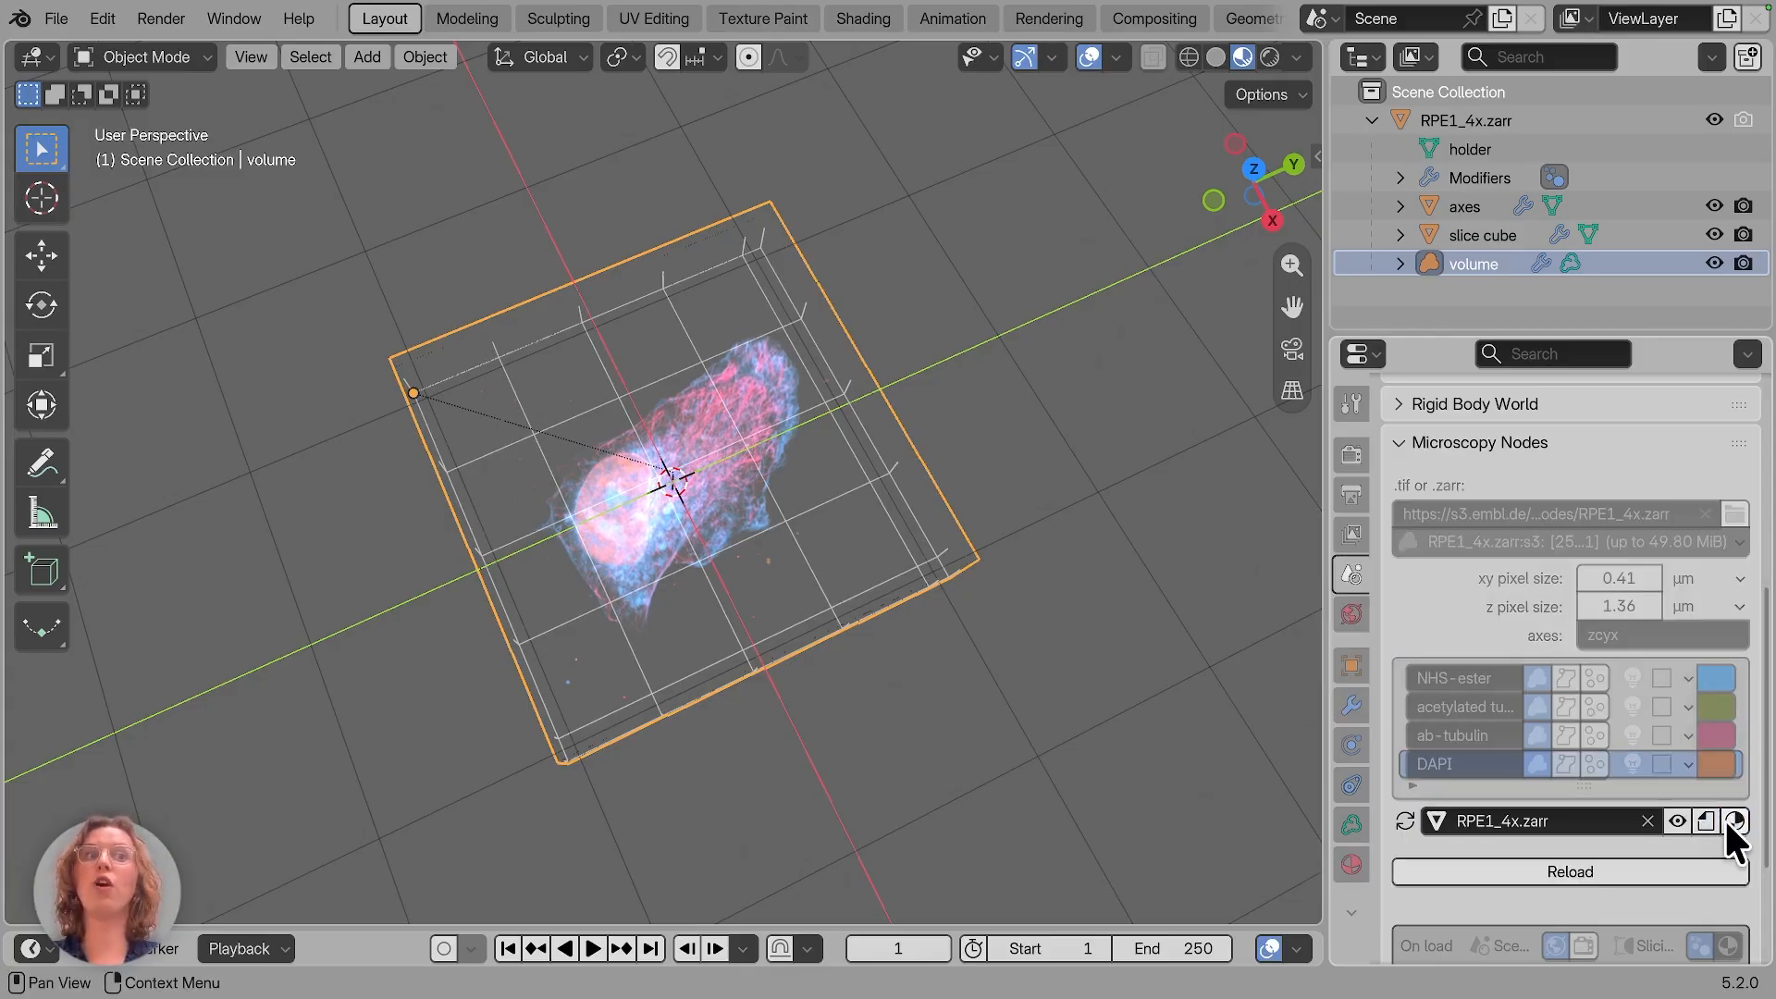
{"action": "left_click", "coordinate": [1734, 821]}
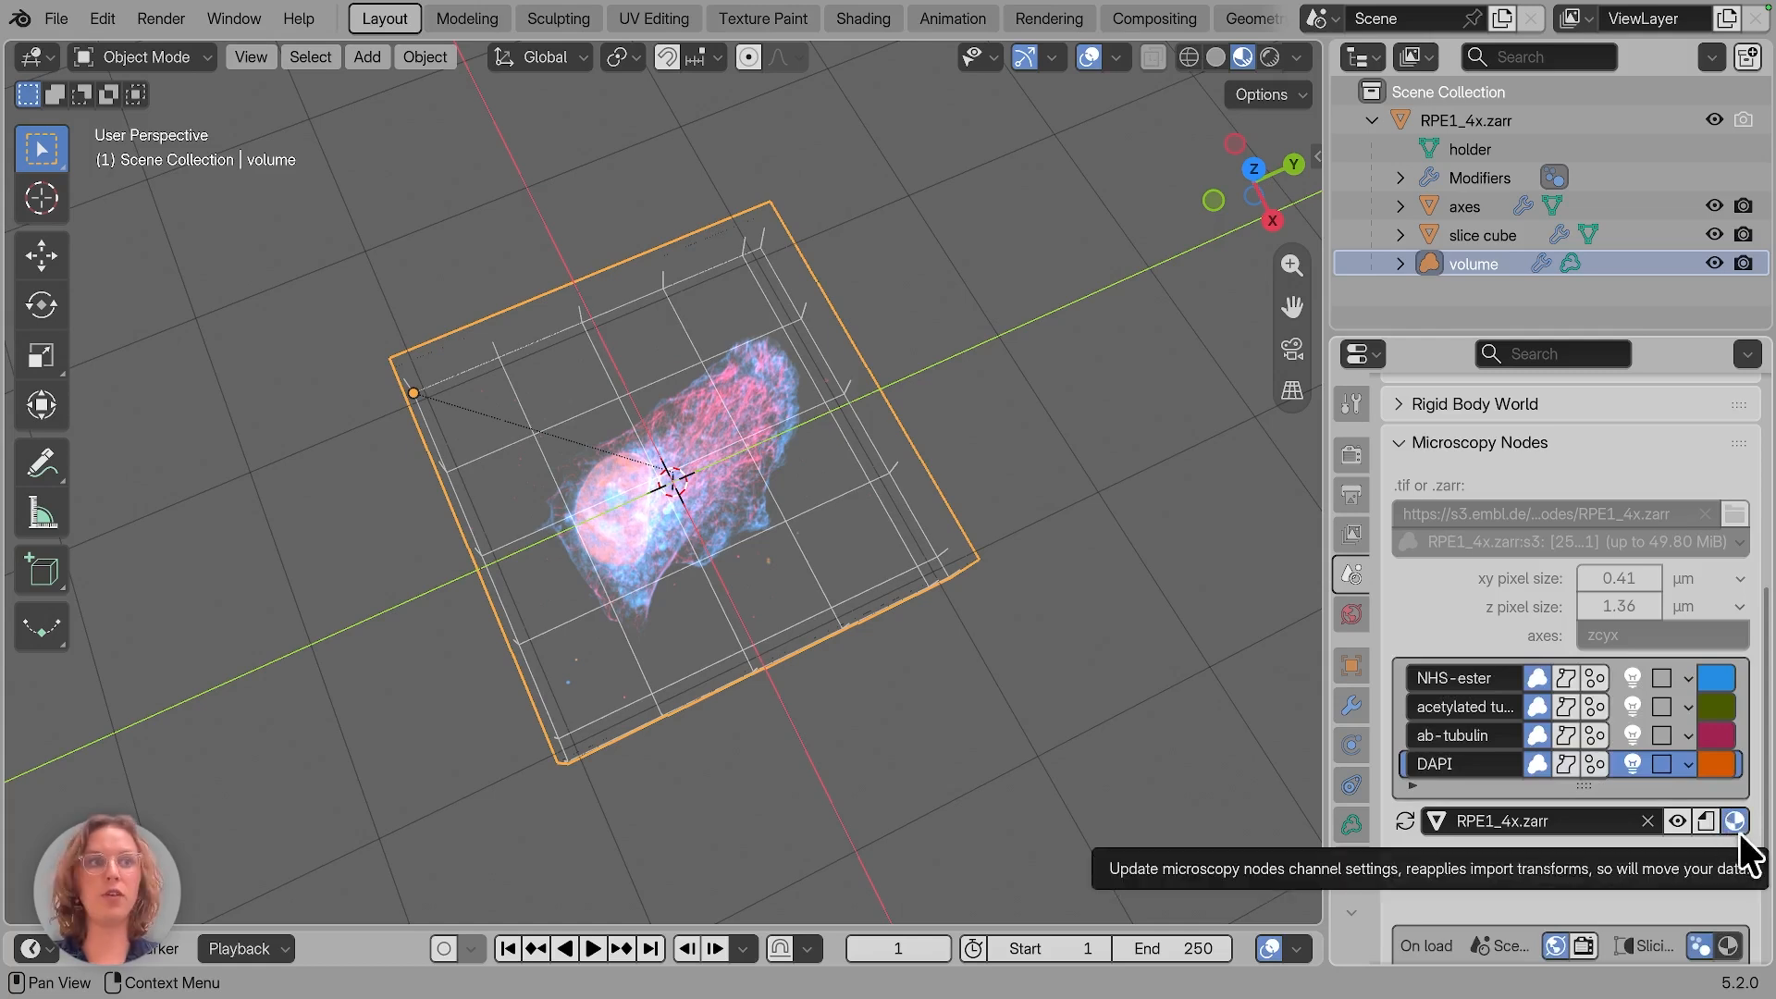
{"action": "left_click", "coordinate": [1705, 820]}
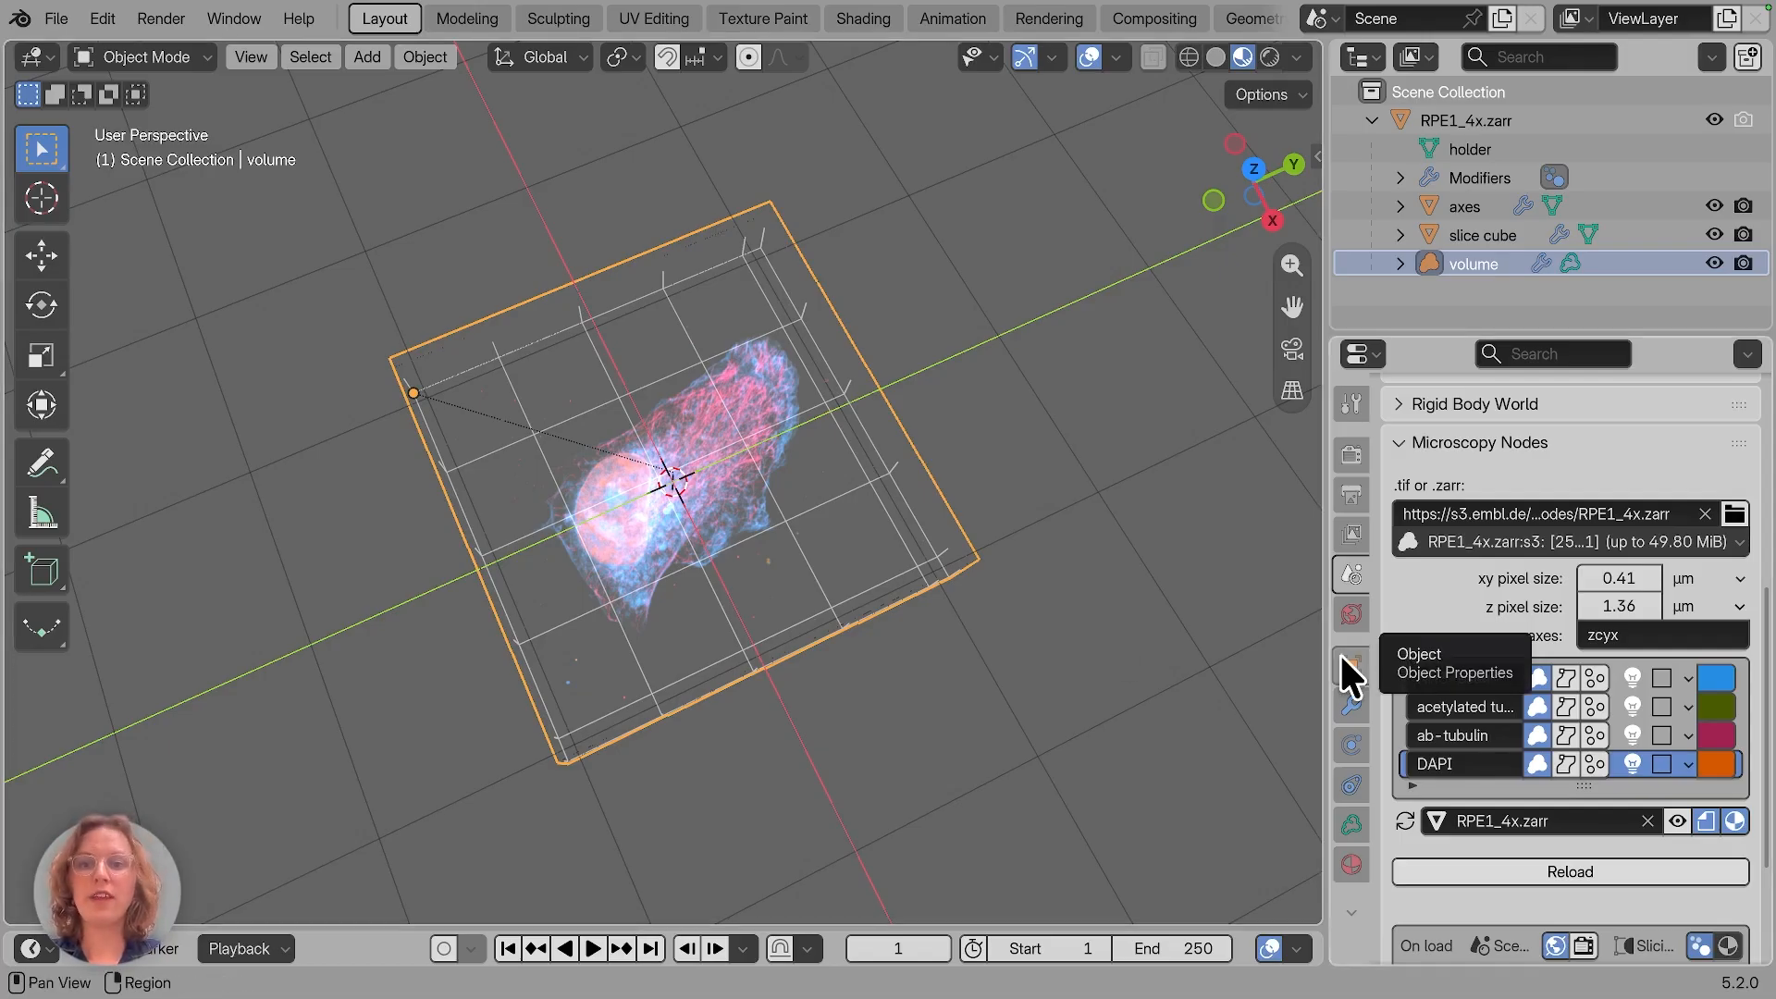
Step: Switch the acetylated tubulin channel from volume to surface and reload the RPE1_4x.zarr dataset
{"action": "left_click", "coordinate": [1573, 705]}
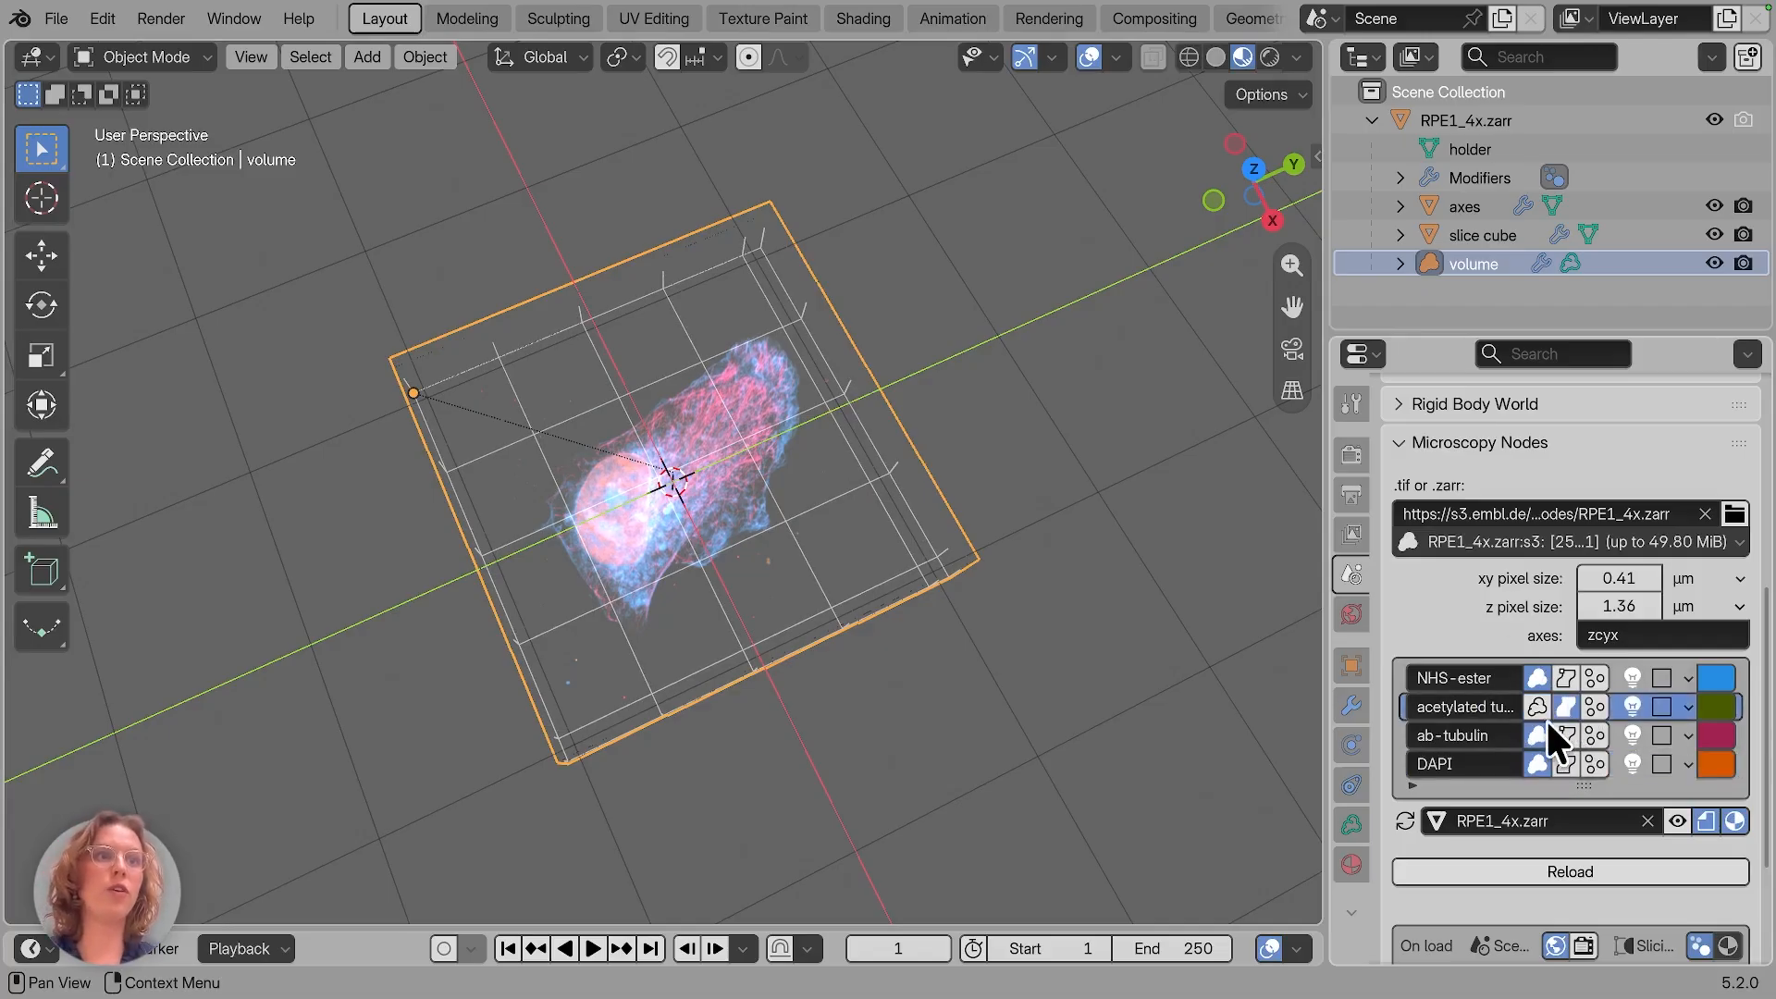
{"action": "left_click", "coordinate": [1561, 707]}
{"action": "left_click", "coordinate": [1535, 871]}
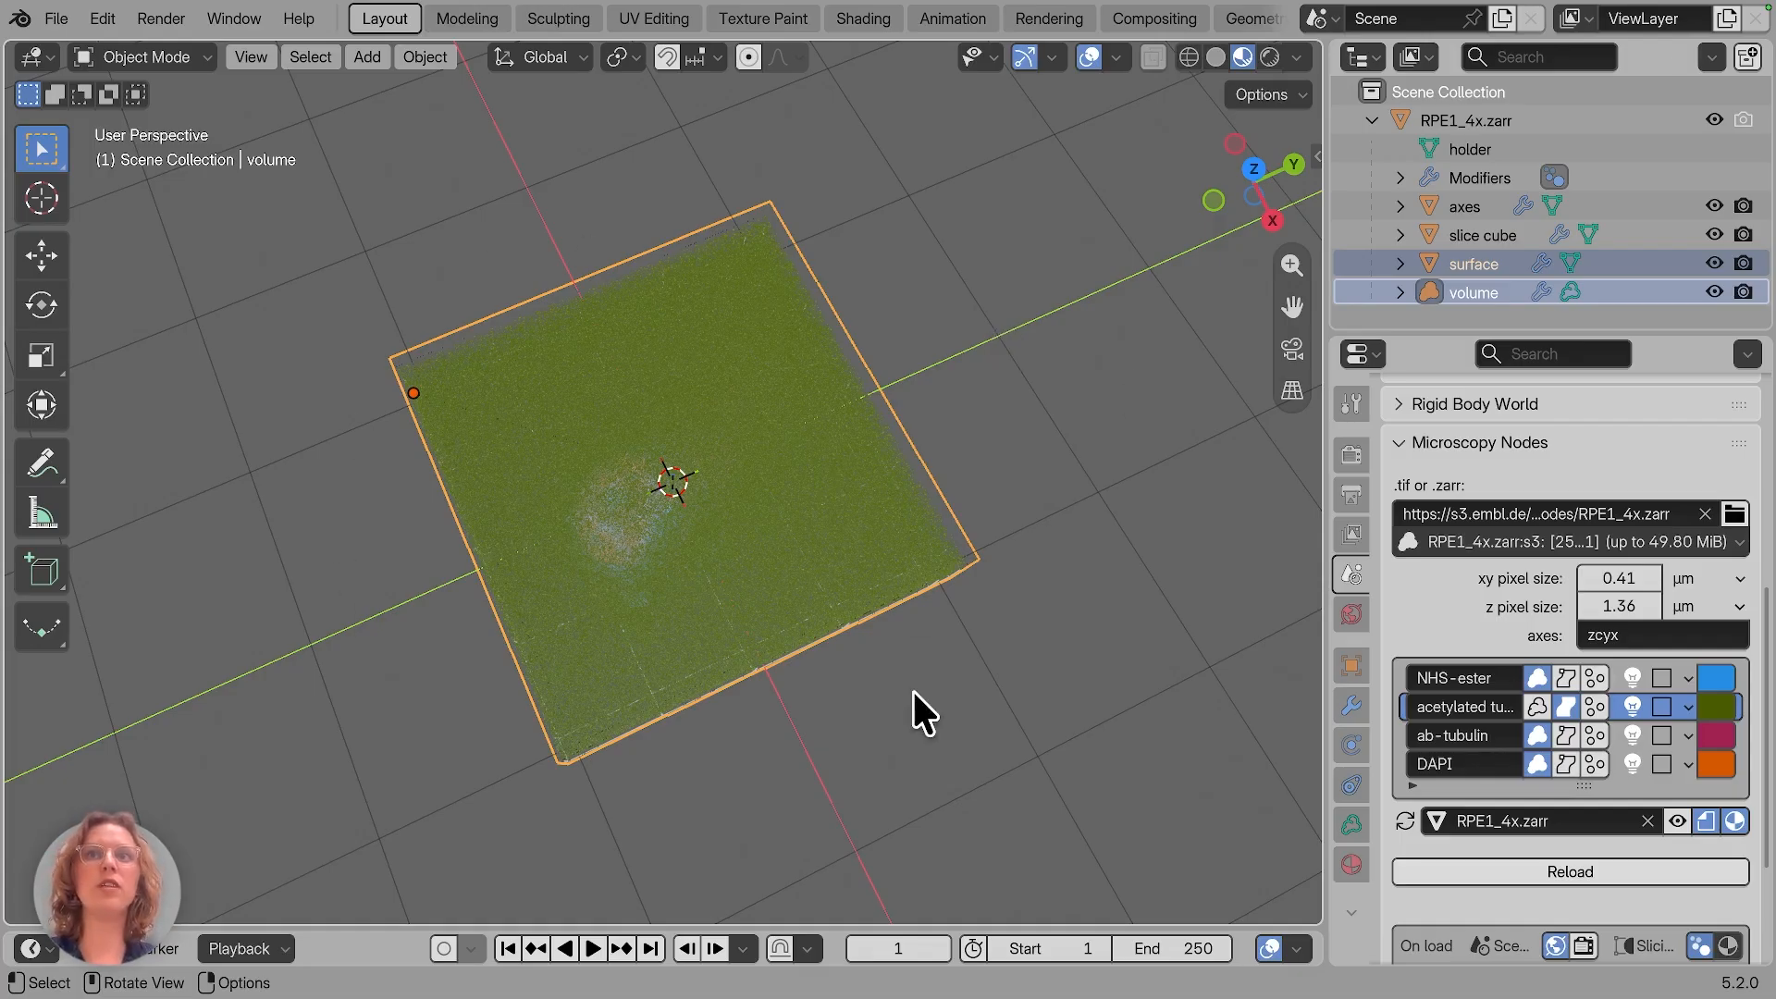
{"action": "scroll", "coordinate": [913, 688], "scroll_direction": "down", "scroll_amount": 3}
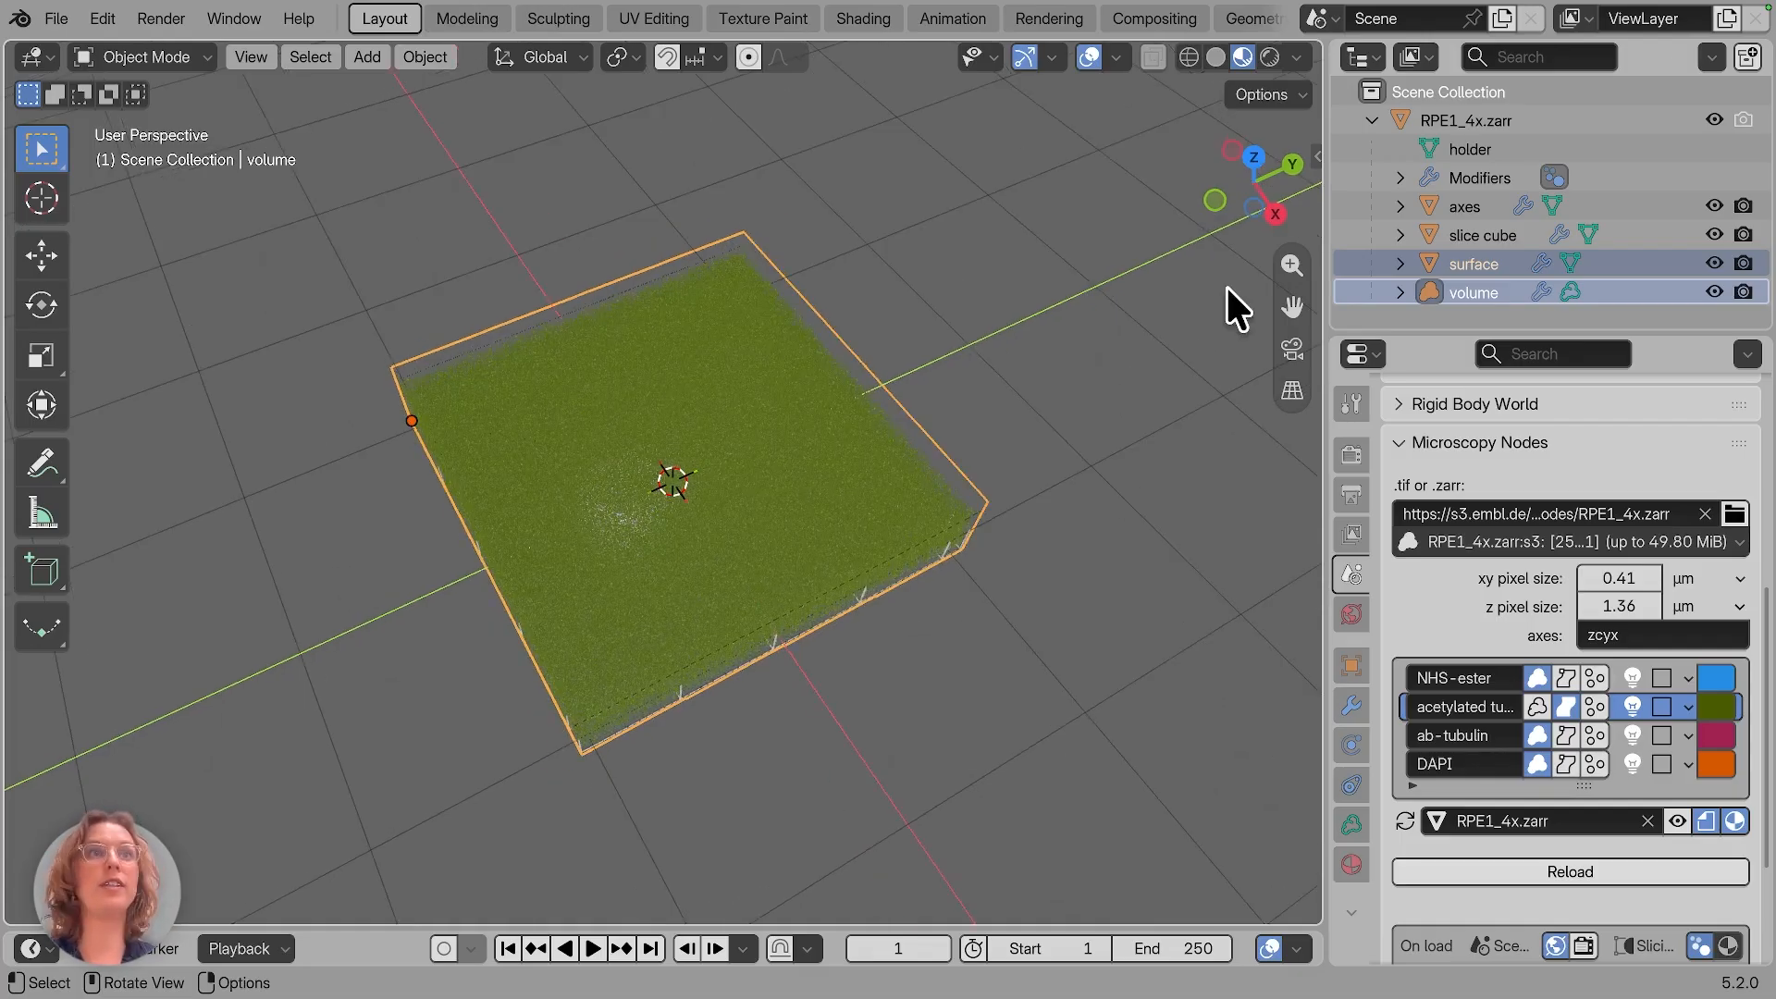
Step: In the surface object's modifier, set the acetylated tubulin threshold to 0.01 and raise it stepwise to 0.09
{"action": "left_click", "coordinate": [1492, 263]}
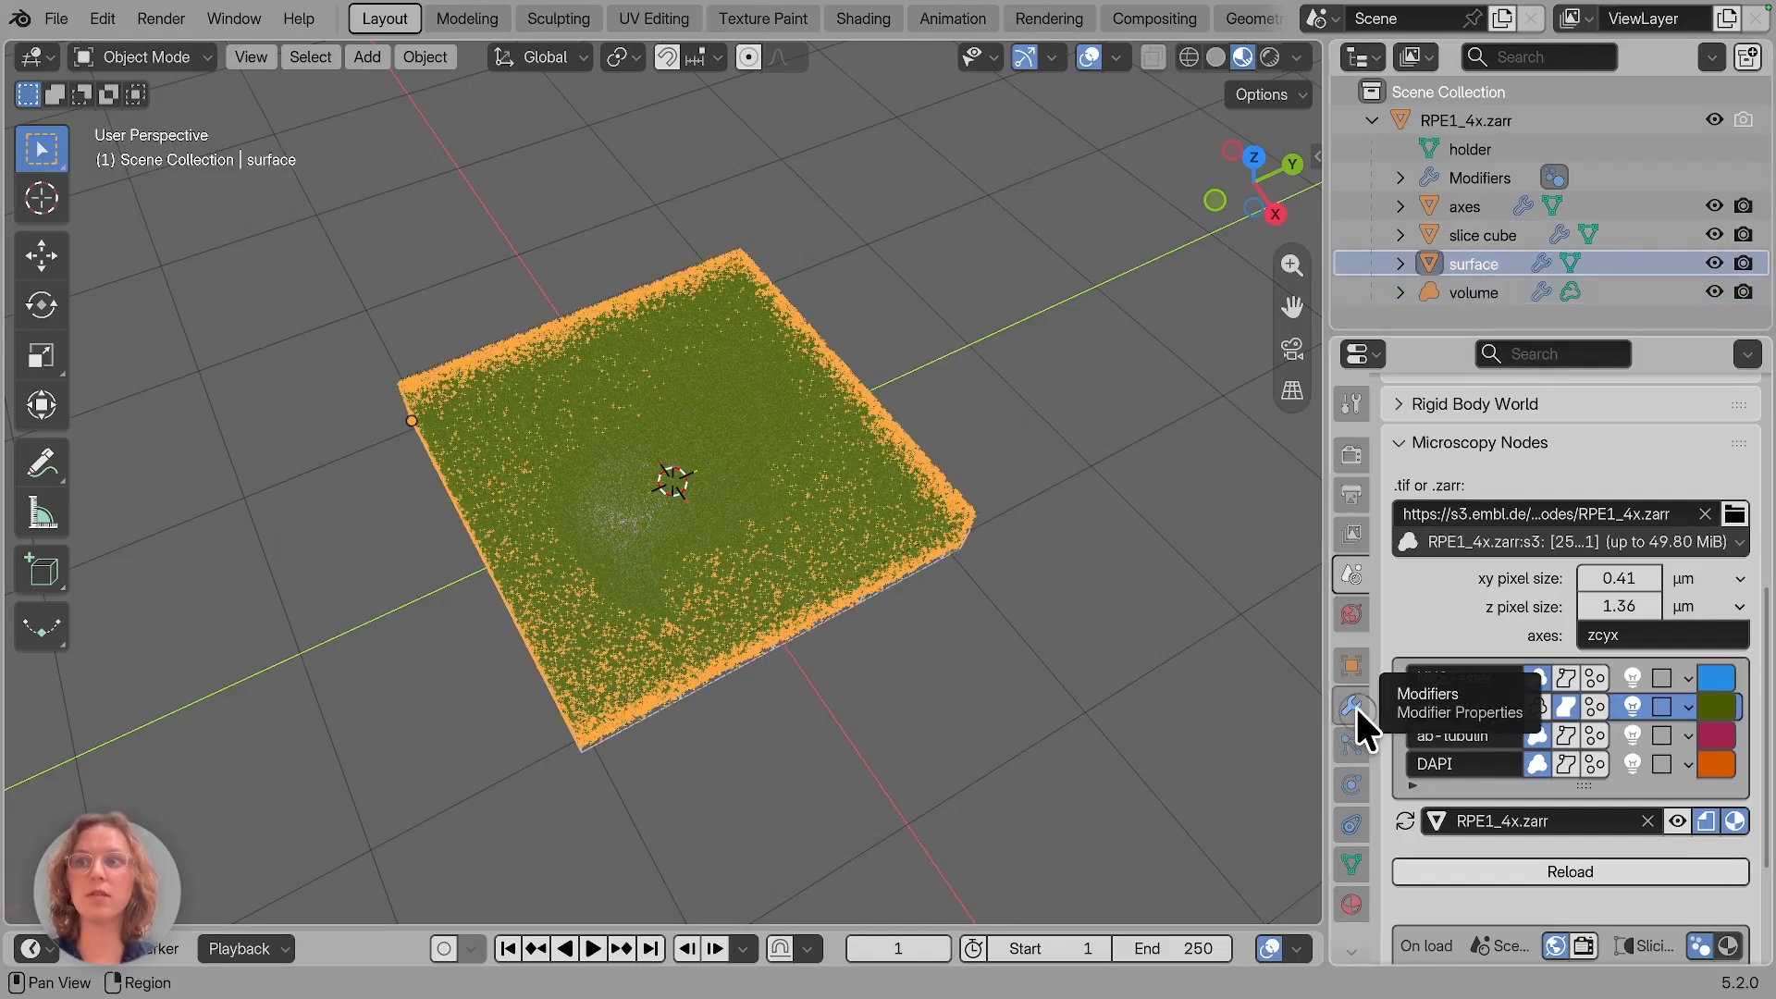
{"action": "left_click", "coordinate": [1353, 706]}
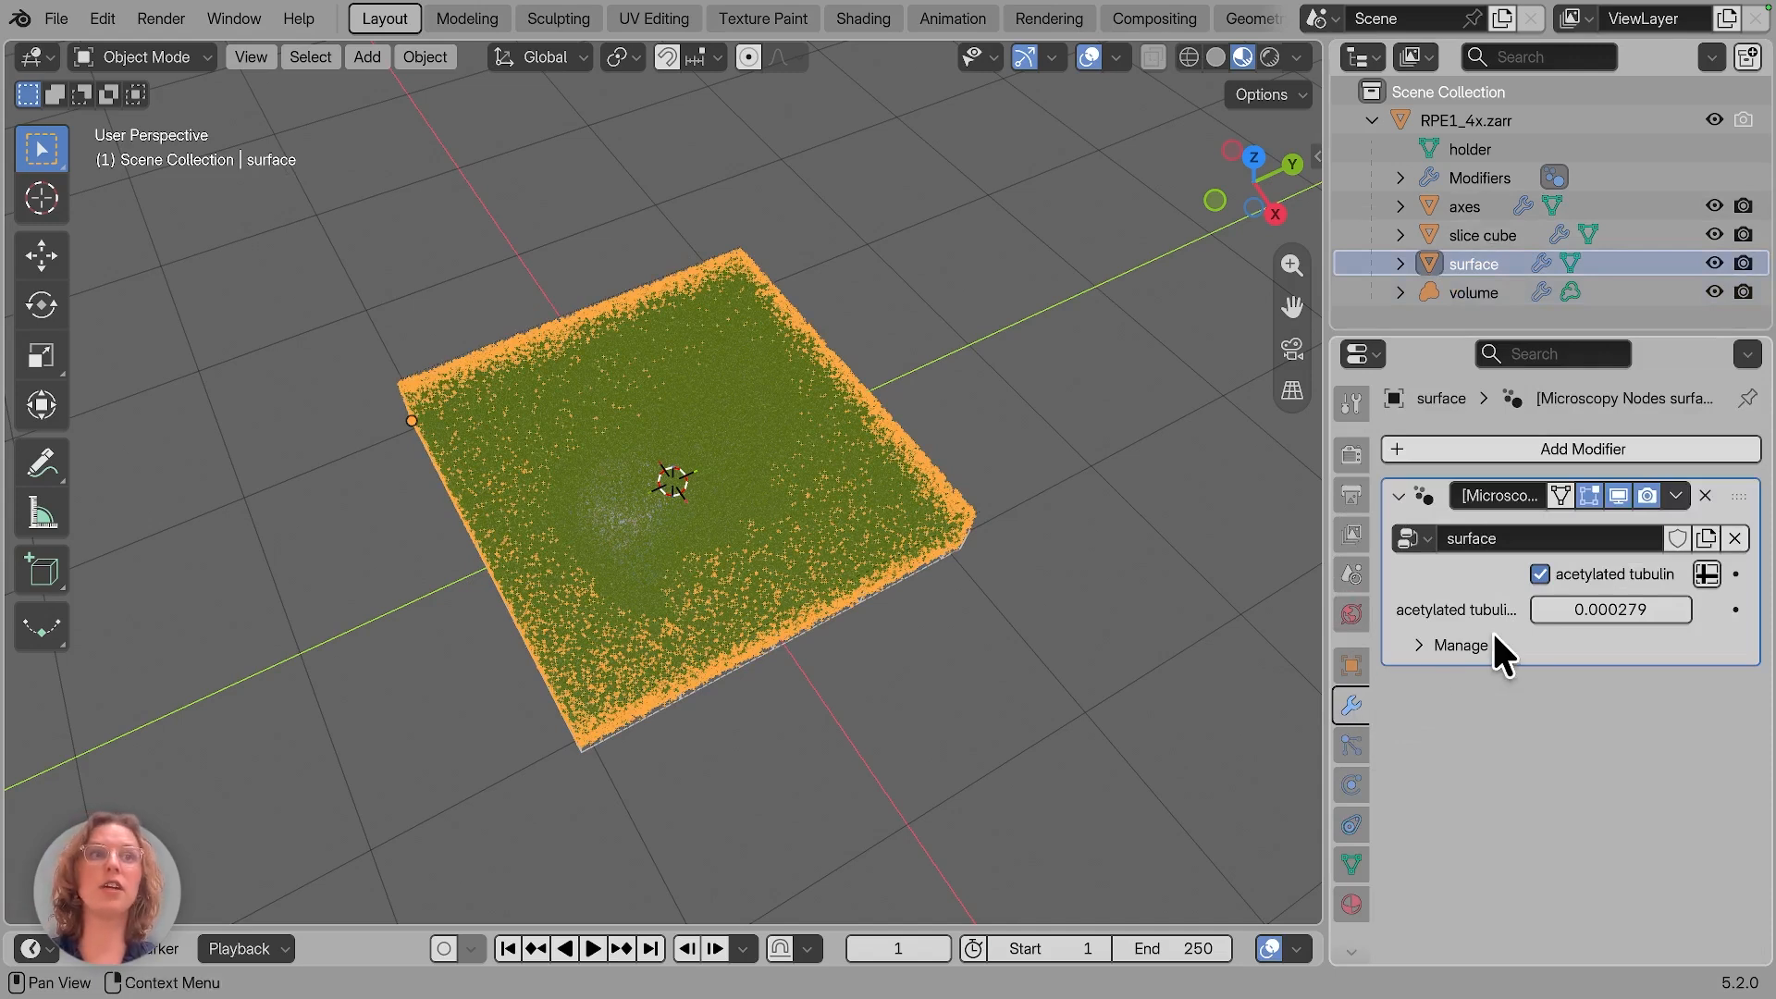
{"action": "left_click", "coordinate": [1610, 609]}
{"action": "type", "text": "0.01"}
{"action": "key", "text": "Return"}
{"action": "left_click", "coordinate": [1680, 609]}
{"action": "left_click", "coordinate": [1679, 608]}
{"action": "left_click", "coordinate": [1679, 609]}
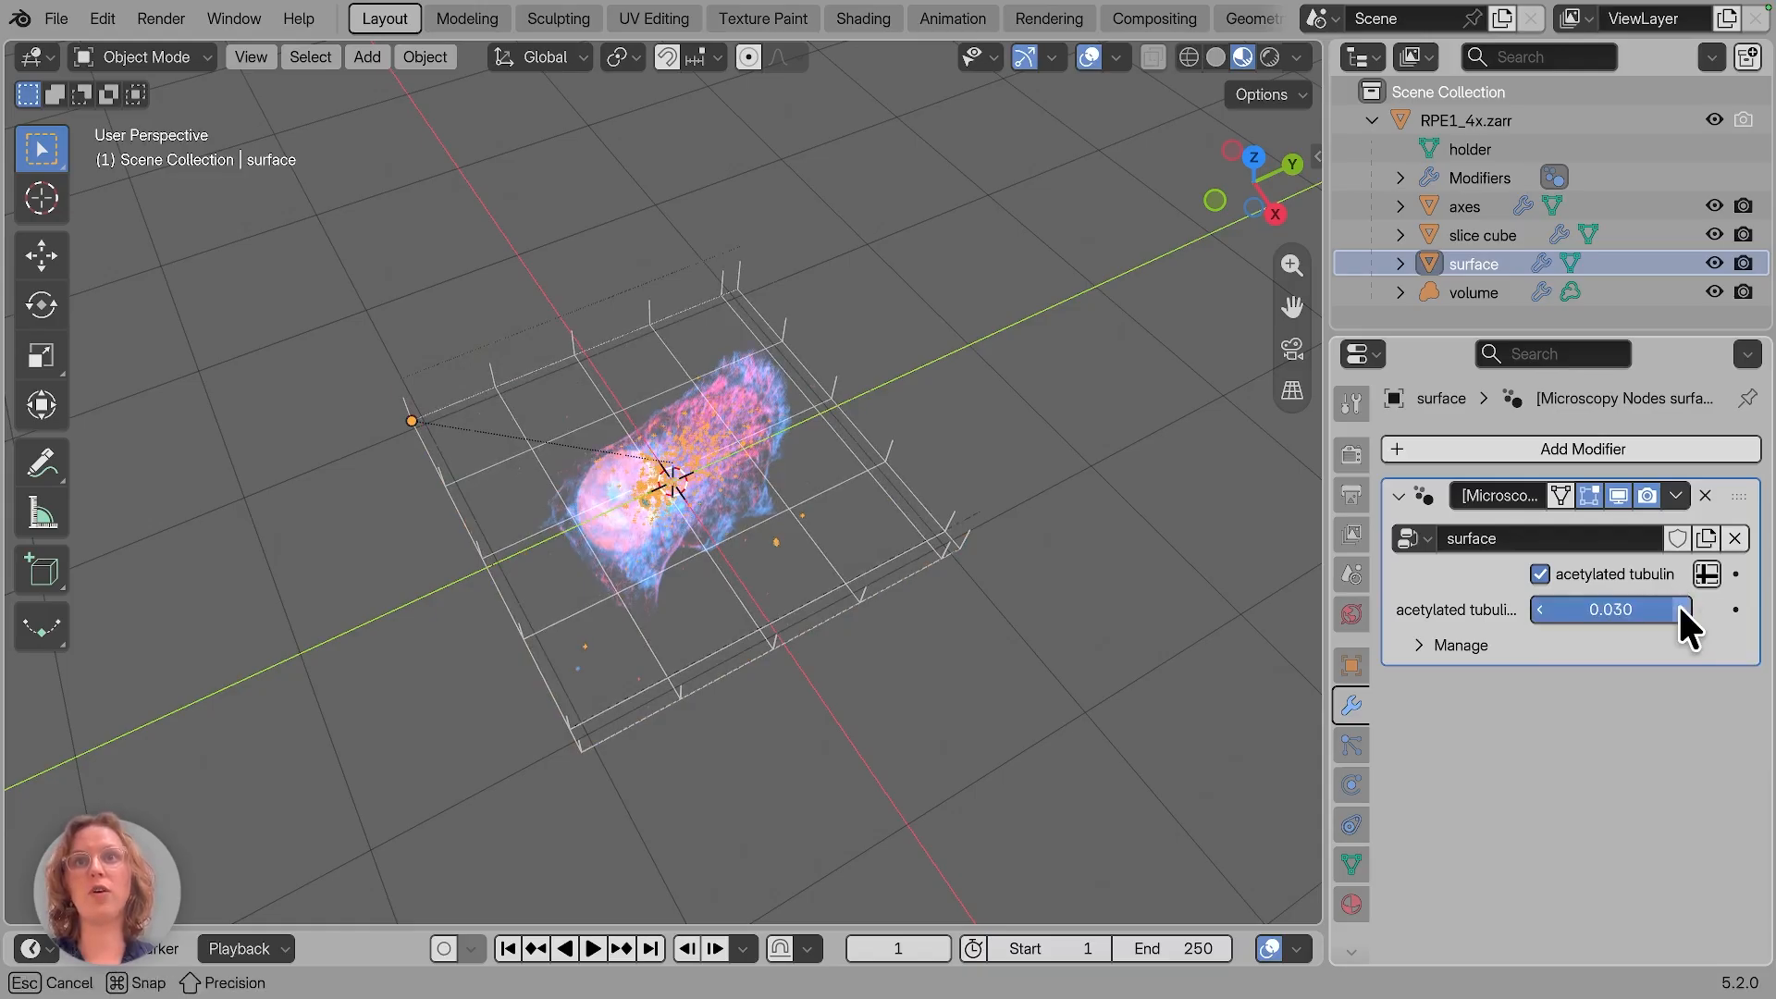
{"action": "left_click", "coordinate": [1679, 609]}
{"action": "left_click", "coordinate": [1679, 608]}
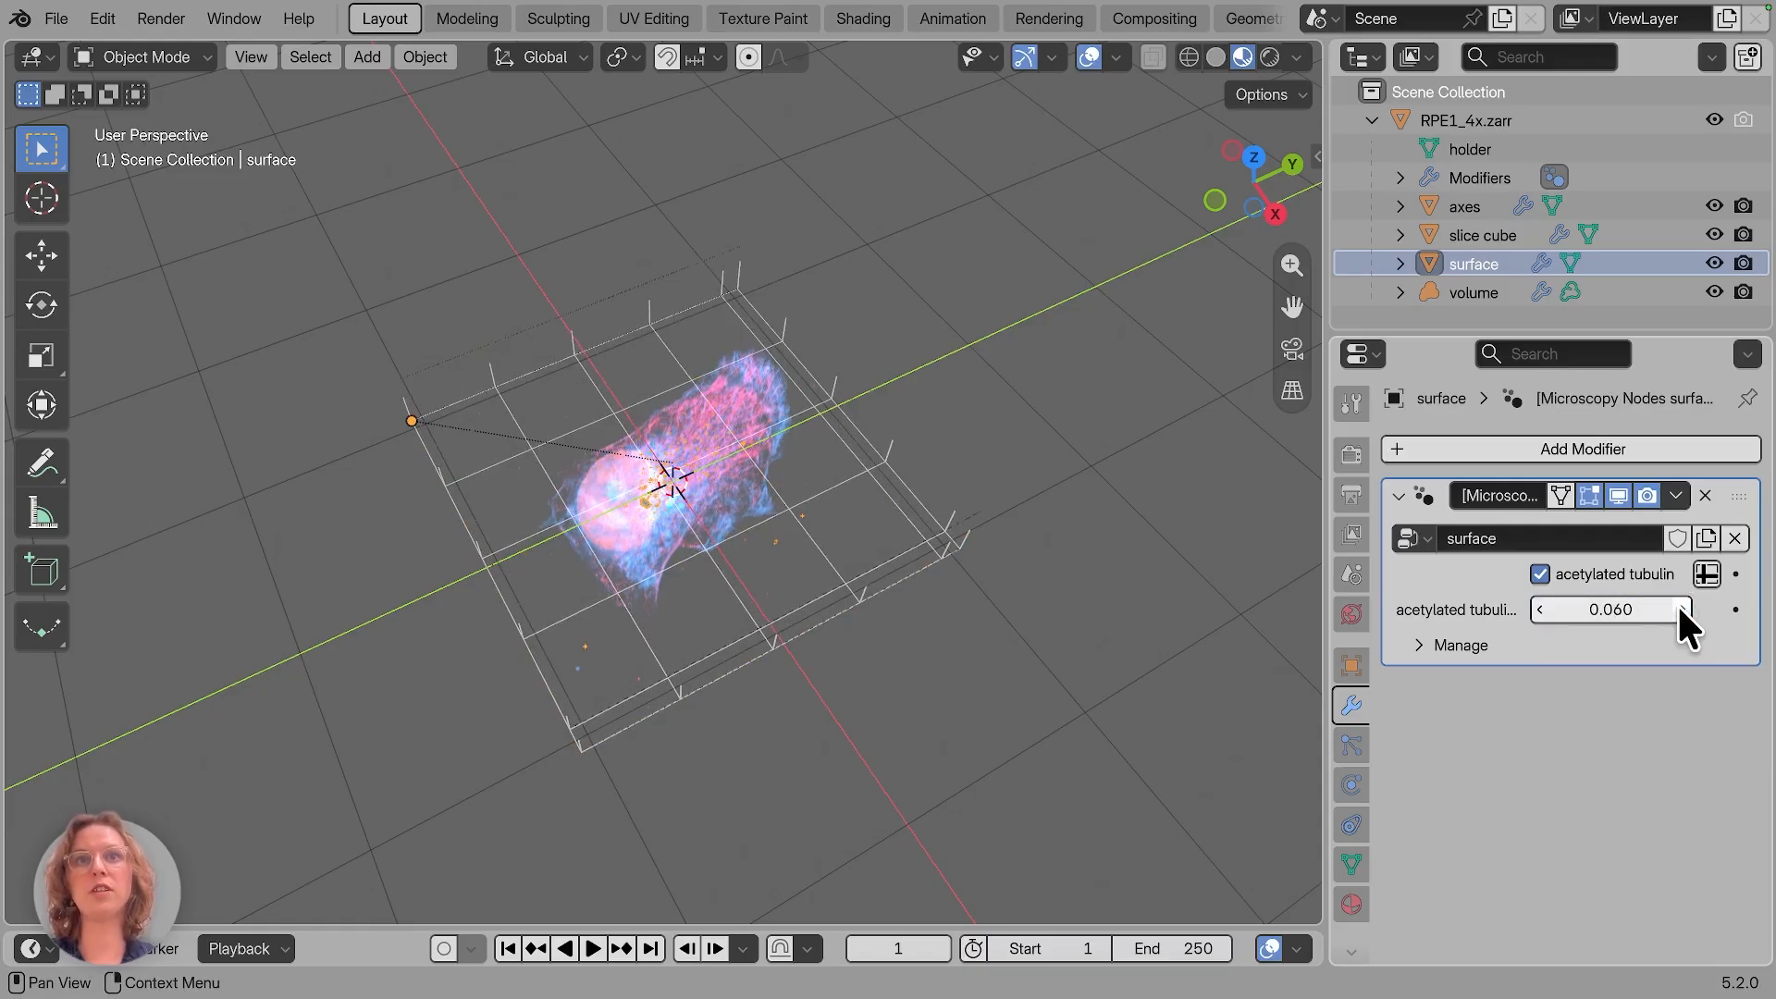
{"action": "left_click", "coordinate": [1678, 603]}
{"action": "left_click", "coordinate": [1678, 603]}
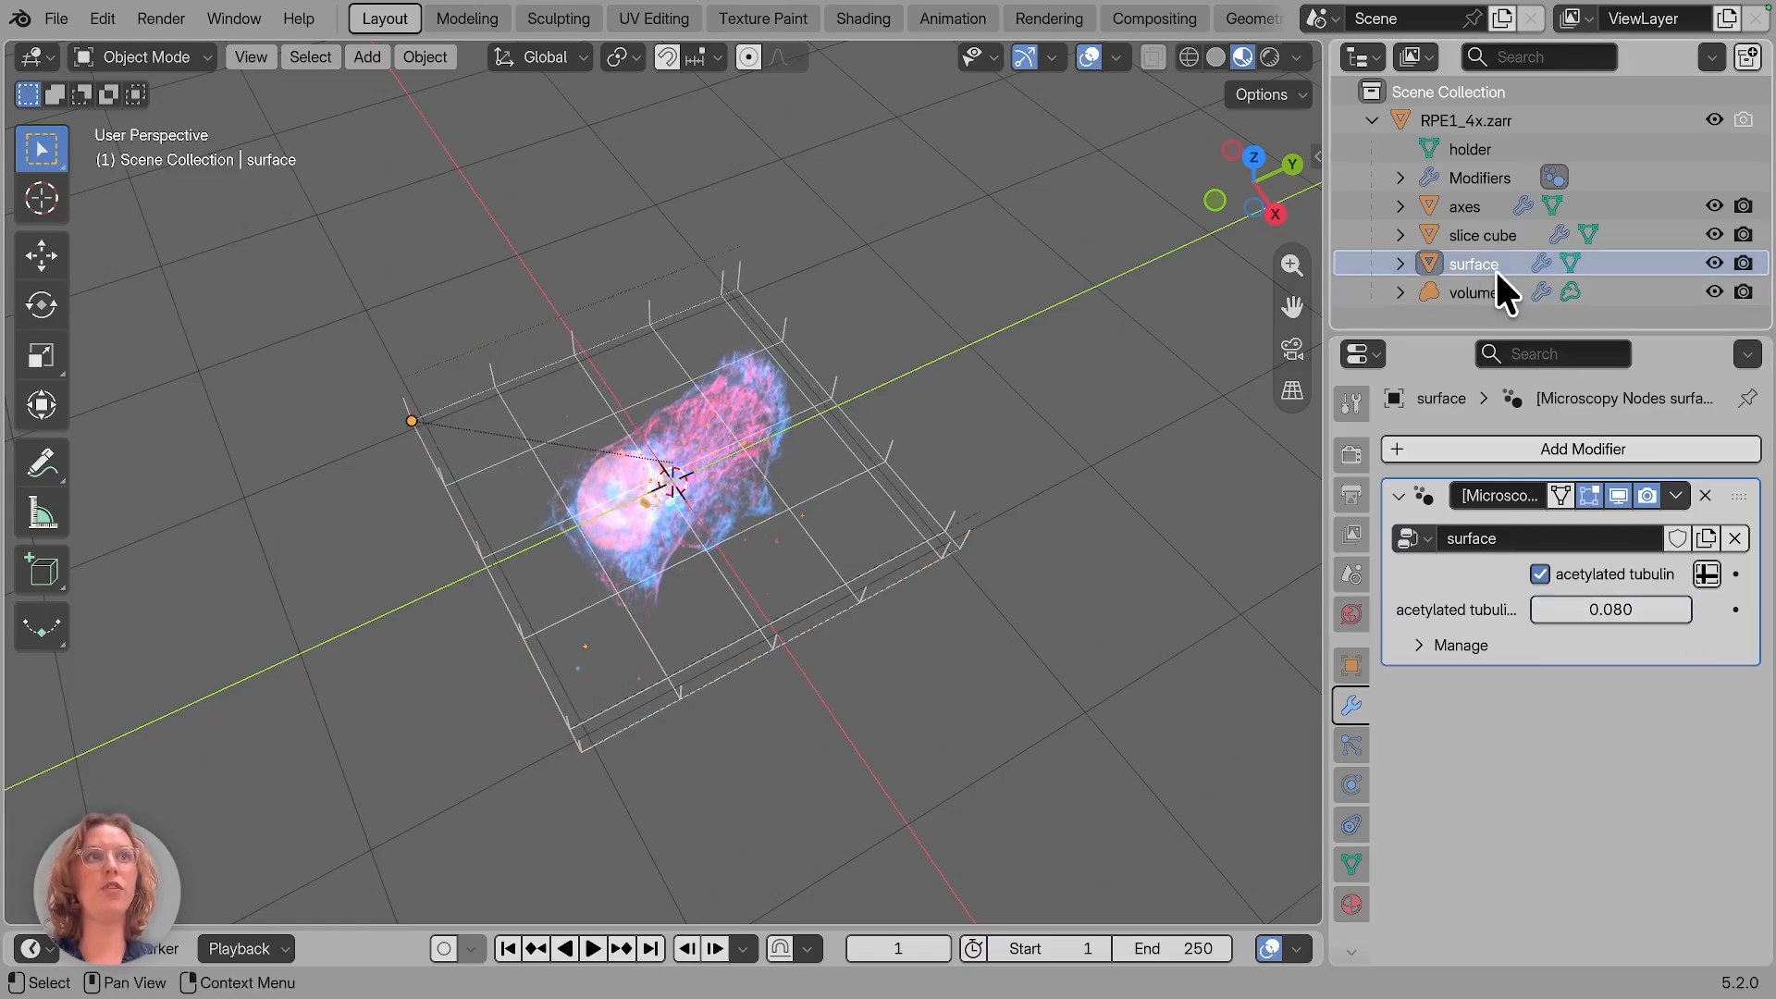
{"action": "left_click", "coordinate": [1681, 607]}
Step: Raise the surface's acetylated tubulin threshold to 0.25 while checking it up close, and deselect the surface
{"action": "scroll", "coordinate": [809, 553], "scroll_direction": "up", "scroll_amount": 5}
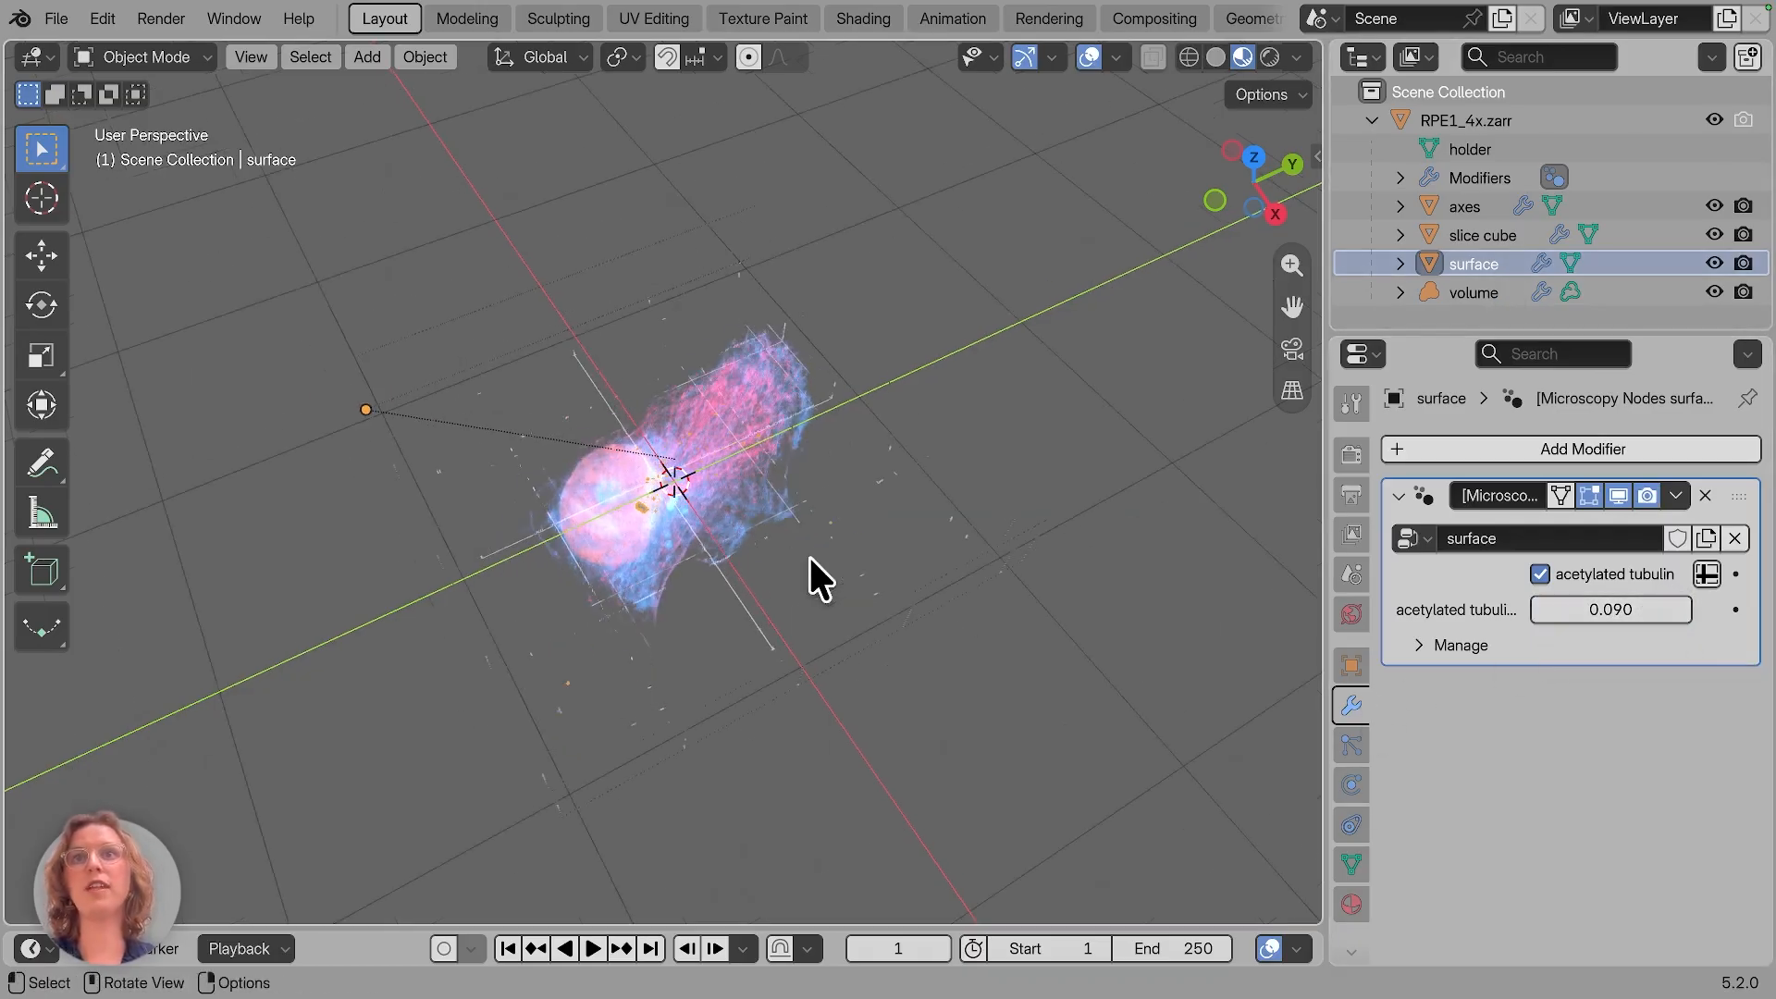
{"action": "scroll", "coordinate": [809, 552], "scroll_direction": "up", "scroll_amount": 2}
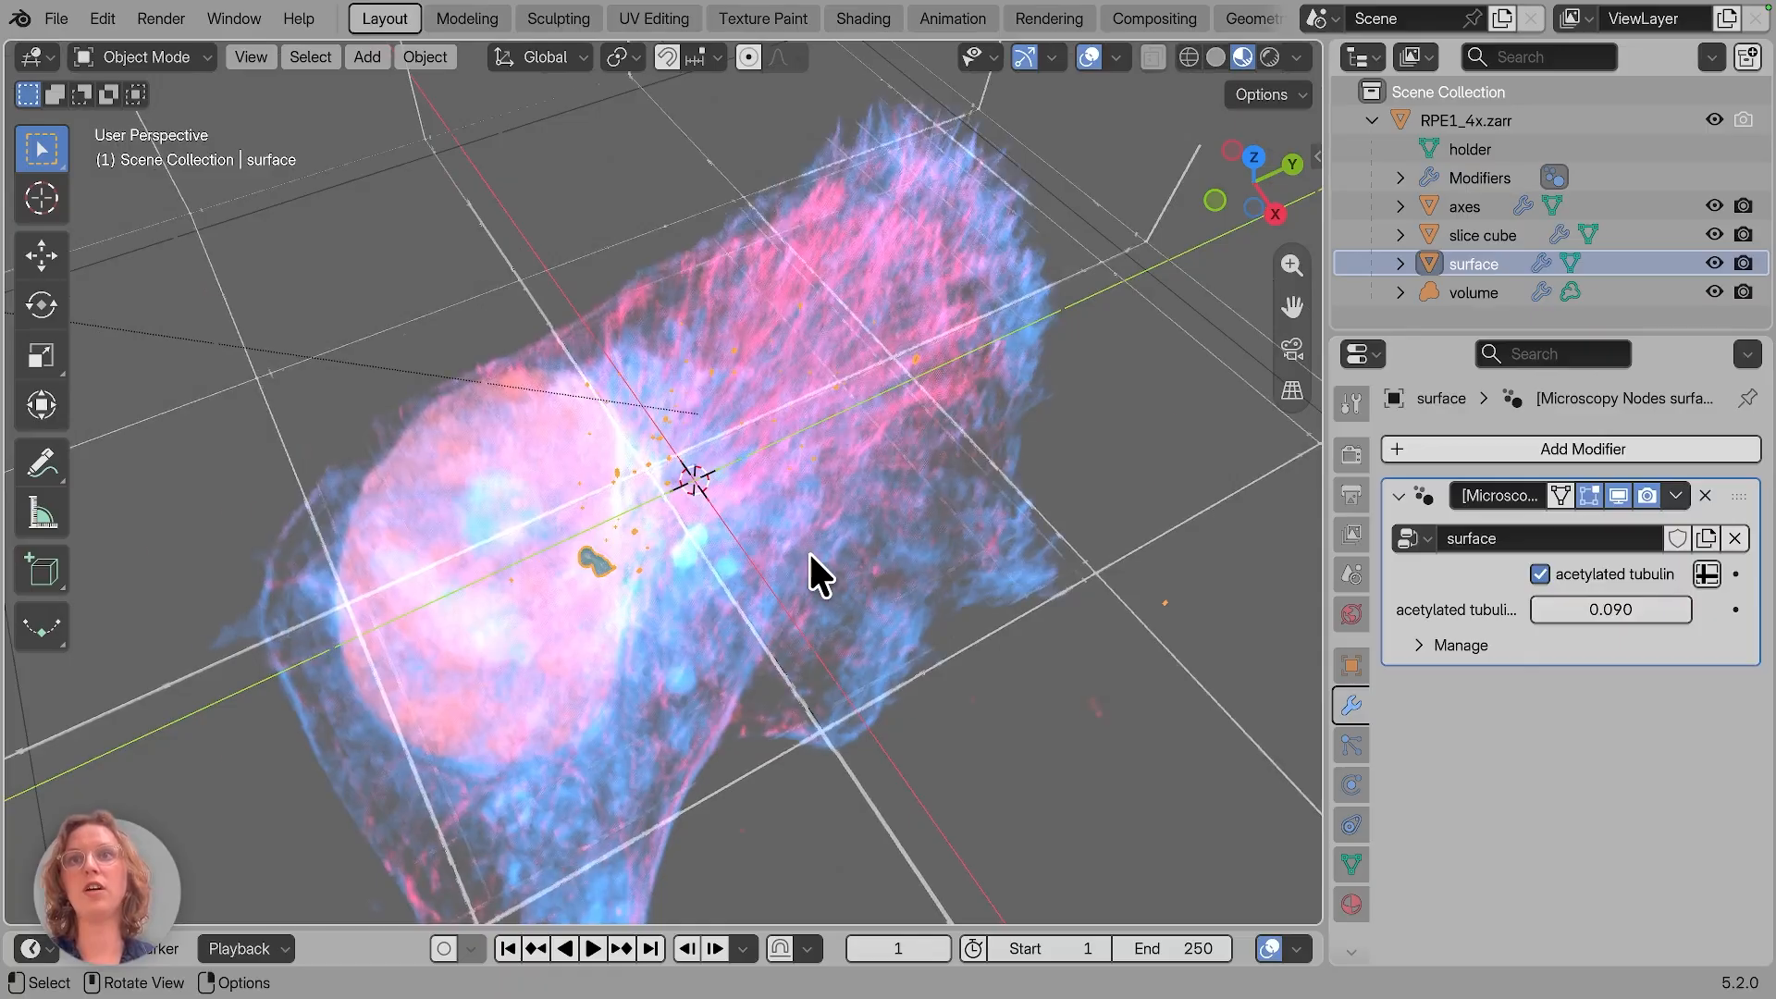
{"action": "scroll", "coordinate": [809, 552], "scroll_direction": "right", "scroll_amount": 10}
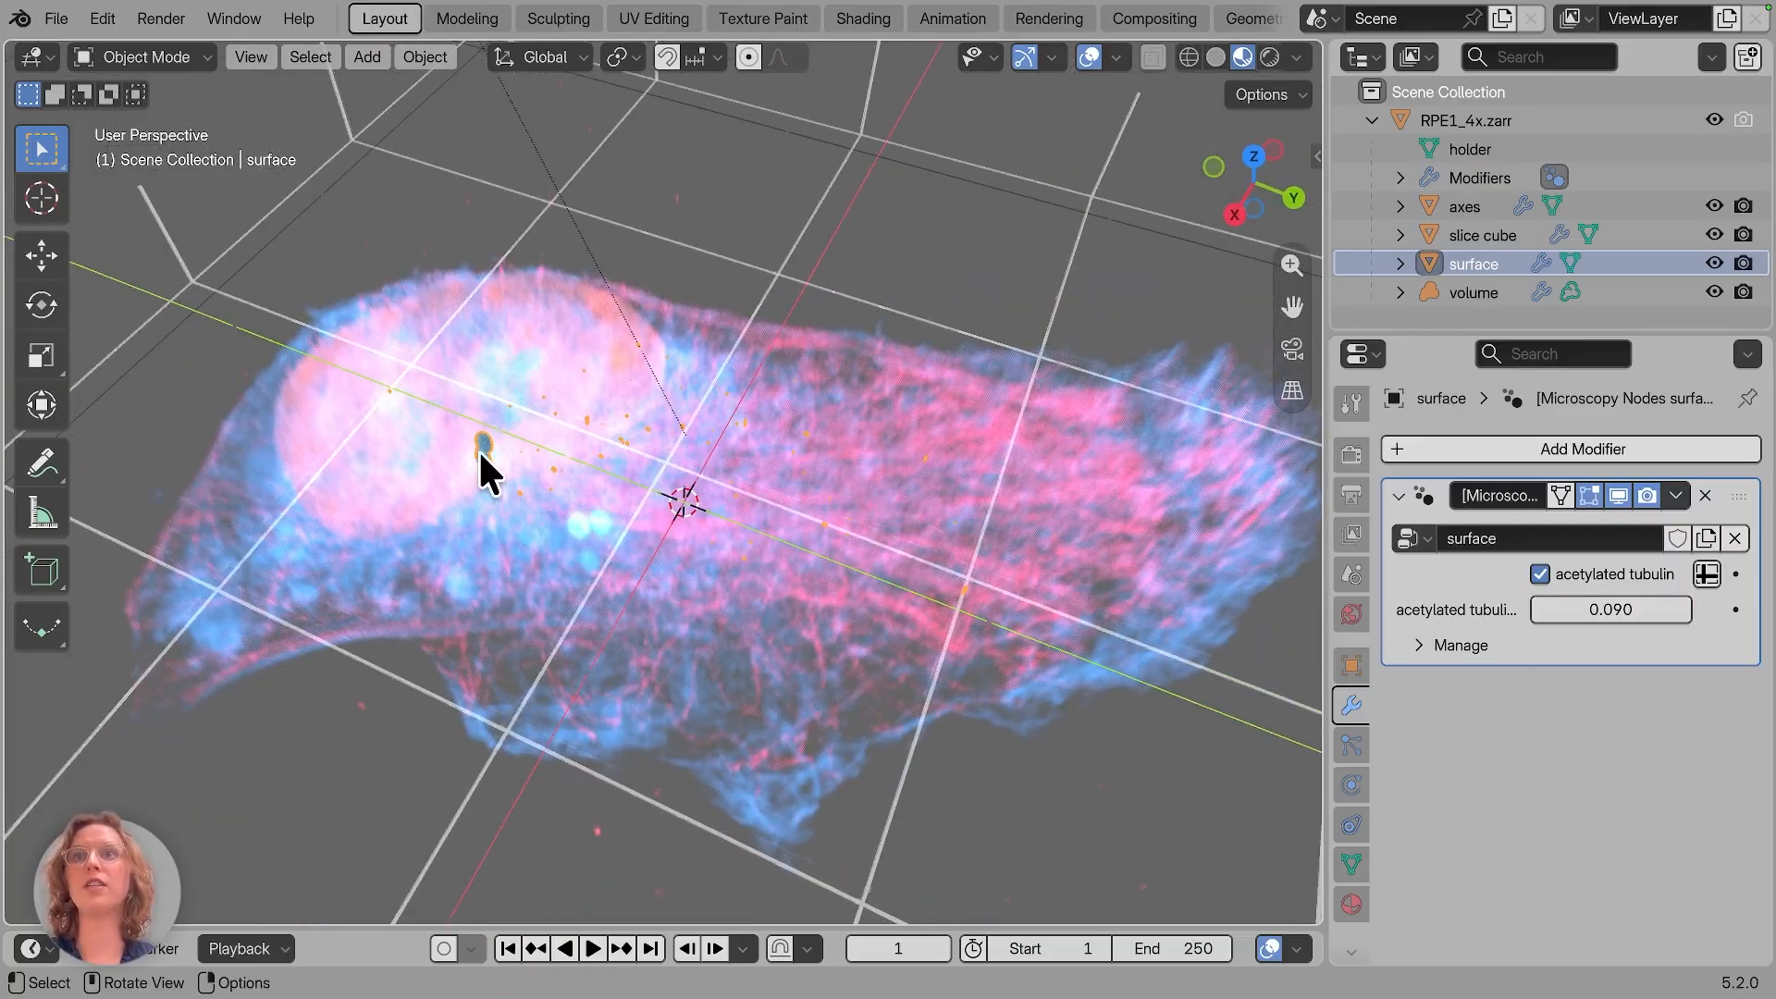
{"action": "left_click_drag", "start_coordinate": [1608, 611], "coordinate": [1619, 610]}
{"action": "scroll", "coordinate": [755, 268], "scroll_direction": "right", "scroll_amount": 10}
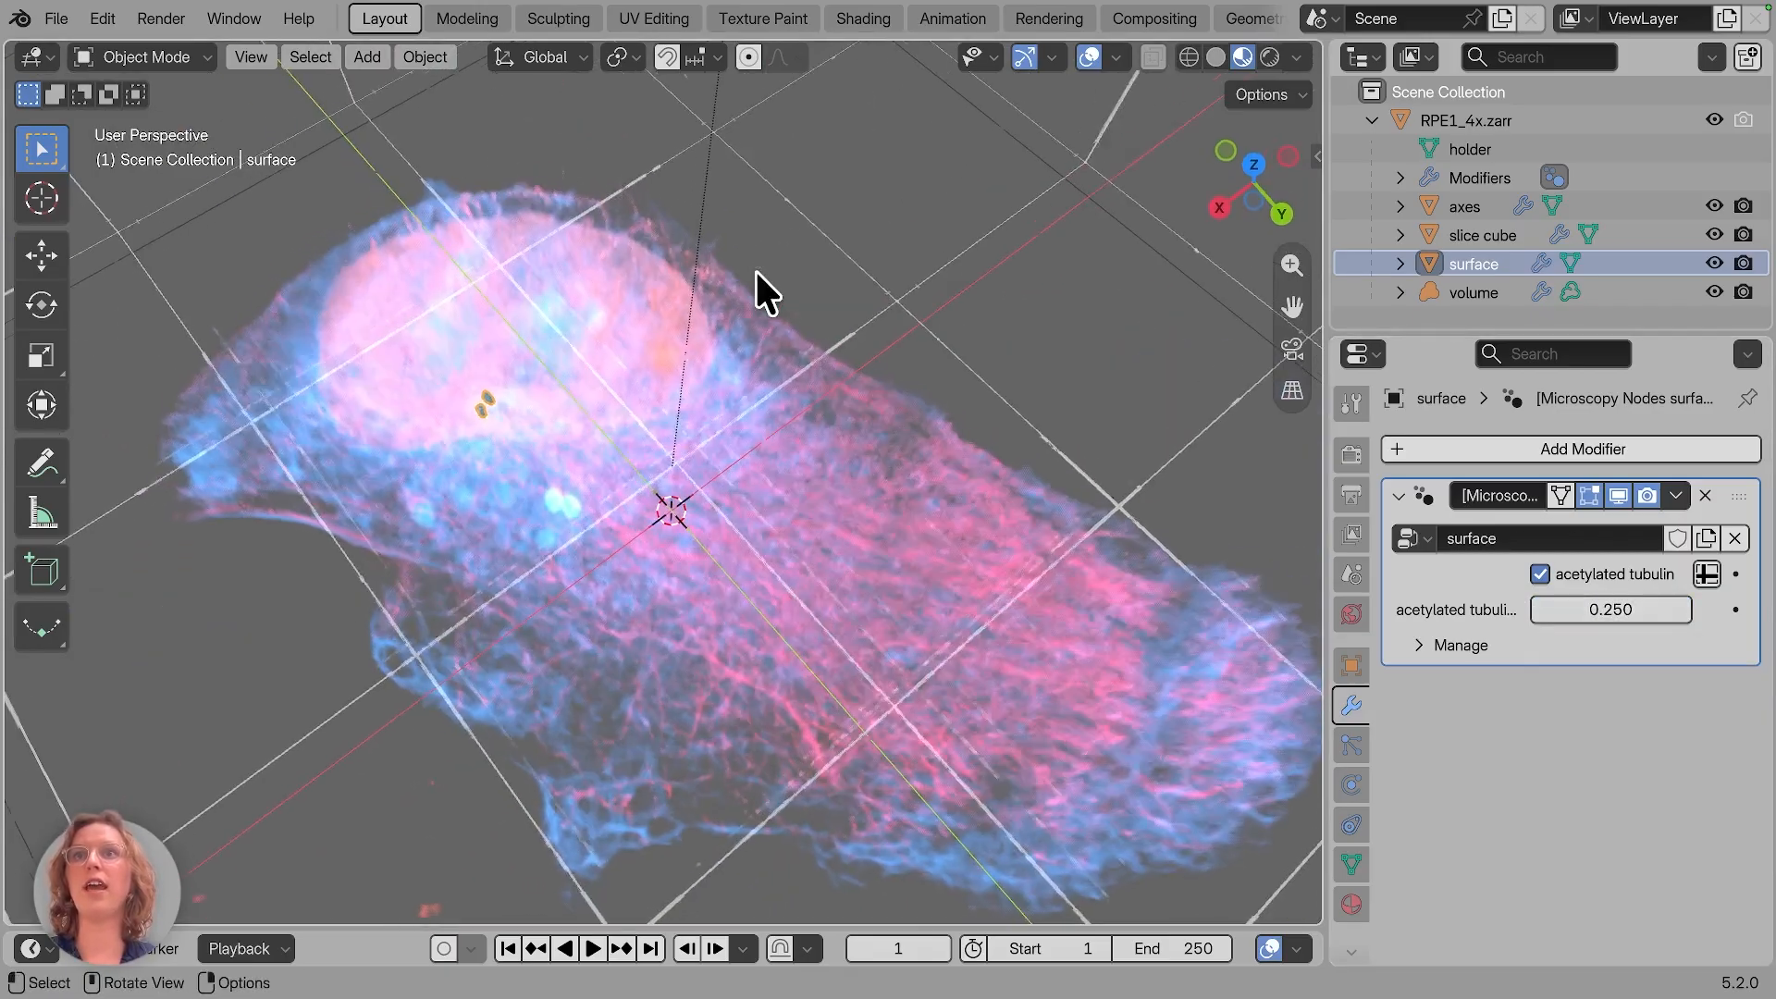
{"action": "left_click", "coordinate": [987, 222]}
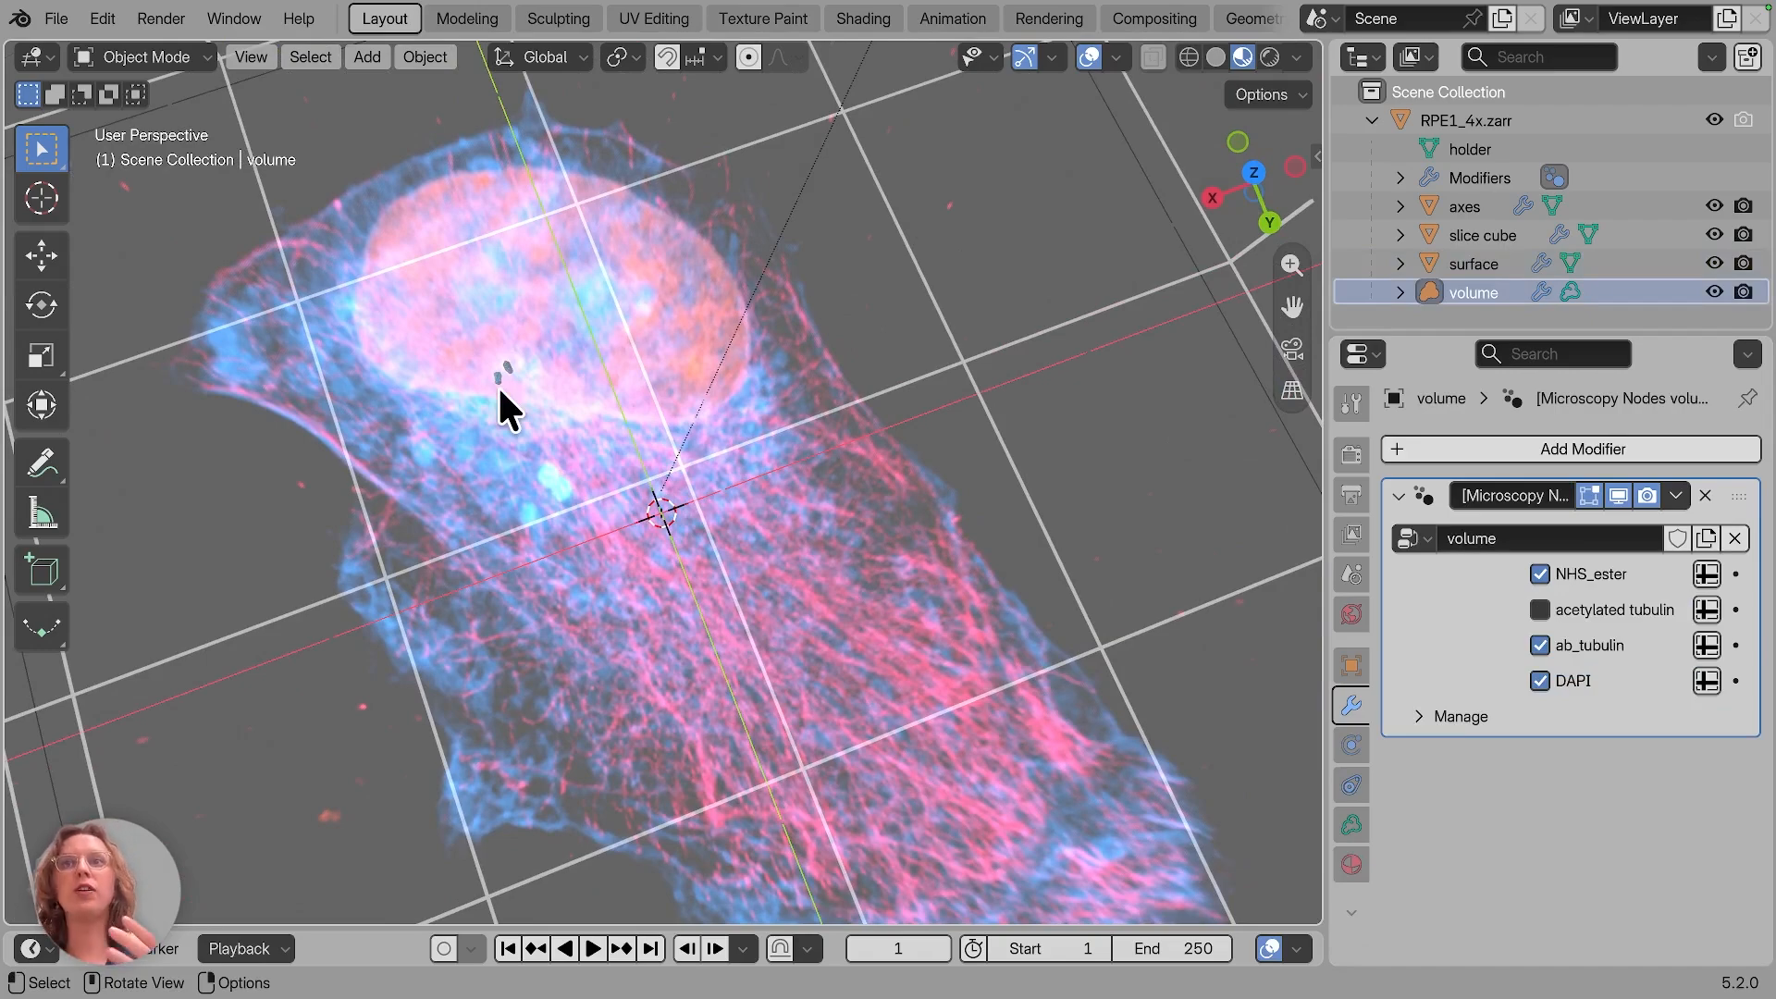
Step: Move the slice cube along negative Y so that it cuts off the cell's positive-Y end
{"action": "scroll", "coordinate": [498, 385], "scroll_direction": "right", "scroll_amount": 5}
{"action": "scroll", "coordinate": [879, 784], "scroll_direction": "down", "scroll_amount": 5}
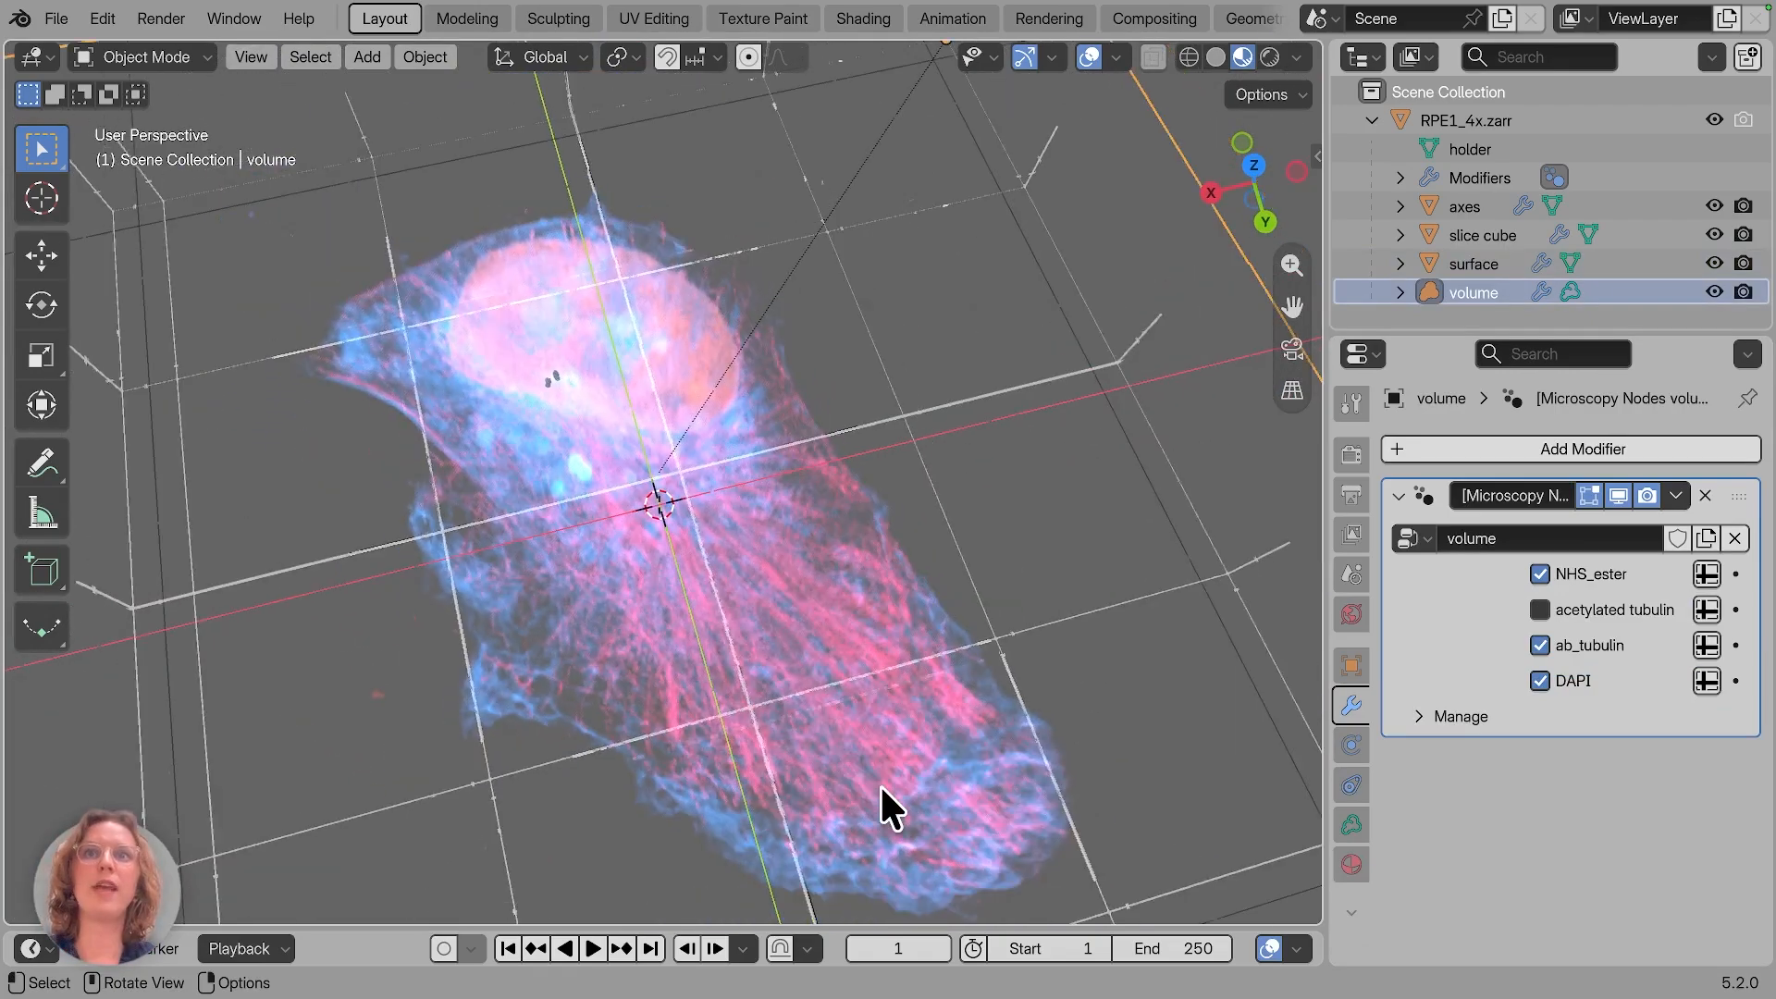
{"action": "scroll", "coordinate": [880, 785], "scroll_direction": "right", "scroll_amount": 5}
{"action": "middle_click_drag", "start_coordinate": [884, 809], "coordinate": [1525, 131]}
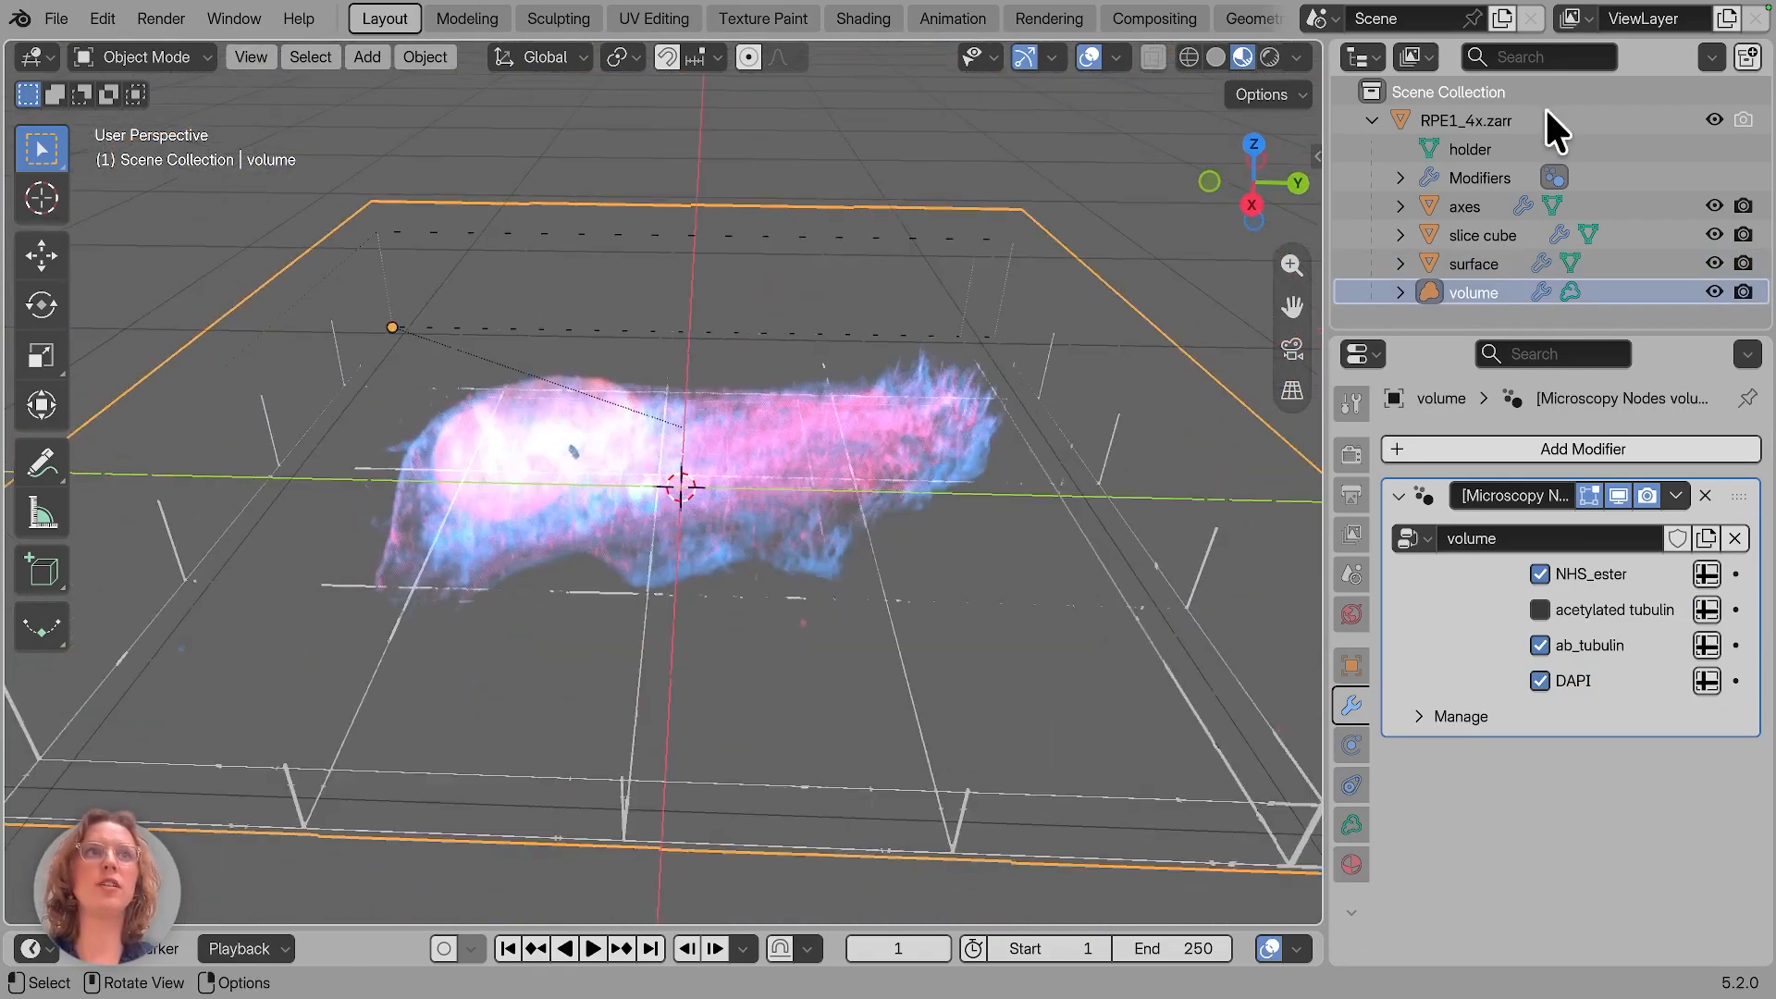
{"action": "left_click", "coordinate": [1496, 233]}
{"action": "left_click", "coordinate": [41, 256]}
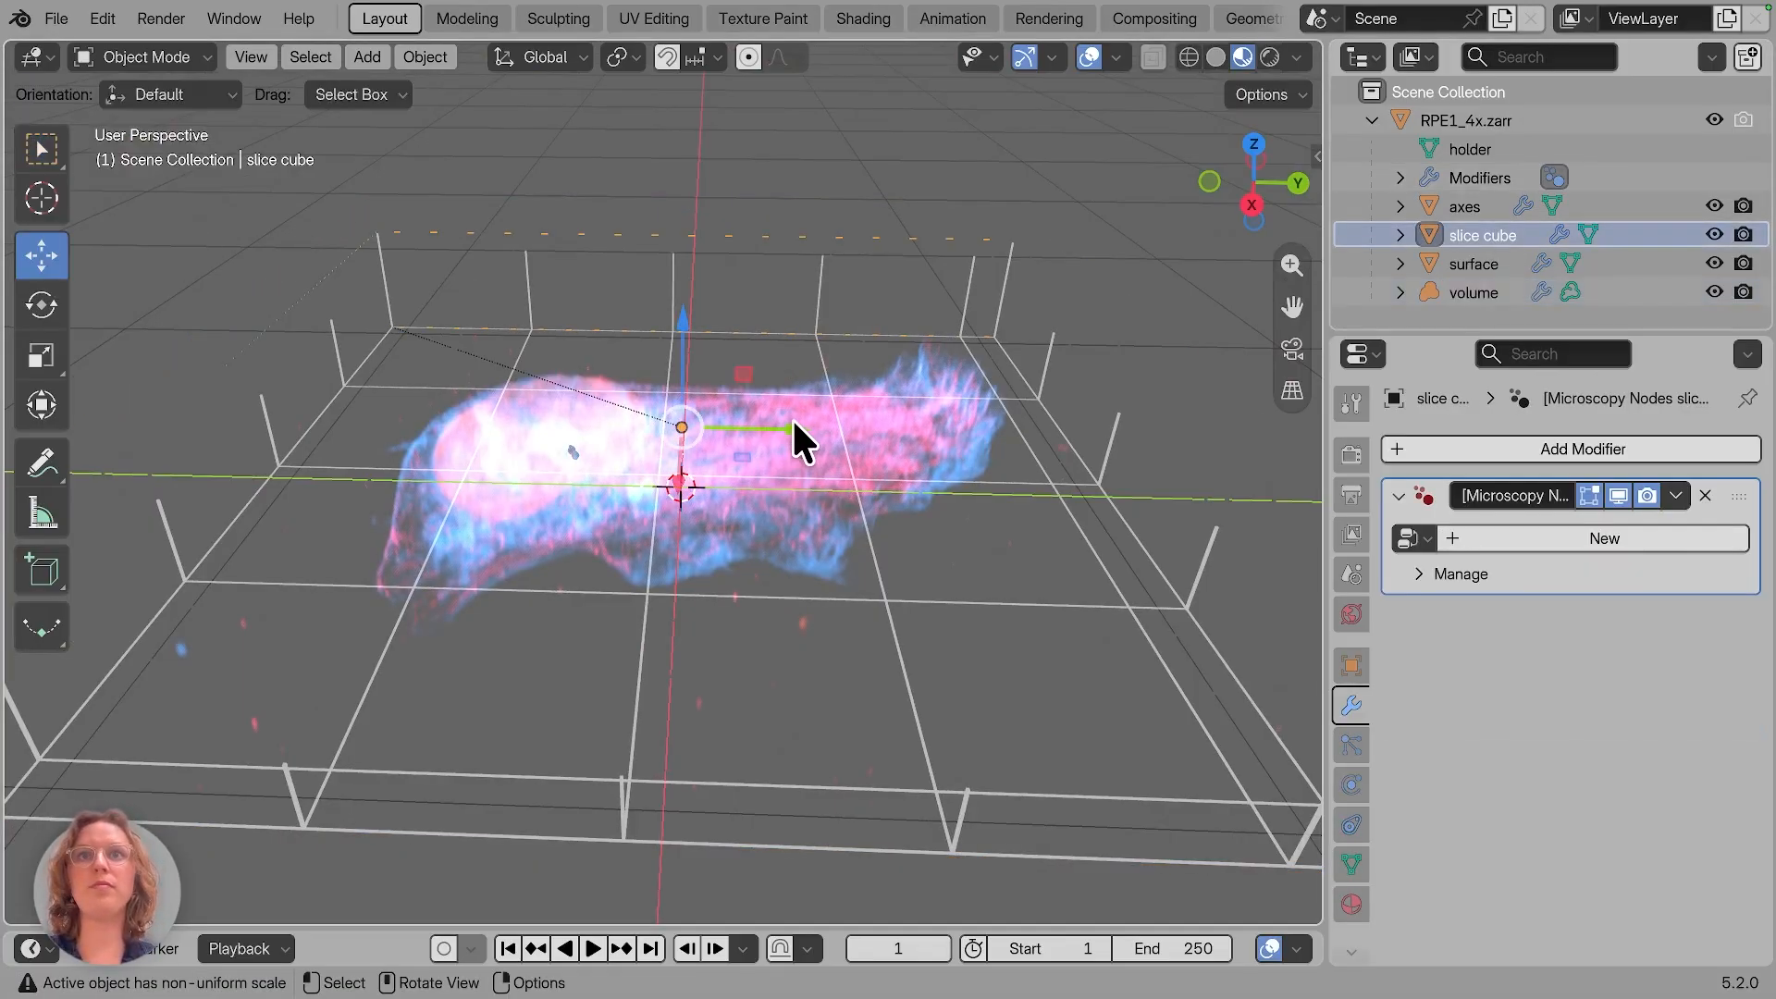
{"action": "left_click_drag", "start_coordinate": [774, 442], "coordinate": [426, 414]}
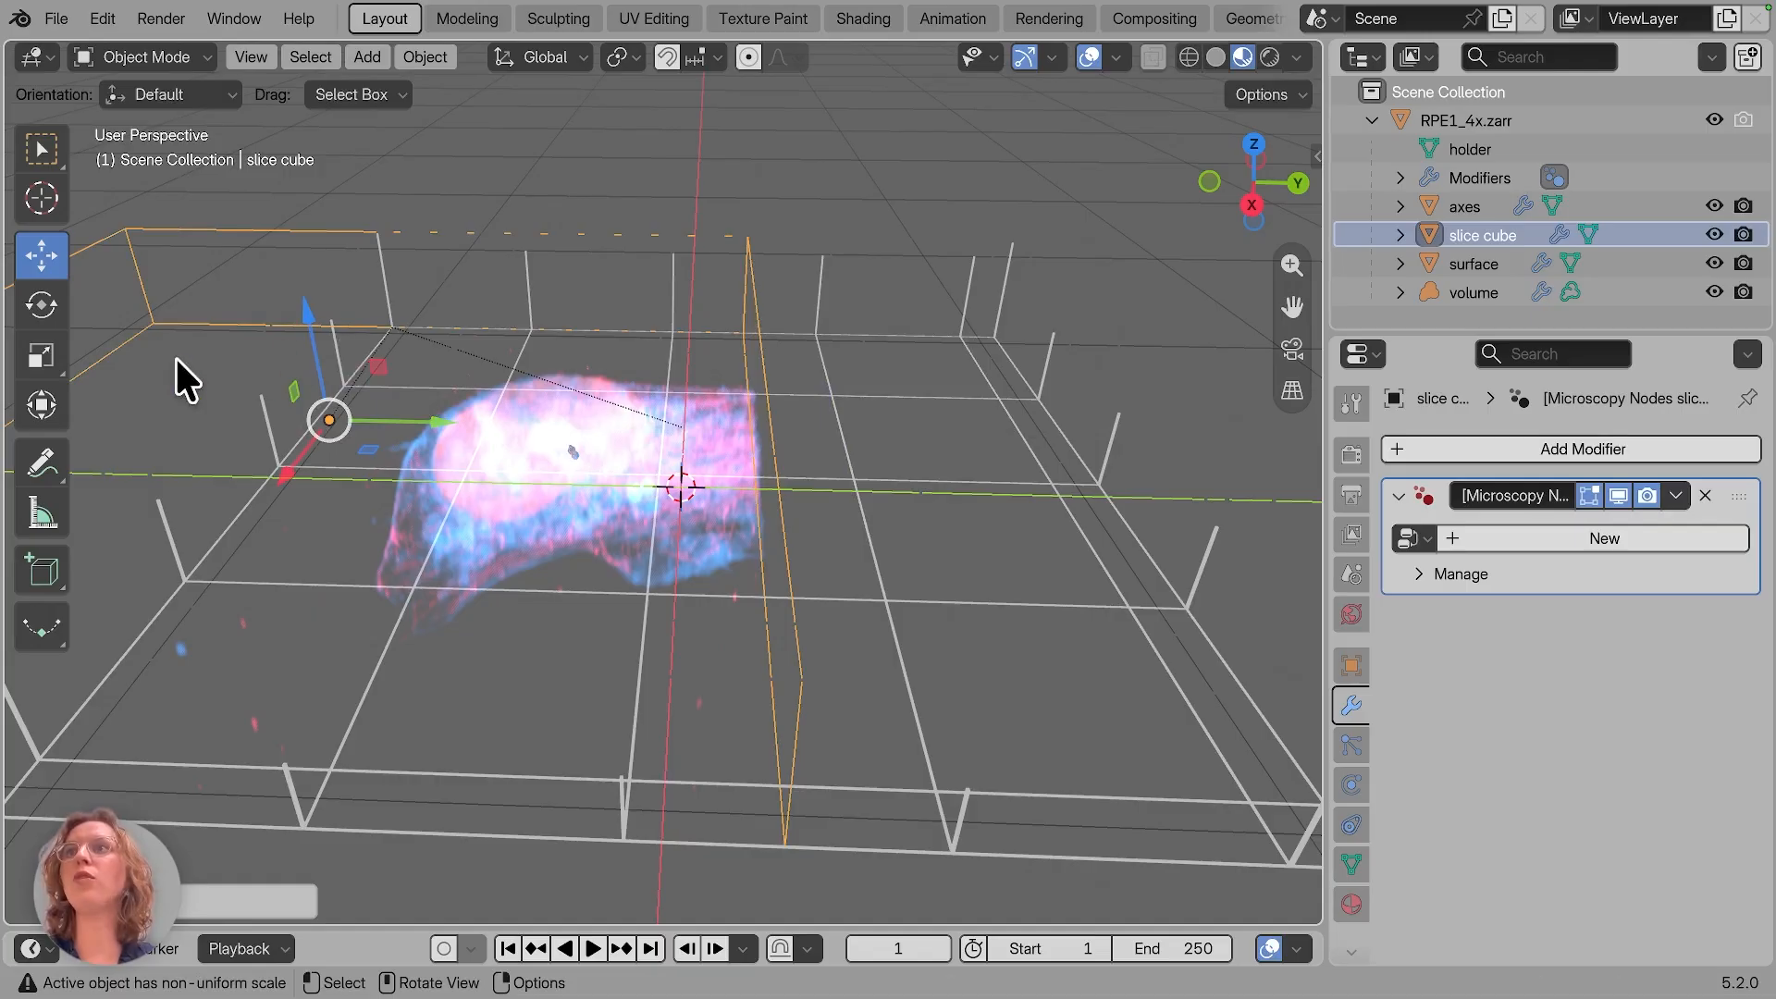
Step: Try rotating the slice cube about the X axis, and undo both this rotation and the preceding move
{"action": "left_click", "coordinate": [41, 305]}
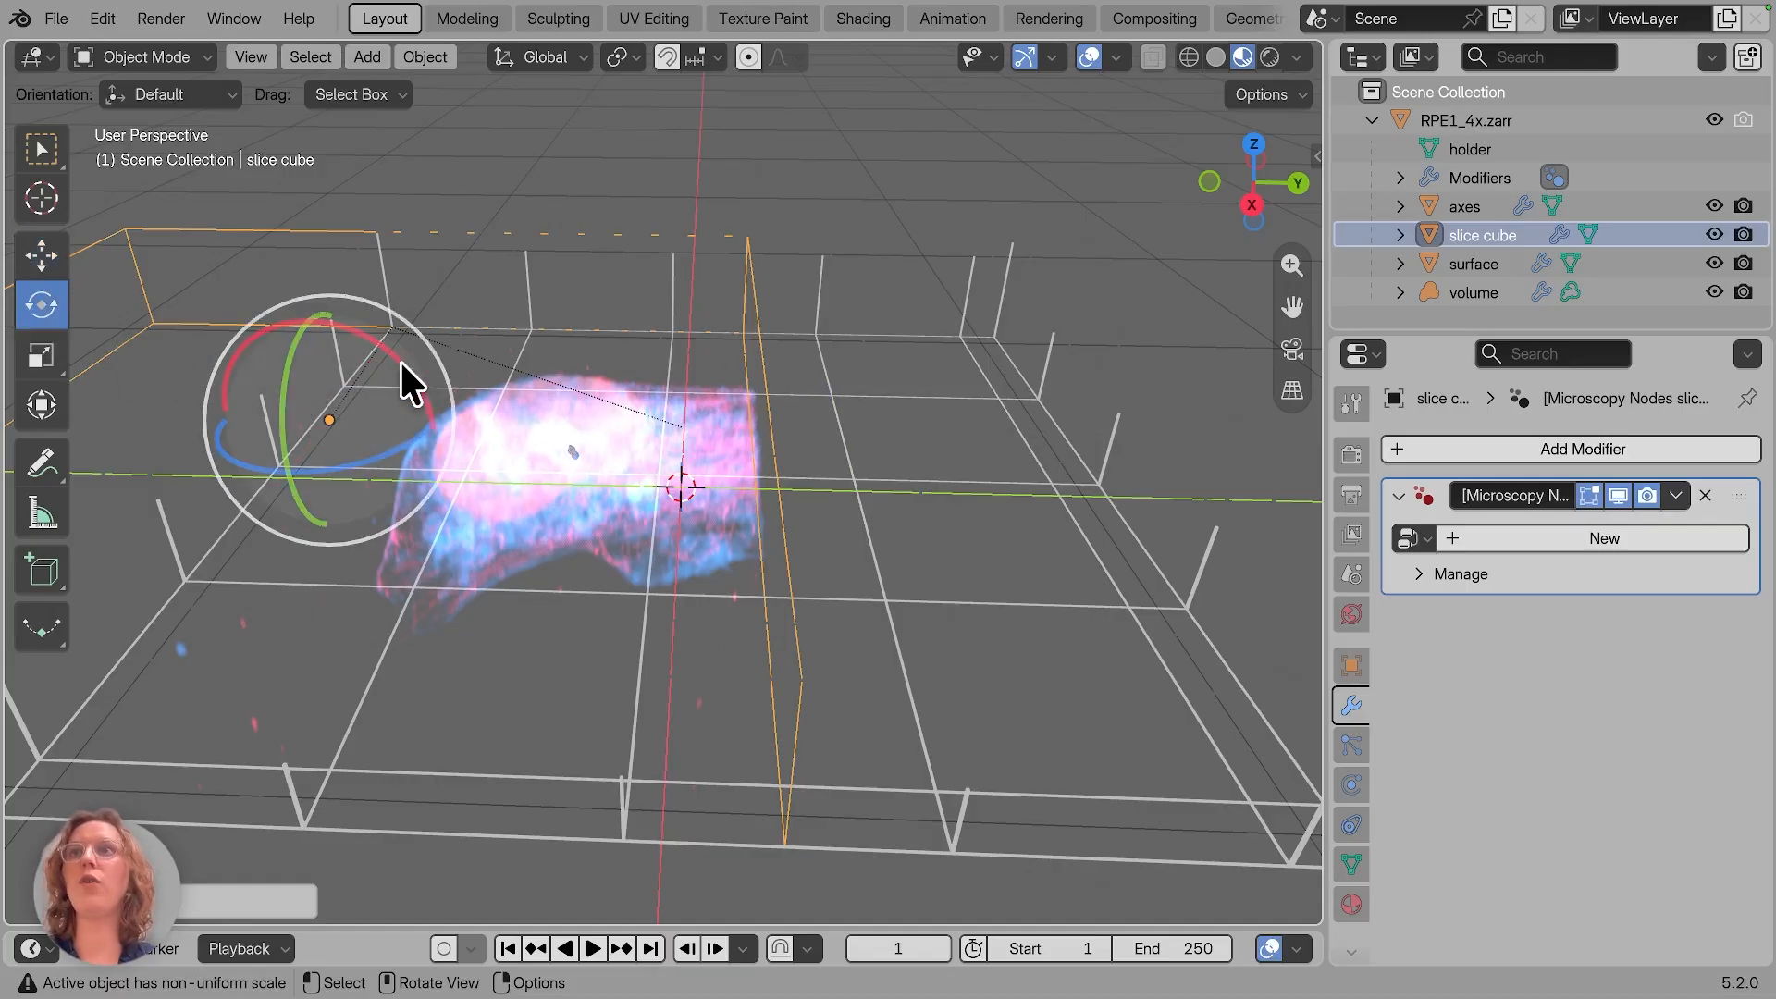
{"action": "left_click_drag", "start_coordinate": [401, 366], "coordinate": [437, 436]}
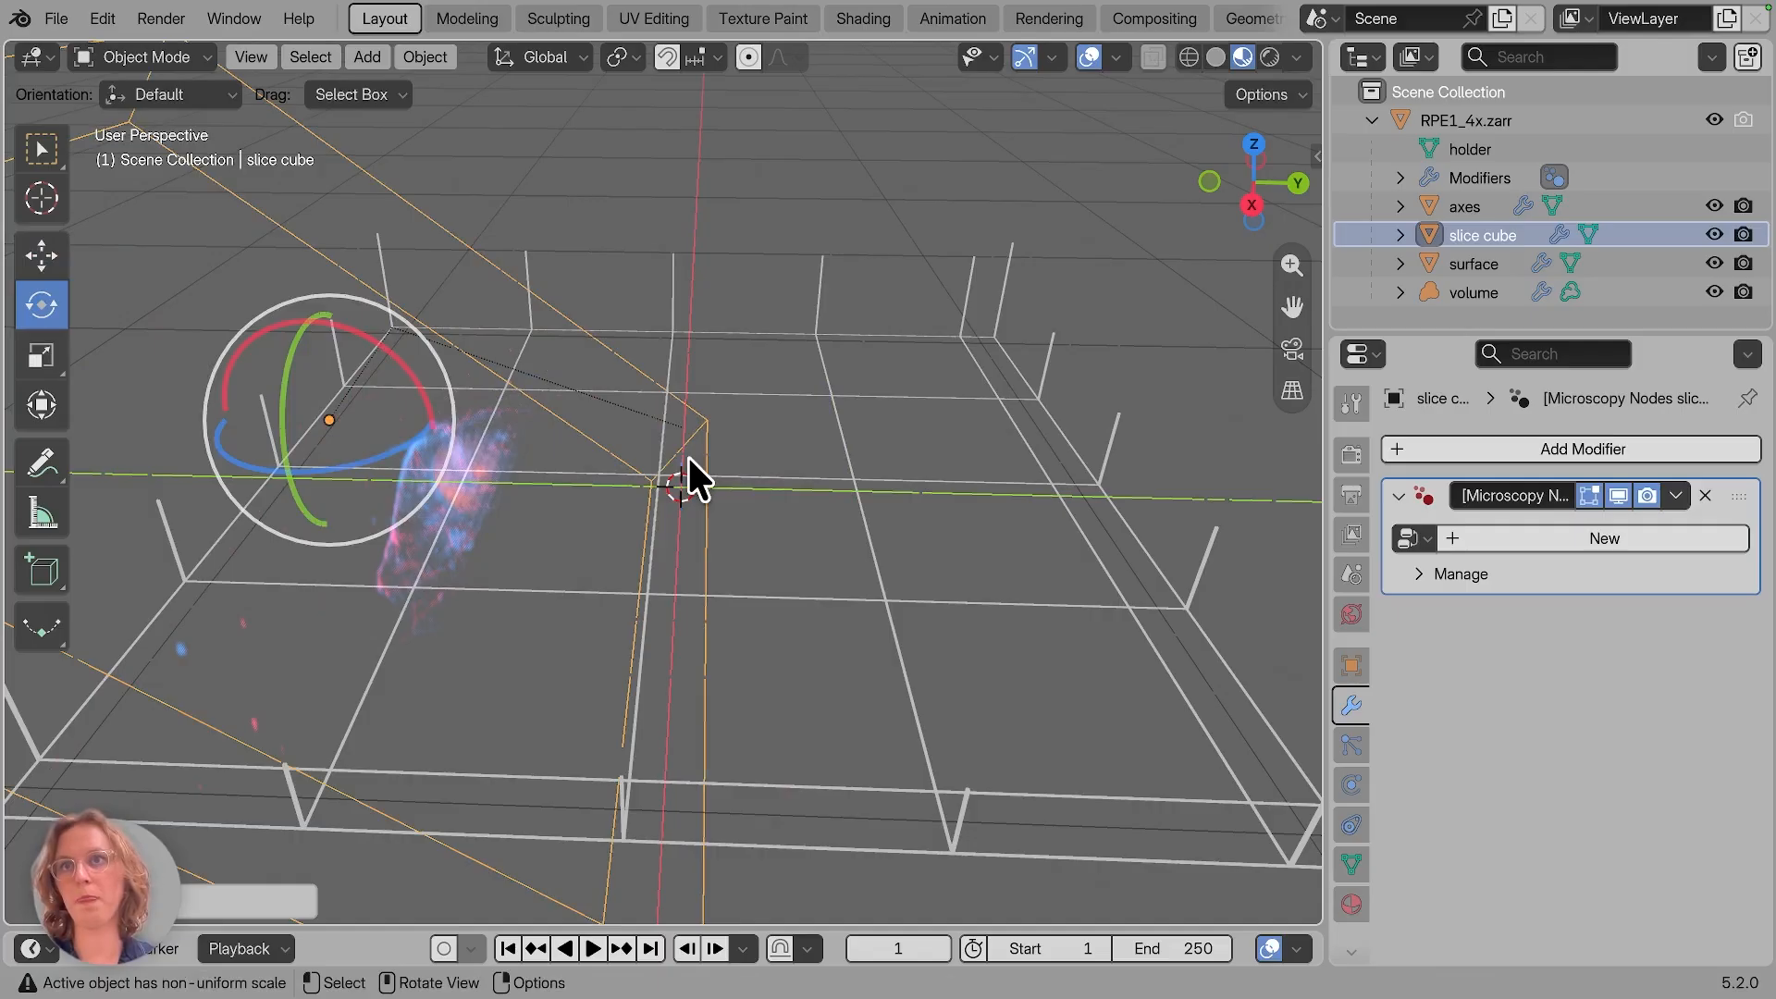
{"action": "key", "text": "super+z"}
{"action": "key", "text": "super+z"}
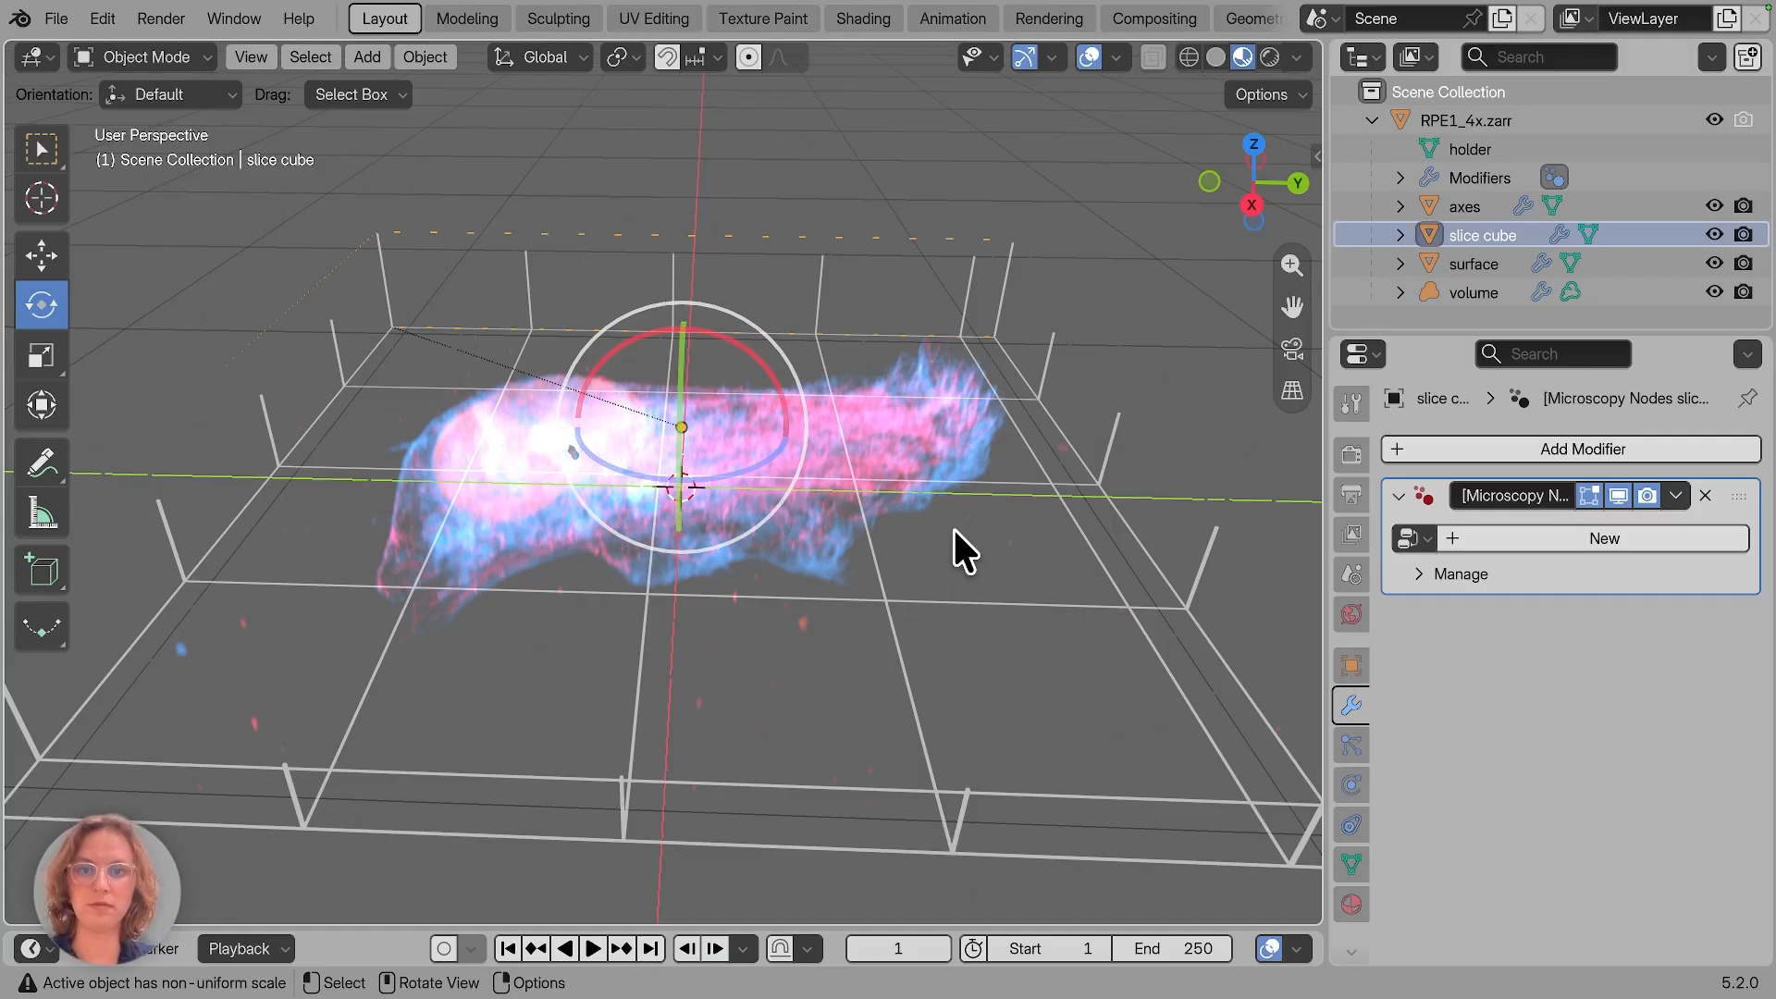
Step: Delete the RPE1_4x.zarr object together with its entire hierarchy from the scene
{"action": "left_click", "coordinate": [1357, 569]}
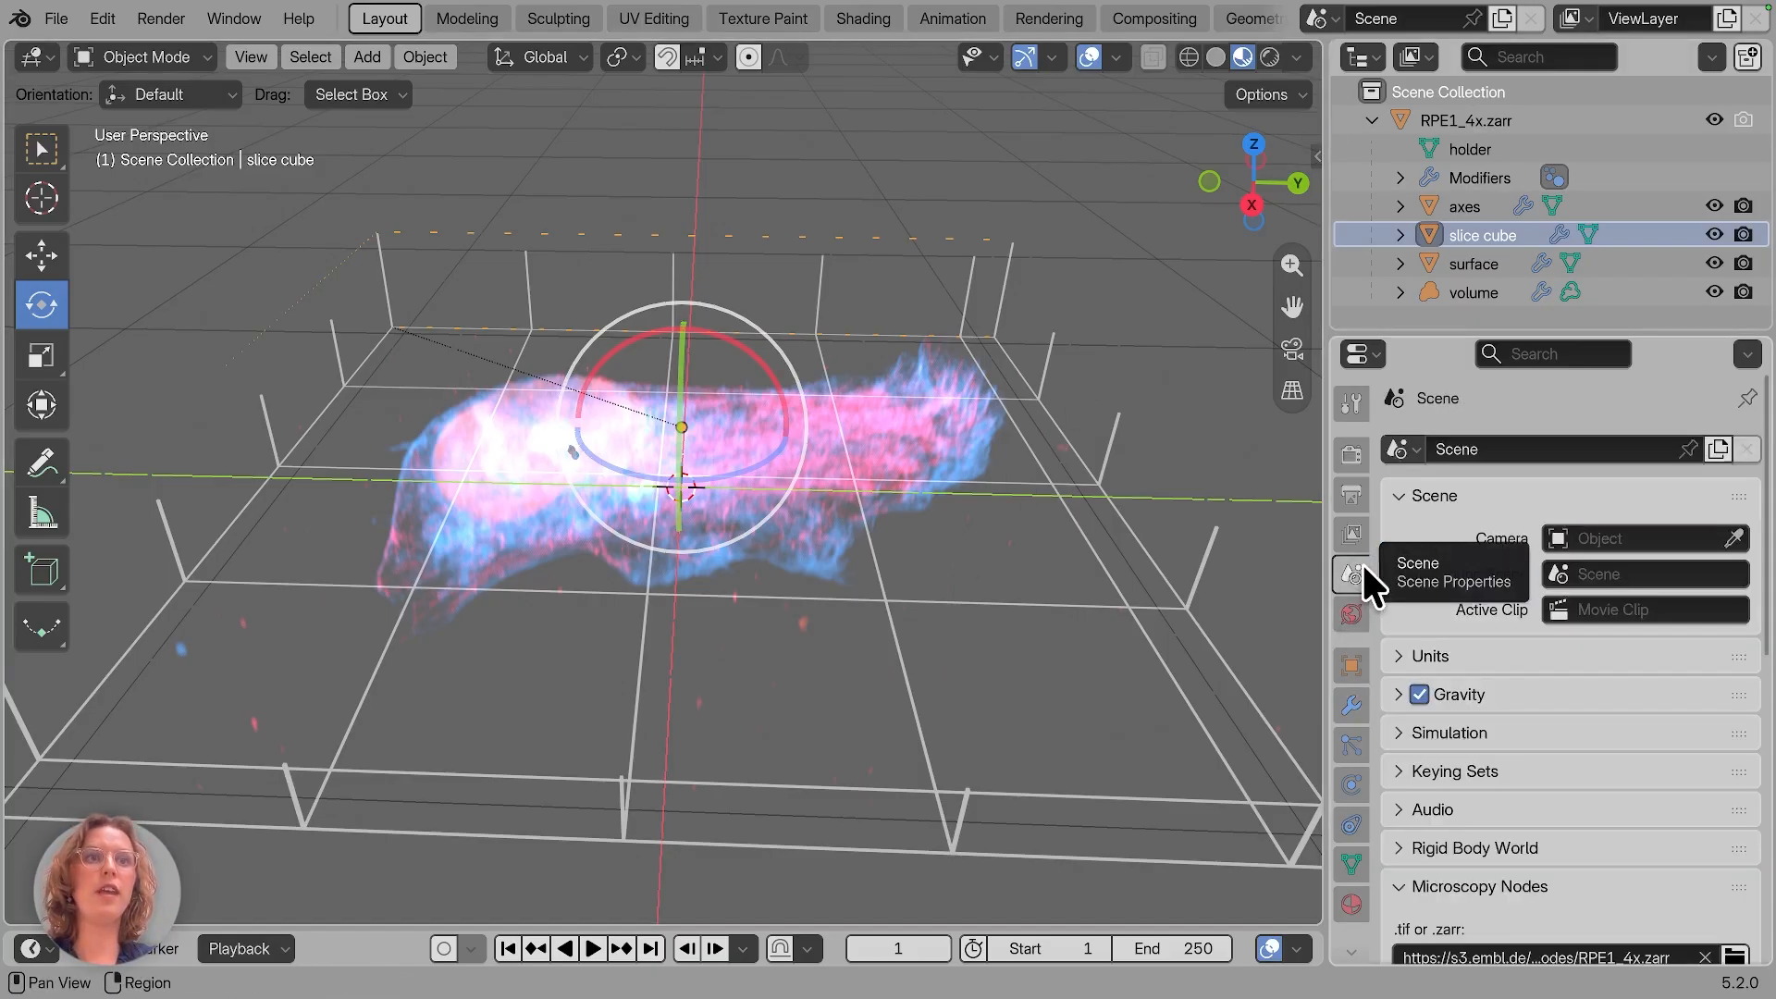
{"action": "right_click", "coordinate": [1486, 113]}
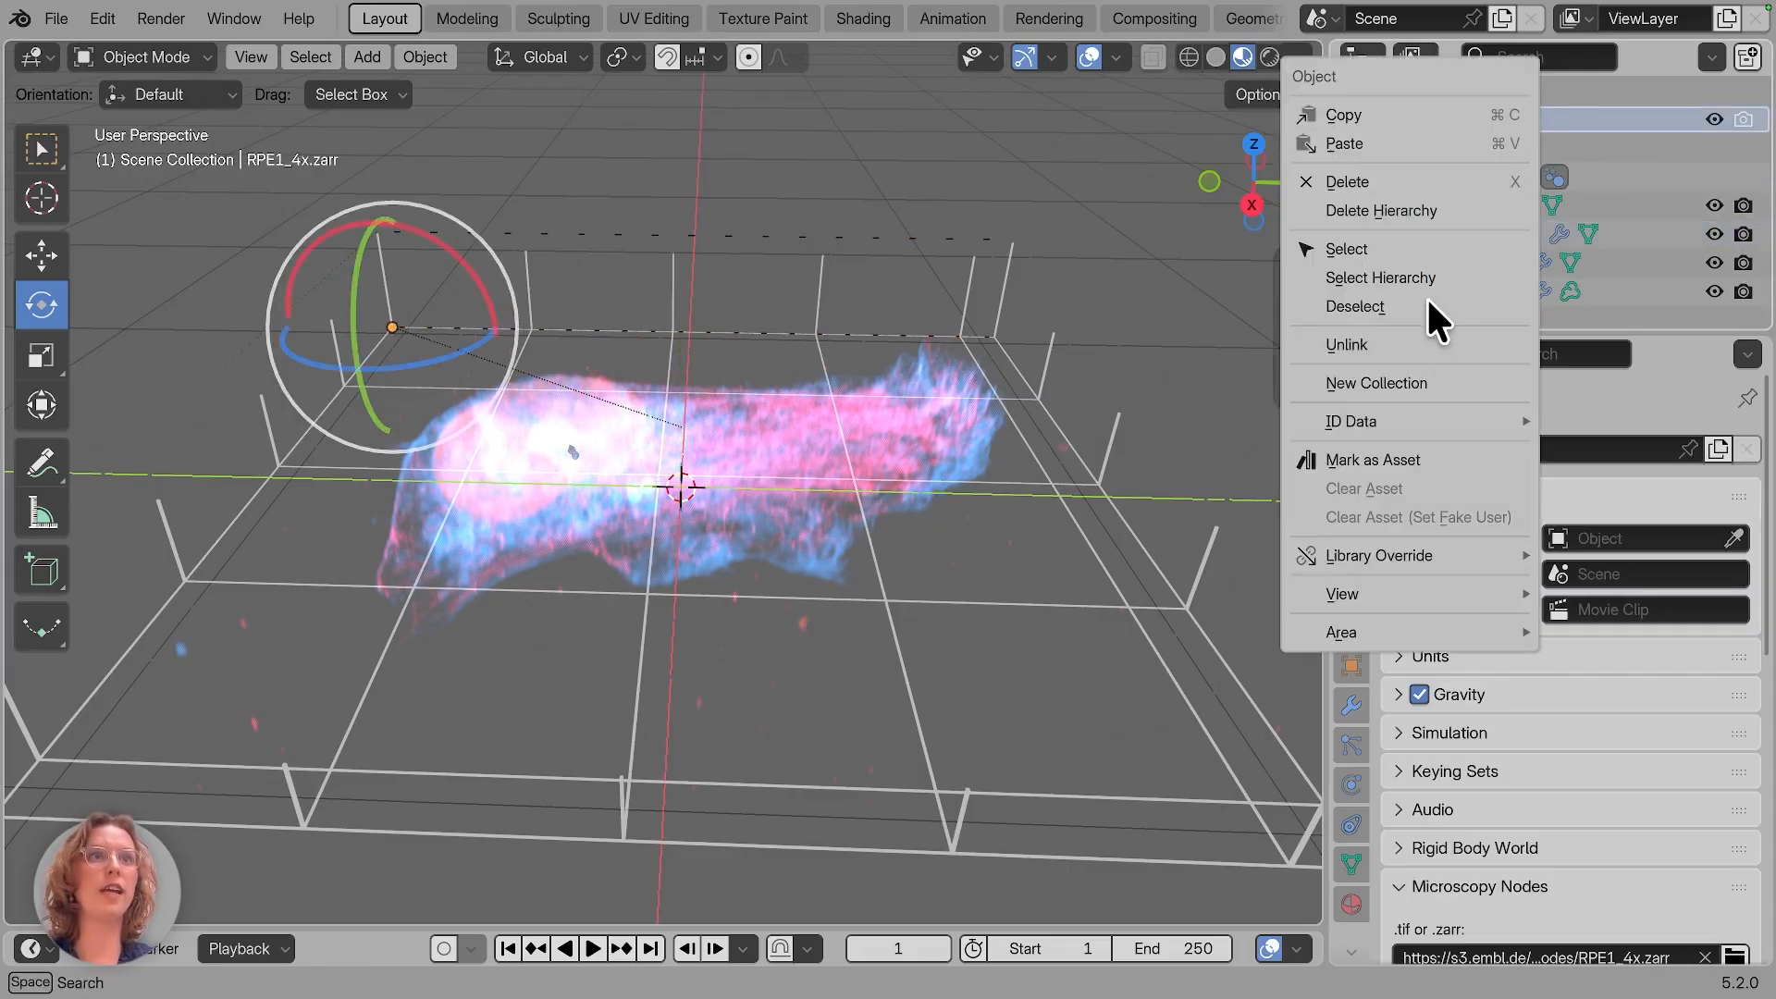
{"action": "left_click", "coordinate": [1412, 210]}
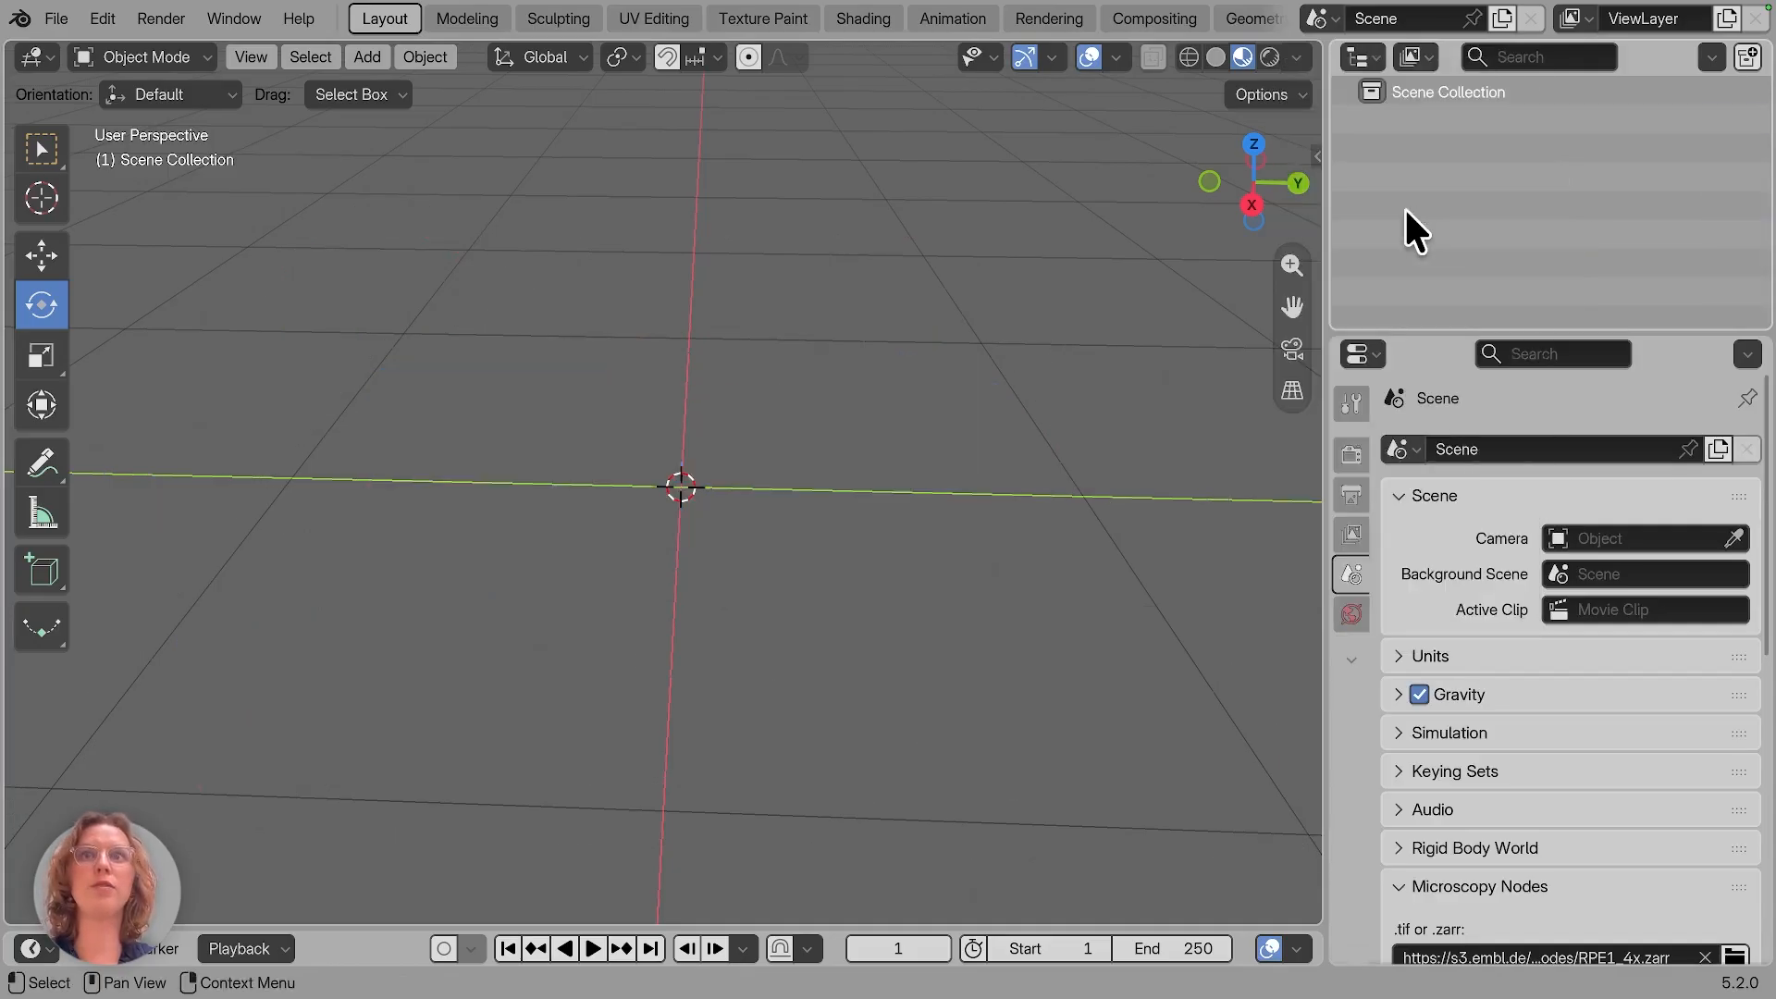
{"action": "middle_click_drag", "start_coordinate": [963, 486], "coordinate": [940, 501]}
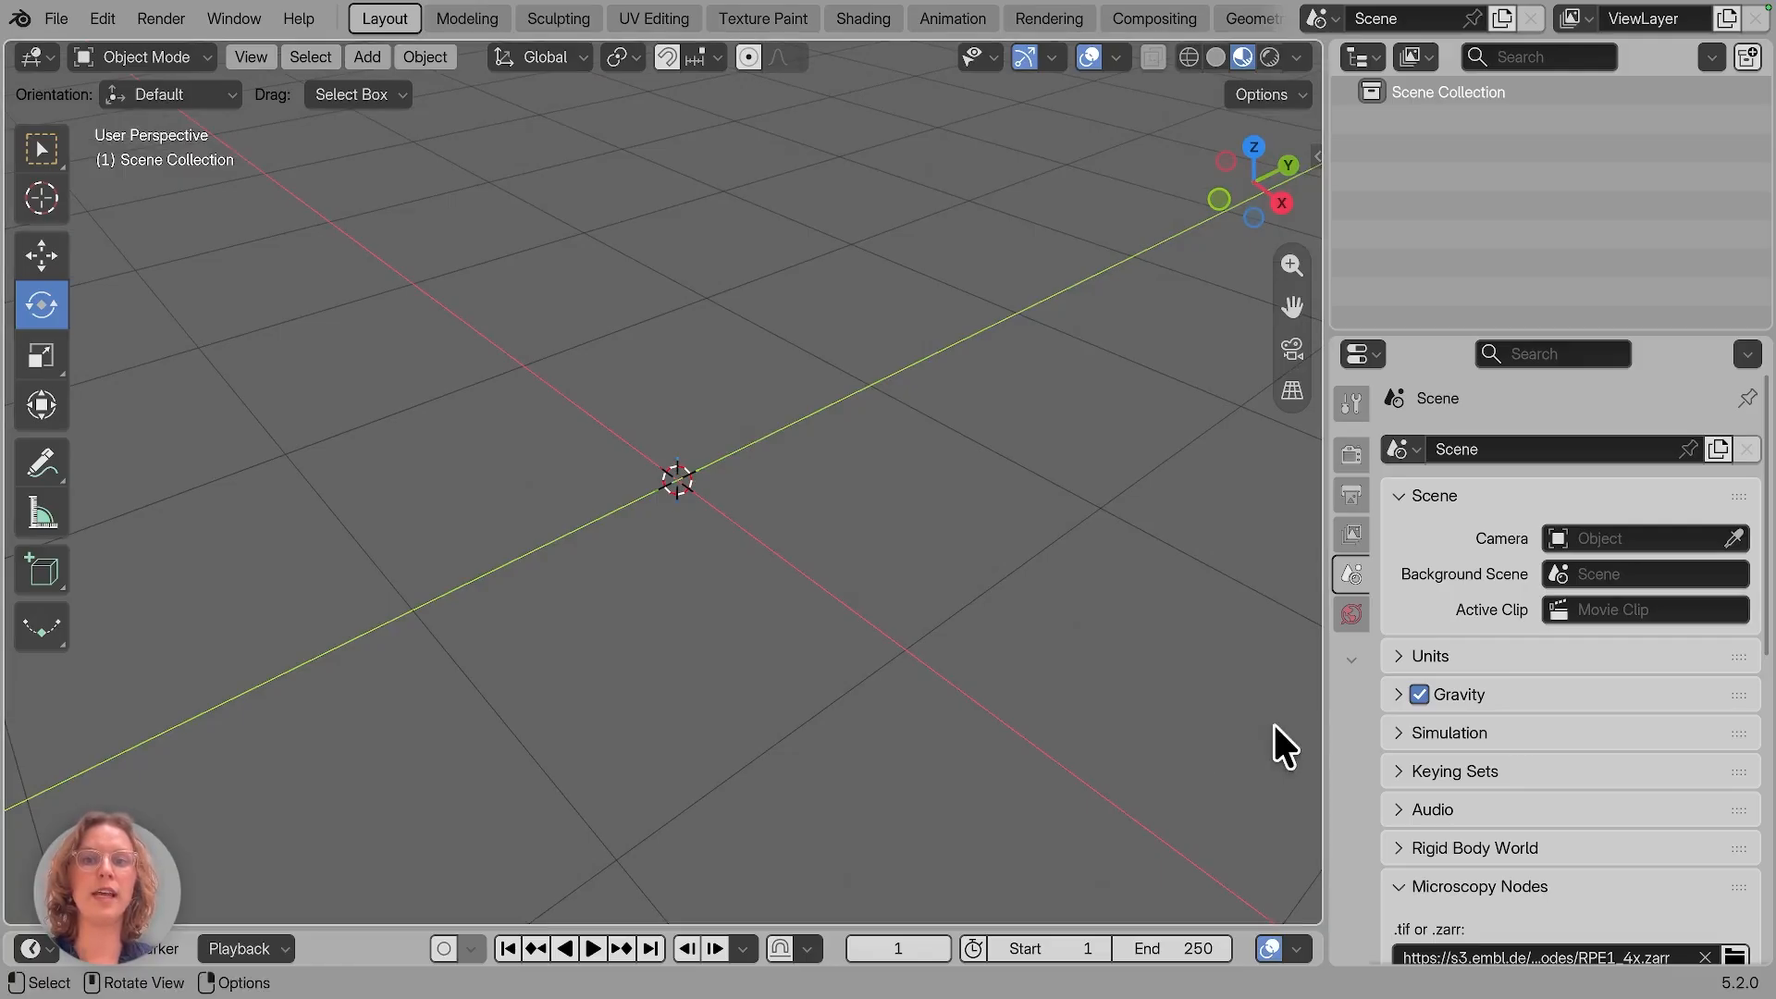
{"action": "scroll", "coordinate": [1695, 742], "scroll_direction": "down", "scroll_amount": 5}
{"action": "scroll", "coordinate": [1695, 745], "scroll_direction": "down", "scroll_amount": 6}
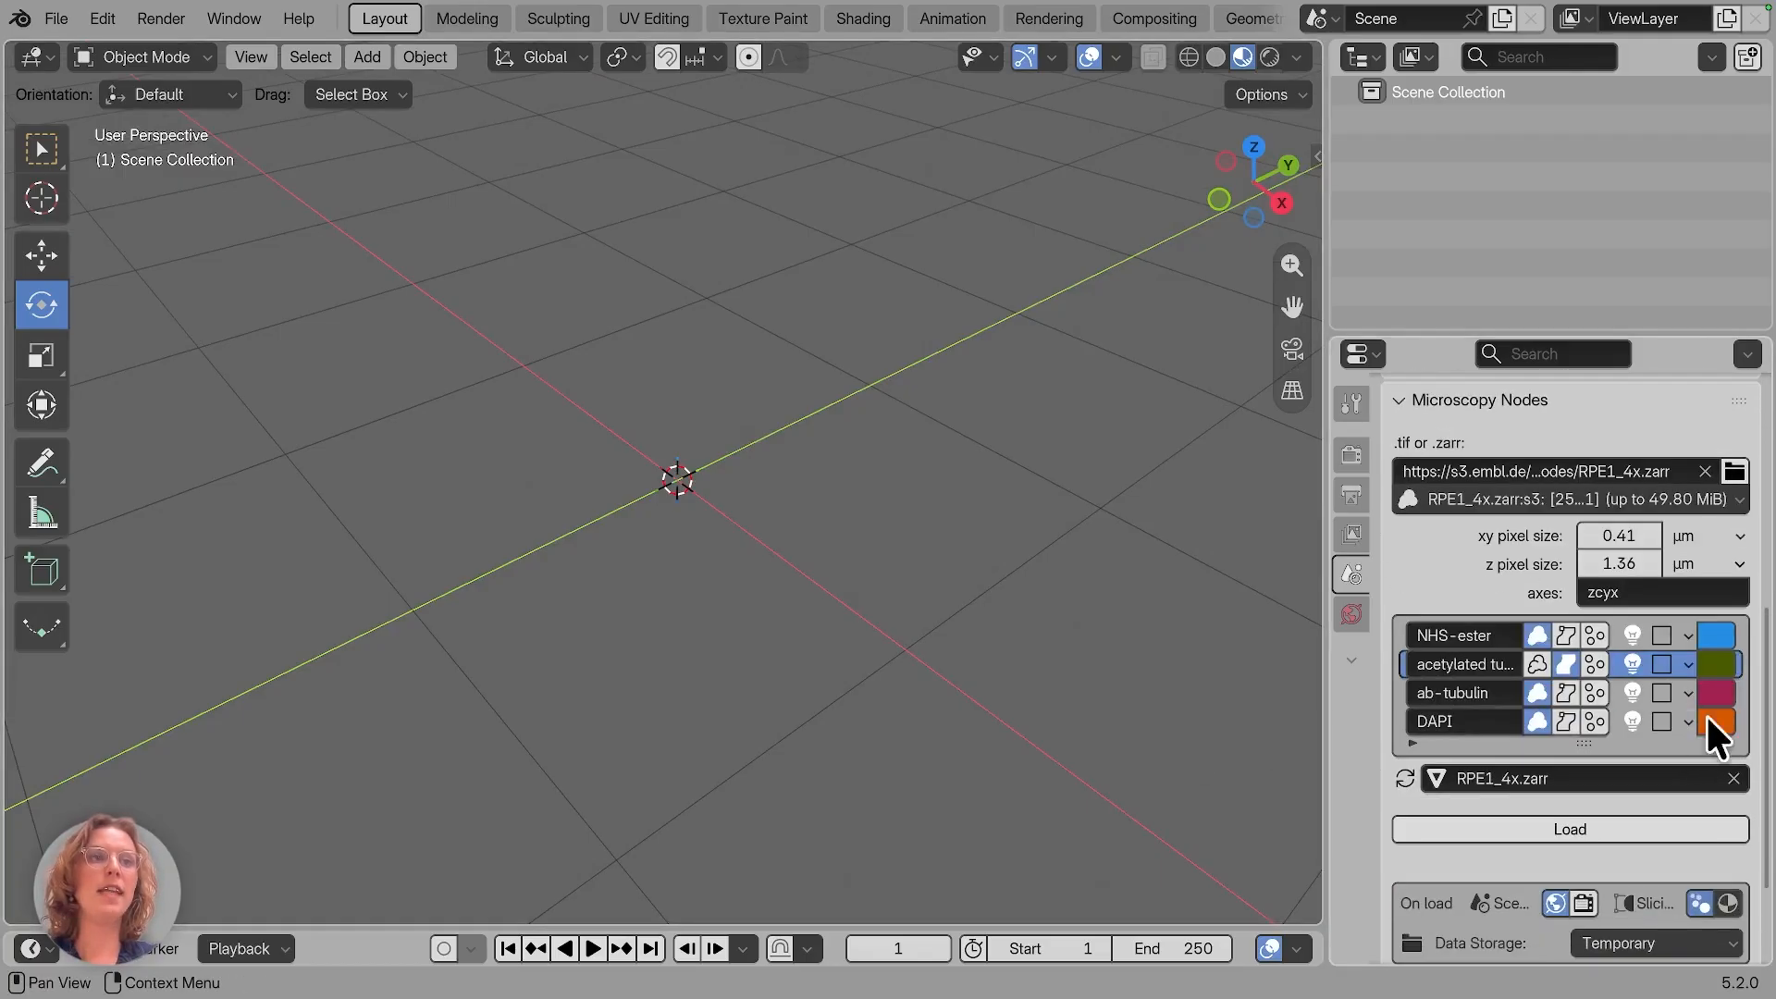
{"action": "left_click", "coordinate": [1564, 473]}
{"action": "left_click", "coordinate": [1628, 472]}
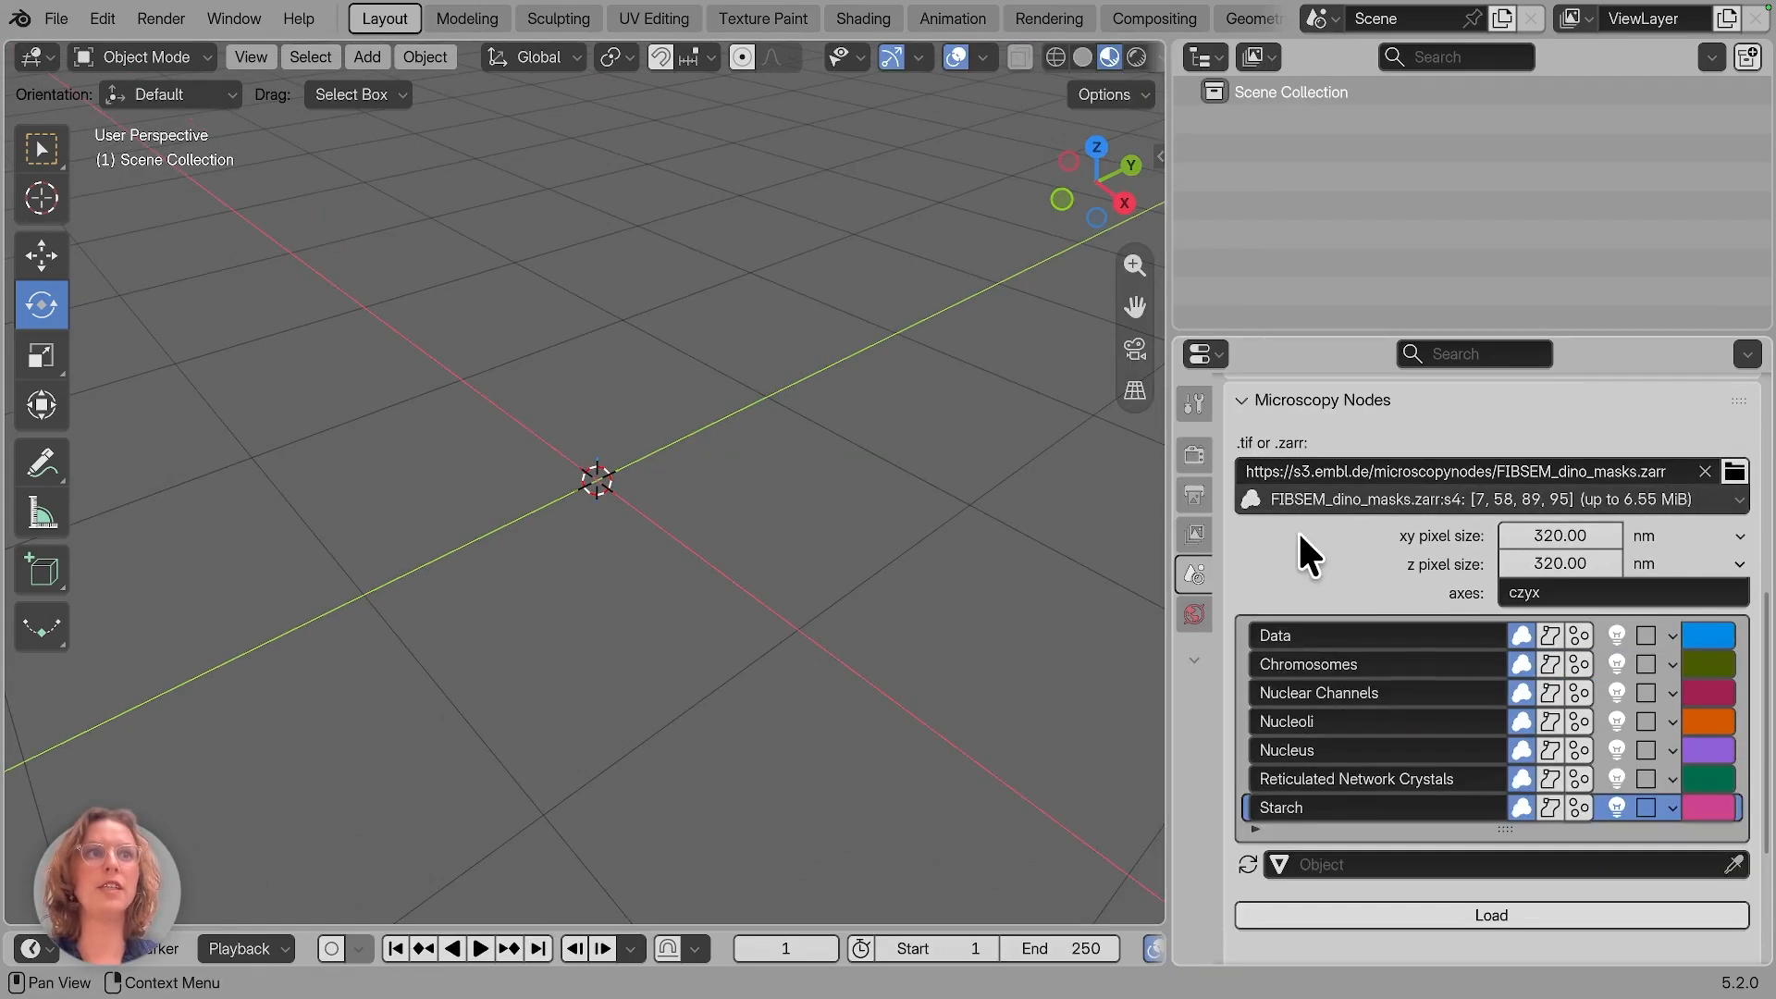
Step: Turn off volume loading for Chromosomes, Nuclear Channels, Nucleoli, Nucleus, Reticulated Network Crystals and Starch, keeping it for Data
{"action": "scroll", "coordinate": [1297, 530], "scroll_direction": "down", "scroll_amount": 3}
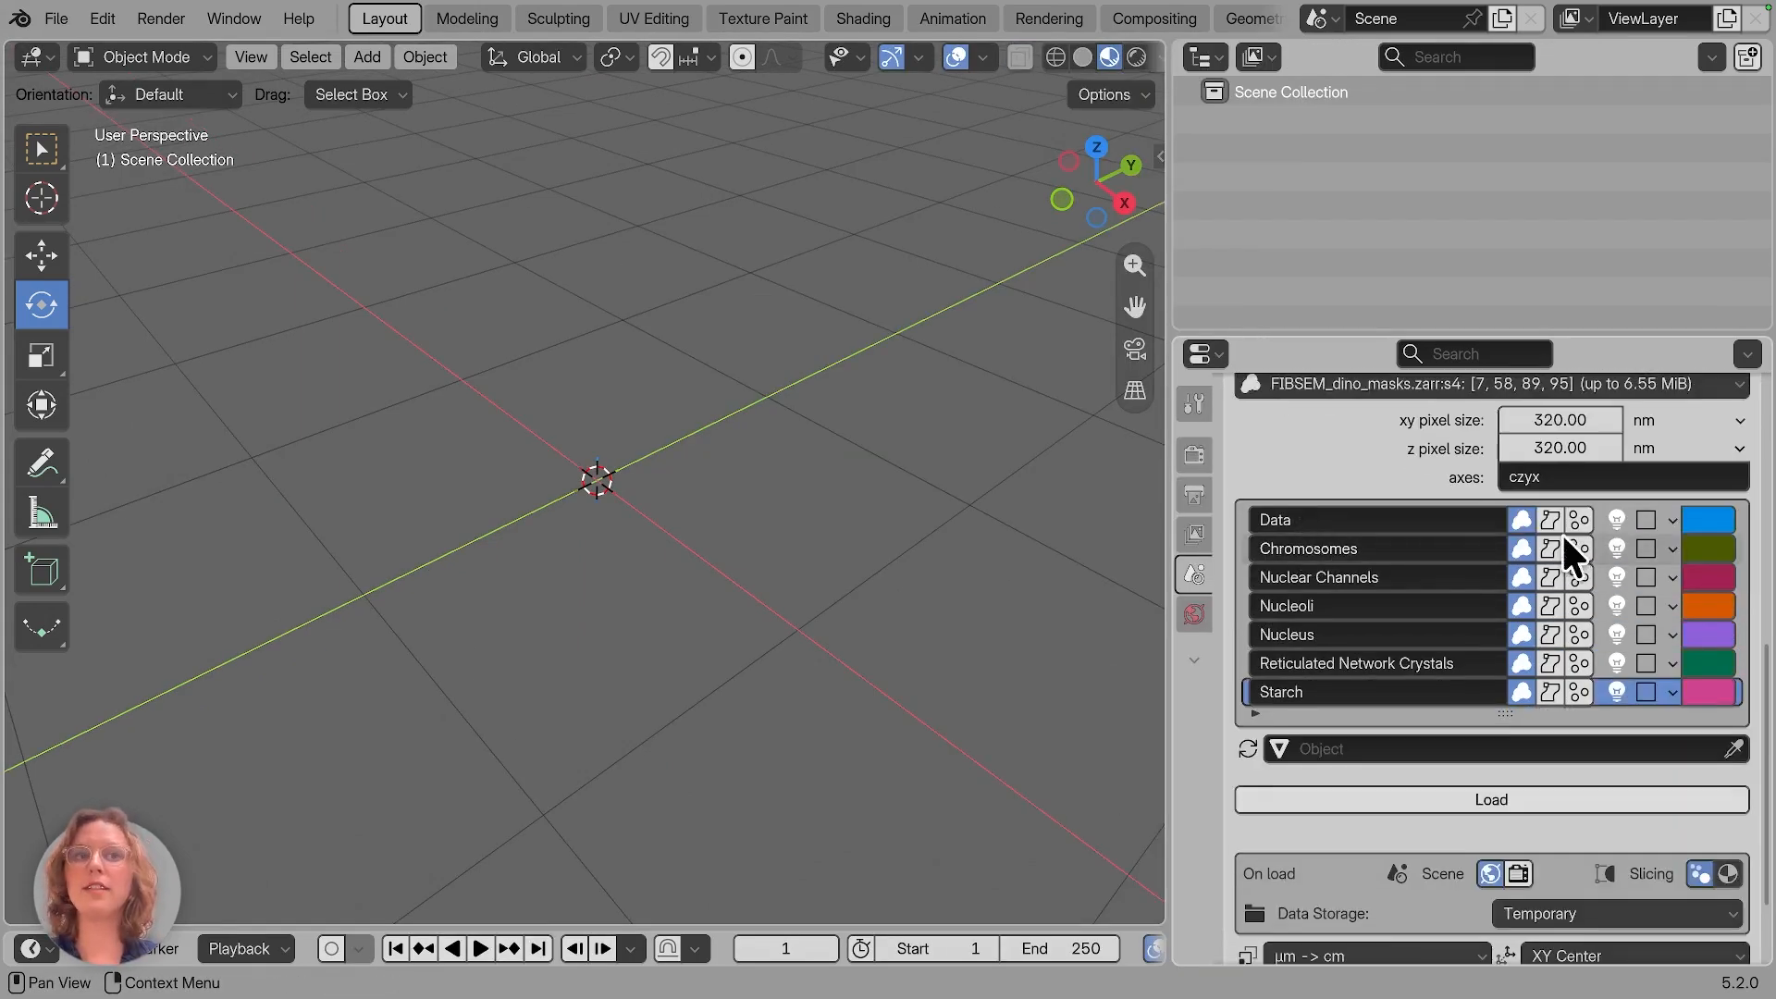
{"action": "scroll", "coordinate": [1396, 437], "scroll_direction": "up", "scroll_amount": 1}
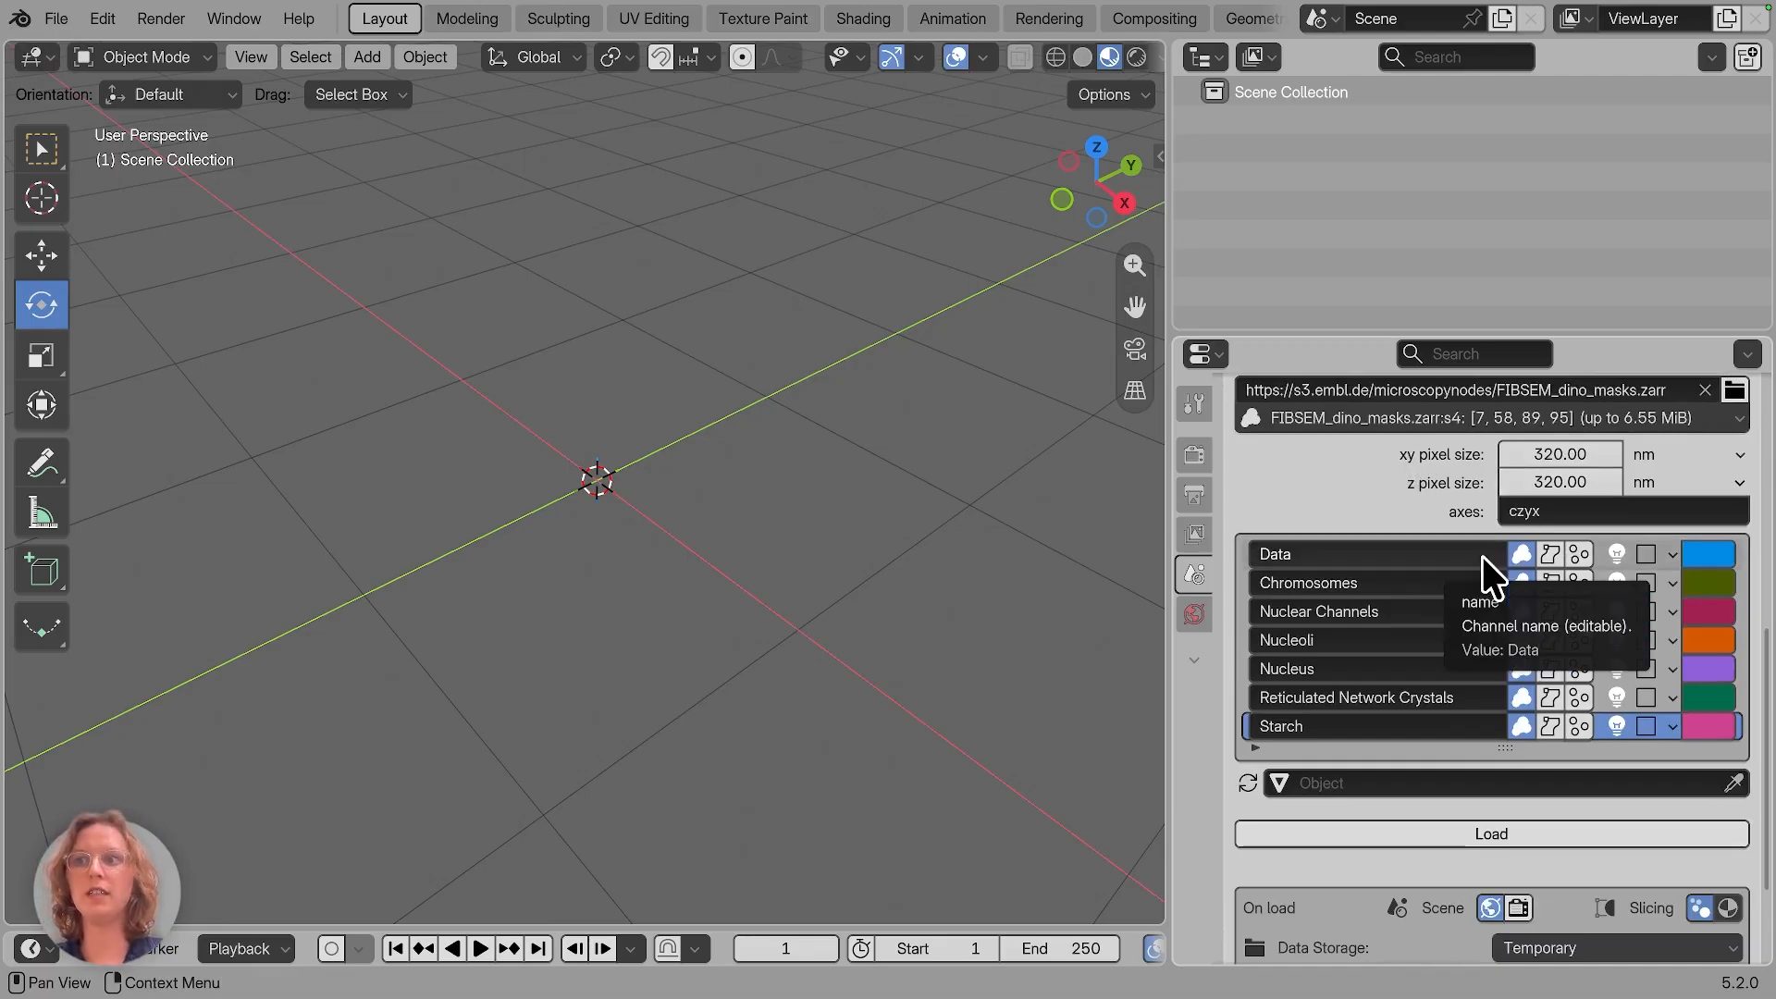
{"action": "left_click", "coordinate": [1523, 584]}
{"action": "left_click", "coordinate": [1521, 611]}
{"action": "left_click", "coordinate": [1522, 640]}
{"action": "left_click", "coordinate": [1522, 669]}
{"action": "left_click", "coordinate": [1522, 722]}
{"action": "left_click", "coordinate": [1522, 703]}
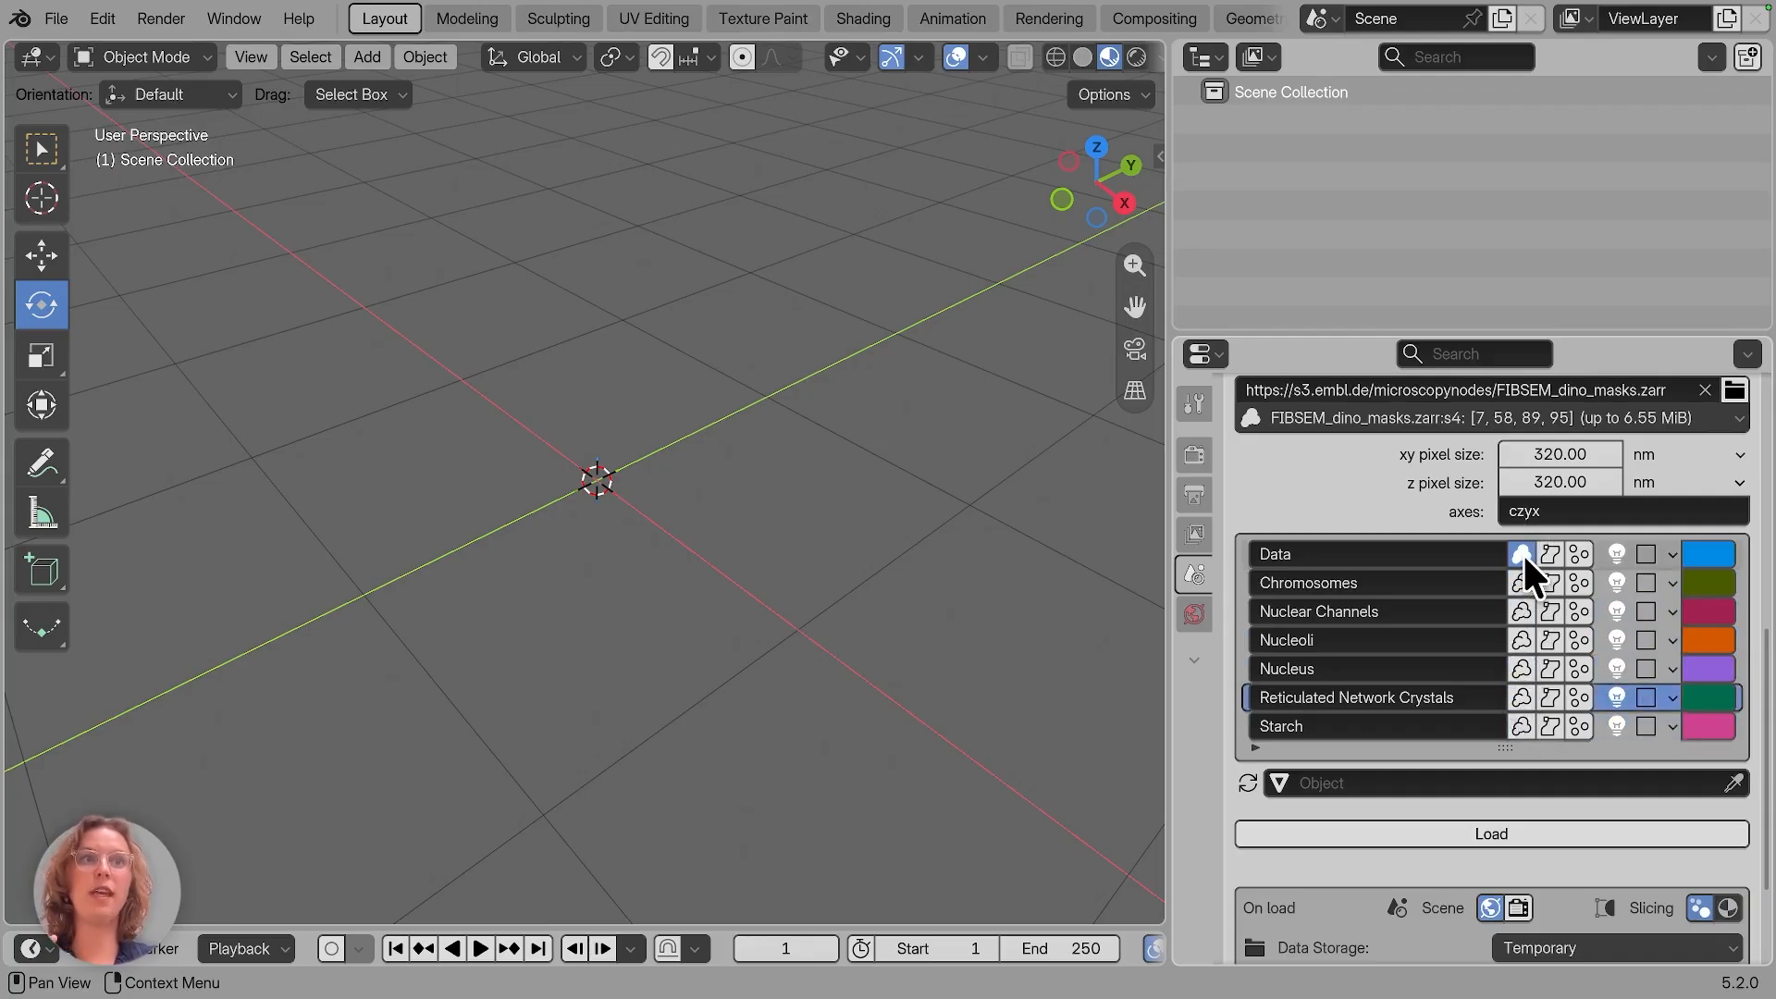
Step: Enable label mask loading for Chromosomes and choose the s2 resolution [7, 231, 356, 378] of FIBSEM_dino_masks.zarr
{"action": "left_click", "coordinate": [1583, 581]}
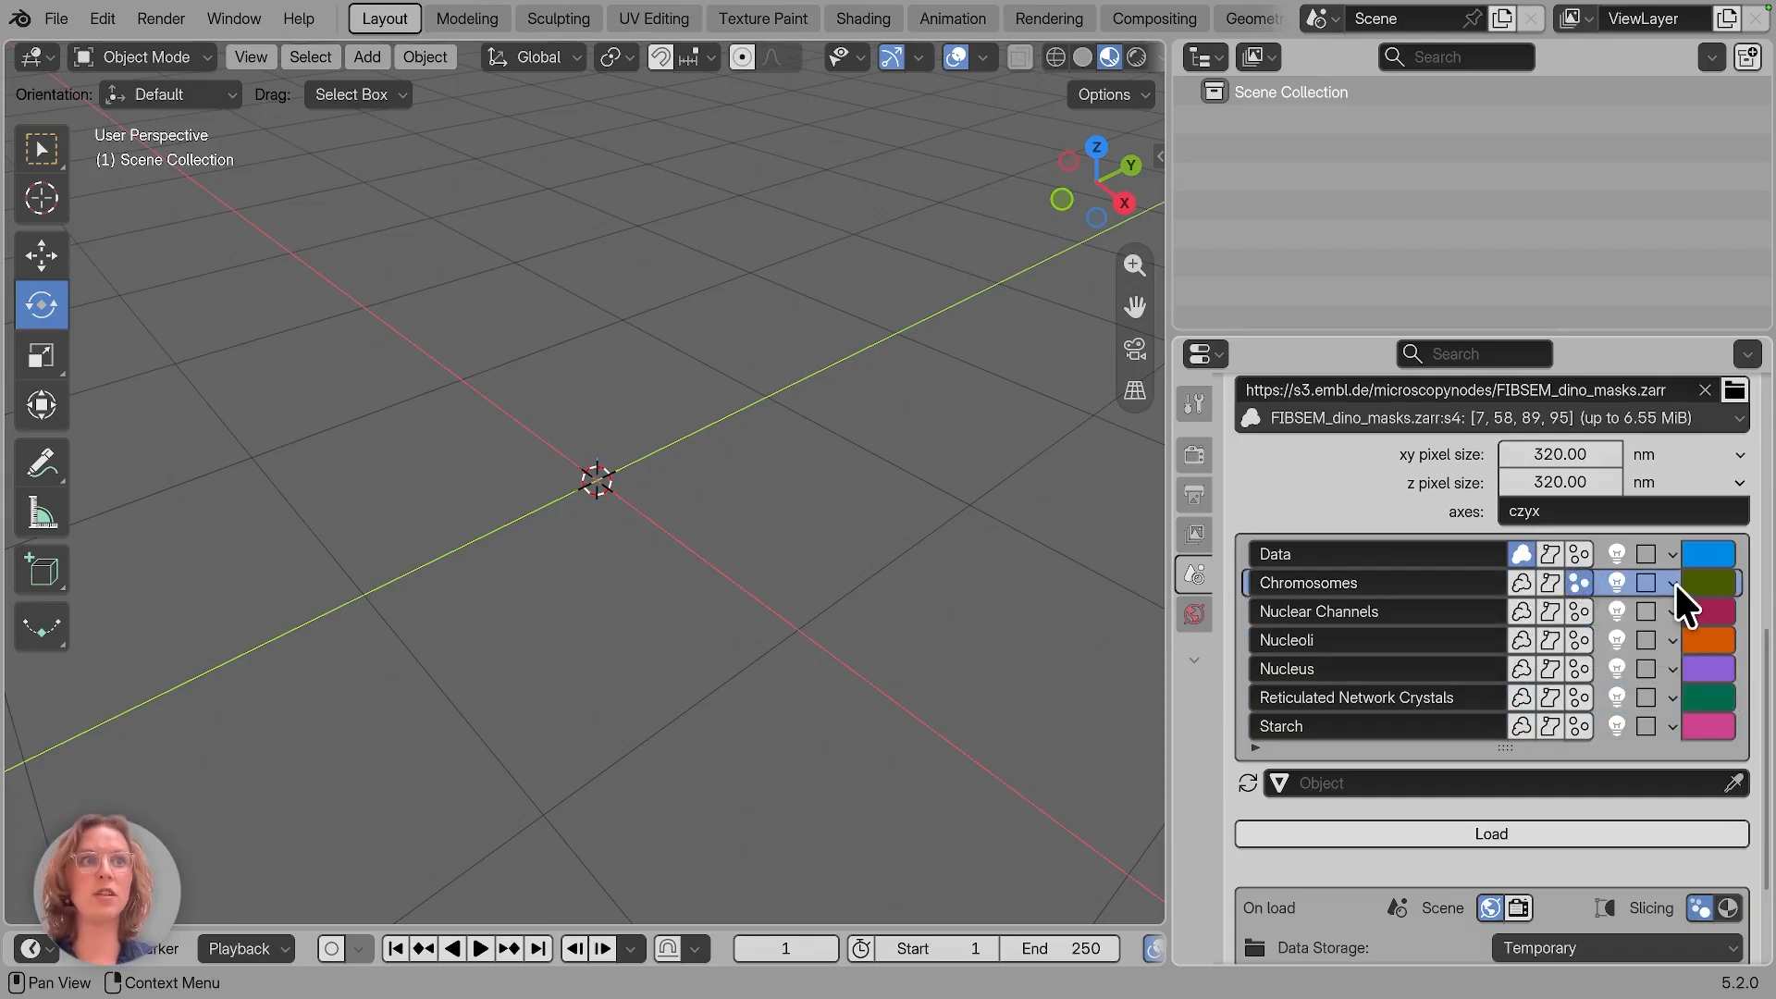
{"action": "left_click", "coordinate": [1429, 418]}
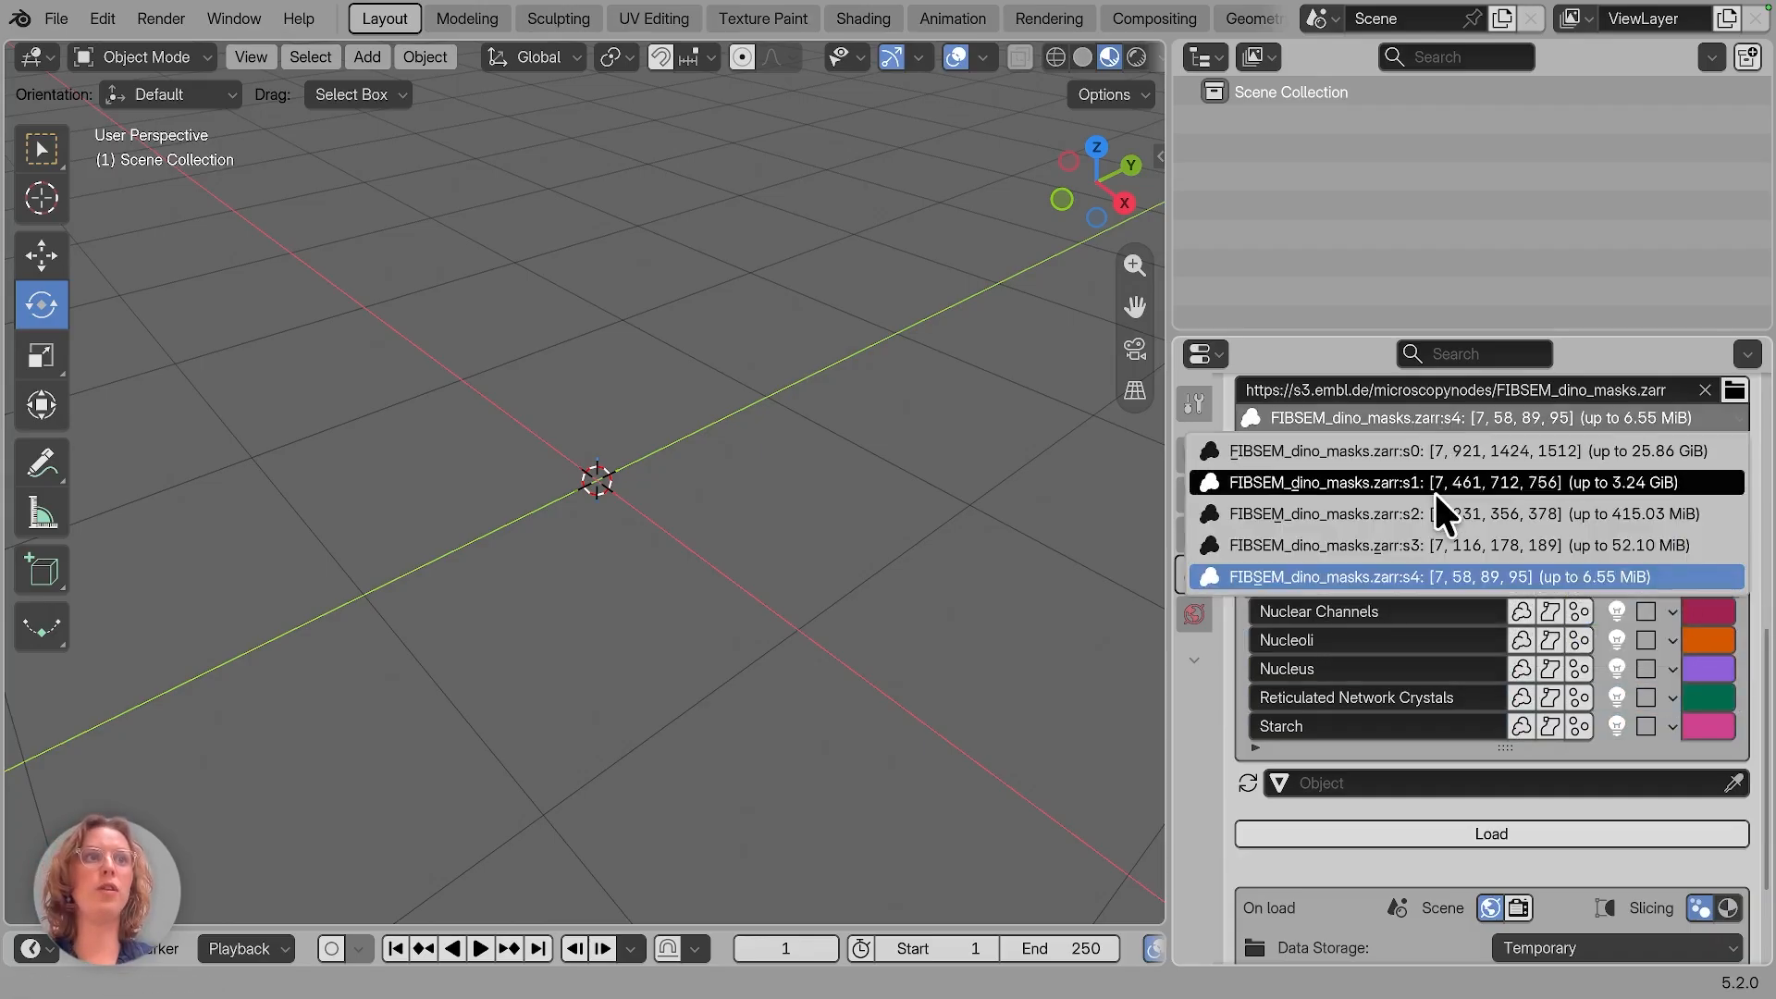
{"action": "left_click", "coordinate": [1436, 505]}
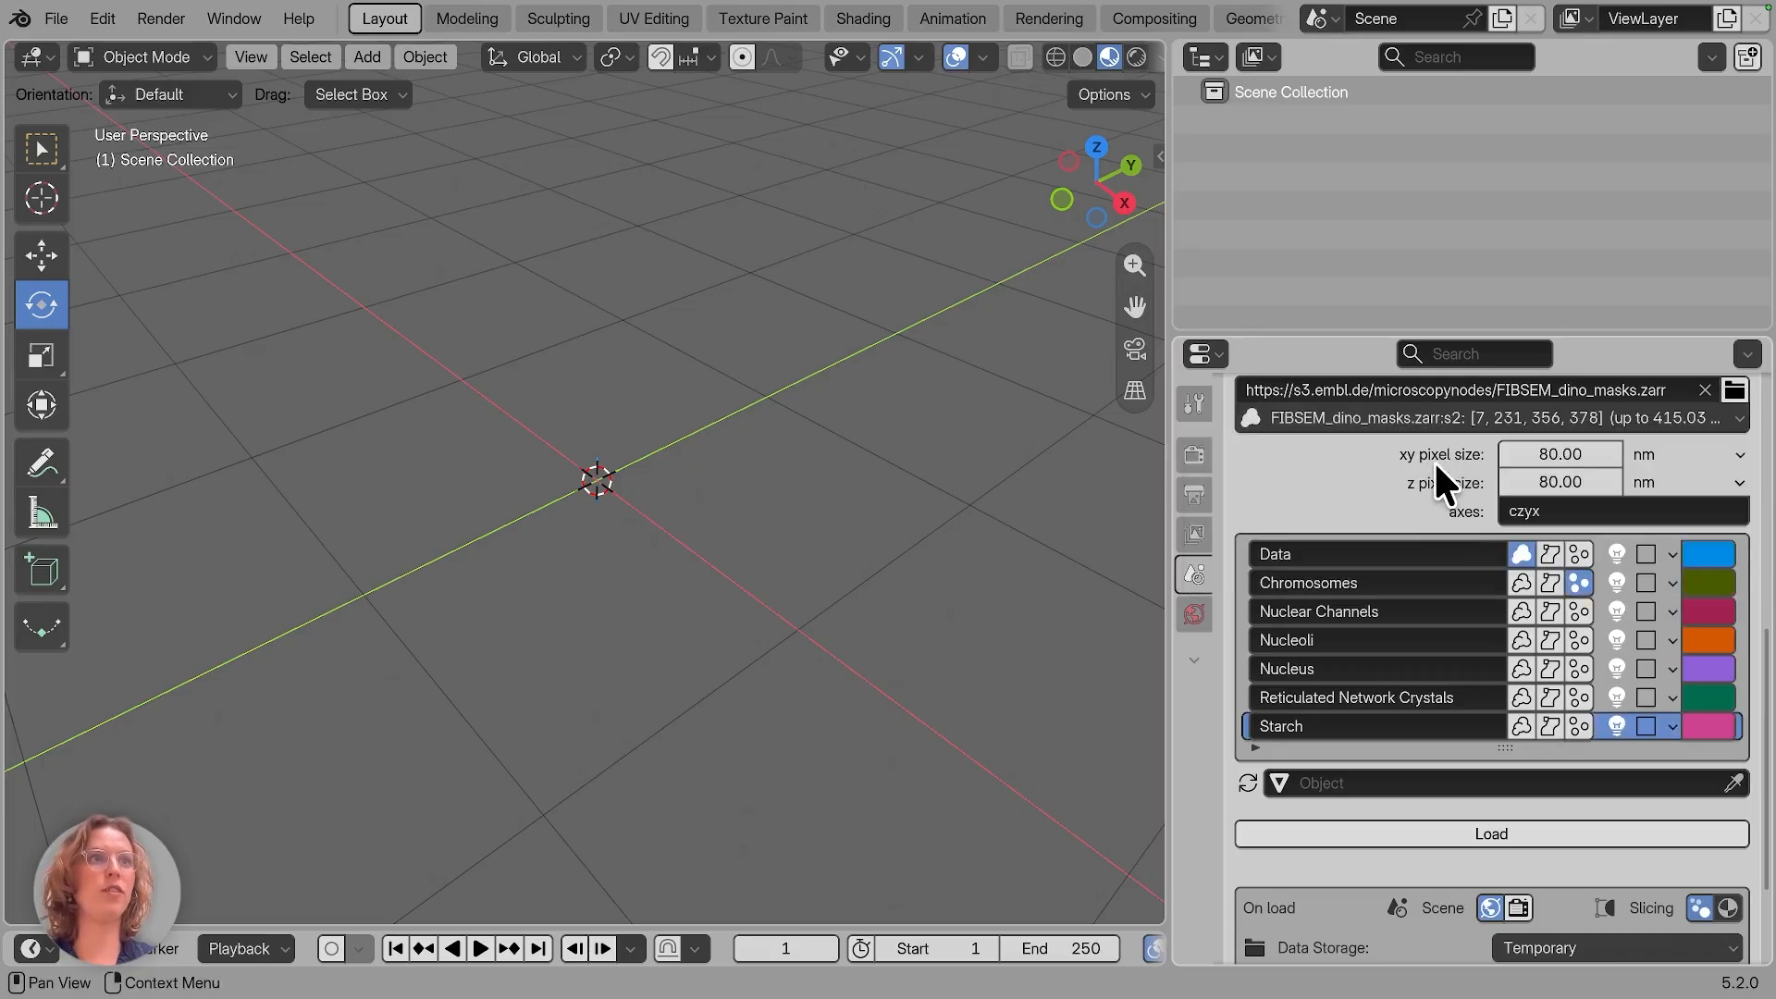
Step: Set the Chromosomes colormap to Tab10 and load the FIBSEM_dino_masks.zarr dataset
{"action": "left_click", "coordinate": [1667, 582]}
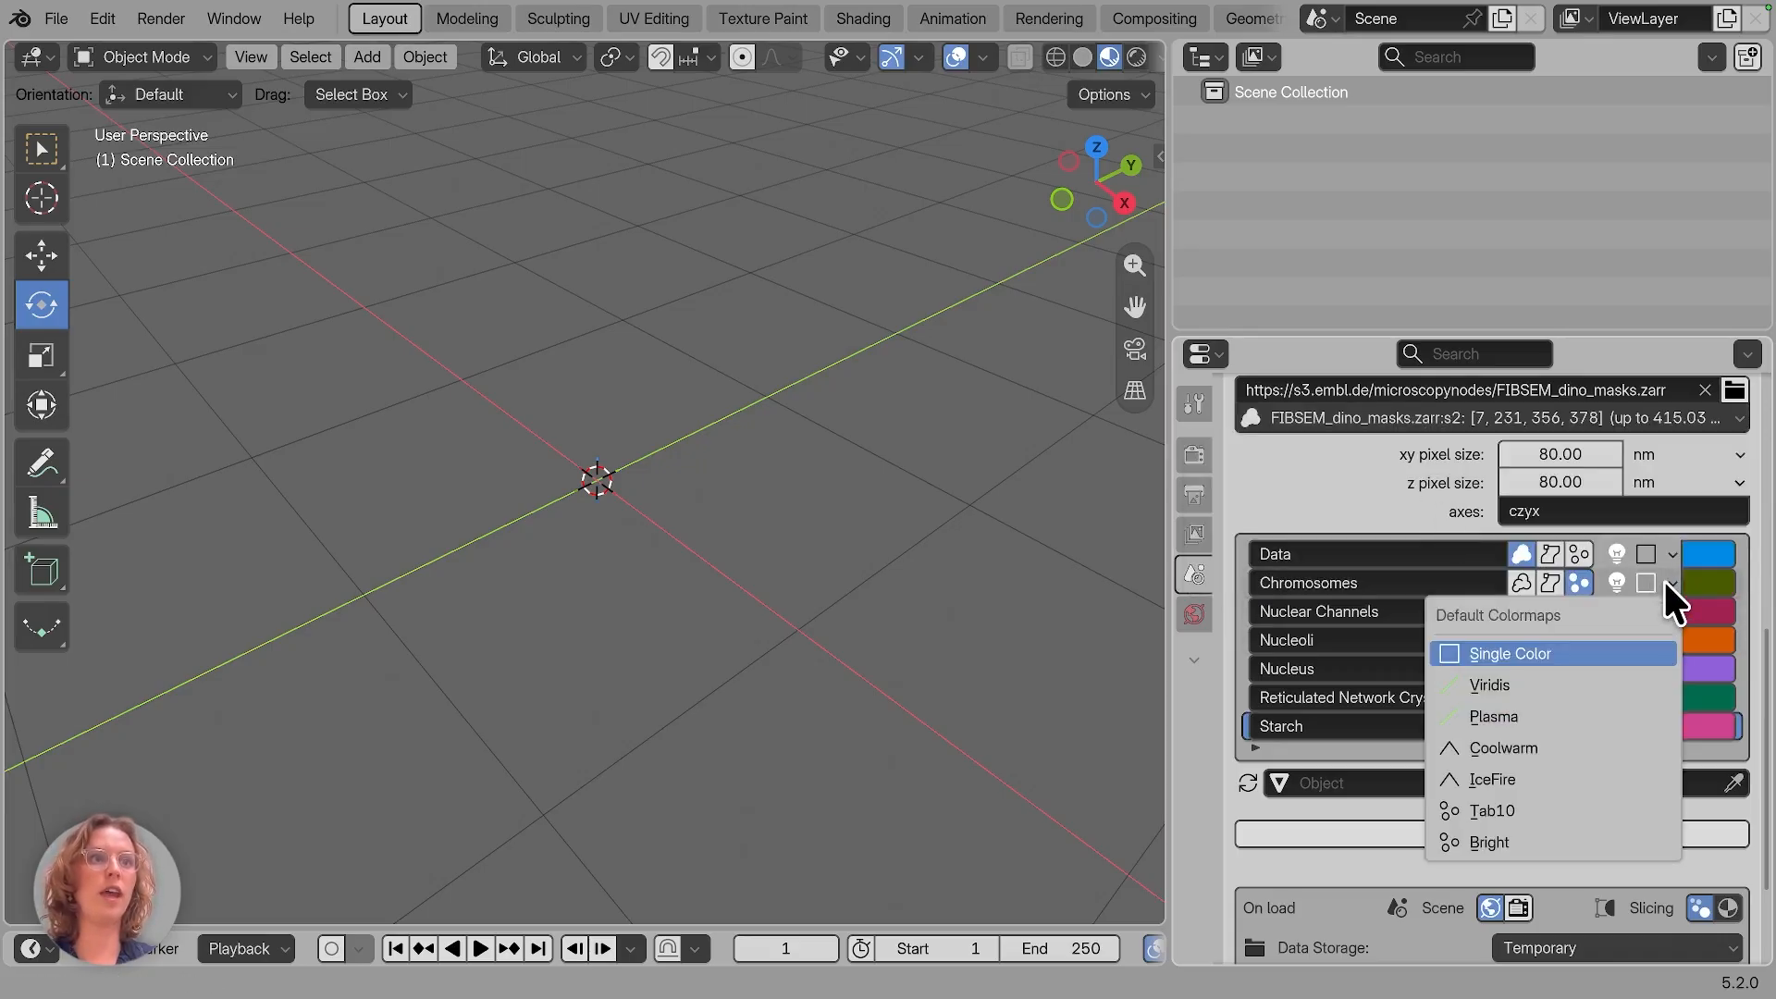
{"action": "left_click", "coordinate": [1654, 581]}
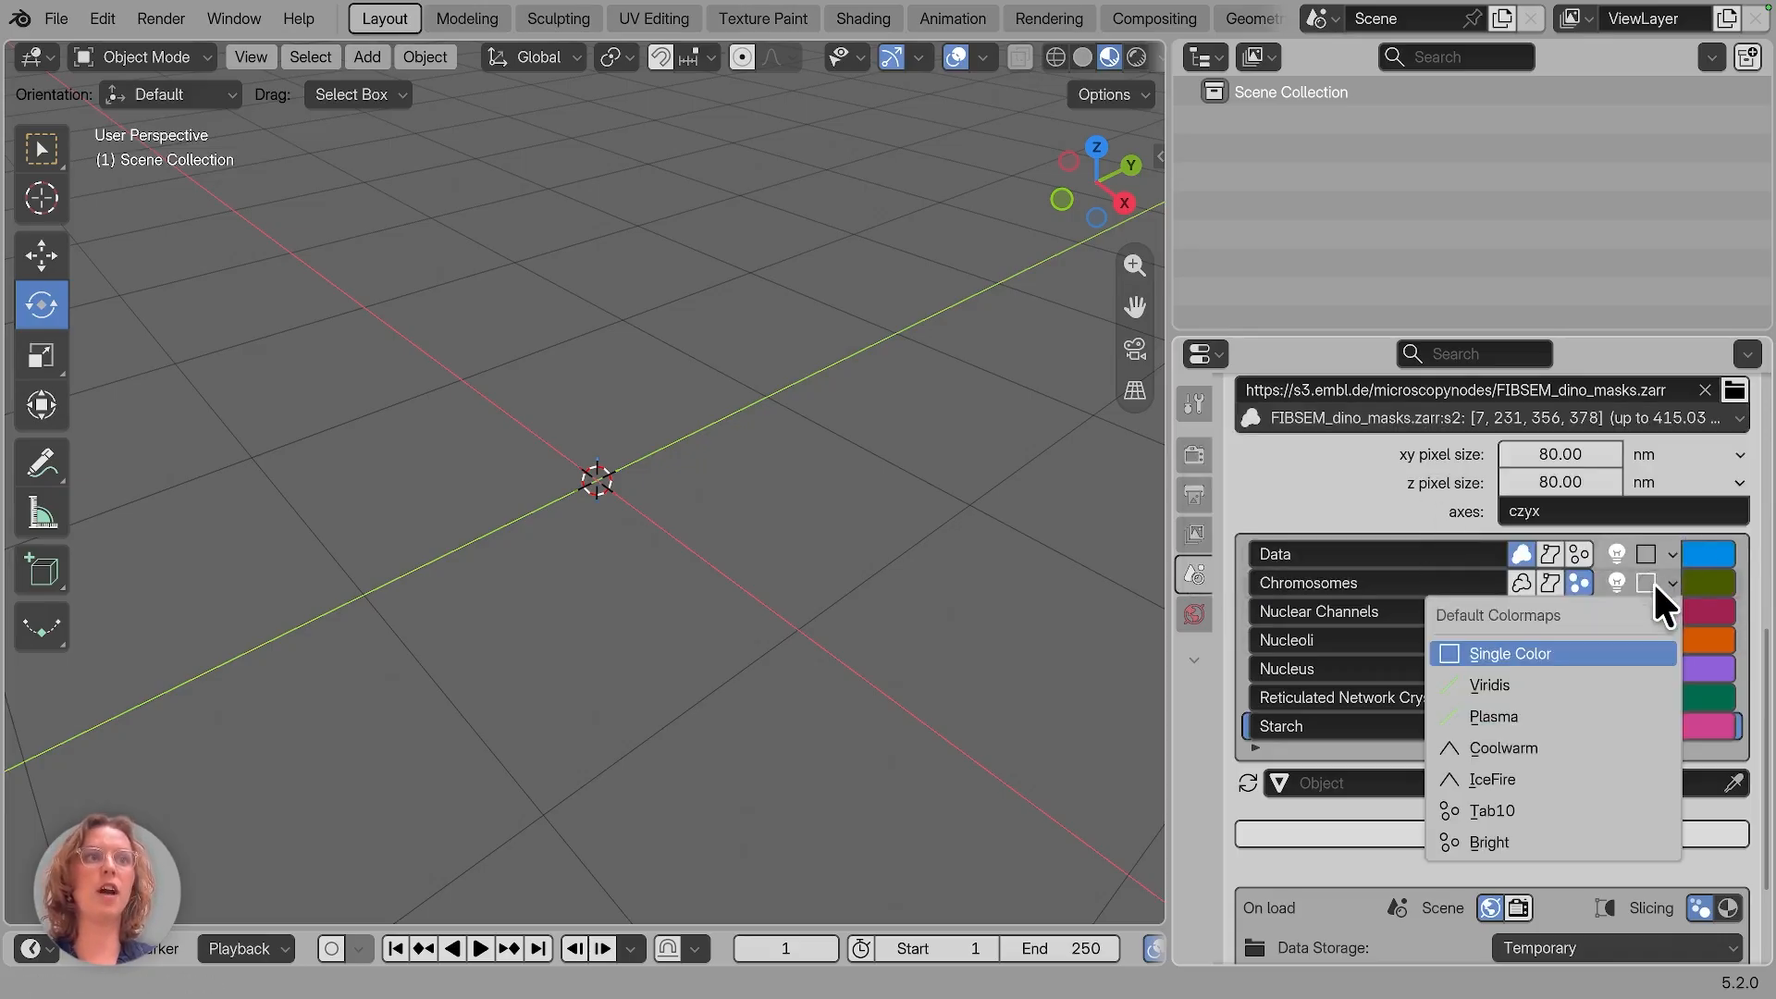
{"action": "left_click", "coordinate": [1573, 810]}
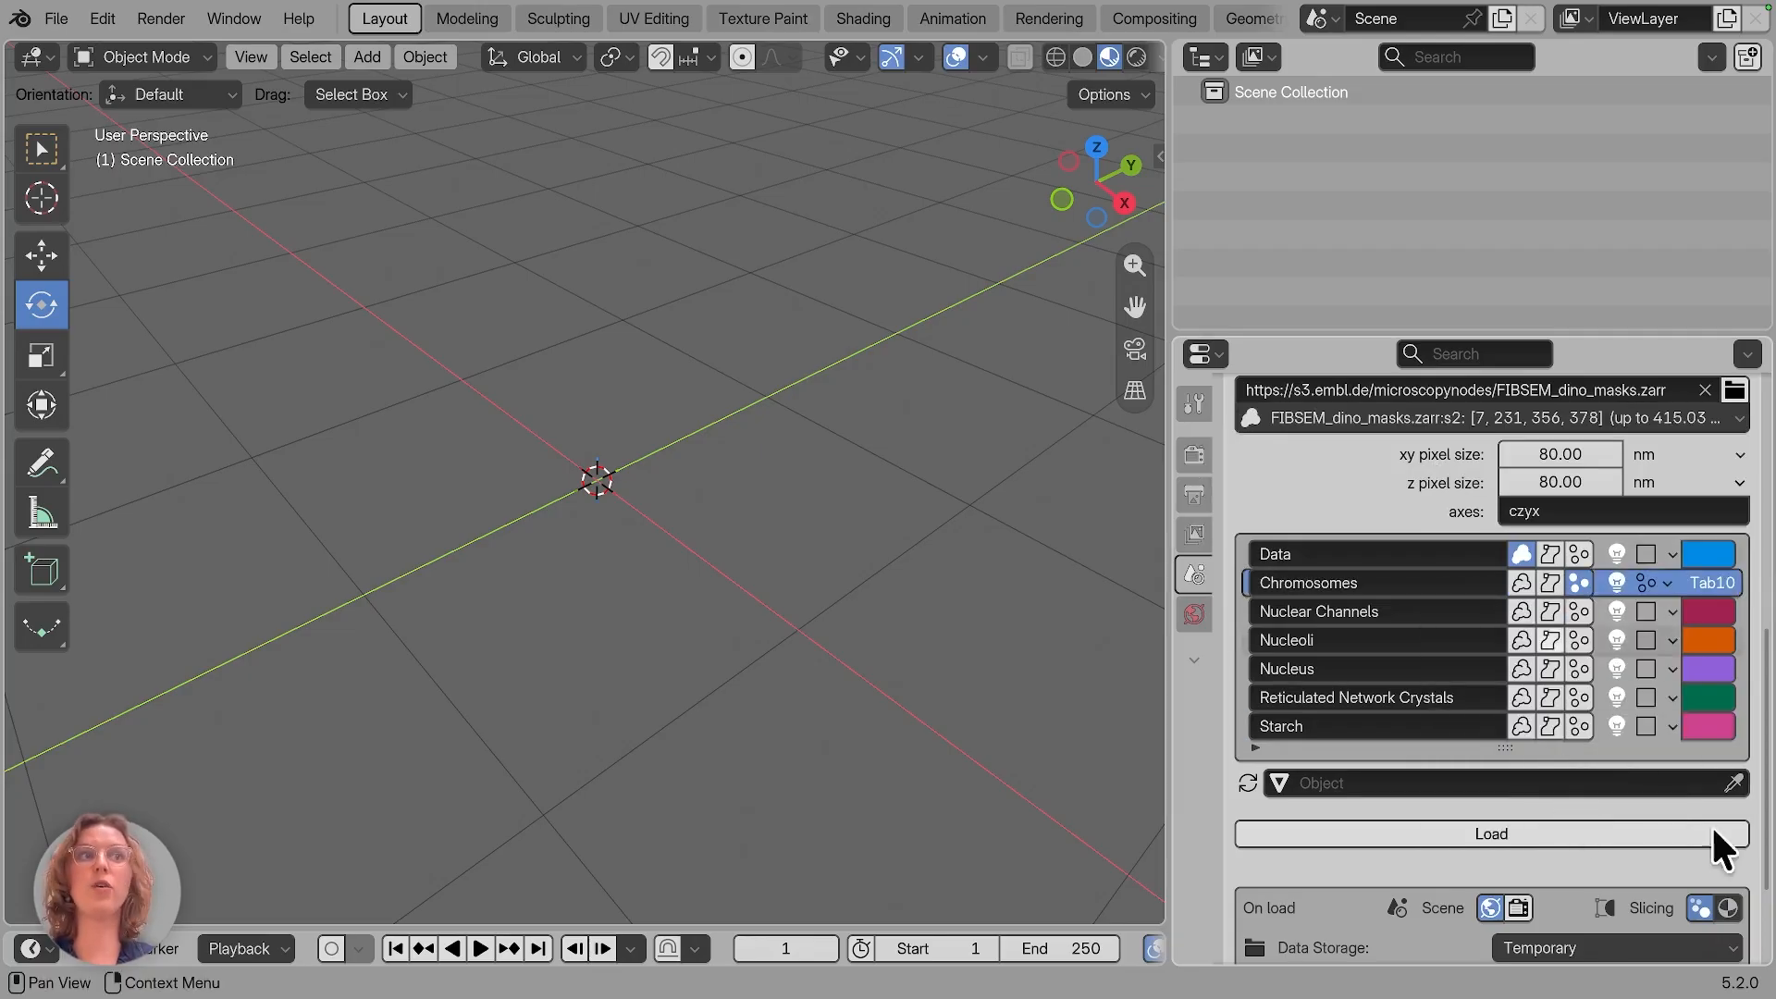
{"action": "left_click", "coordinate": [1452, 833]}
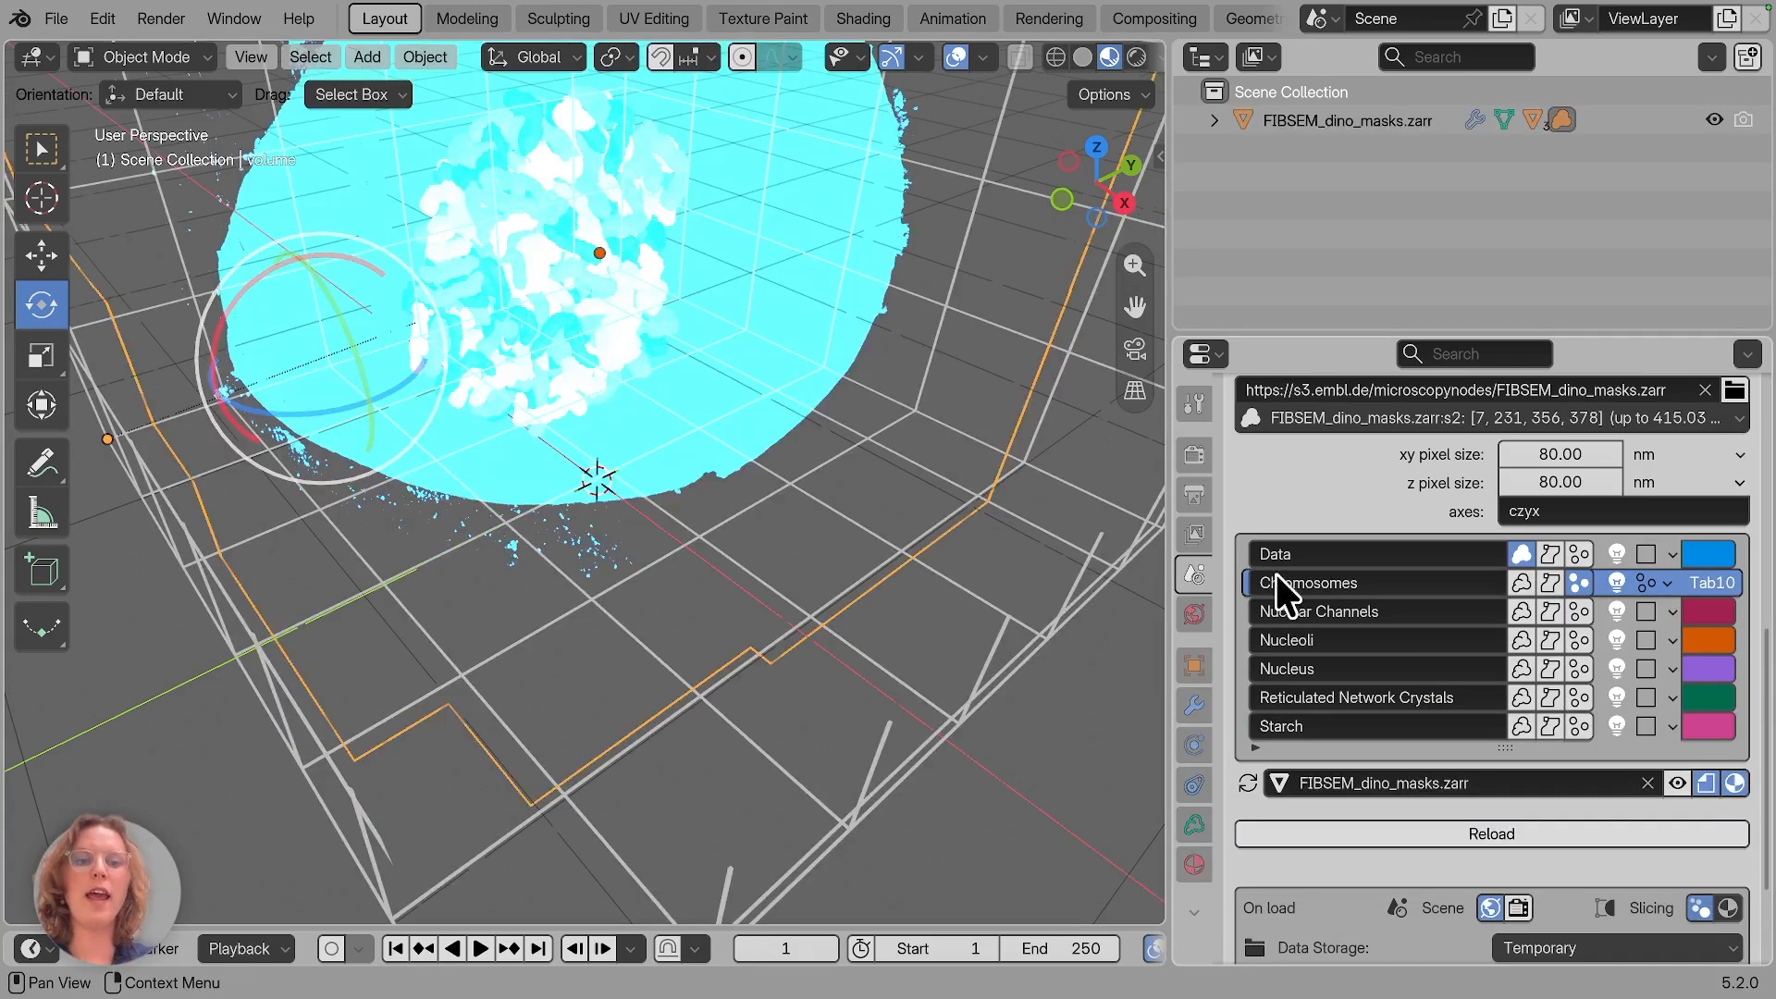
Step: Turn off light emission for the Data and Chromosomes channels and reload the dataset
{"action": "left_click", "coordinate": [1614, 549]}
{"action": "left_click", "coordinate": [1597, 575]}
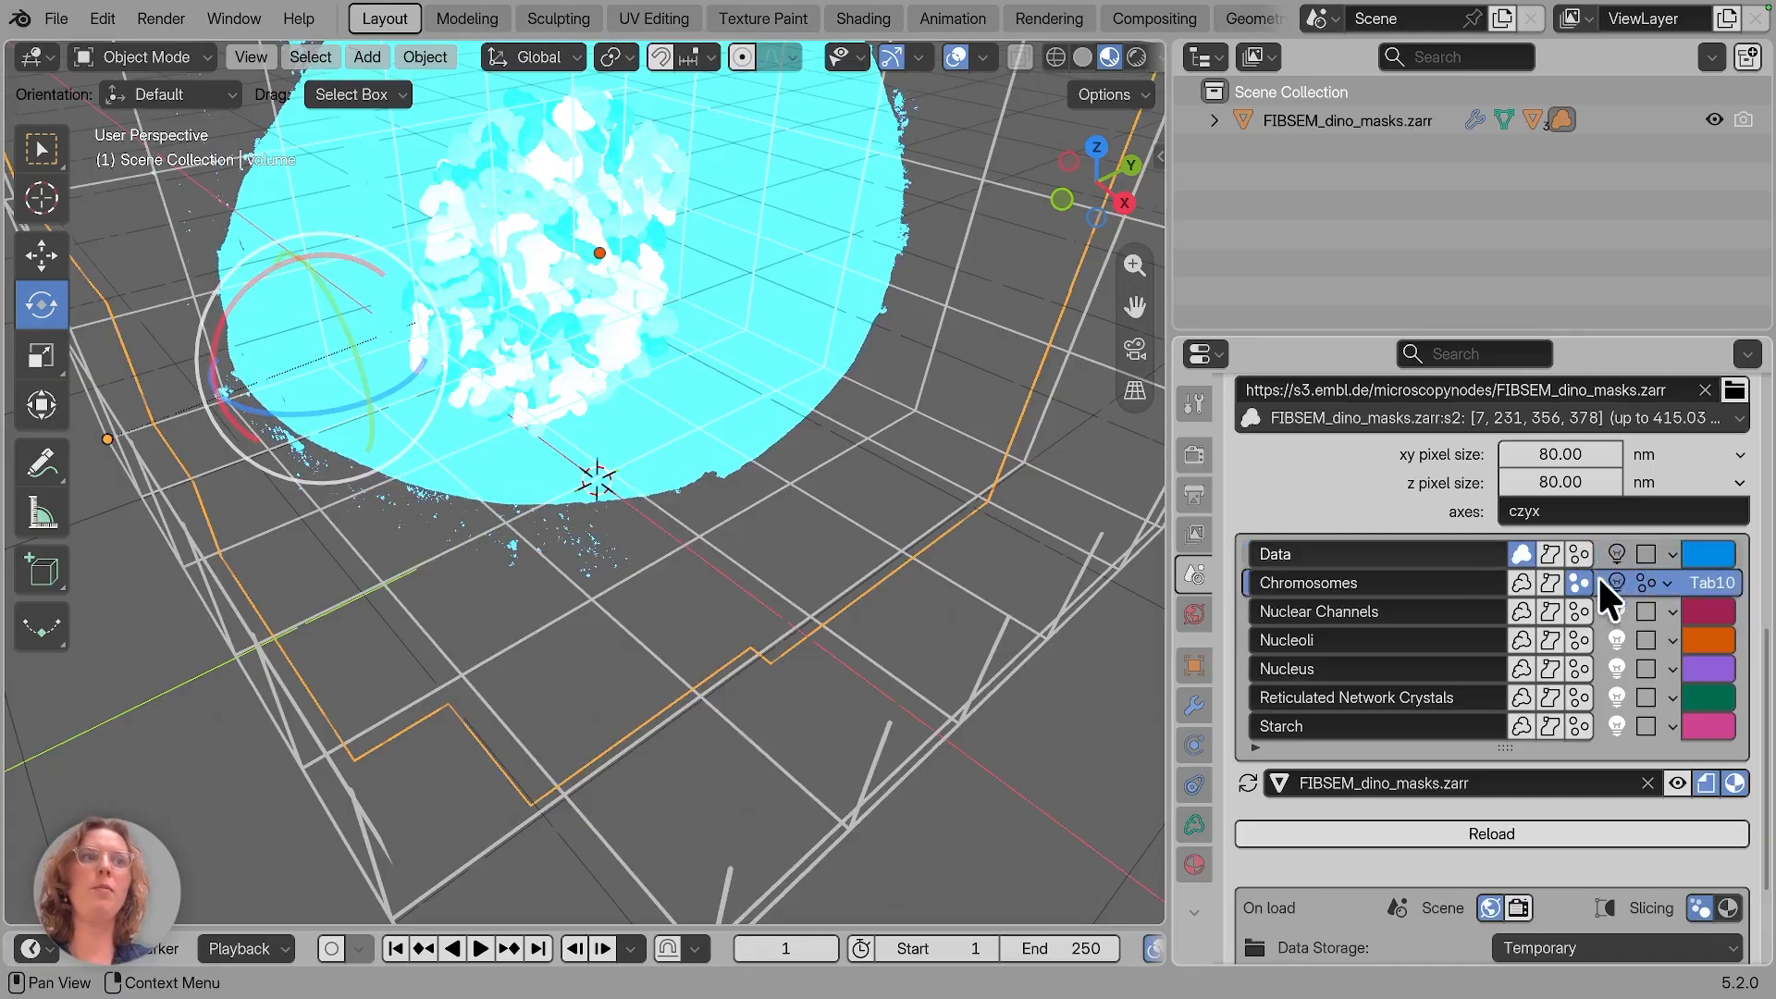
{"action": "scroll", "coordinate": [798, 431], "scroll_direction": "down", "scroll_amount": 3}
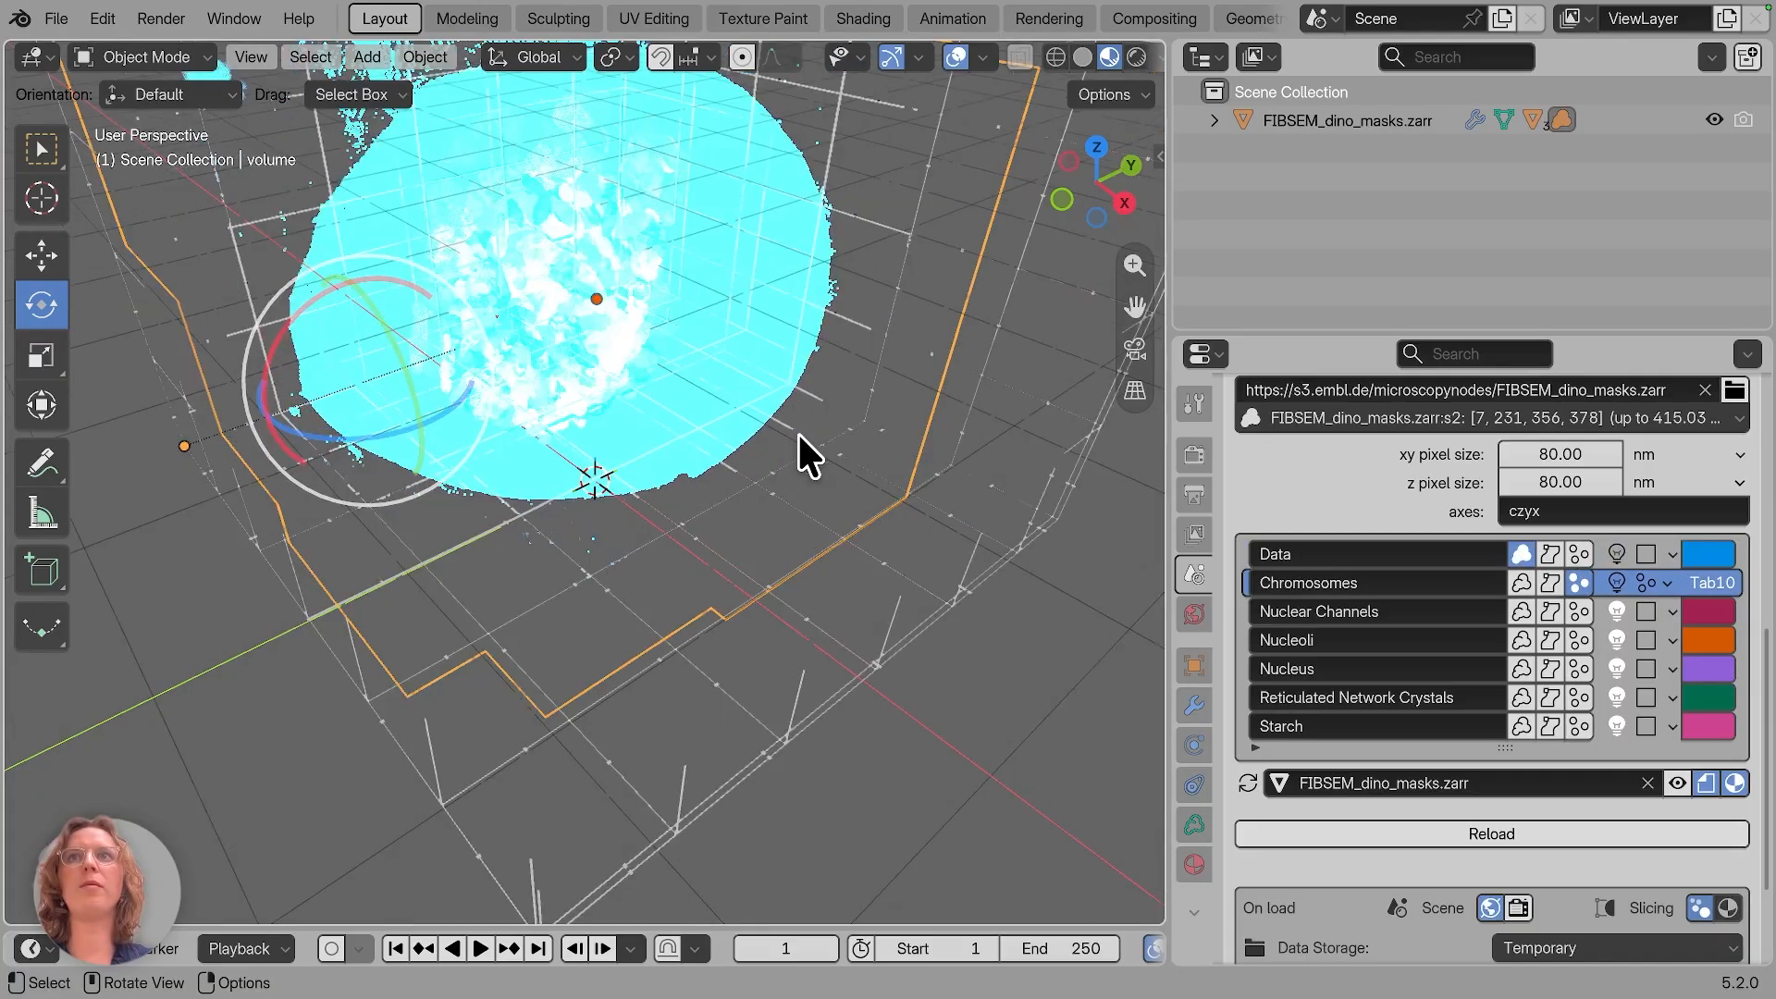
{"action": "scroll", "coordinate": [797, 431], "scroll_direction": "up", "scroll_amount": 2}
{"action": "scroll", "coordinate": [798, 432], "scroll_direction": "up", "scroll_amount": 3}
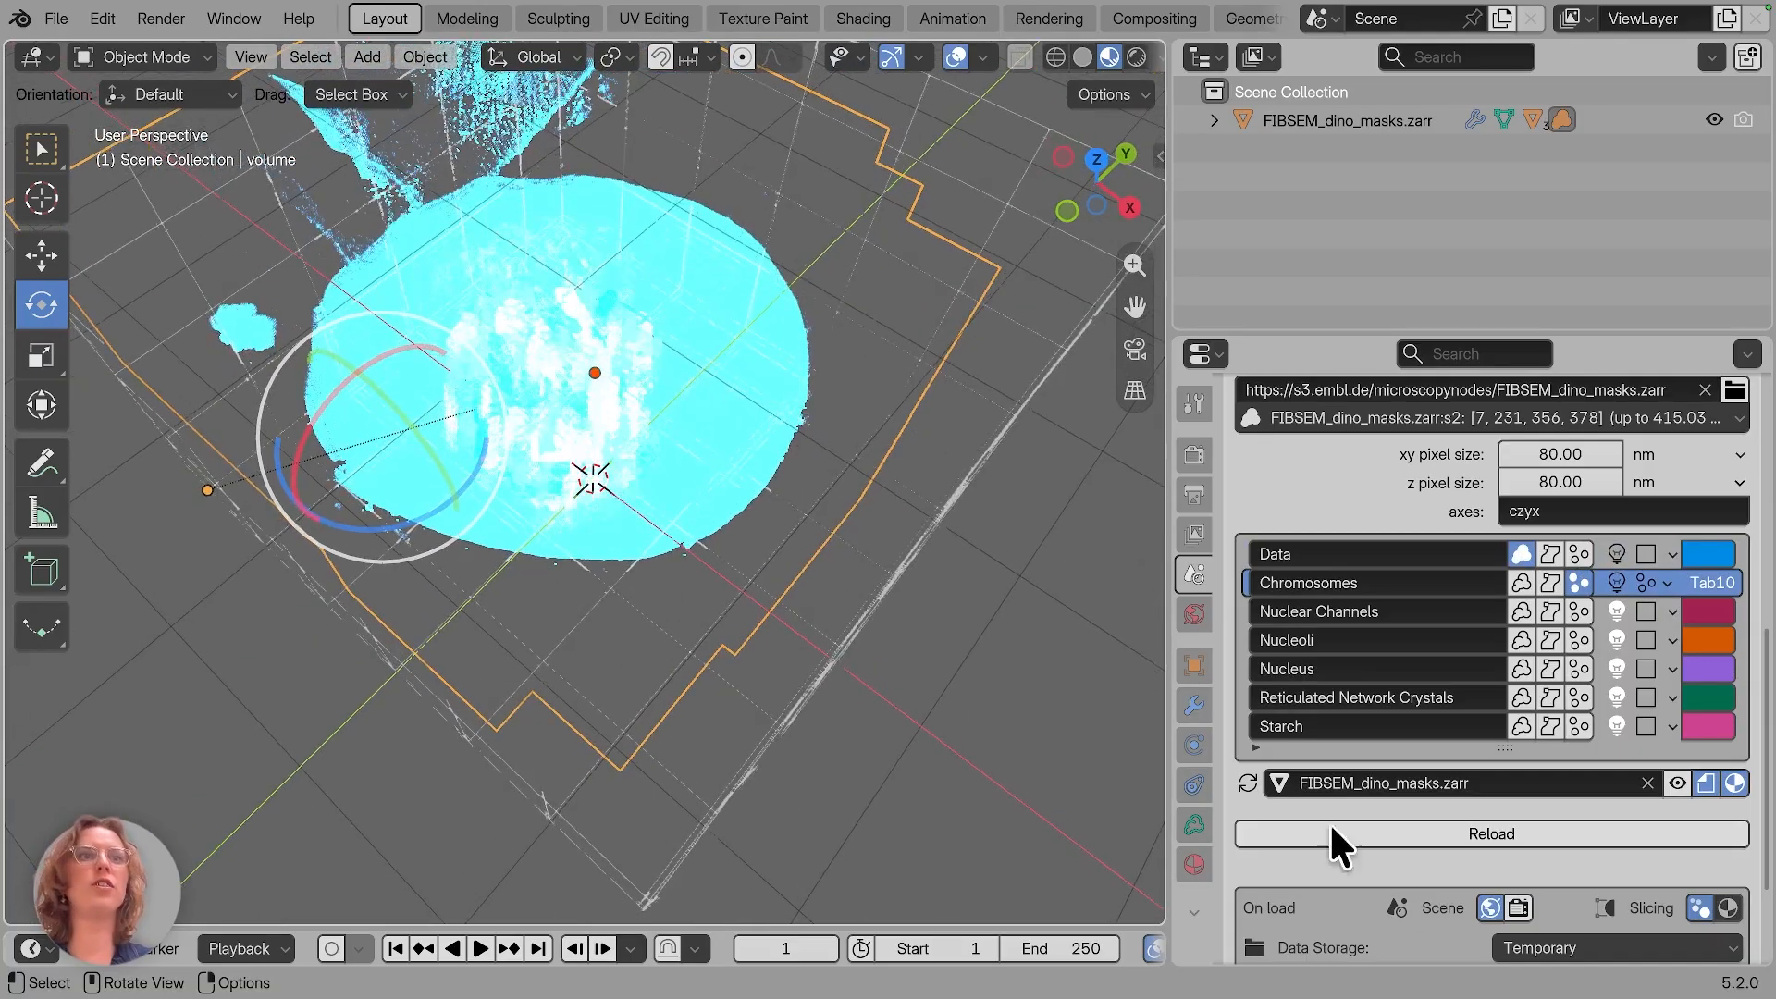
{"action": "left_click", "coordinate": [1482, 833]}
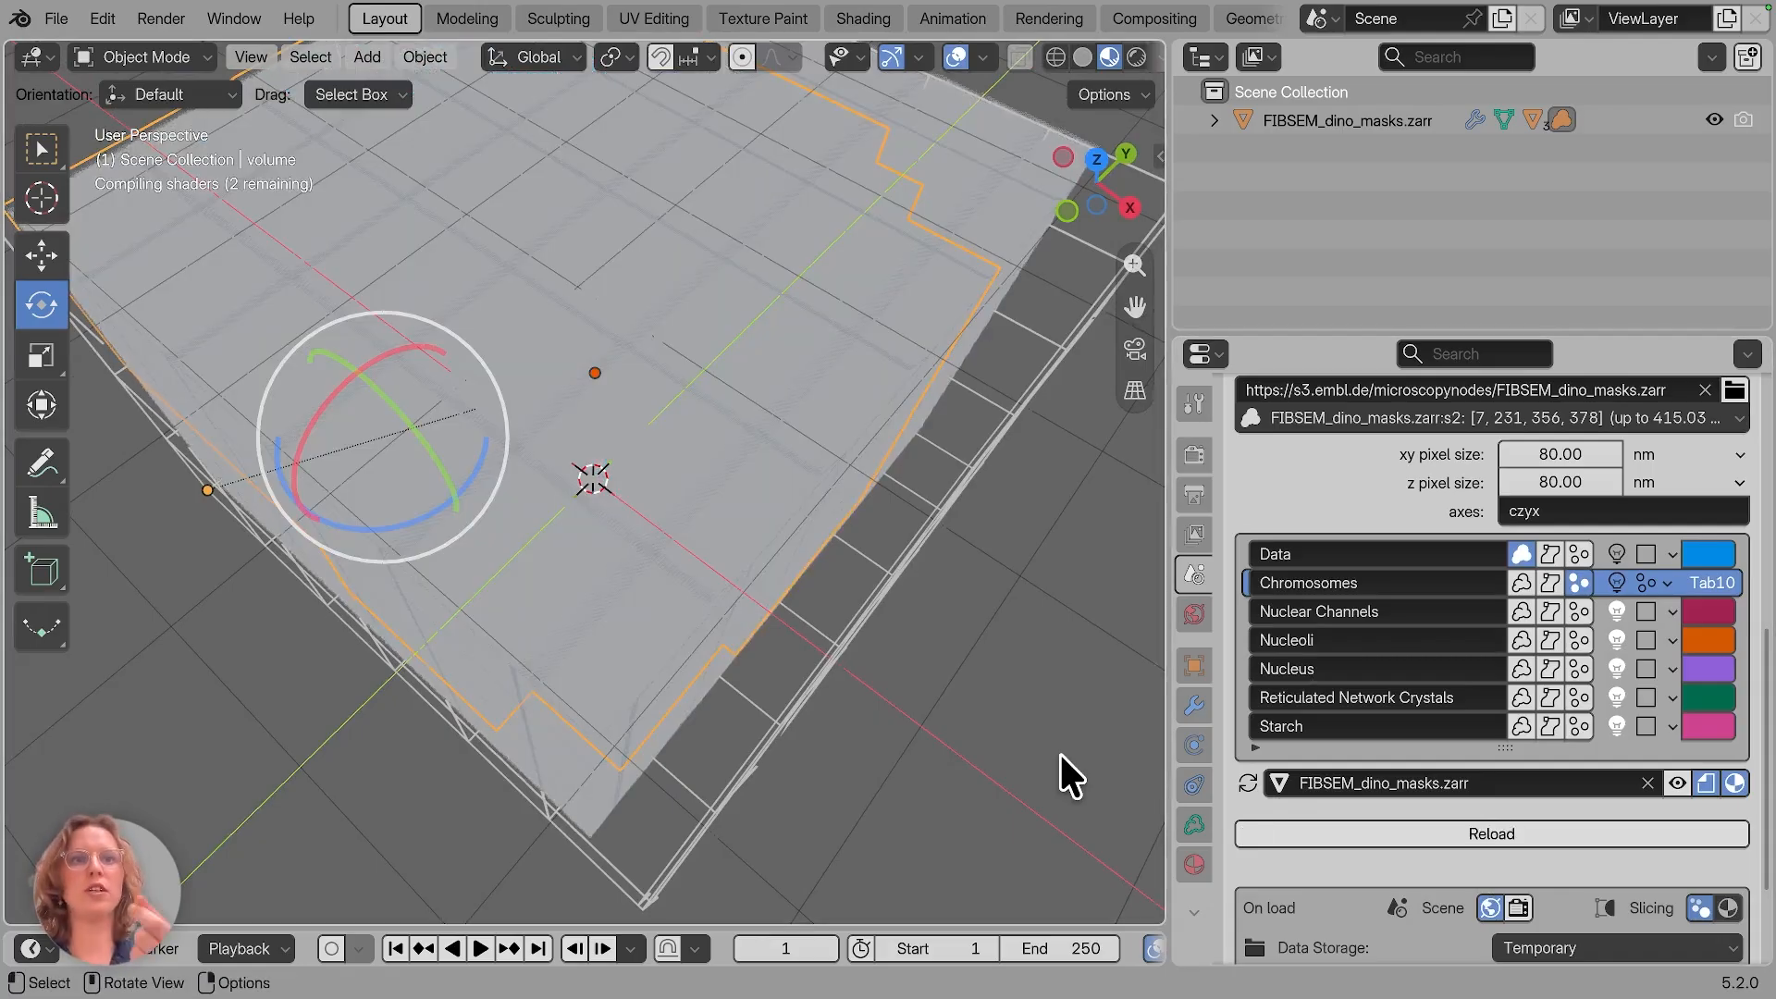
Step: Set the Data channel's color saturation to 0, giving light grey #E4E4E4, and reload the dataset
{"action": "scroll", "coordinate": [933, 352], "scroll_direction": "right", "scroll_amount": 10}
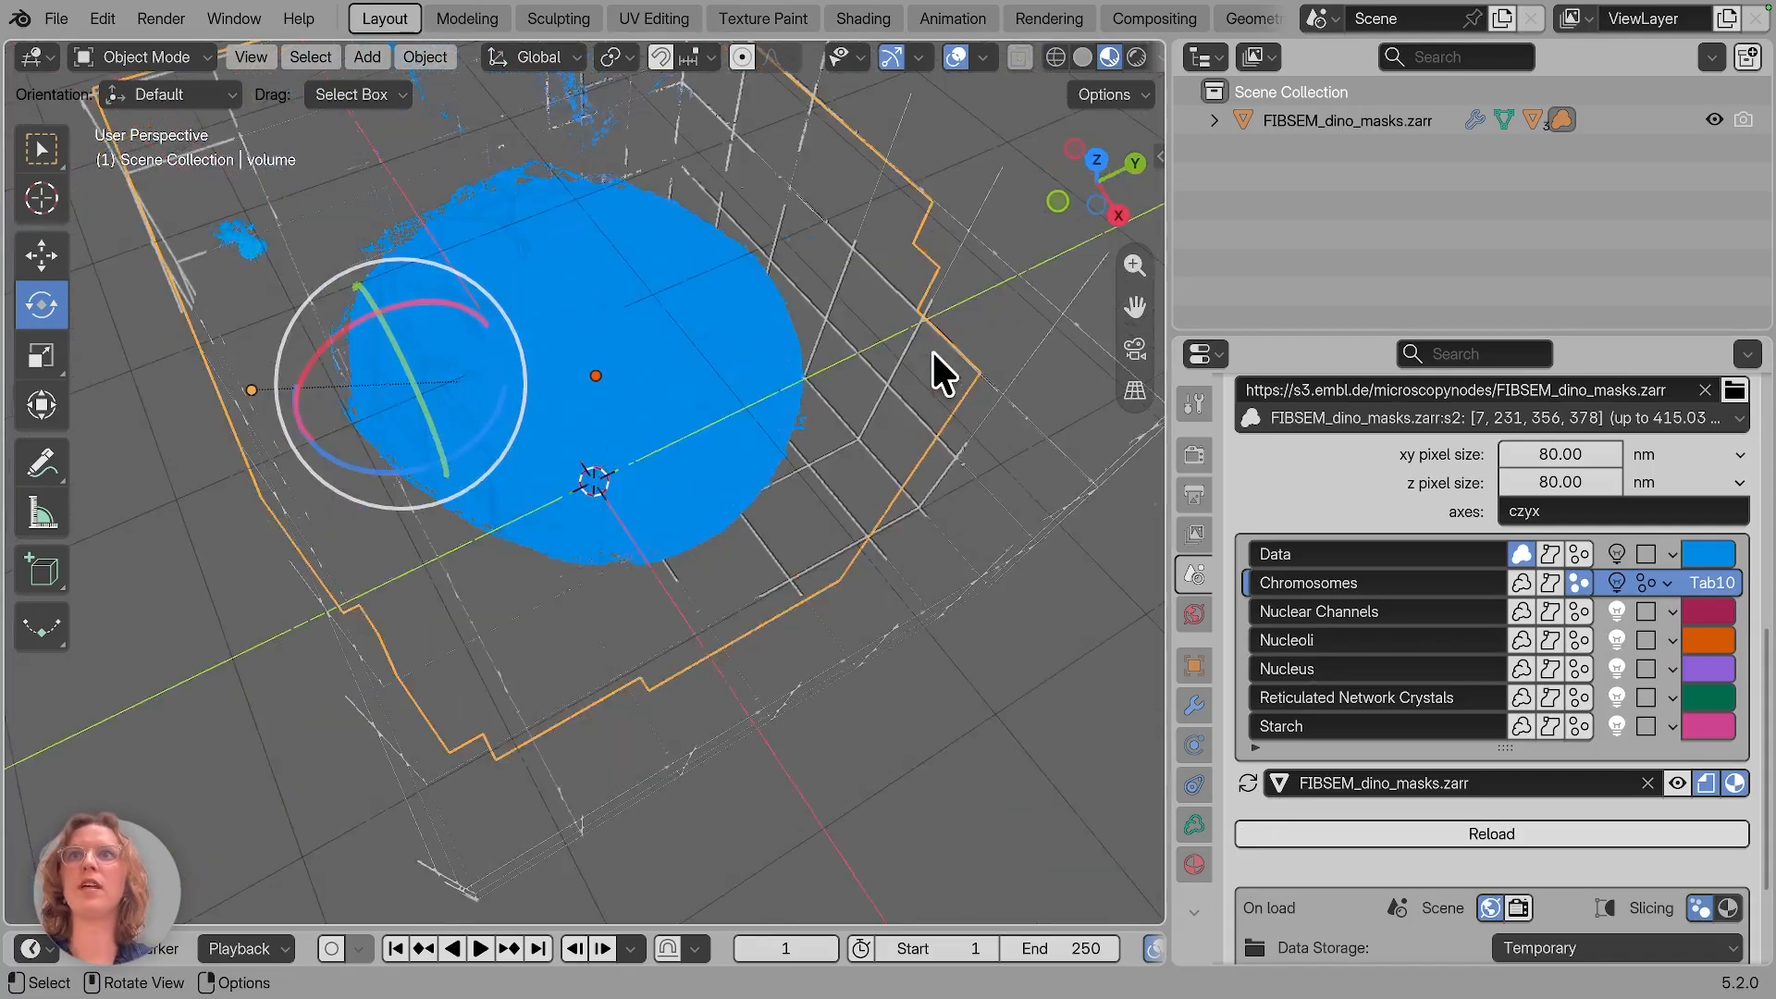
{"action": "scroll", "coordinate": [931, 348], "scroll_direction": "right", "scroll_amount": 10}
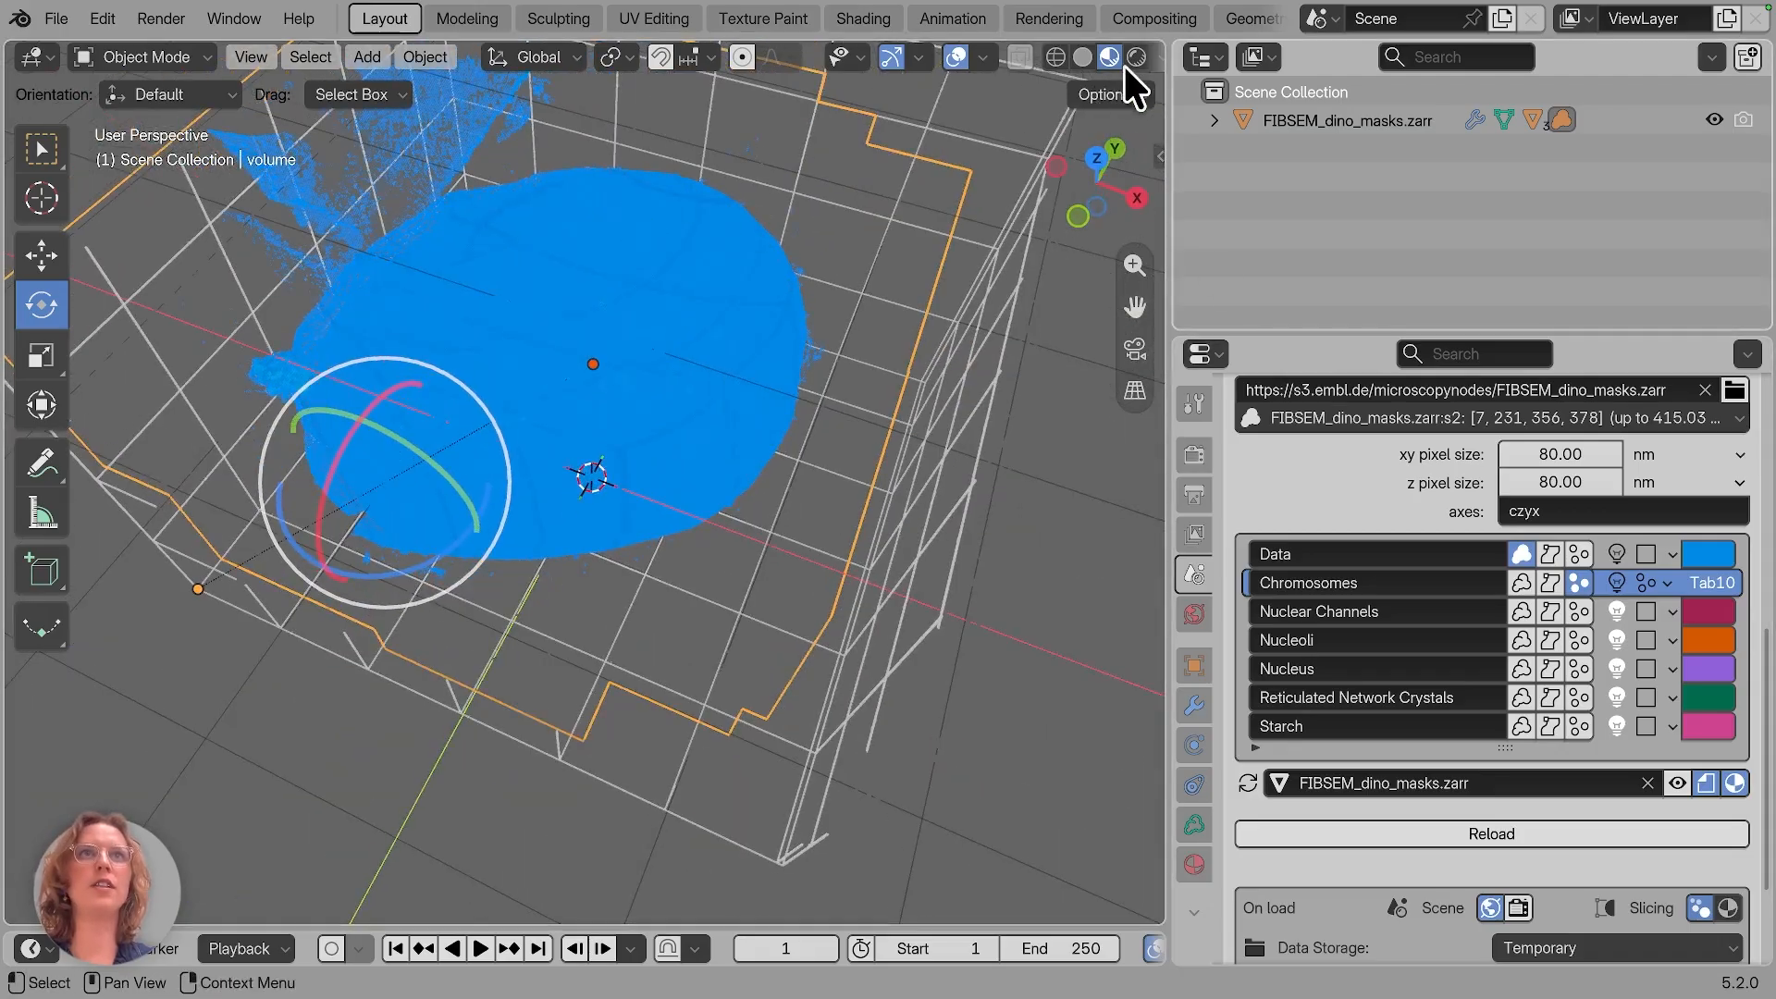
{"action": "left_click", "coordinate": [1713, 553]}
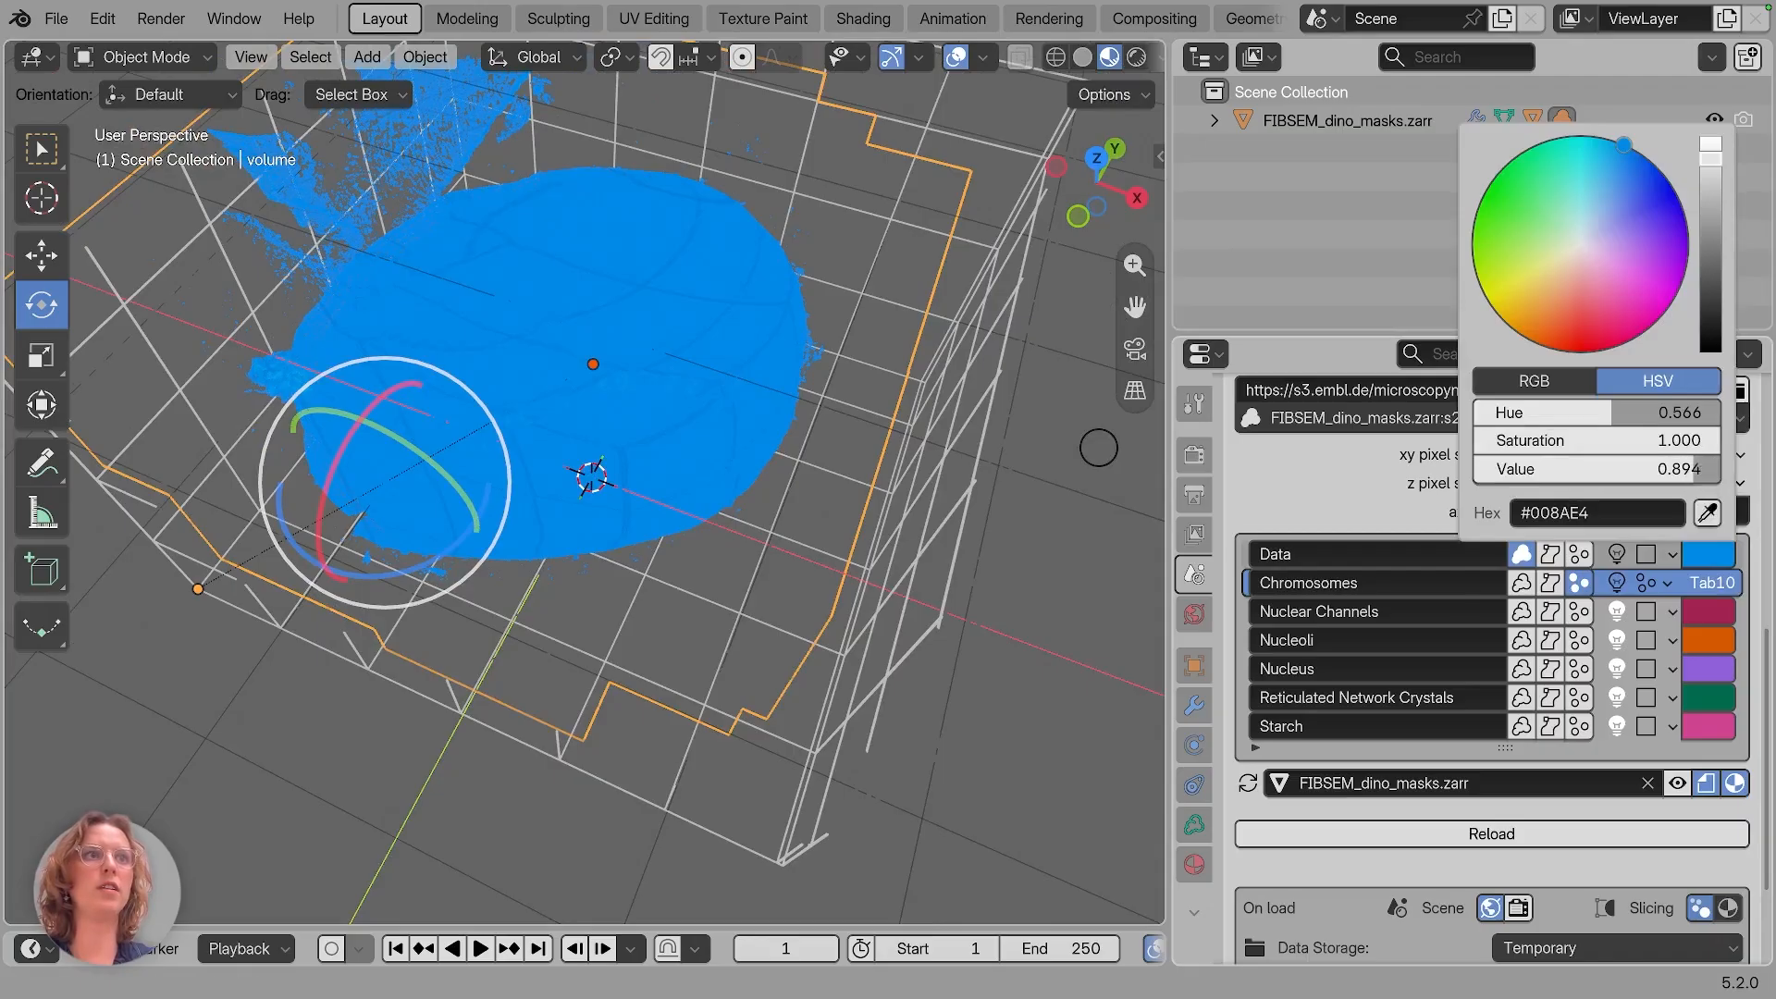
{"action": "left_click_drag", "start_coordinate": [1697, 441], "coordinate": [1503, 490]}
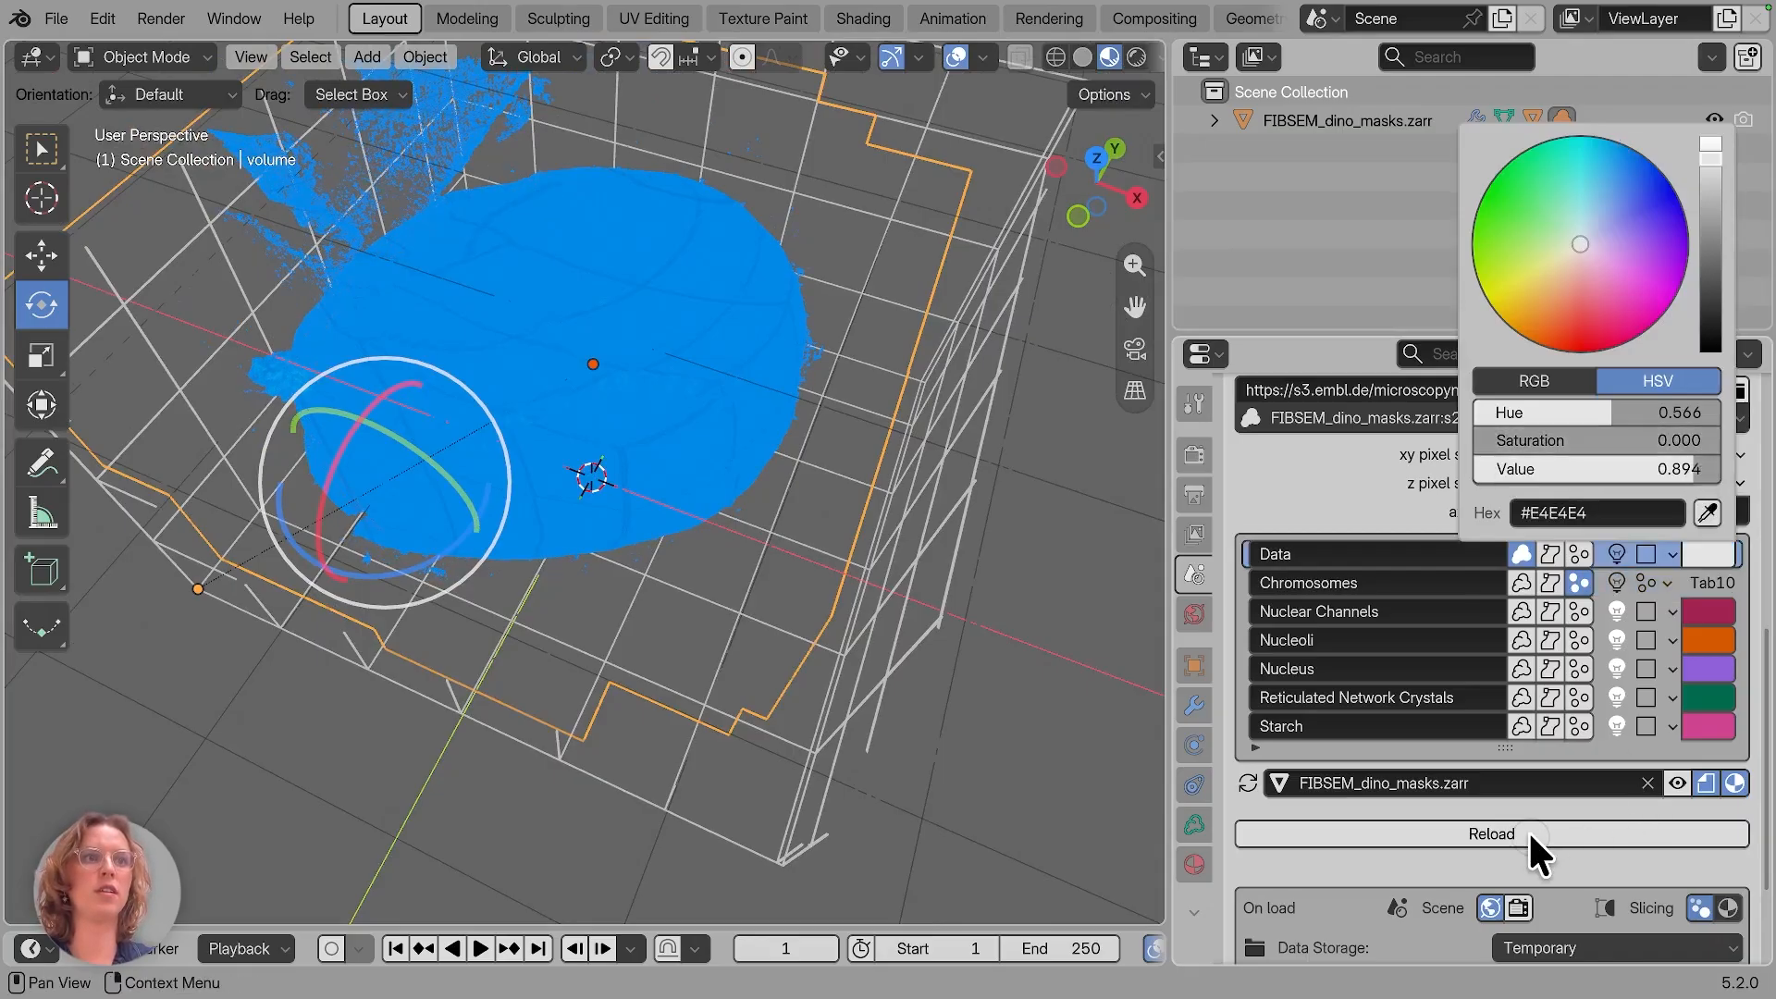
{"action": "left_click", "coordinate": [1528, 830]}
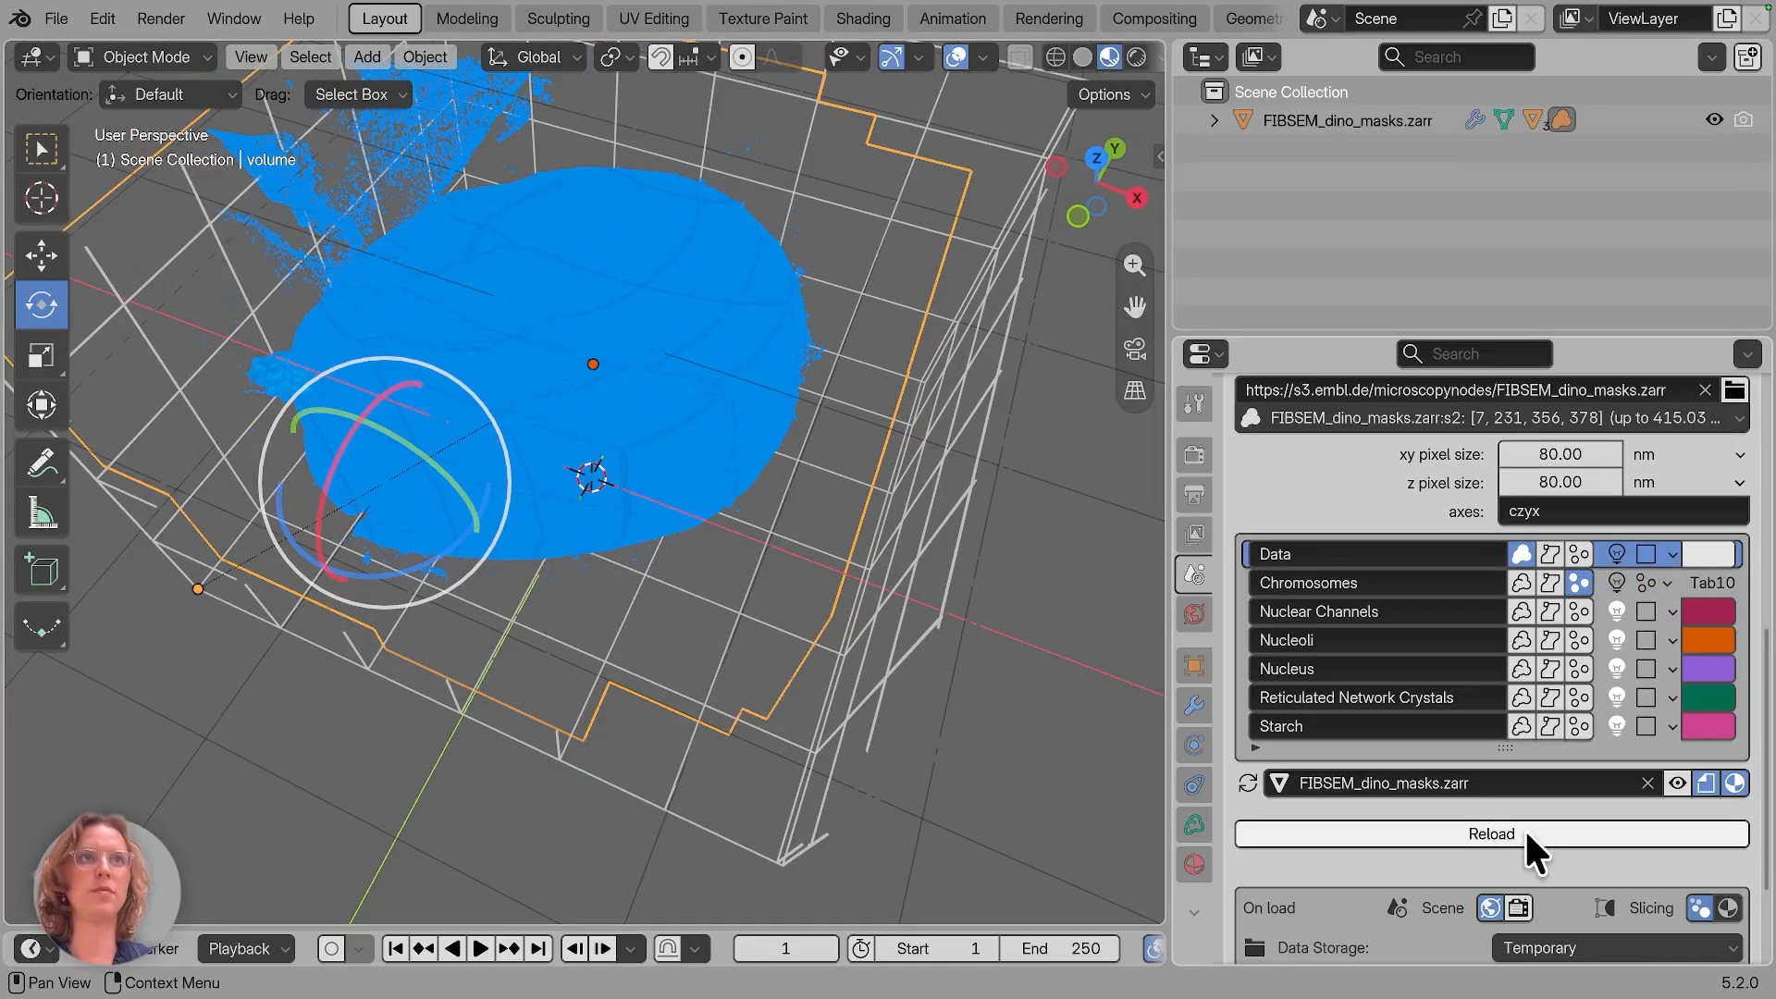
{"action": "left_click", "coordinate": [1525, 830]}
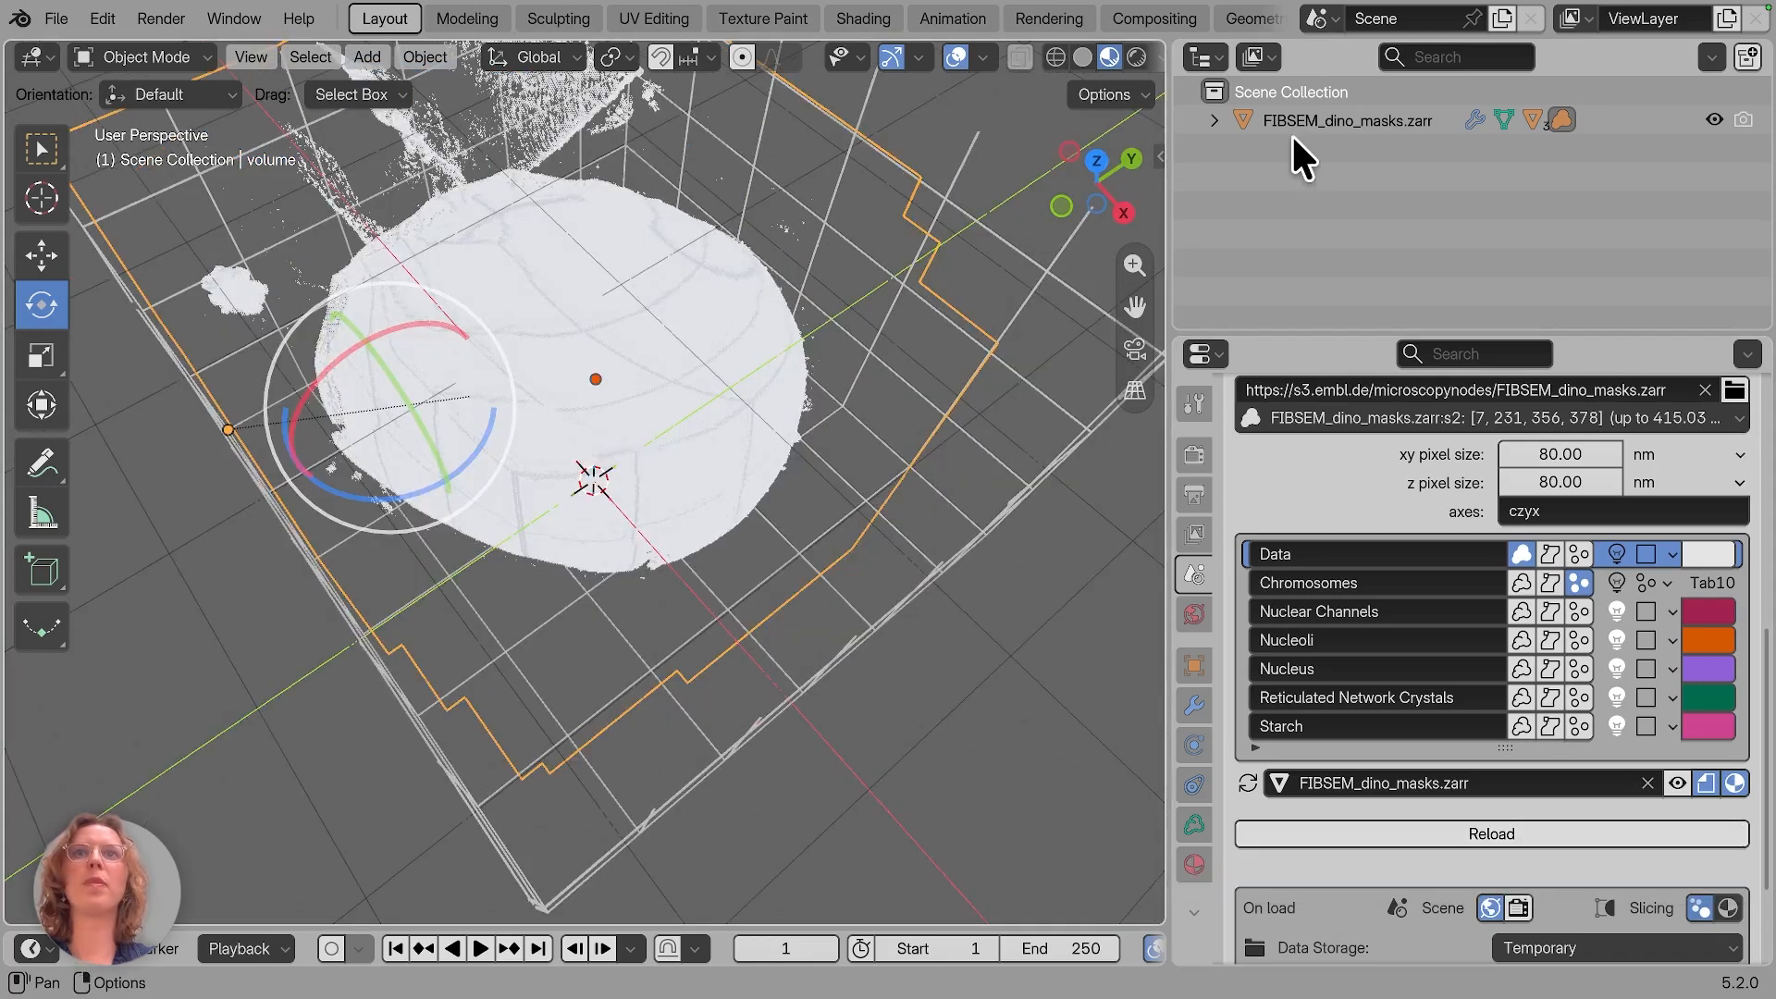
Step: Expand the FIBSEM_dino_masks.zarr hierarchy and select the labelmask object to examine where it sits inside the volume
{"action": "left_click", "coordinate": [1214, 118]}
{"action": "left_click", "coordinate": [1306, 231]}
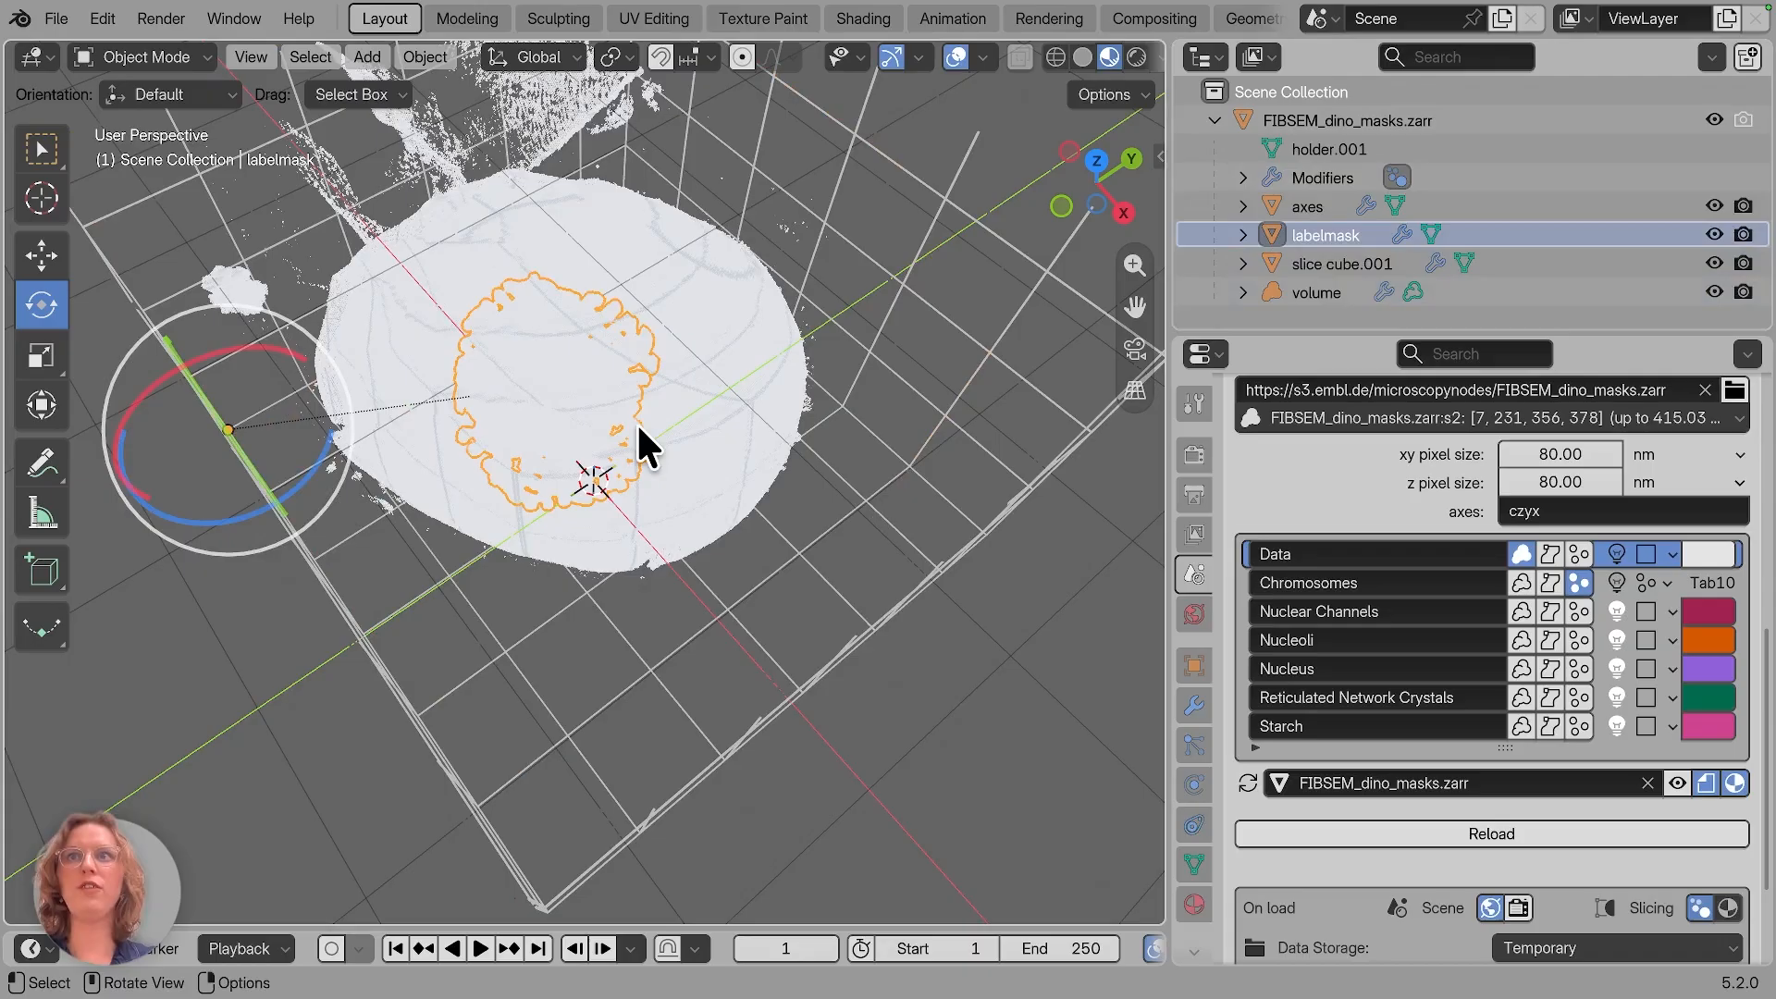
{"action": "scroll", "coordinate": [636, 422], "scroll_direction": "right", "scroll_amount": 5}
{"action": "scroll", "coordinate": [637, 422], "scroll_direction": "left", "scroll_amount": 6}
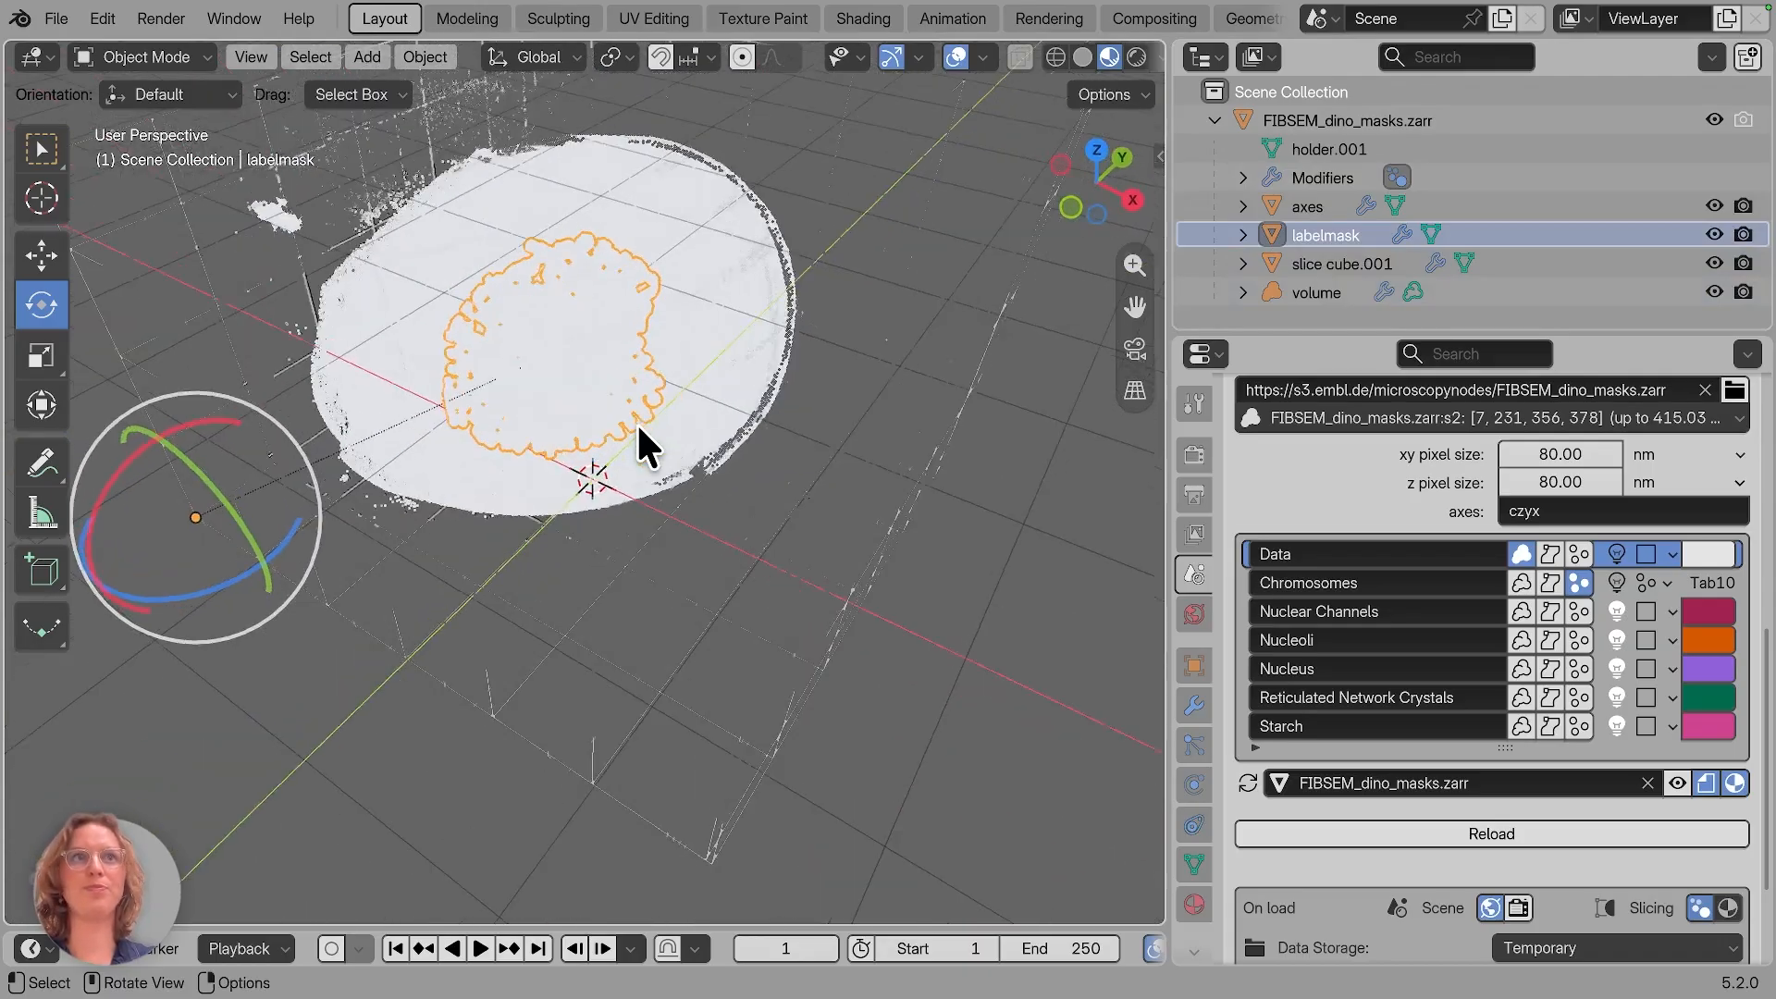
Step: Move the slice cube about 0.31 m in X, -0.70 m in Y and -0.80 m in Z, and rotate it to cut through the chromosomes
{"action": "left_click", "coordinate": [1344, 262]}
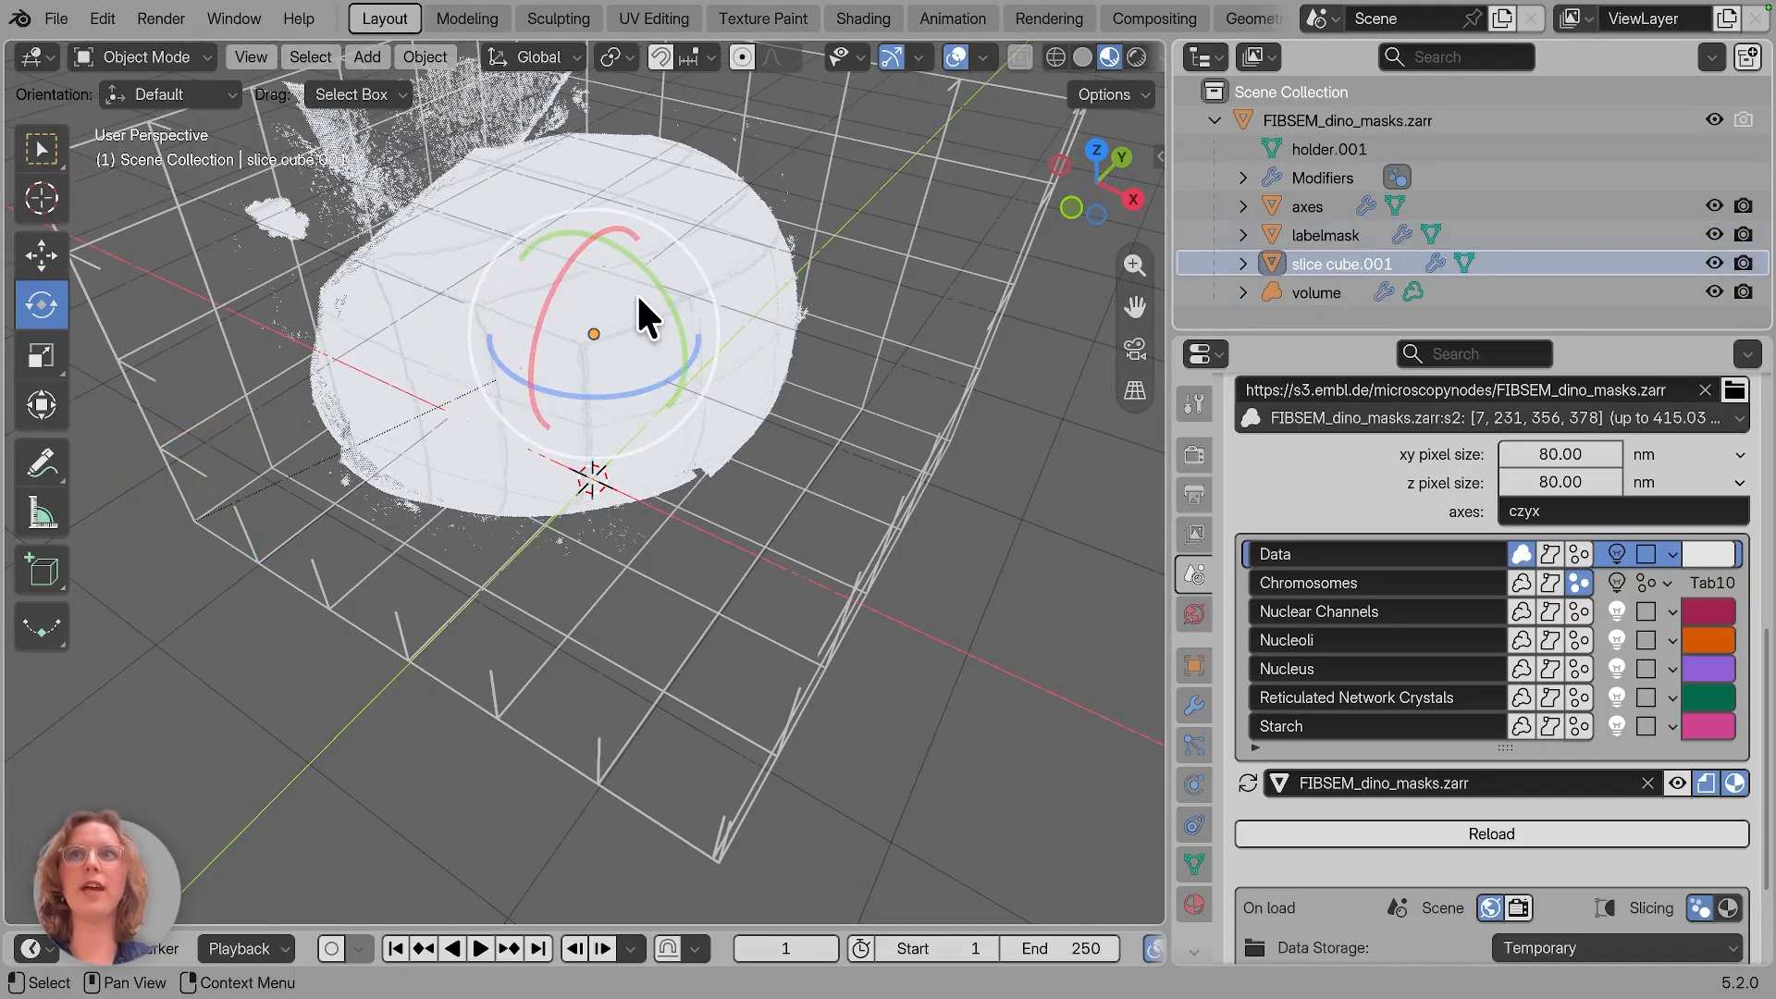
{"action": "left_click", "coordinate": [35, 256]}
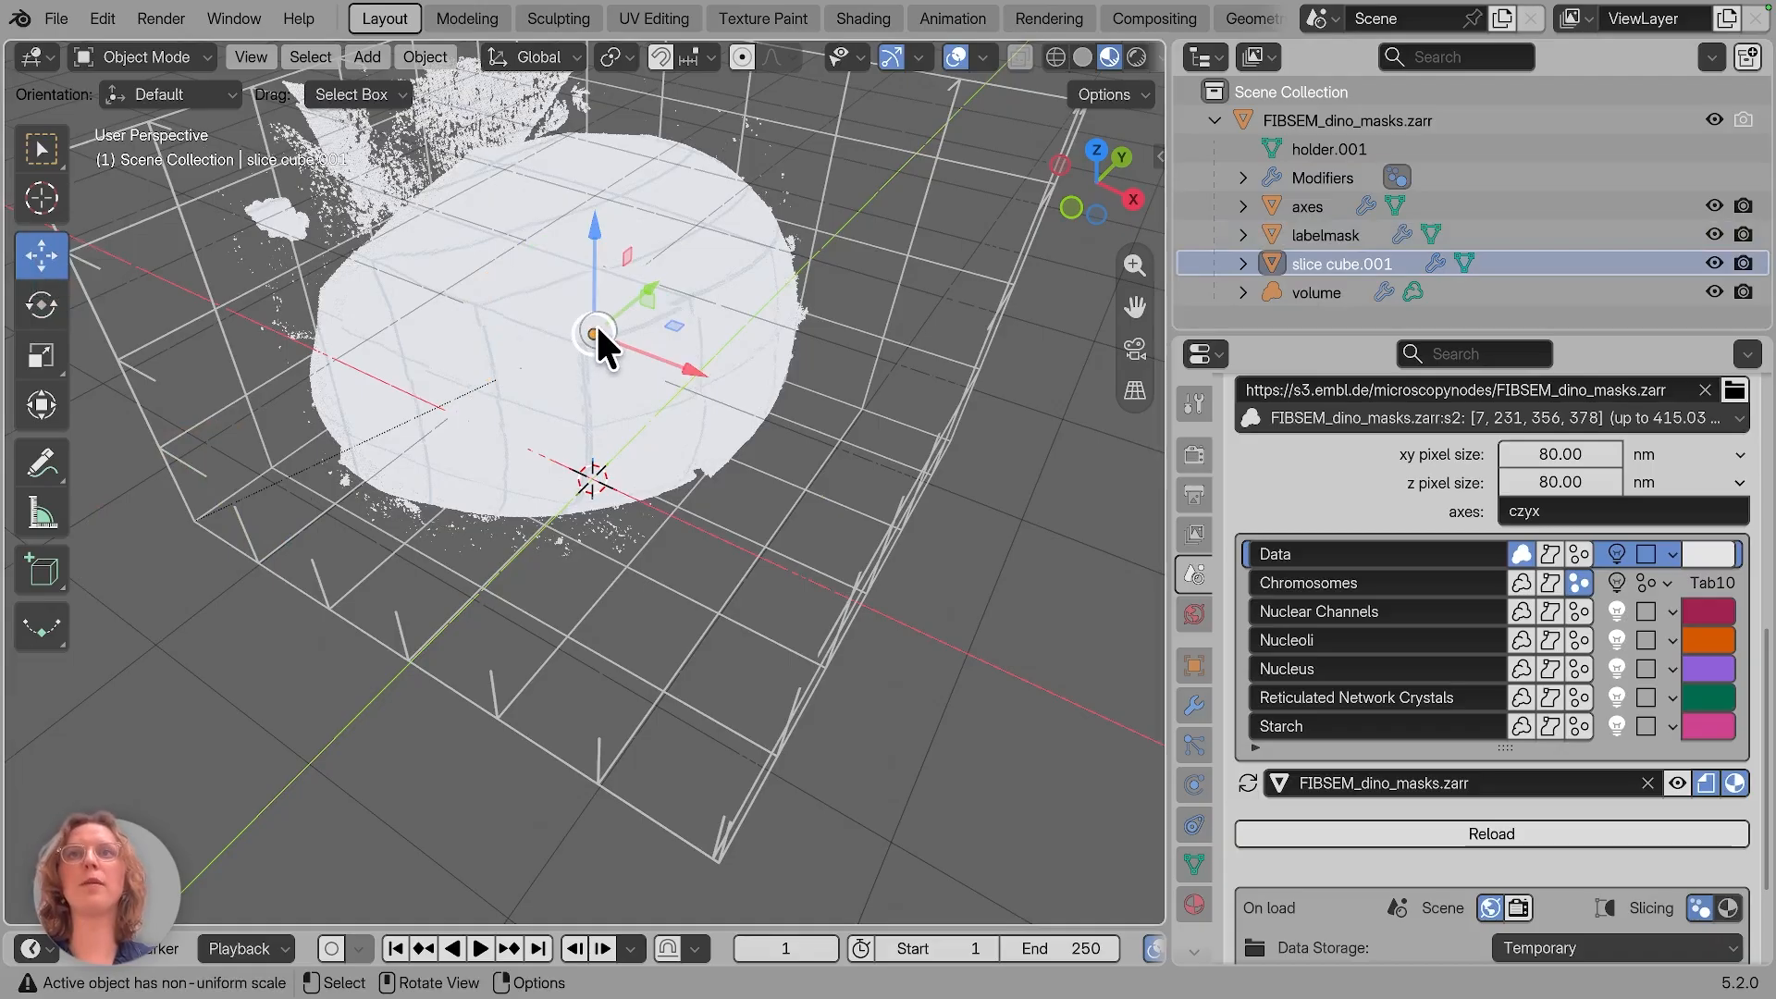
{"action": "left_click_drag", "start_coordinate": [593, 637], "coordinate": [566, 563]}
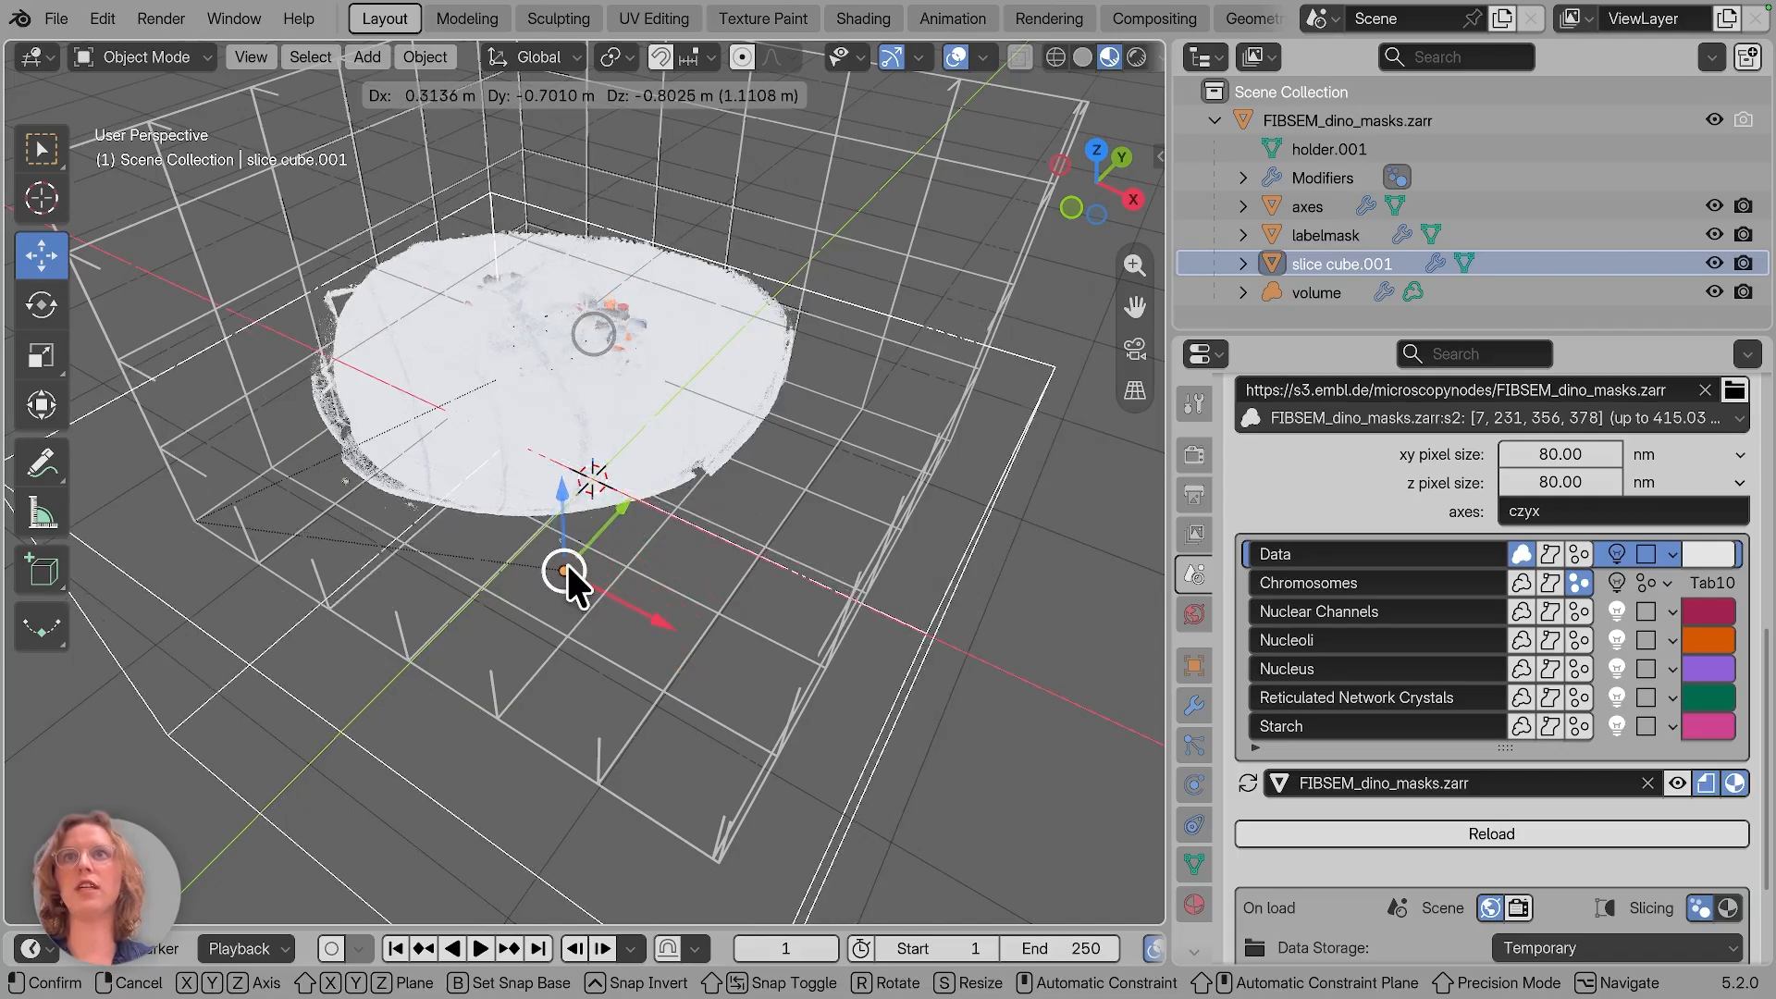
{"action": "left_click", "coordinate": [41, 307]}
{"action": "left_click_drag", "start_coordinate": [652, 603], "coordinate": [645, 543]}
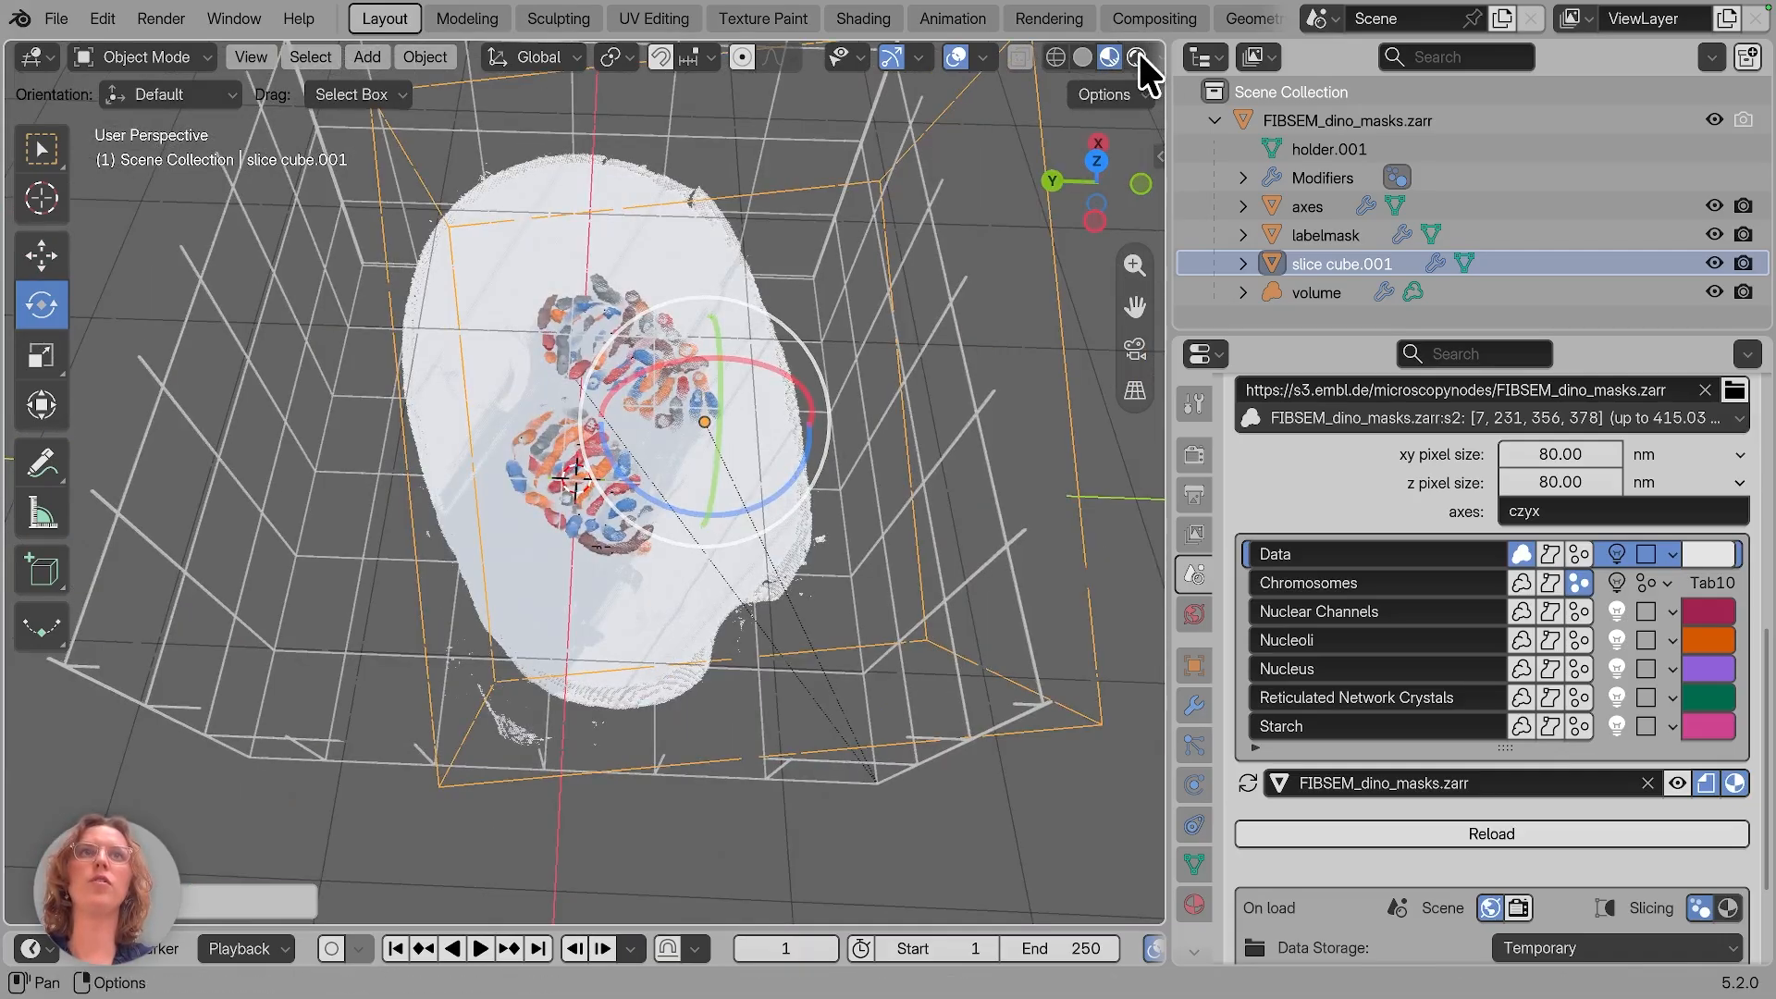
Step: Open the volume's material in the Shading workspace and move the lower stop of the Data Alpha Limits ramp to its minimum
{"action": "left_click", "coordinate": [872, 18]}
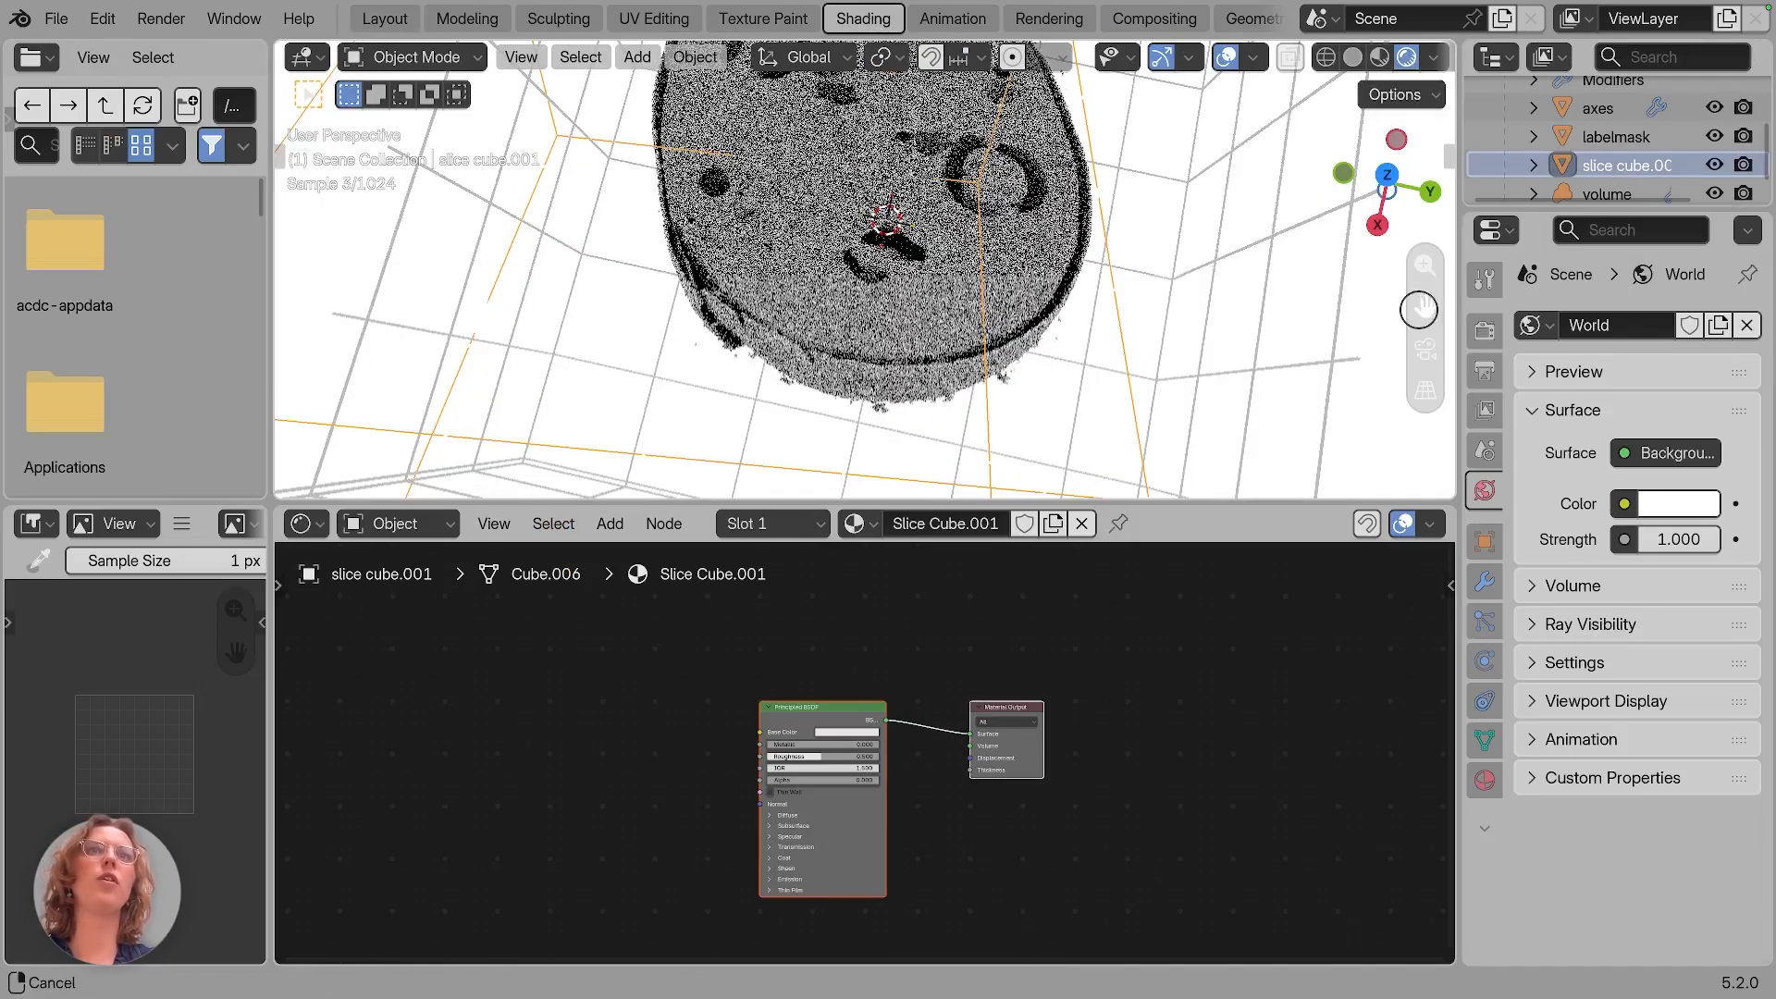
{"action": "left_click_drag", "start_coordinate": [1425, 306], "coordinate": [1376, 396]}
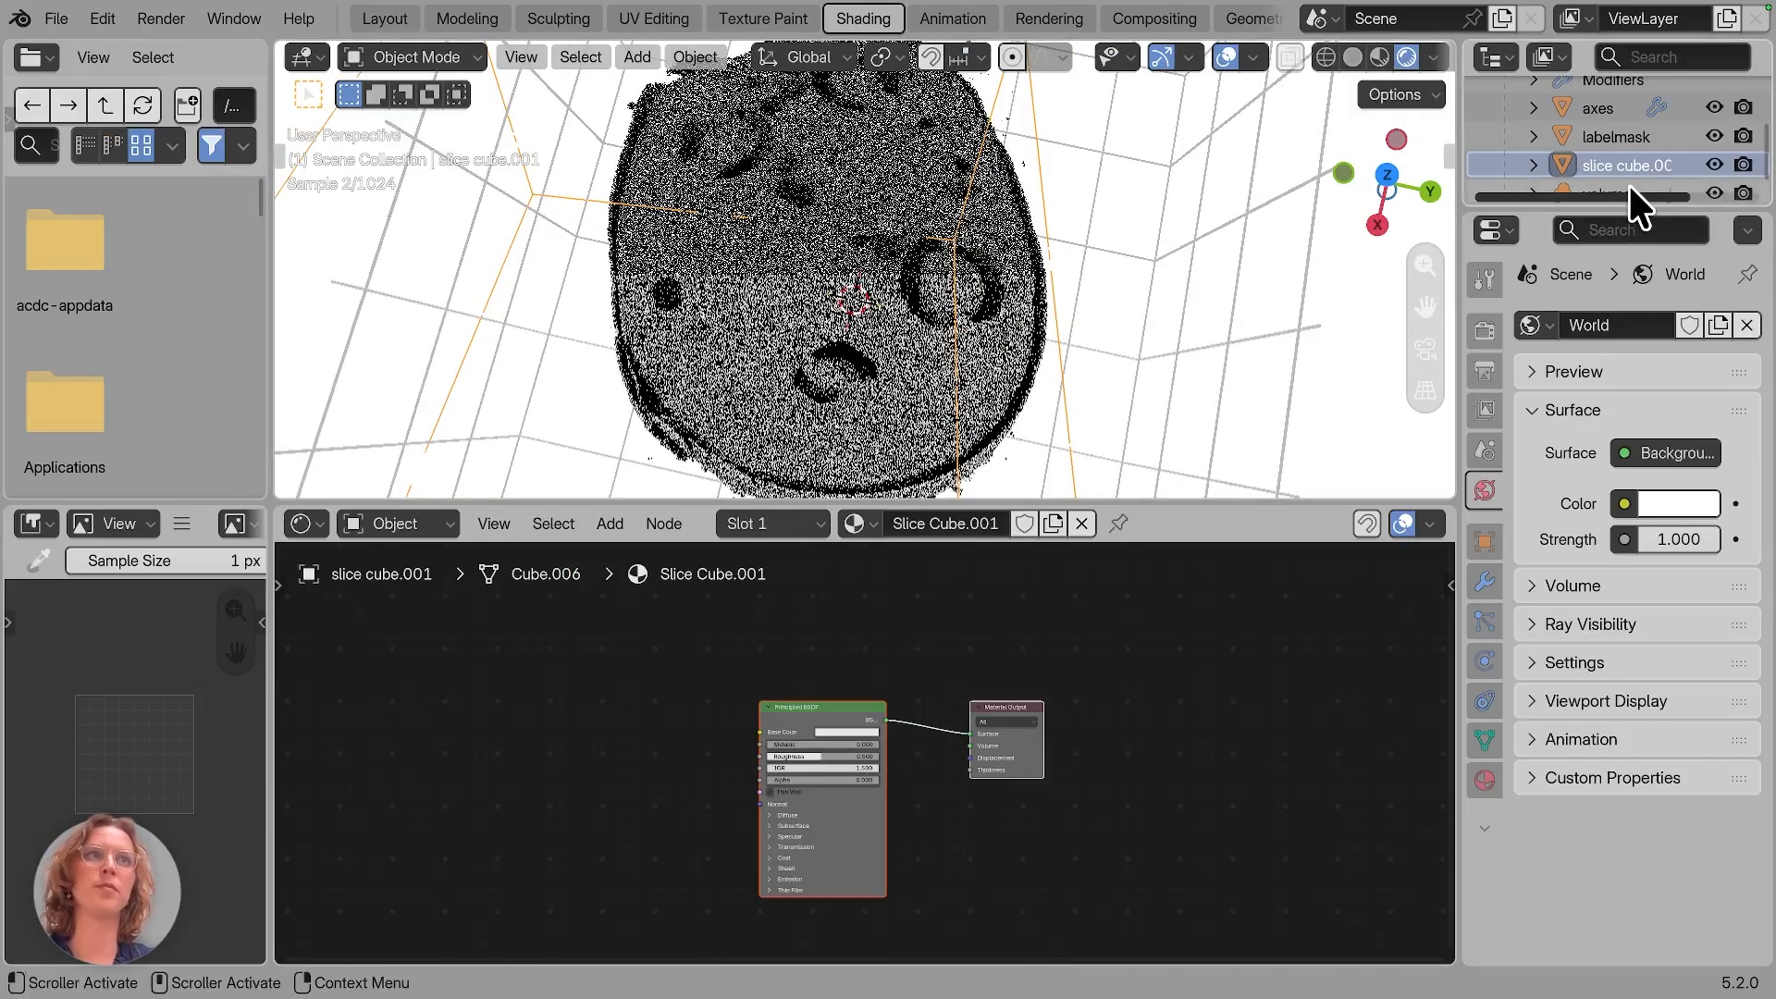
{"action": "left_click", "coordinate": [1630, 188]}
{"action": "scroll", "coordinate": [972, 788], "scroll_direction": "down", "scroll_amount": 2}
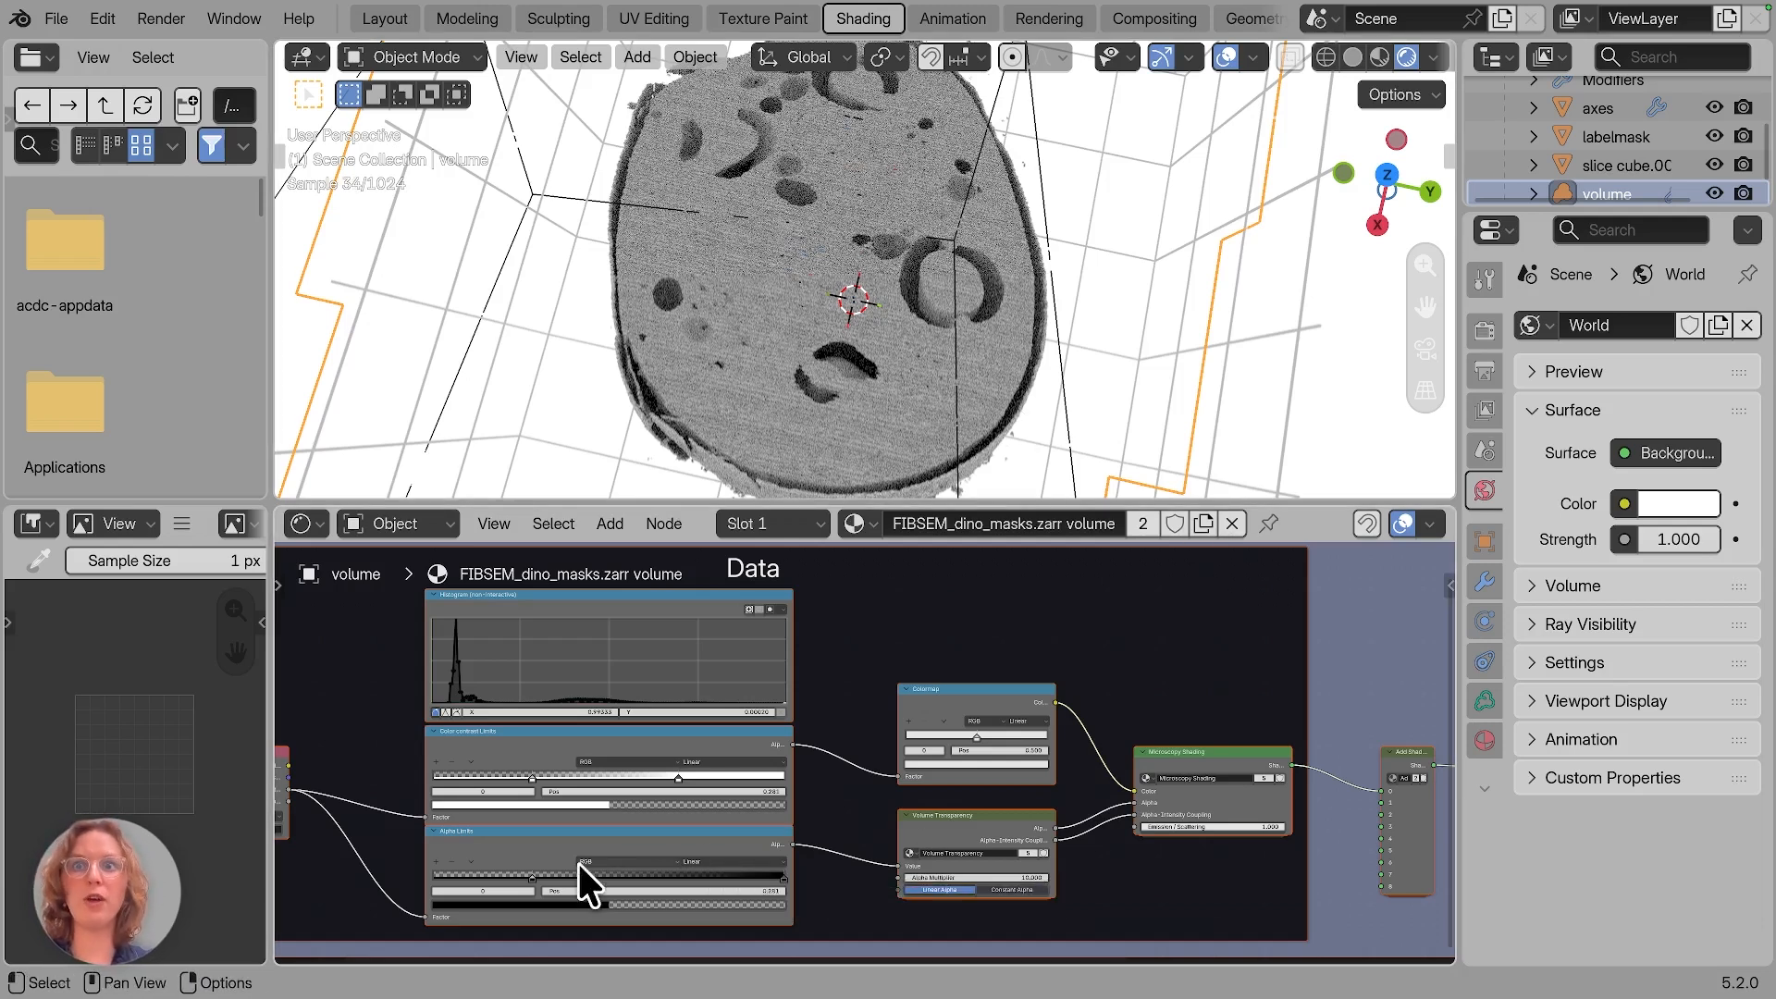
{"action": "left_click_drag", "start_coordinate": [531, 873], "coordinate": [380, 890]}
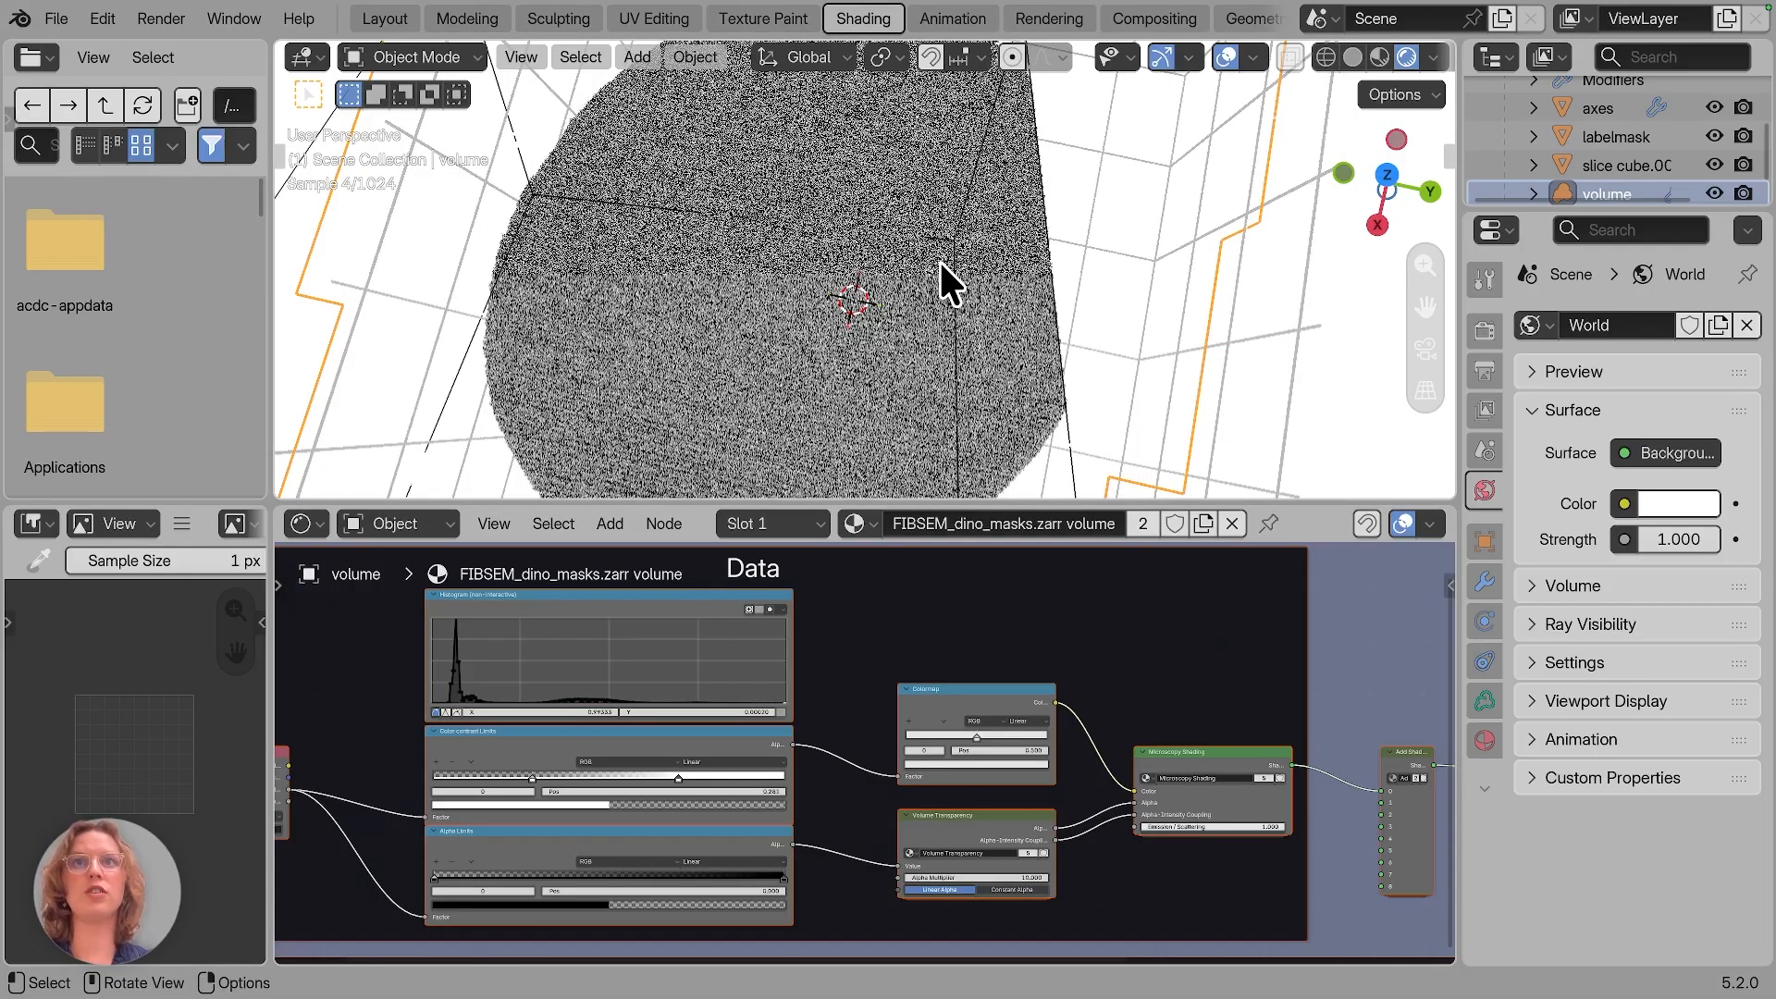
Step: Replace the lookup table of the Data colormap node with the single-color map Black to white
{"action": "right_click", "coordinate": [968, 692]}
{"action": "mouse_move", "coordinate": [968, 692]}
{"action": "mouse_move", "coordinate": [1112, 869]}
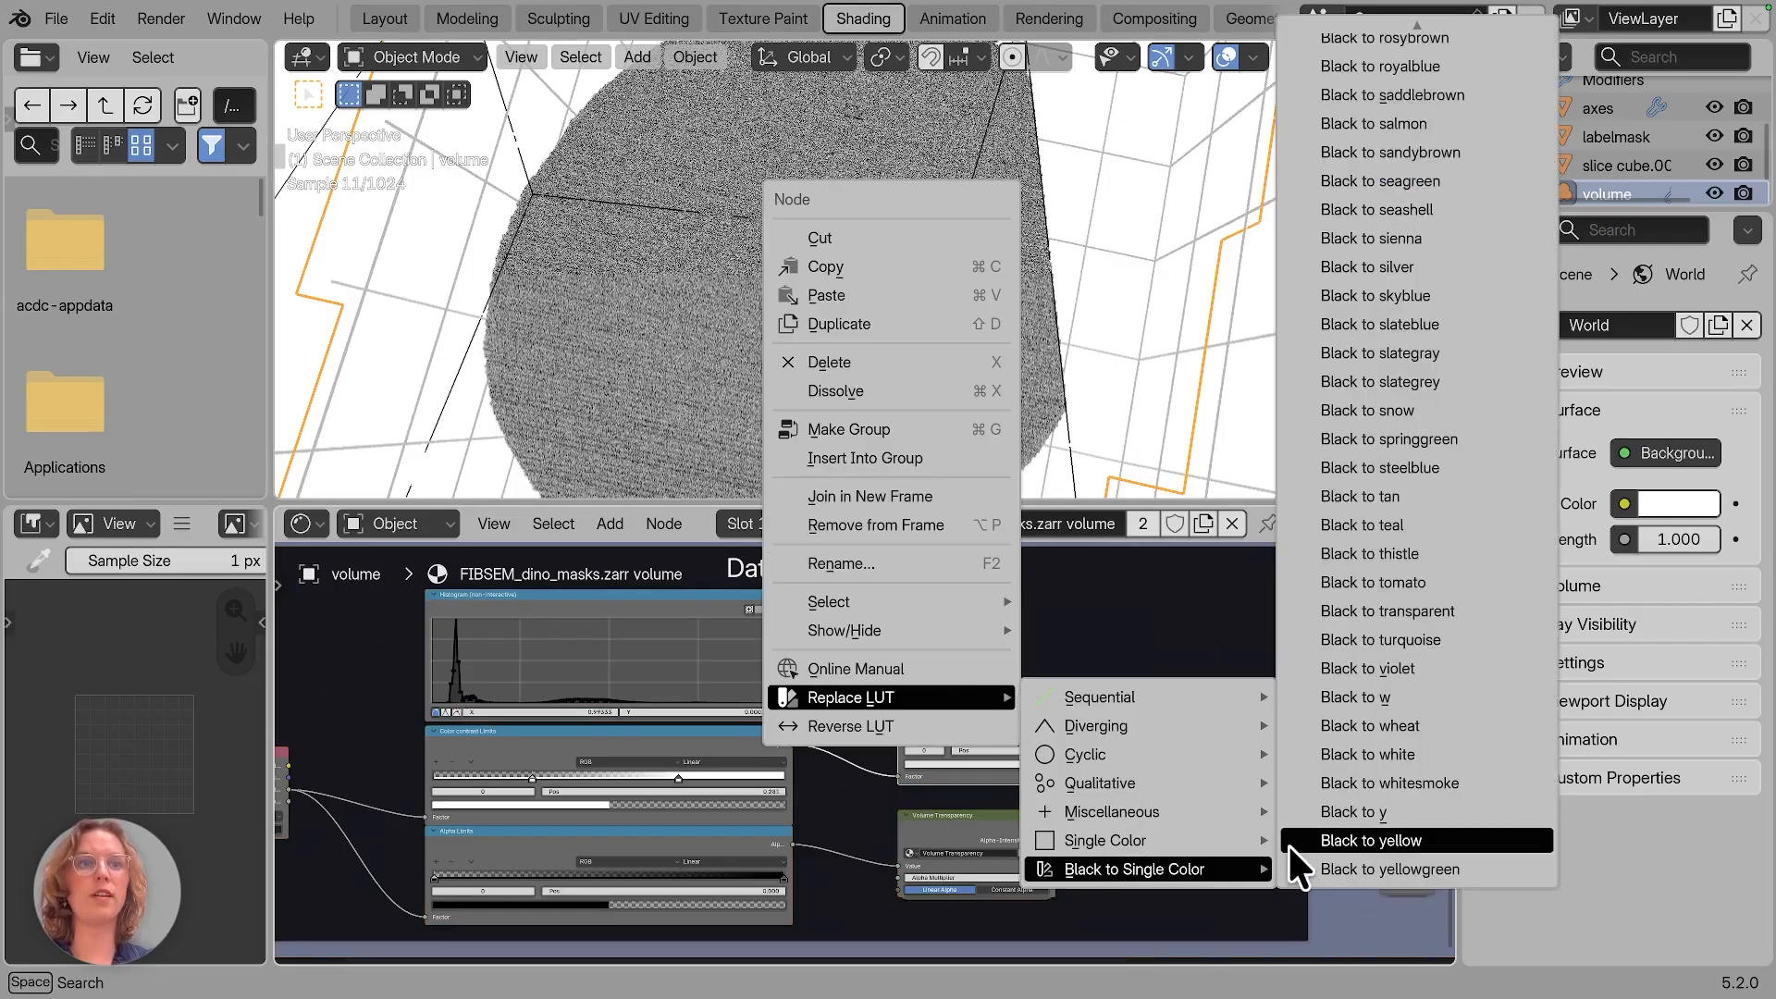
{"action": "left_click", "coordinate": [1329, 738]}
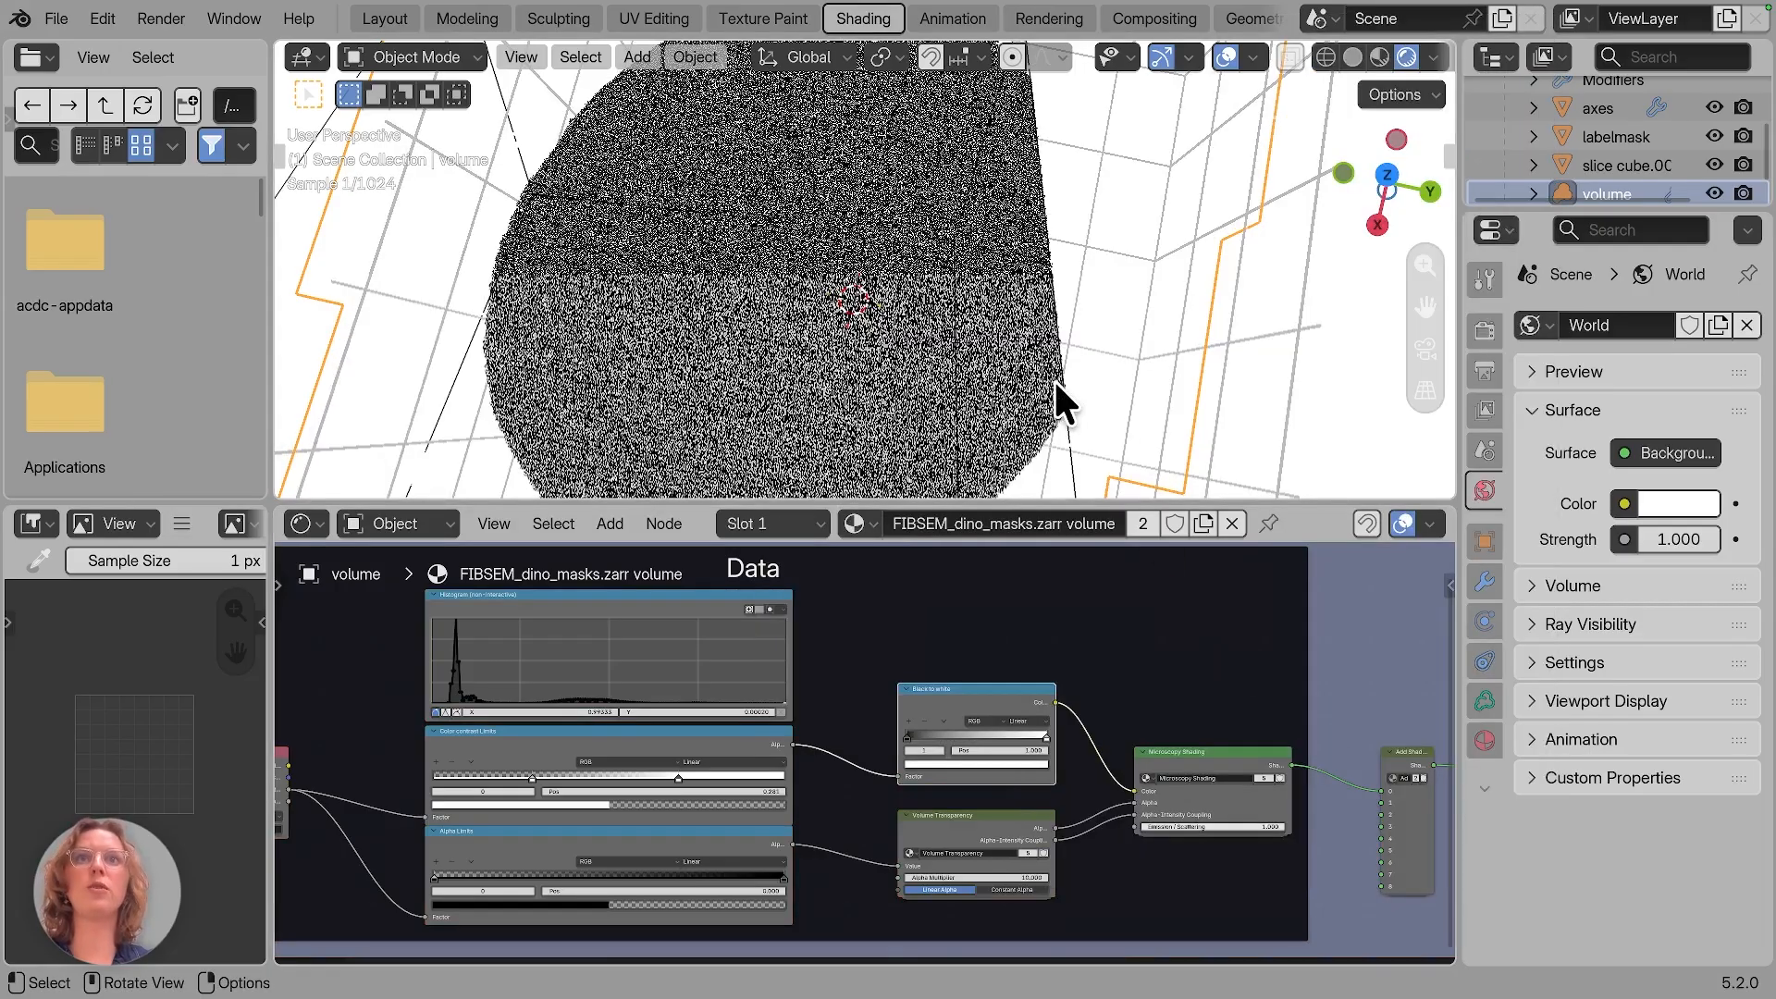
Step: Adjust the Data color contrast limits, placing the lower stop near the start of the ramp and the upper stop around two thirds along
{"action": "left_click_drag", "start_coordinate": [527, 778], "coordinate": [467, 778]}
{"action": "left_click_drag", "start_coordinate": [680, 778], "coordinate": [565, 775]}
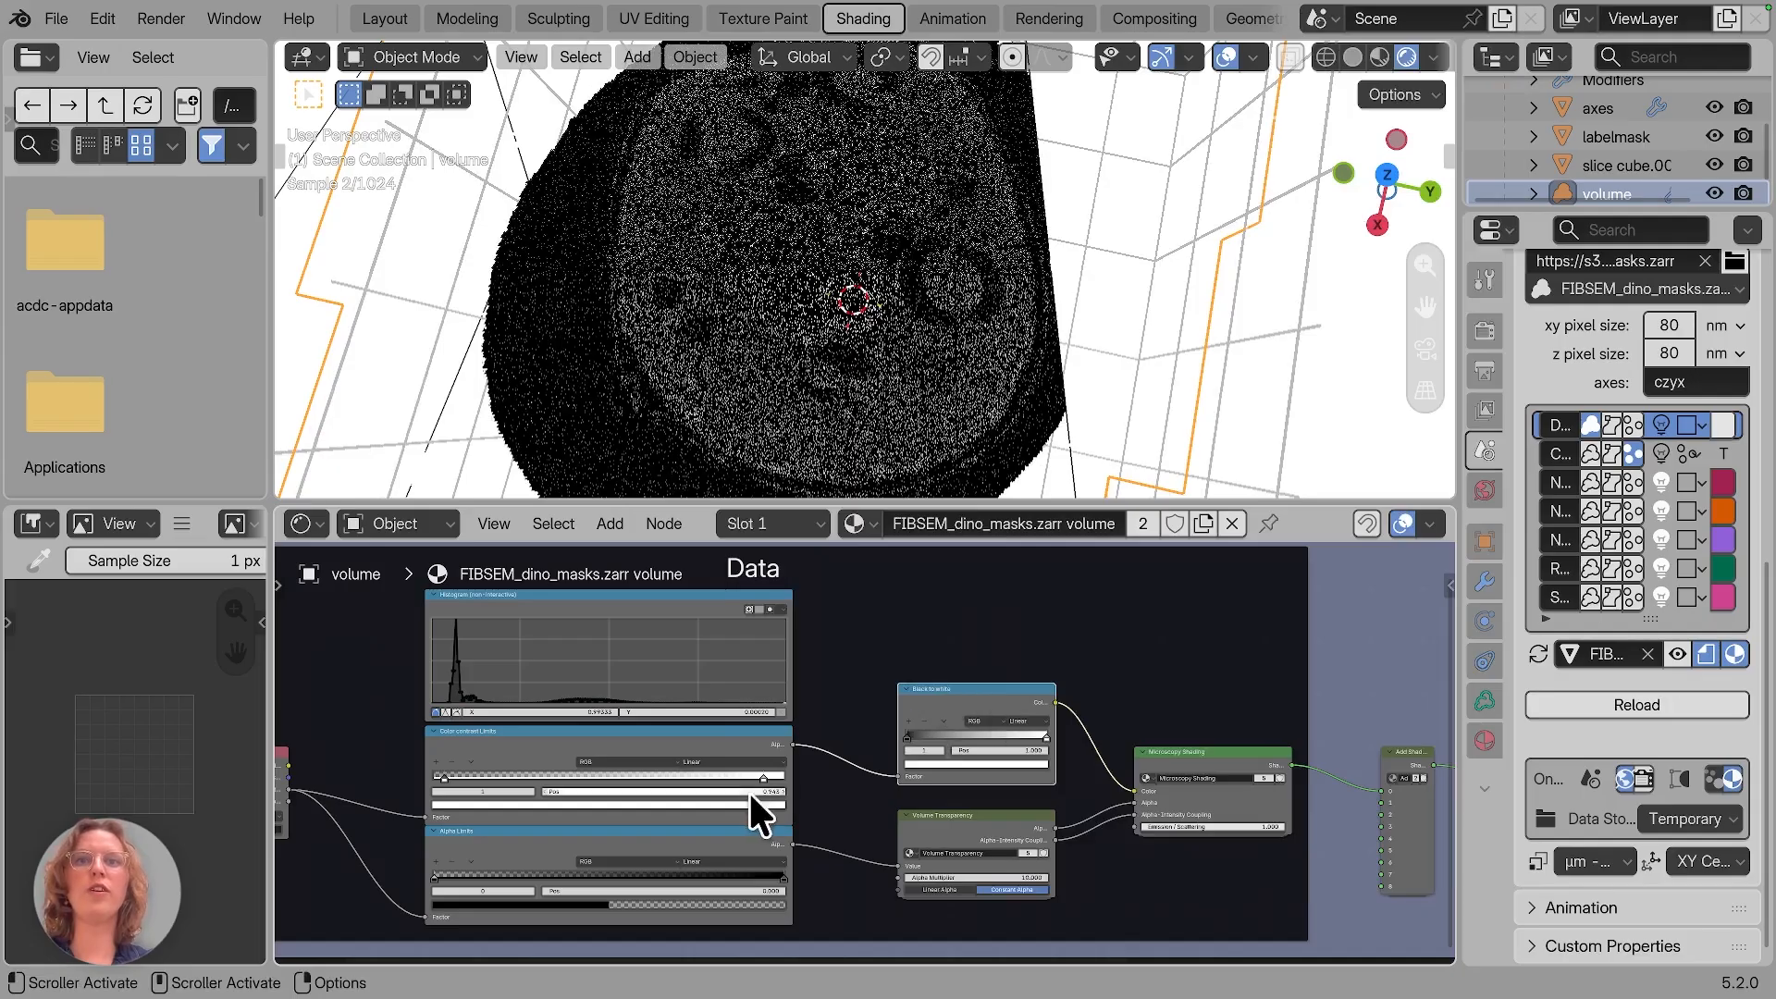
{"action": "left_click_drag", "start_coordinate": [763, 778], "coordinate": [664, 779]}
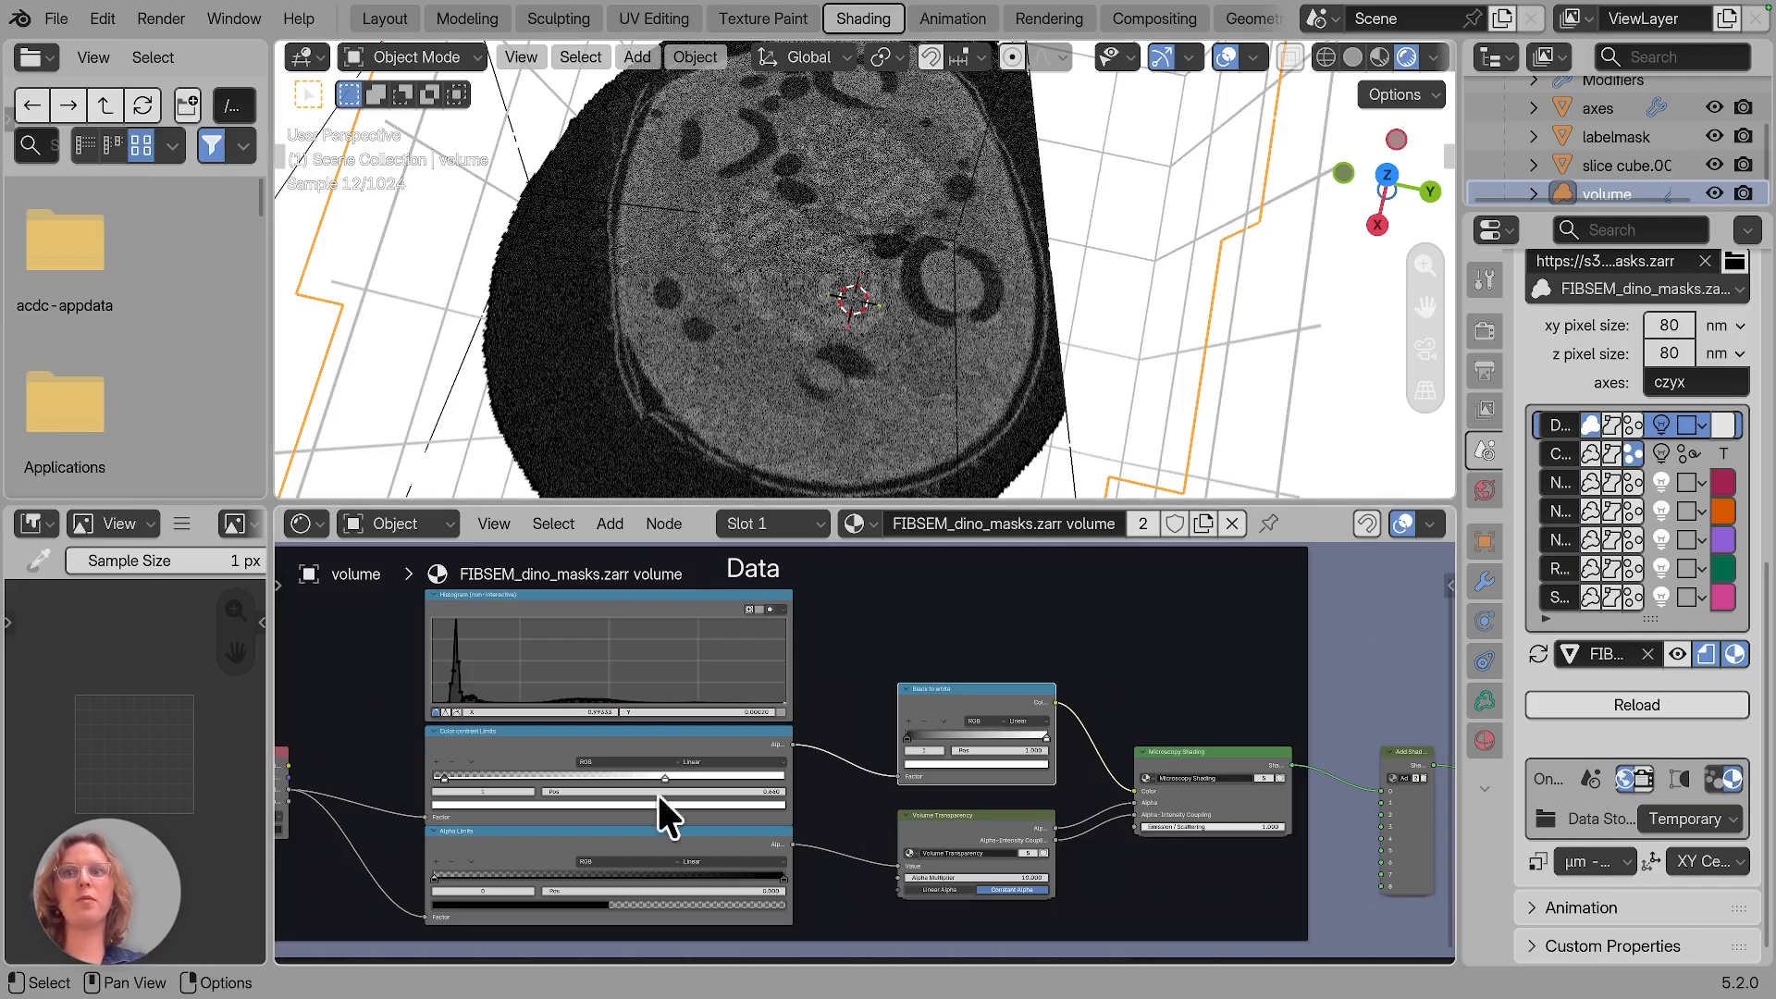
Step: Narrow the Data Alpha Limits by raising the lower stop and bringing the upper stop close to it, and hide the labelmask object
{"action": "left_click_drag", "start_coordinate": [435, 873], "coordinate": [527, 875]}
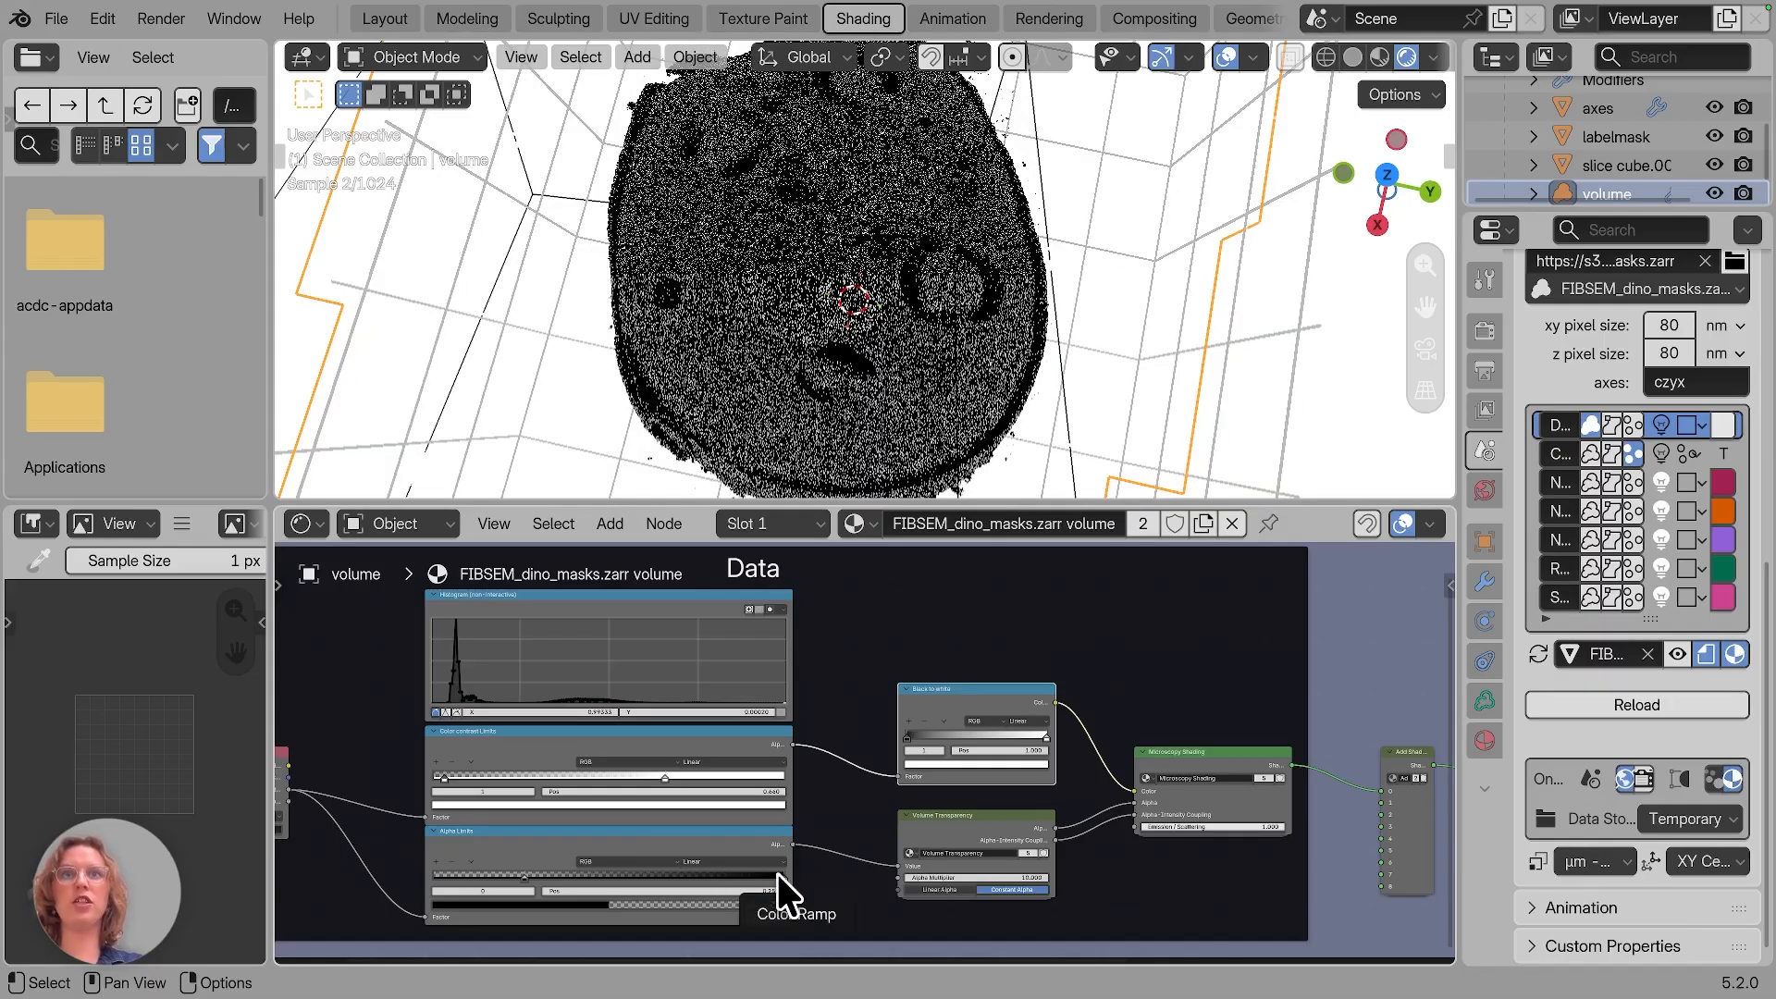
{"action": "left_click_drag", "start_coordinate": [777, 874], "coordinate": [595, 862]}
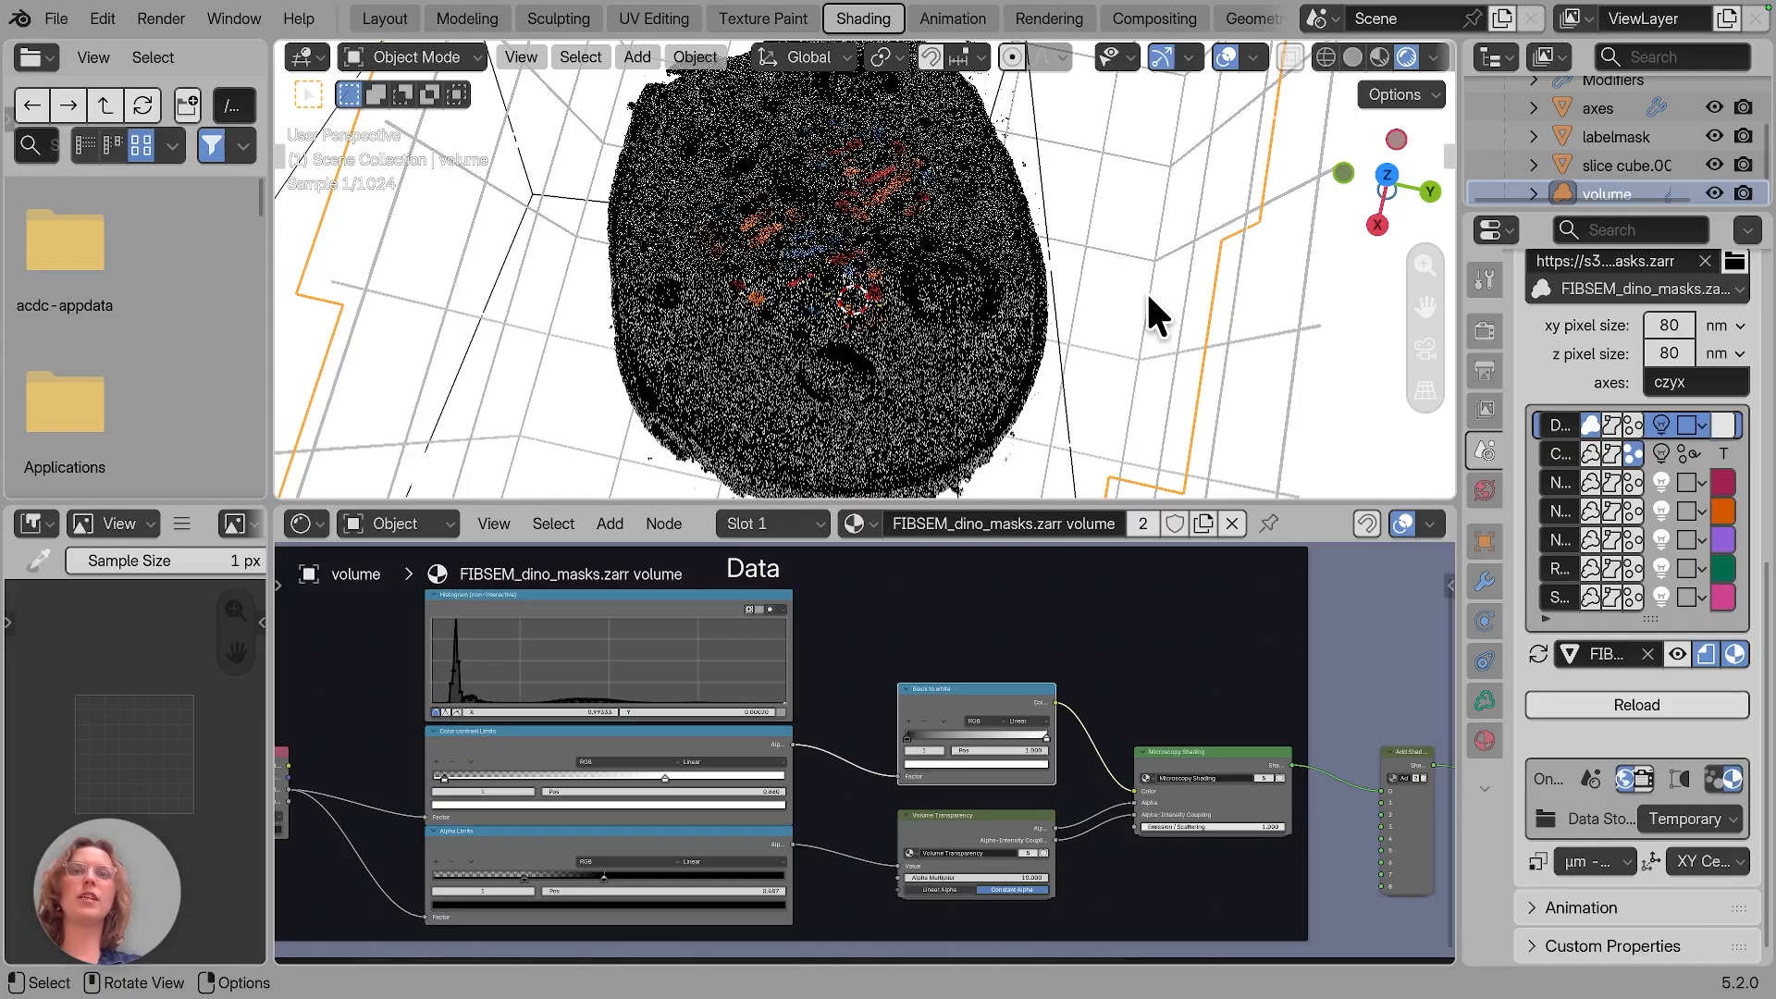
{"action": "left_click_drag", "start_coordinate": [526, 869], "coordinate": [547, 869]}
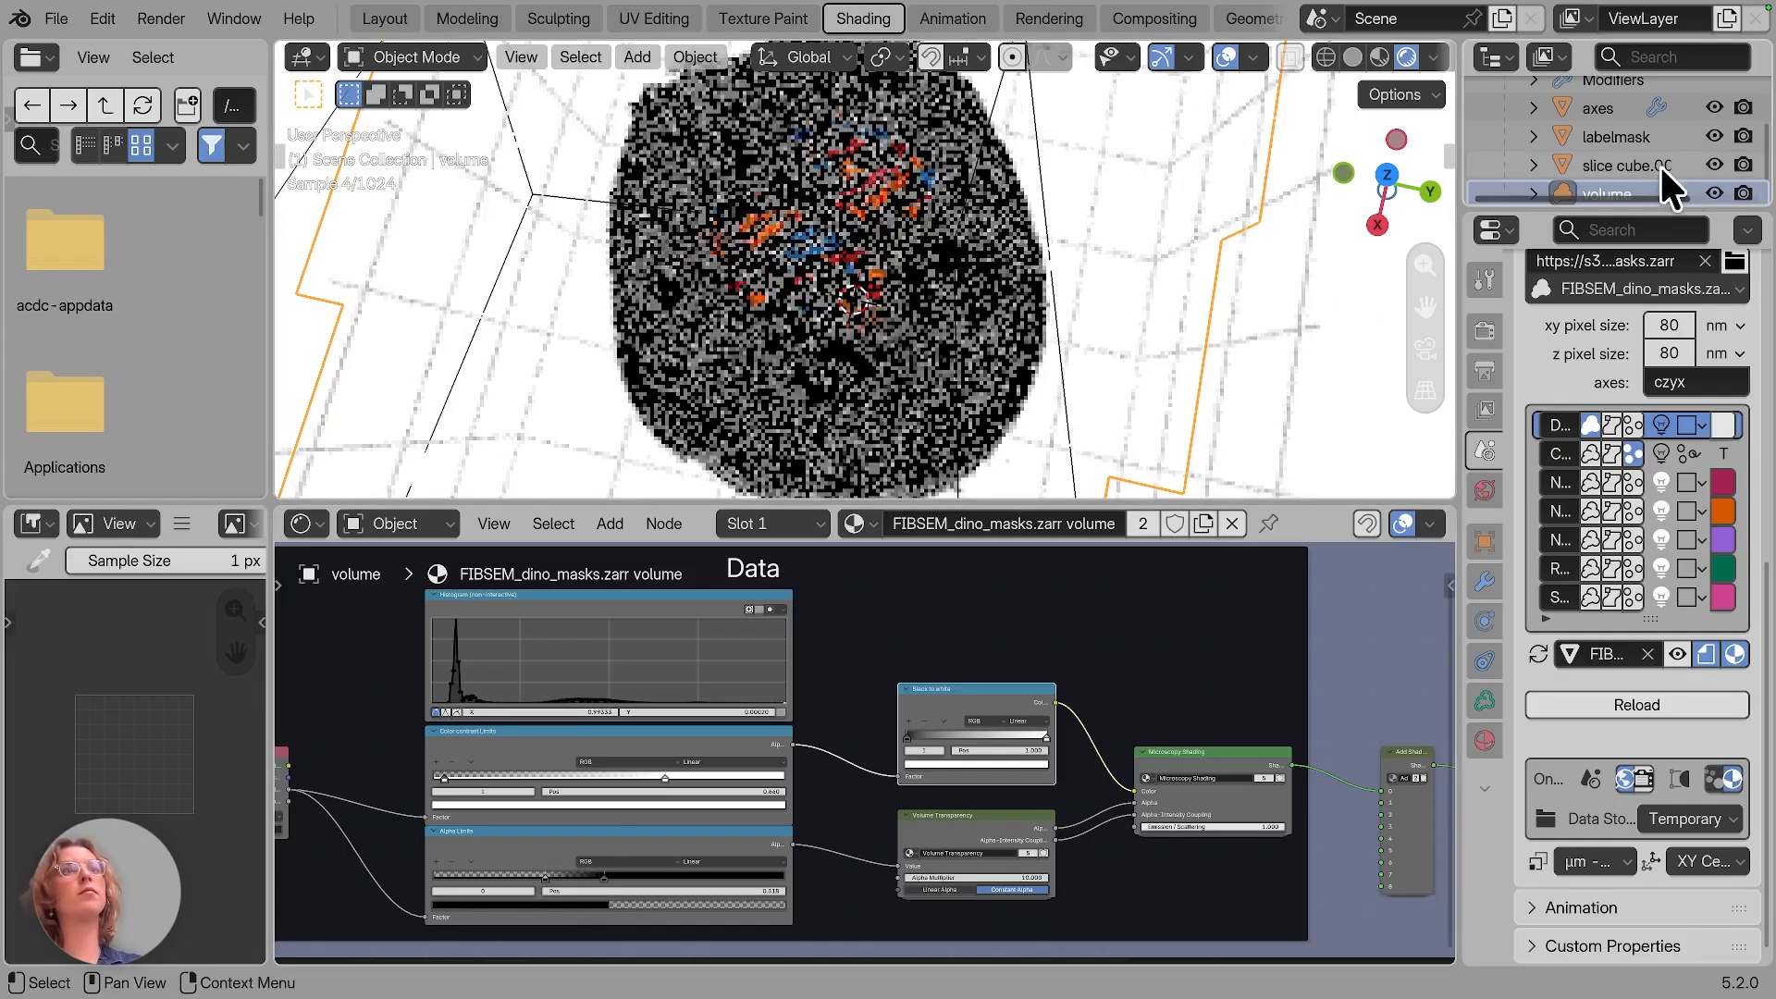
{"action": "left_click", "coordinate": [1715, 136]}
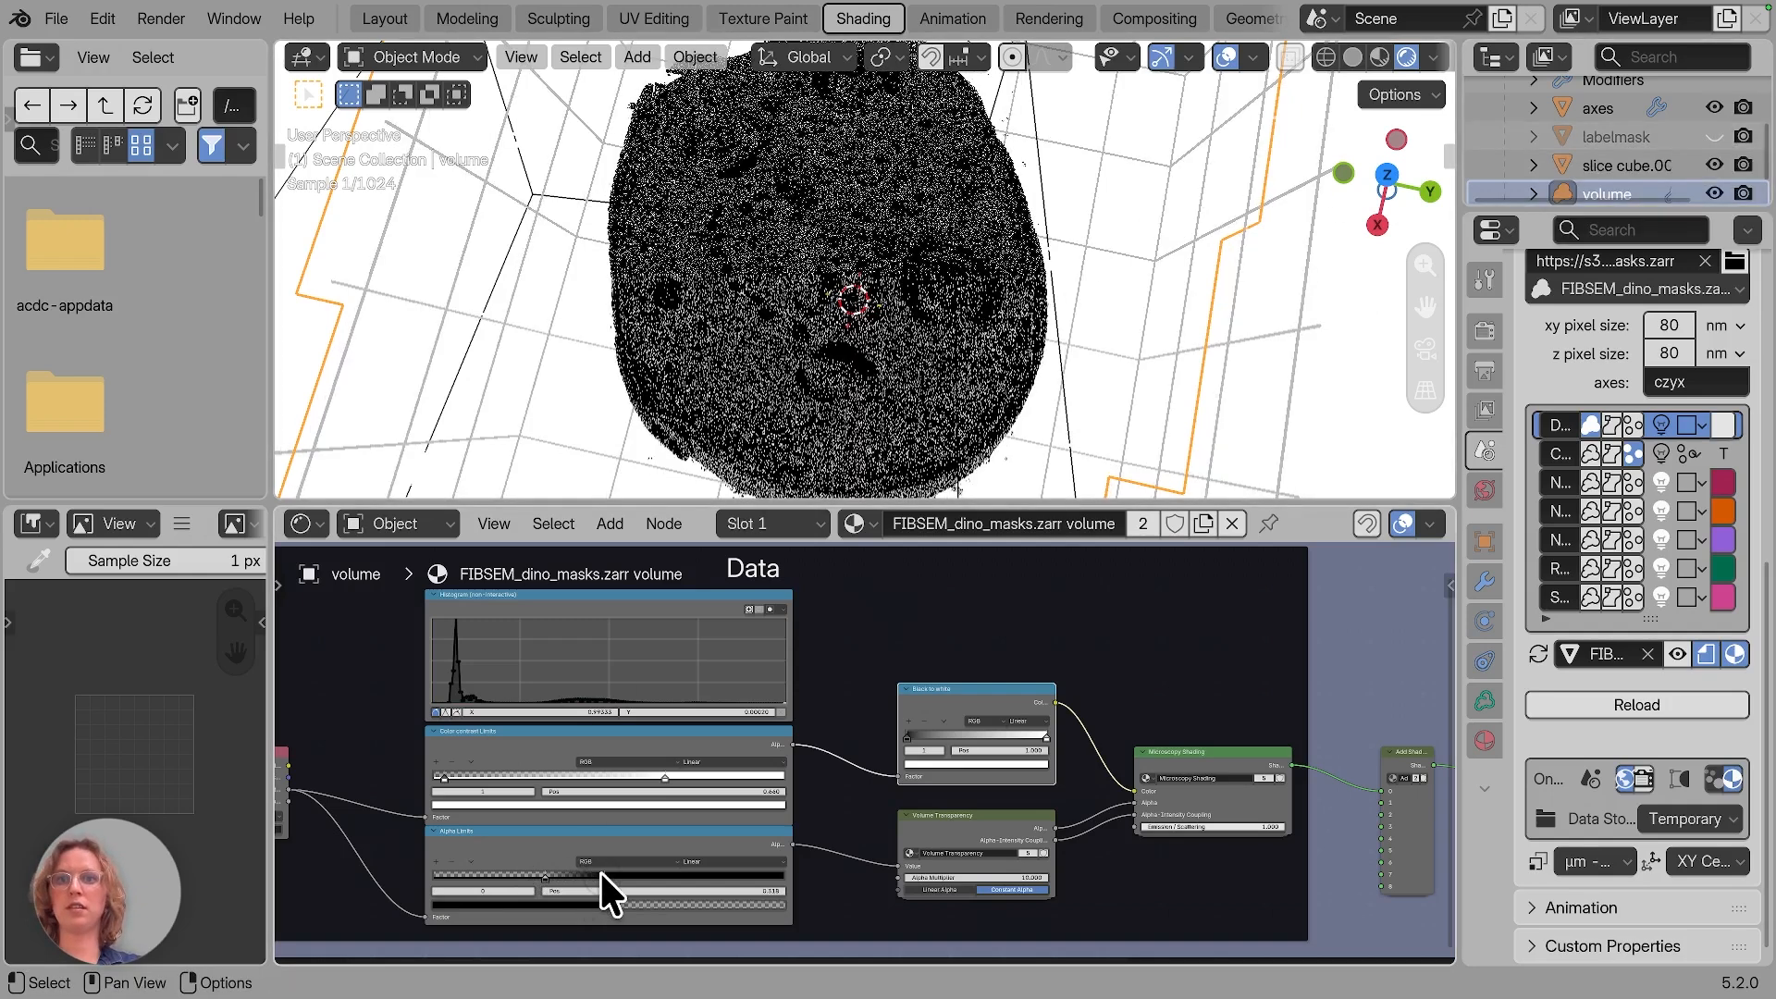
Step: Lower both Data Alpha Limits stops slightly, and set the color contrast stops at about one tenth and just below the middle of the ramp
{"action": "left_click_drag", "start_coordinate": [601, 874], "coordinate": [590, 873]}
{"action": "left_click_drag", "start_coordinate": [666, 778], "coordinate": [612, 776]}
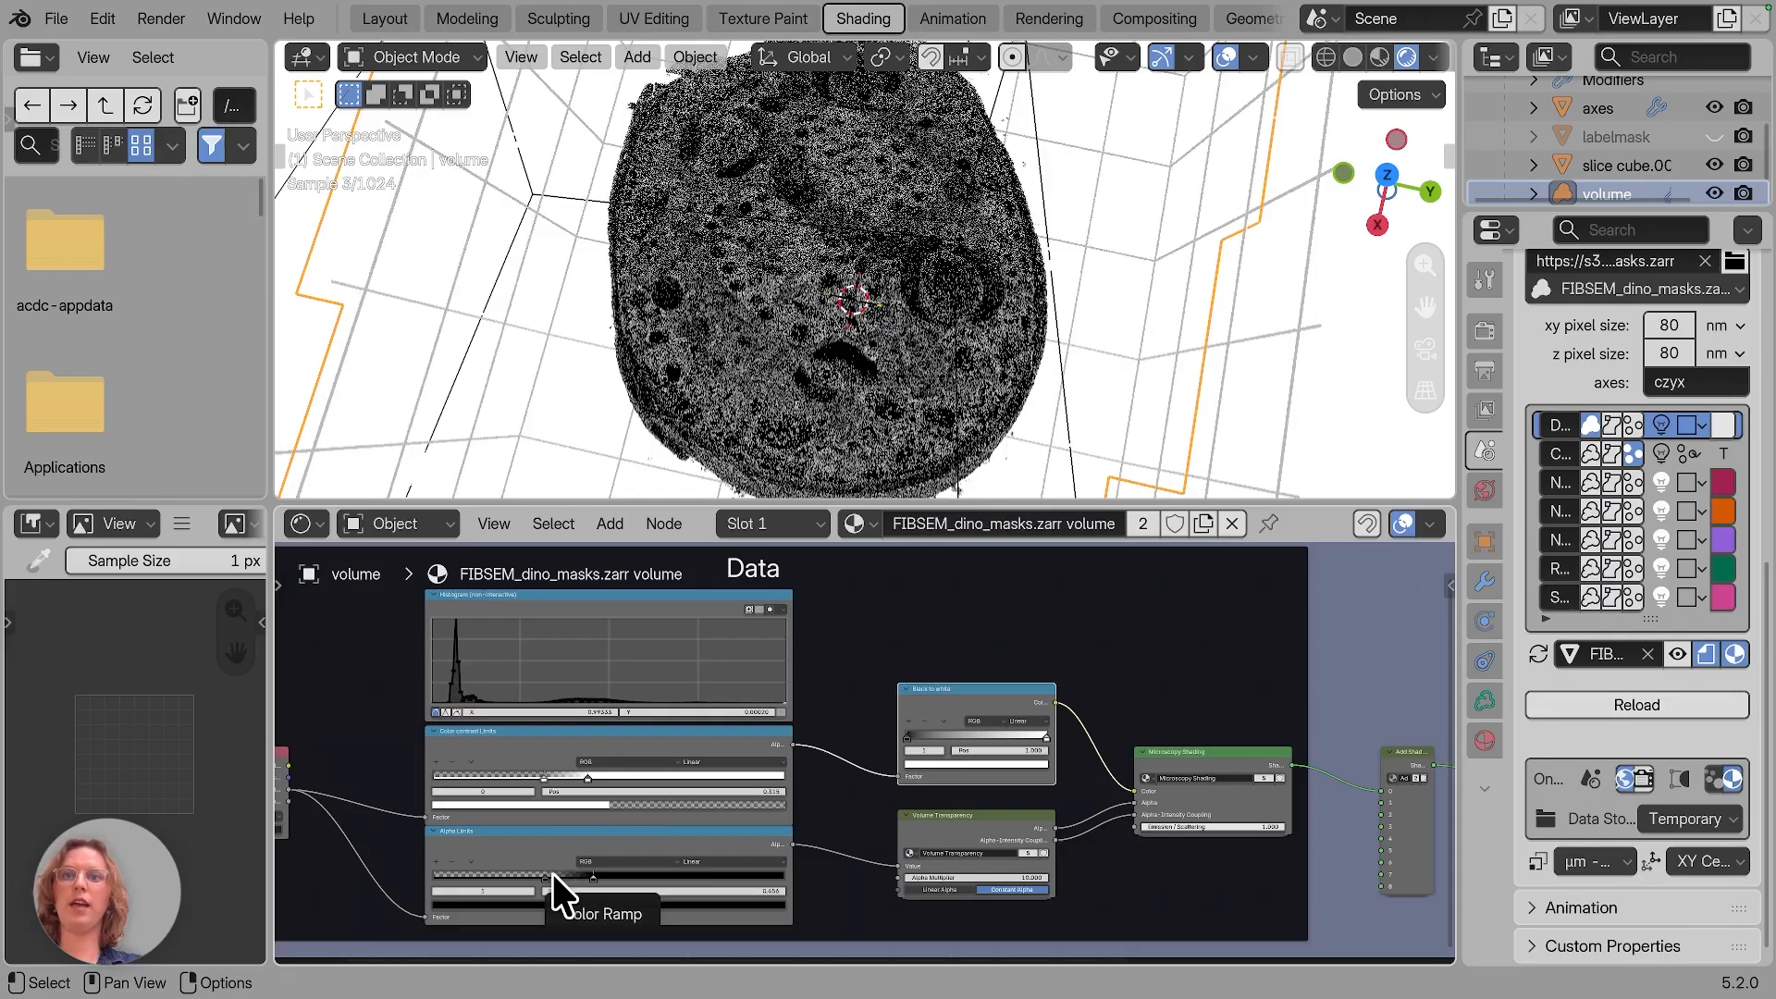
{"action": "left_click_drag", "start_coordinate": [552, 873], "coordinate": [566, 875]}
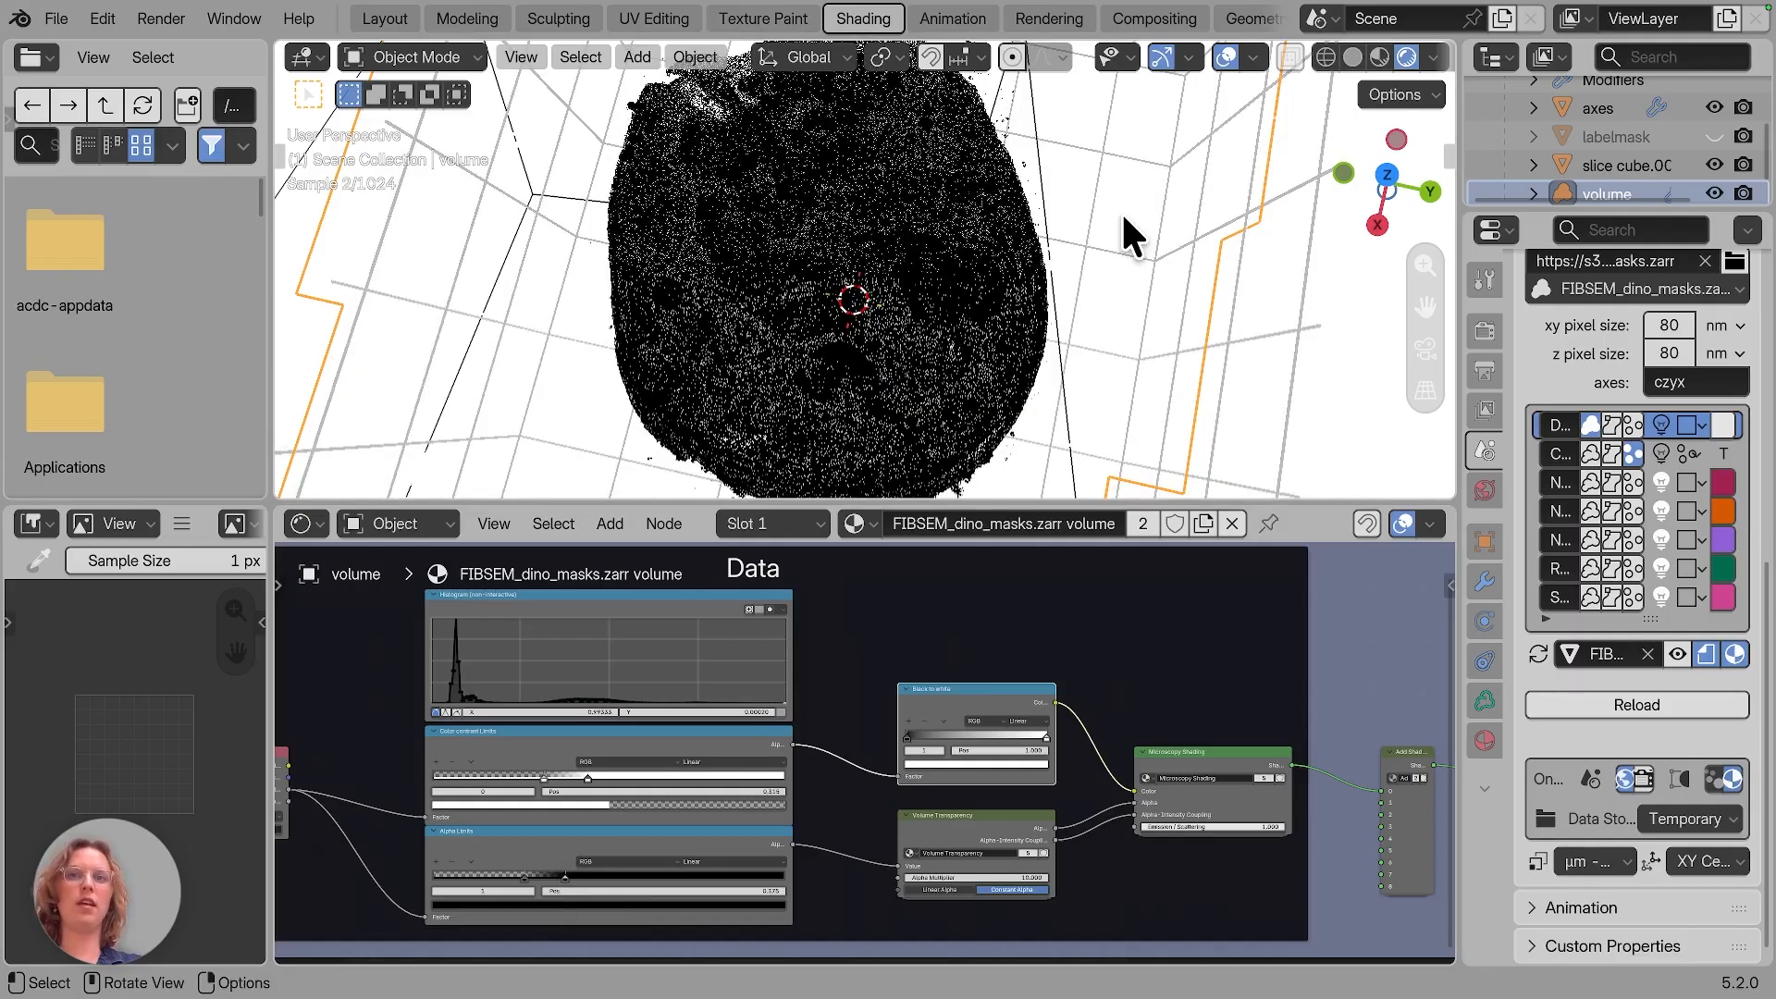
{"action": "left_click_drag", "start_coordinate": [546, 773], "coordinate": [466, 775]}
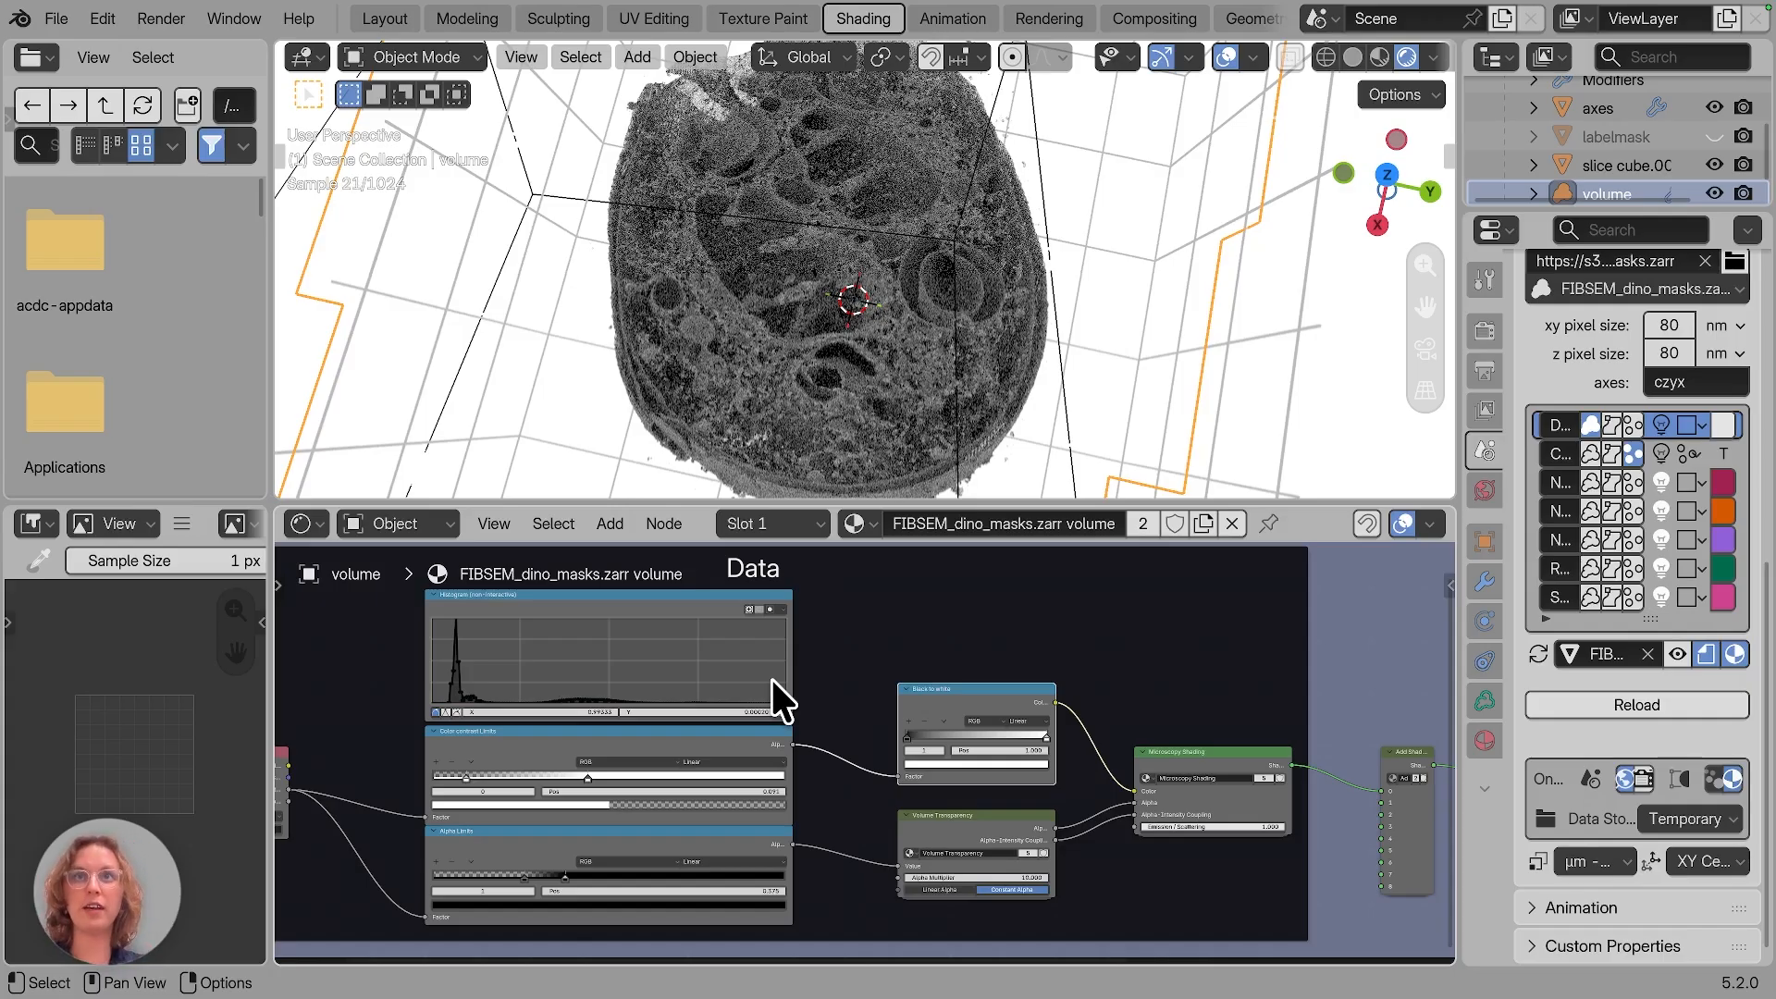
Step: Show the labelmask object again and replace the Data colormap's lookup table with the sequential bids map viridis
{"action": "left_click", "coordinate": [1714, 136]}
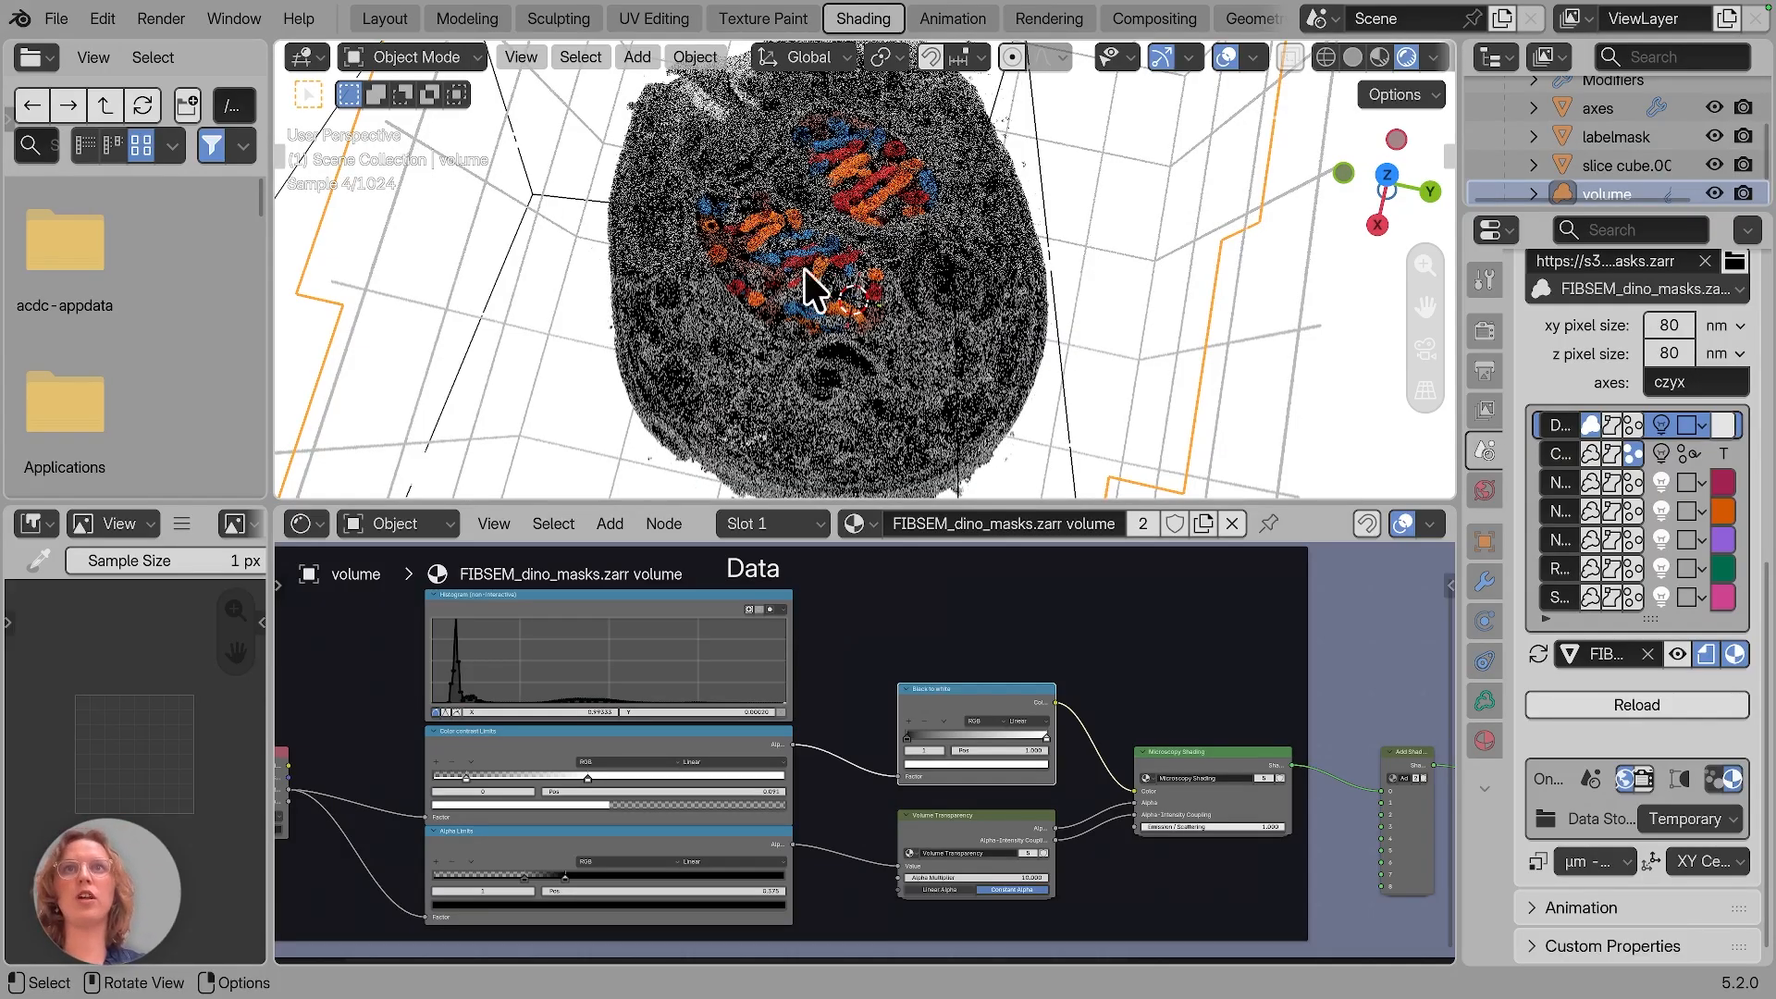
{"action": "right_click", "coordinate": [979, 700]}
{"action": "mouse_move", "coordinate": [981, 705]}
{"action": "mouse_move", "coordinate": [1155, 705]}
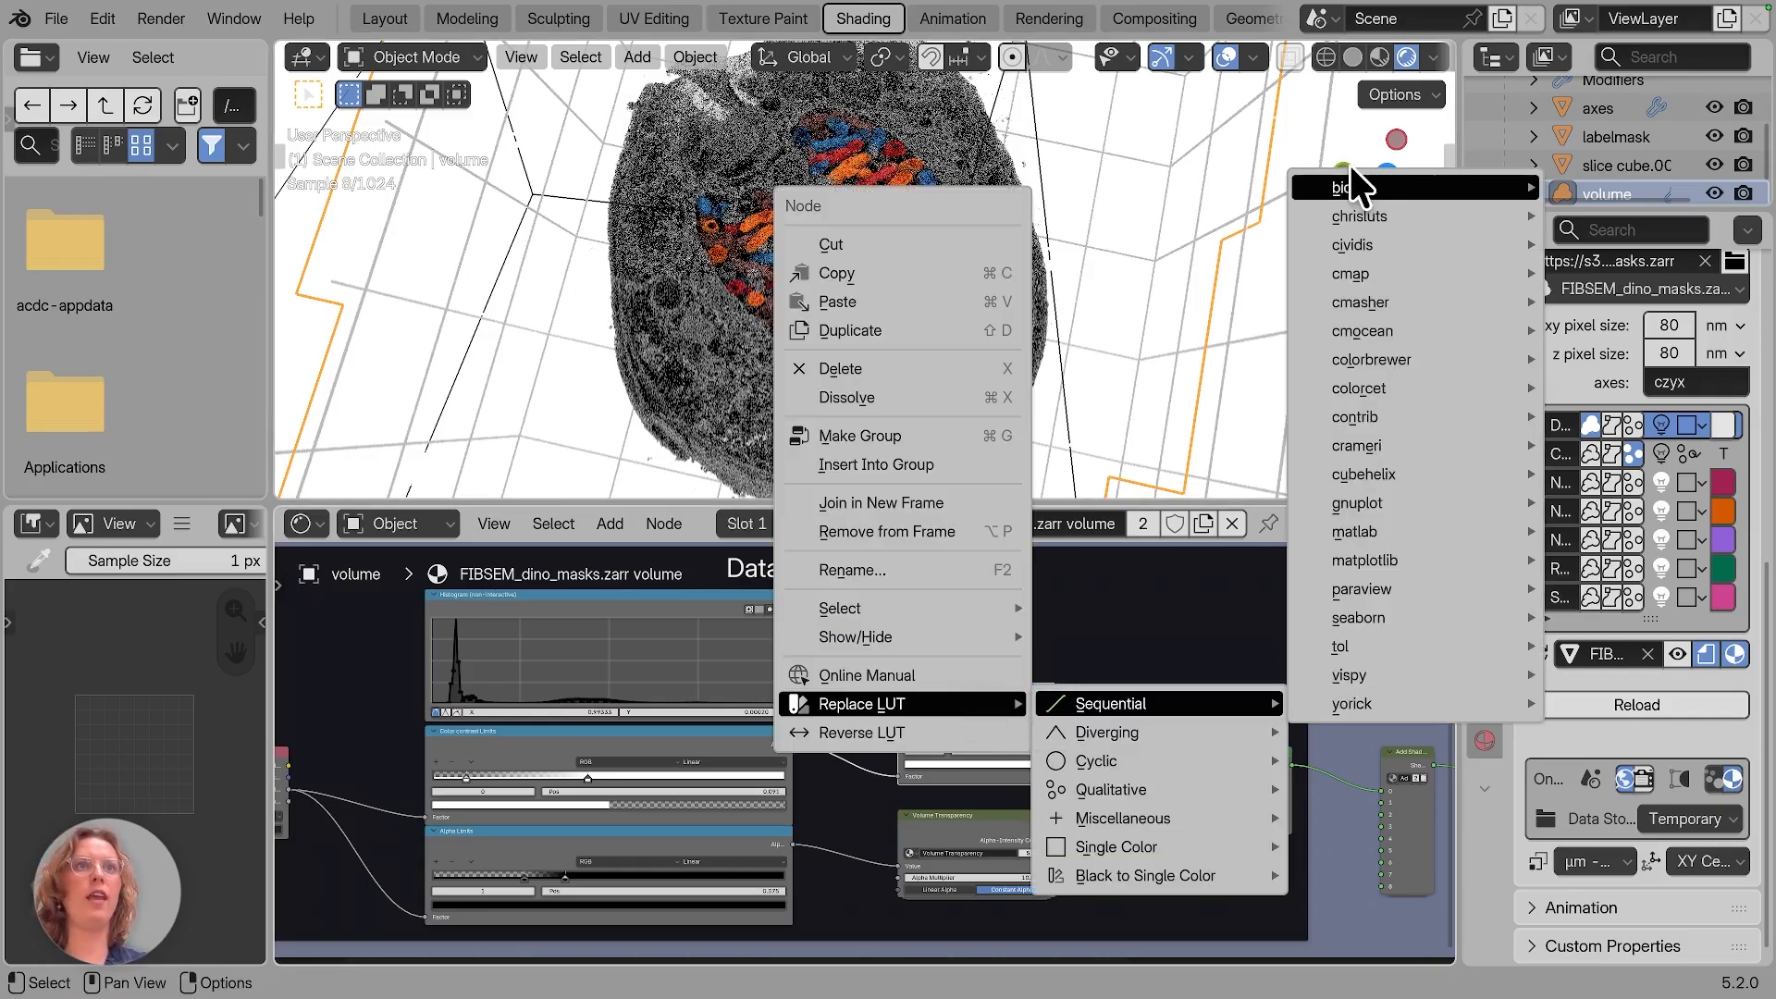
{"action": "mouse_move", "coordinate": [1347, 180]}
{"action": "left_click", "coordinate": [1154, 268]}
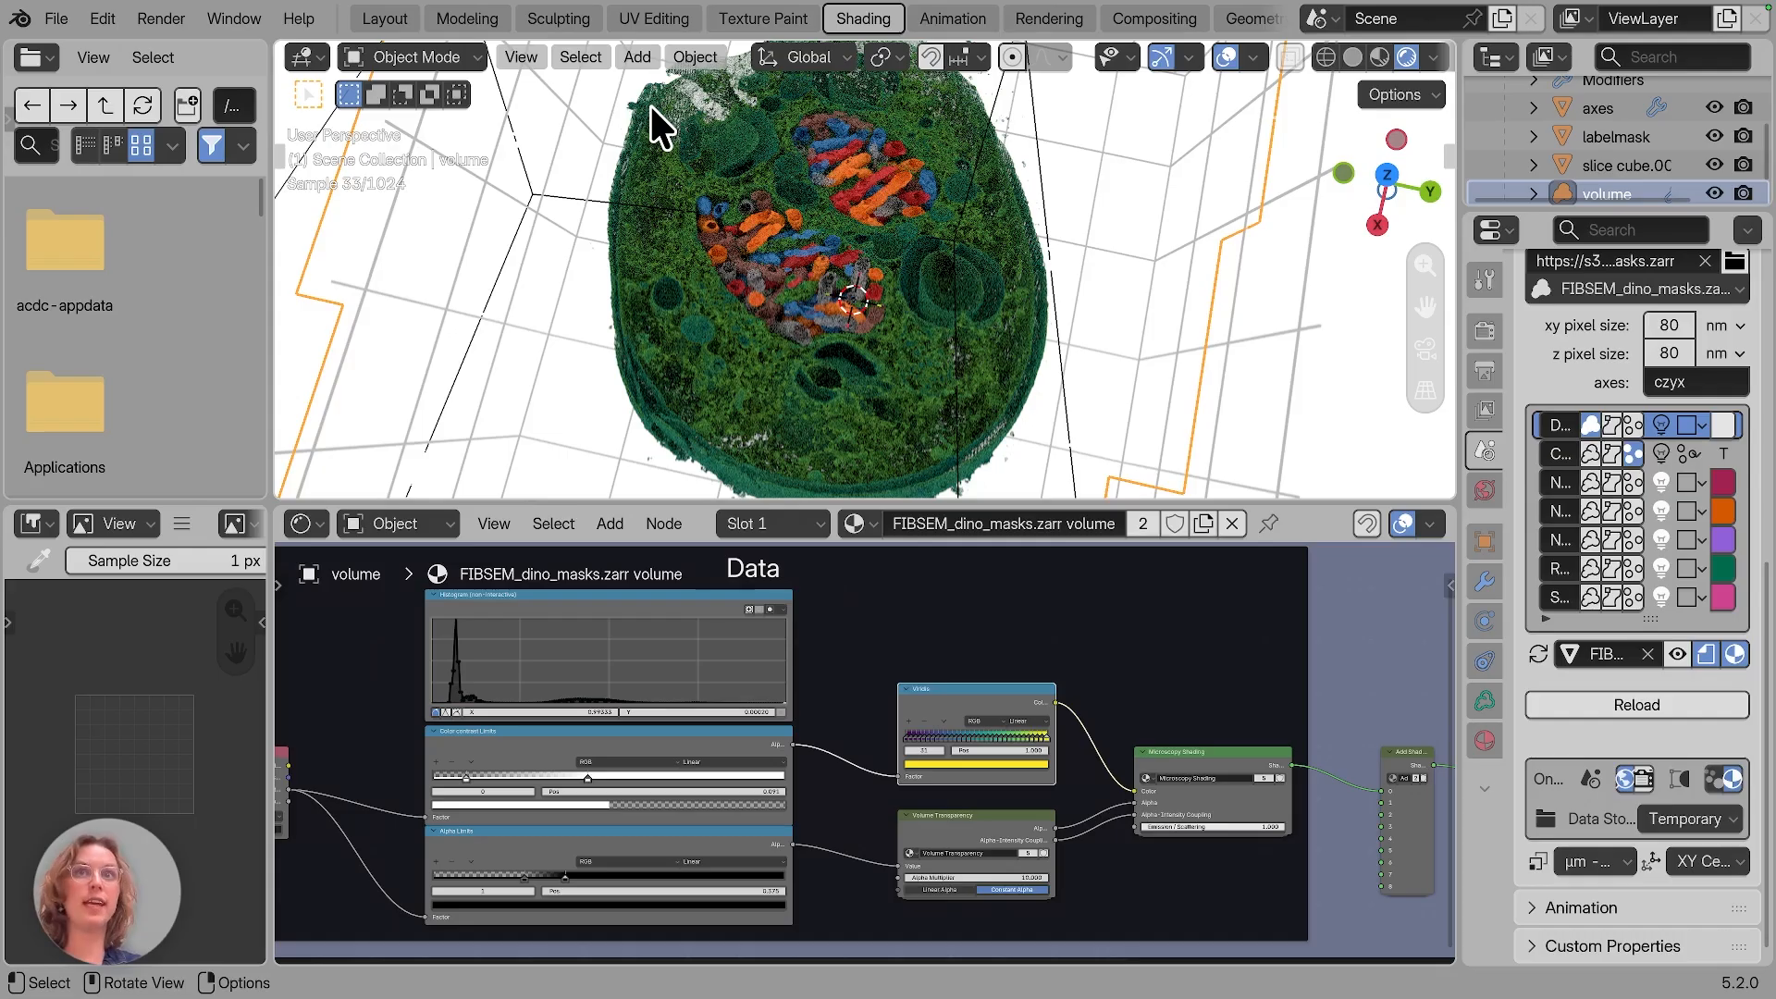
Step: Delete the FIBSEM_dino_masks.zarr object together with its whole hierarchy
{"action": "scroll", "coordinate": [1656, 139], "scroll_direction": "up", "scroll_amount": 3}
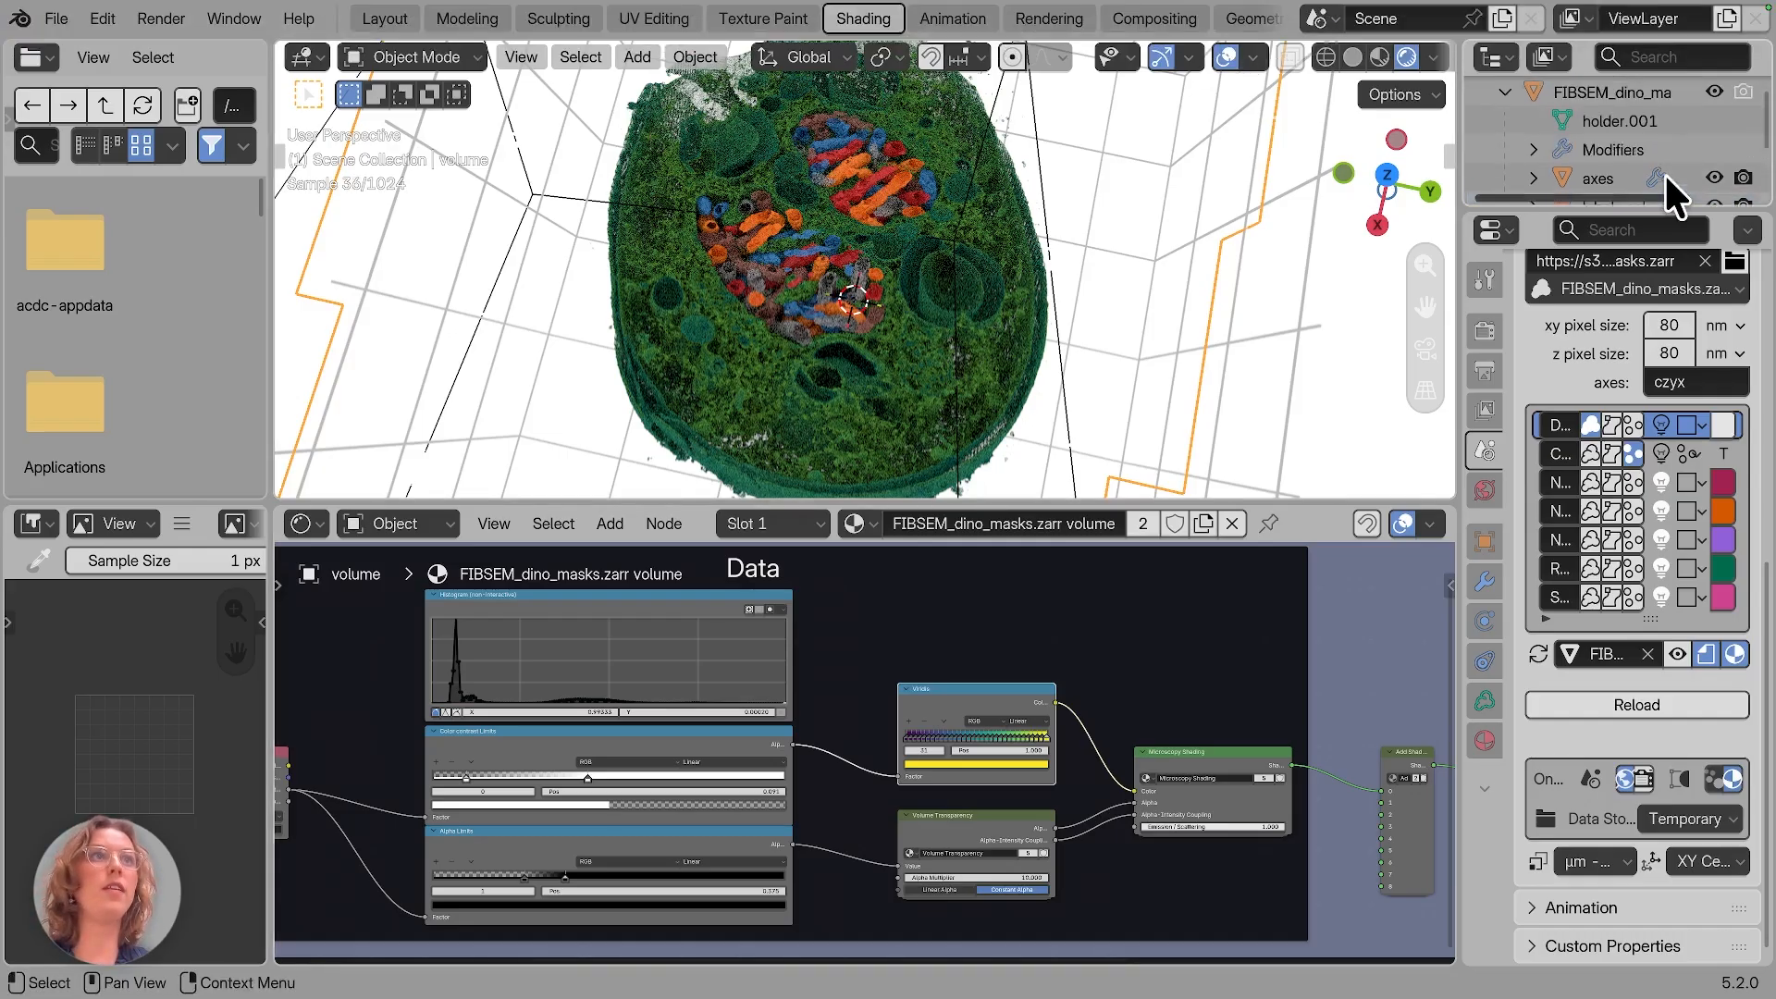
{"action": "right_click", "coordinate": [1611, 113]}
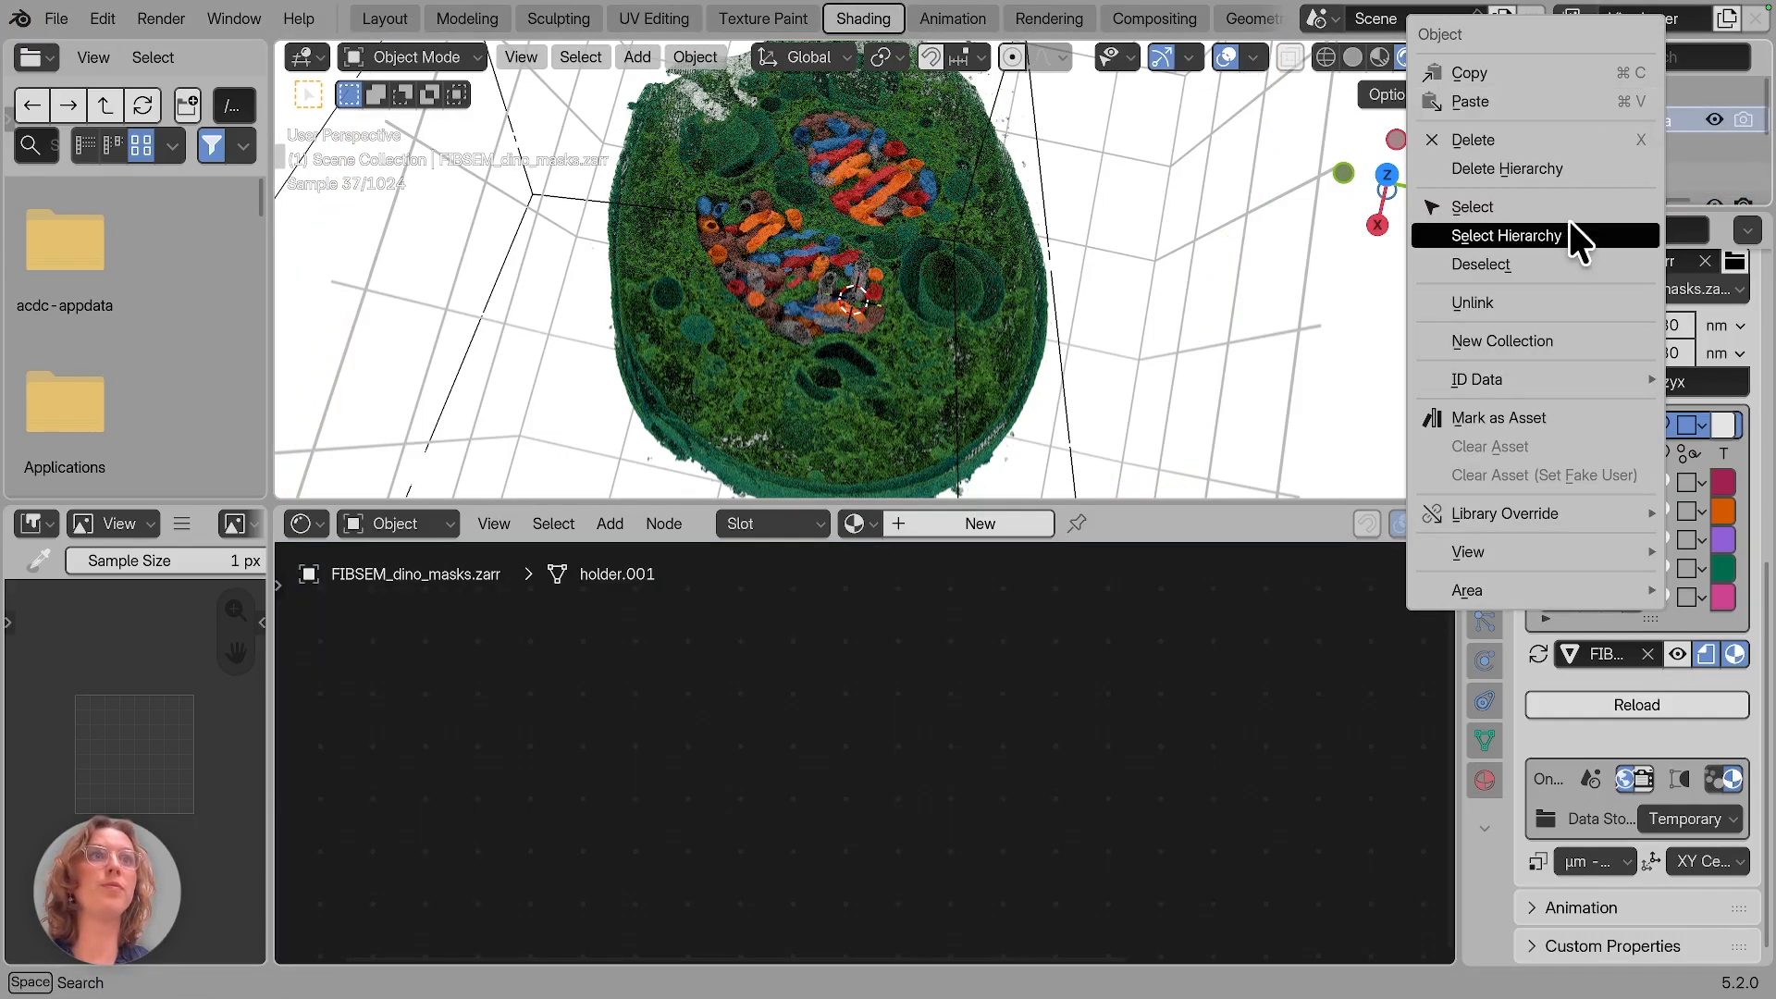
{"action": "left_click", "coordinate": [1541, 168]}
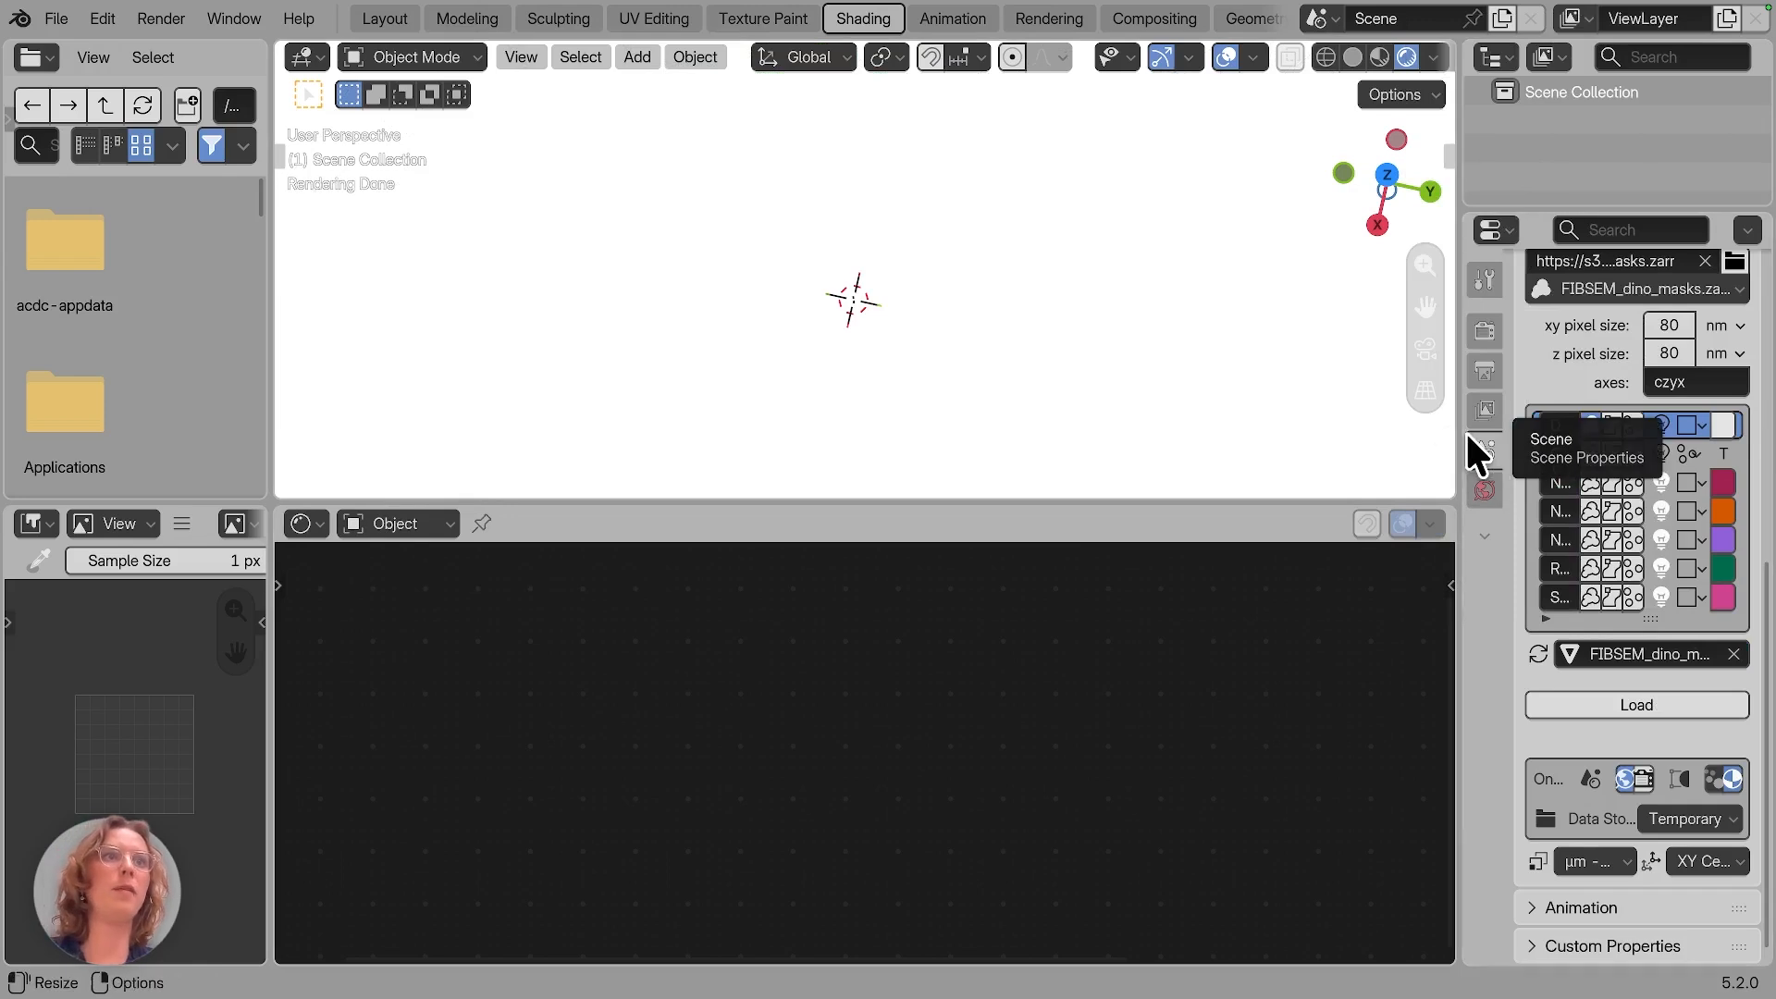
{"action": "left_click_drag", "start_coordinate": [1459, 436], "coordinate": [1325, 436]}
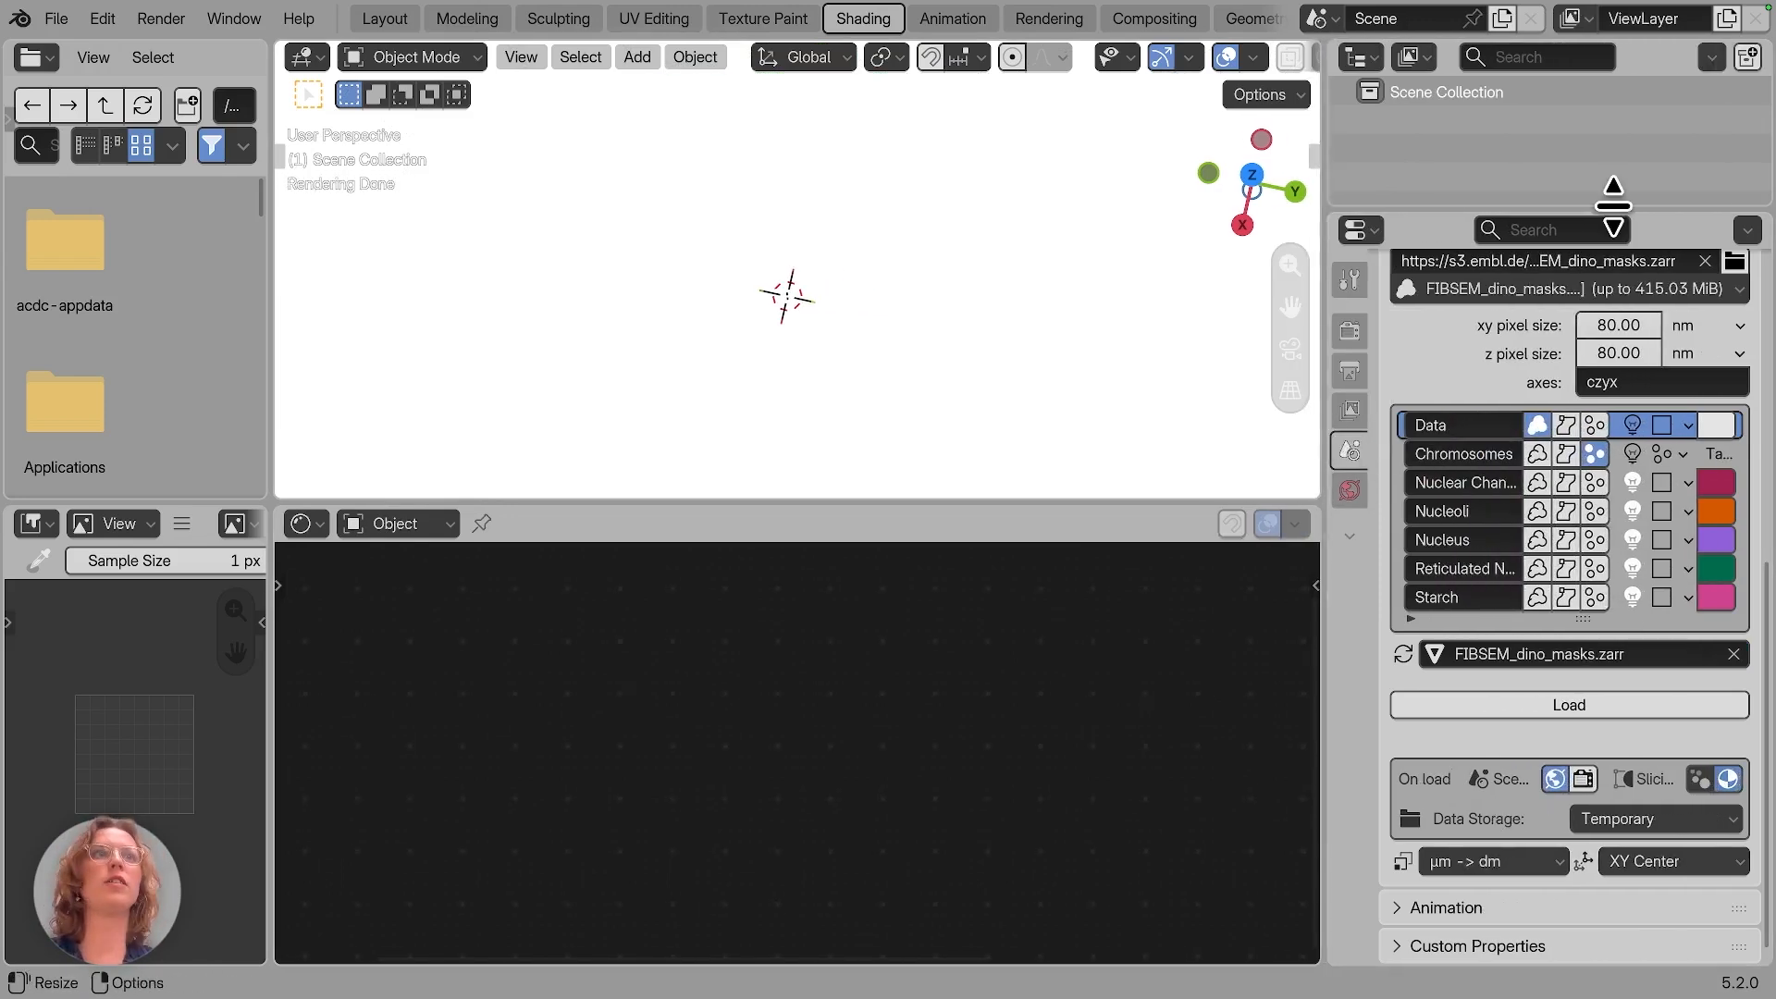
{"action": "scroll", "coordinate": [1606, 250], "scroll_direction": "up", "scroll_amount": 1}
{"action": "left_click", "coordinate": [1539, 281]}
{"action": "left_click_drag", "start_coordinate": [1554, 282], "coordinate": [1758, 281]}
{"action": "type", "text": "mie"}
{"action": "key", "text": "BackSpace"}
{"action": "key", "text": "BackSpace"}
{"action": "type", "text": "eiotic_nucleu"}
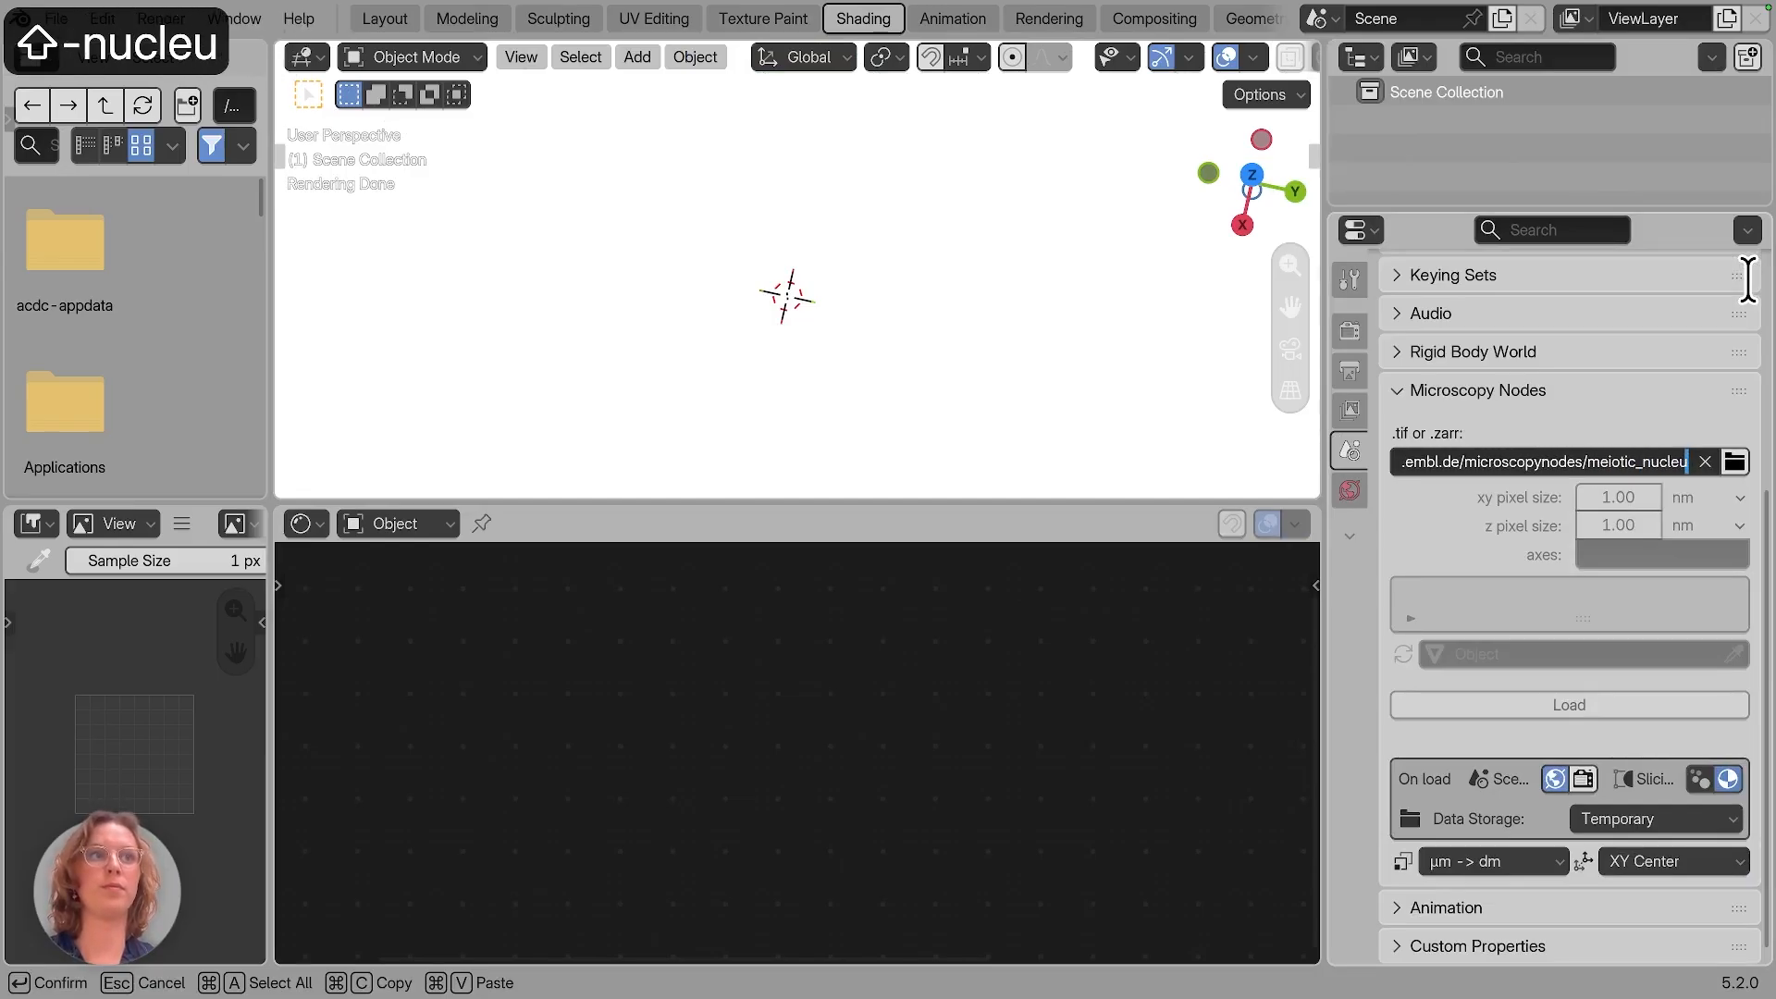
{"action": "type", "text": "s.zar"}
{"action": "type", "text": "r"}
{"action": "key", "text": "Return"}
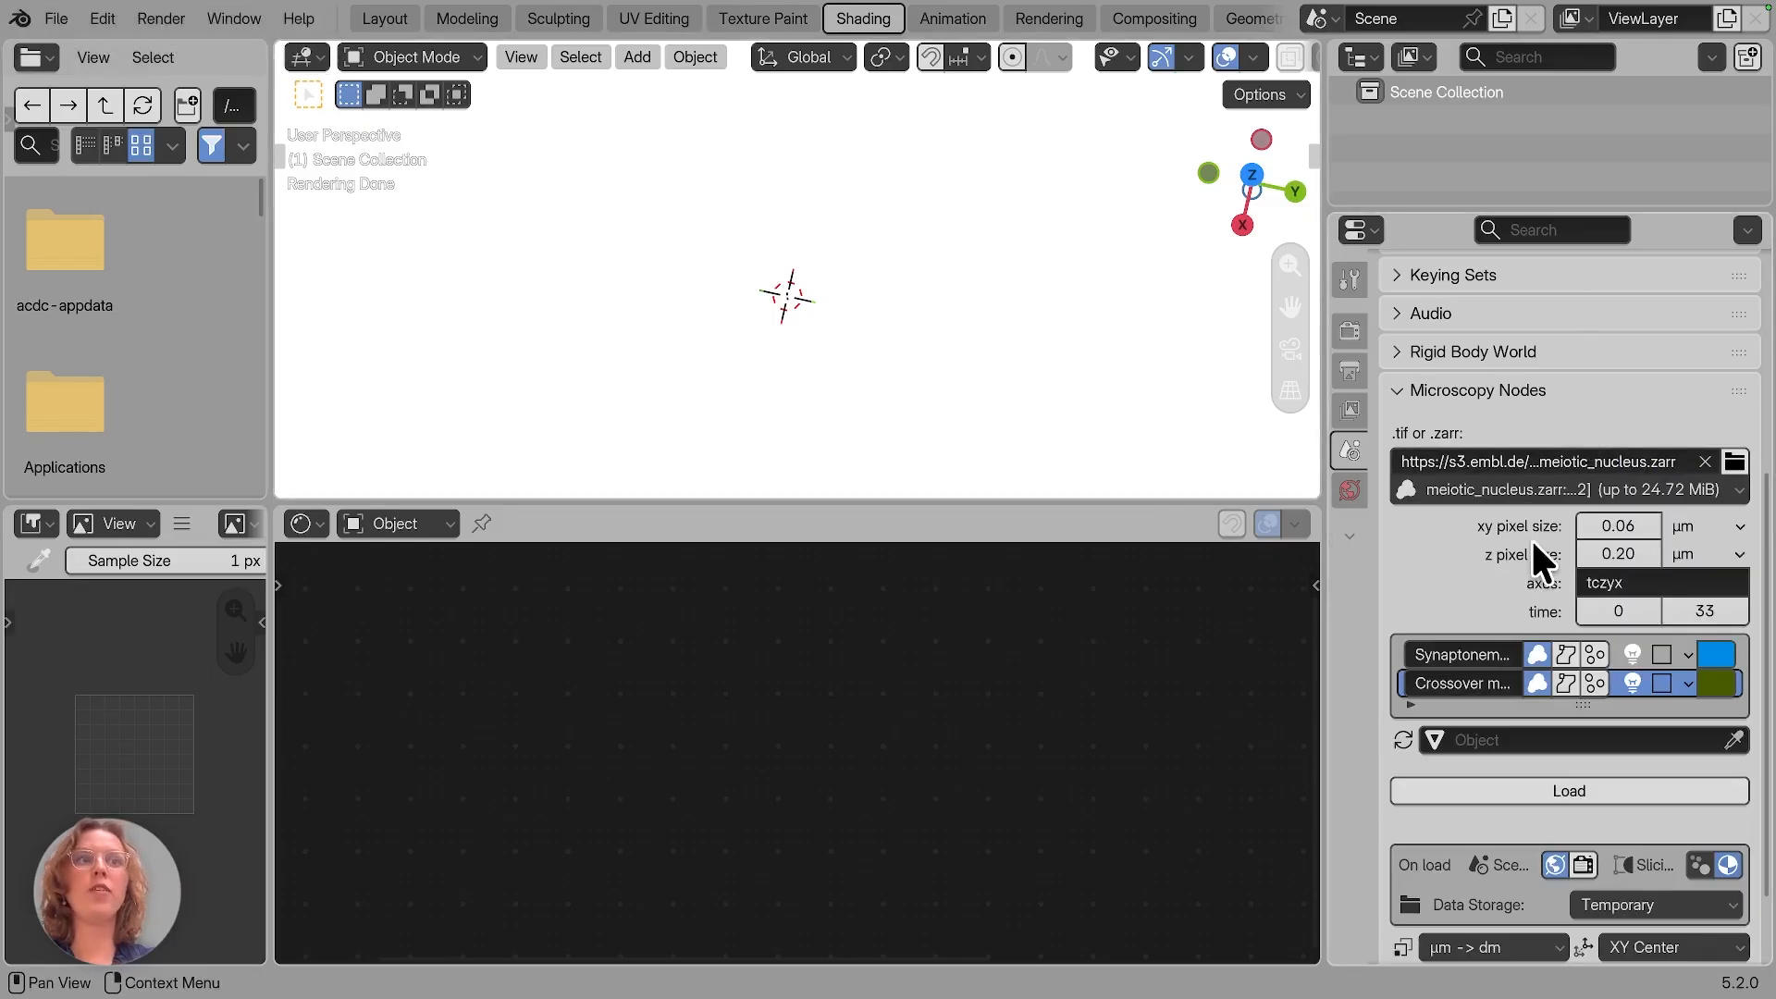
{"action": "left_click", "coordinate": [1612, 790]}
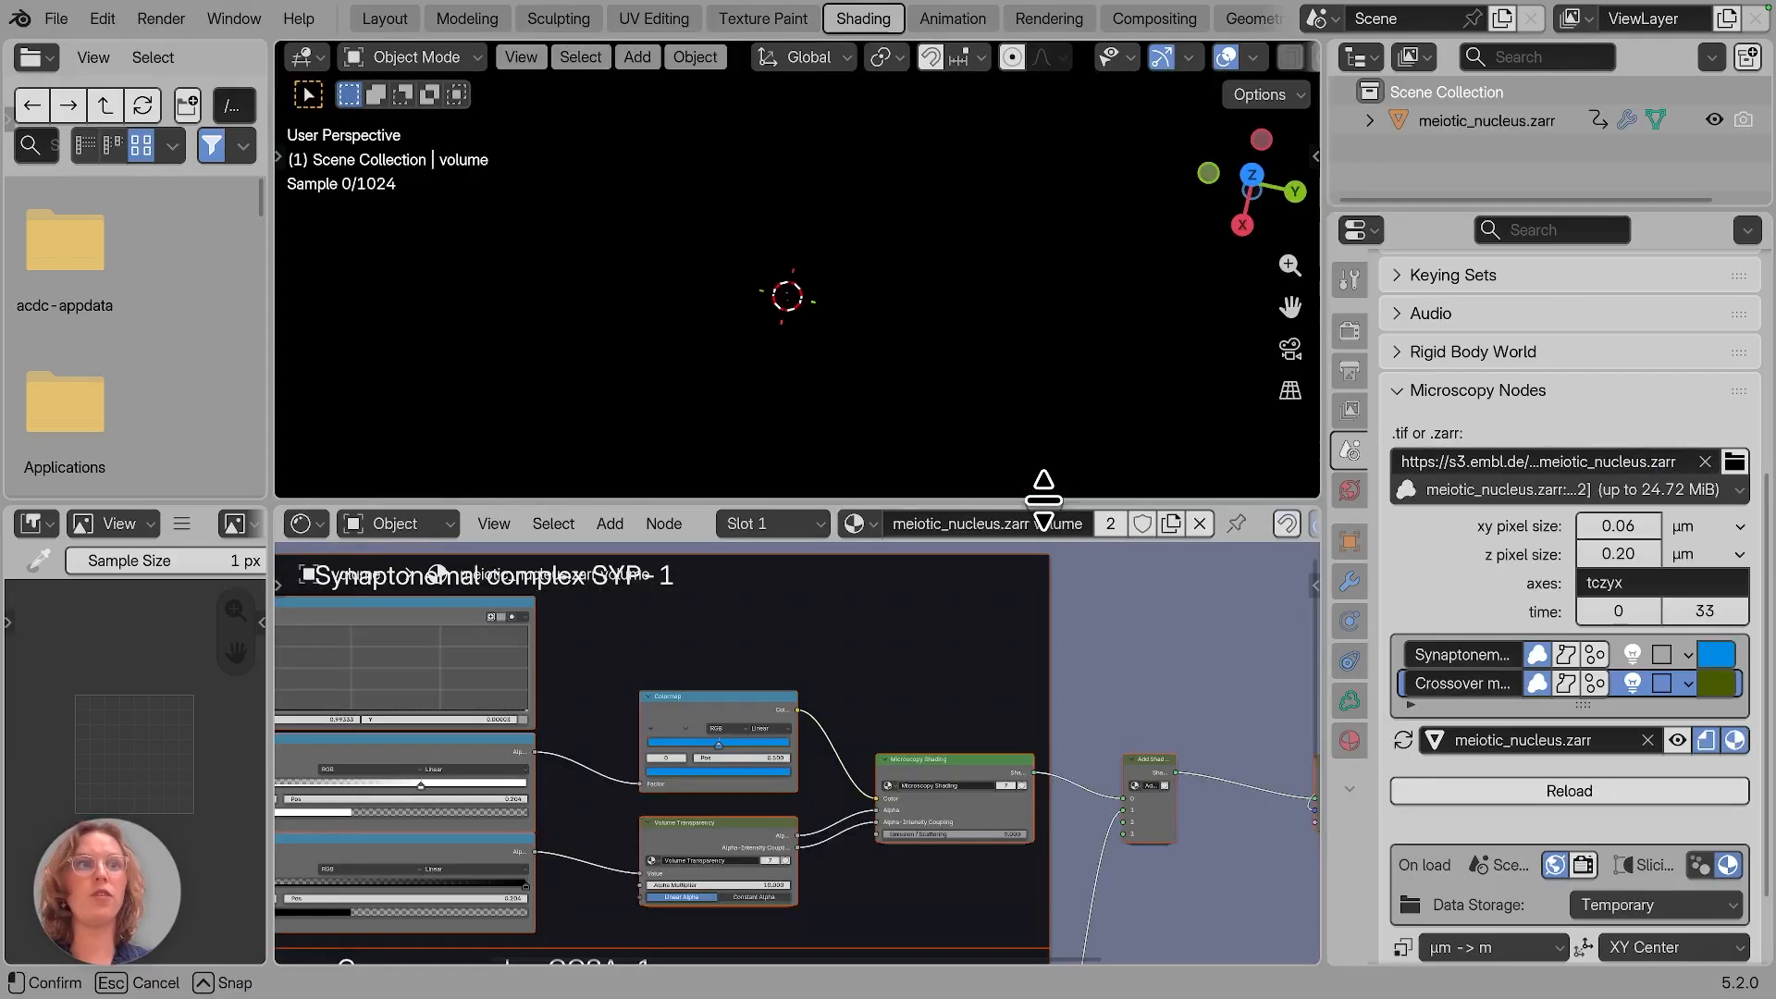
Step: Enlarge the 3D viewport and frame the whole meiotic nucleus volume with its axes box
{"action": "left_click_drag", "start_coordinate": [1044, 496], "coordinate": [1043, 640]}
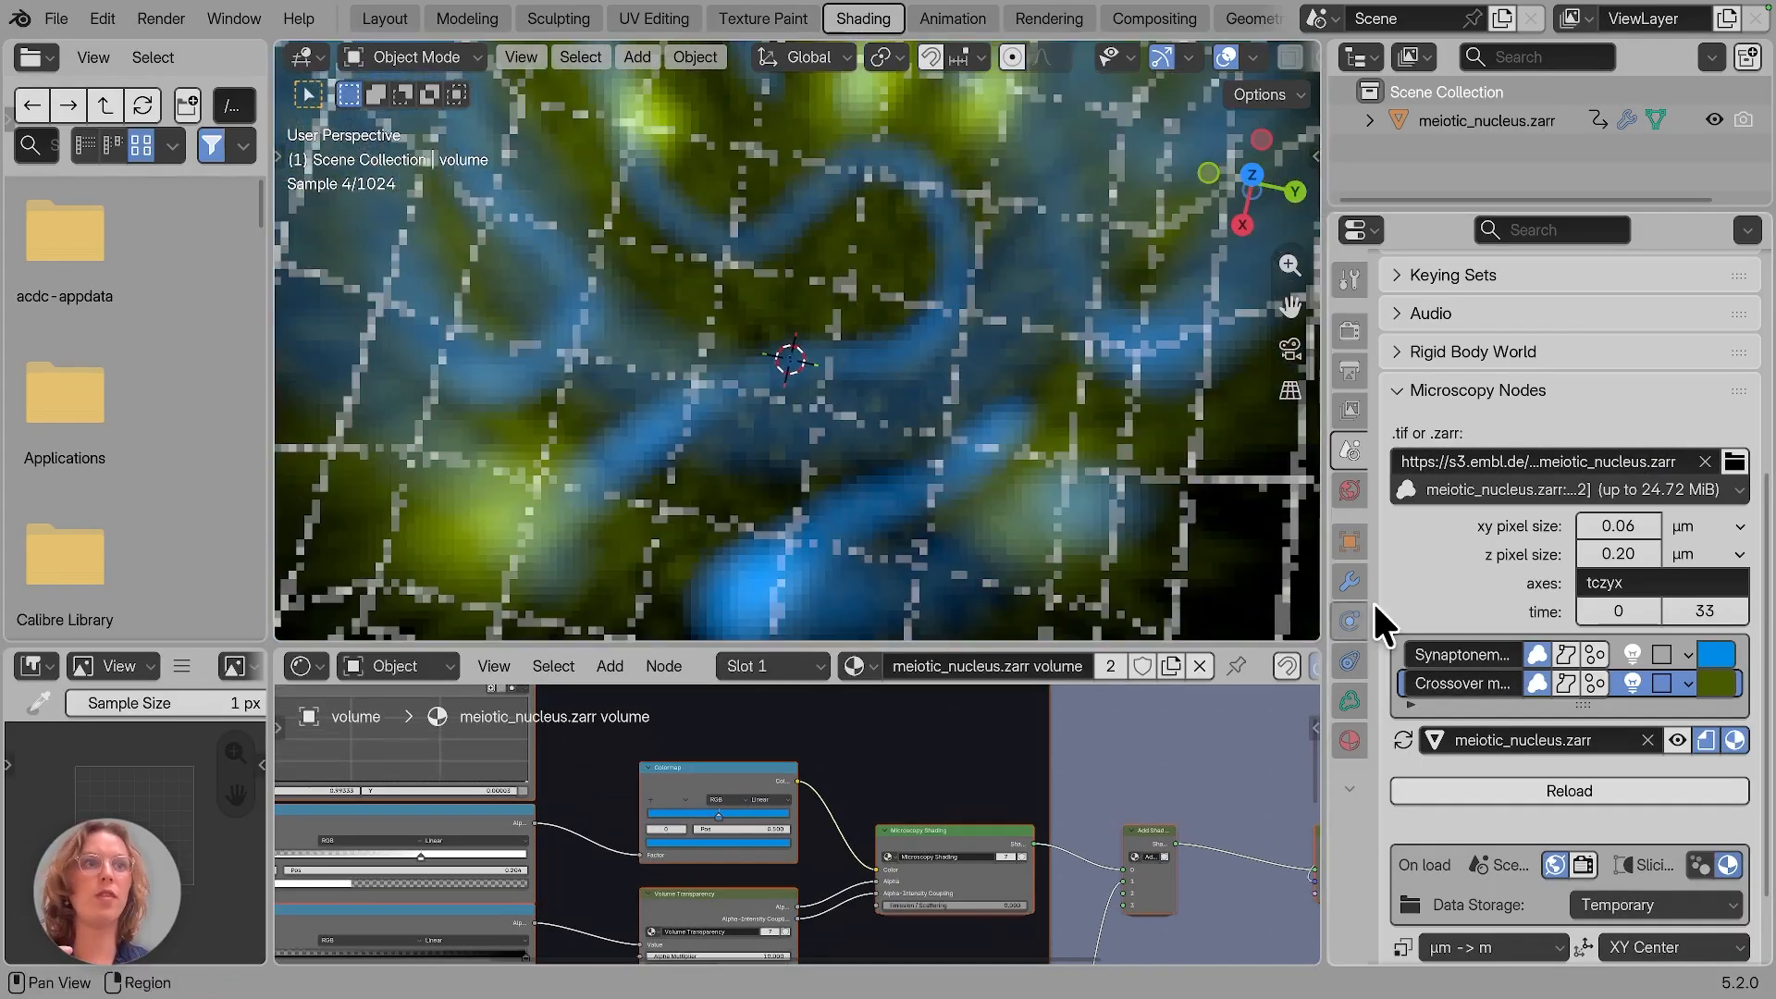
{"action": "scroll", "coordinate": [942, 459], "scroll_direction": "down", "scroll_amount": 5}
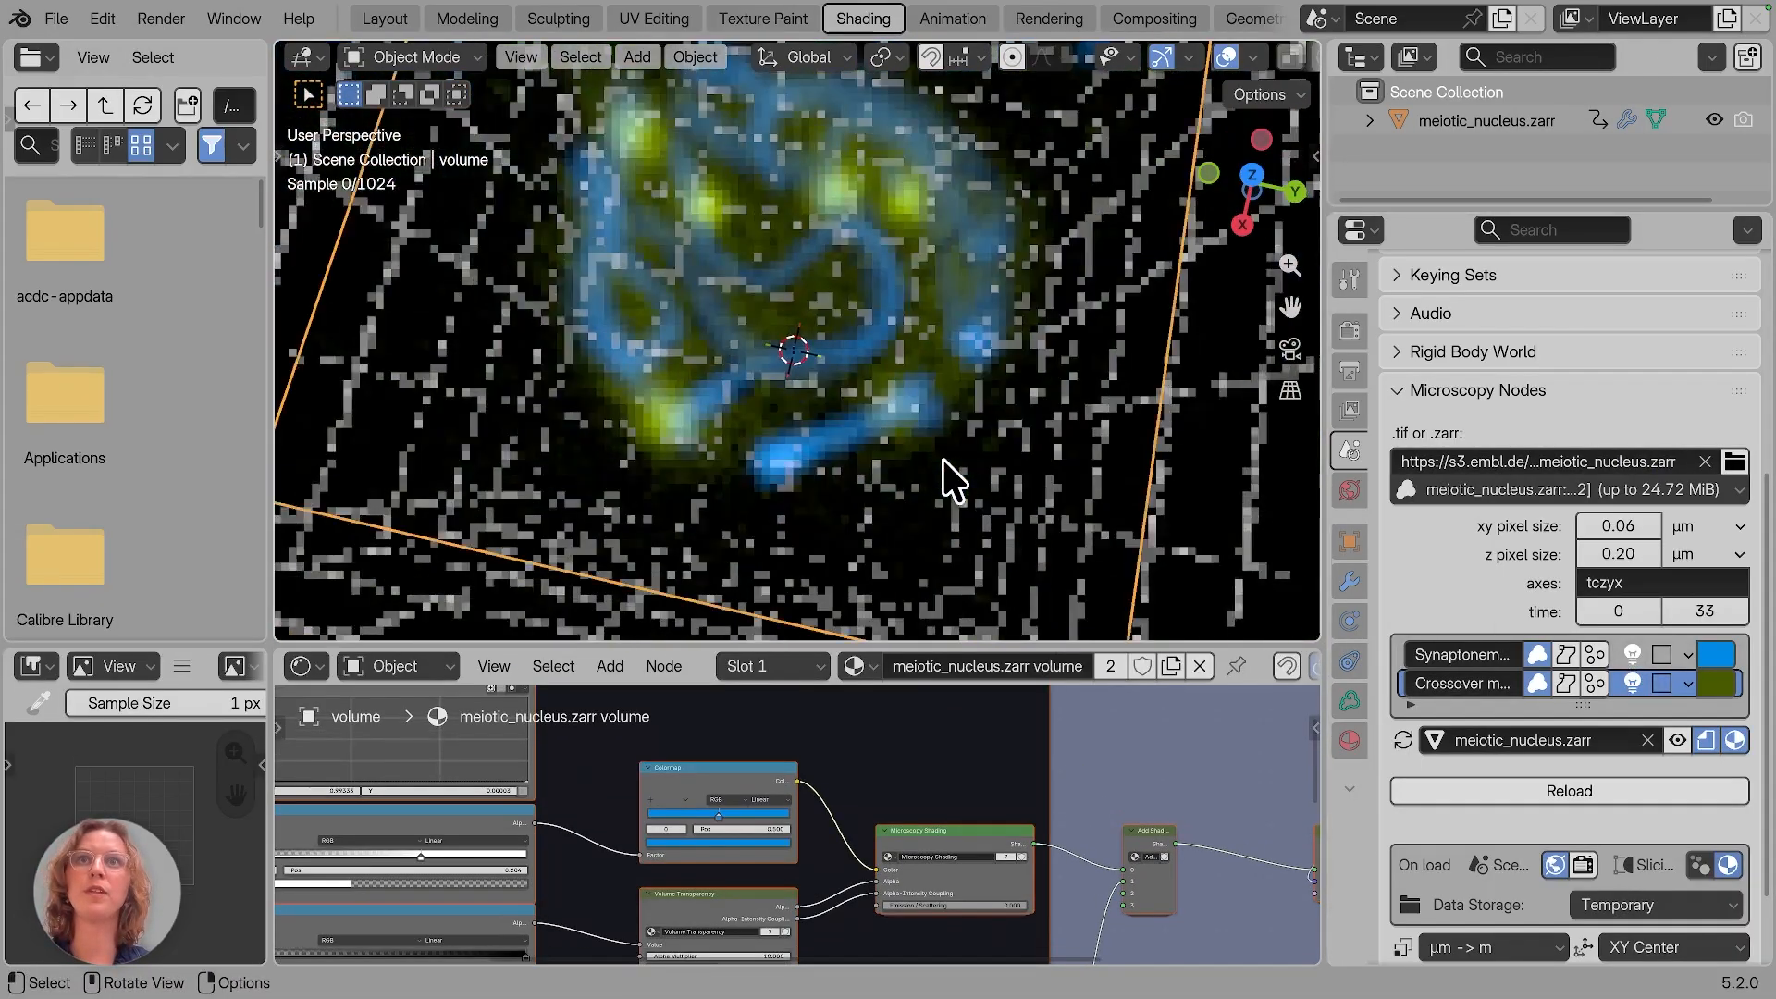
{"action": "scroll", "coordinate": [942, 459], "scroll_direction": "down", "scroll_amount": 5}
{"action": "scroll", "coordinate": [942, 459], "scroll_direction": "down", "scroll_amount": 10}
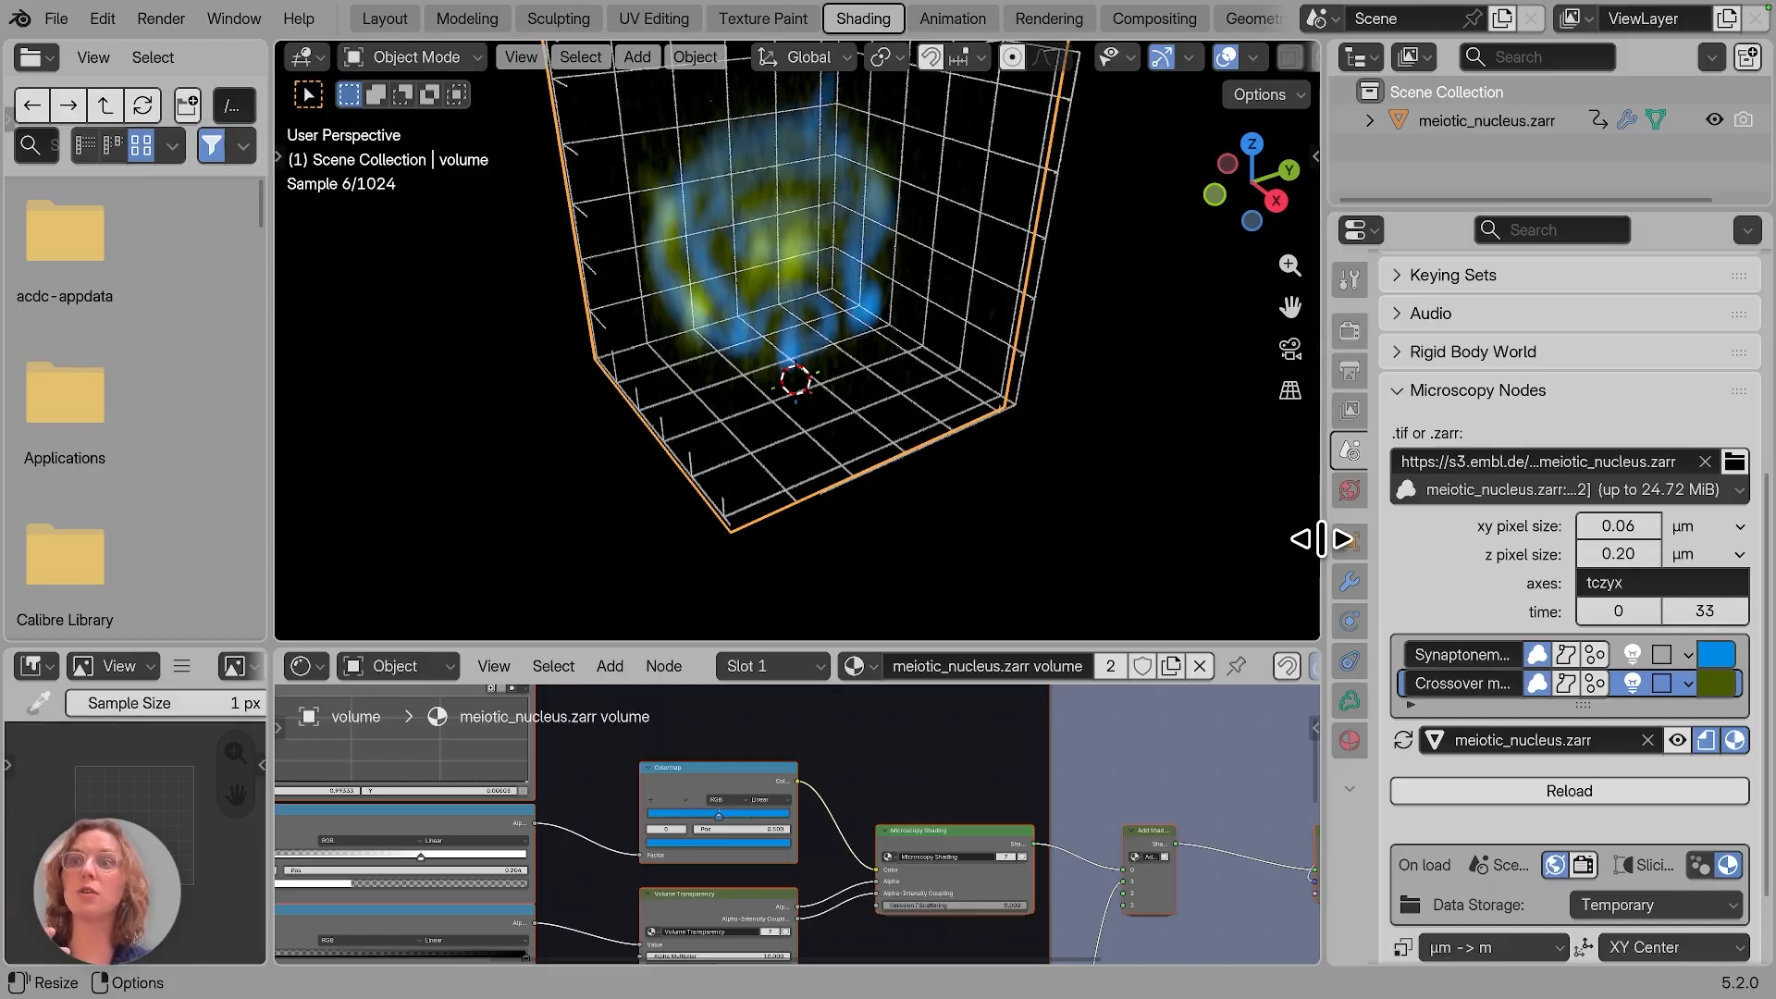
{"action": "mouse_move", "coordinate": [1321, 539]}
{"action": "left_mouse_down"}
{"action": "mouse_move", "coordinate": [1213, 539]}
{"action": "mouse_move", "coordinate": [1340, 539]}
{"action": "left_mouse_up"}
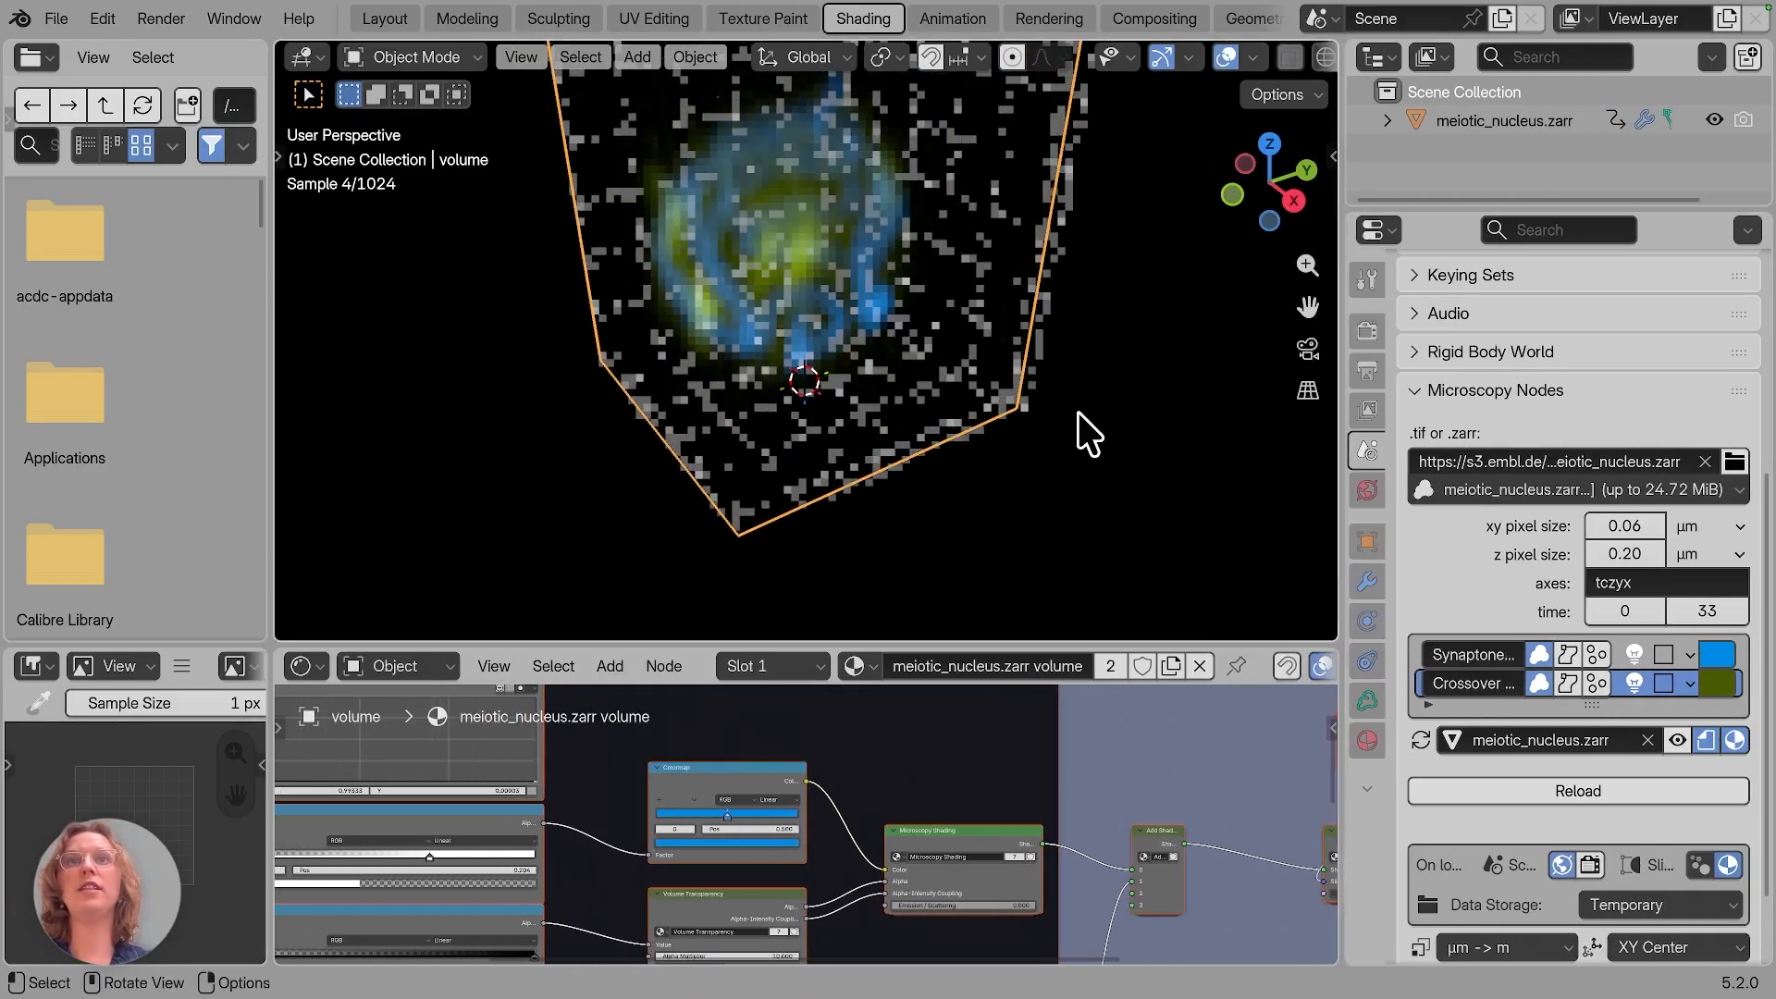
{"action": "left_click_drag", "start_coordinate": [1308, 302], "coordinate": [1152, 331]}
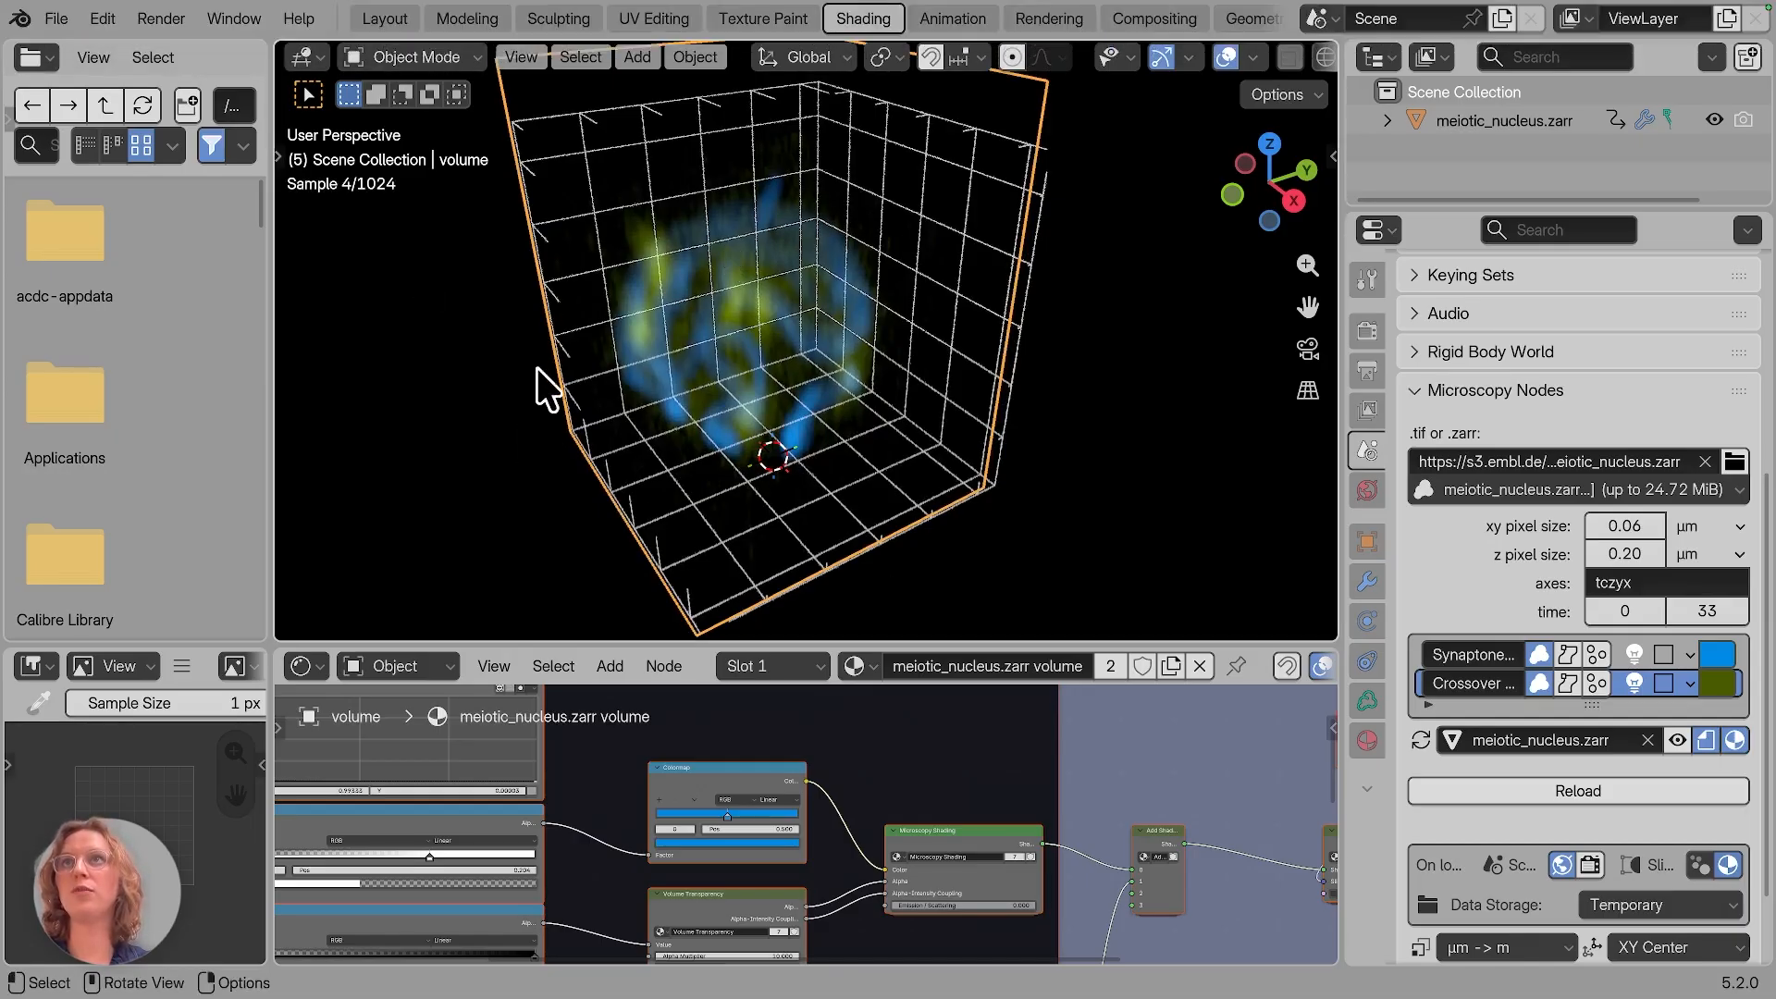
Step: In the Layout workspace, enlarge the timeline and scrub the nucleus time series to frame 53, then back to frame 14
{"action": "left_click", "coordinate": [385, 21]}
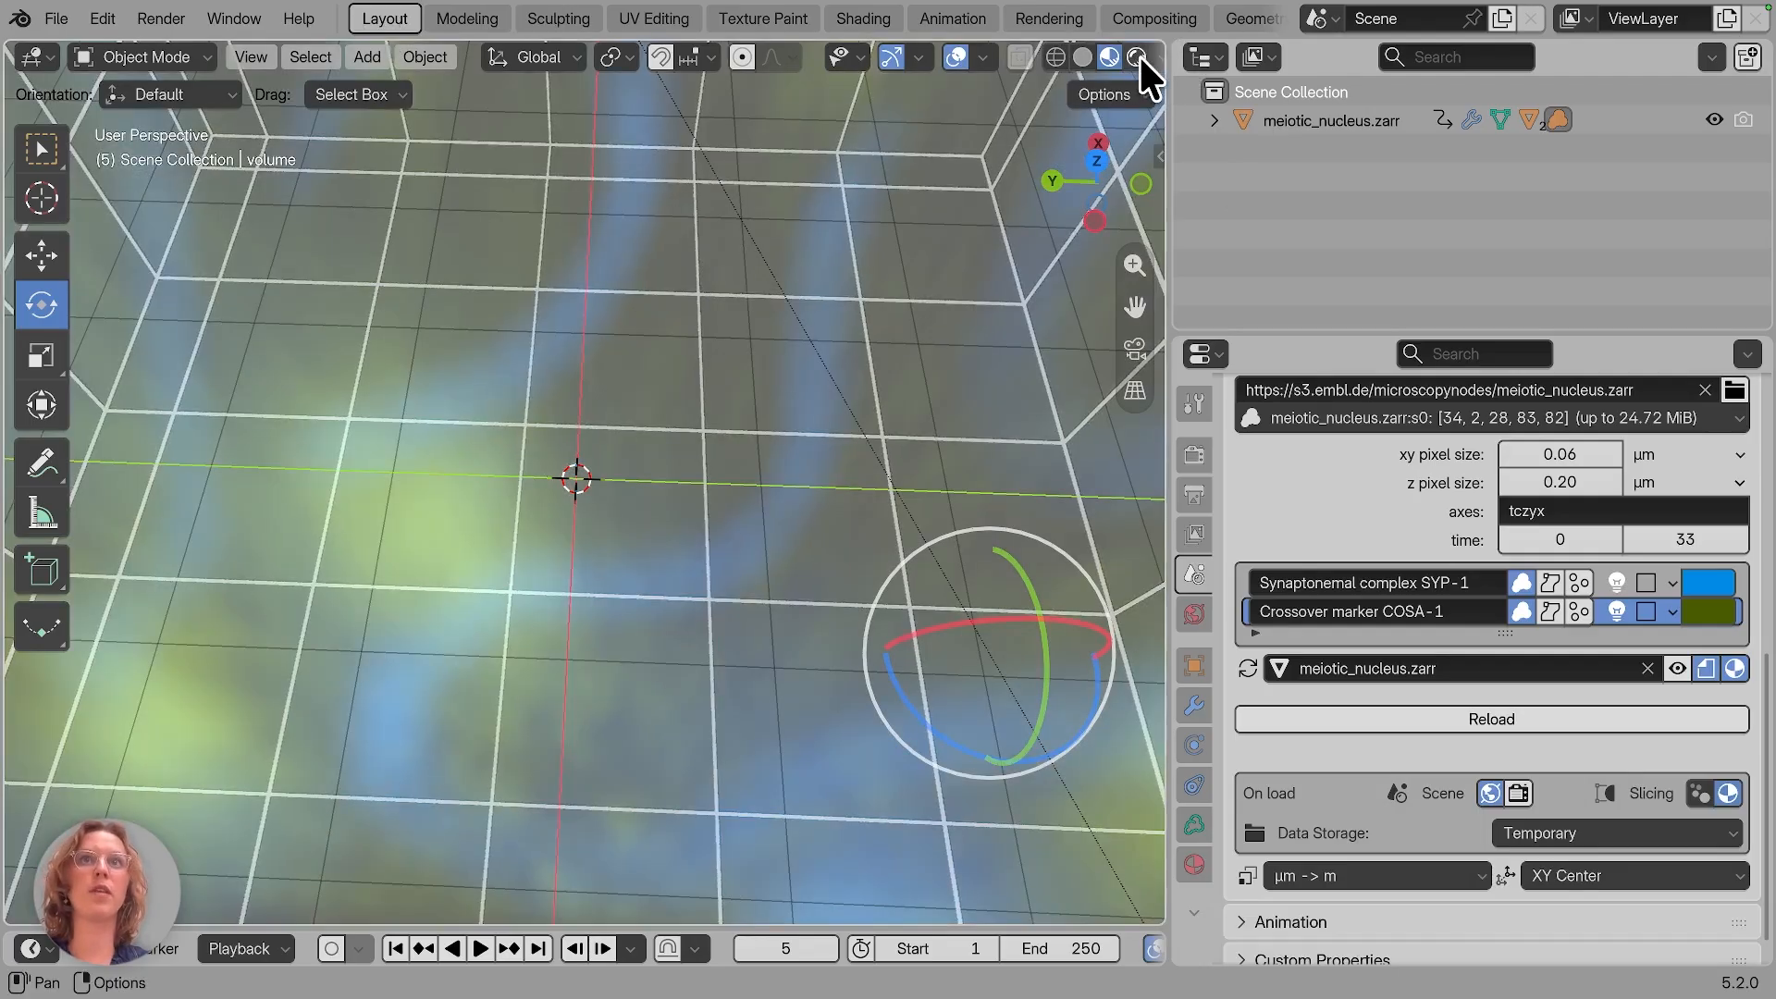
{"action": "scroll", "coordinate": [1140, 57], "scroll_direction": "down", "scroll_amount": 1}
{"action": "left_click", "coordinate": [1140, 56]}
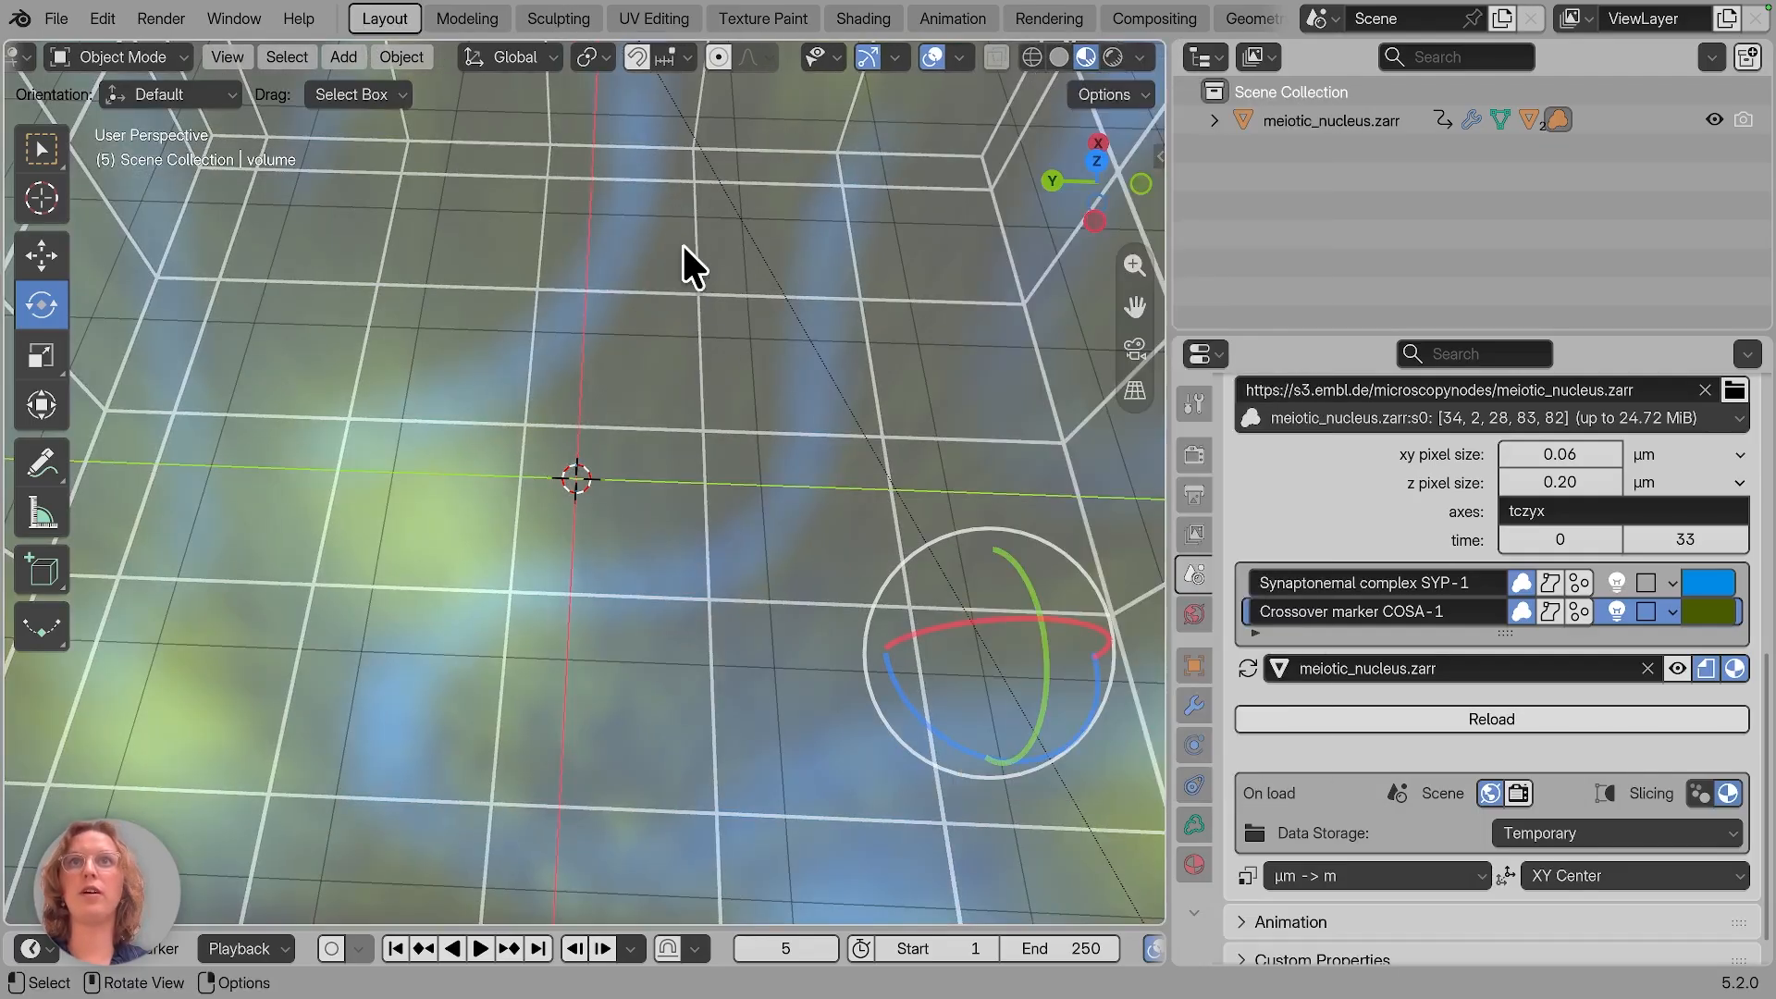
{"action": "scroll", "coordinate": [709, 327], "scroll_direction": "down", "scroll_amount": 8}
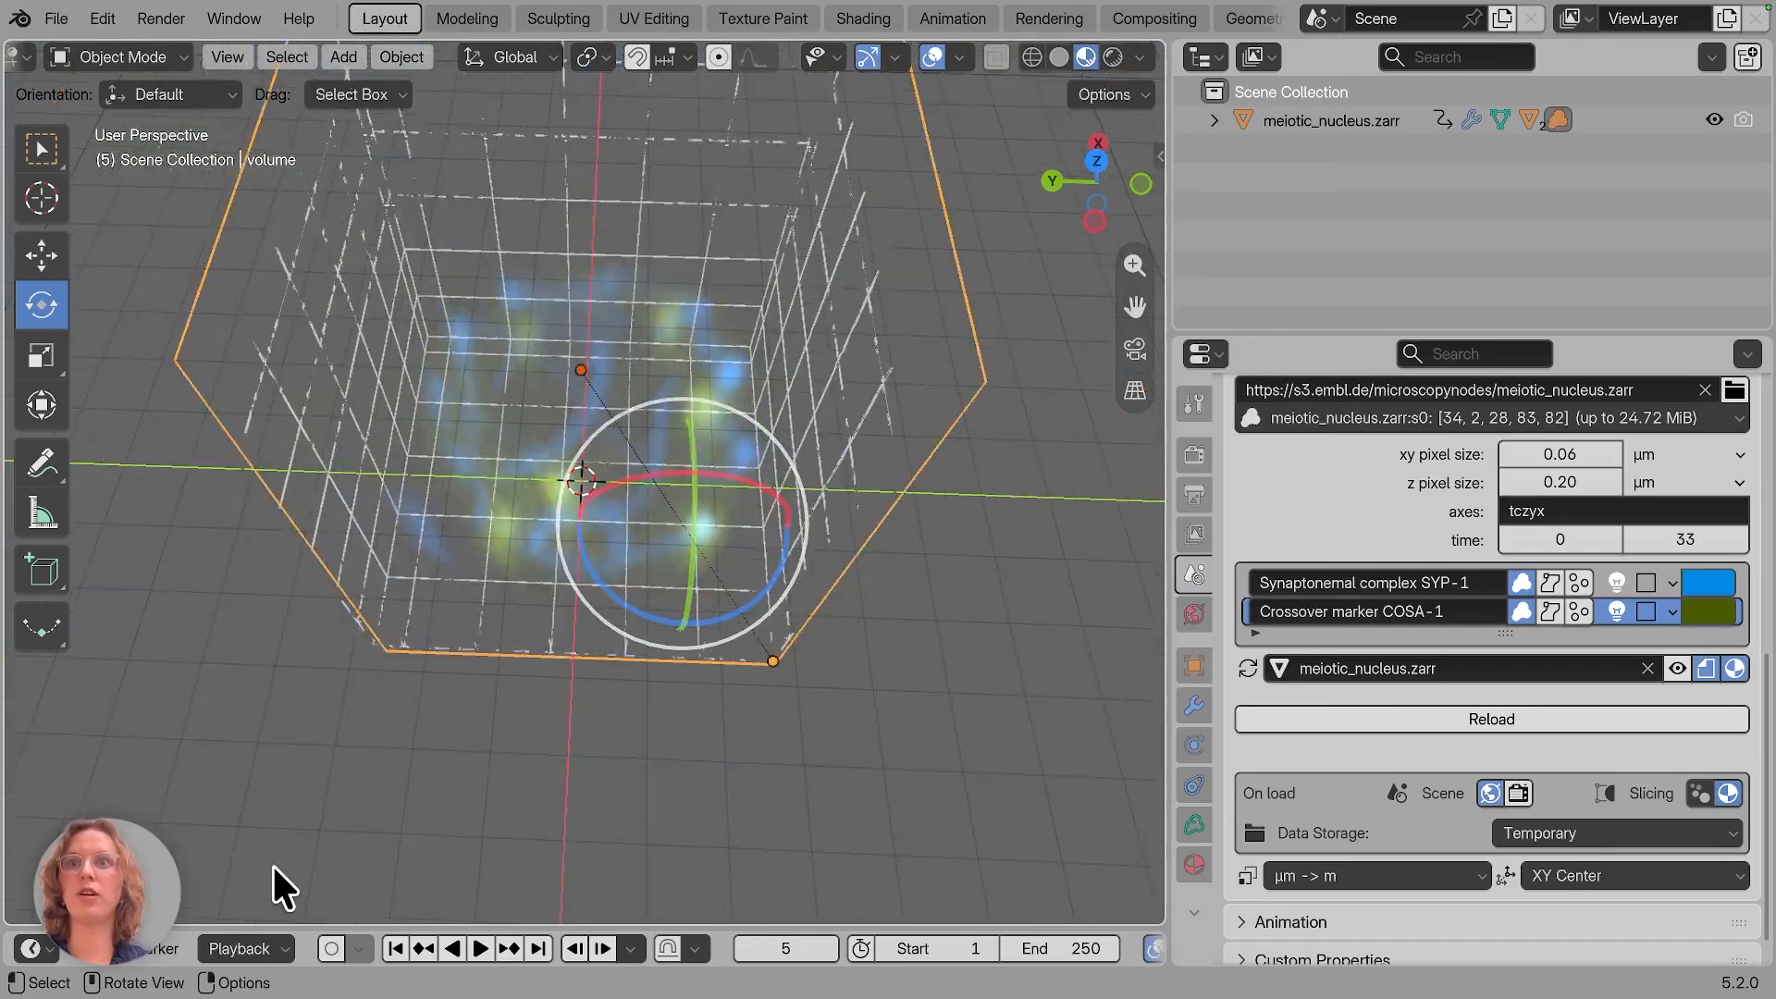
{"action": "left_click_drag", "start_coordinate": [271, 932], "coordinate": [277, 639]}
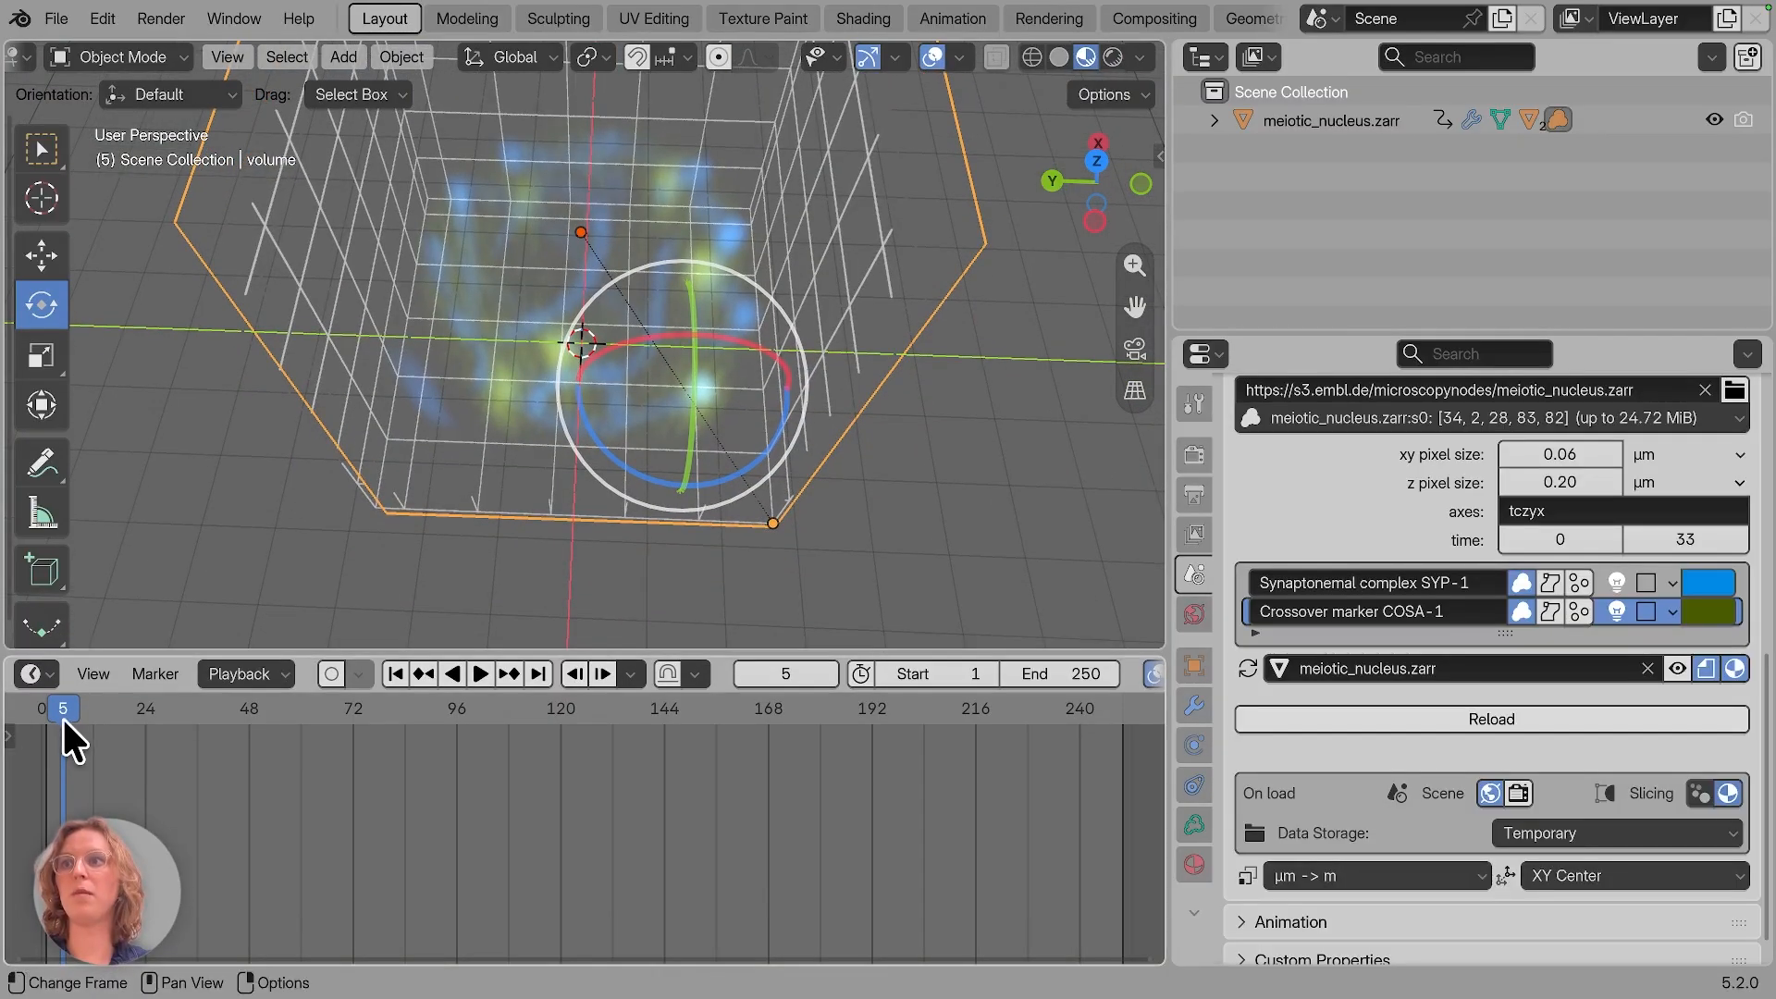
{"action": "left_click_drag", "start_coordinate": [67, 714], "coordinate": [269, 711]}
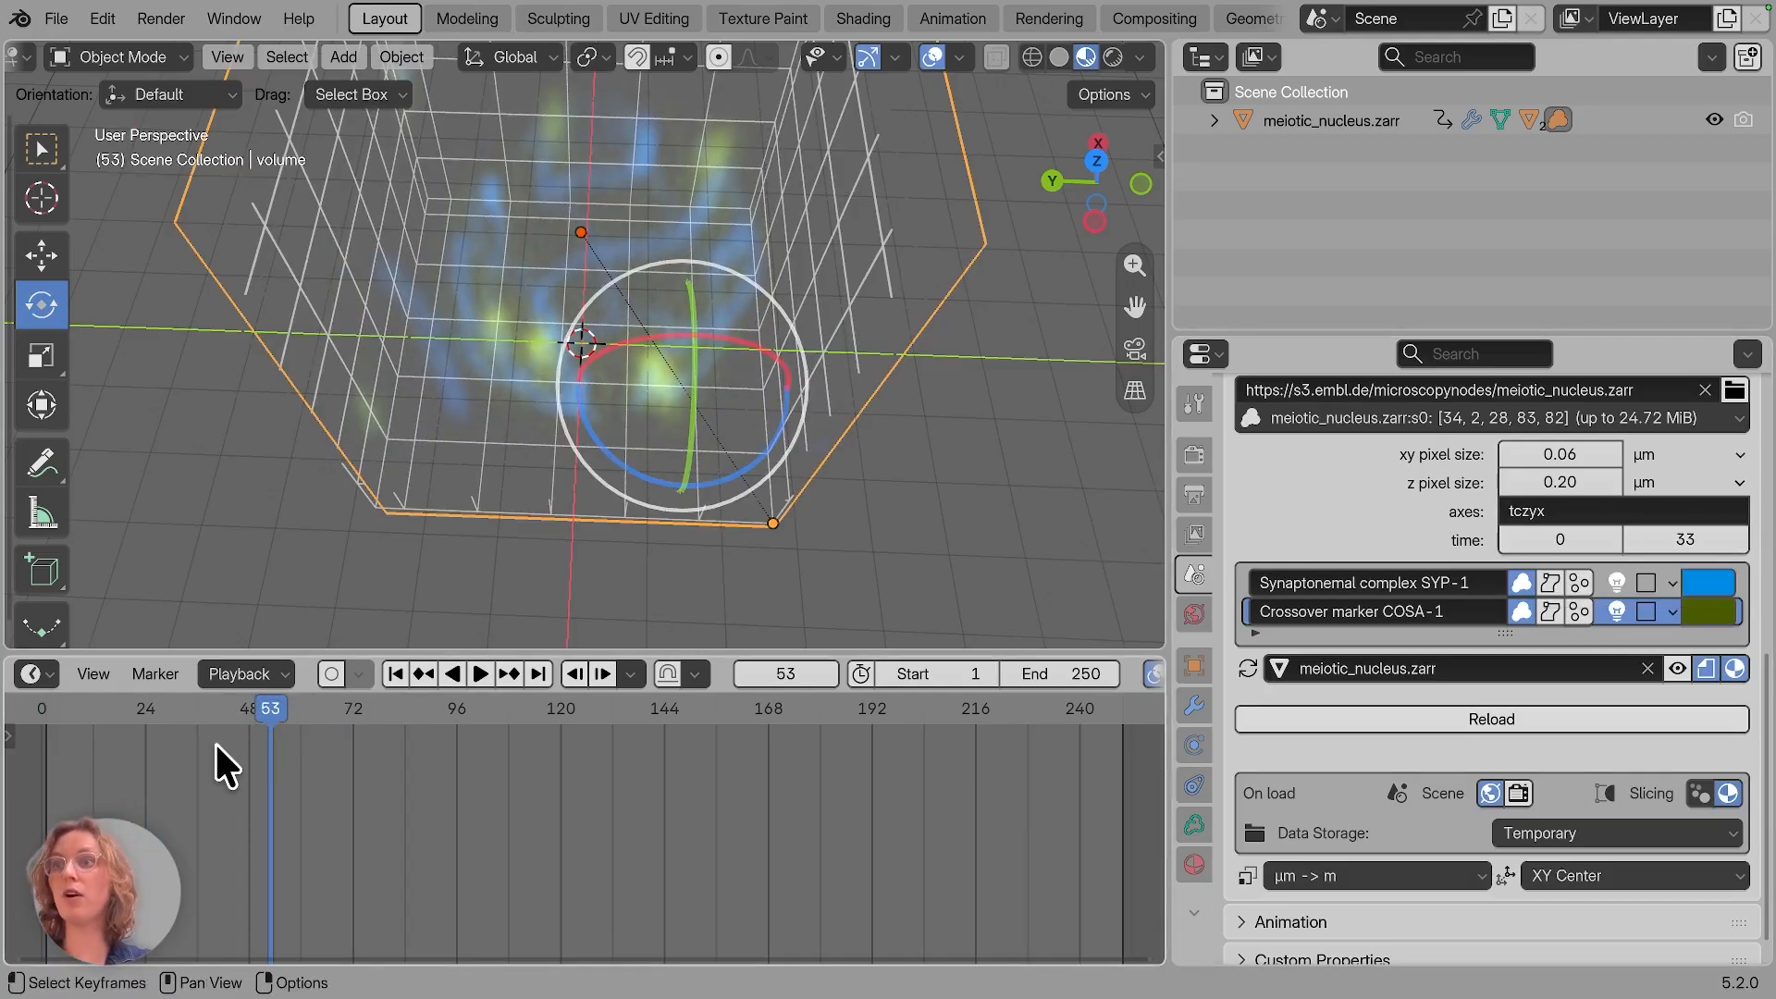
{"action": "left_click_drag", "start_coordinate": [269, 712], "coordinate": [100, 703]}
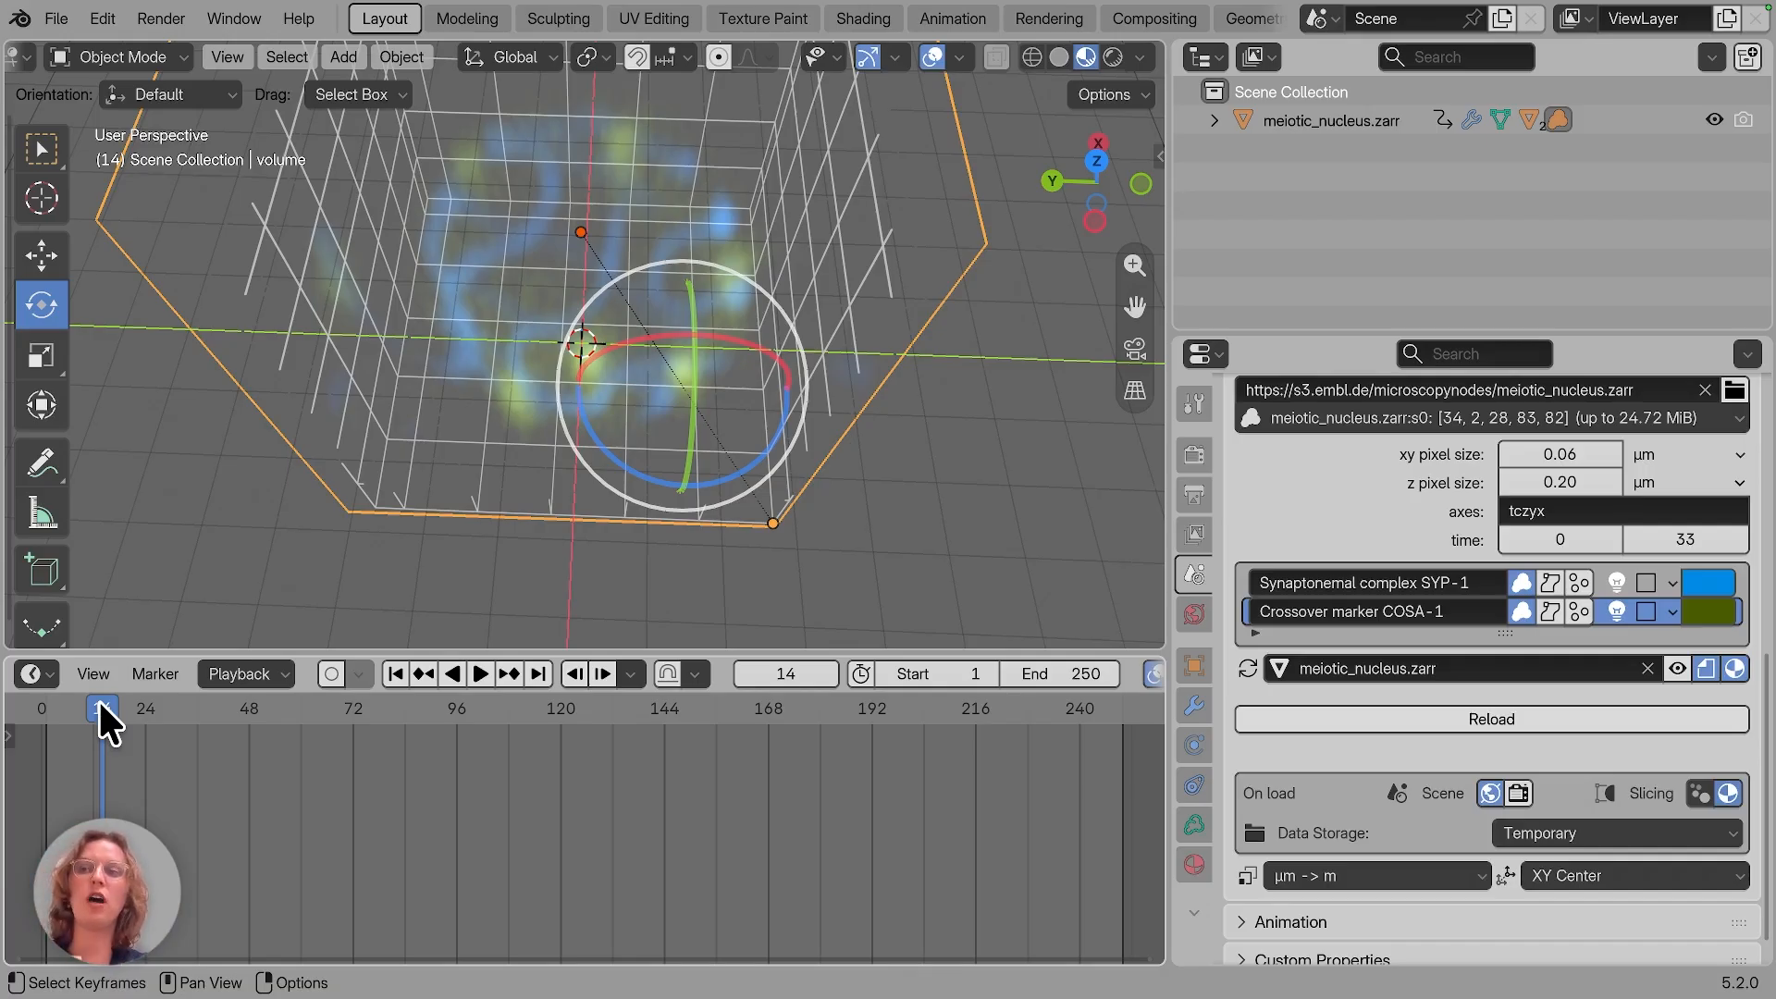
Step: Expand and select the meiotic_nucleus.zarr holder object, switch to the Select Box tool, and display the holder's Microscopy Nodes modifier
{"action": "left_click", "coordinate": [1214, 121]}
{"action": "left_click", "coordinate": [1390, 118]}
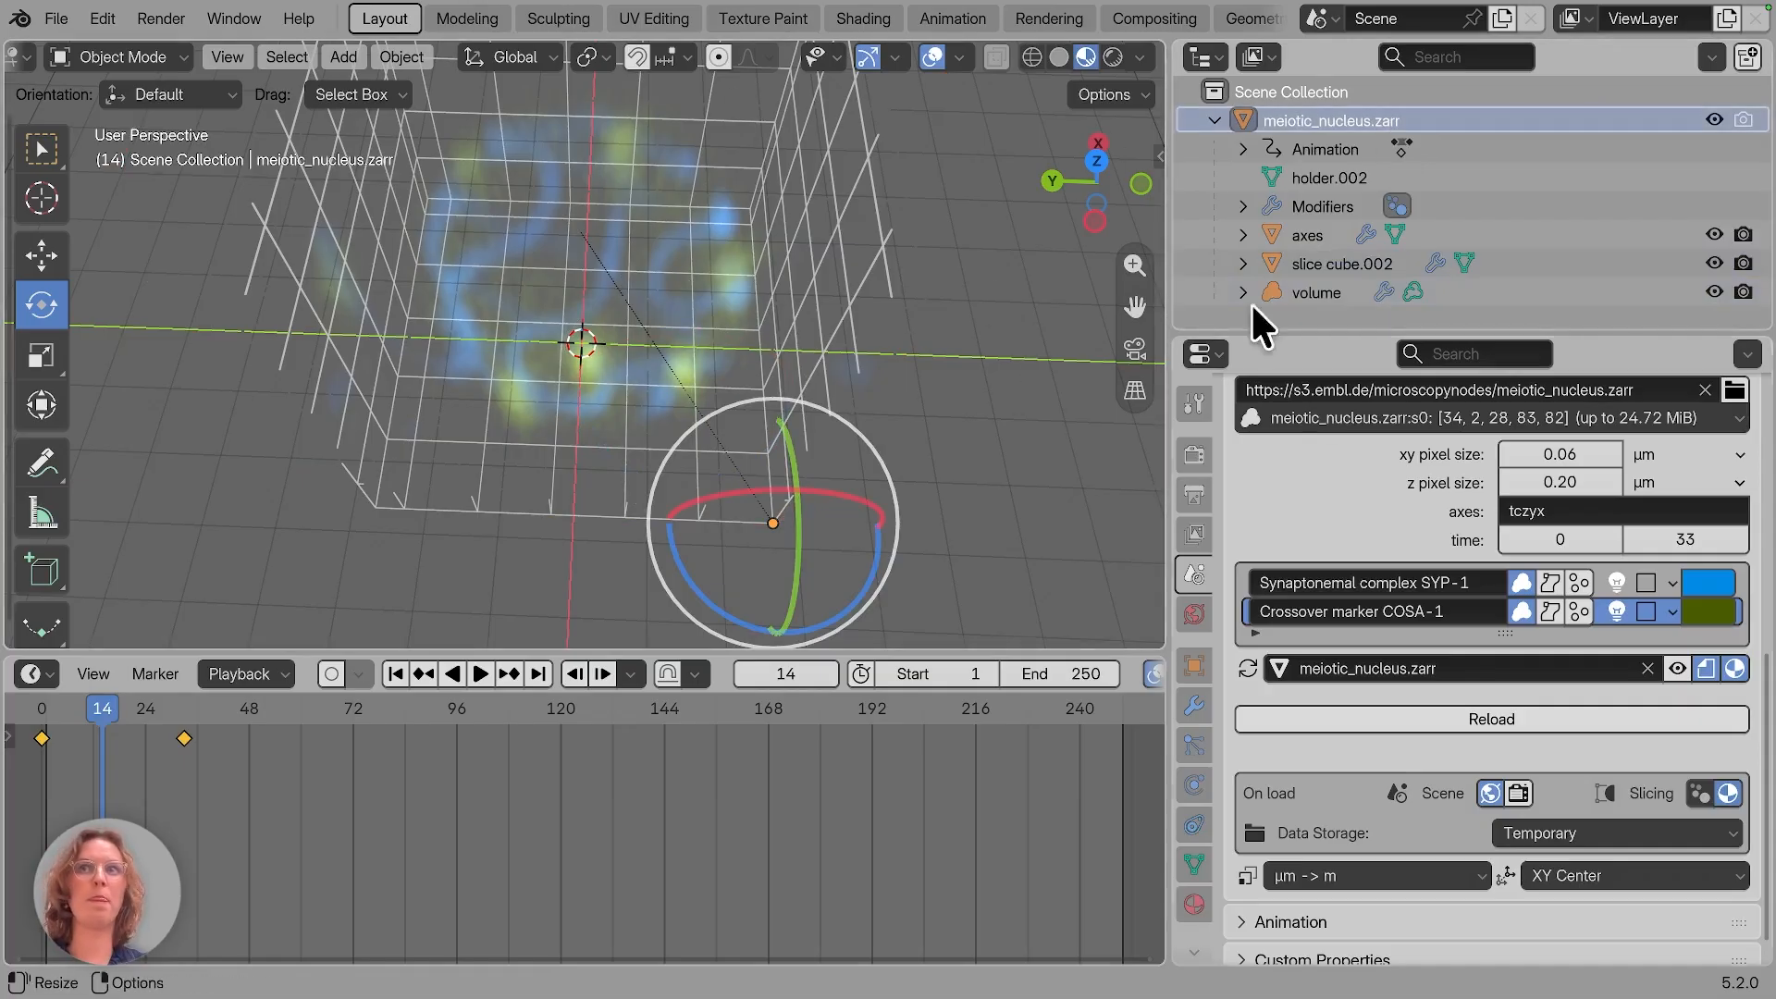
{"action": "left_click", "coordinate": [44, 150]}
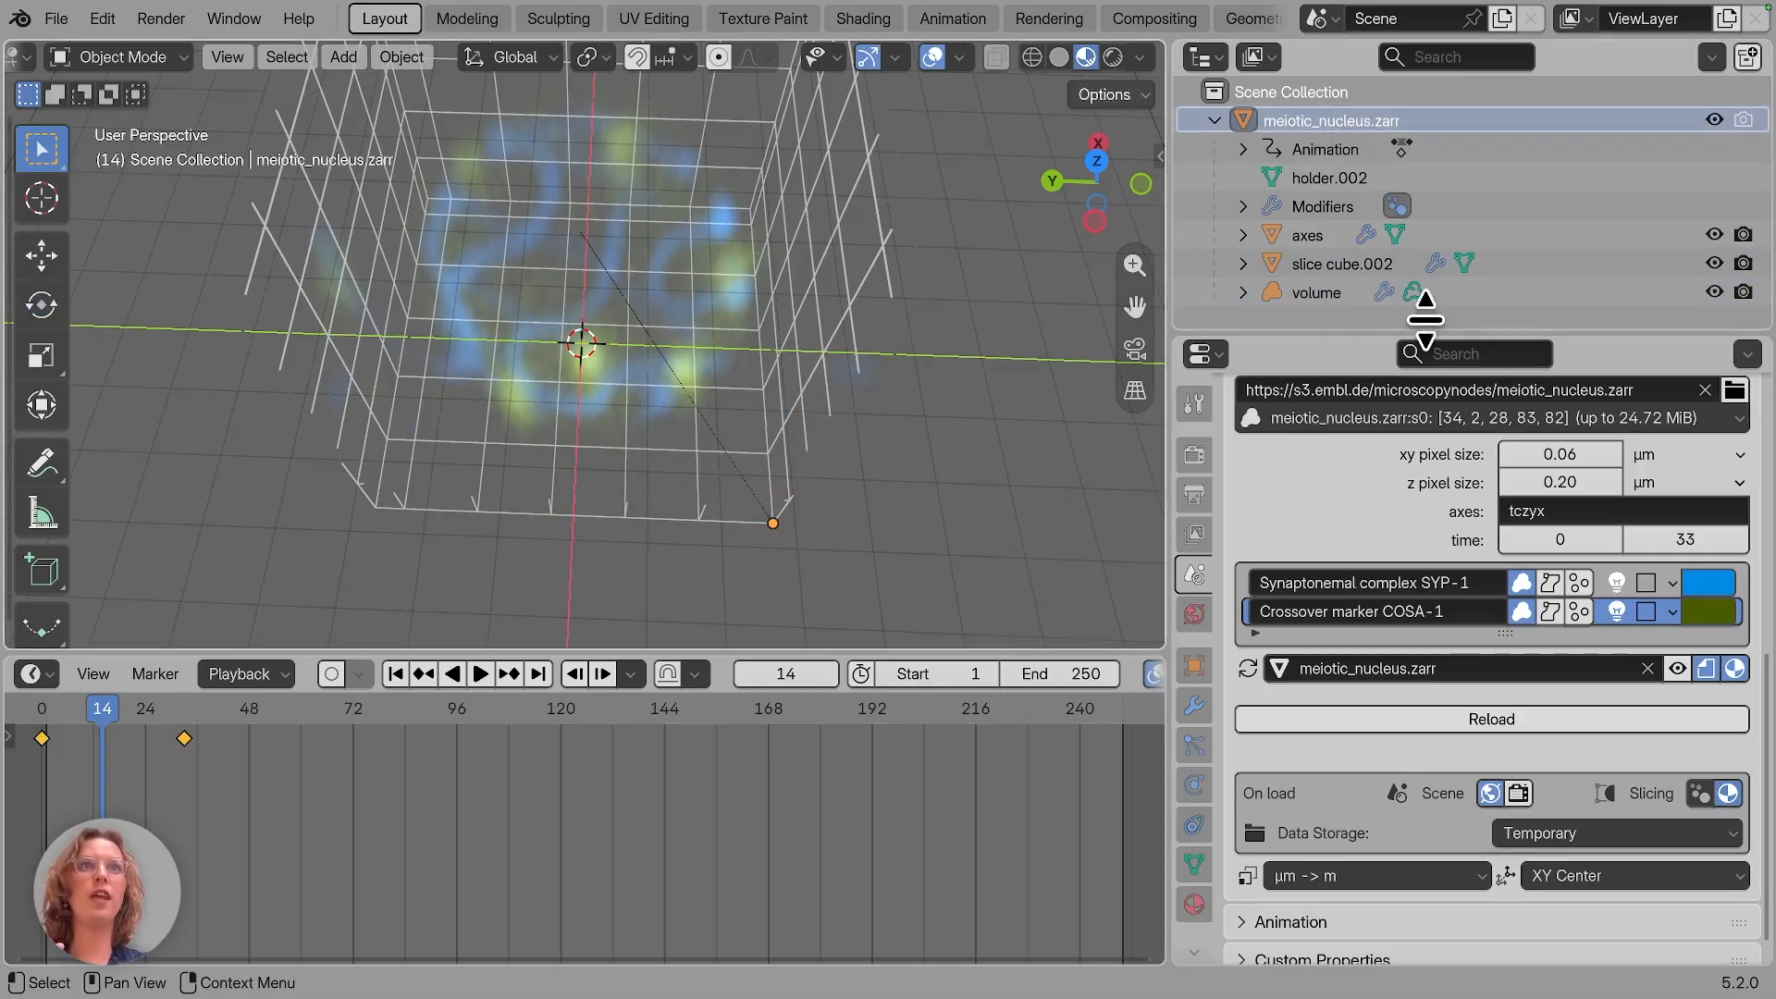
{"action": "left_click", "coordinate": [1197, 706]}
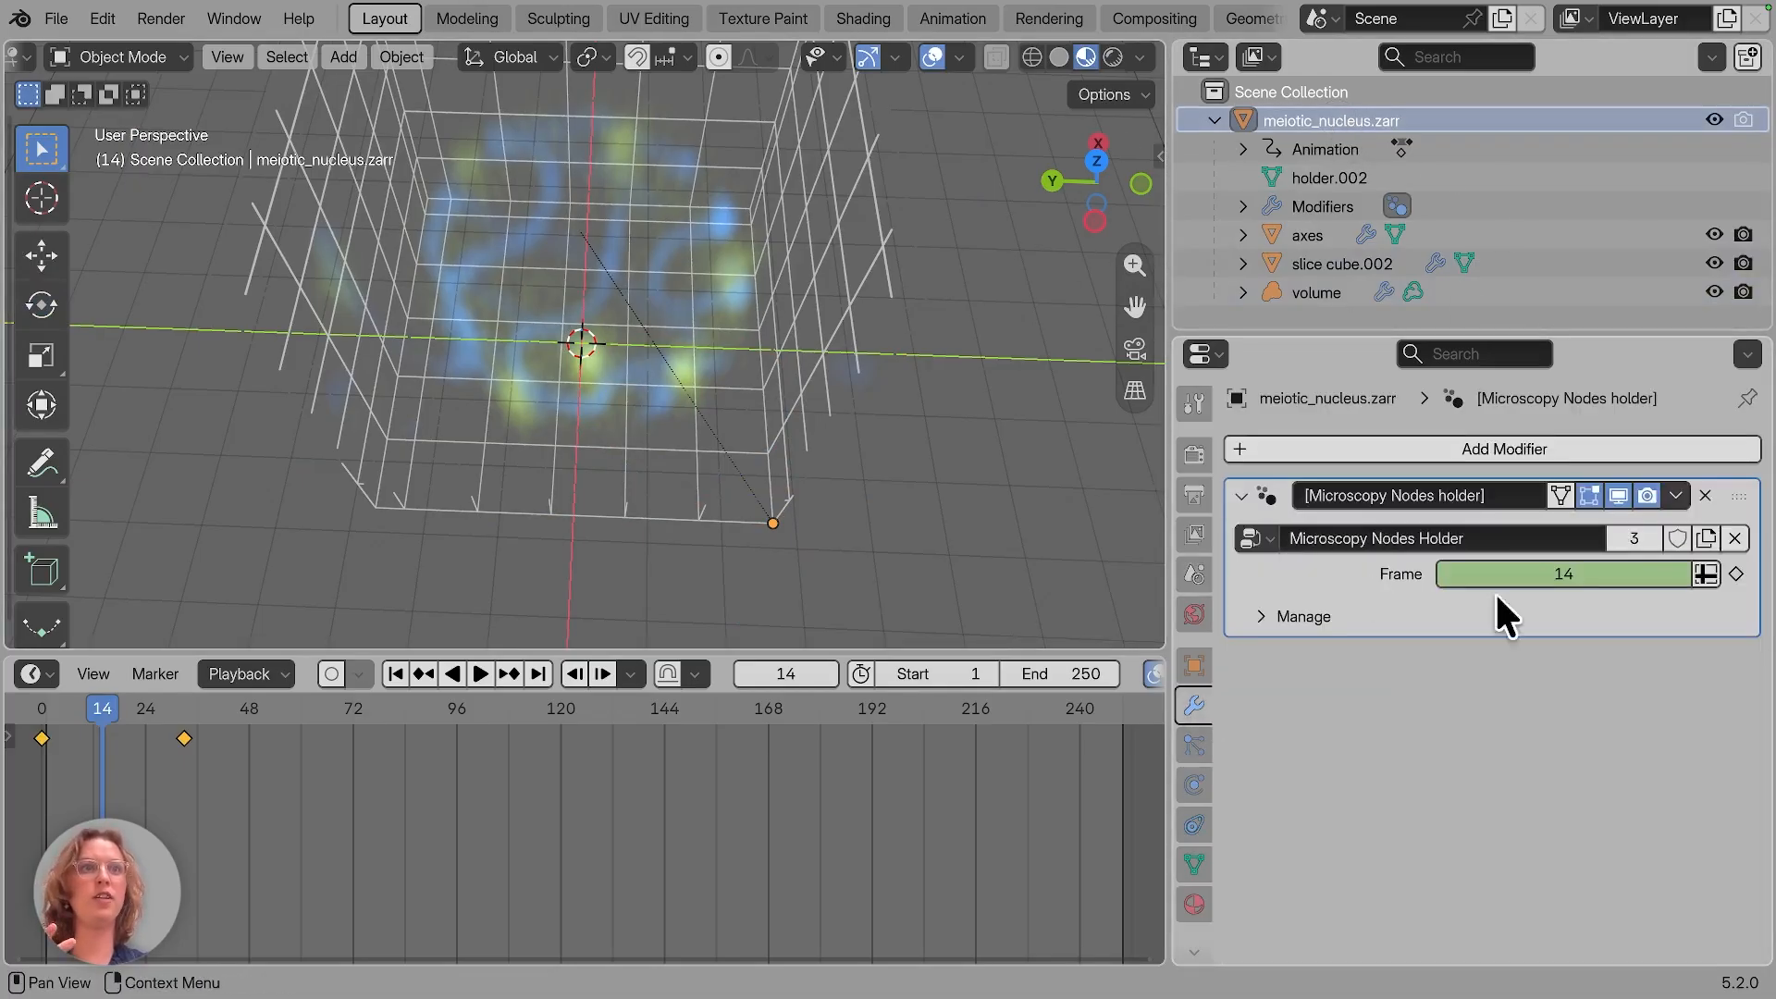
Step: Try overriding the holder modifier's animated Frame value with 0, and undo the change
{"action": "mouse_move", "coordinate": [1552, 579]}
{"action": "left_mouse_down"}
{"action": "mouse_move", "coordinate": [1567, 574]}
{"action": "mouse_move", "coordinate": [1517, 573]}
{"action": "mouse_move", "coordinate": [1543, 573]}
{"action": "left_mouse_up"}
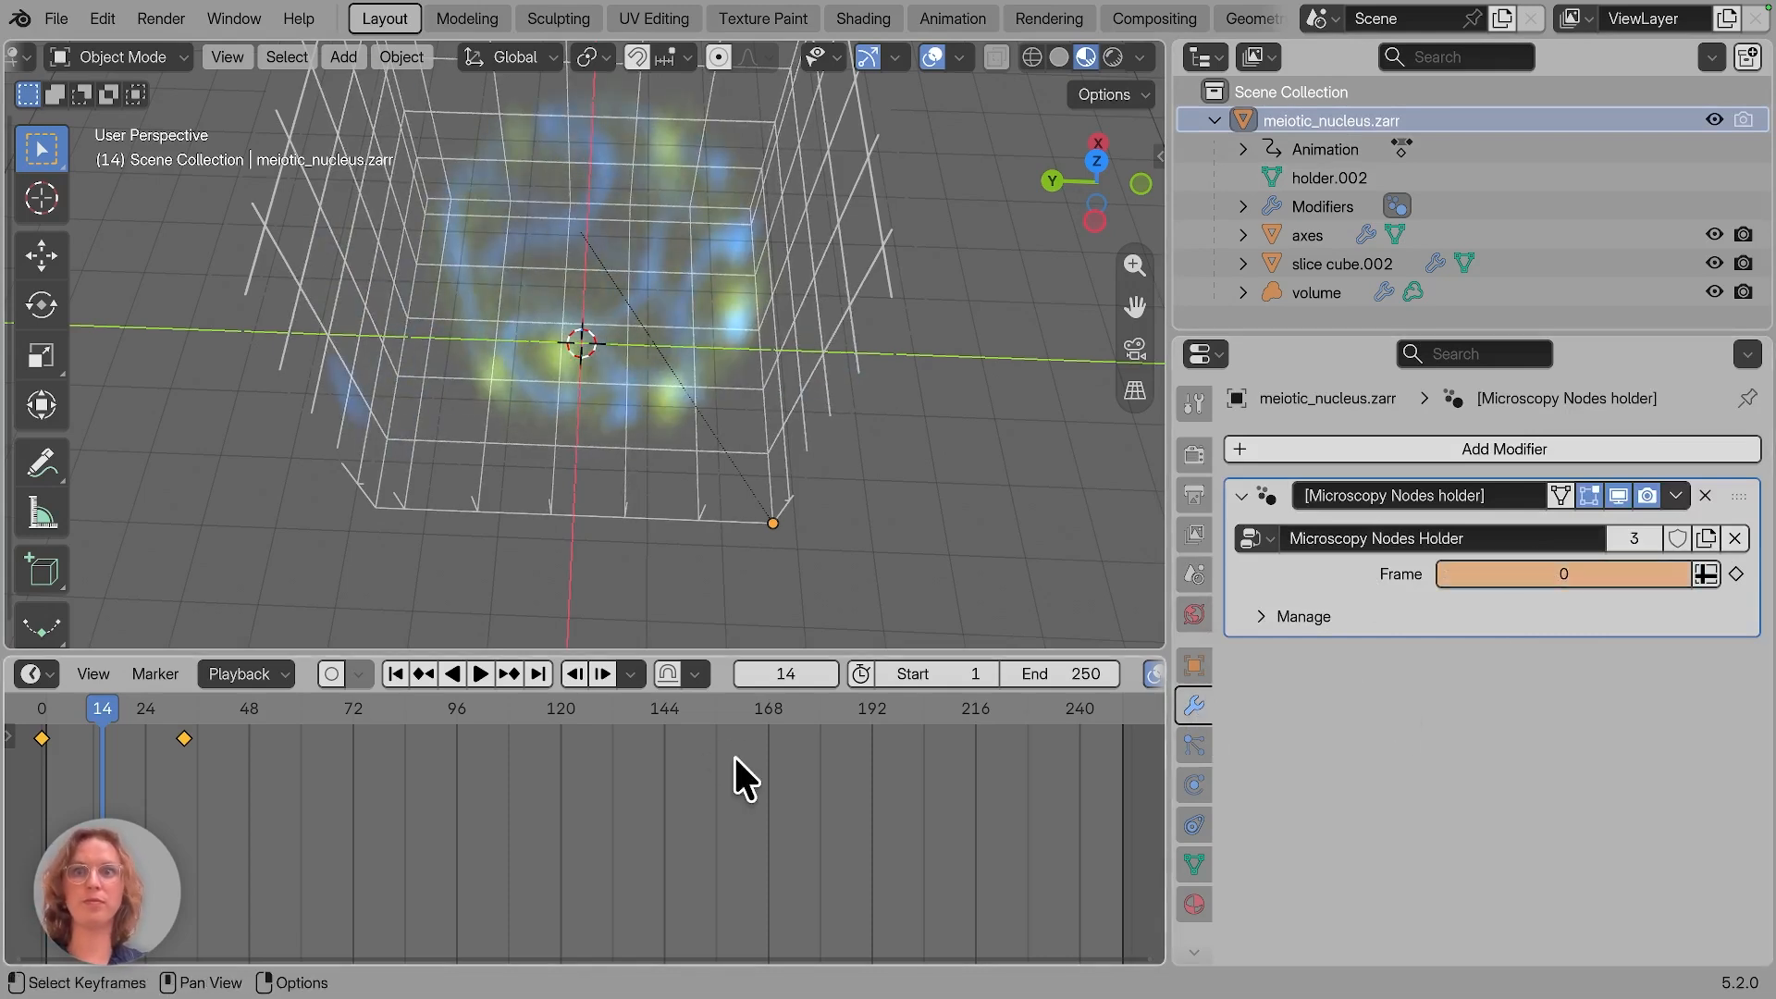
{"action": "key", "text": "ctrl+z"}
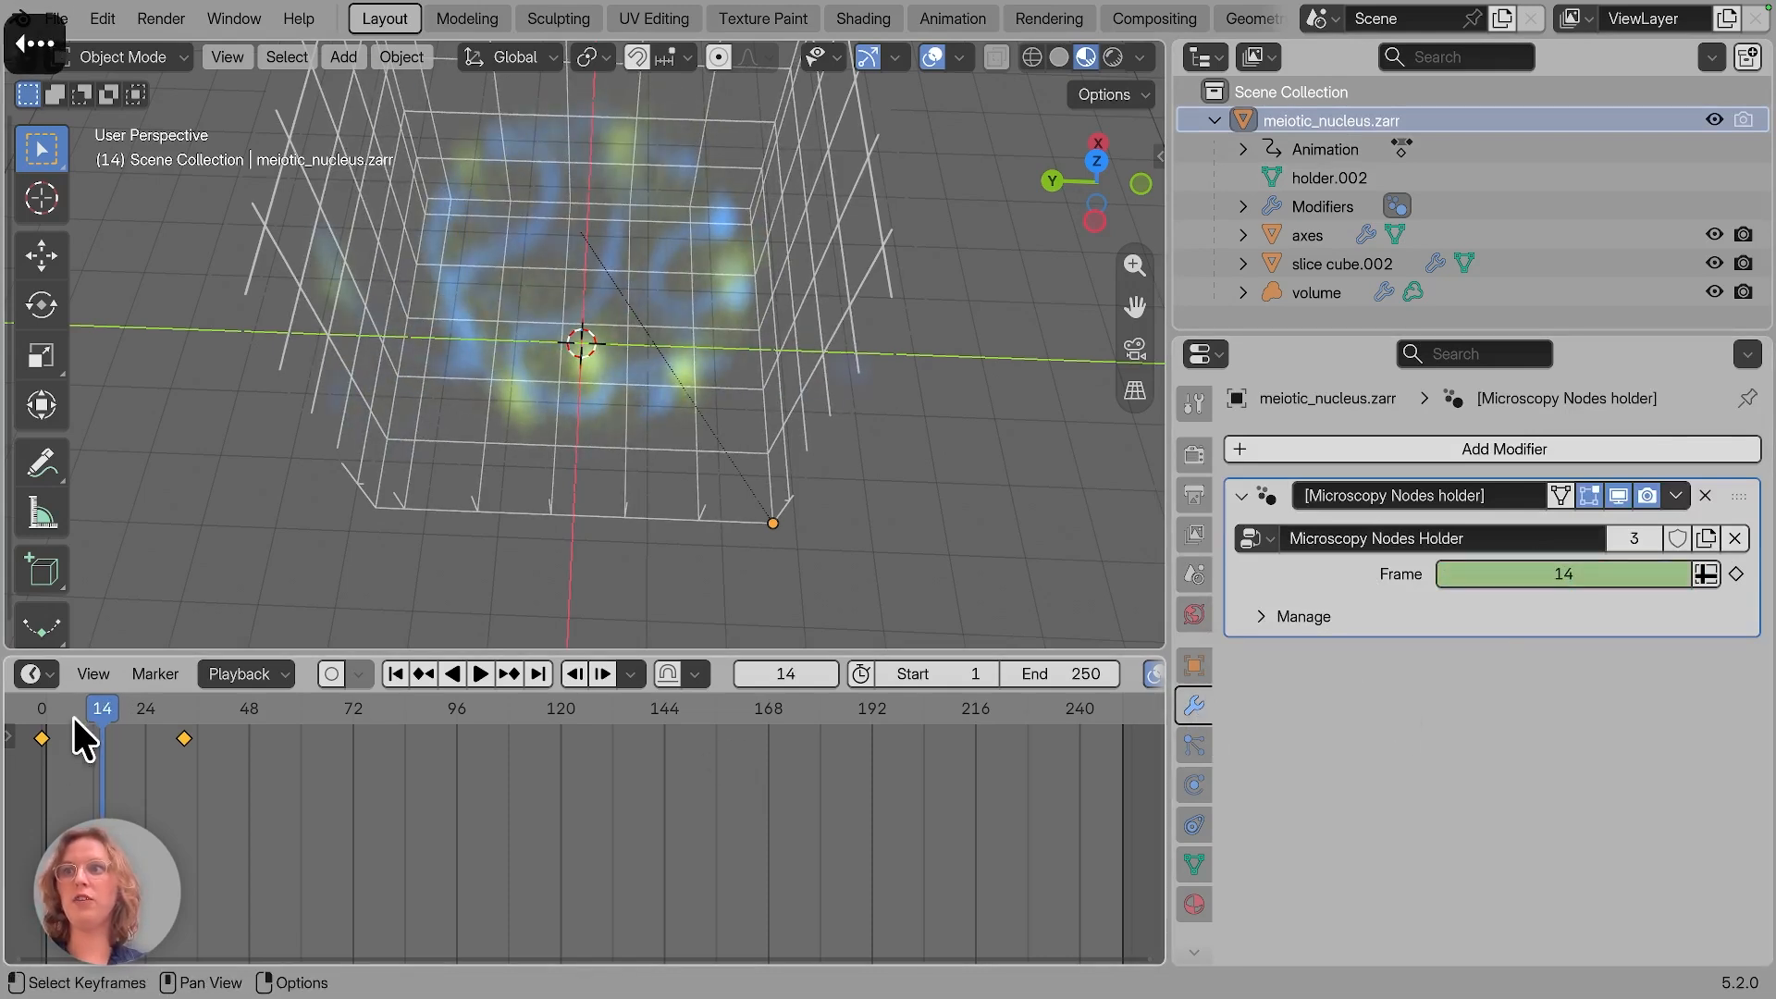
Step: Scrub the timeline between the holder's keyframes at frames 0 and 33 to examine how the modifier's Frame value follows
{"action": "left_click_drag", "start_coordinate": [81, 707], "coordinate": [172, 710]}
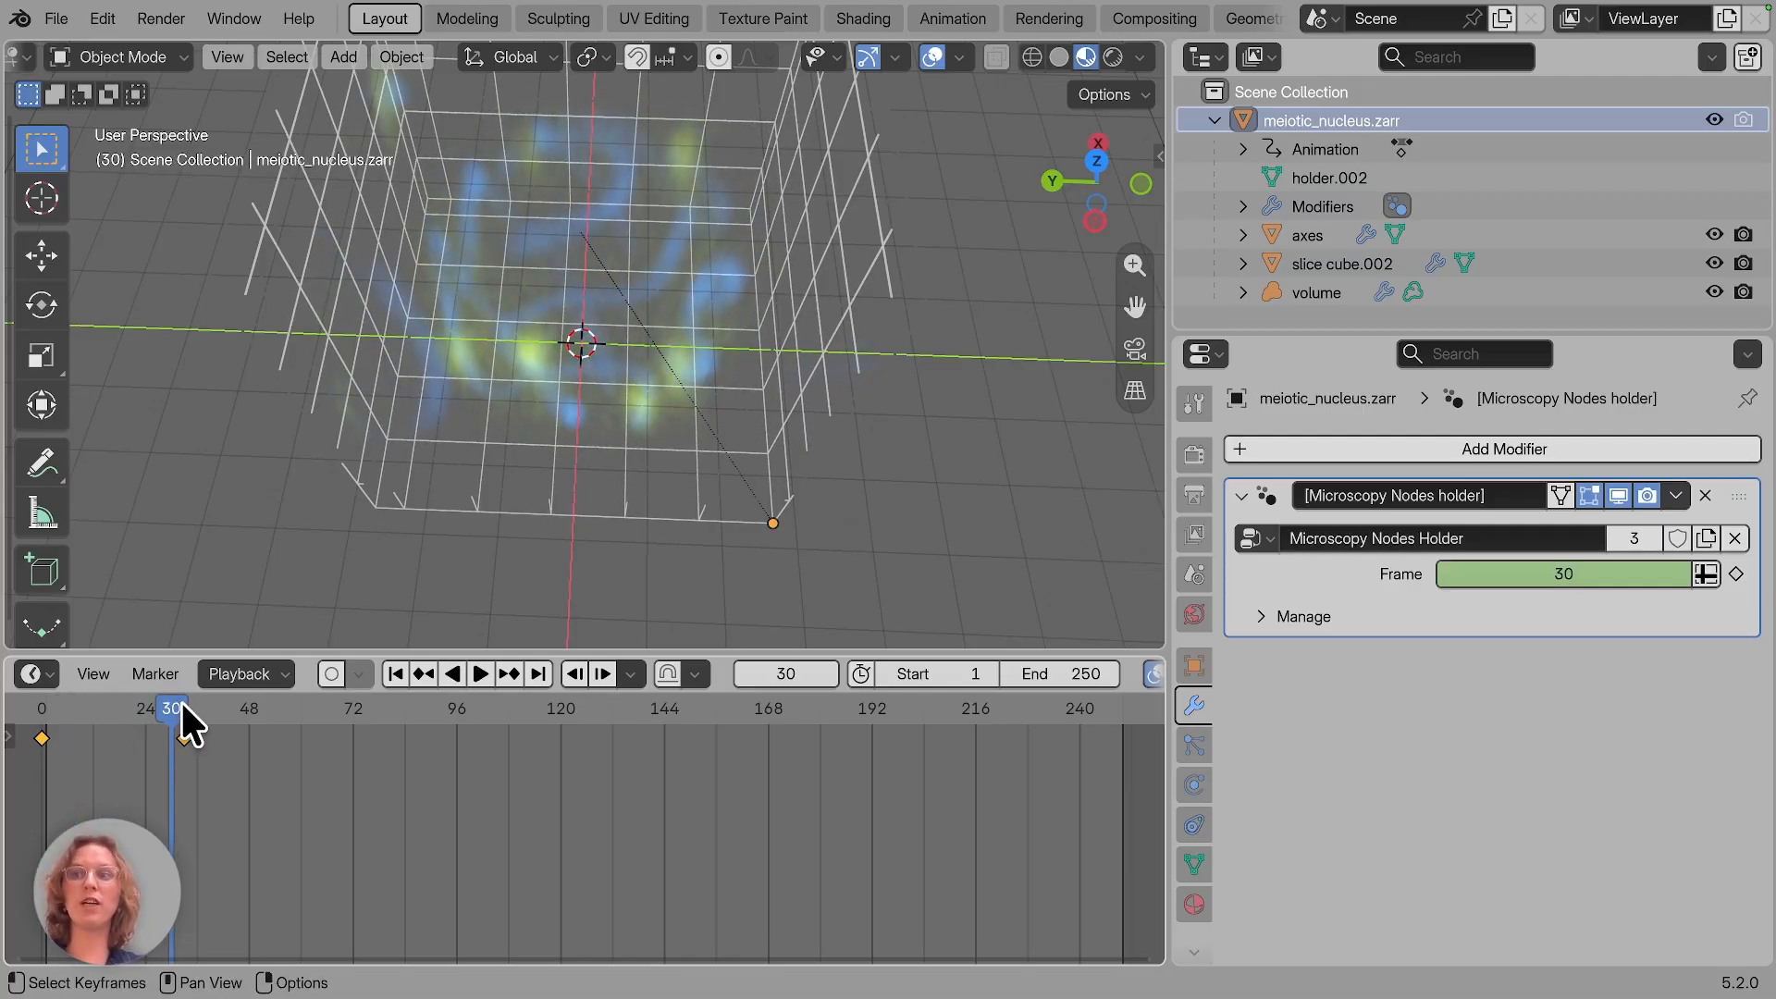
{"action": "key", "text": "space"}
{"action": "left_click_drag", "start_coordinate": [174, 706], "coordinate": [39, 705]}
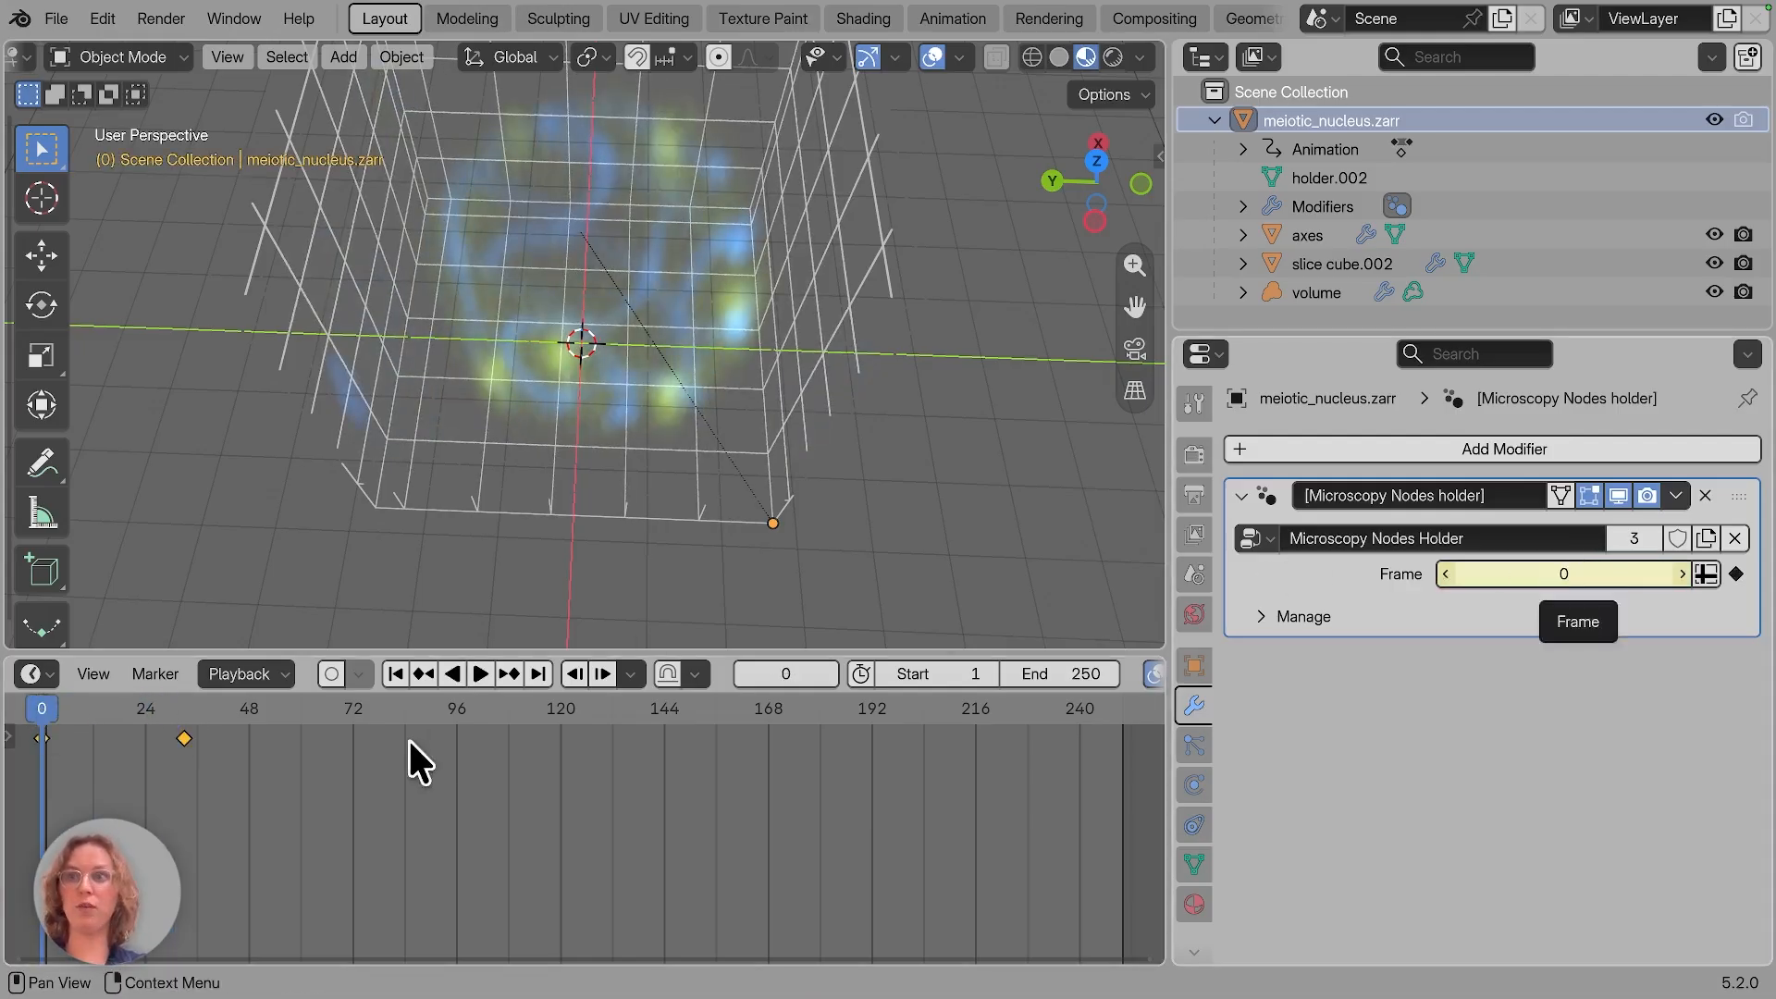
{"action": "left_click", "coordinate": [182, 707]}
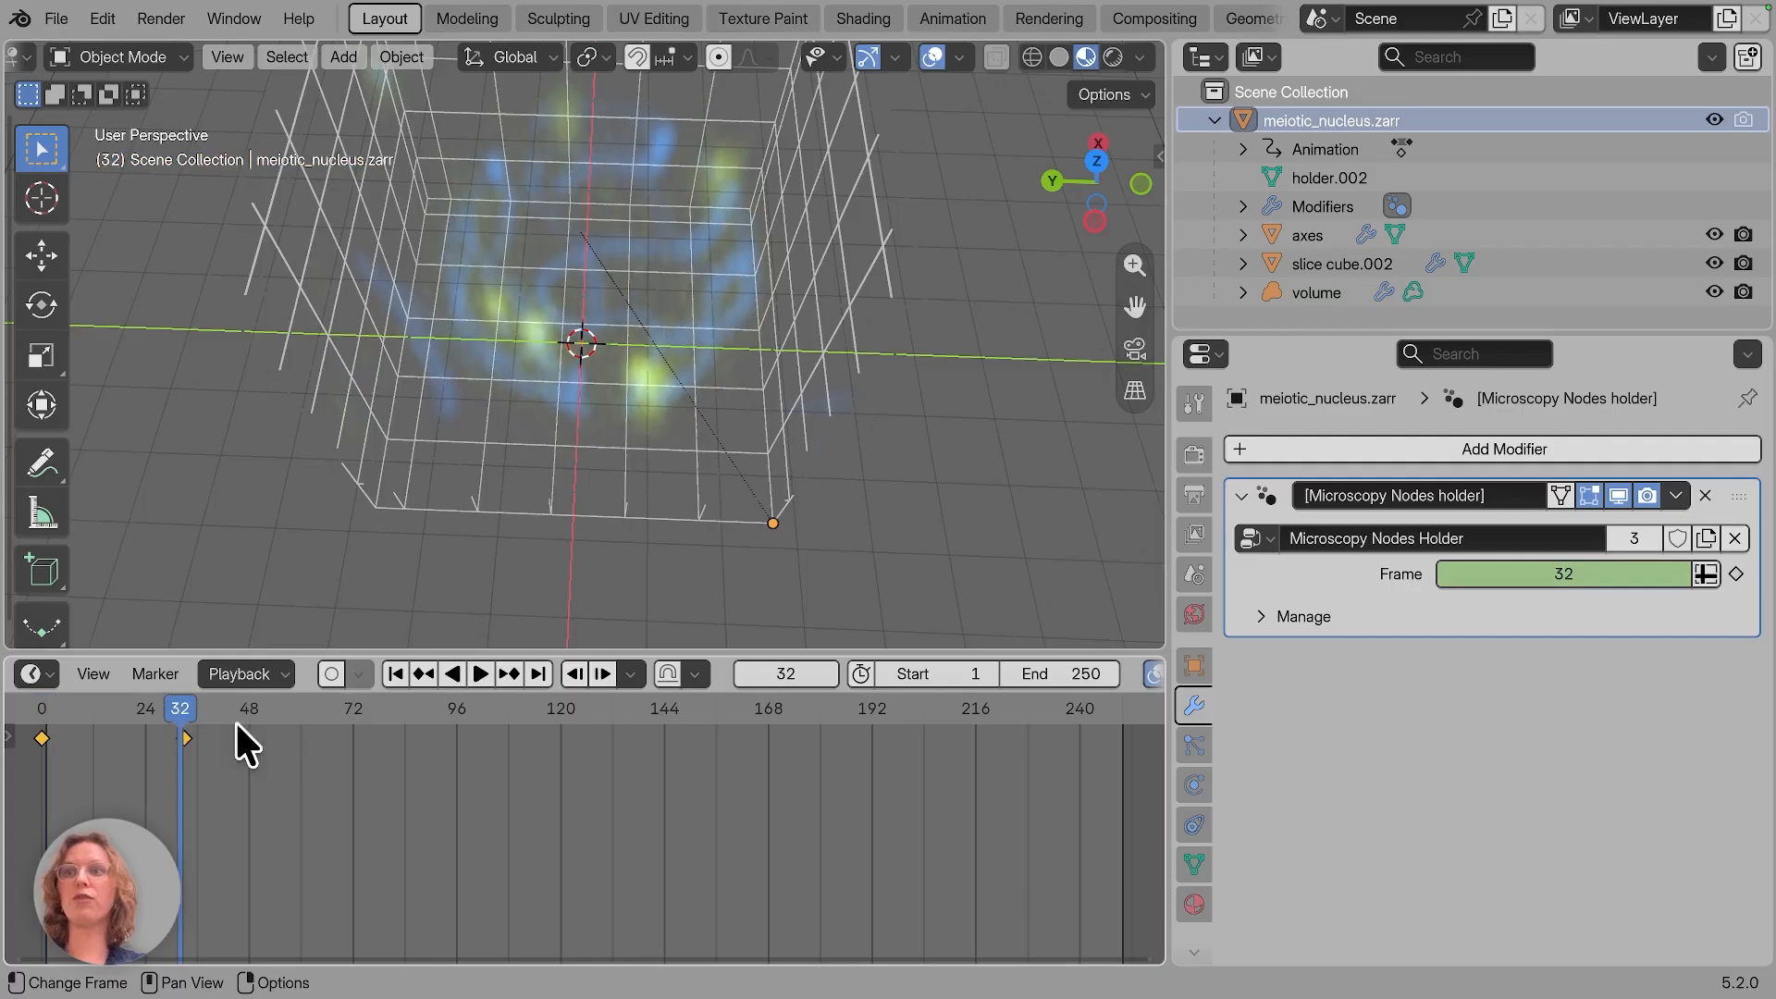
{"action": "left_click_drag", "start_coordinate": [180, 714], "coordinate": [184, 714]}
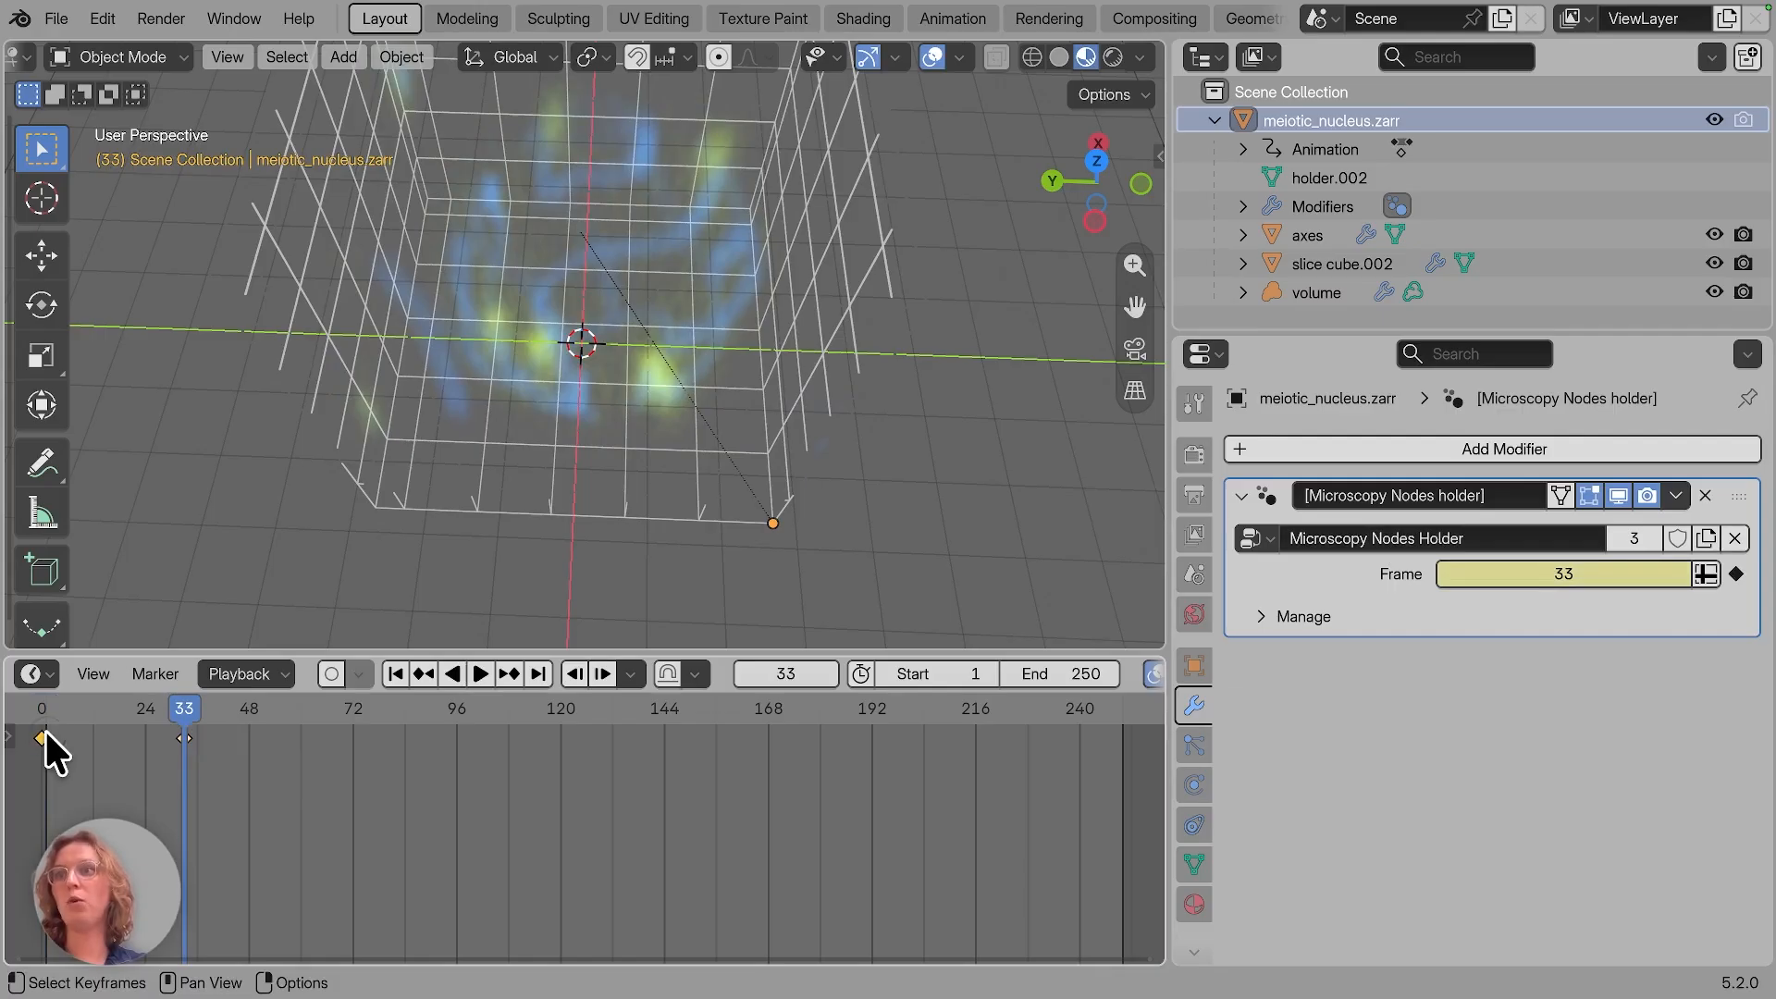
Step: Select both of the holder's keyframes, move them together to about frames 47 and 80, and play the animation
{"action": "left_click_drag", "start_coordinate": [236, 779], "coordinate": [19, 717]}
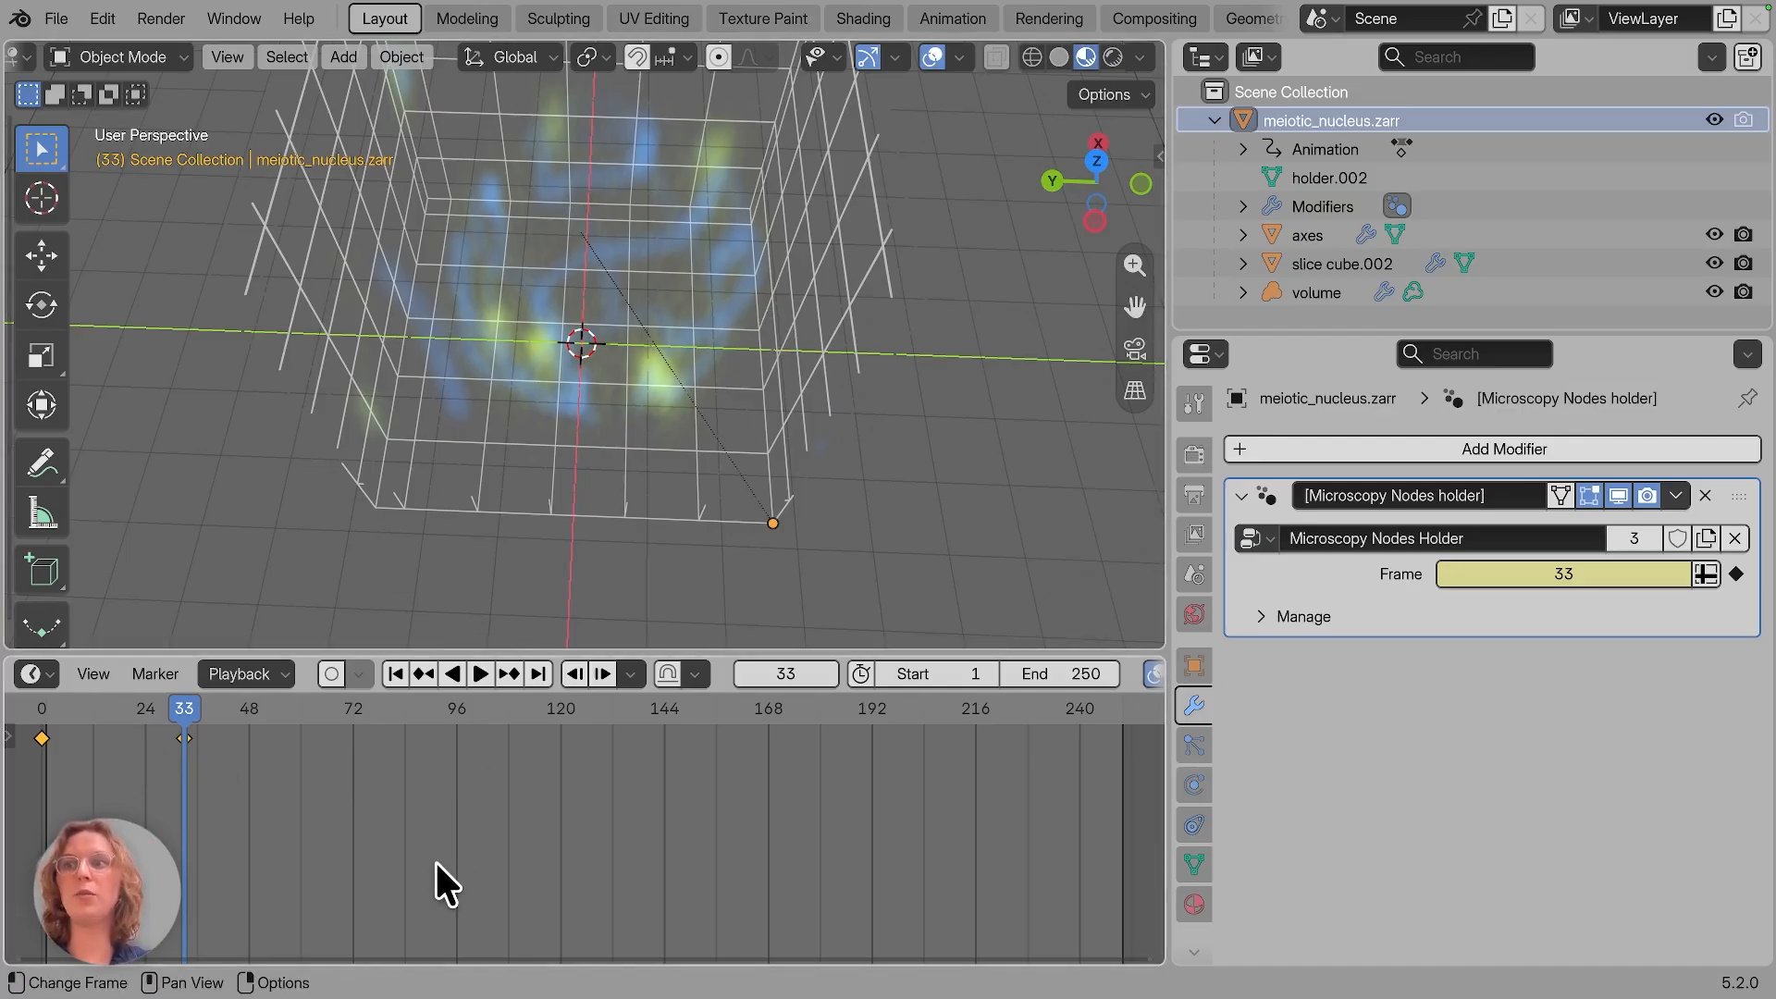
{"action": "key", "text": "g"}
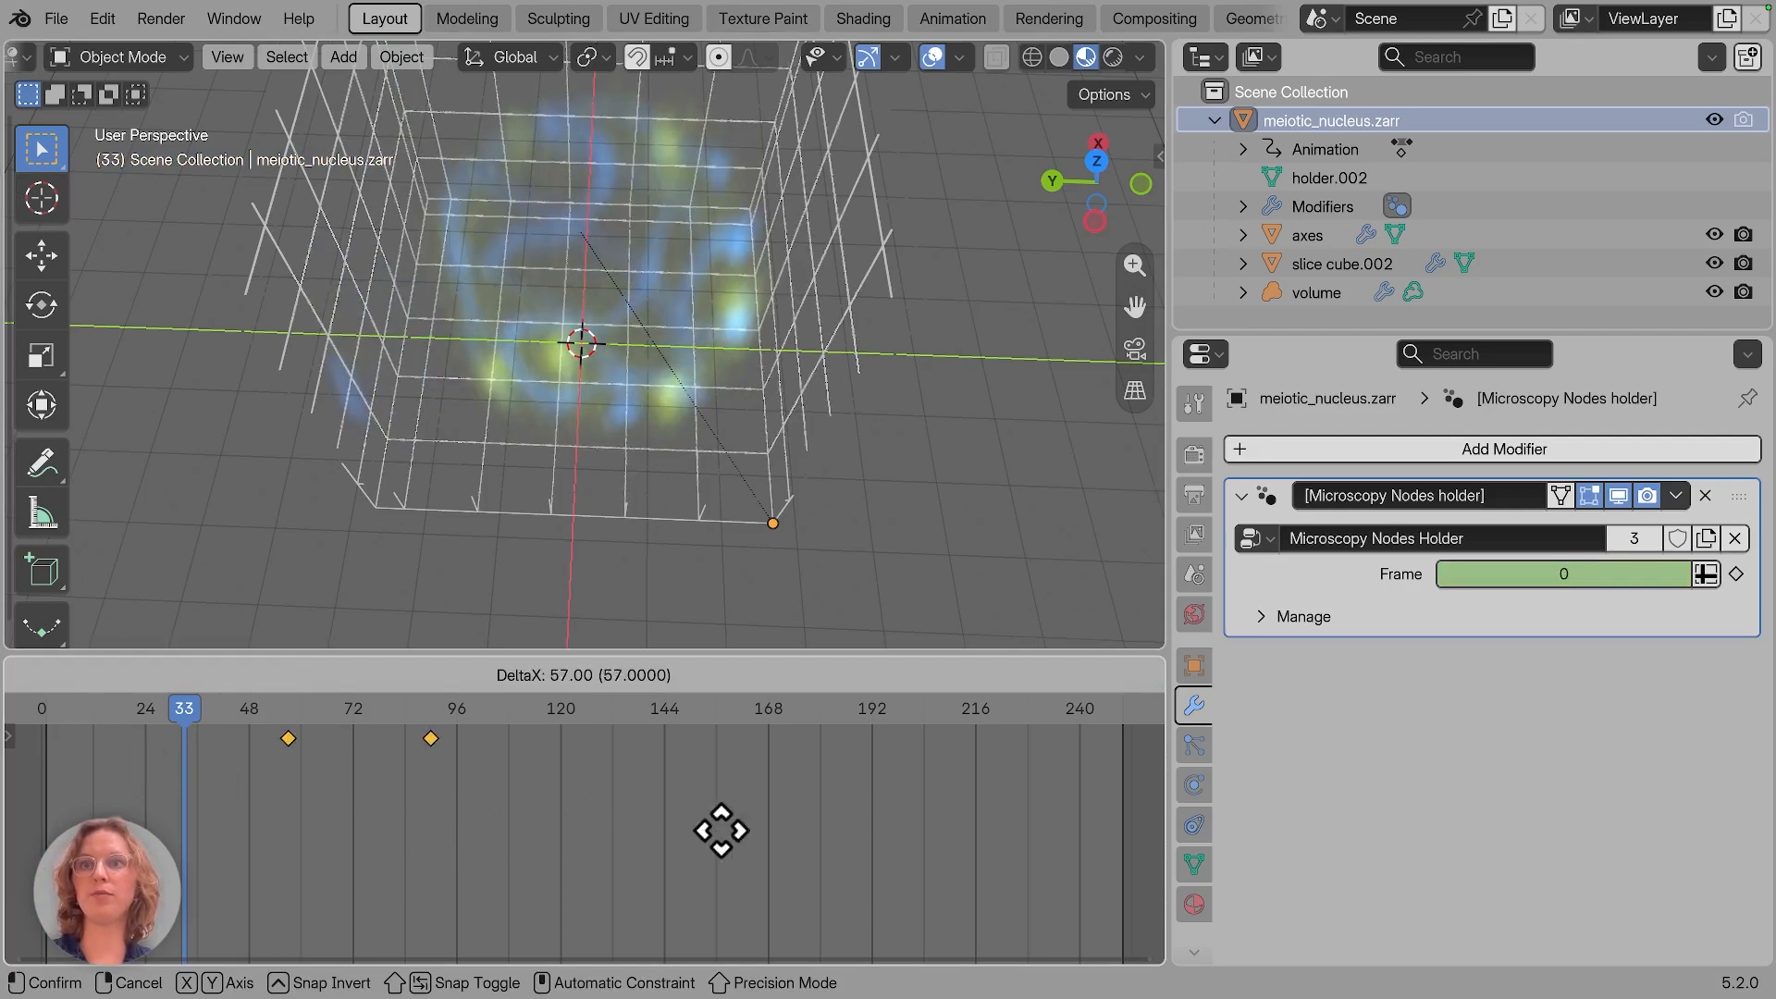
{"action": "left_click", "coordinate": [595, 829]}
{"action": "key", "text": "space"}
{"action": "left_click", "coordinate": [200, 710]}
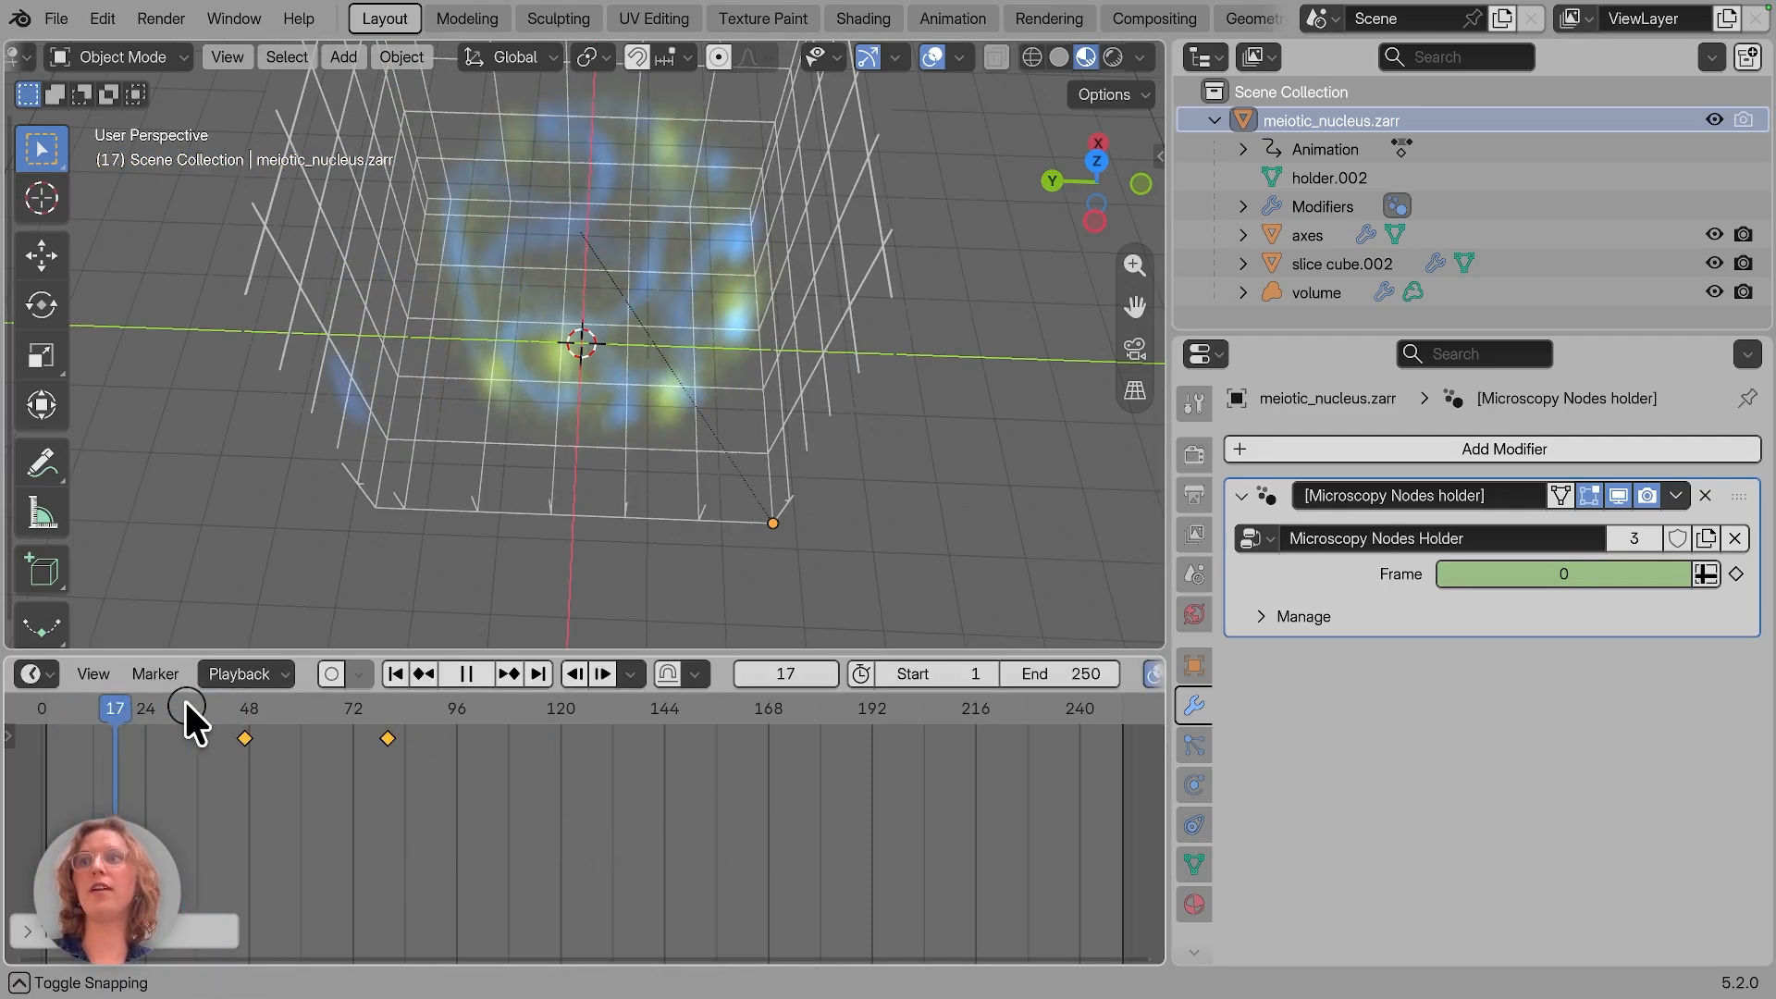
Step: Scale the selected keyframes around frame 68 so they span about frames 15 to 98, and scrub back to frame 12
{"action": "left_click_drag", "start_coordinate": [225, 705], "coordinate": [335, 717]}
{"action": "key", "text": "s"}
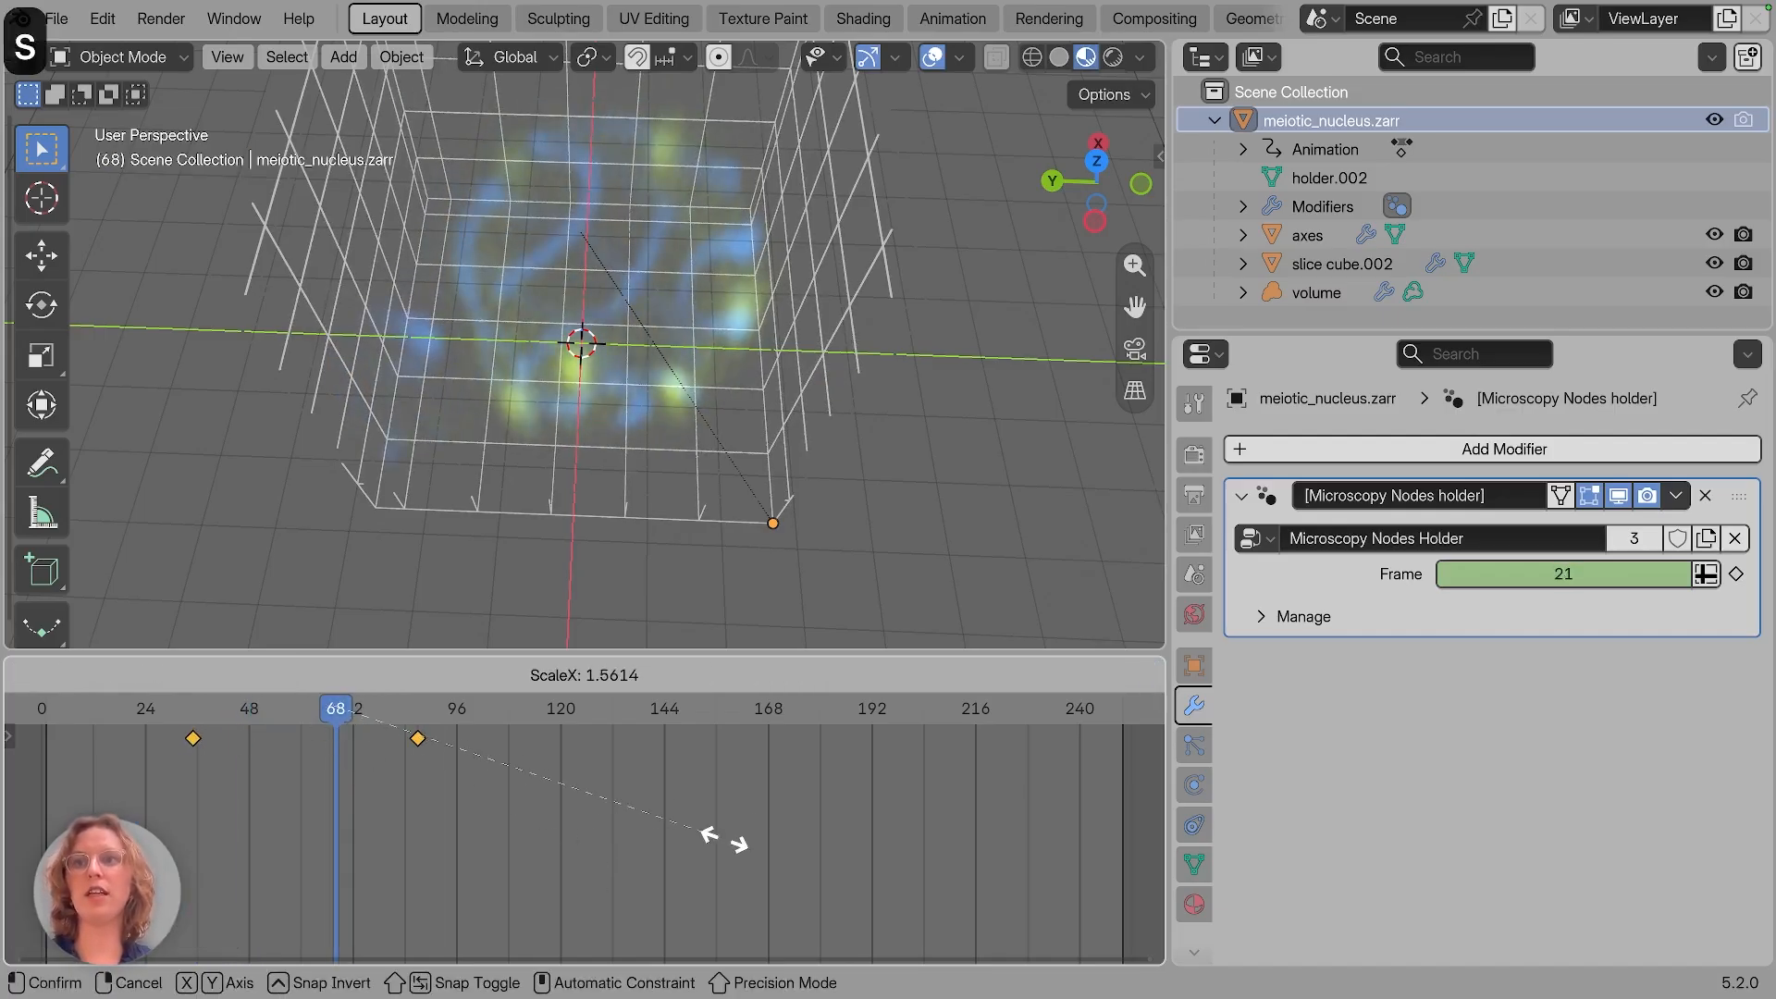
{"action": "left_click", "coordinate": [956, 809]}
{"action": "left_click_drag", "start_coordinate": [391, 716], "coordinate": [91, 731]}
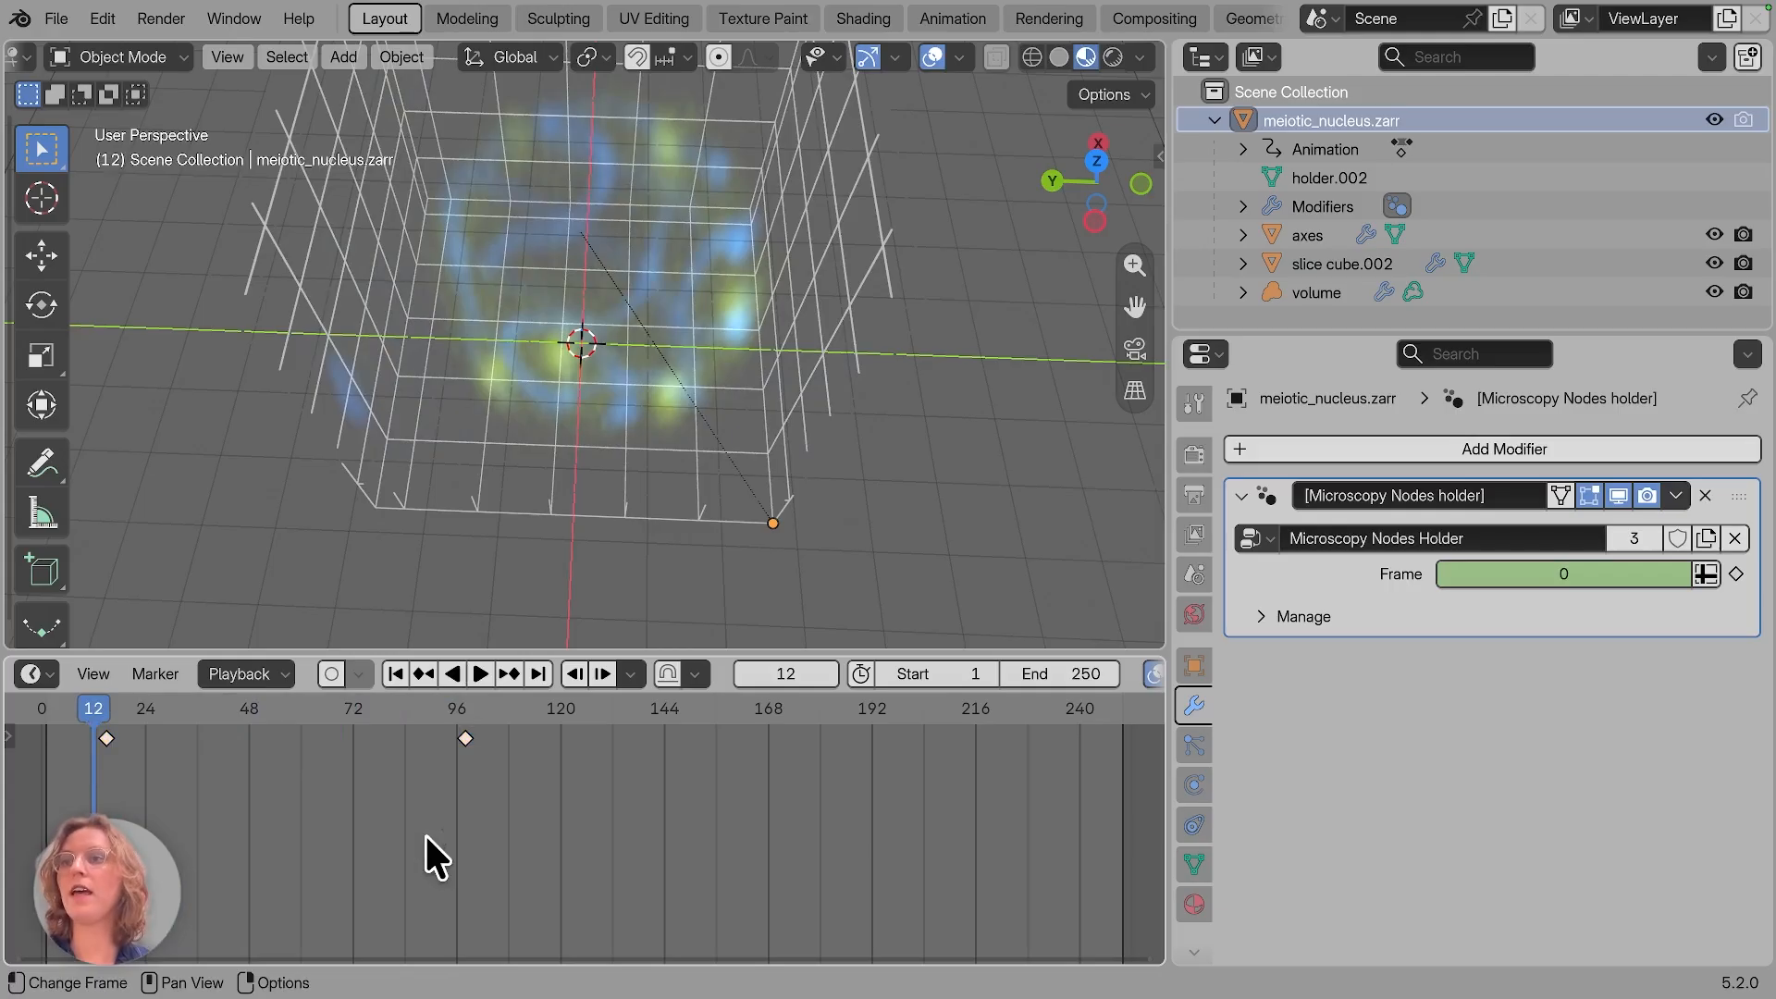
Step: Play and scrub the timeline to frame 49, and insert a keyframe on the holder modifier's Frame value there
{"action": "key", "text": "space"}
{"action": "left_click_drag", "start_coordinate": [200, 712], "coordinate": [250, 717]}
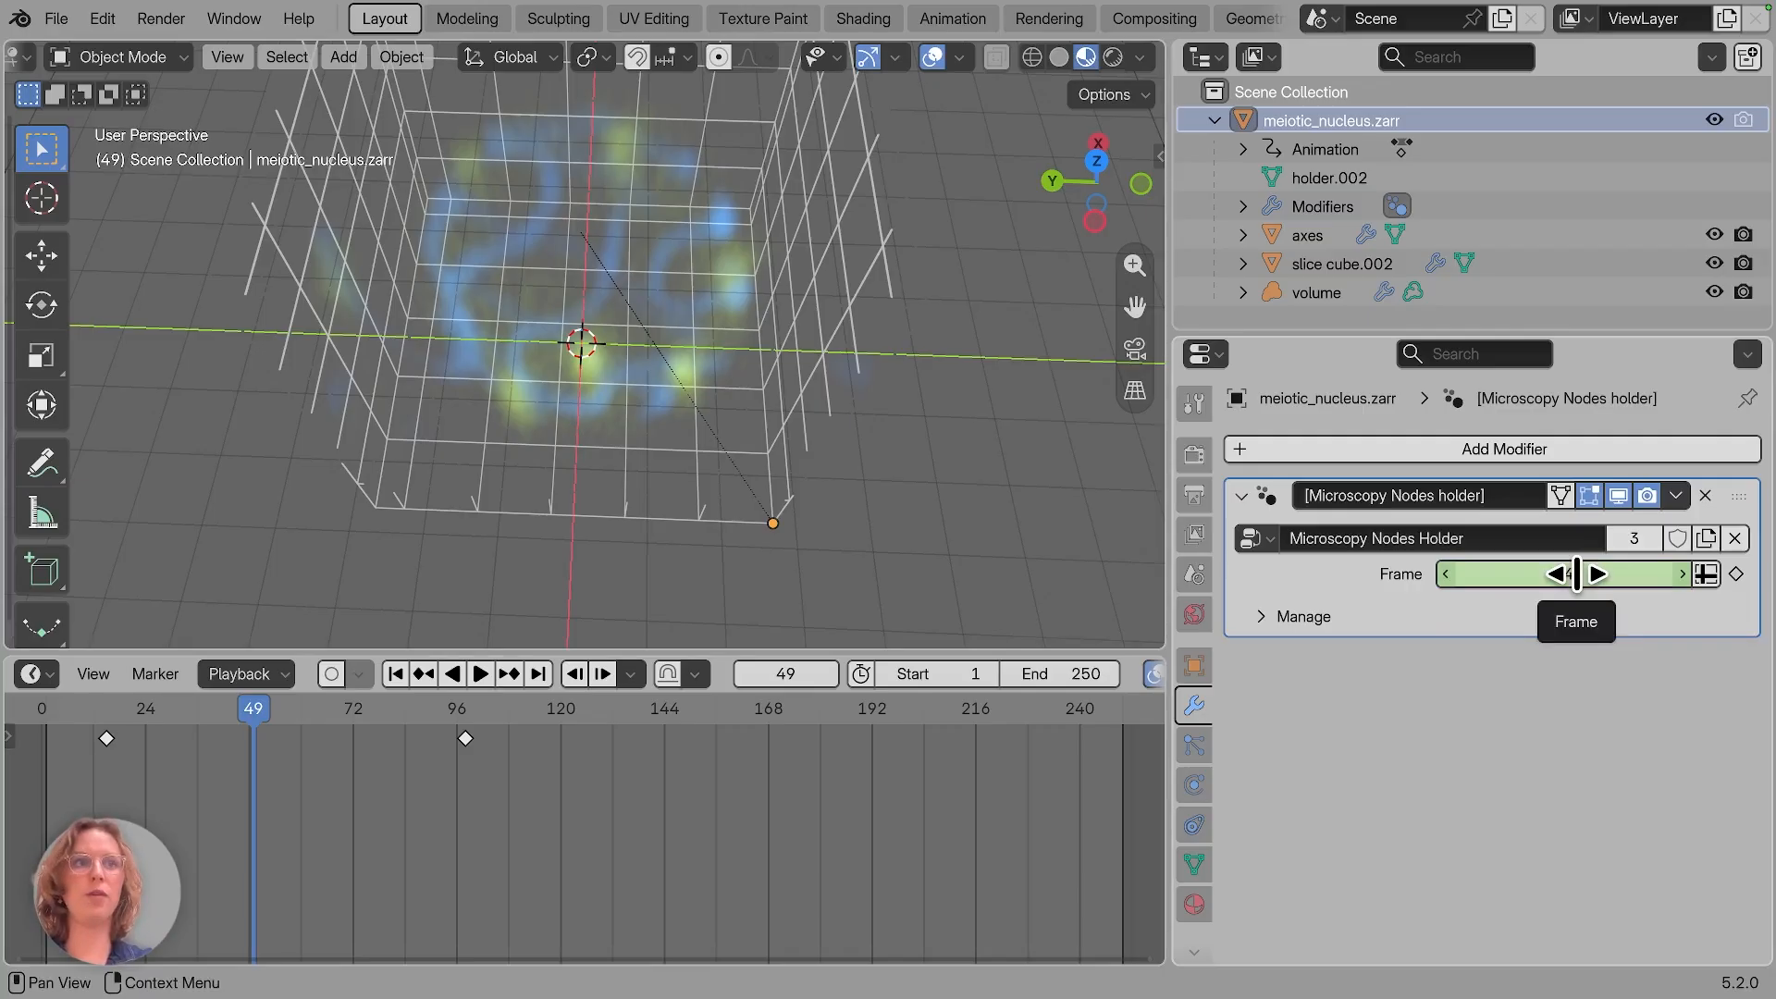
{"action": "key", "text": "i"}
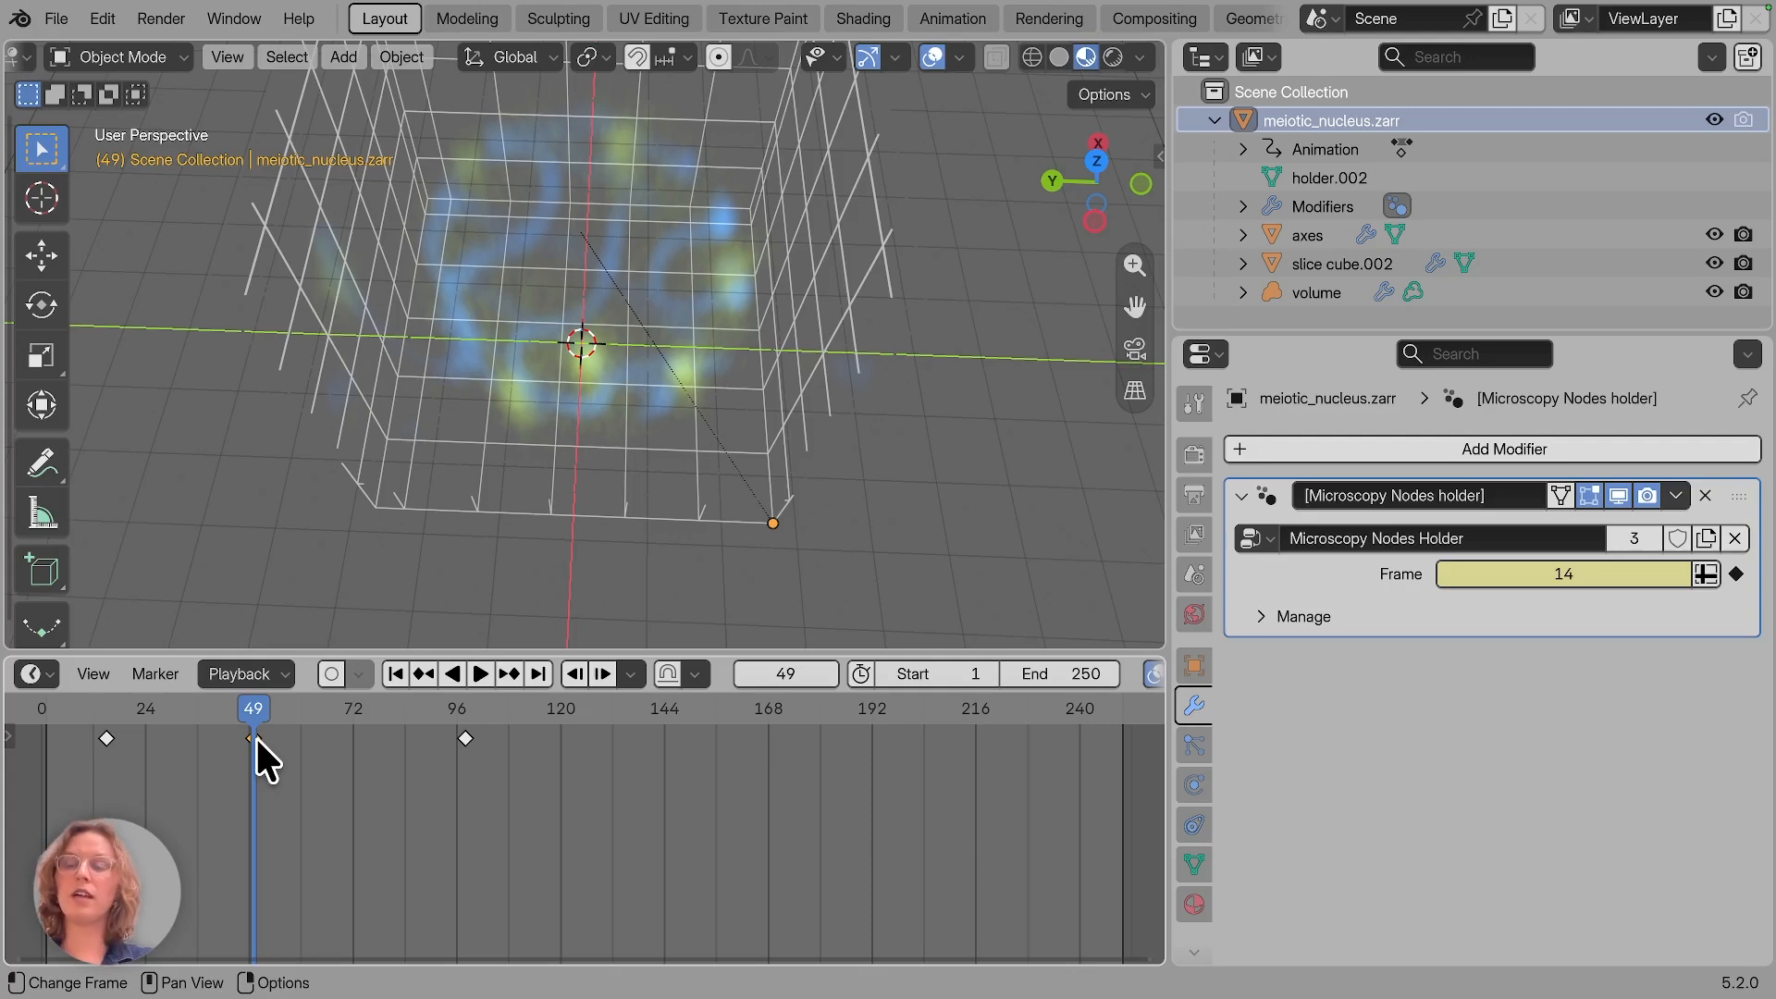
Step: At timeline frame 71, set the modifier's Frame value to 14 and keyframe it, then scrub back to frame 44
{"action": "key", "text": "space"}
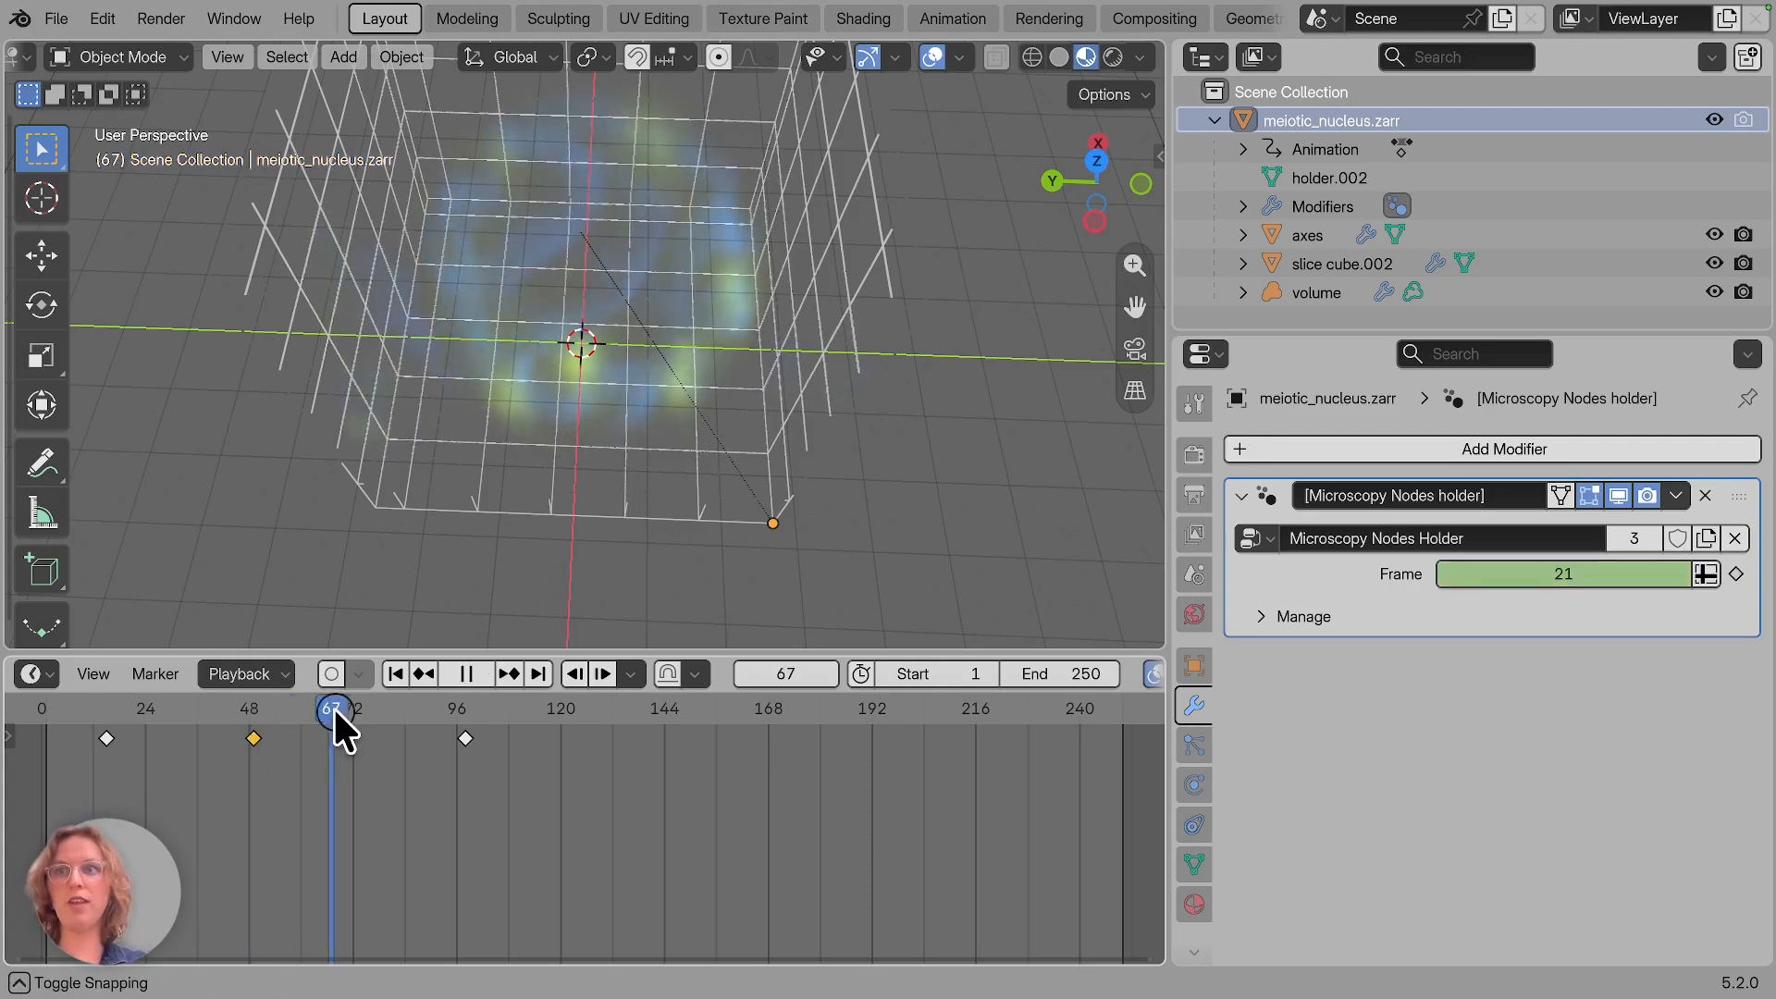
{"action": "key", "text": "space"}
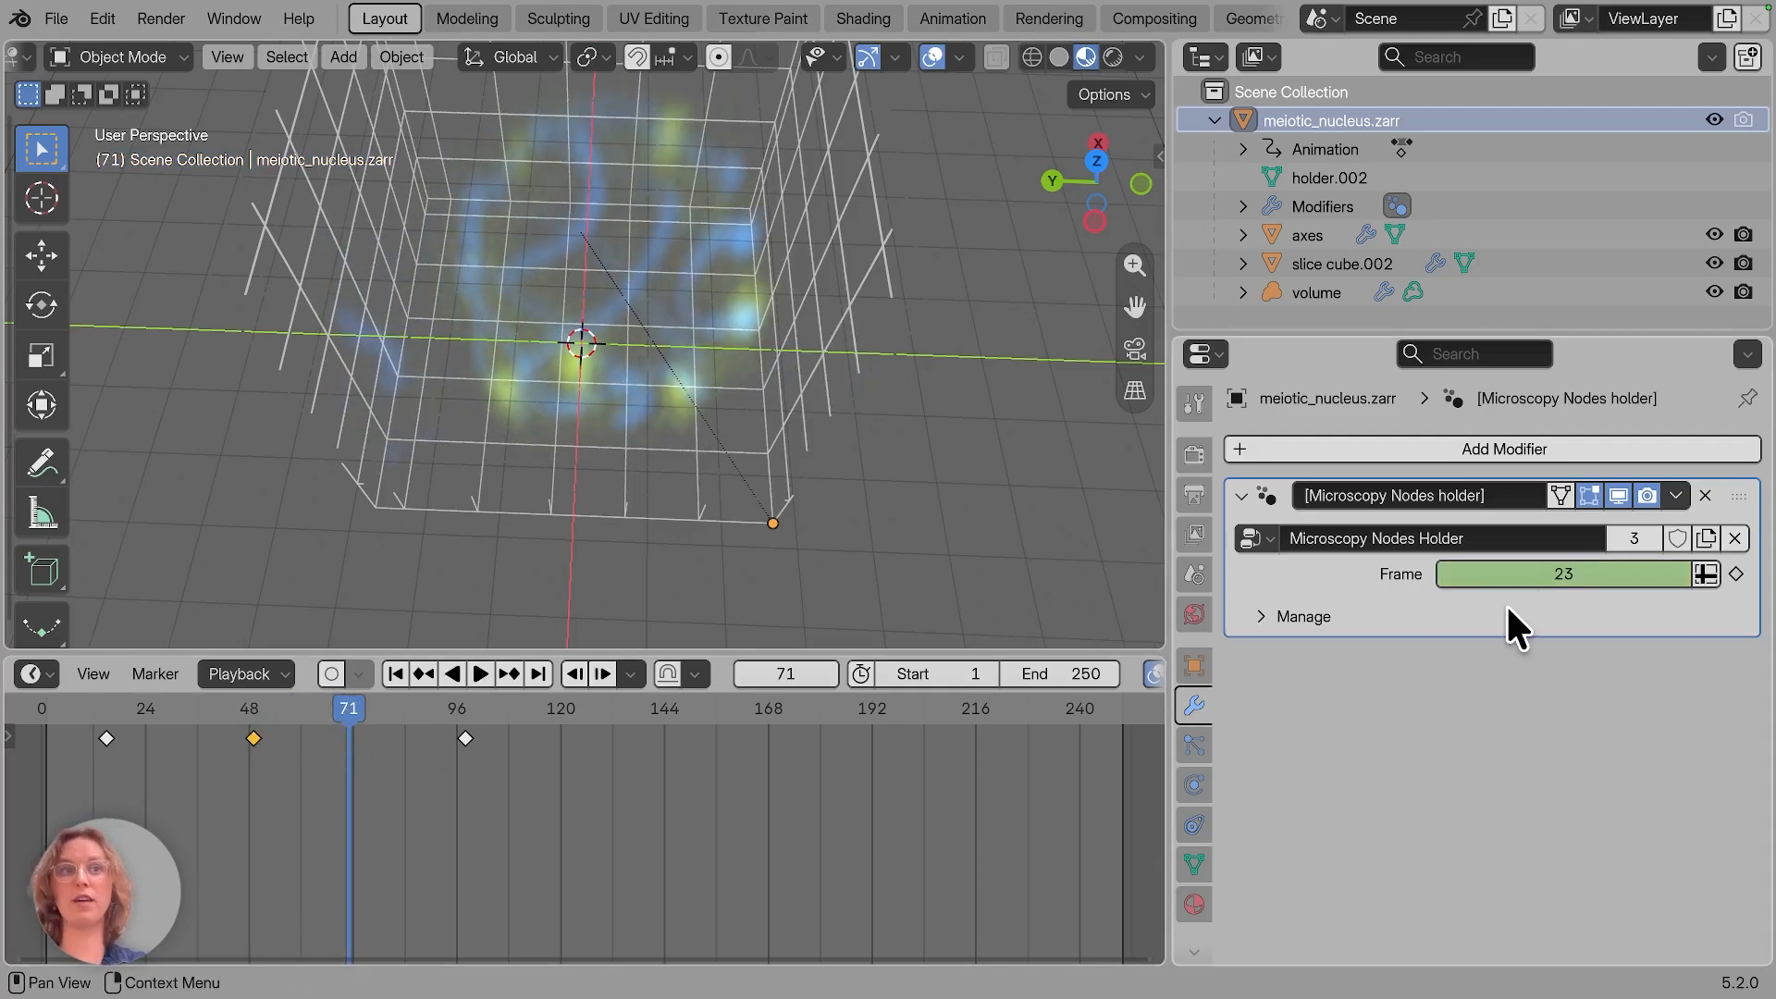
{"action": "left_click", "coordinate": [1563, 574]}
{"action": "type", "text": "14"}
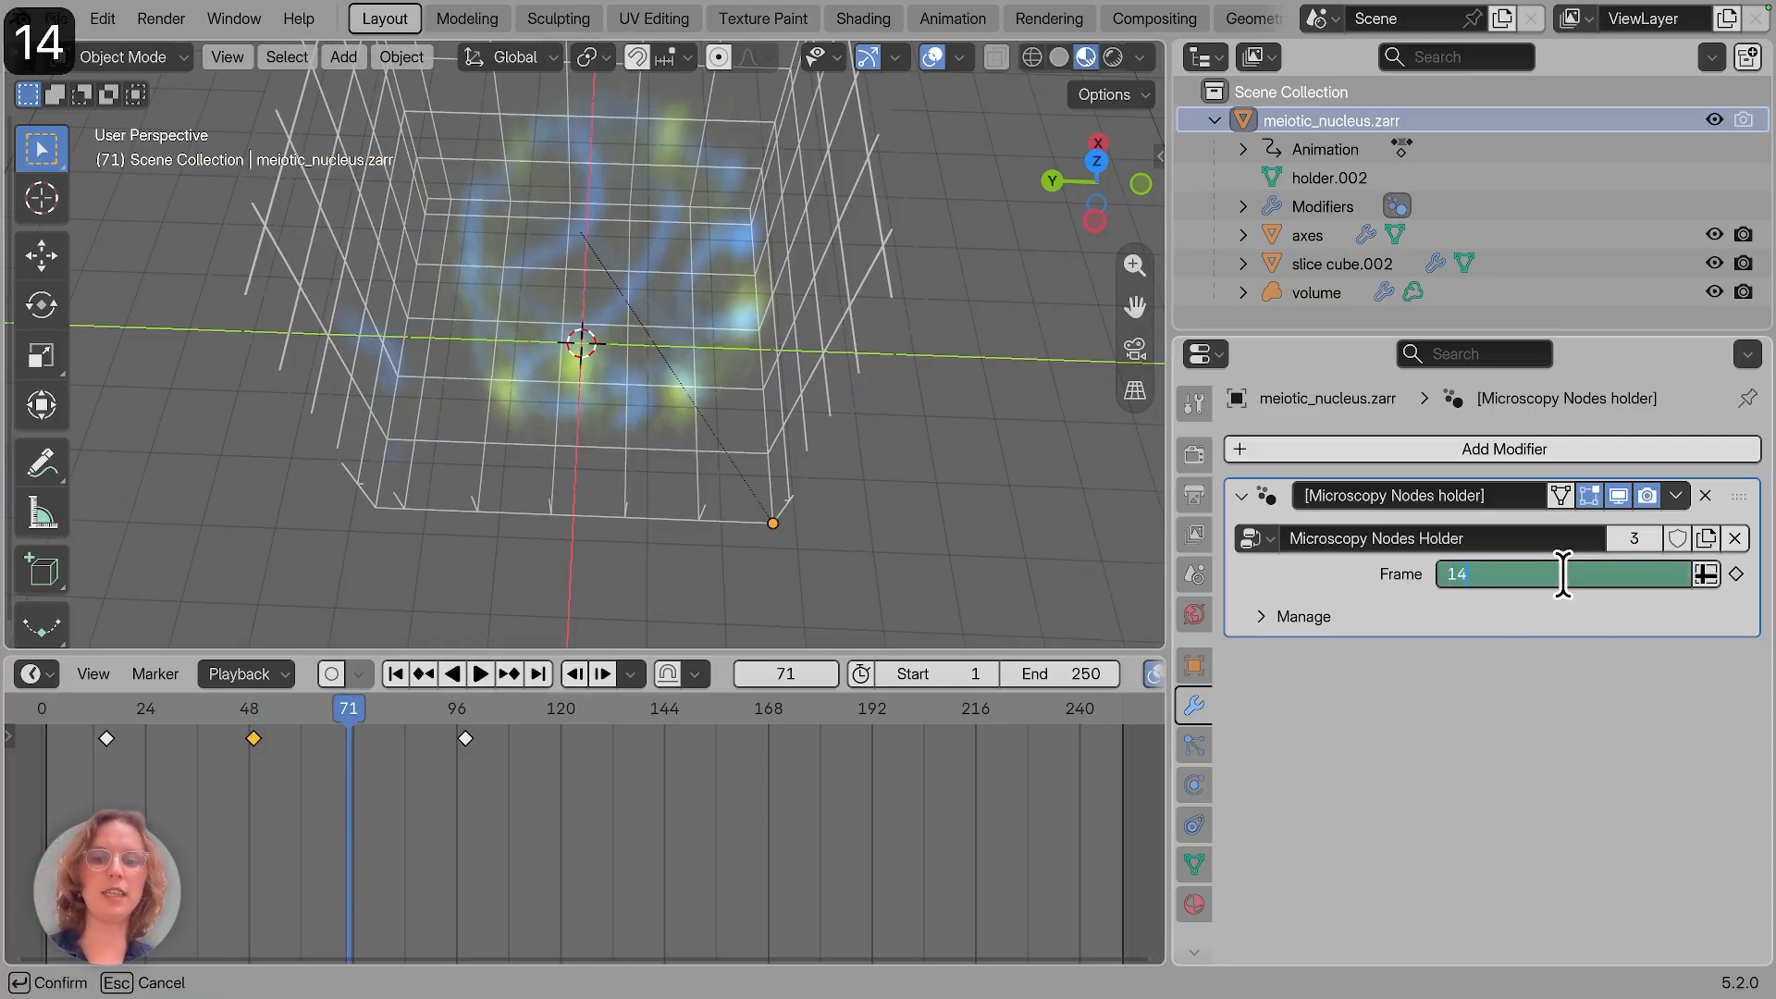
{"action": "left_click", "coordinate": [1459, 597]}
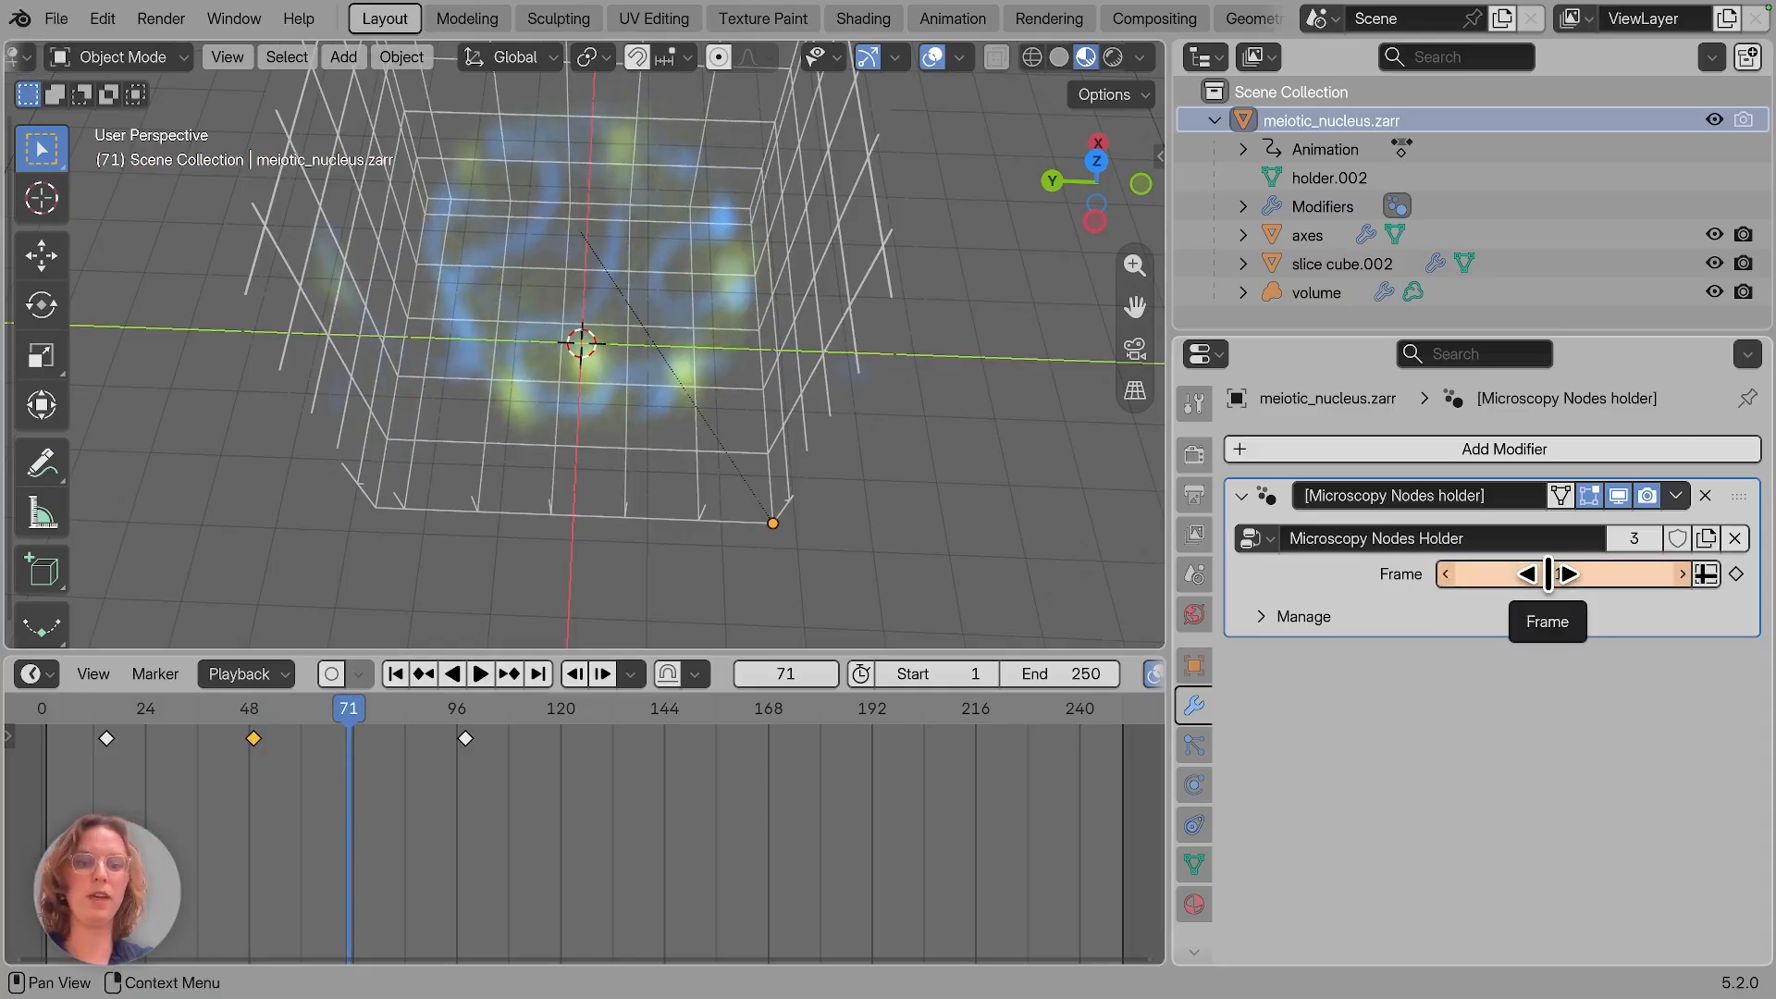
{"action": "key", "text": "i"}
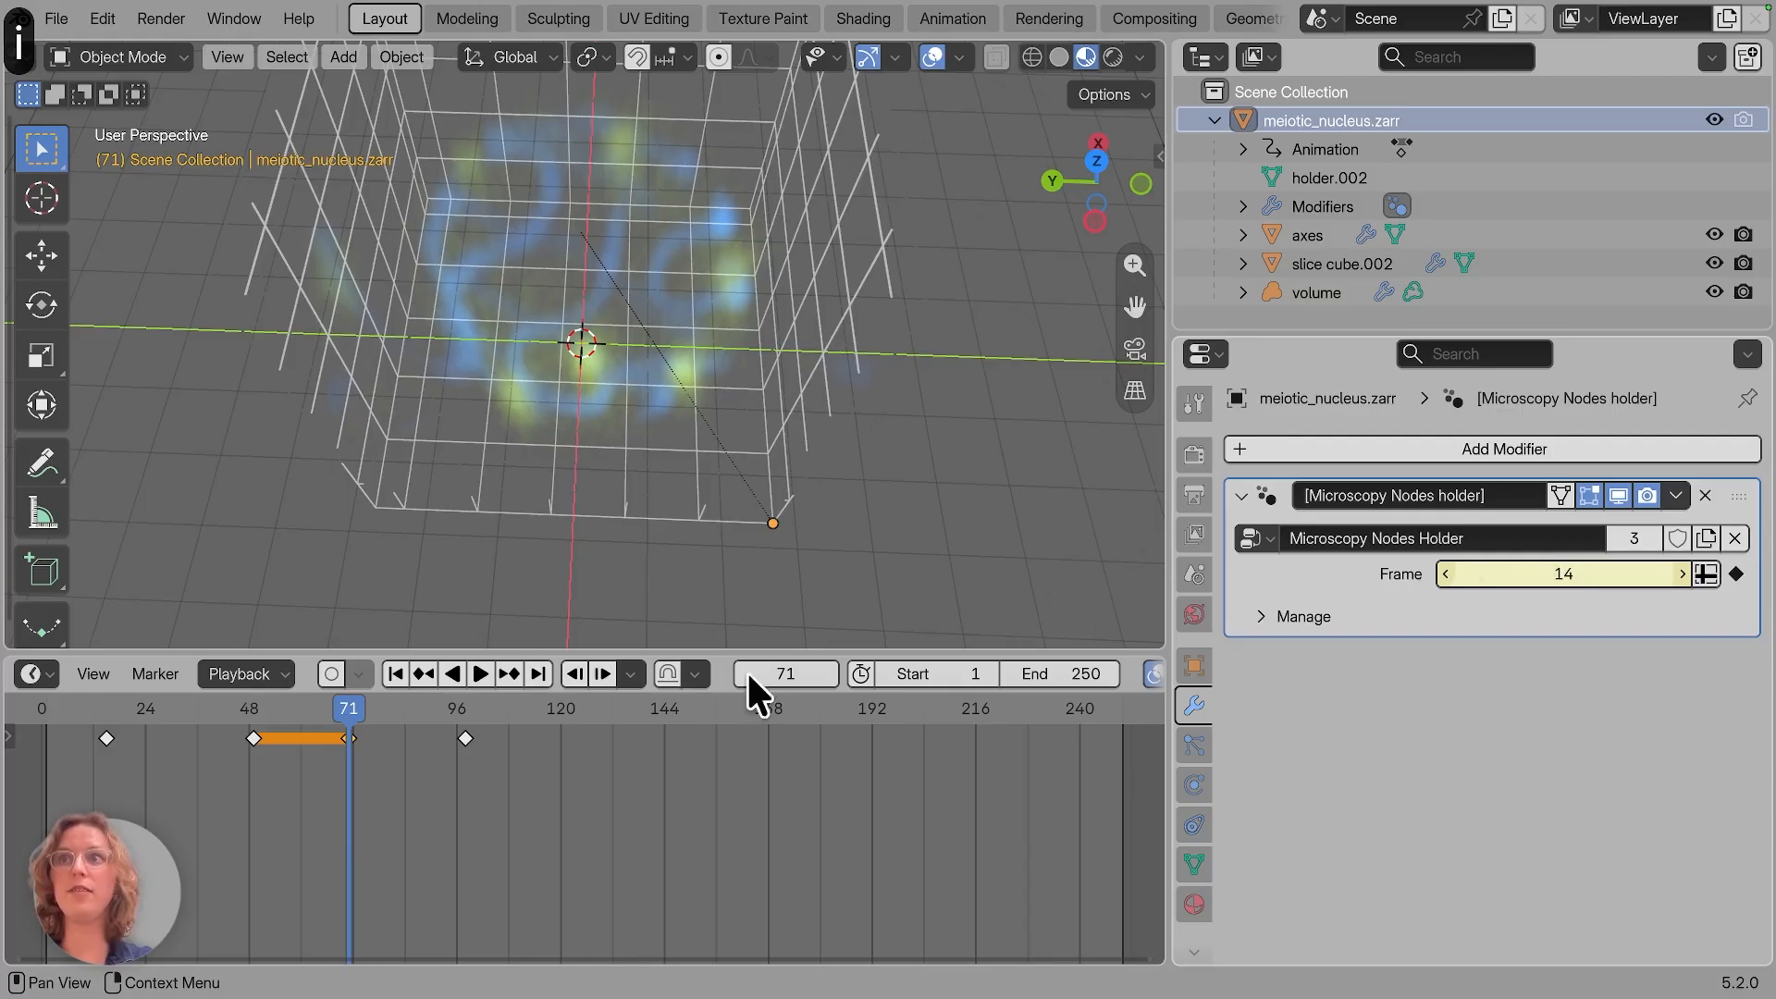
{"action": "left_click_drag", "start_coordinate": [339, 714], "coordinate": [230, 711]}
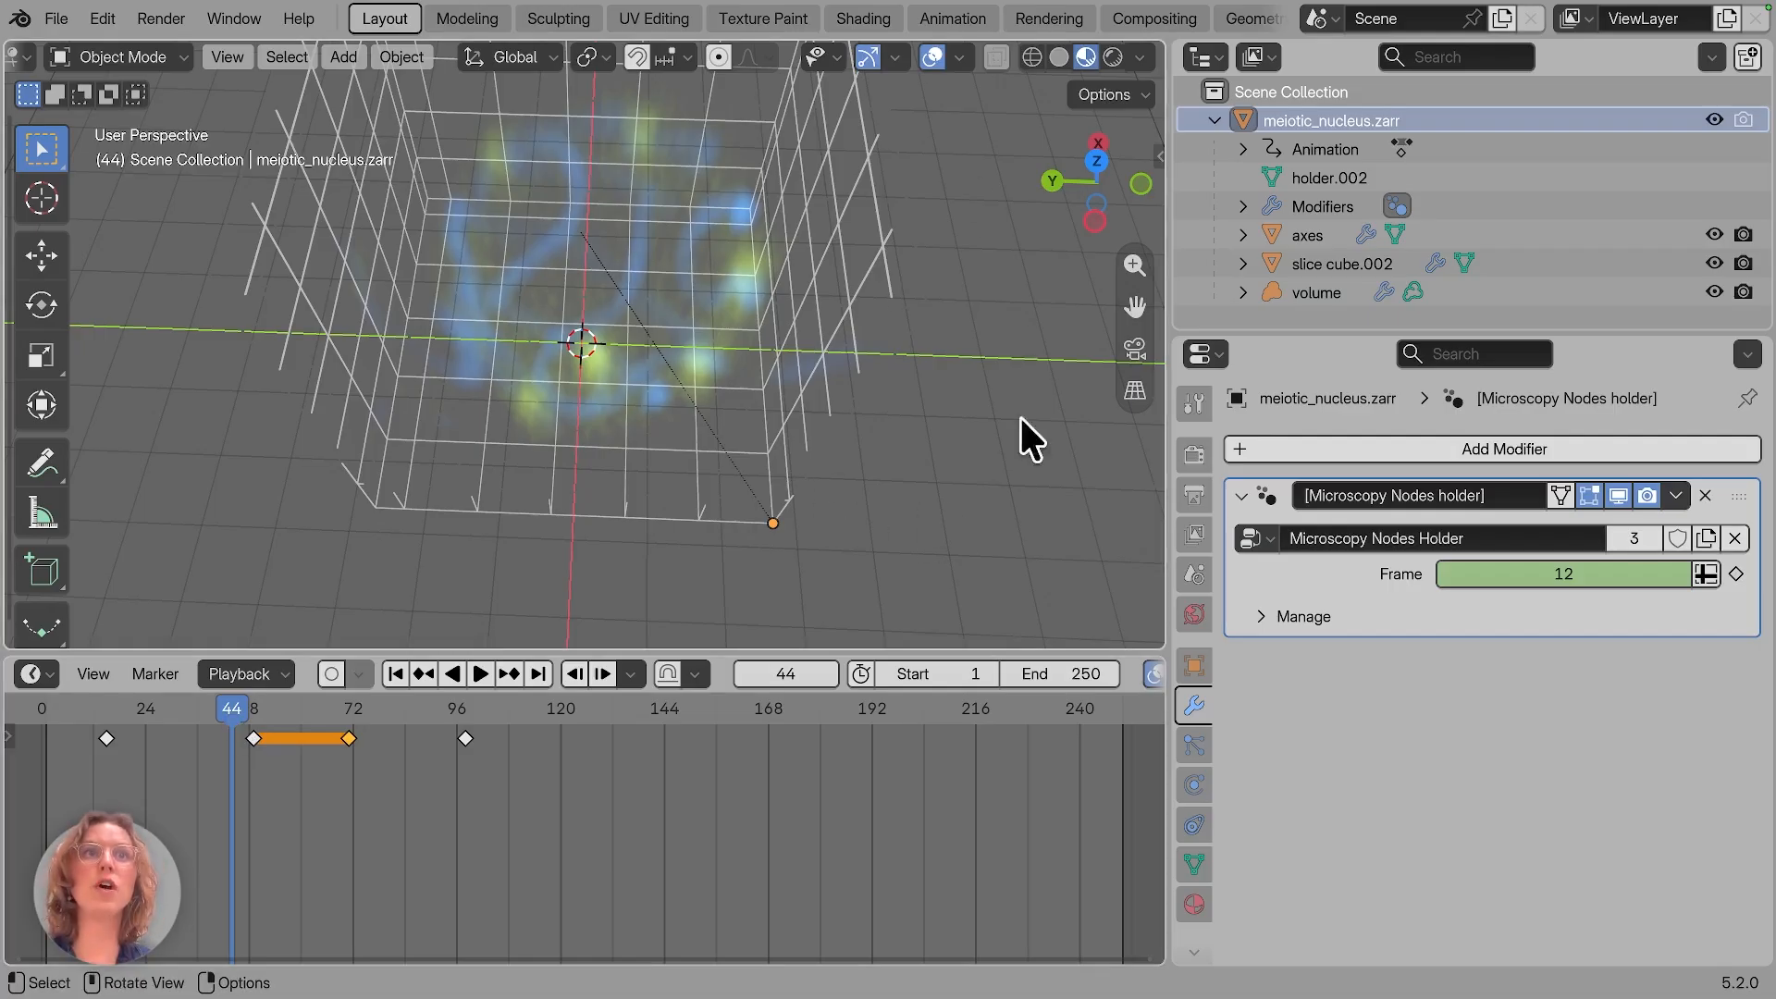
Step: Display the scene's Microscopy Nodes loading settings and examine the resolution choices for the meiotic_nucleus.zarr dataset
{"action": "left_click", "coordinate": [1195, 573]}
{"action": "scroll", "coordinate": [1357, 652], "scroll_direction": "down", "scroll_amount": 8}
{"action": "scroll", "coordinate": [1359, 653], "scroll_direction": "down", "scroll_amount": 2}
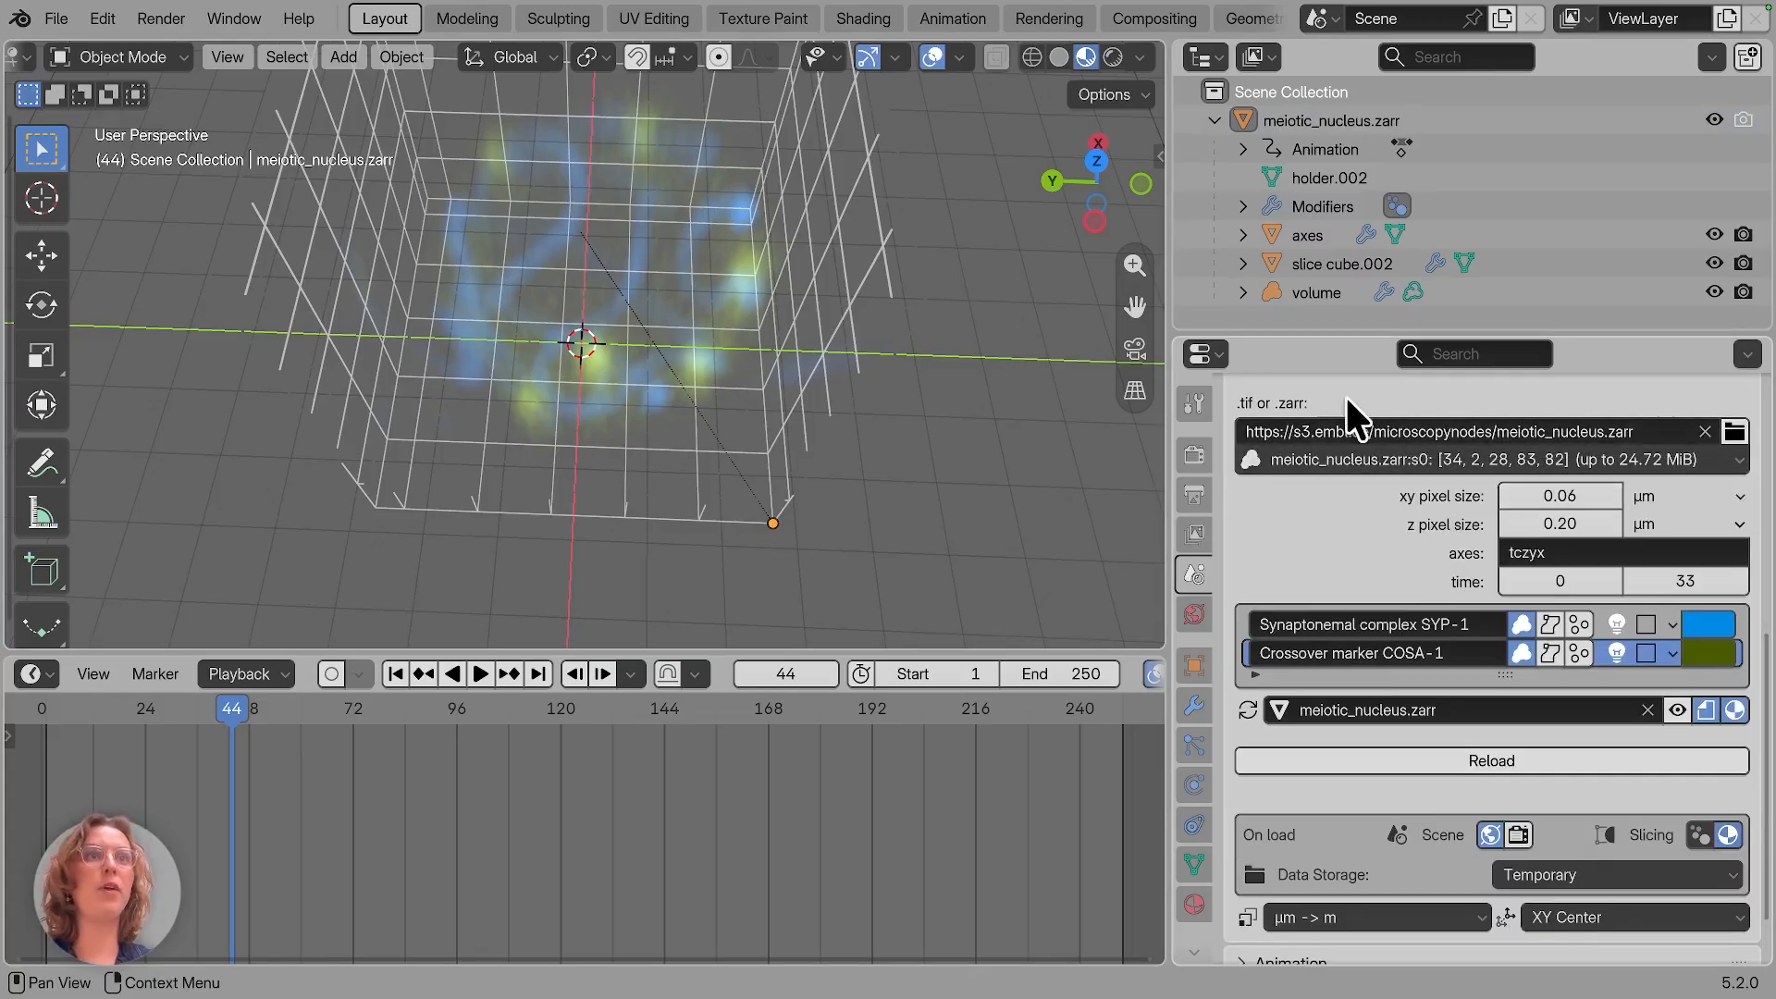
{"action": "left_click", "coordinate": [1450, 459]}
{"action": "left_click", "coordinate": [1446, 455]}
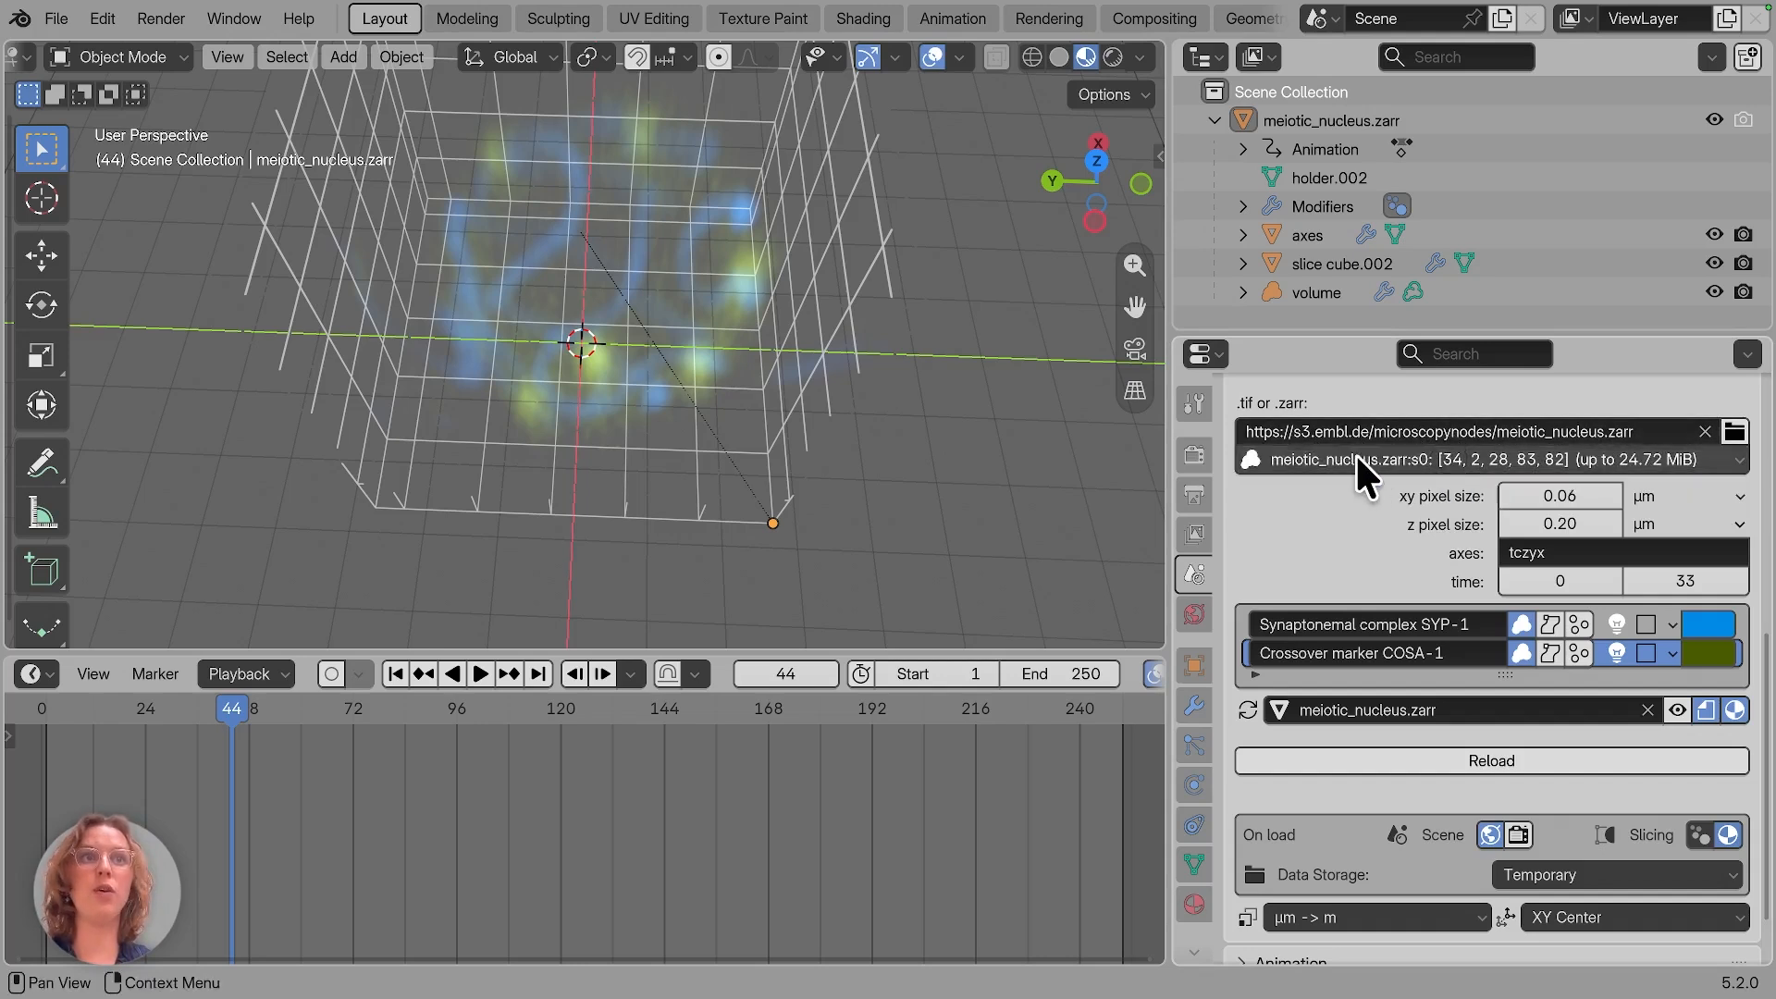